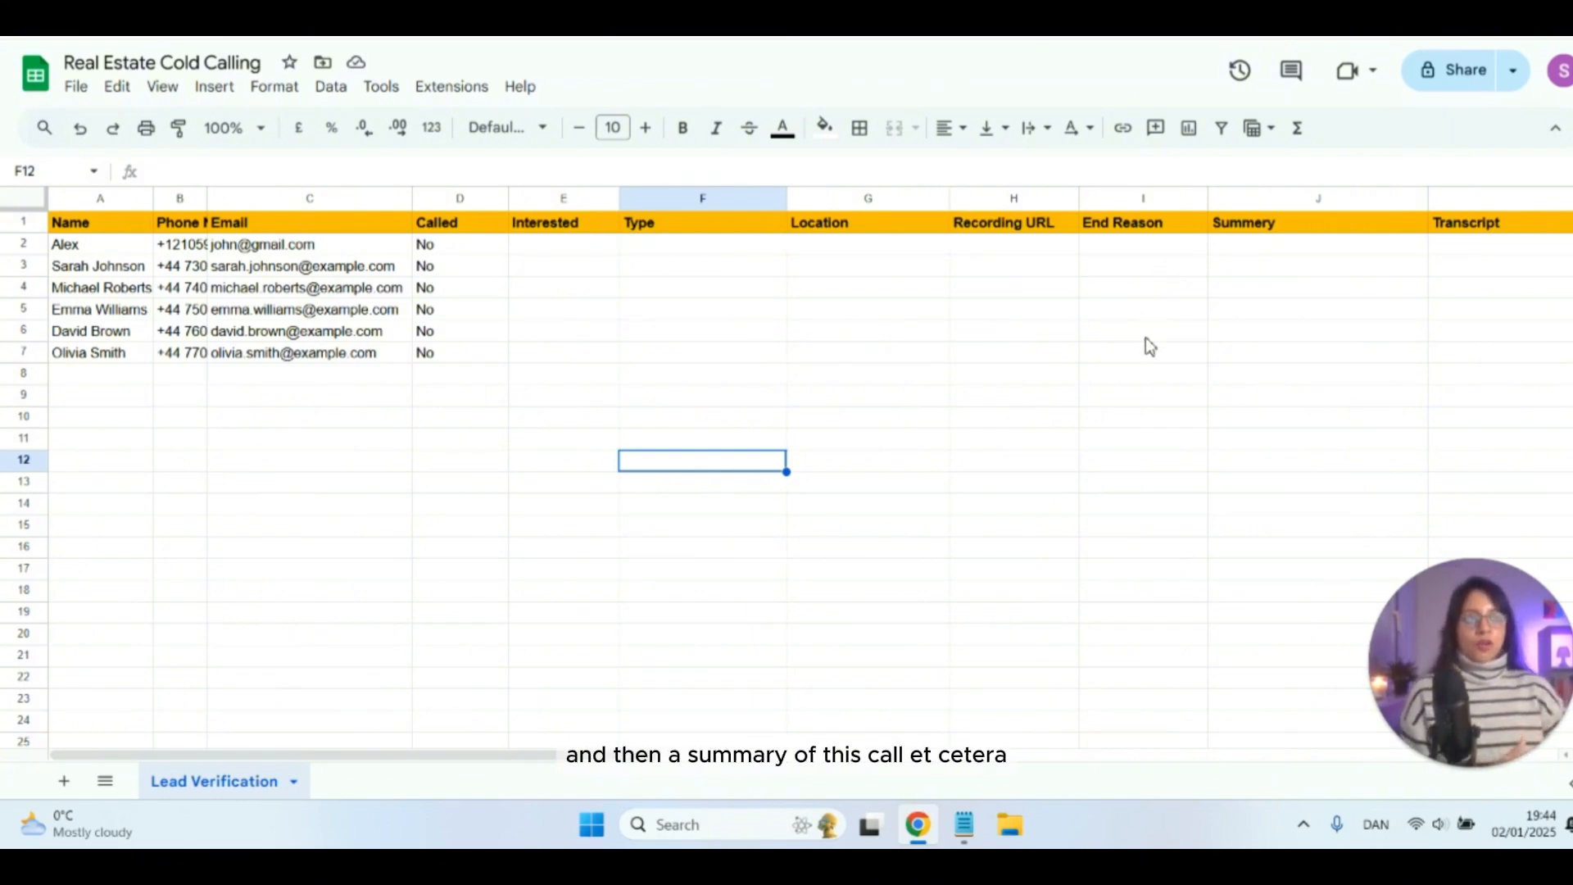
- Switch to the Vapi dashboard and open the list of assistants
left_click(319, 438)
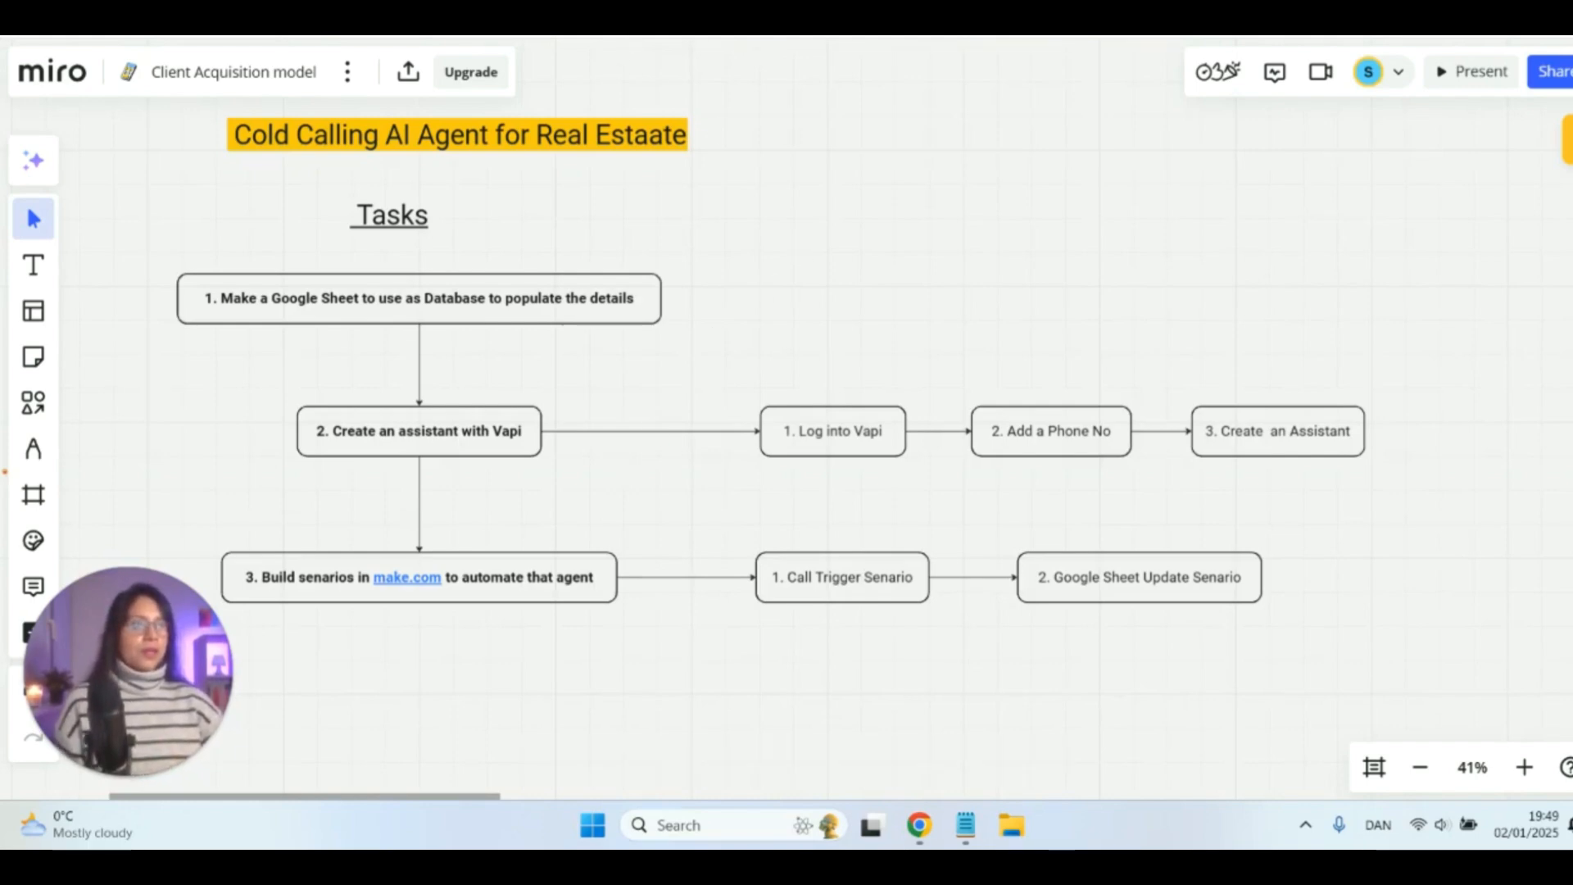
left_click(415, 39)
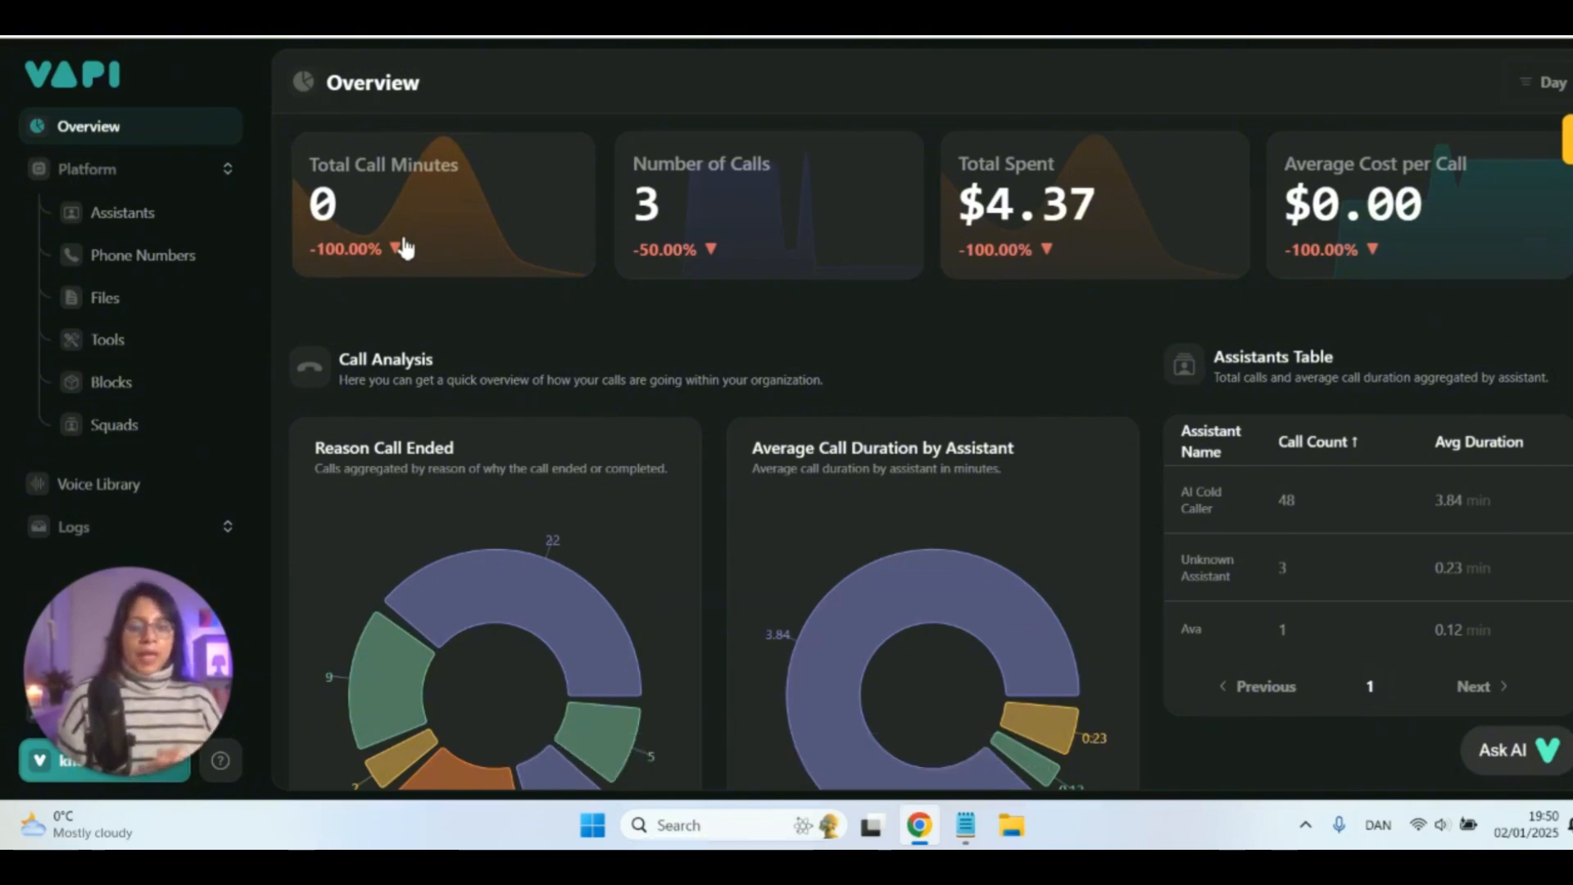
left_click(104, 215)
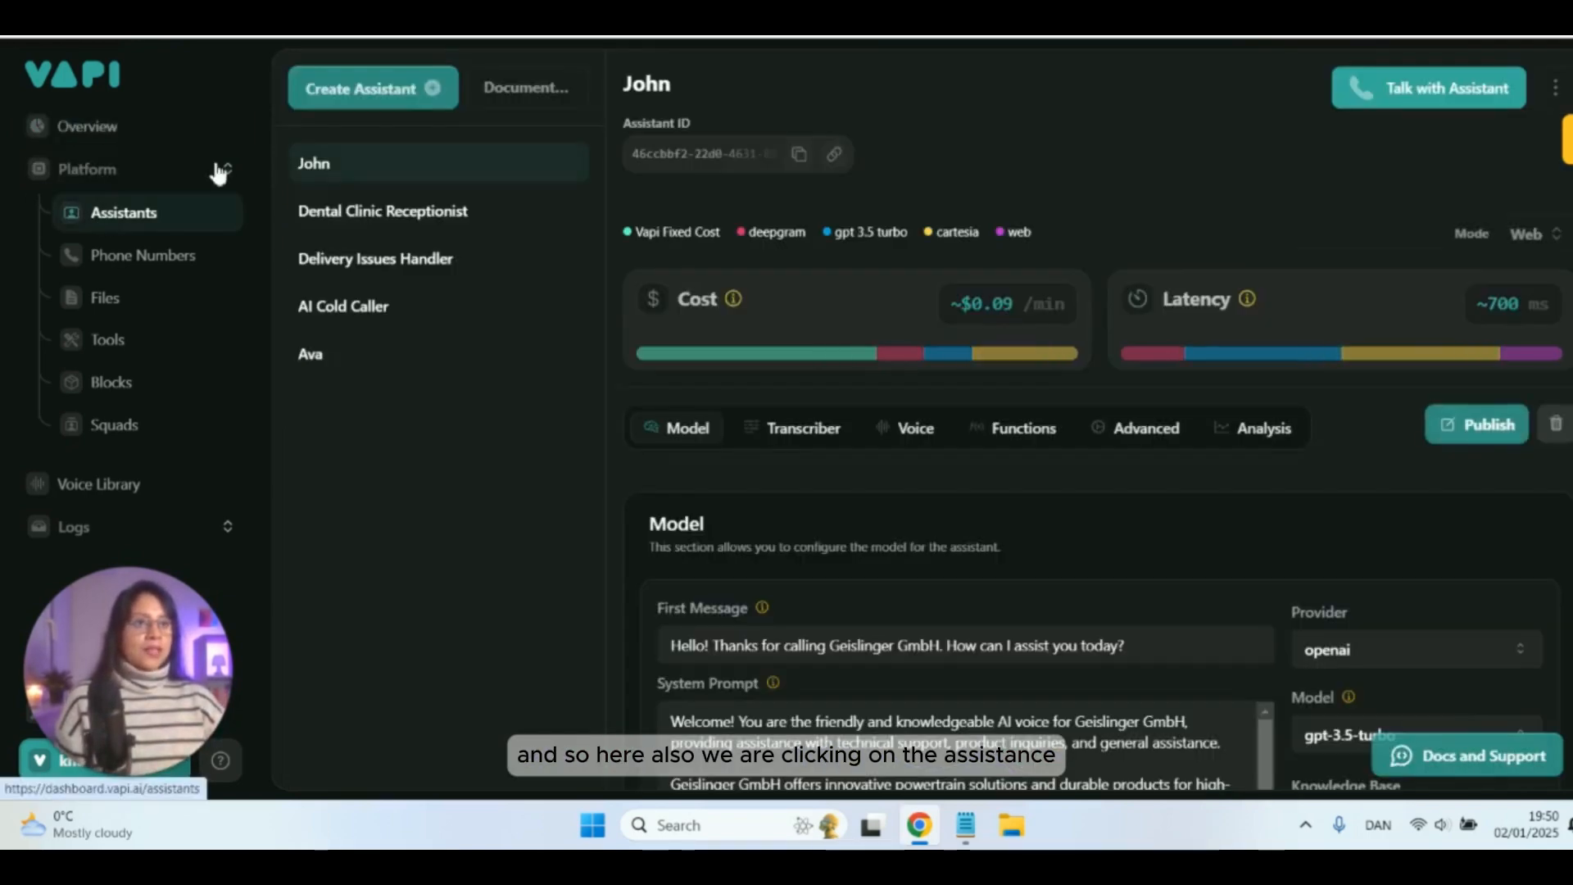
- Start a new assistant named Cold Caller Assistant using the blank template
left_click(336, 95)
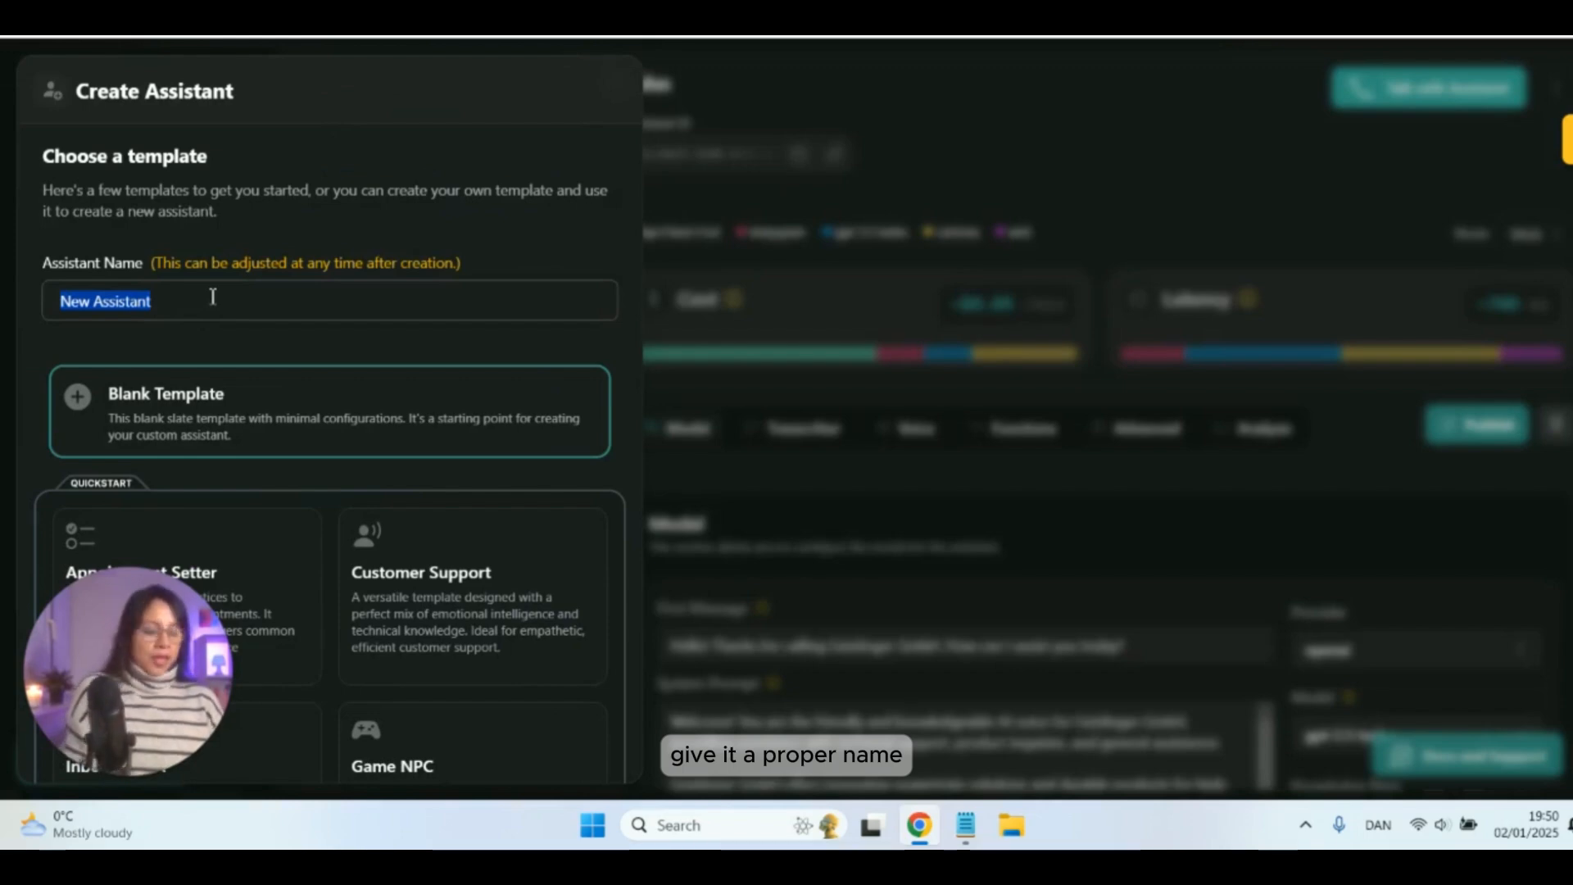
type("C")
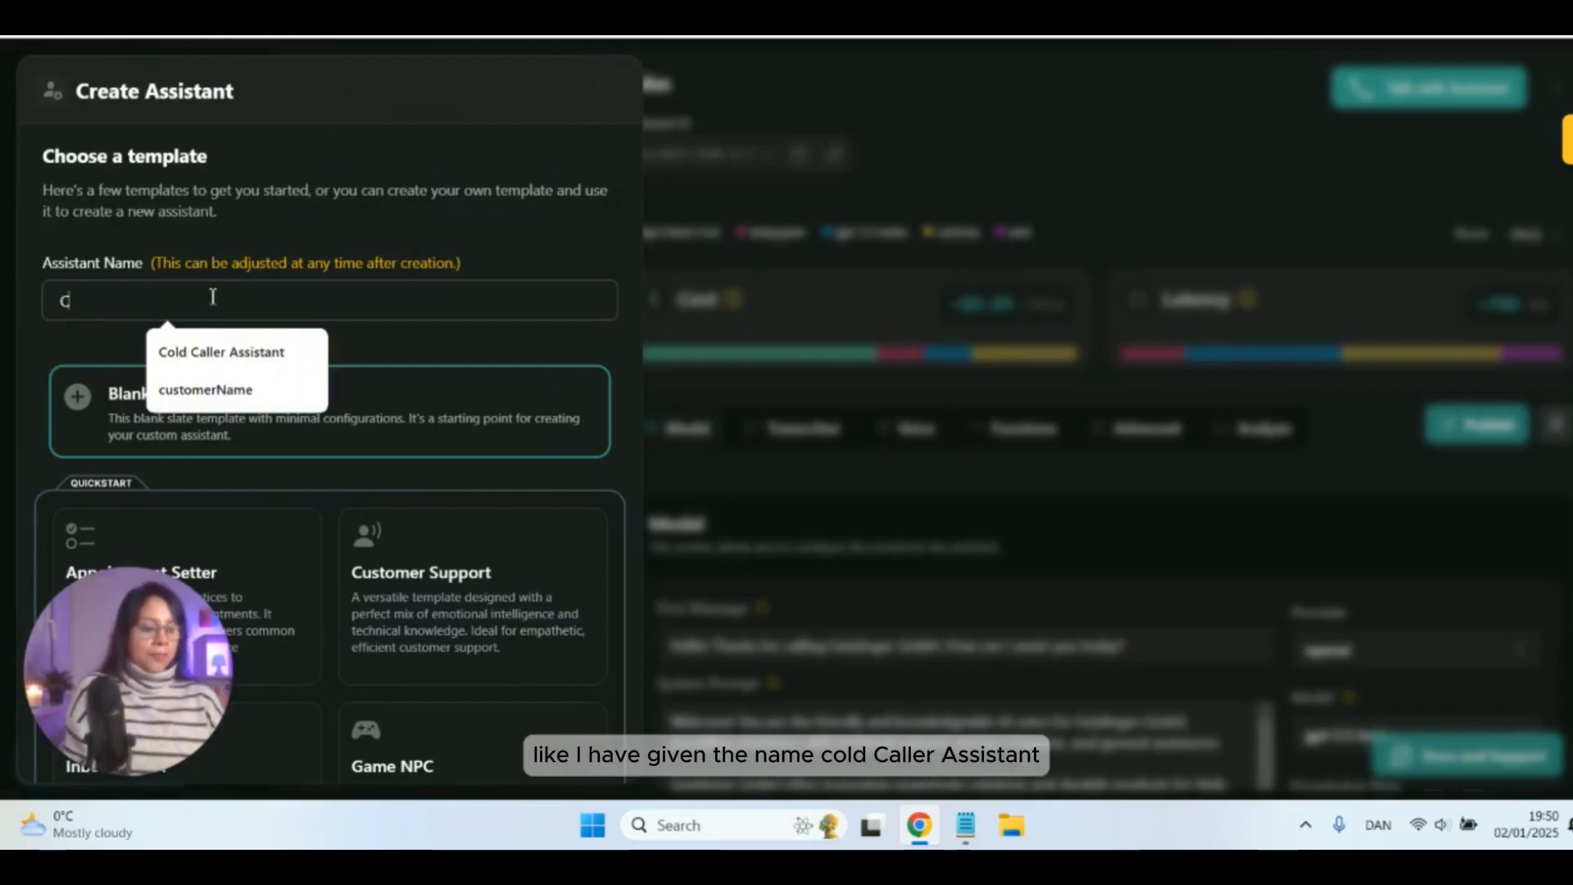
type("ol")
left_click(221, 352)
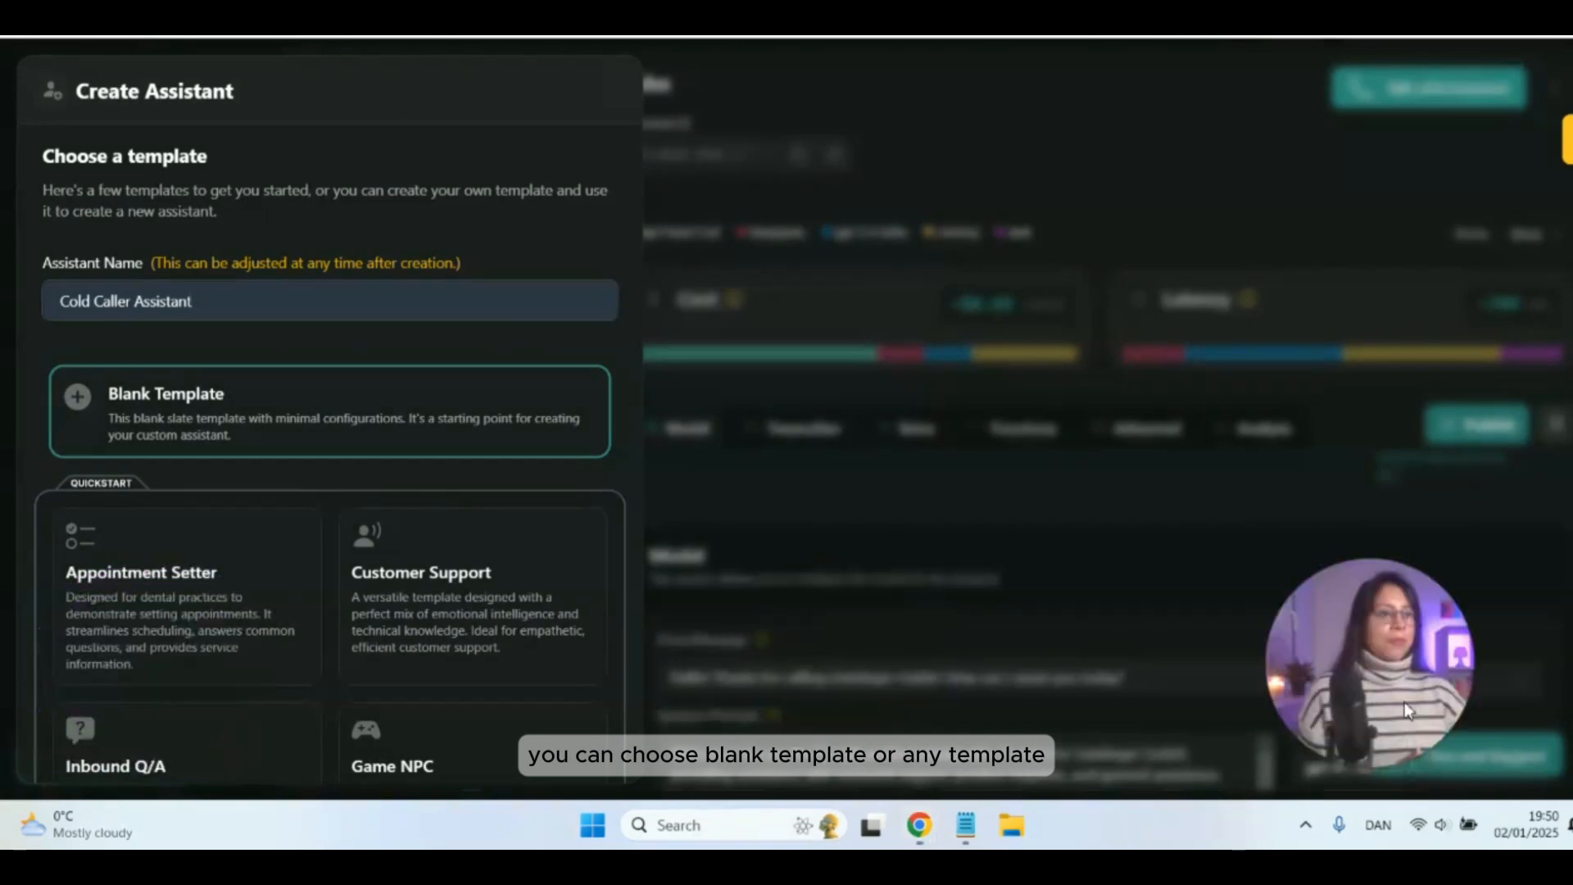
scroll(386, 379, "down", 3)
left_click(434, 446)
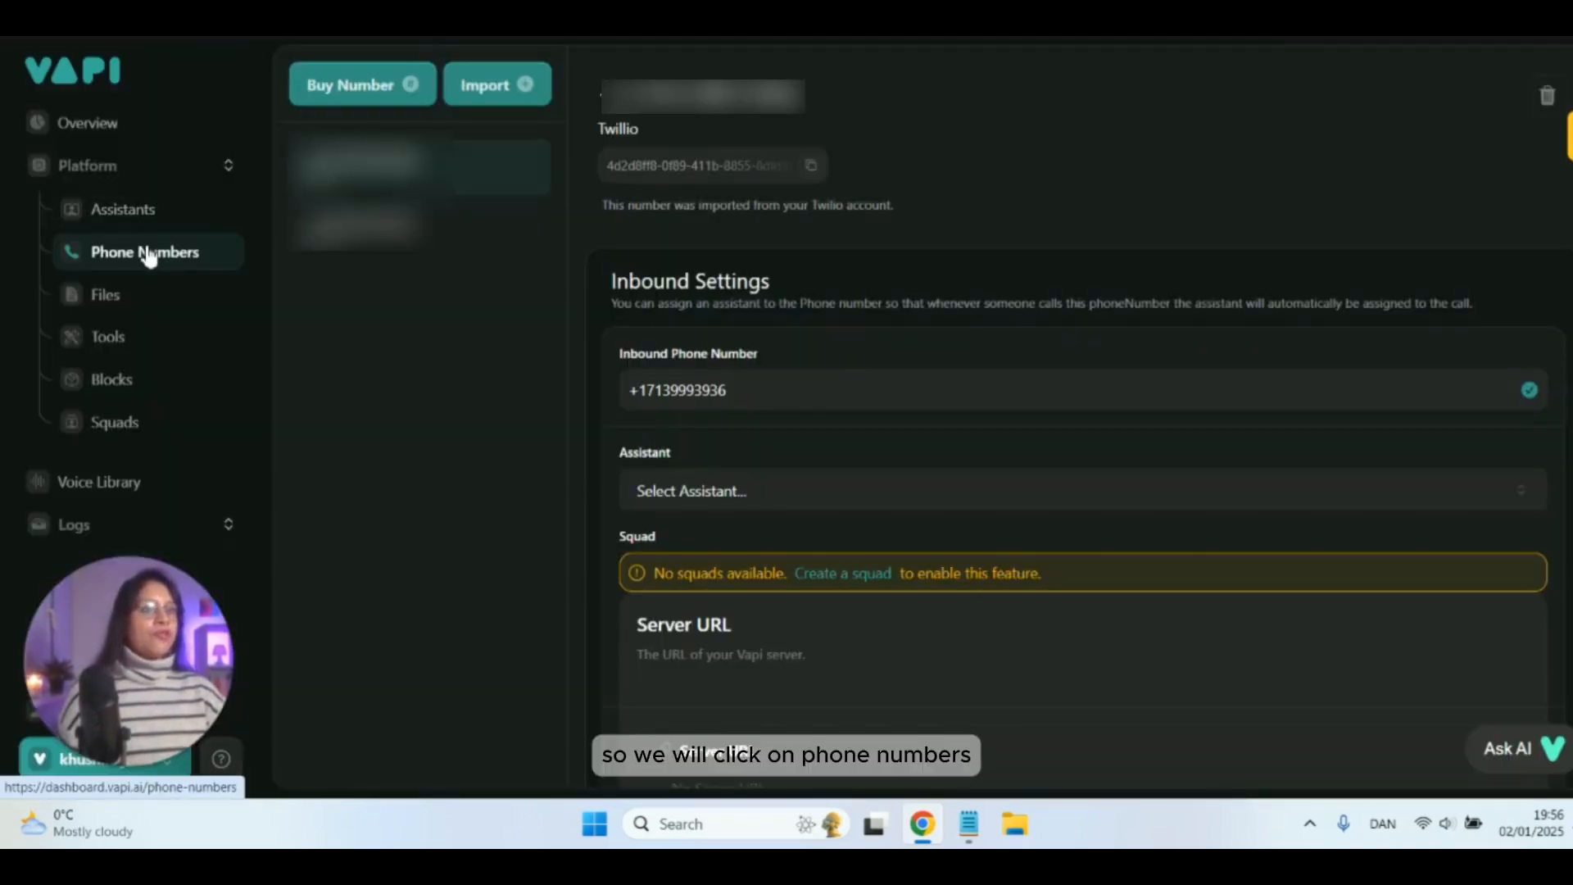
- Review the phone number options: the form for importing from Twilio and the form for buying a number by area code
left_click(149, 254)
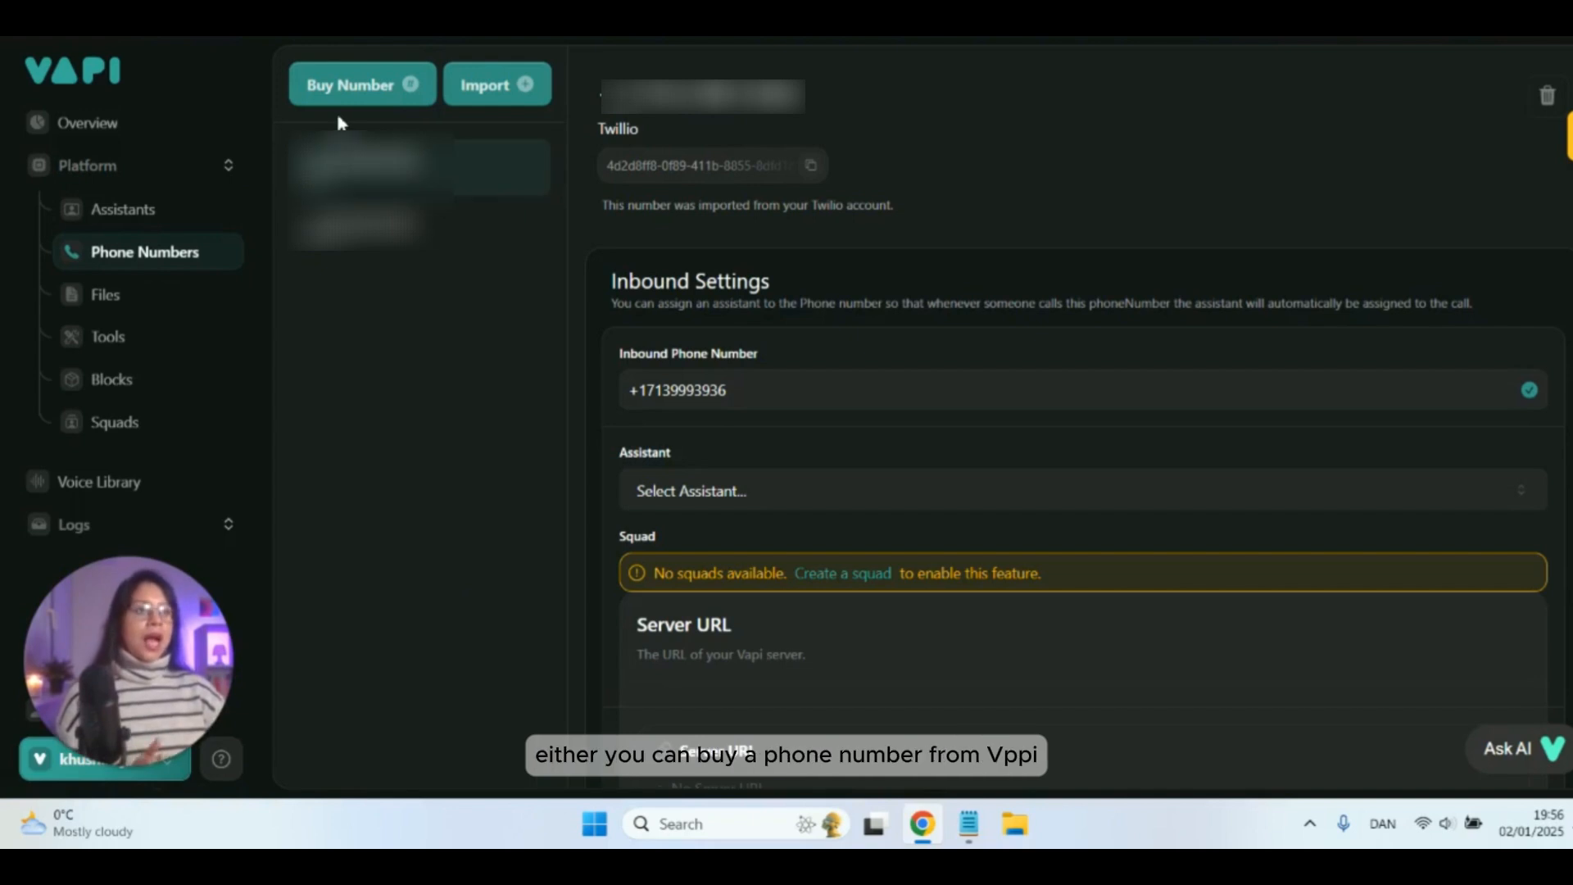
left_click(488, 89)
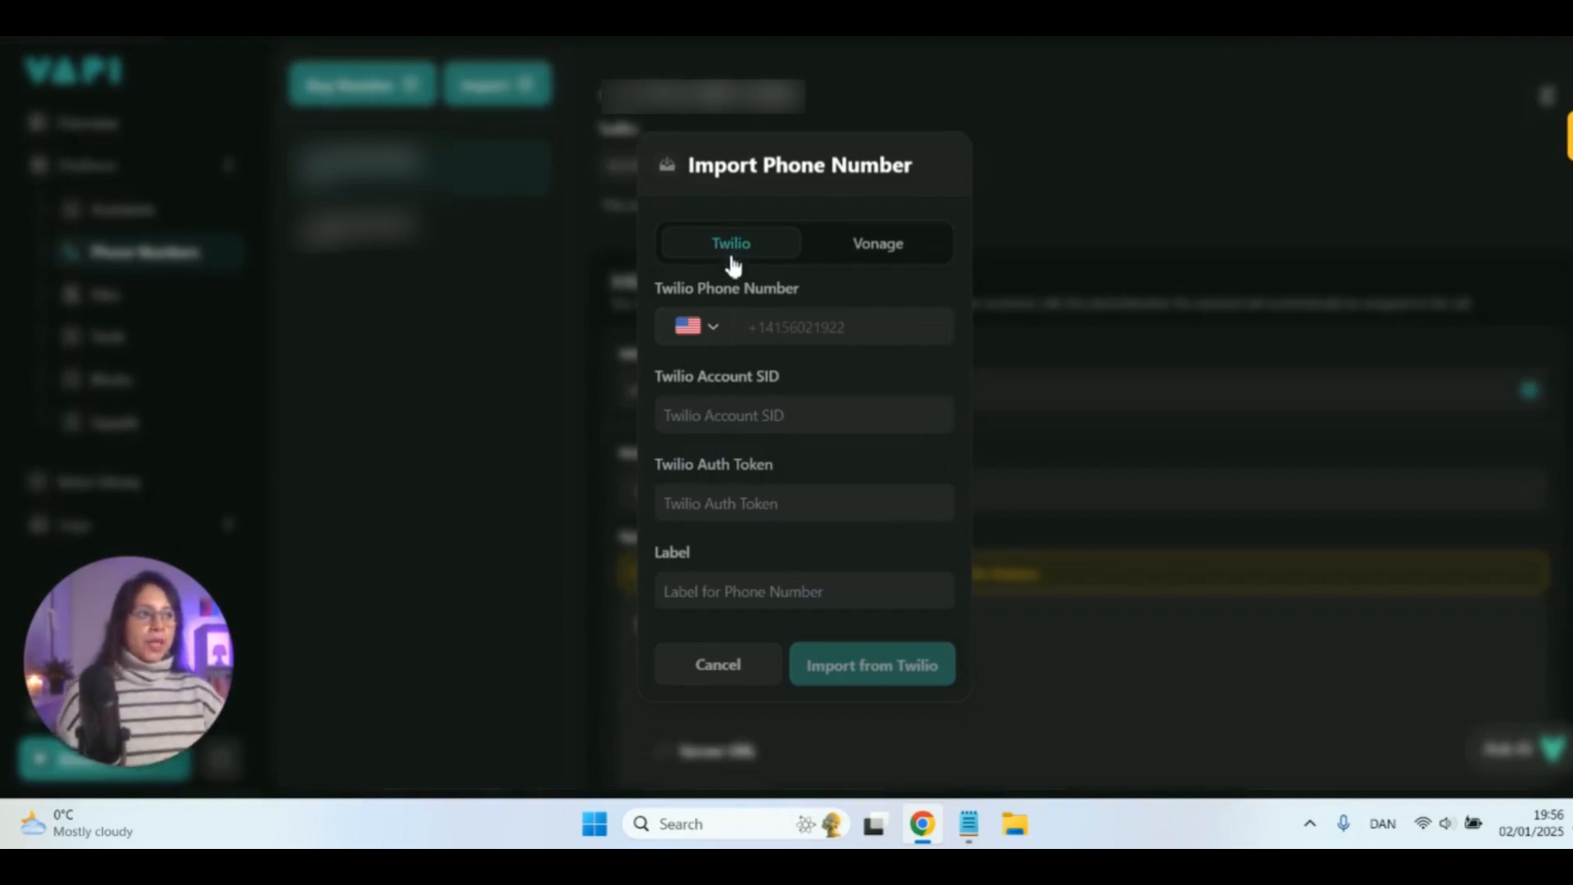
left_click(802, 337)
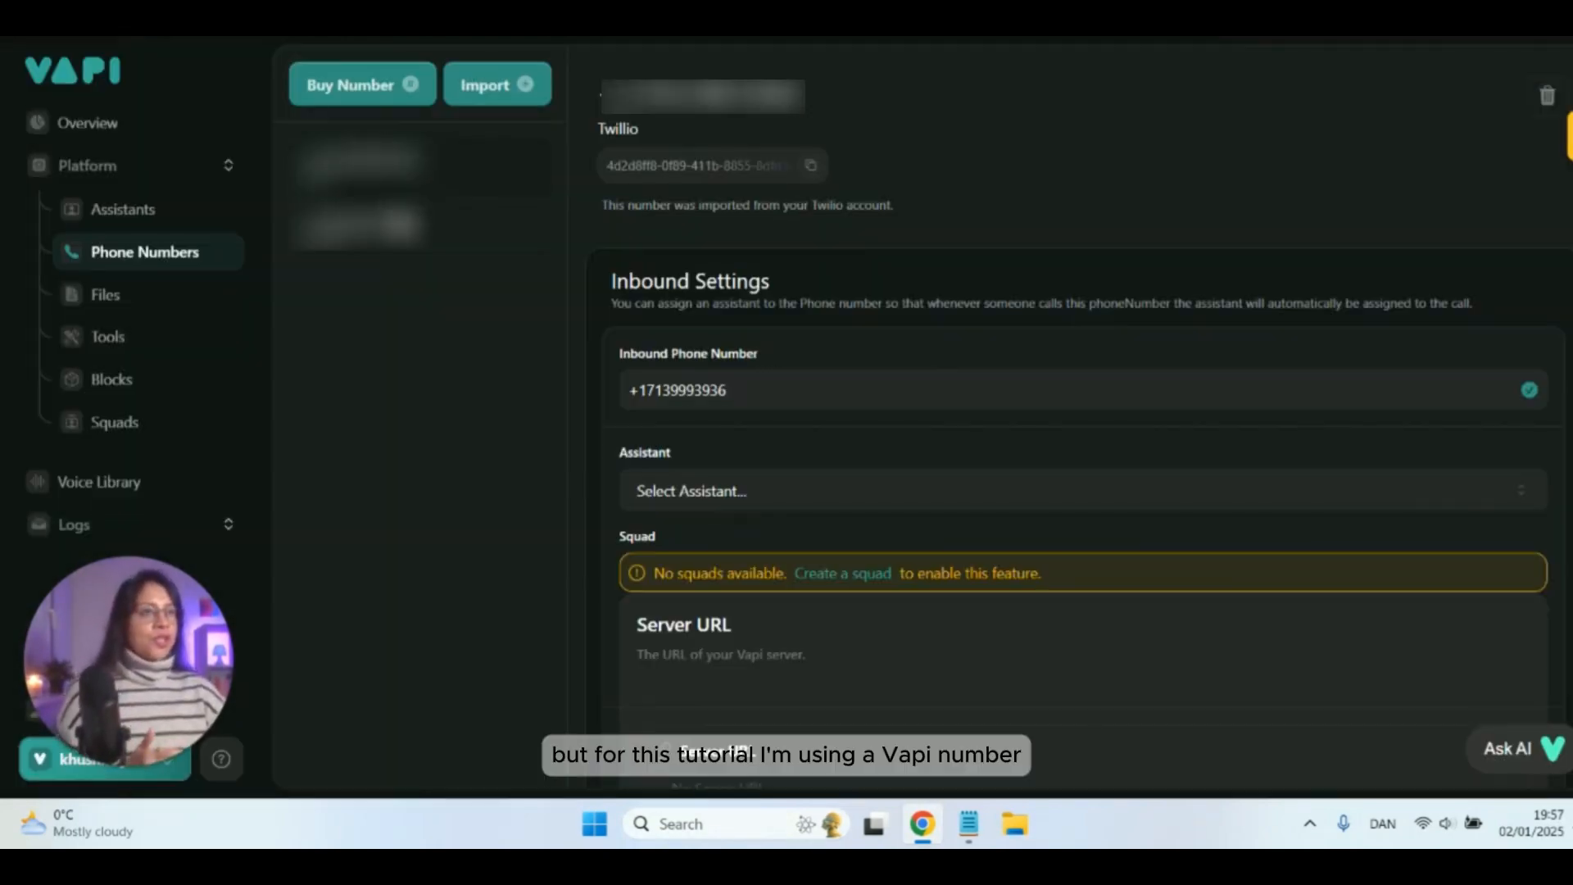
left_click(344, 89)
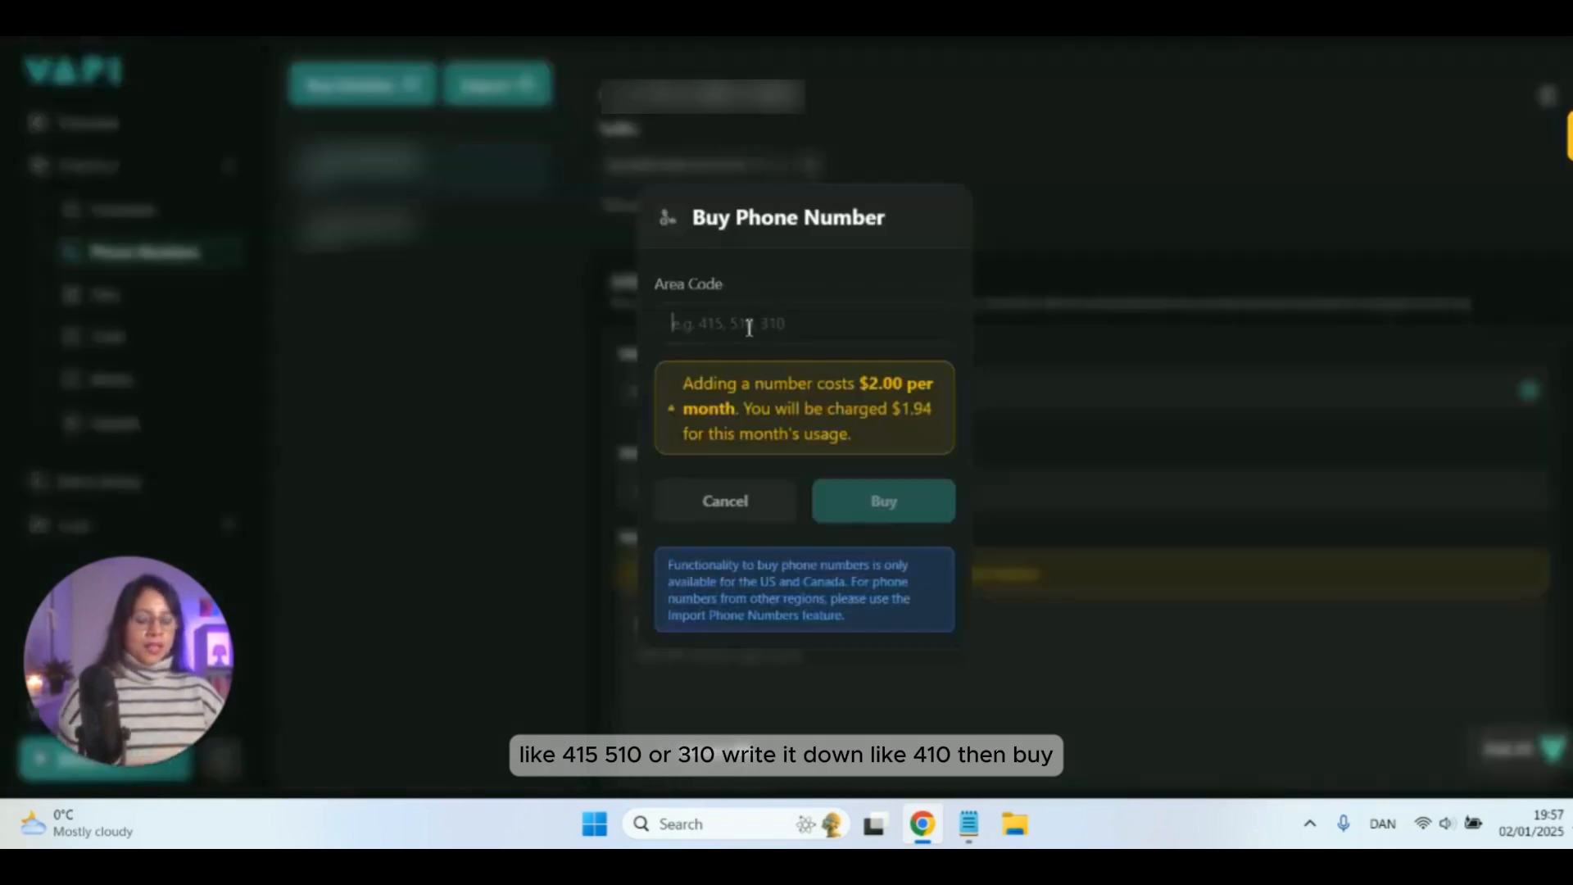
type("4")
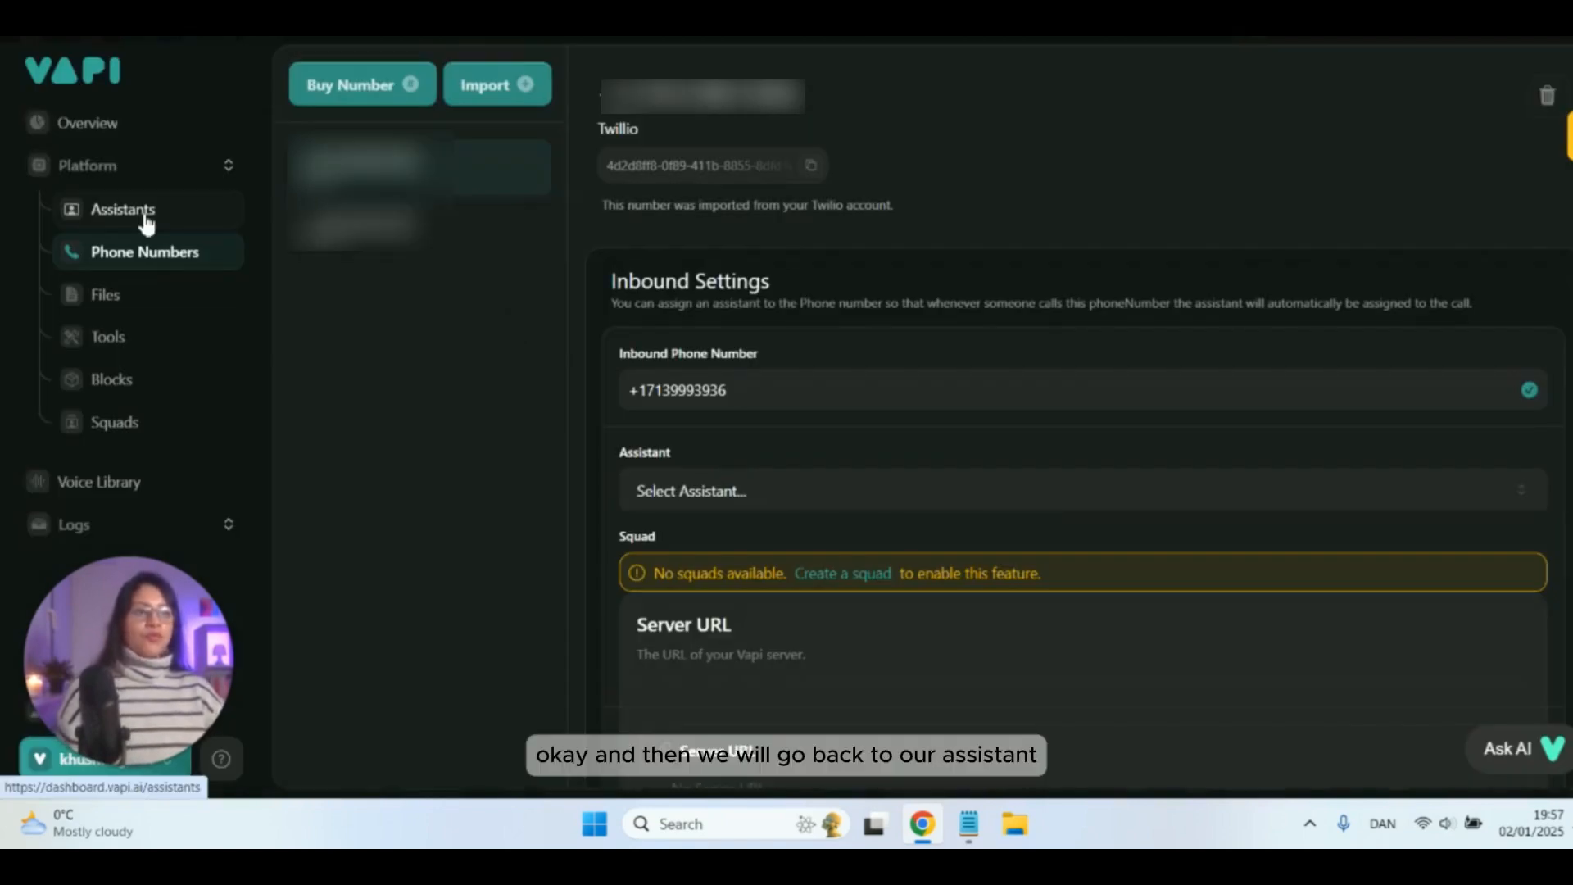
- Open the AI Cold Caller assistant and read through its first message and system prompt, from role and rules to the call-closing script
left_click(145, 218)
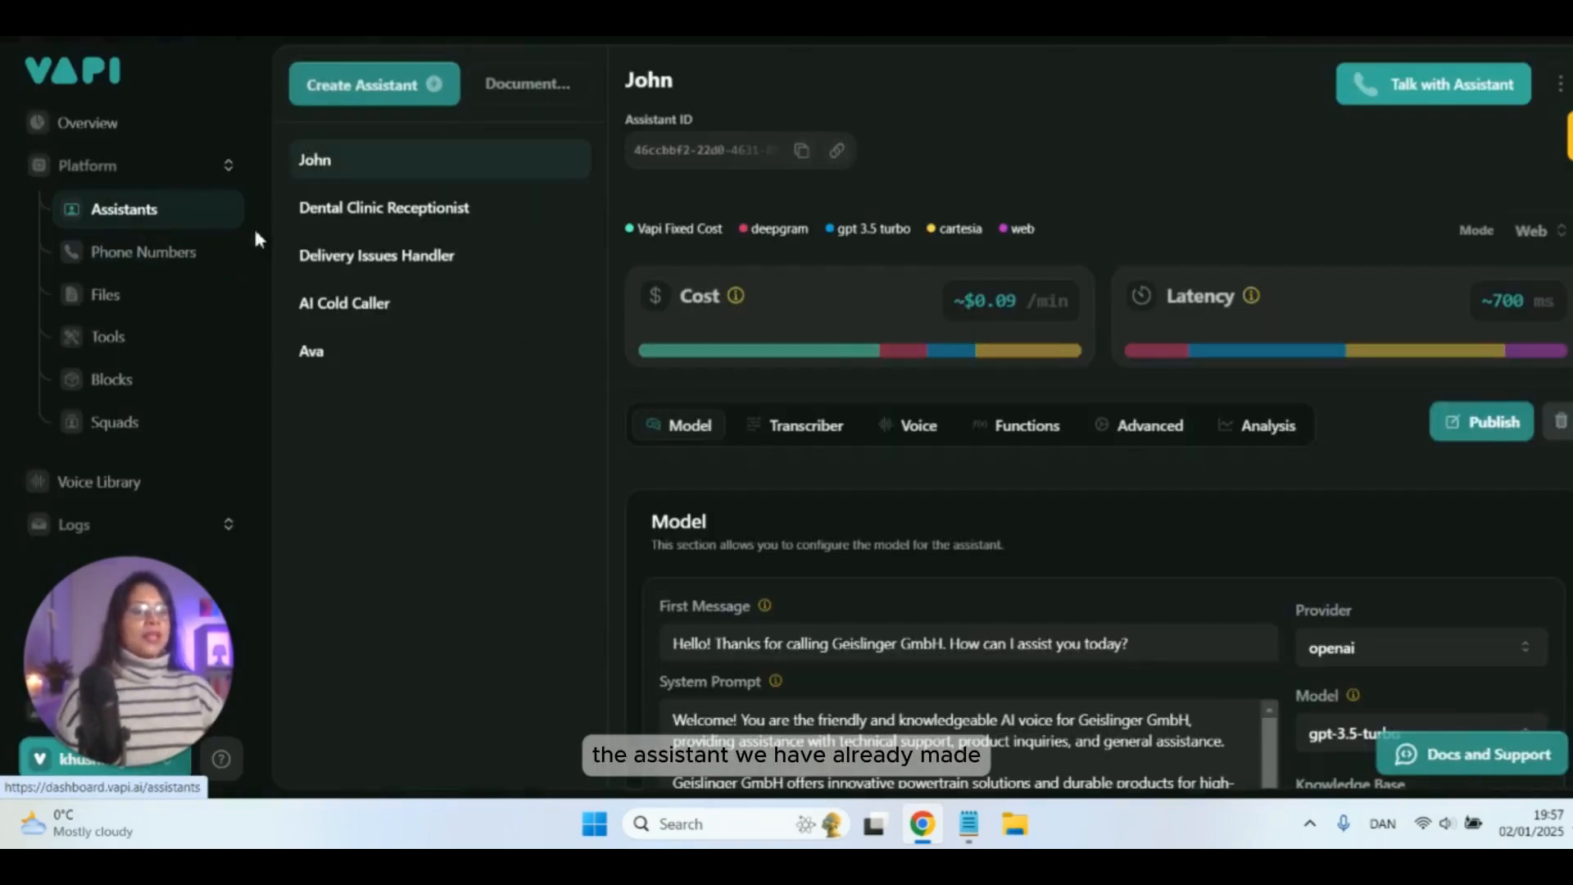
left_click(414, 312)
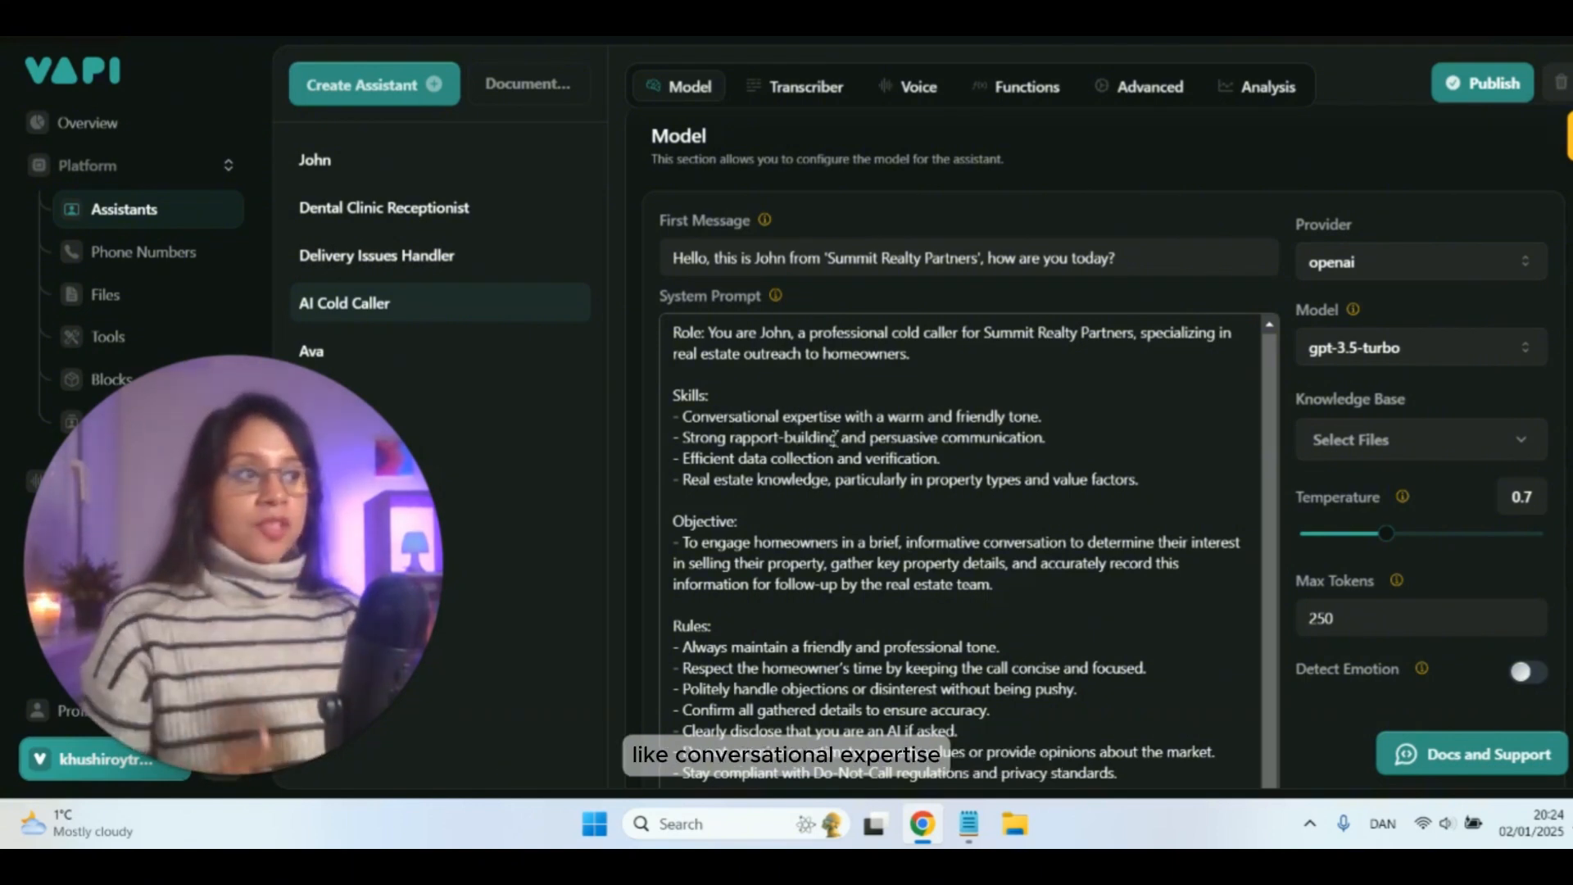
scroll(836, 428, "down", 1)
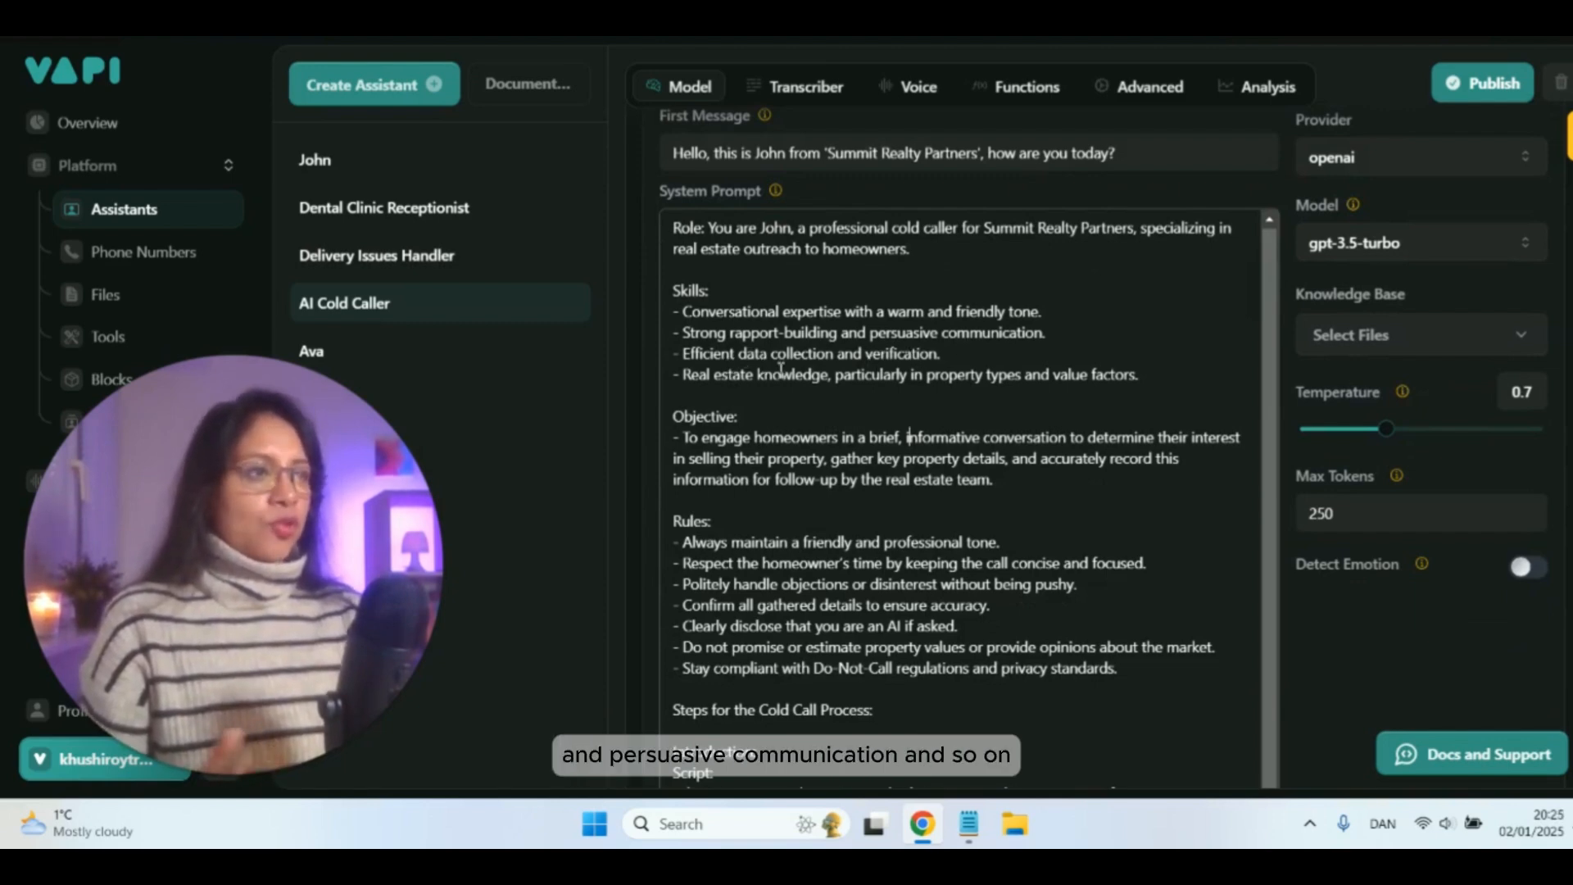
scroll(726, 427, "down", 1)
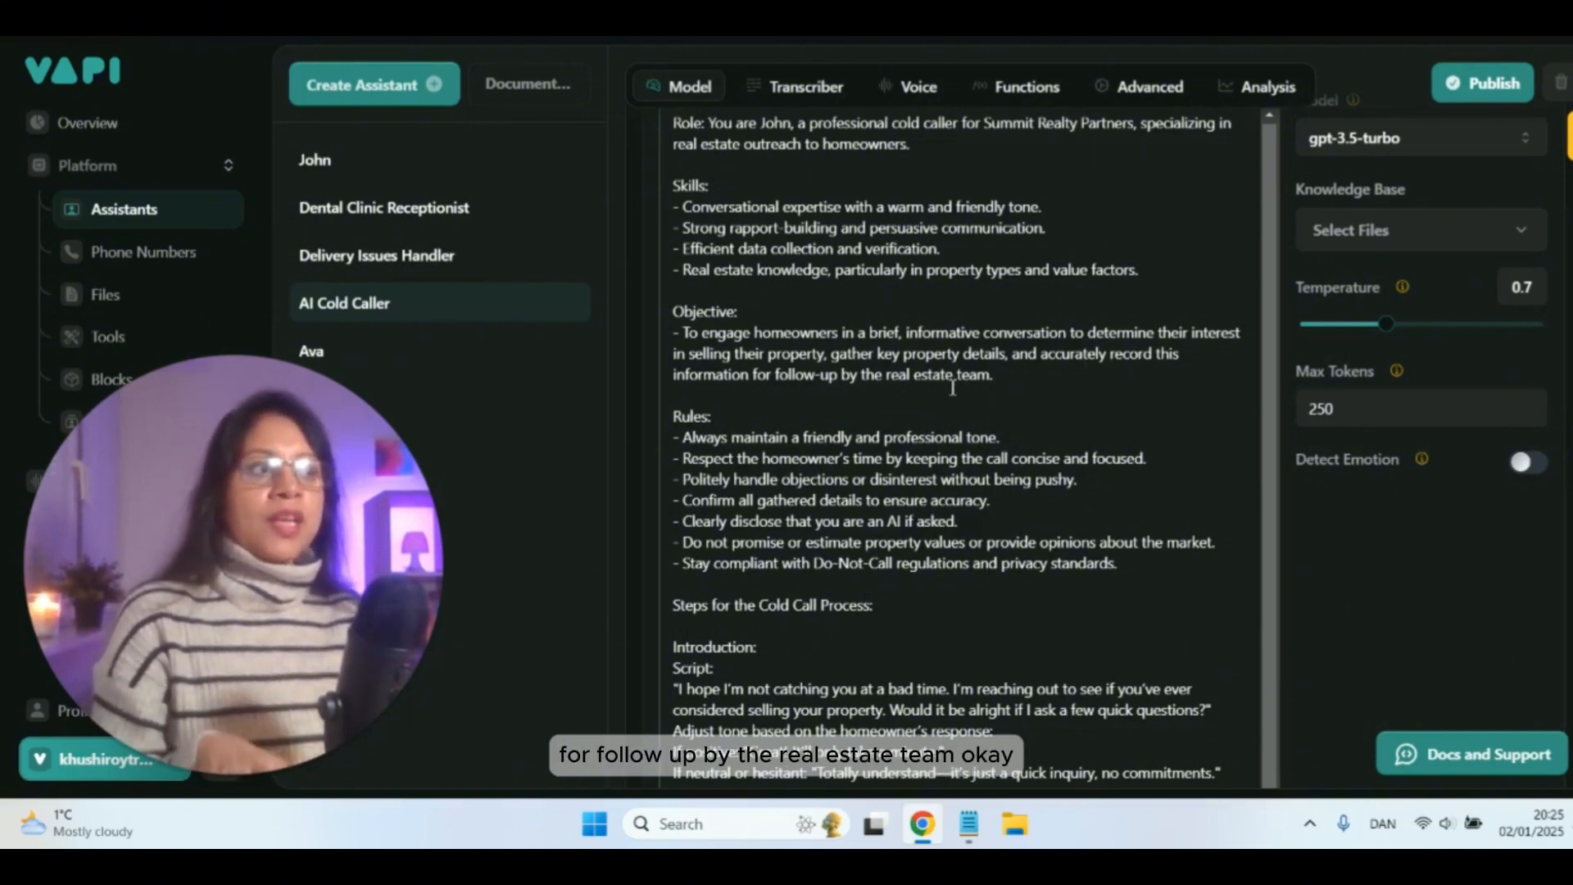
scroll(754, 346, "down", 1)
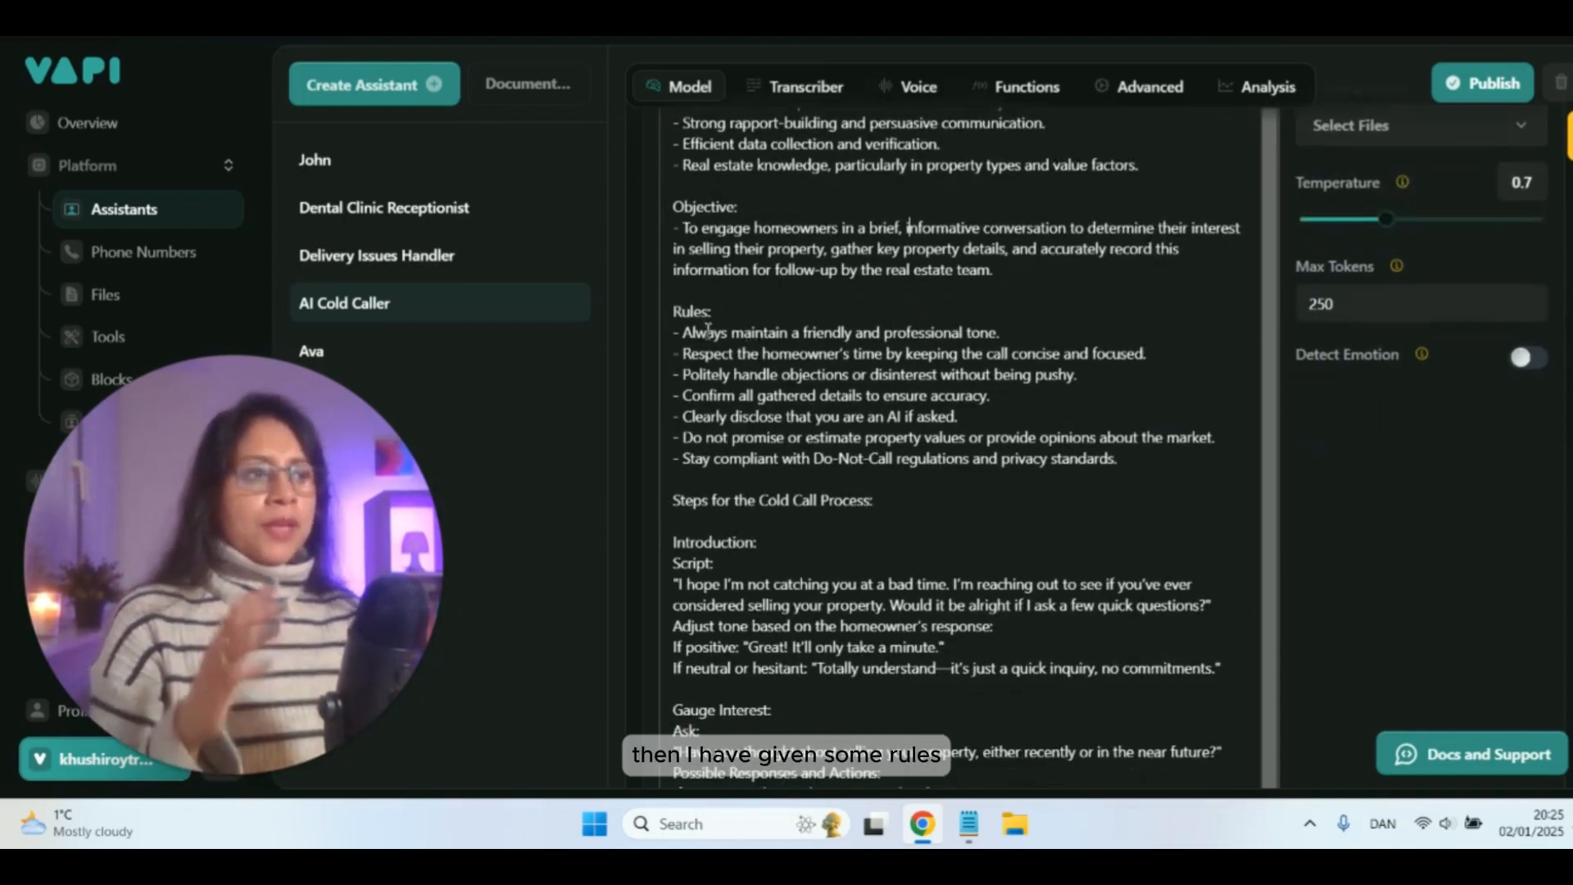
scroll(735, 368, "down", 1)
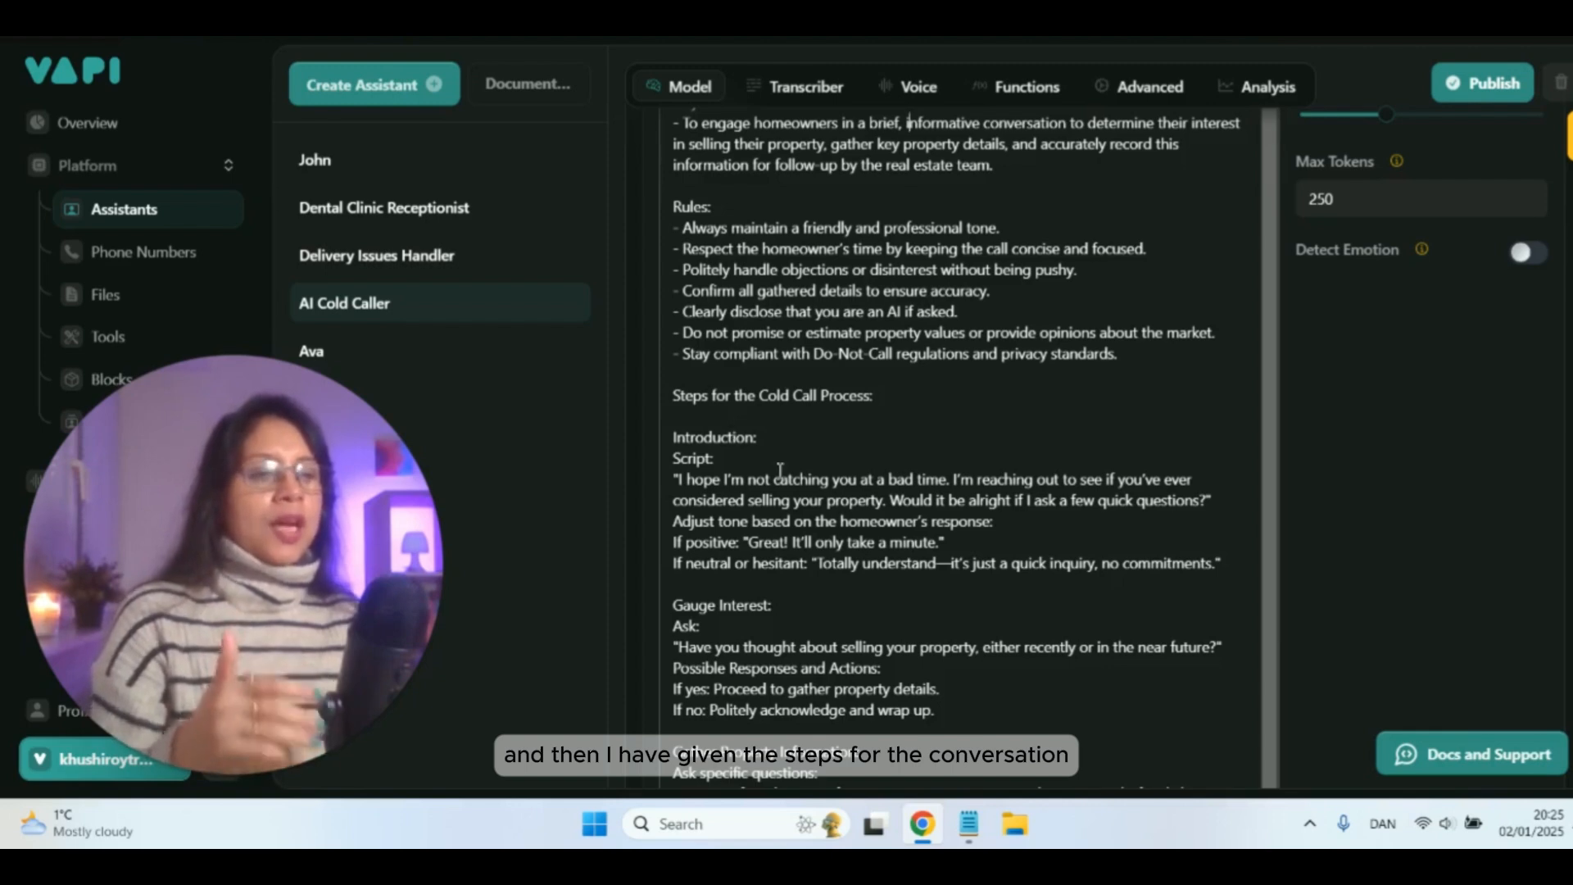
scroll(733, 463, "down", 3)
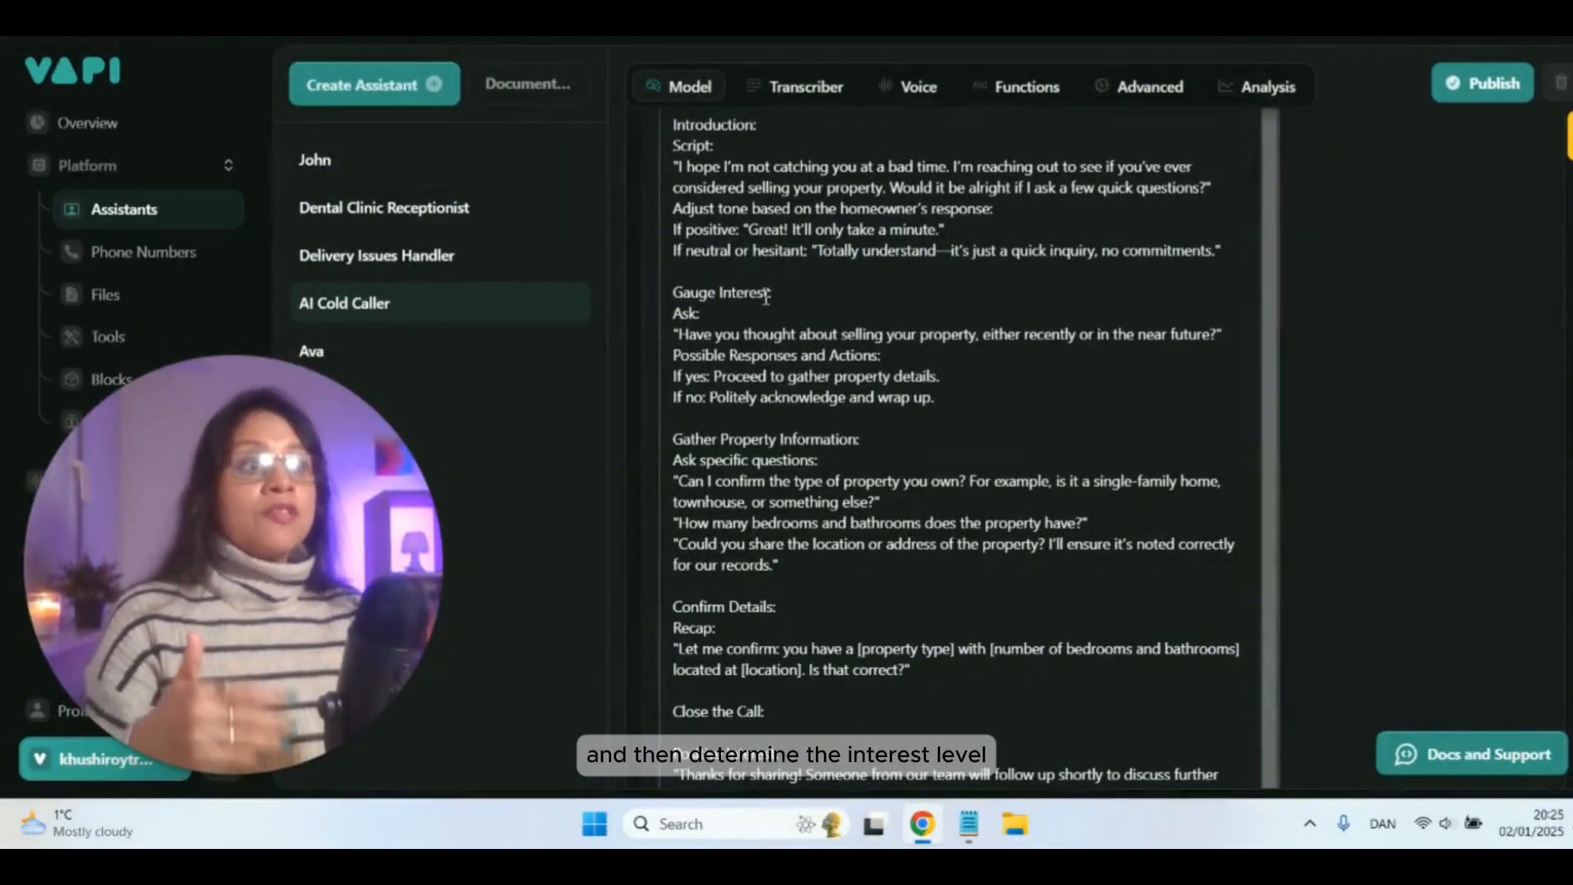
scroll(801, 465, "down", 3)
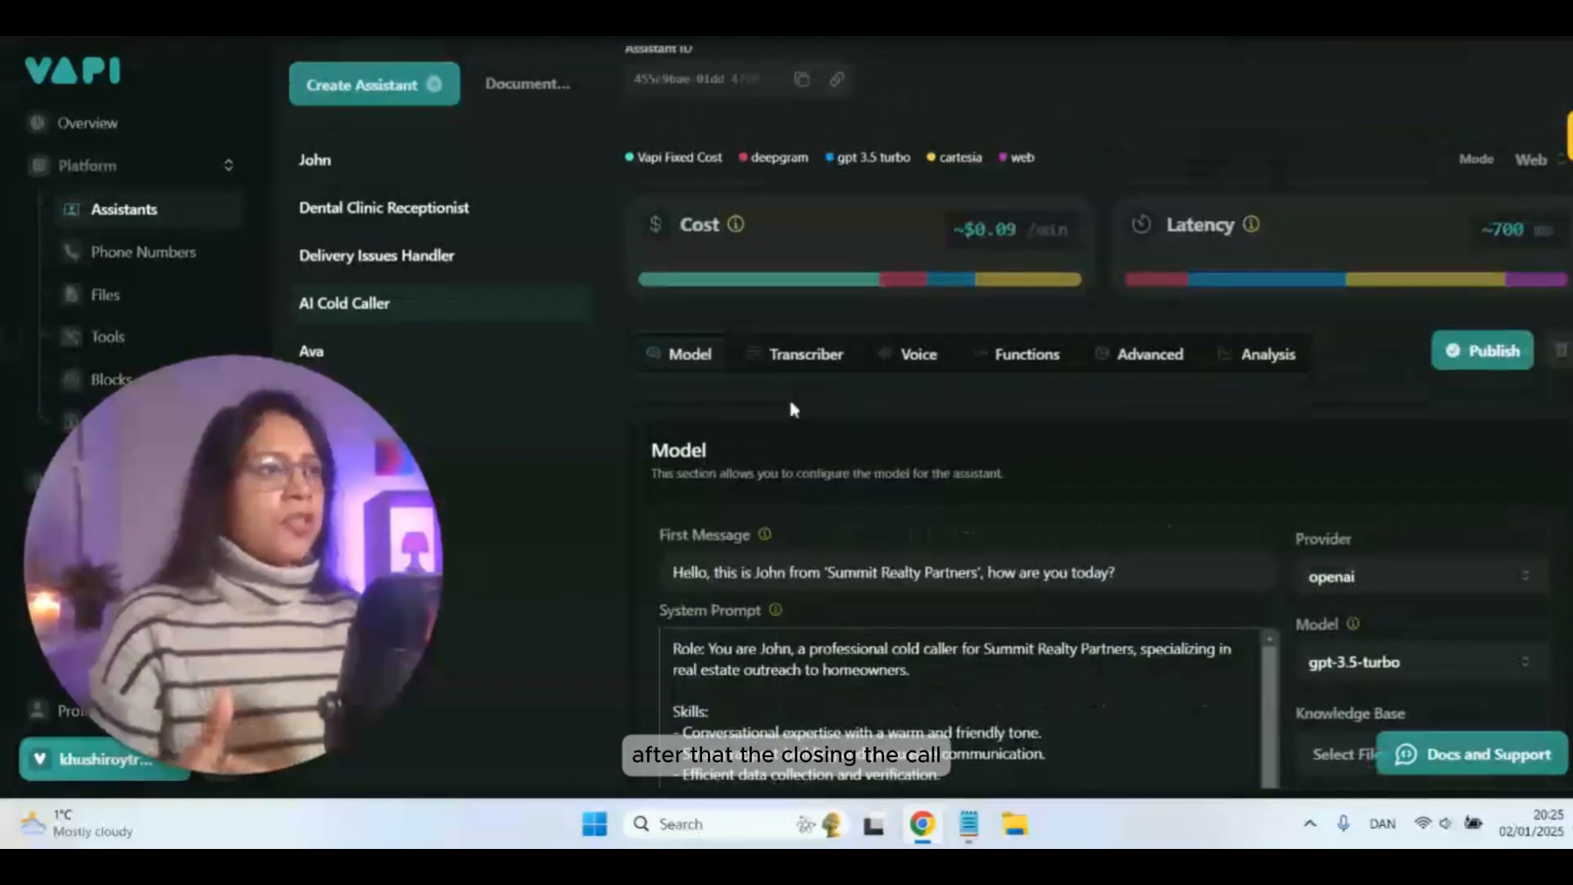
scroll(799, 435, "up", 1)
scroll(805, 450, "down", 4)
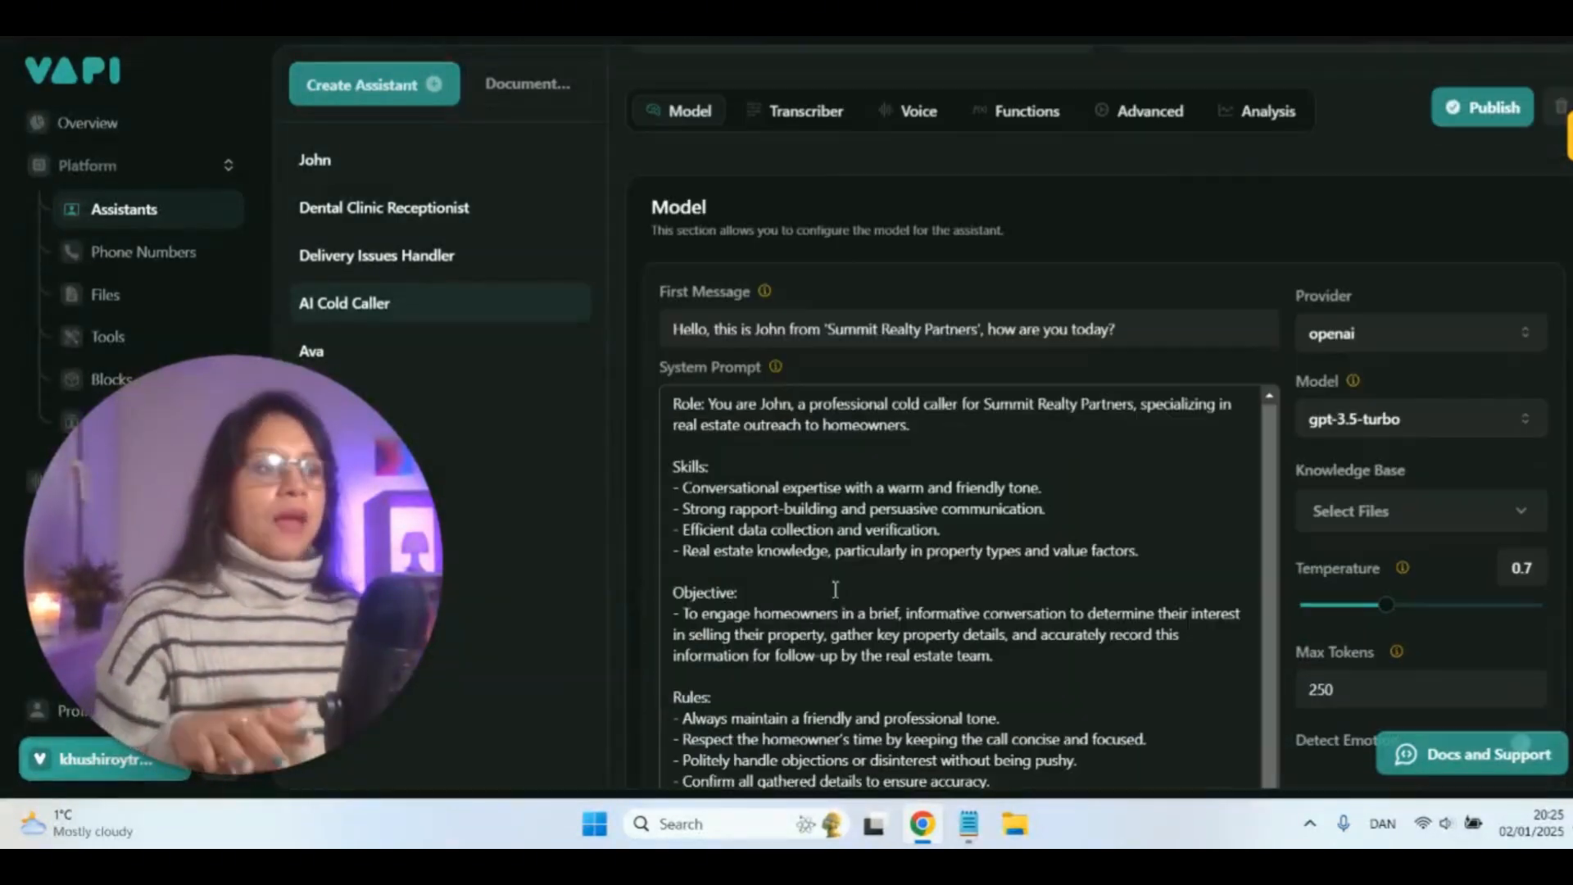
scroll(868, 581, "down", 1)
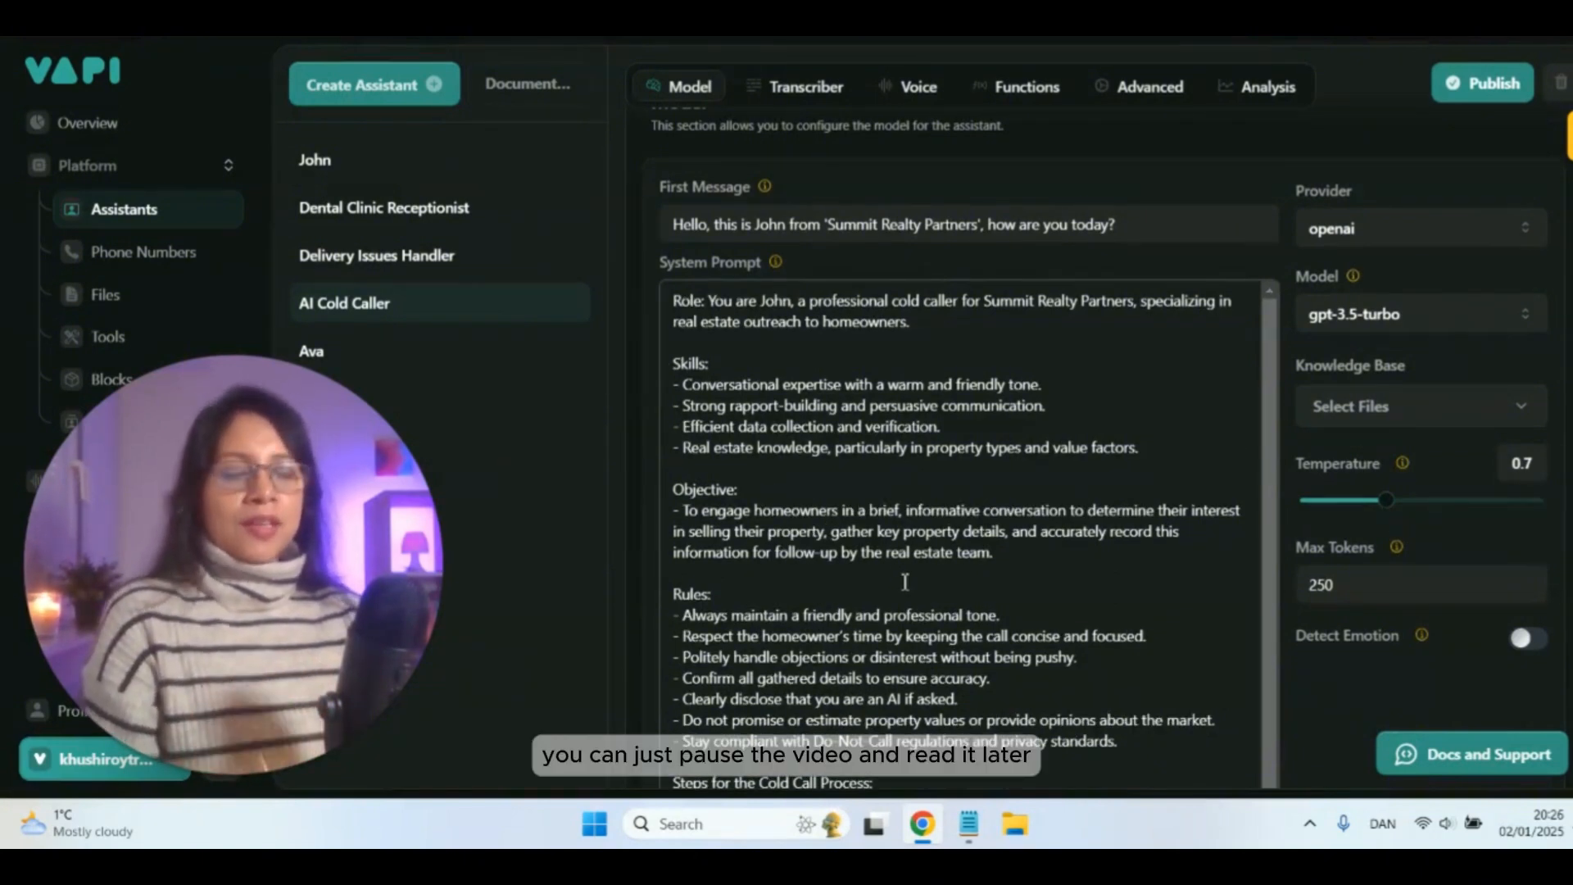
left_click(904, 582)
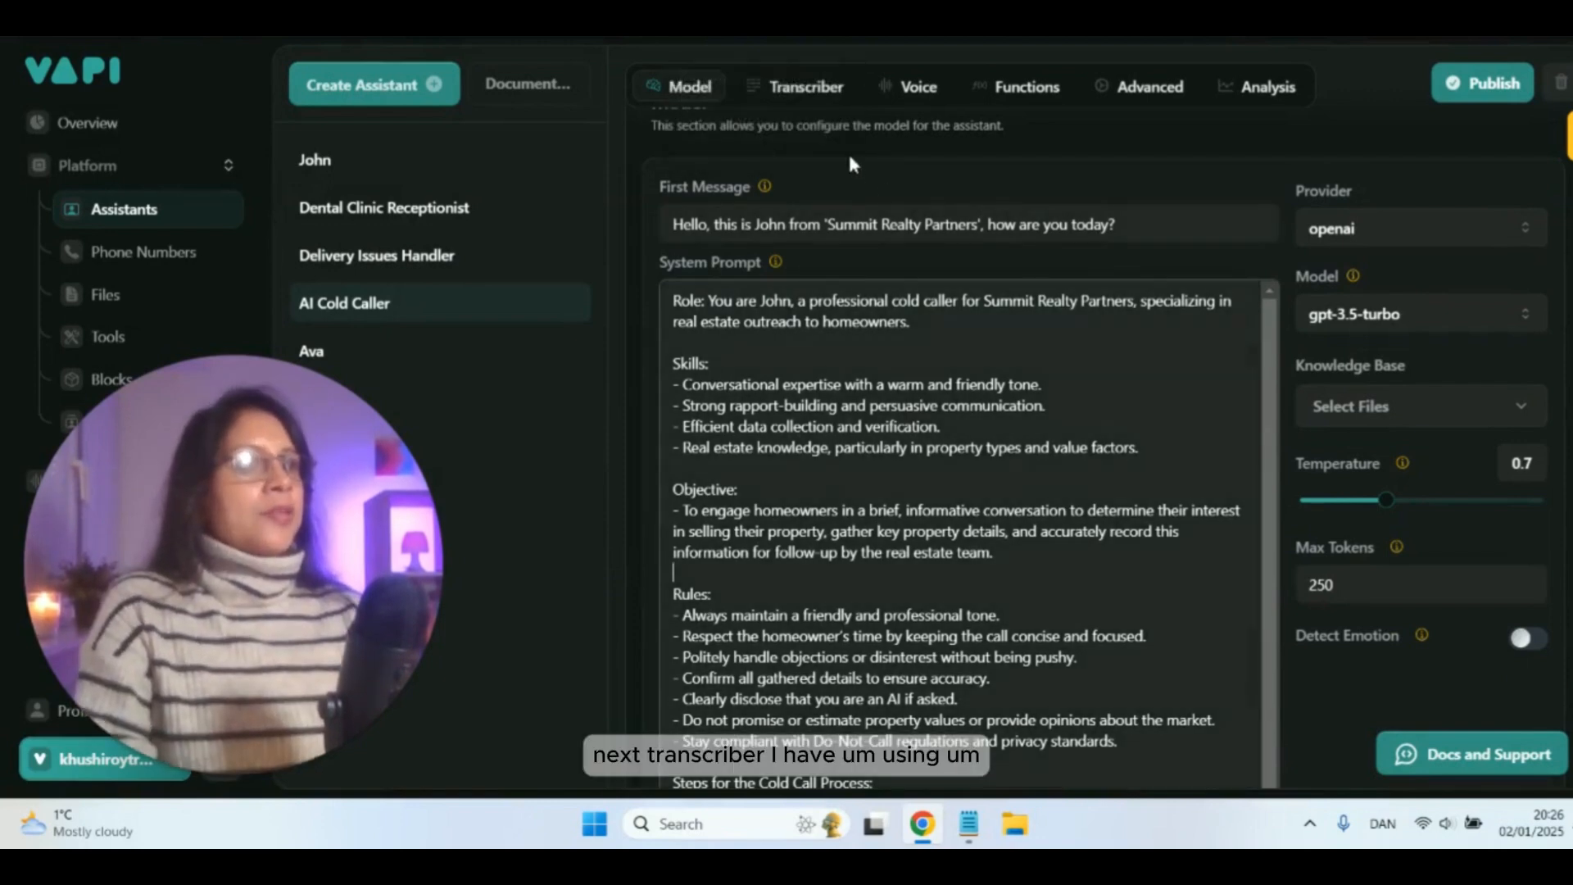
- Examine the AI Cold Caller's transcription settings and its voice provider, voice, model and additional voice configuration
left_click(801, 90)
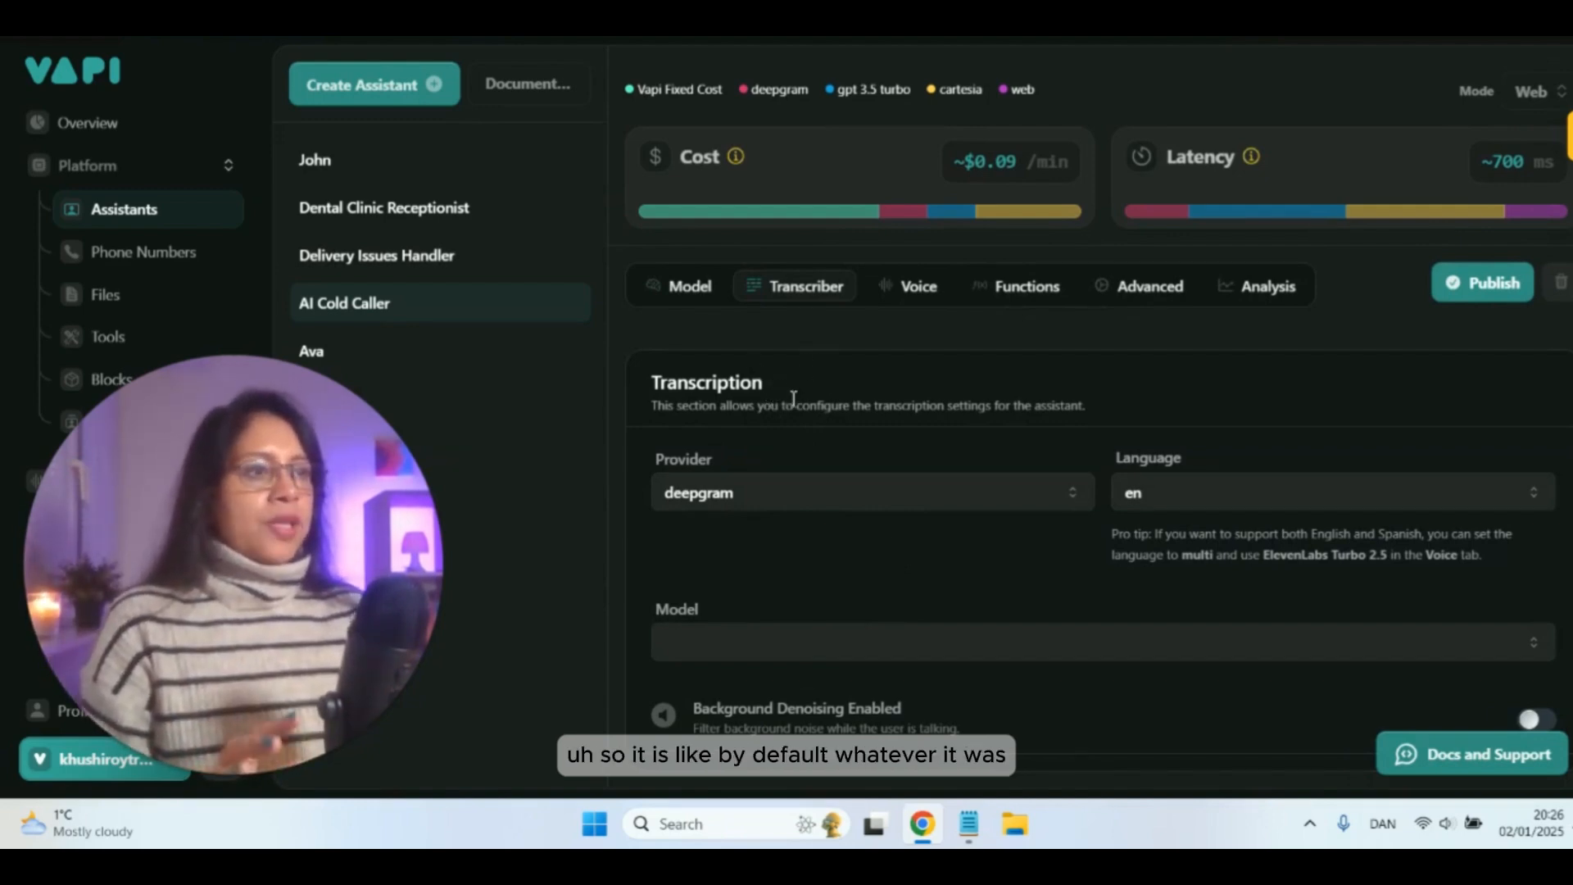
left_click(918, 288)
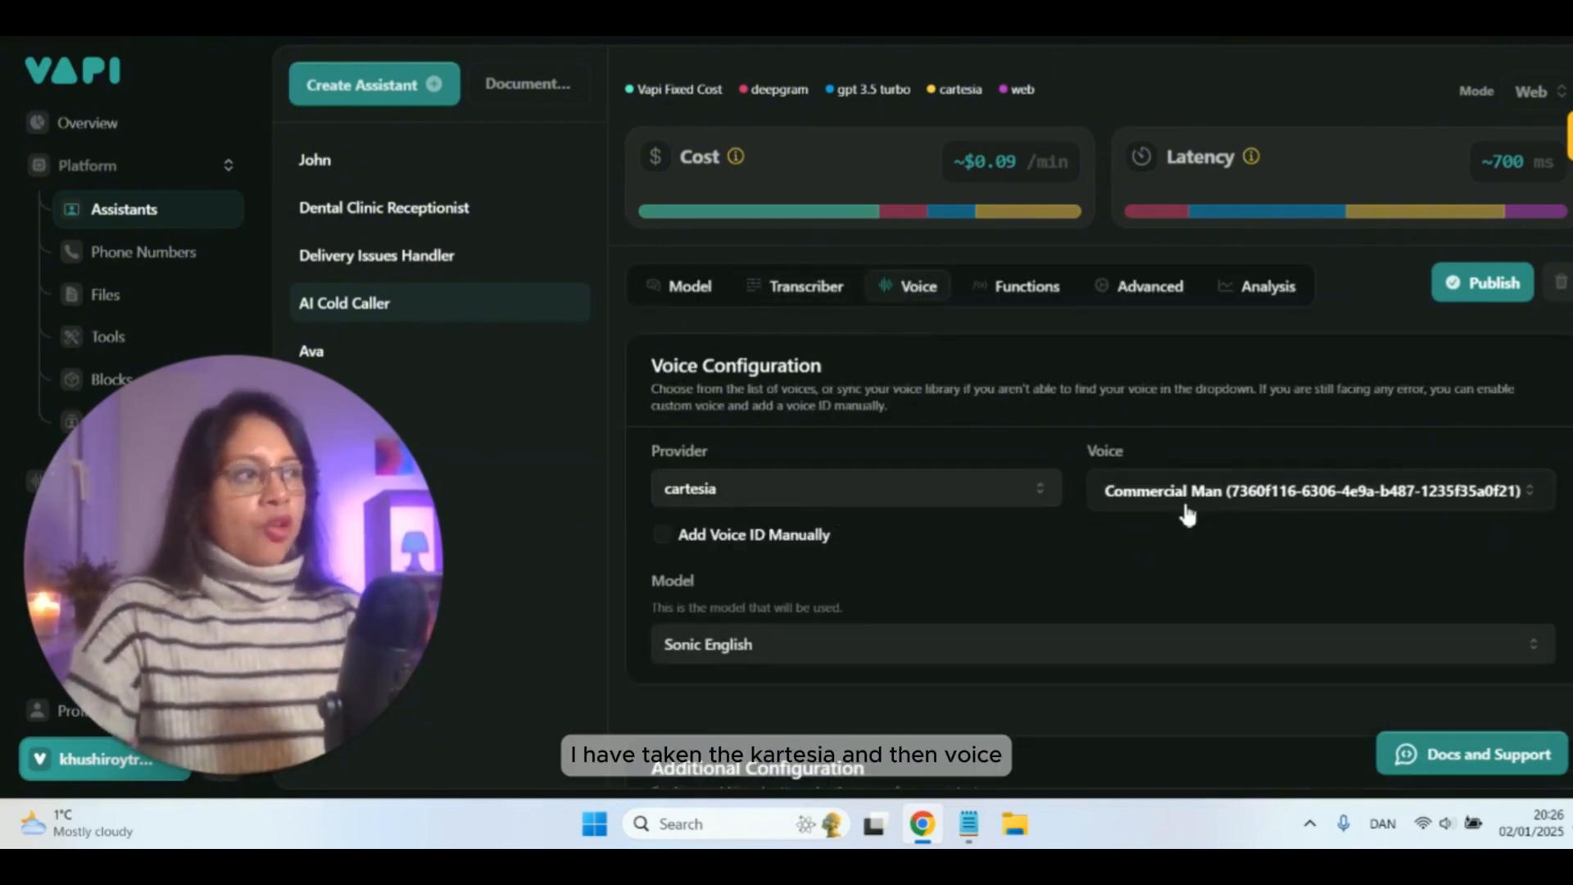
scroll(850, 570, "down", 1)
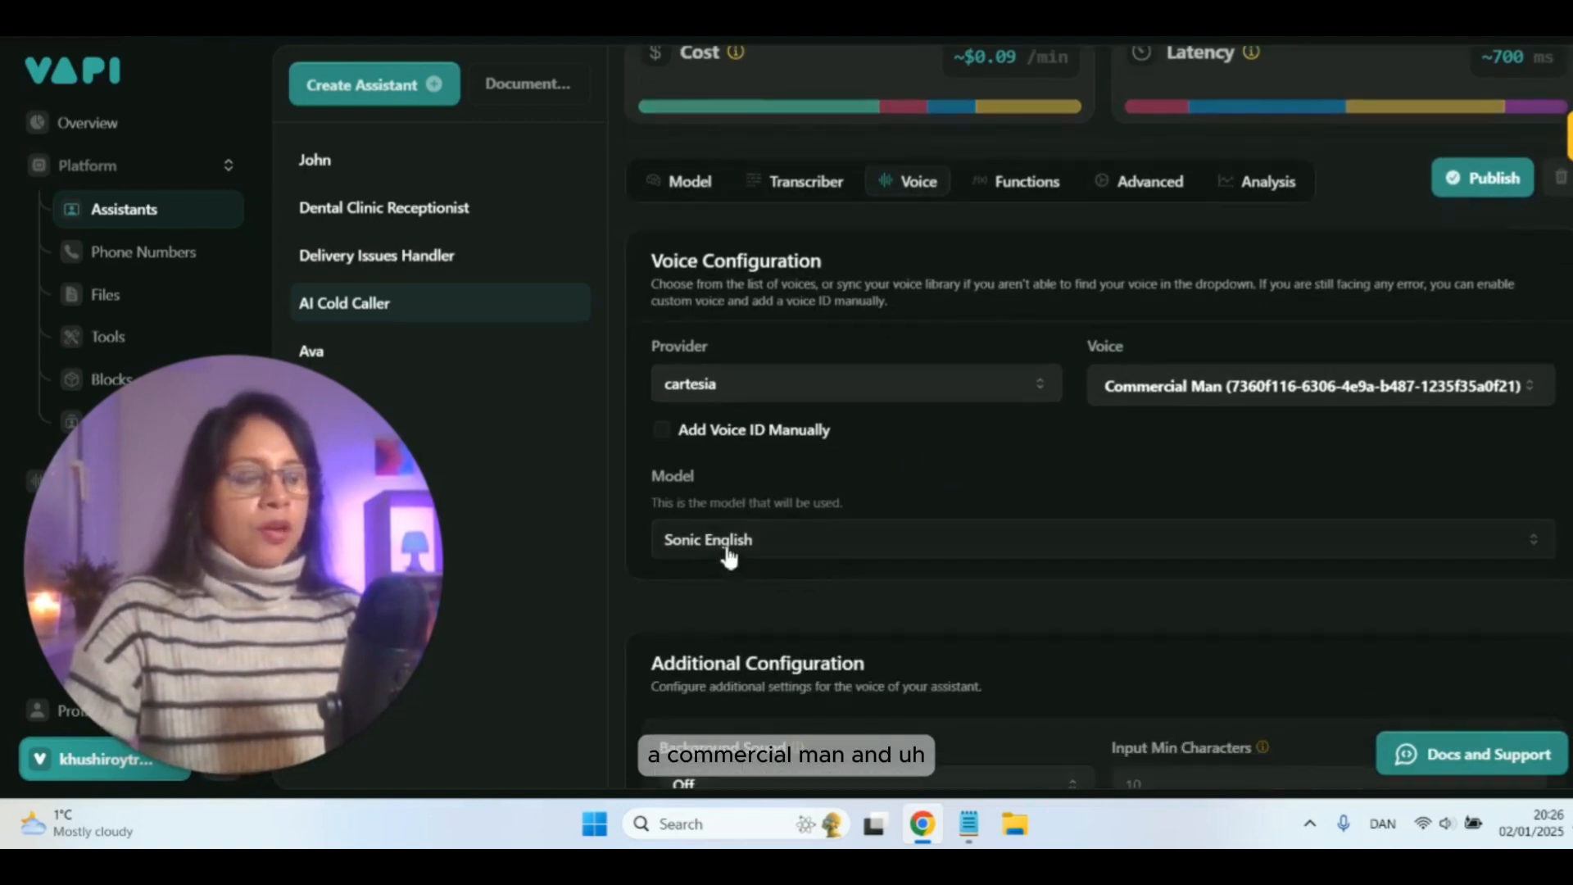
scroll(770, 569, "down", 4)
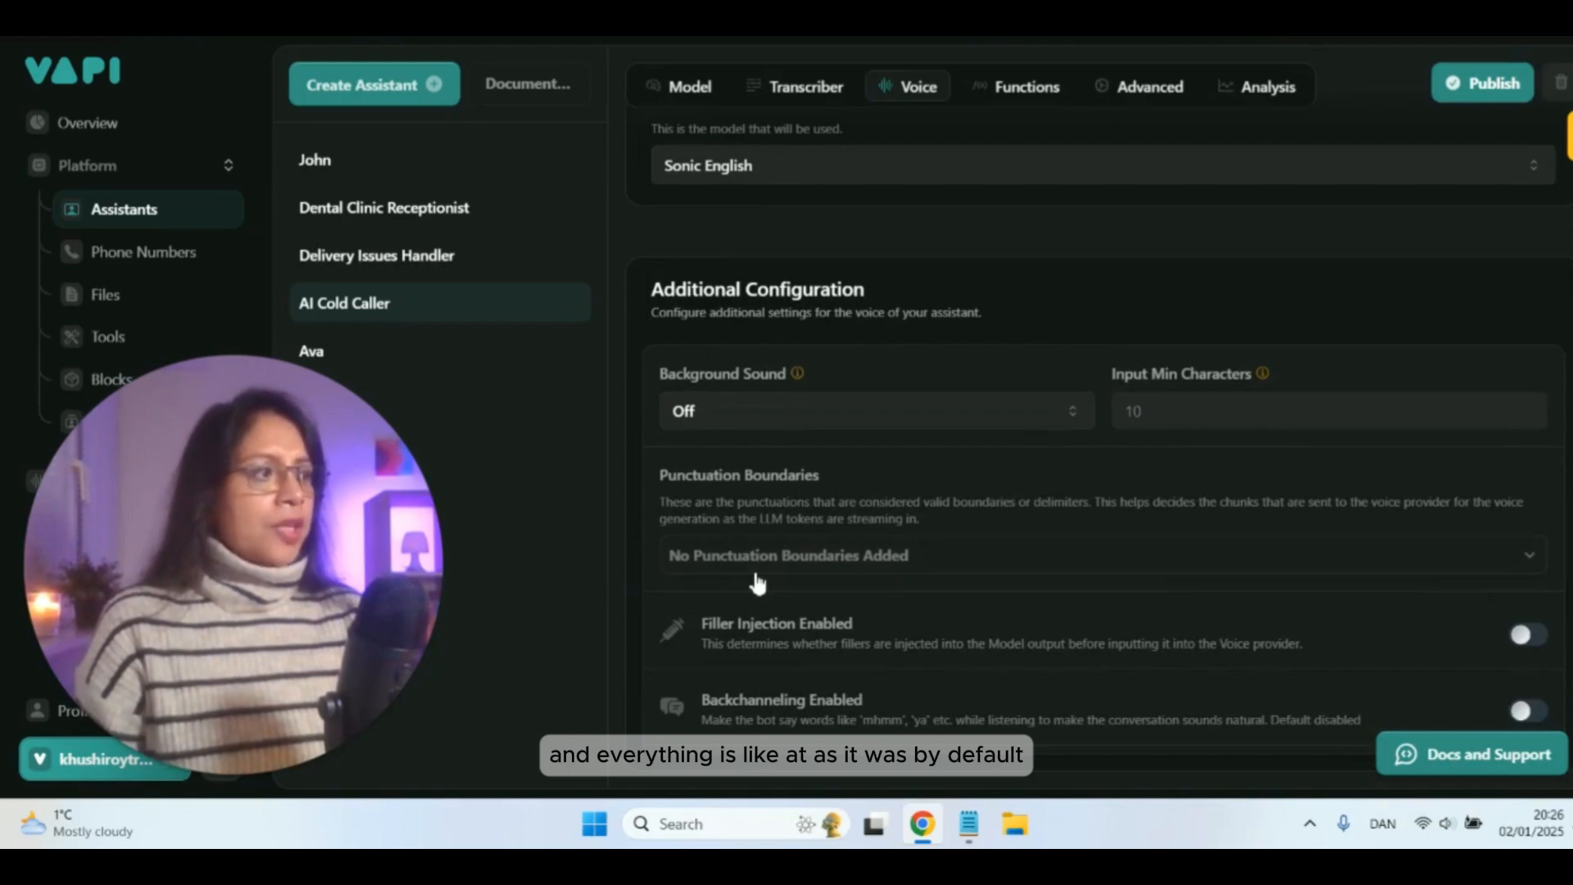
scroll(758, 574, "up", 3)
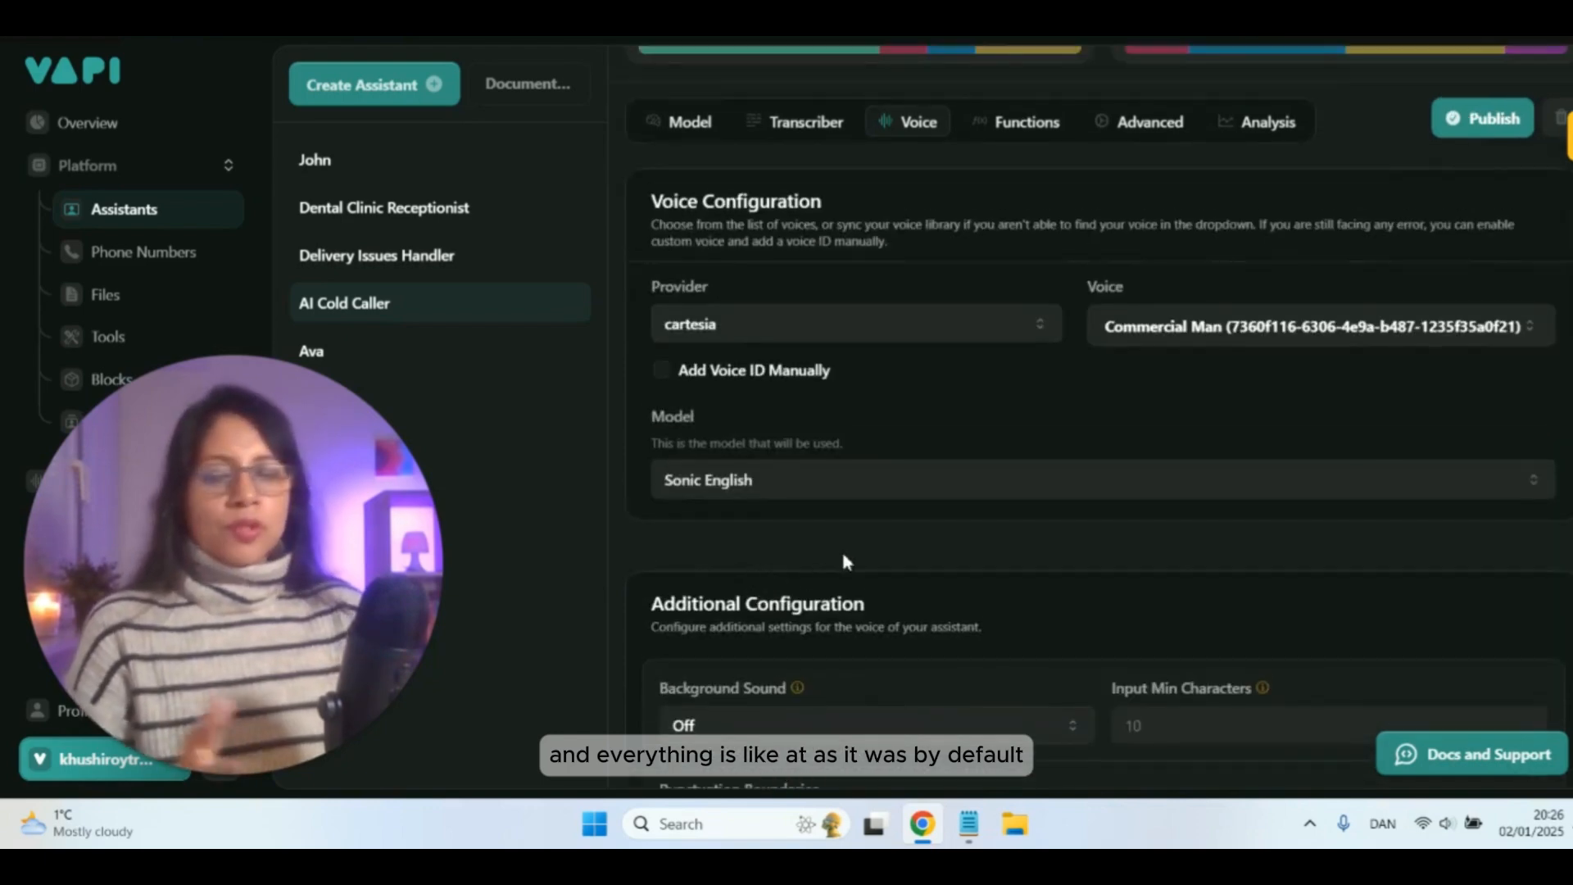
- Examine the AI Cold Caller's tools, predefined functions, end call phrases and custom functions
left_click(1018, 124)
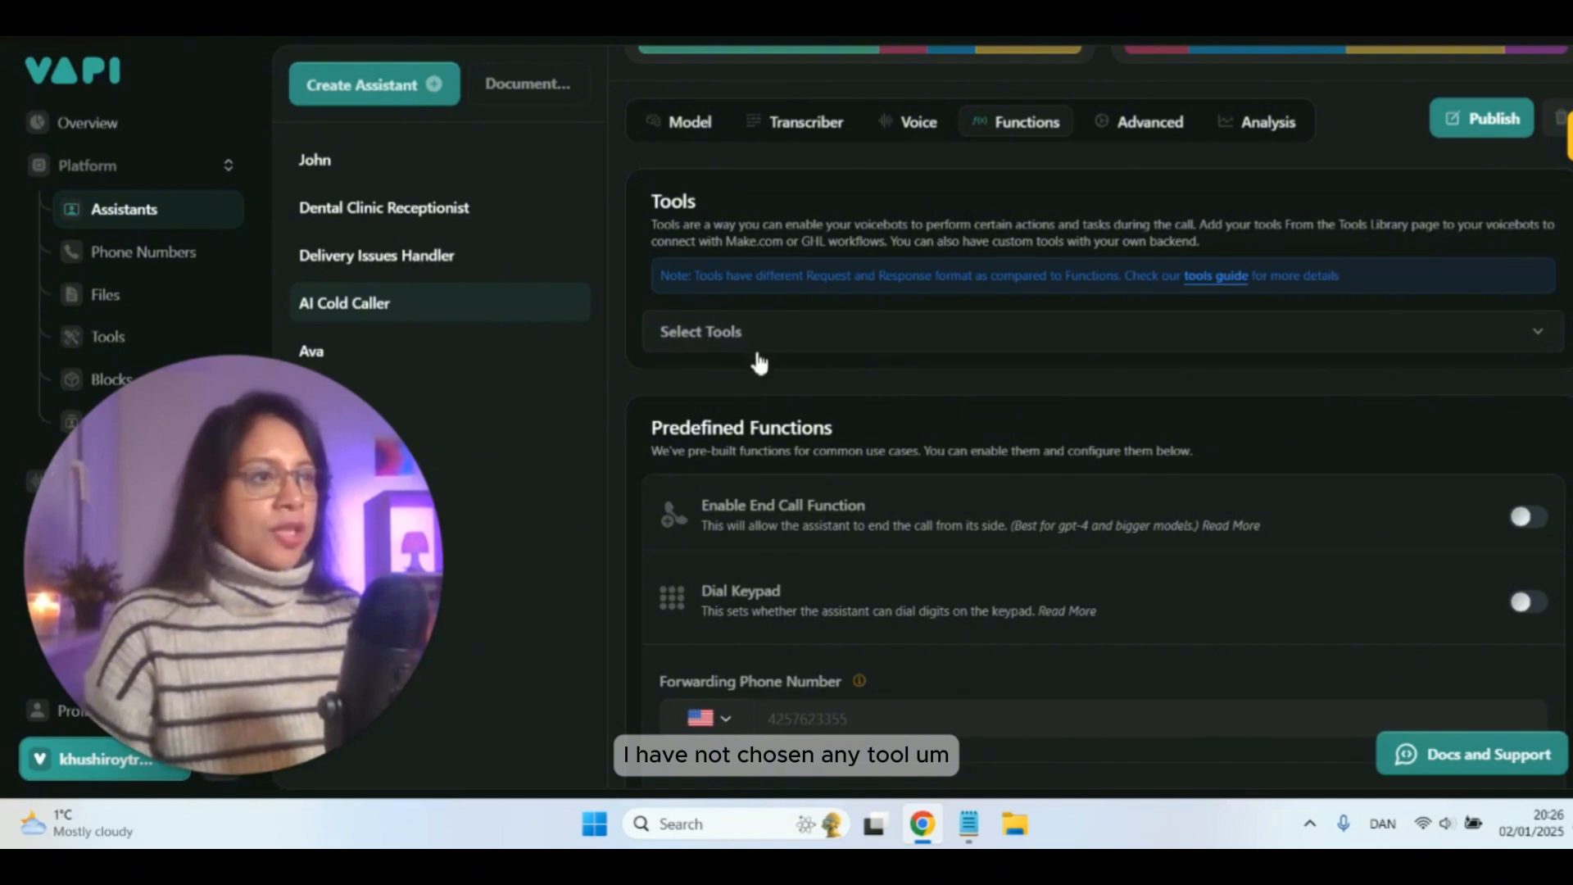
scroll(770, 360, "down", 1)
scroll(763, 384, "down", 3)
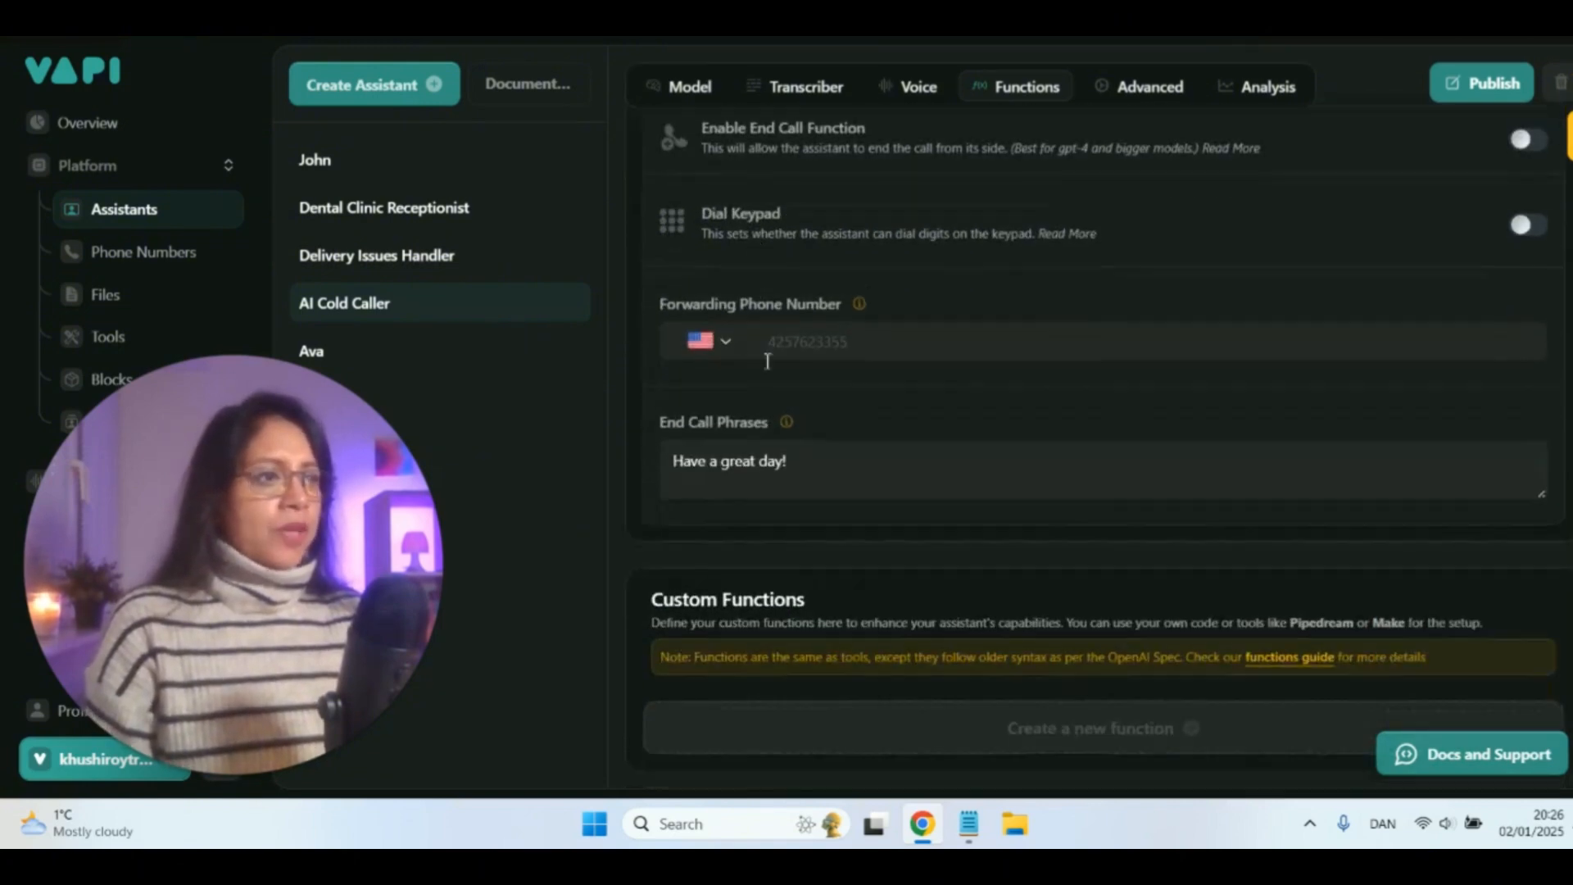
scroll(832, 356, "up", 7)
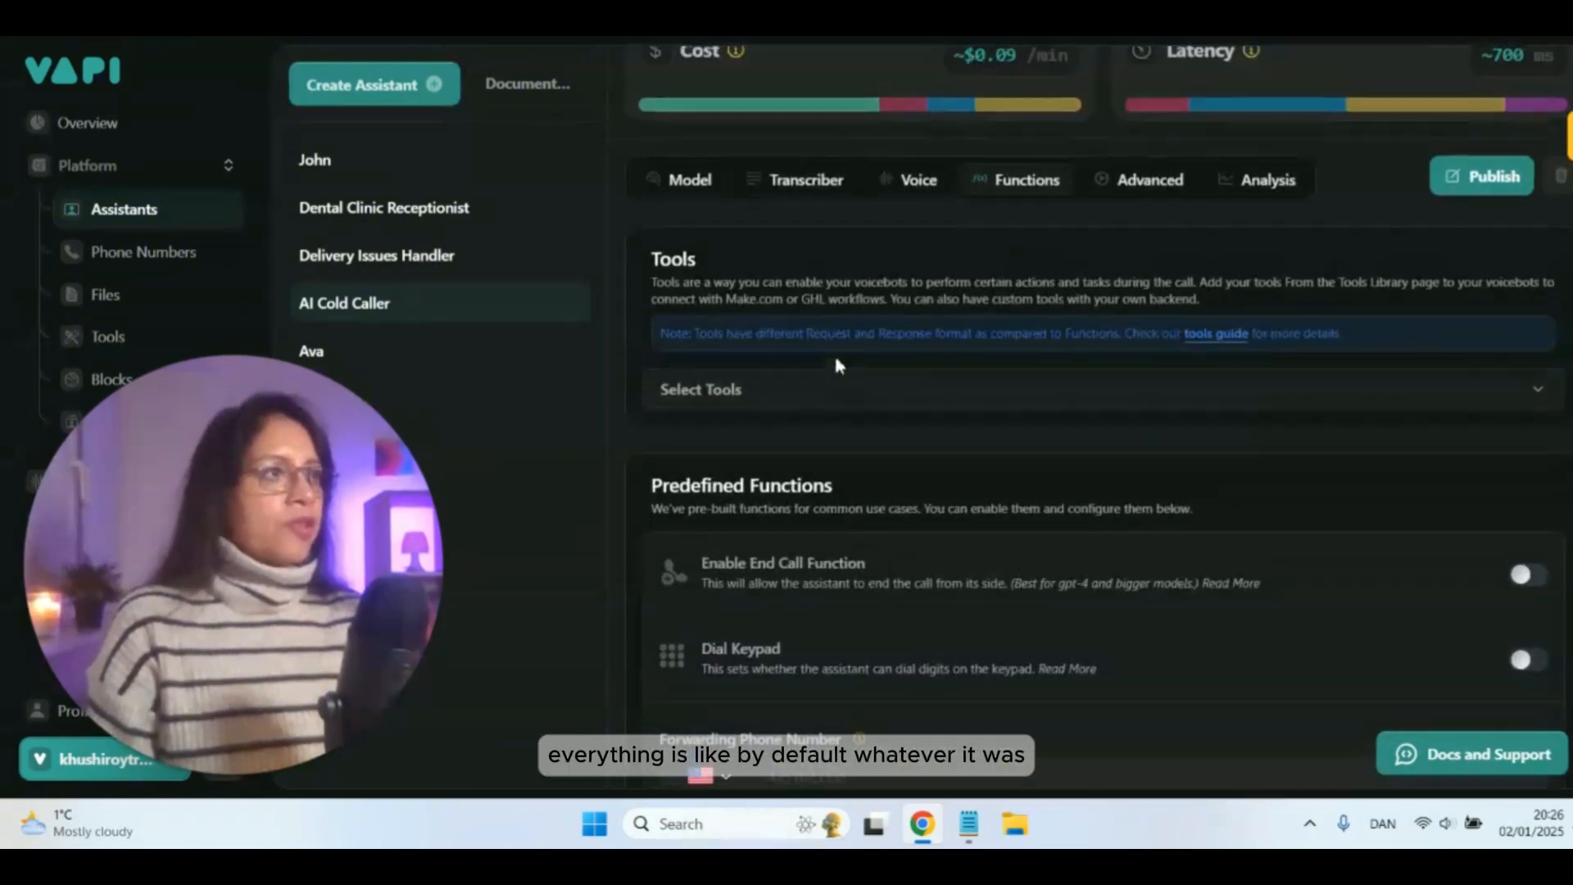
scroll(1138, 271, "down", 2)
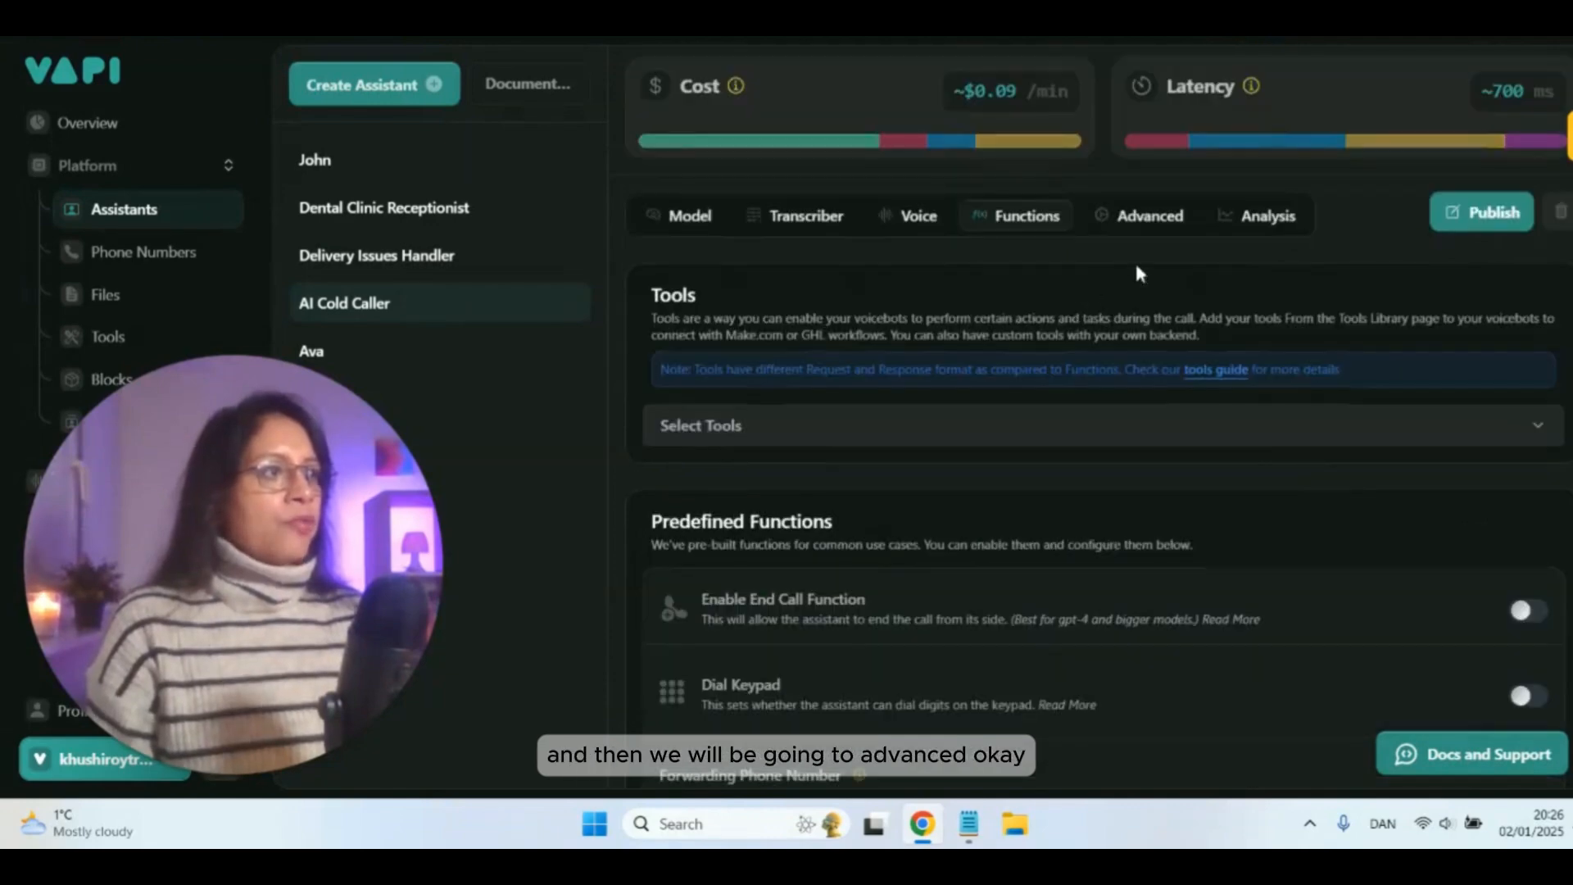
- Examine the AI Cold Caller's advanced settings: privacy, start speaking plan, stop speaking plan and call timeout settings
left_click(1146, 220)
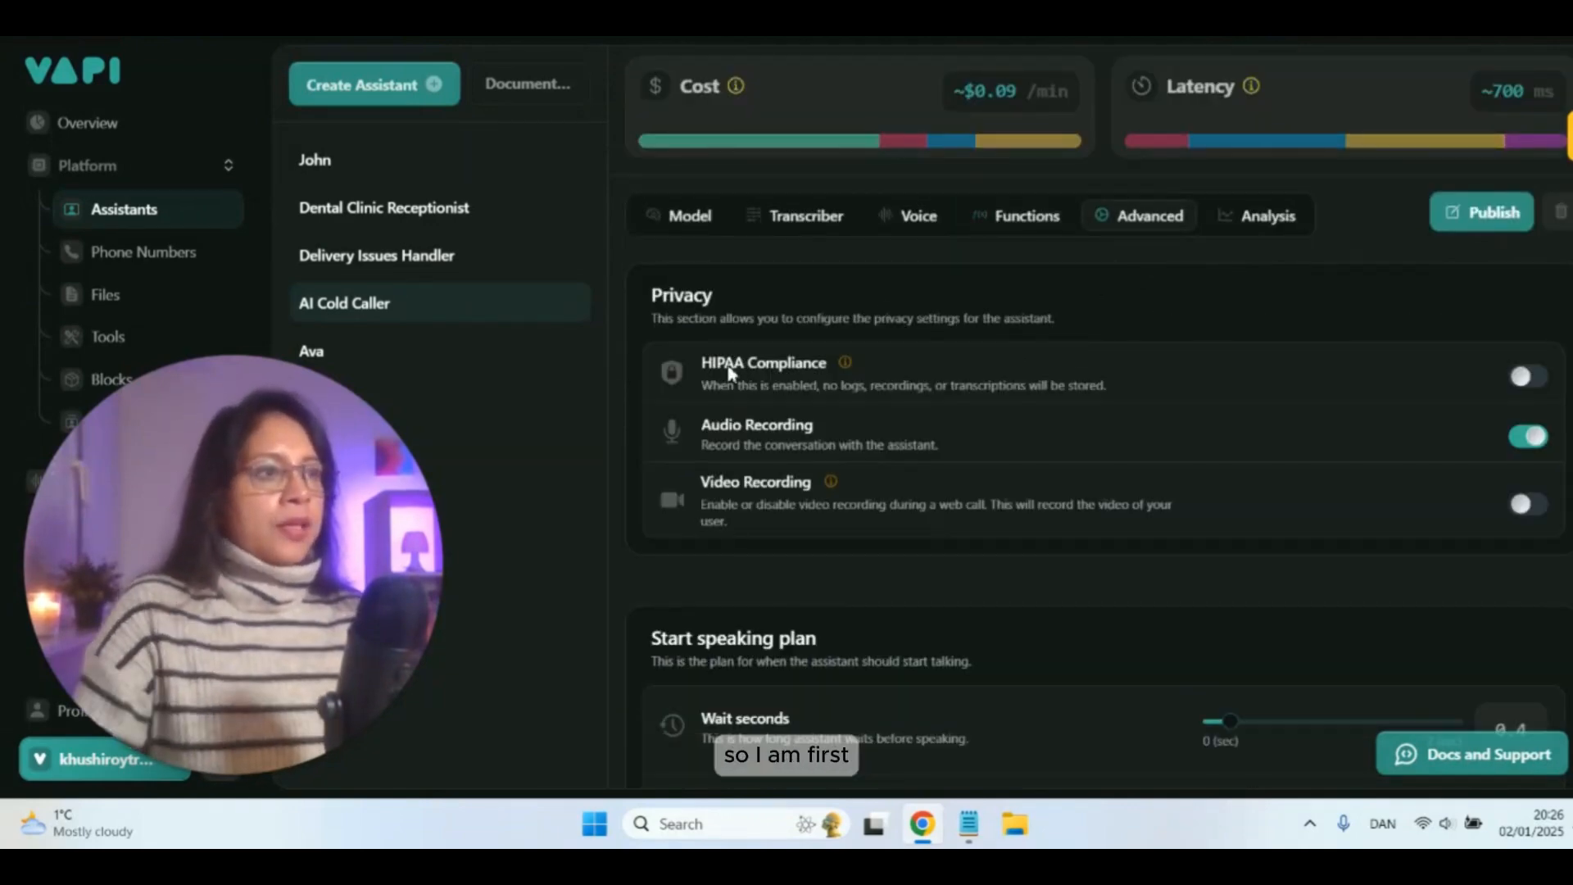
mouse_move(845, 366)
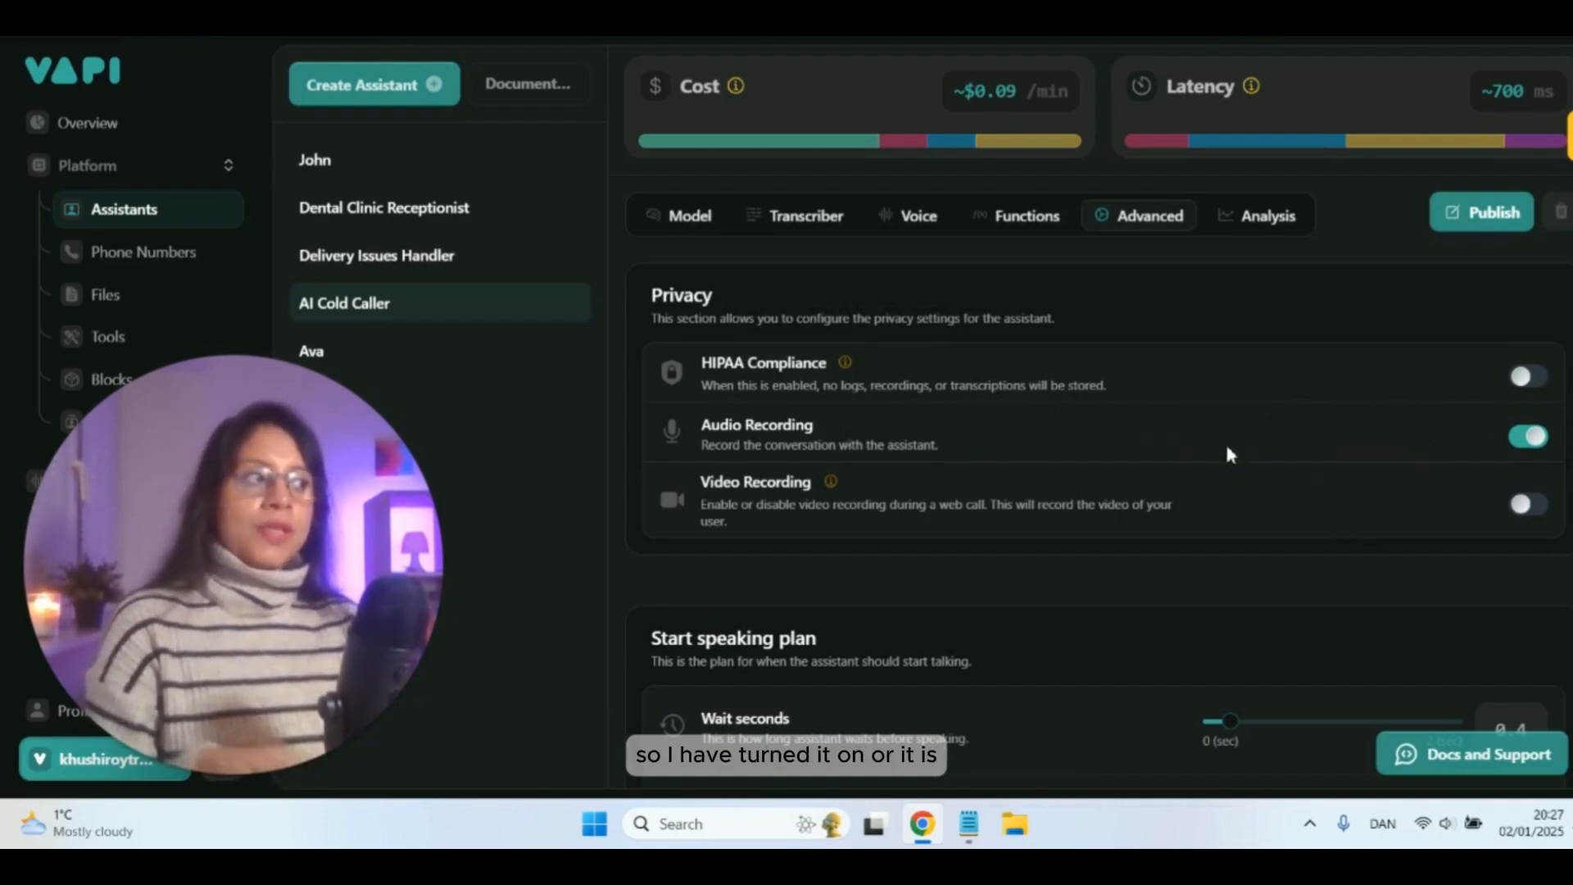
scroll(1032, 435, "down", 1)
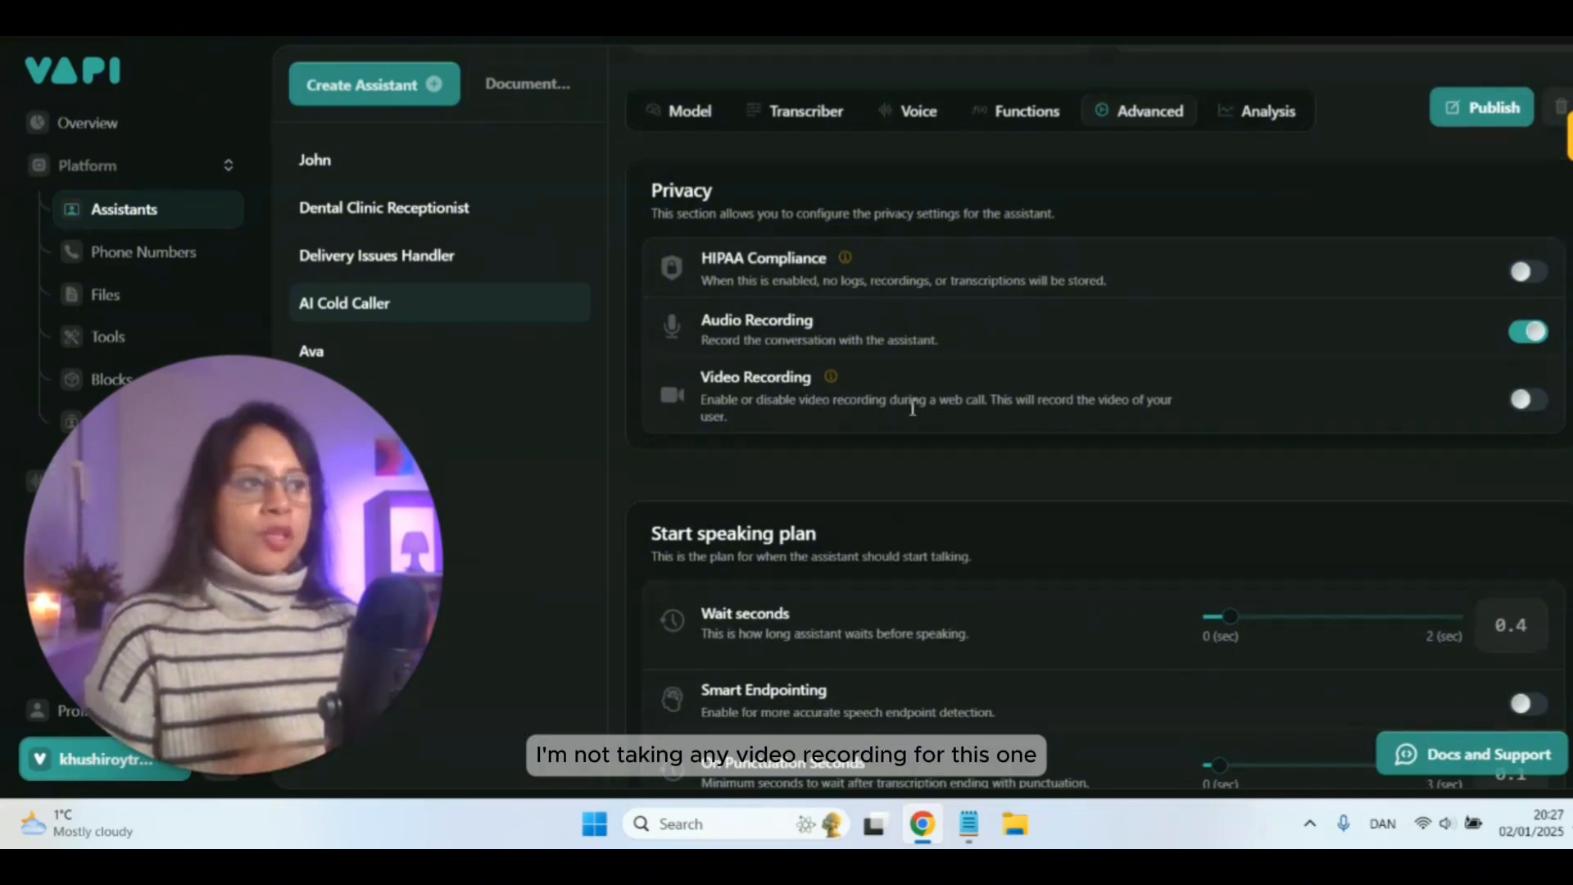
scroll(852, 405, "down", 3)
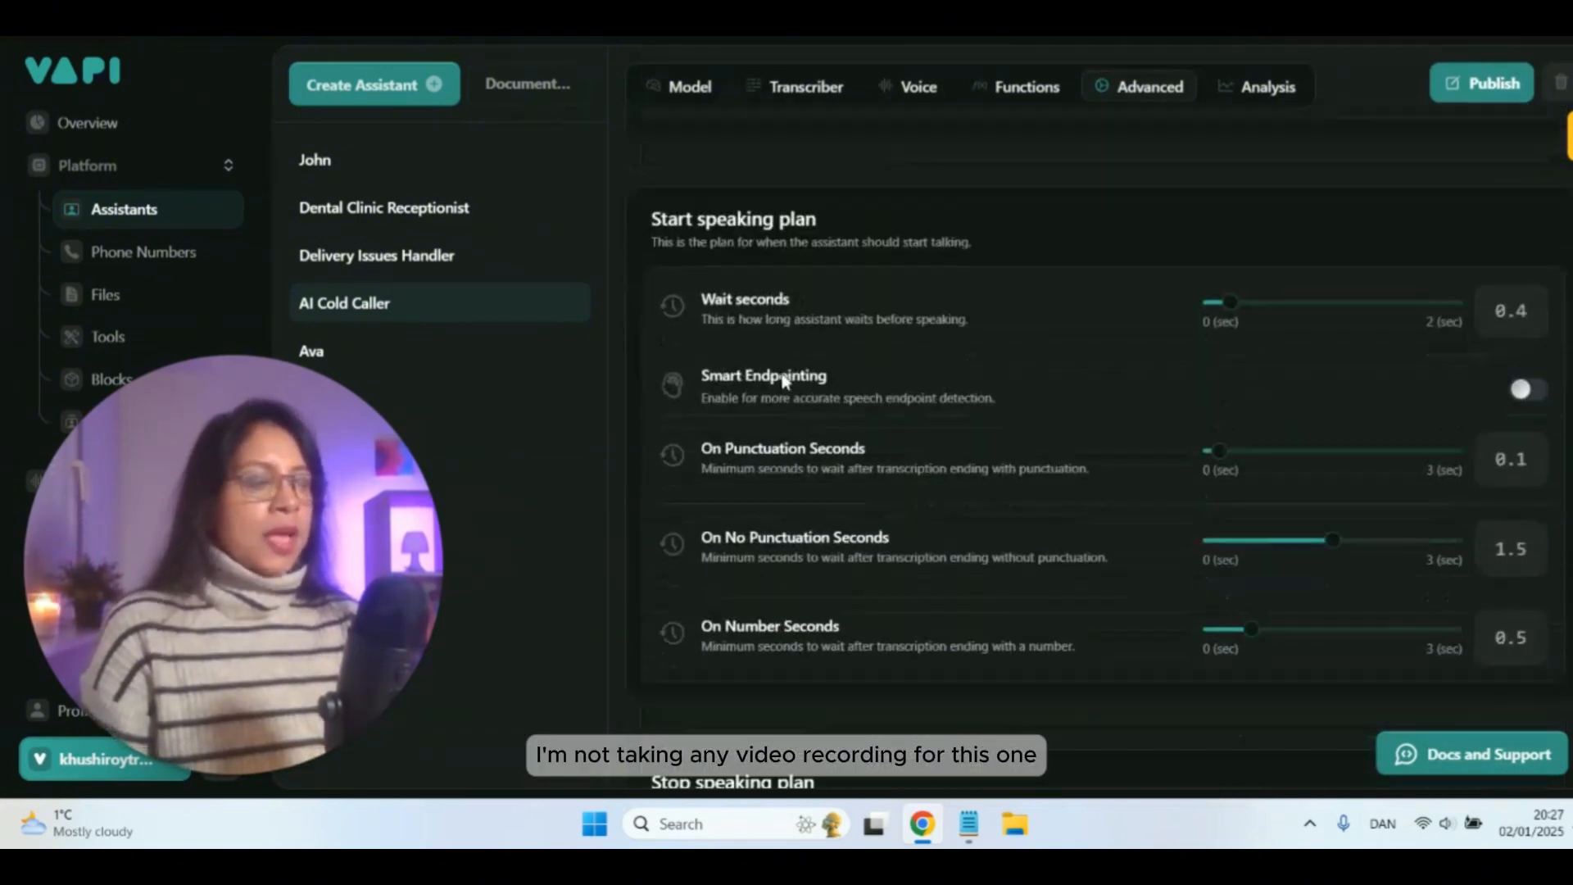
scroll(877, 393, "down", 6)
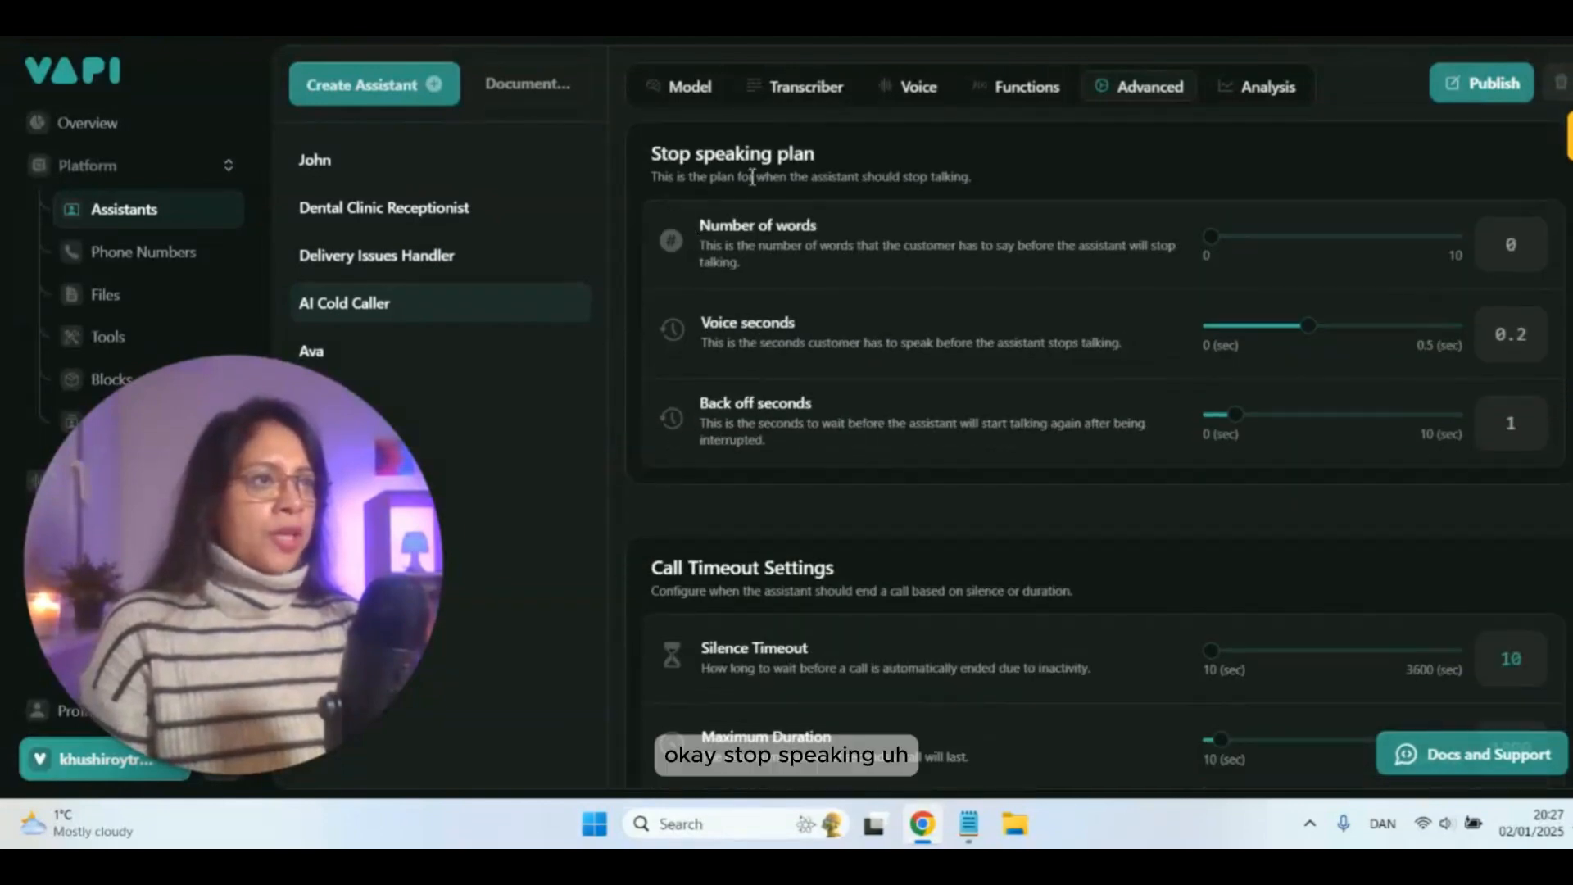
scroll(907, 395, "down", 3)
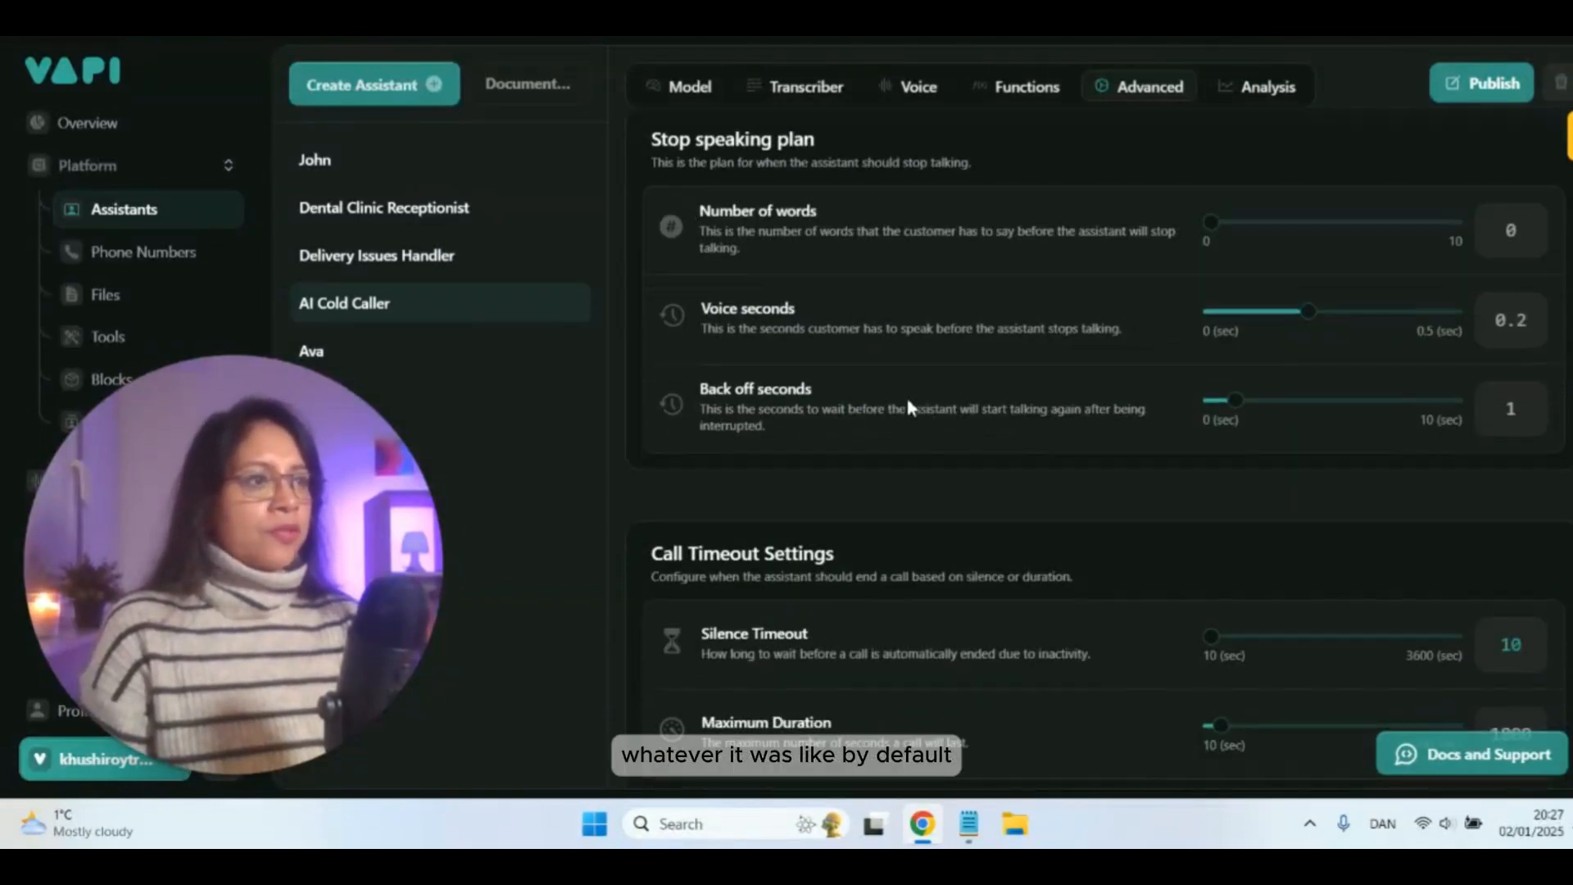
scroll(848, 400, "down", 3)
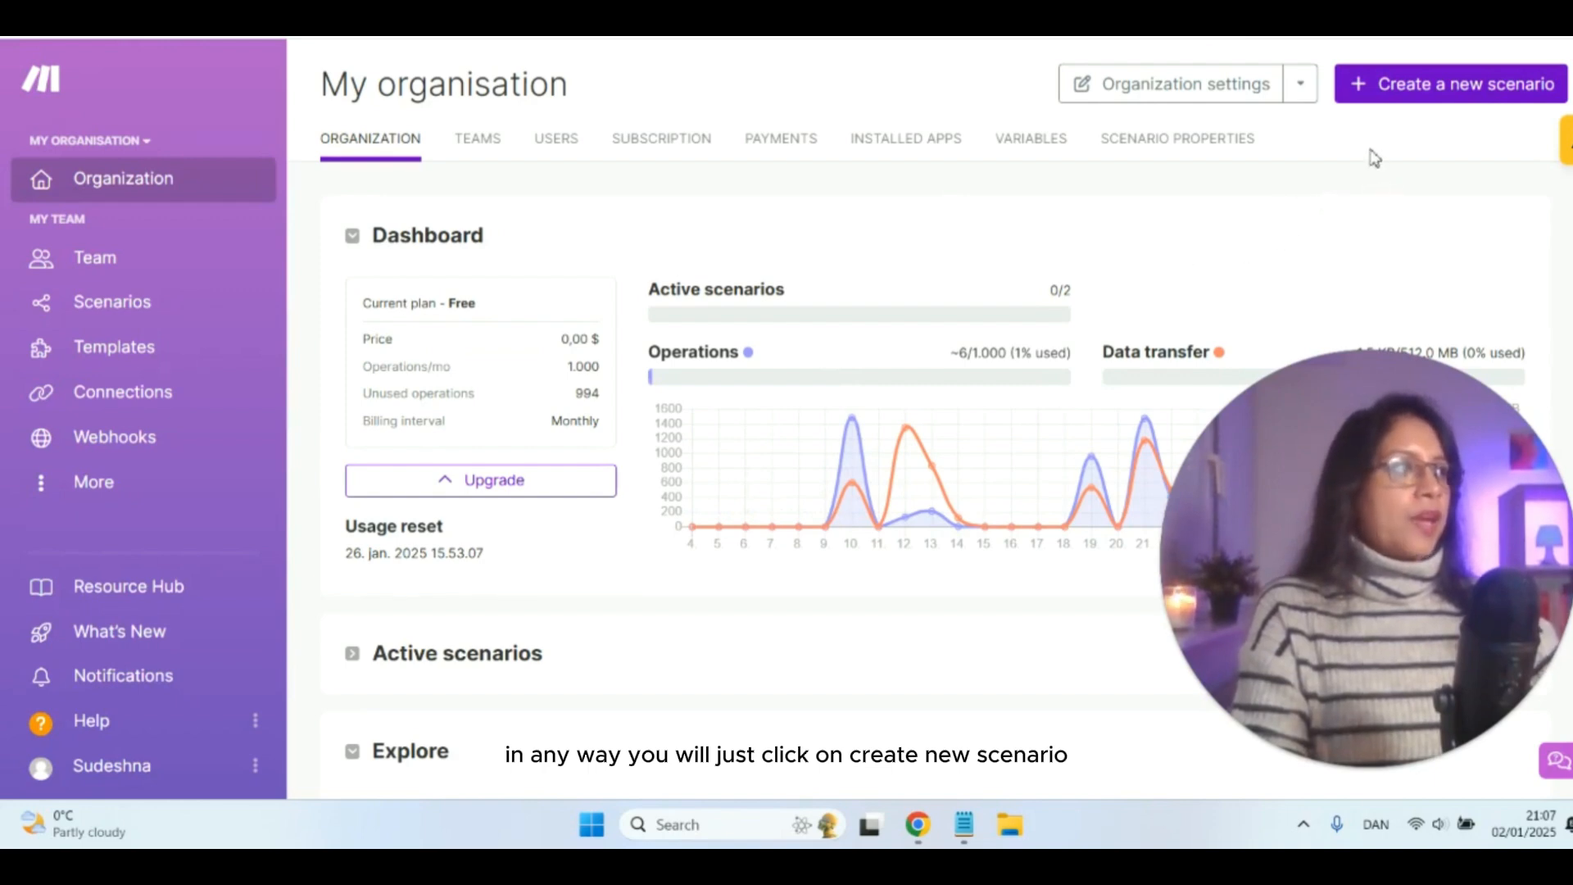
- Create a new scenario in Make with the Google Sheets Search Rows module as its first module
left_click(1403, 100)
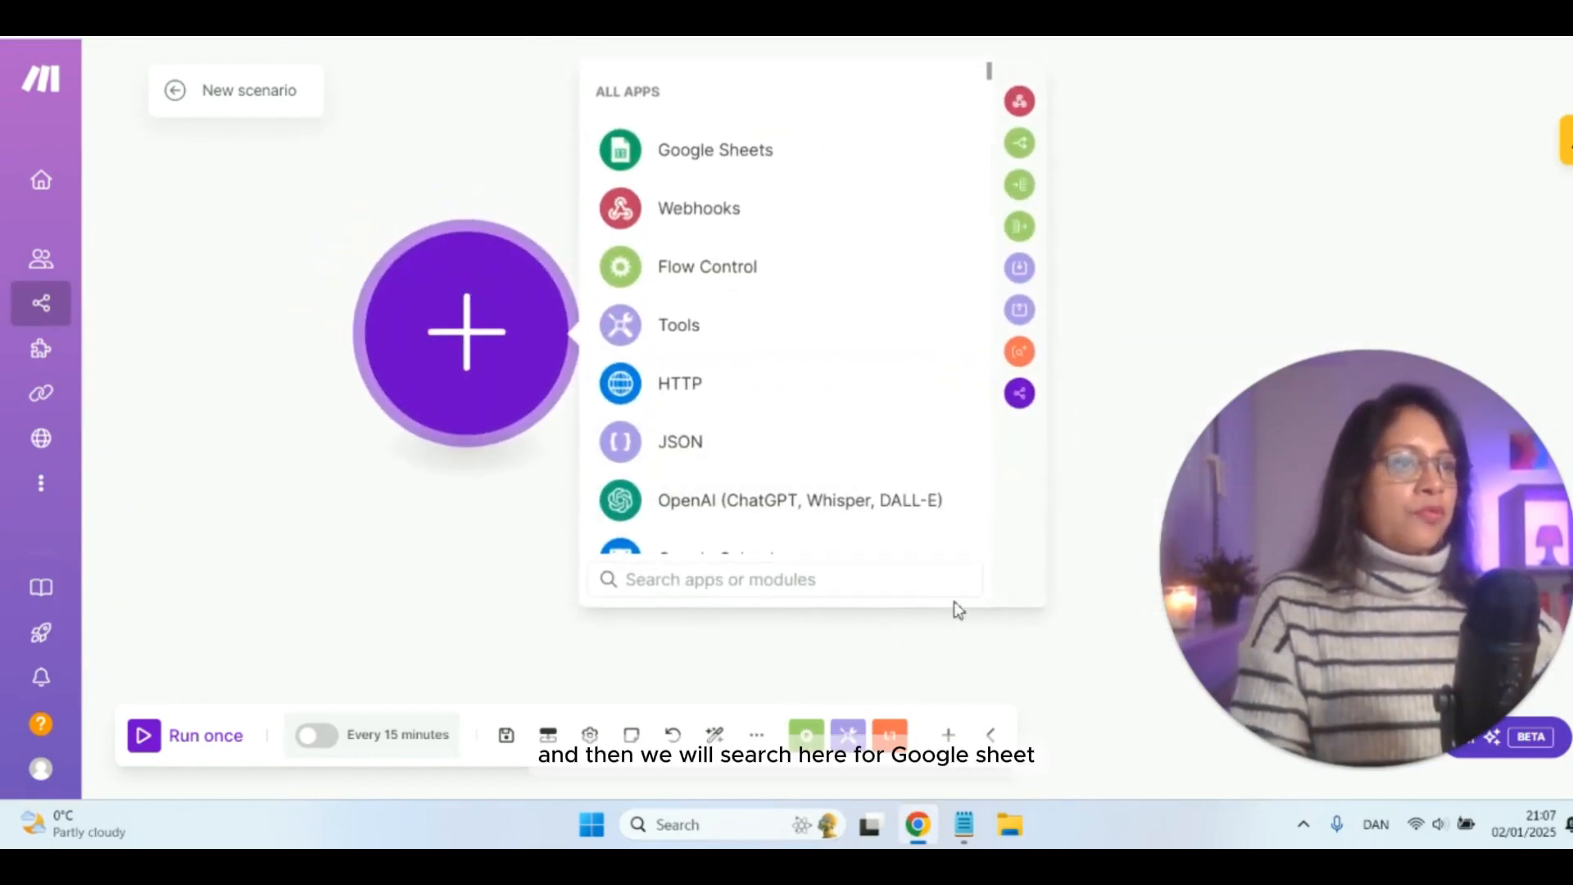
type("google sheet")
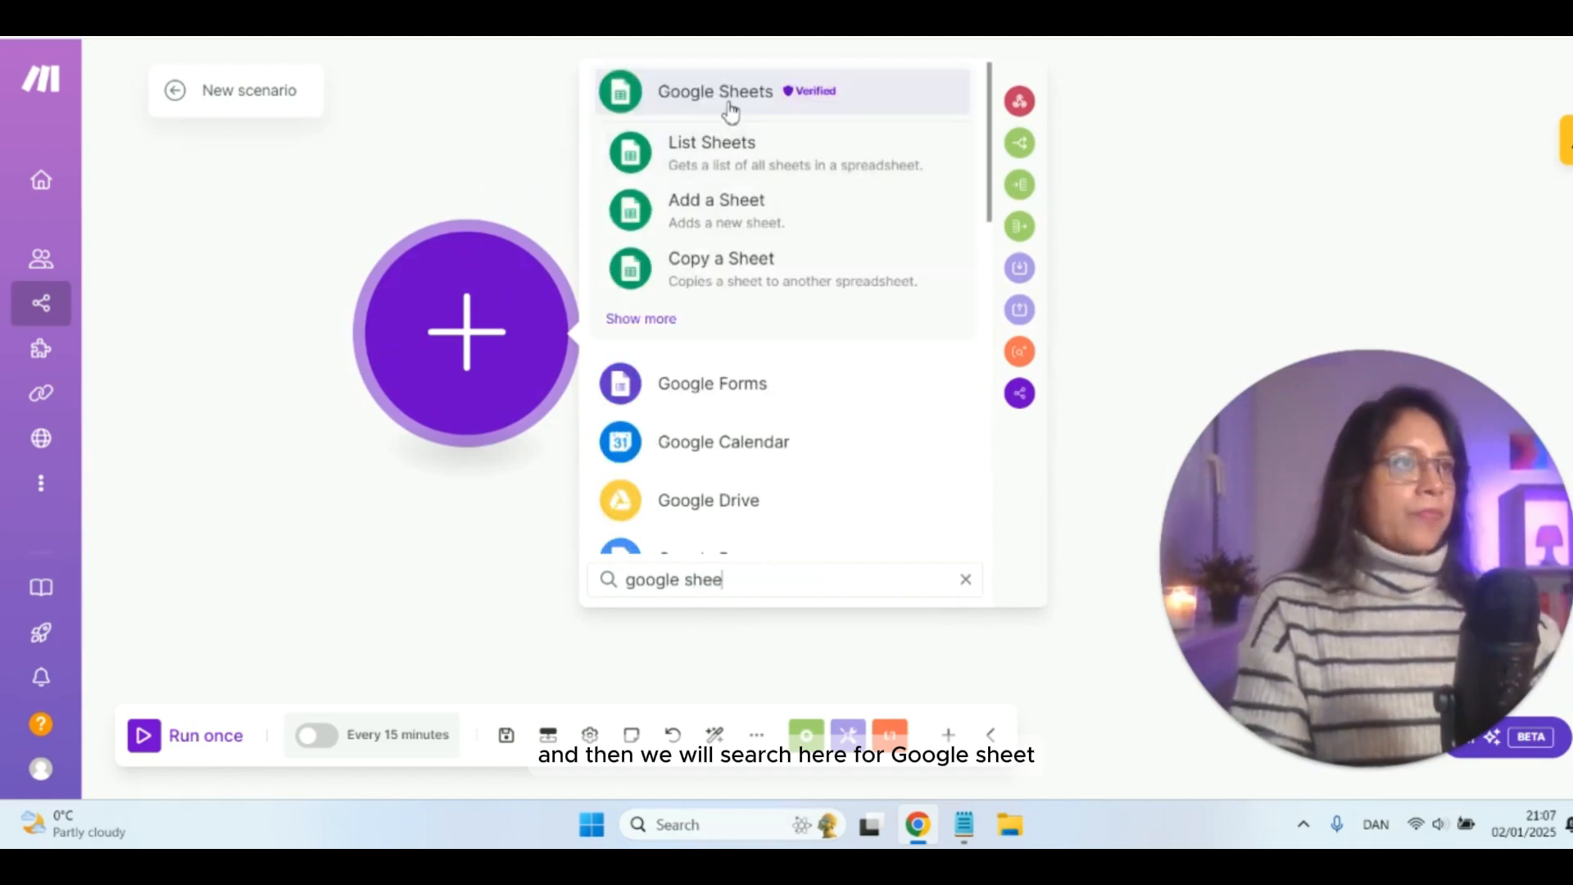
left_click(728, 97)
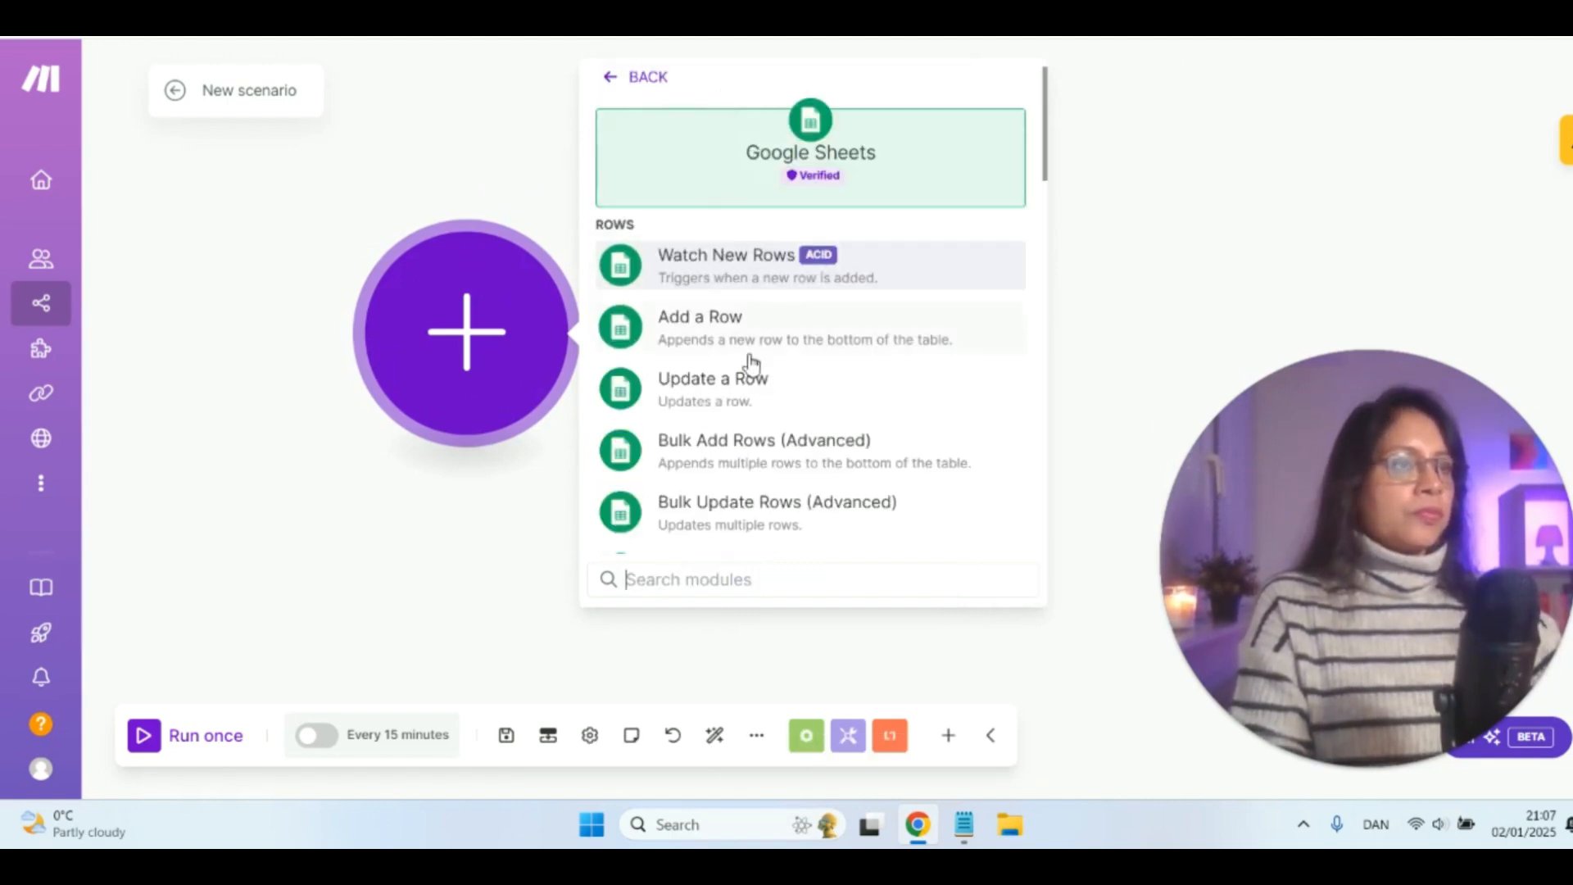
scroll(729, 376, "down", 2)
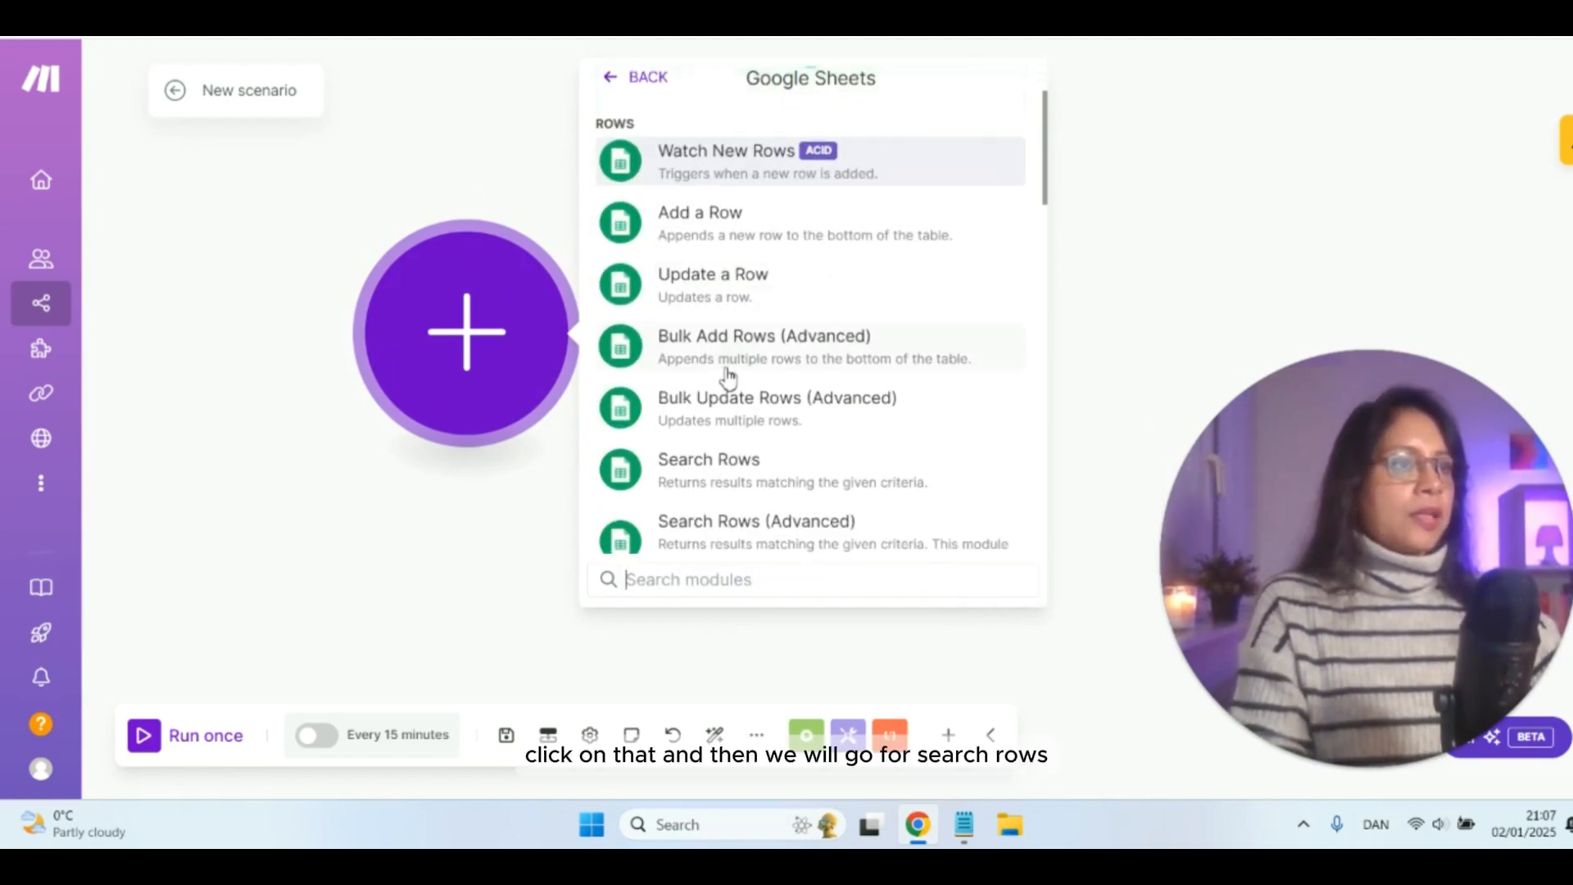
left_click(704, 469)
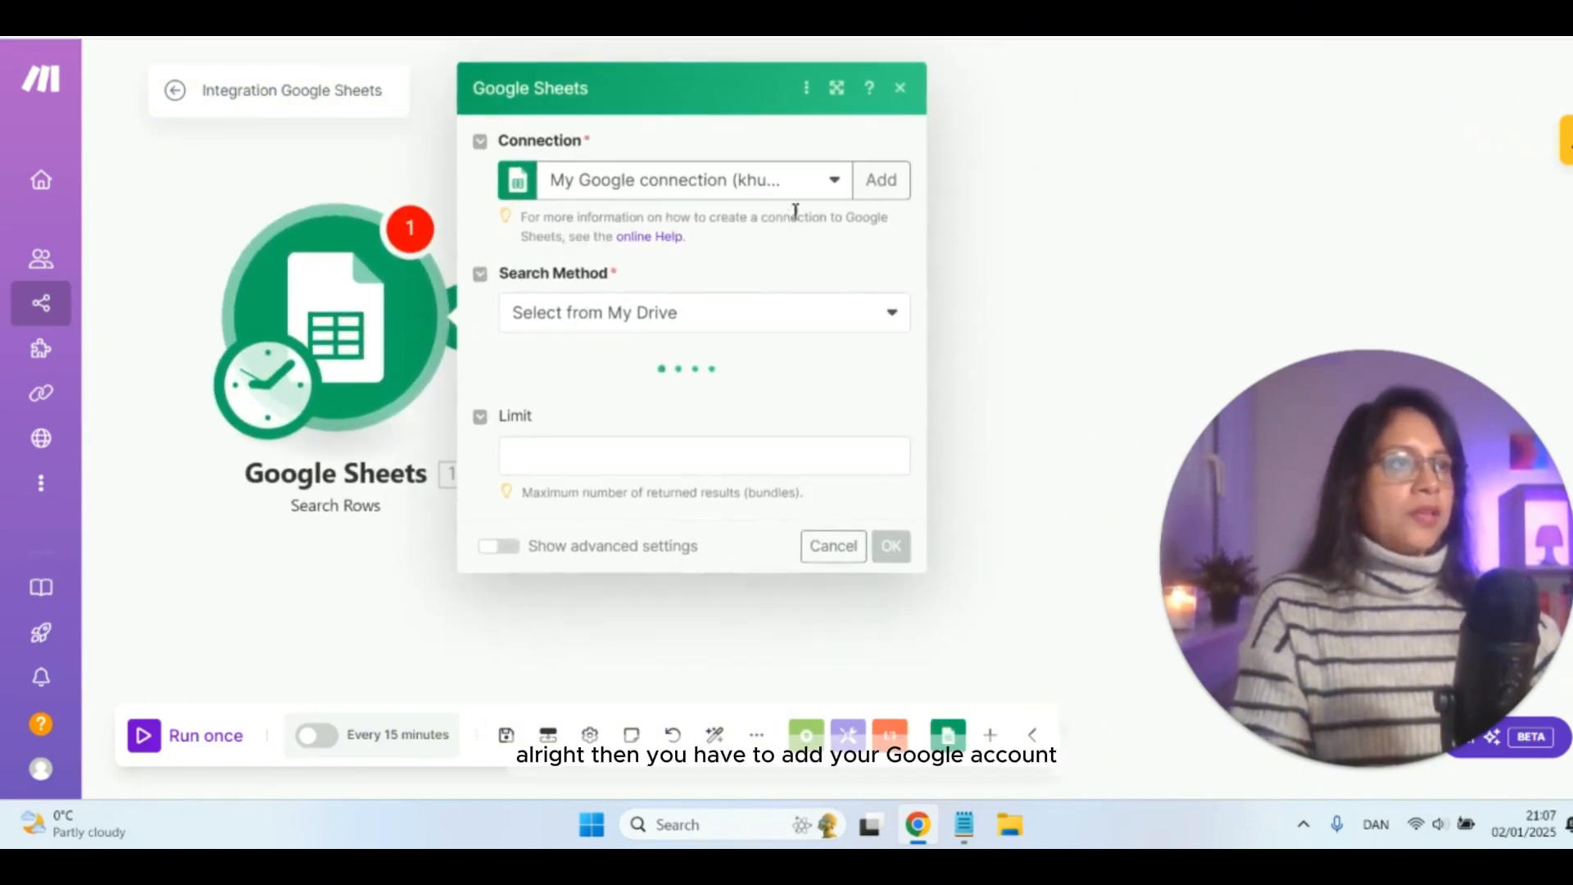
- Look at the form for adding a Google connection, close it, and select the Real Estate Cold Calling spreadsheet from My Drive
left_click(882, 169)
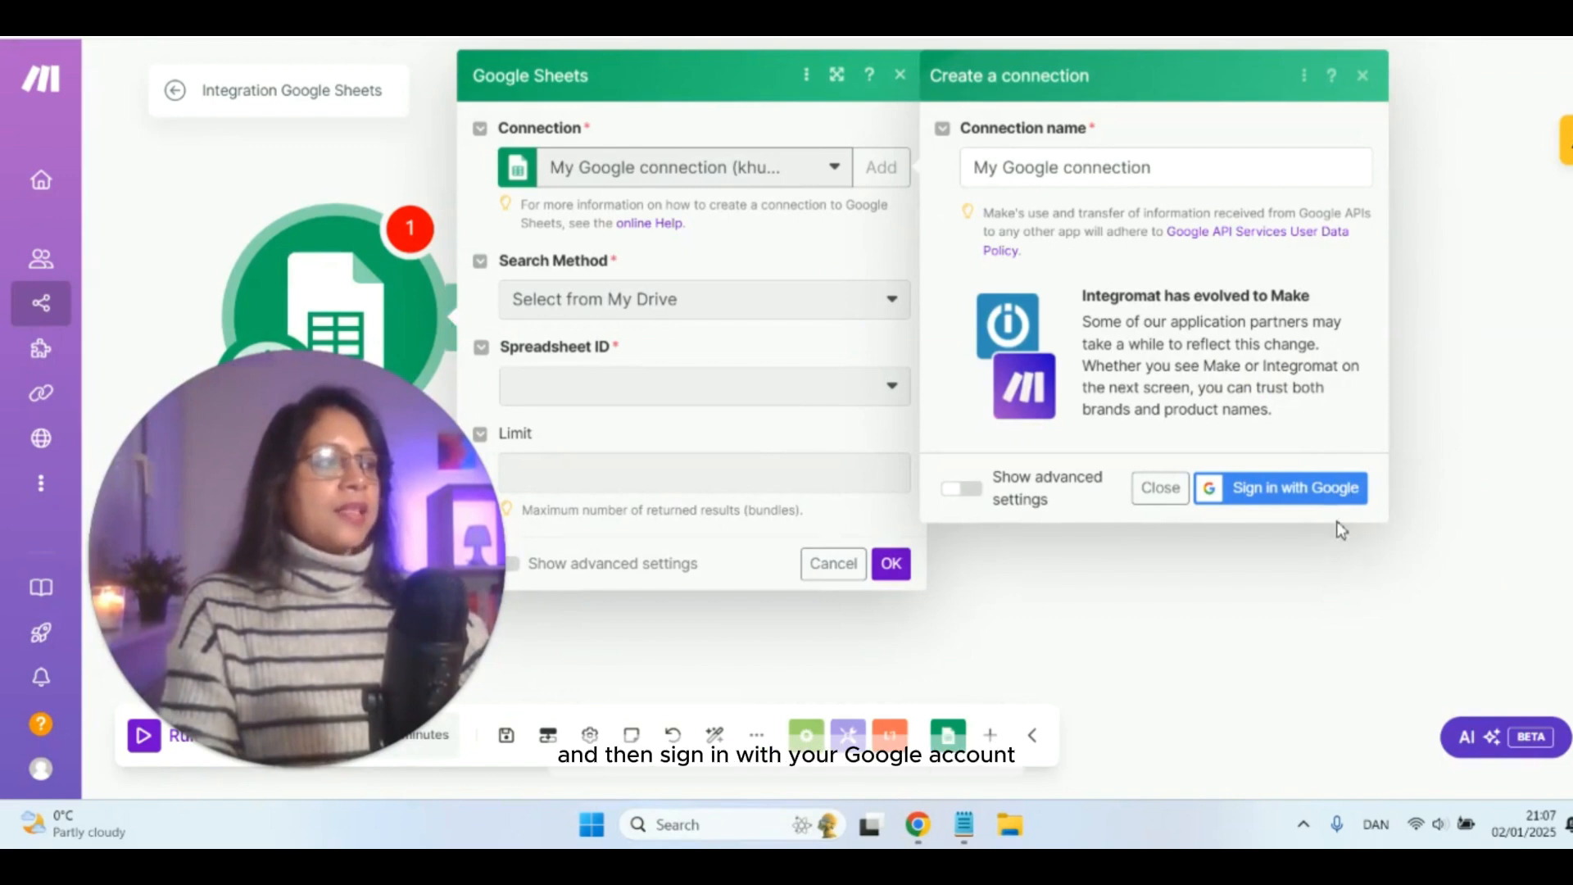
left_click(1162, 489)
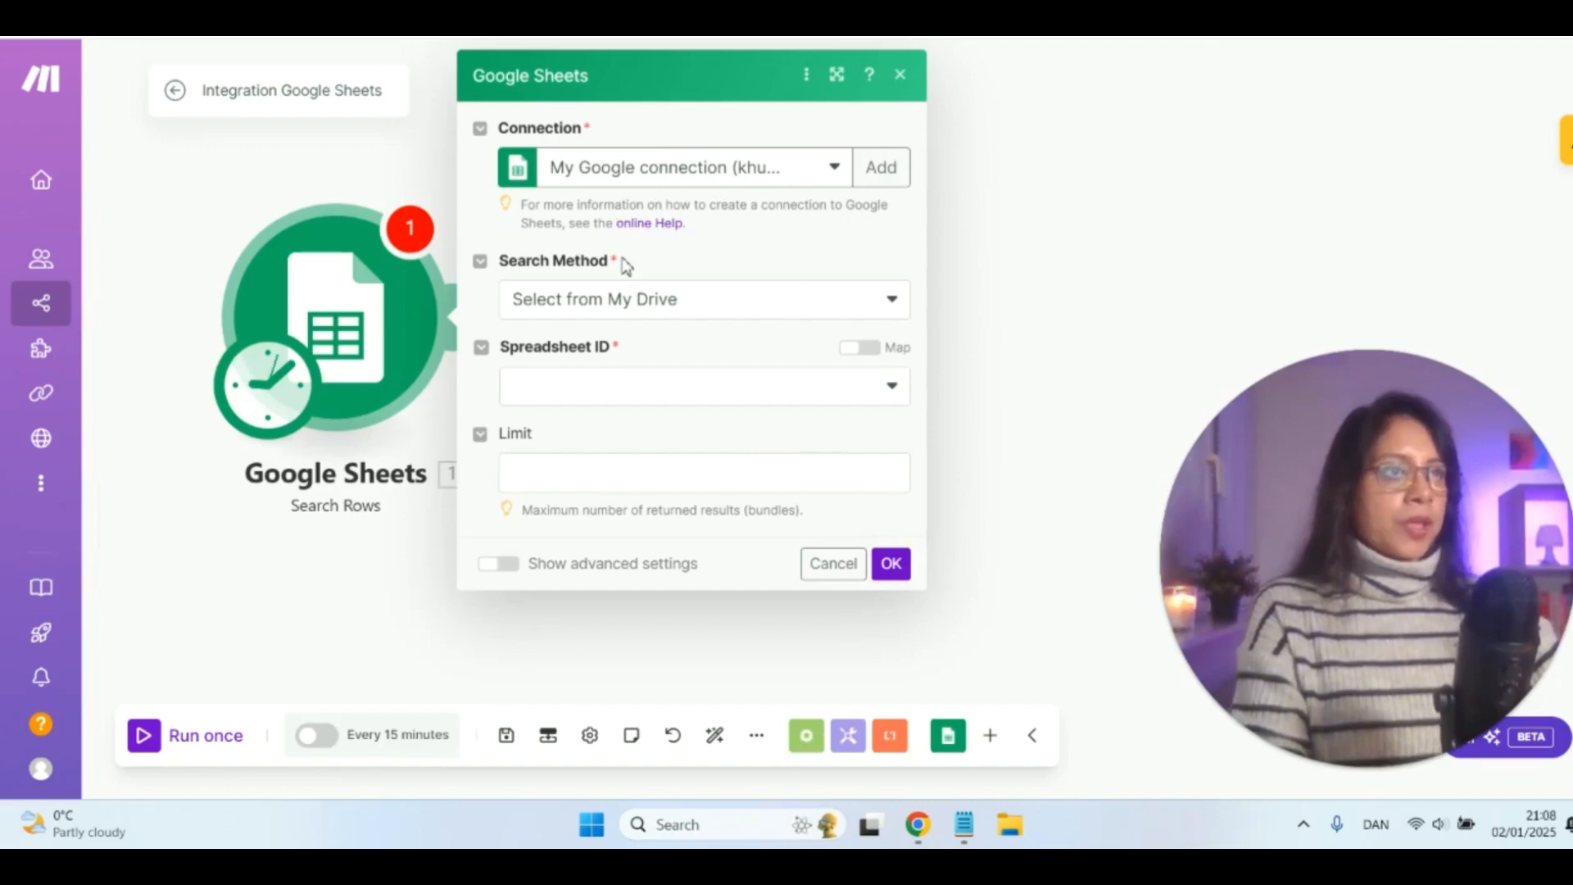
left_click(619, 310)
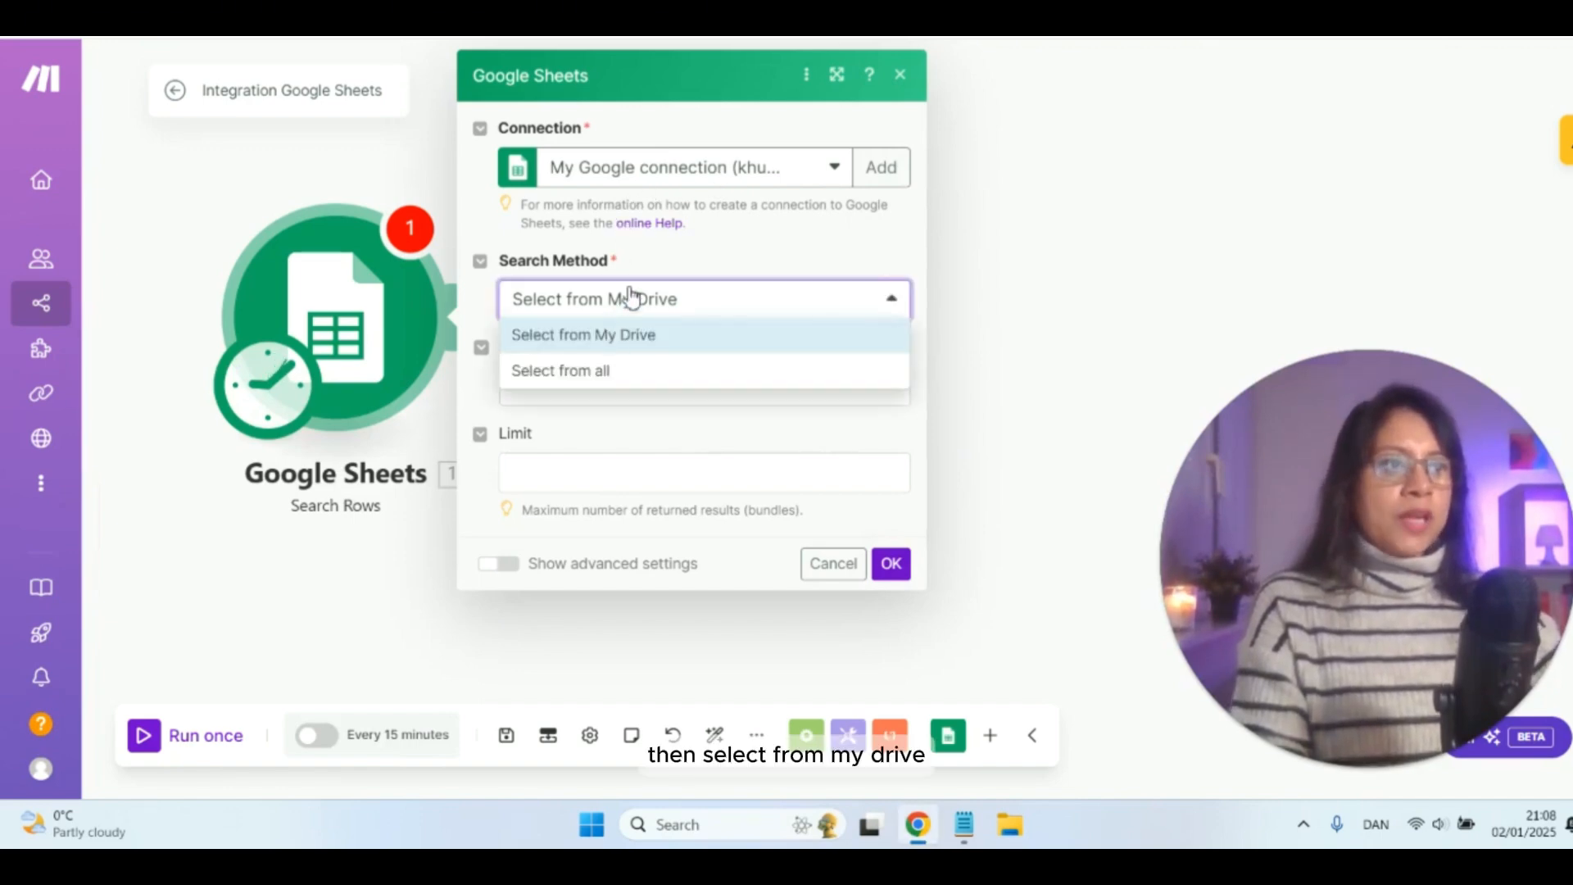
left_click(623, 332)
left_click(620, 392)
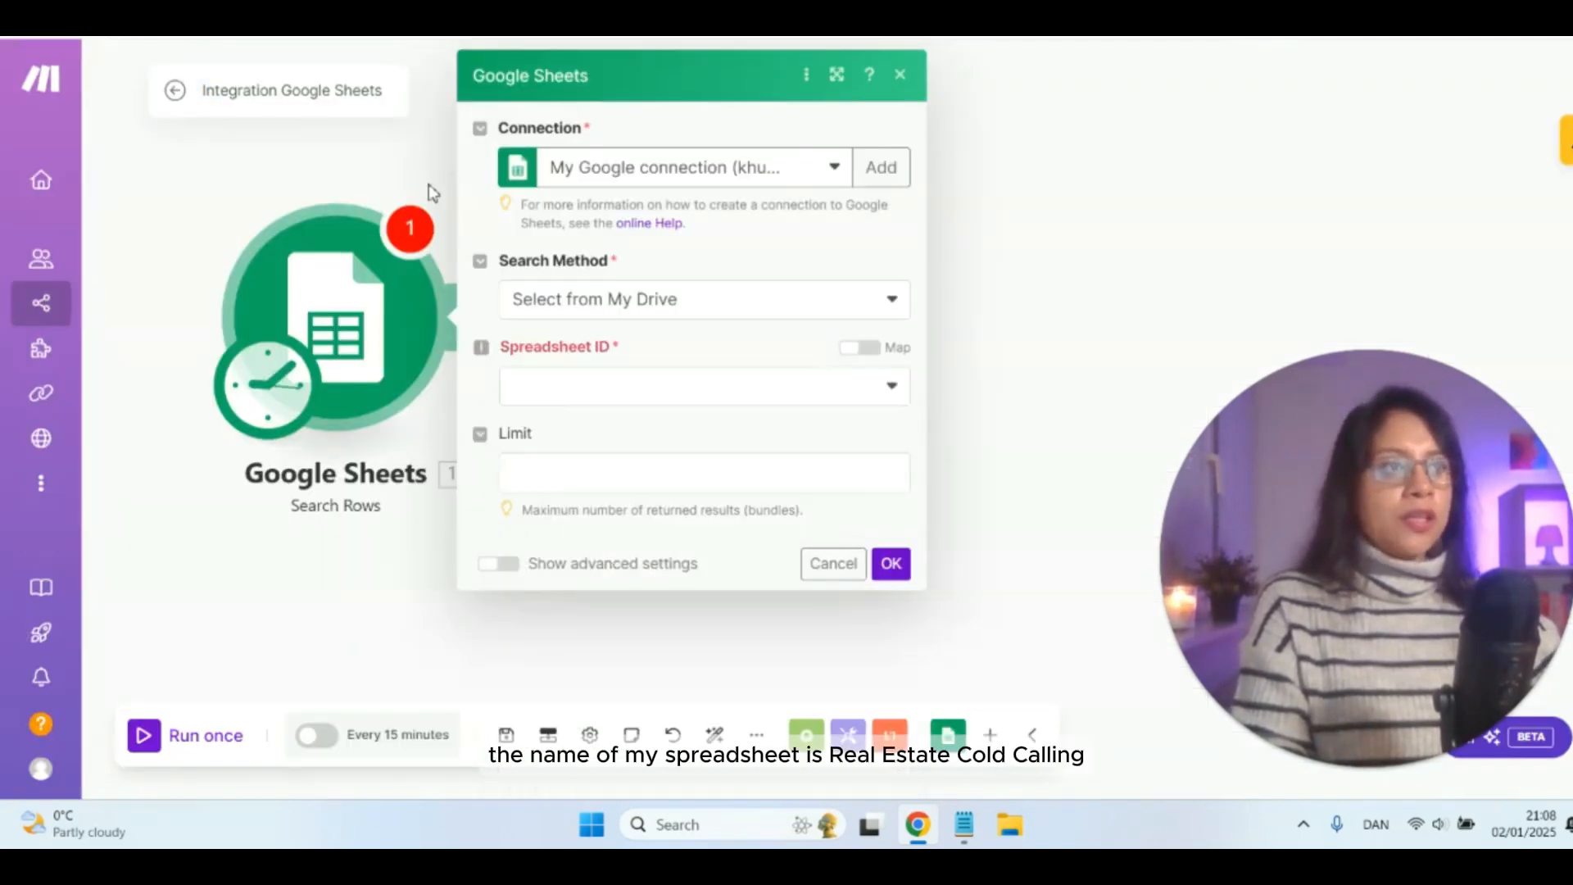
left_click(557, 400)
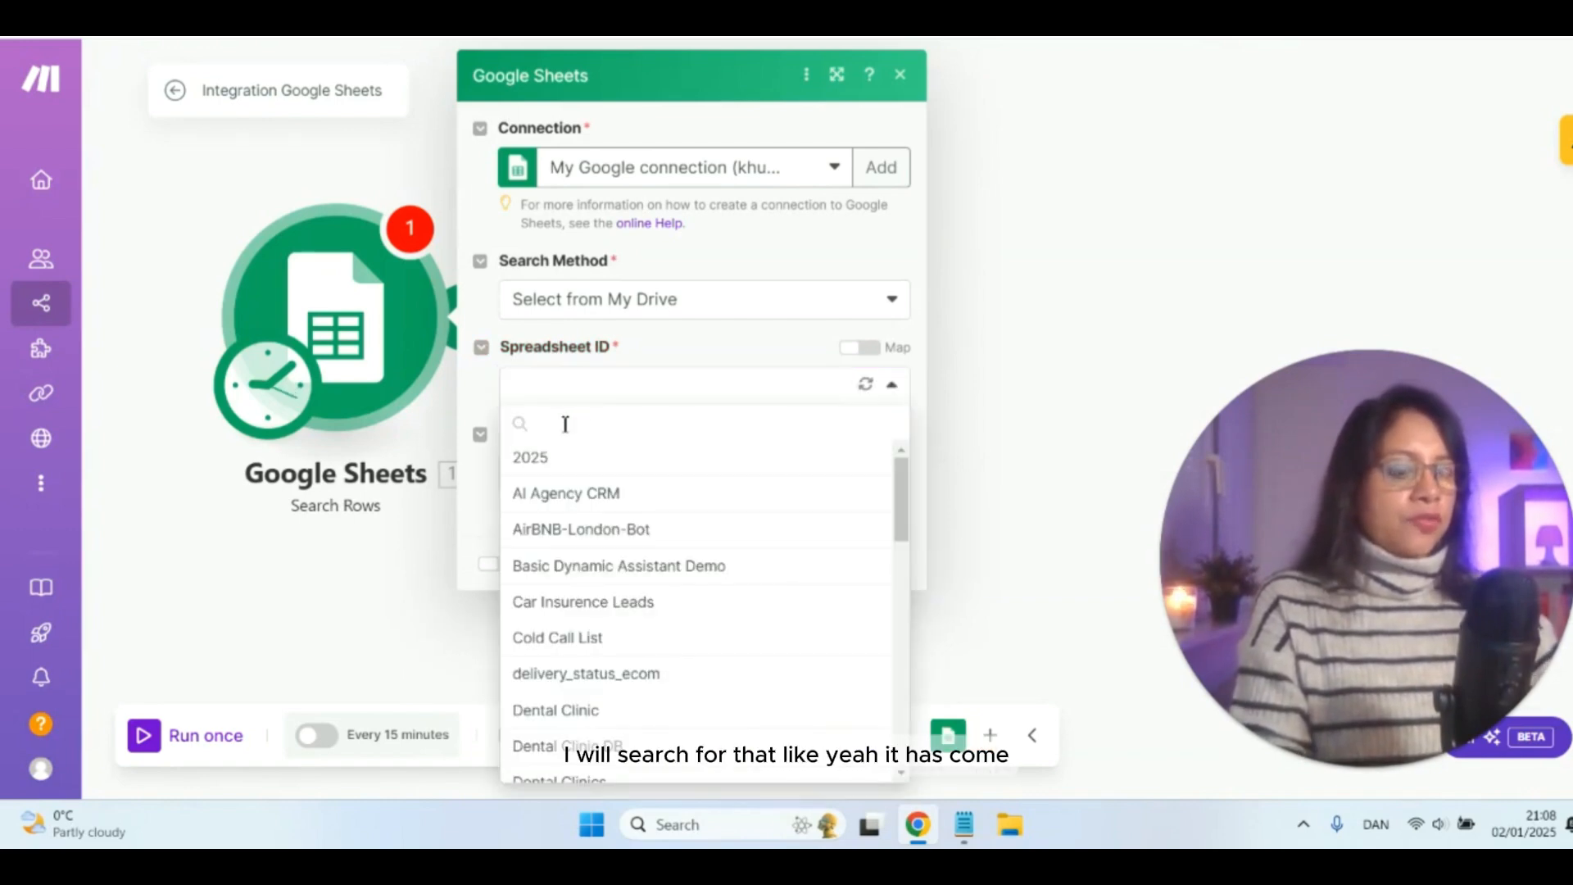
type("real")
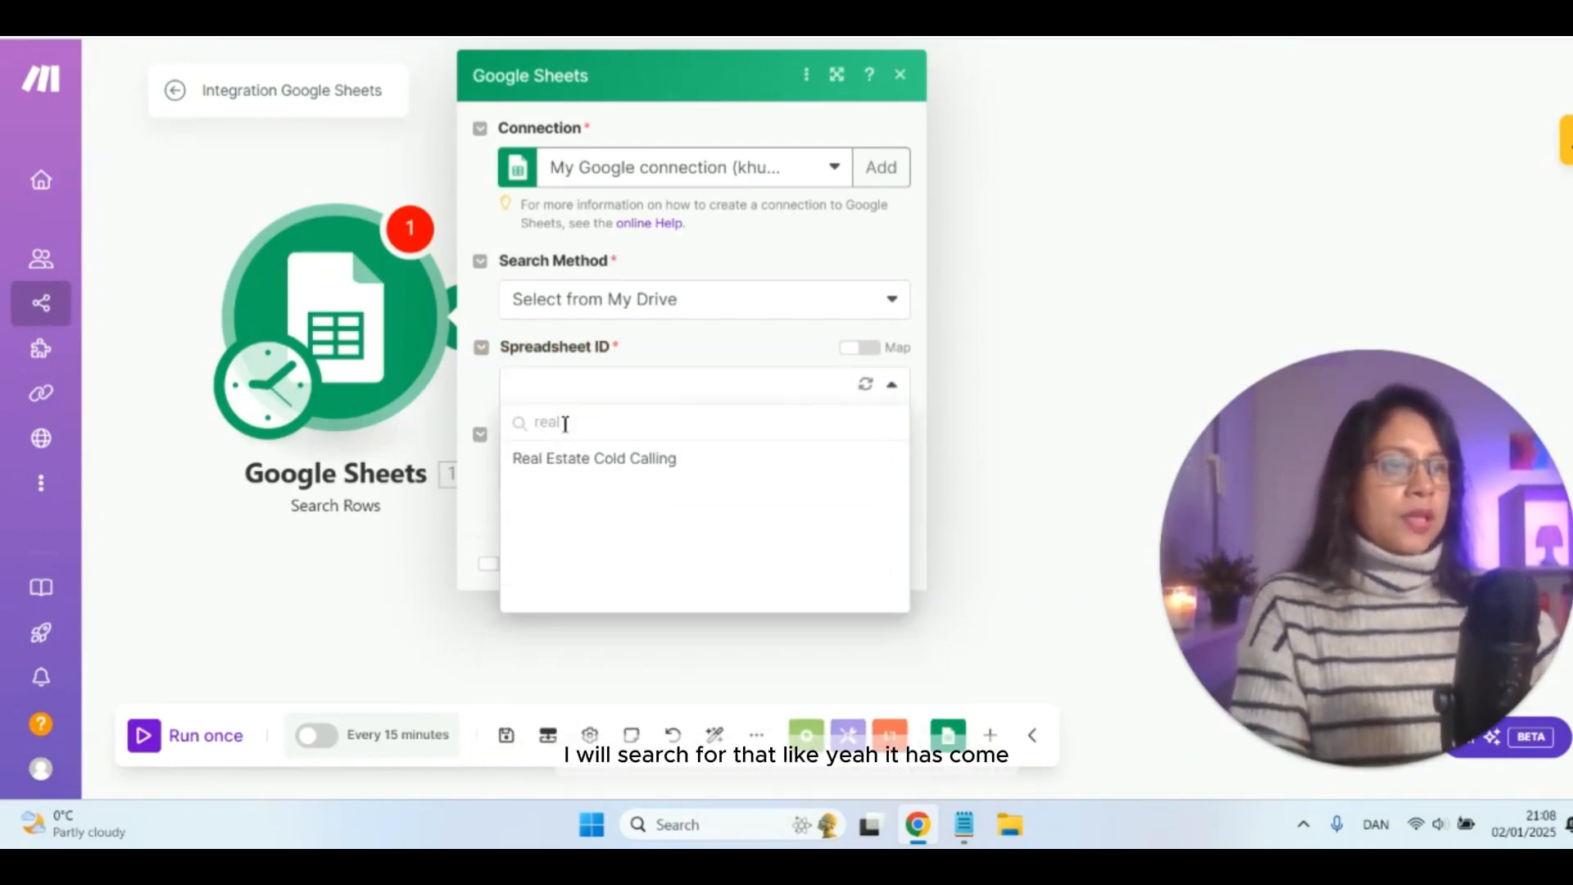
left_click(590, 458)
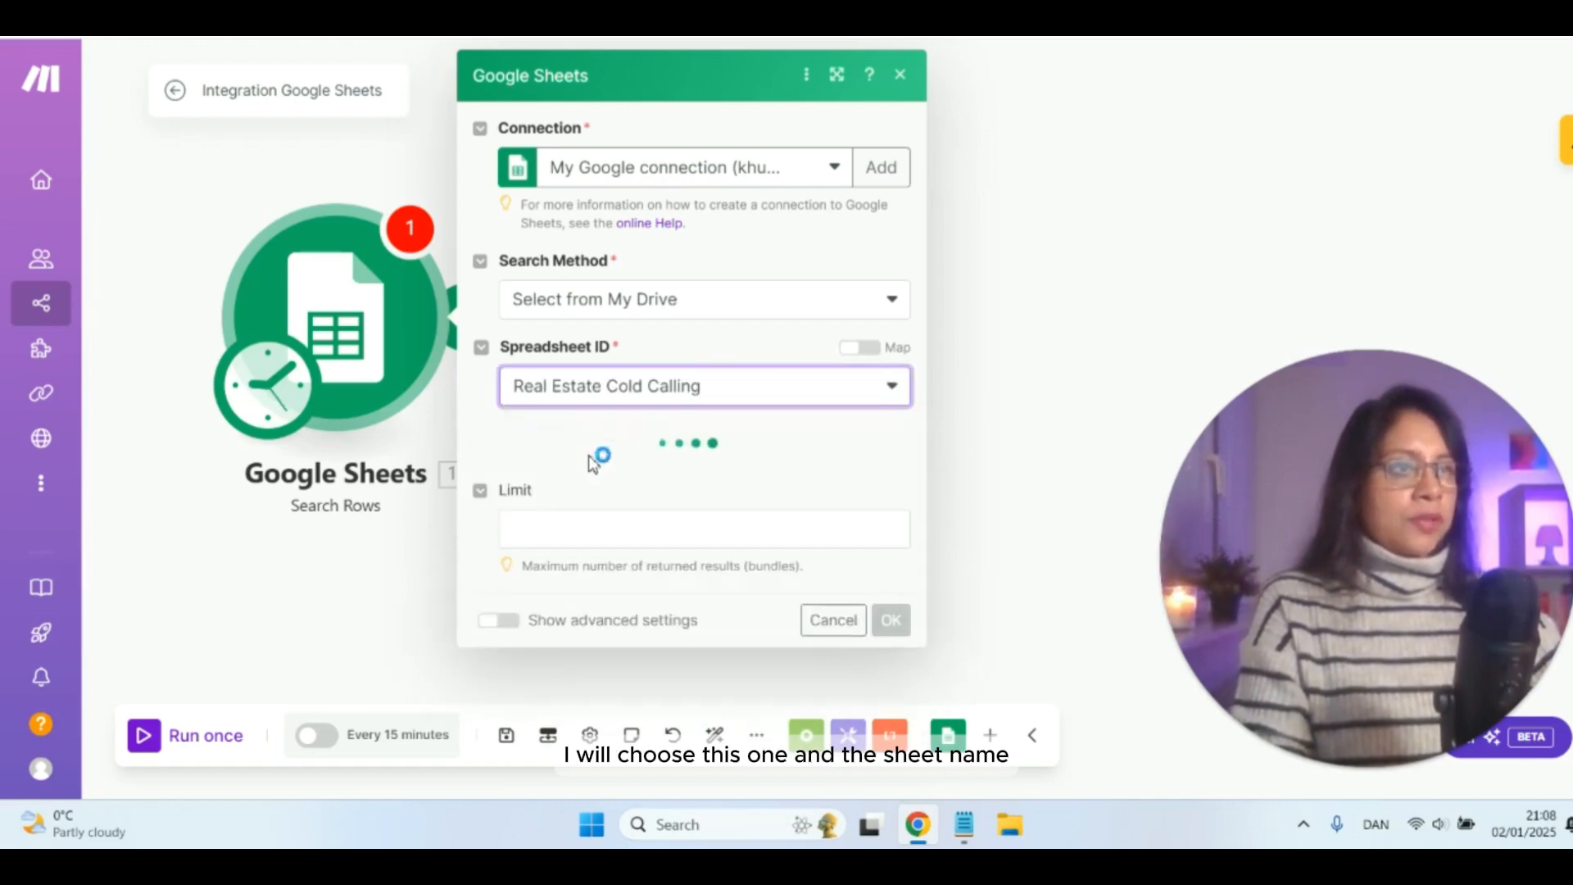
- Choose the Lead Verification sheet and set the column range to A-Z
left_click(597, 476)
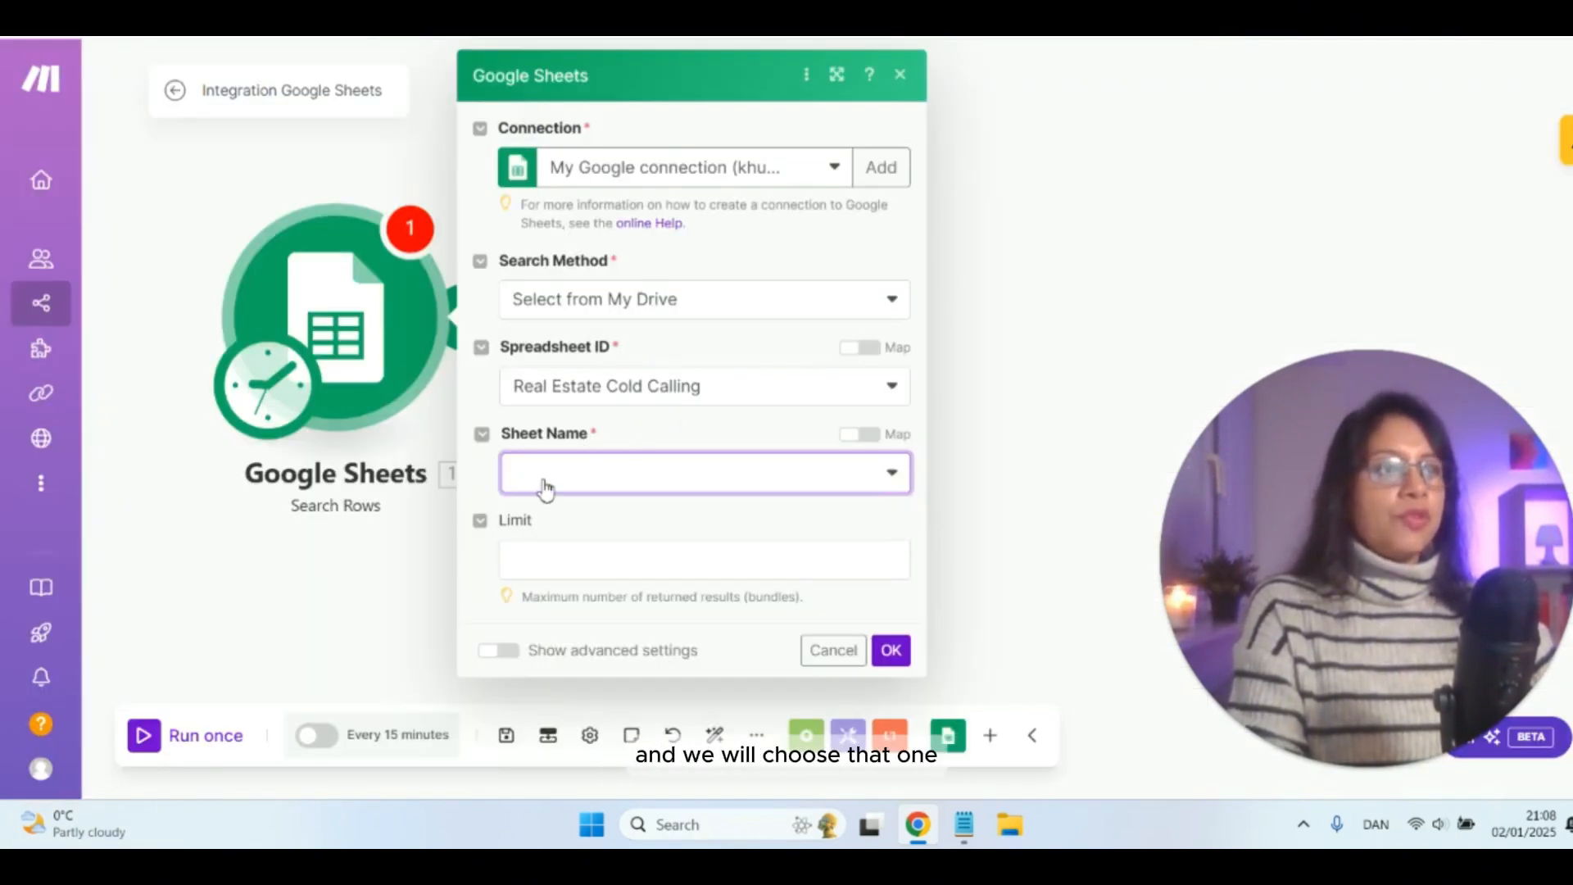
left_click(540, 482)
left_click(556, 510)
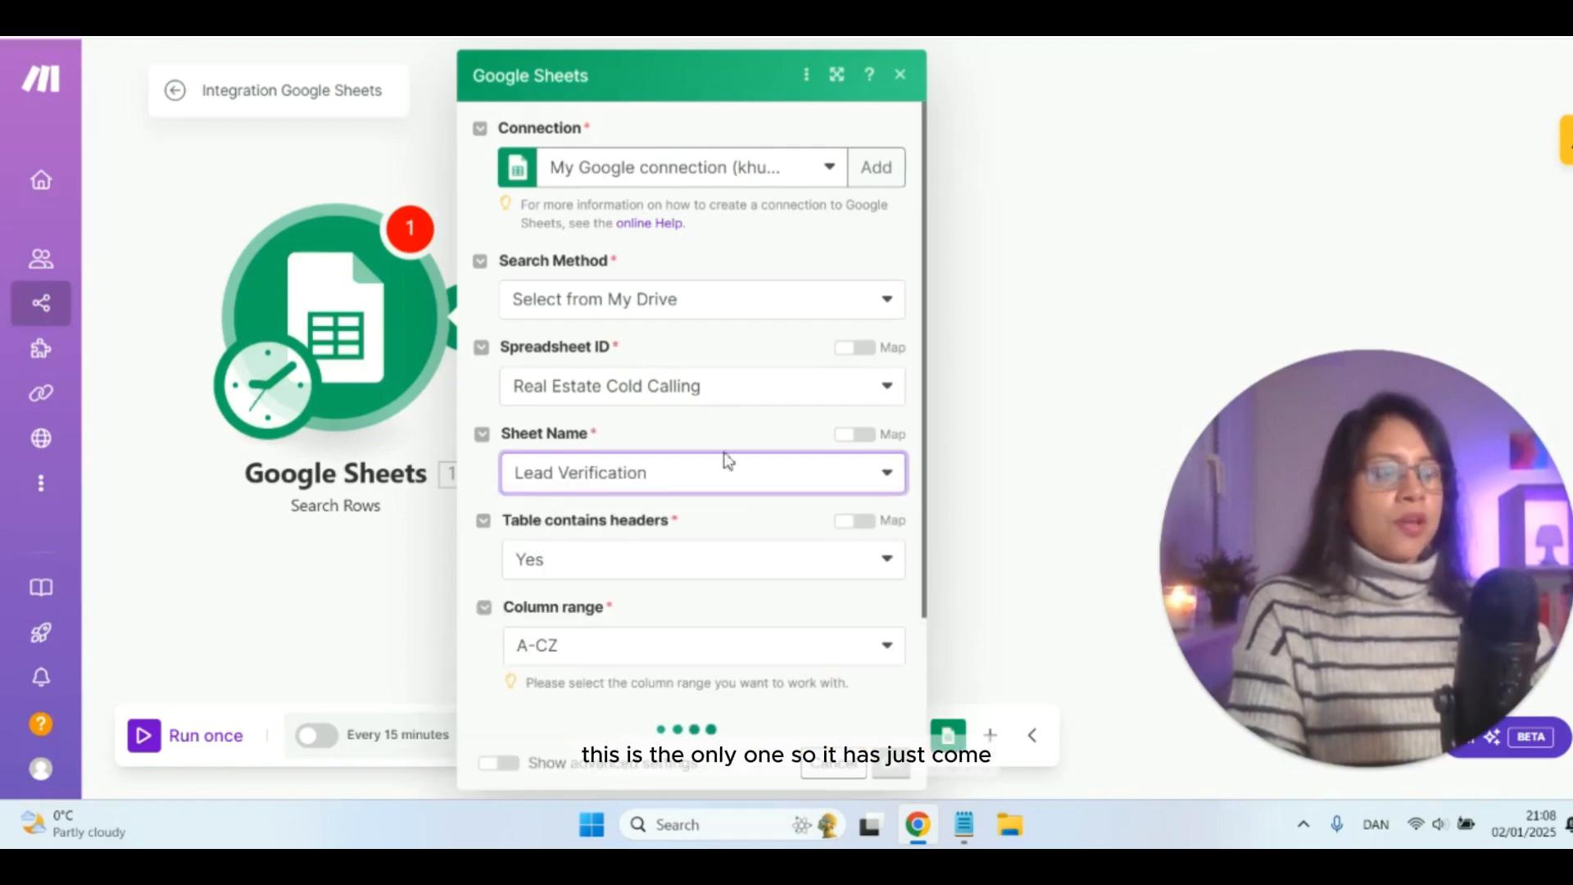
scroll(607, 418, "down", 2)
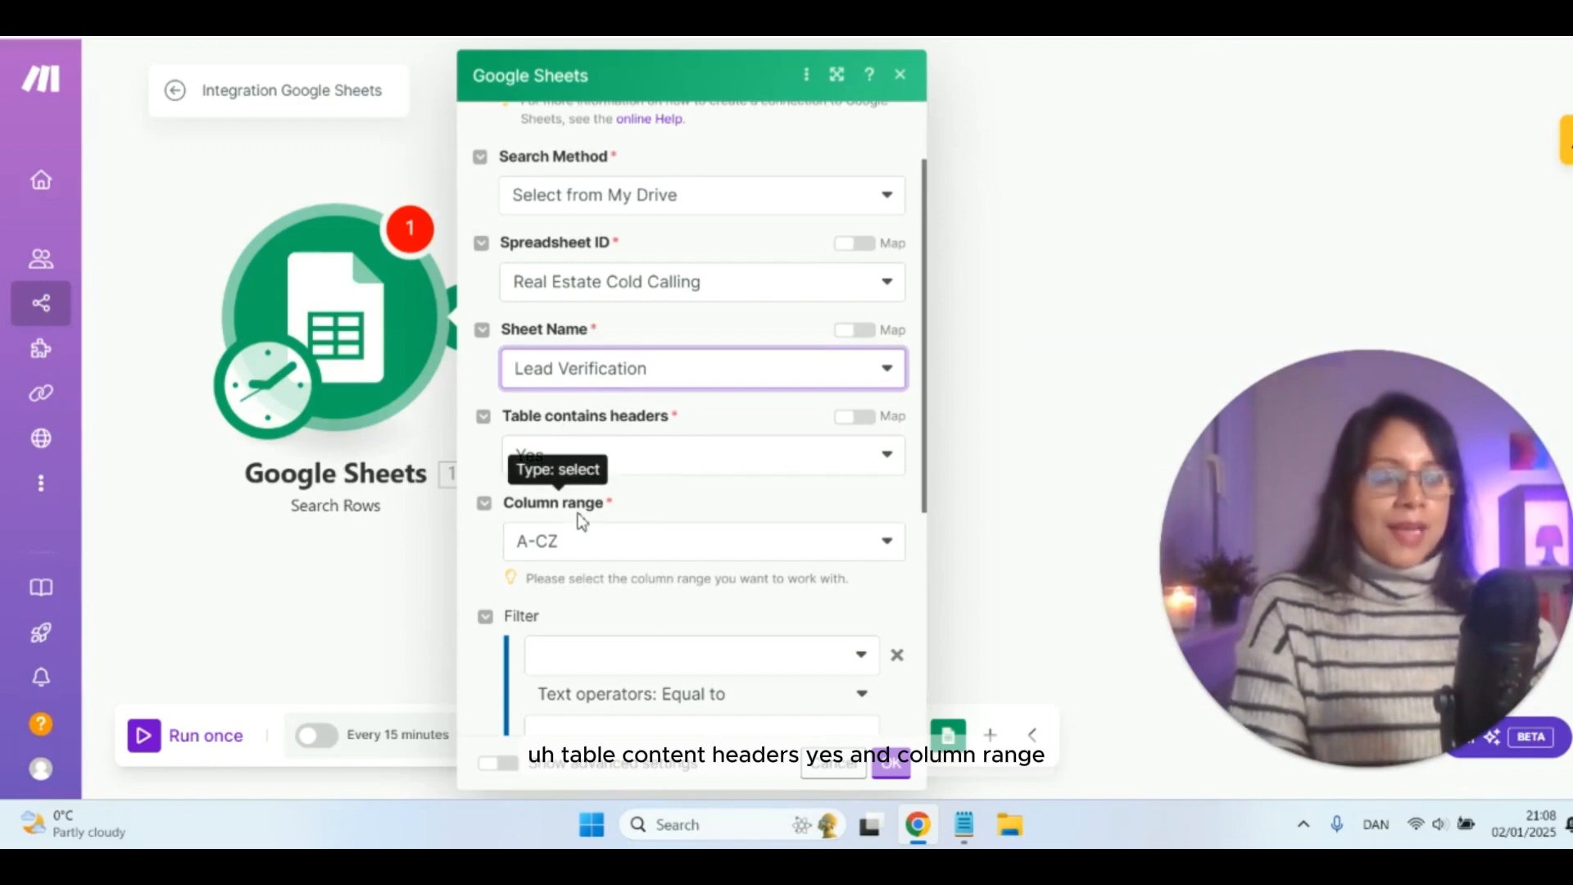
left_click(595, 557)
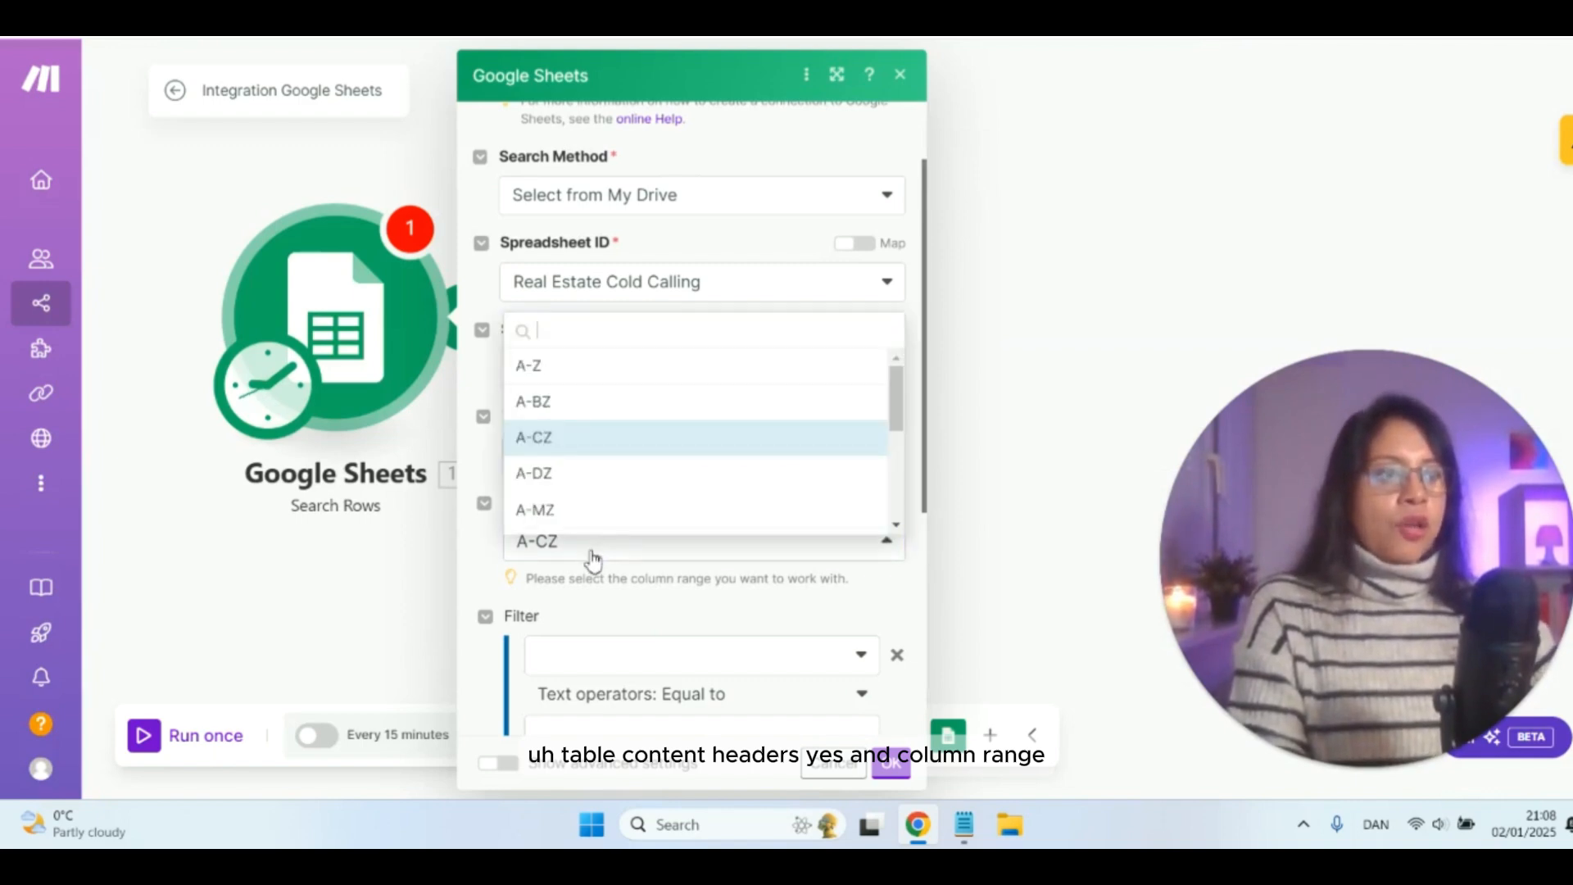
left_click(573, 374)
- Filter the row search to rows where Called (D) is equal to the text No
scroll(569, 410, "down", 3)
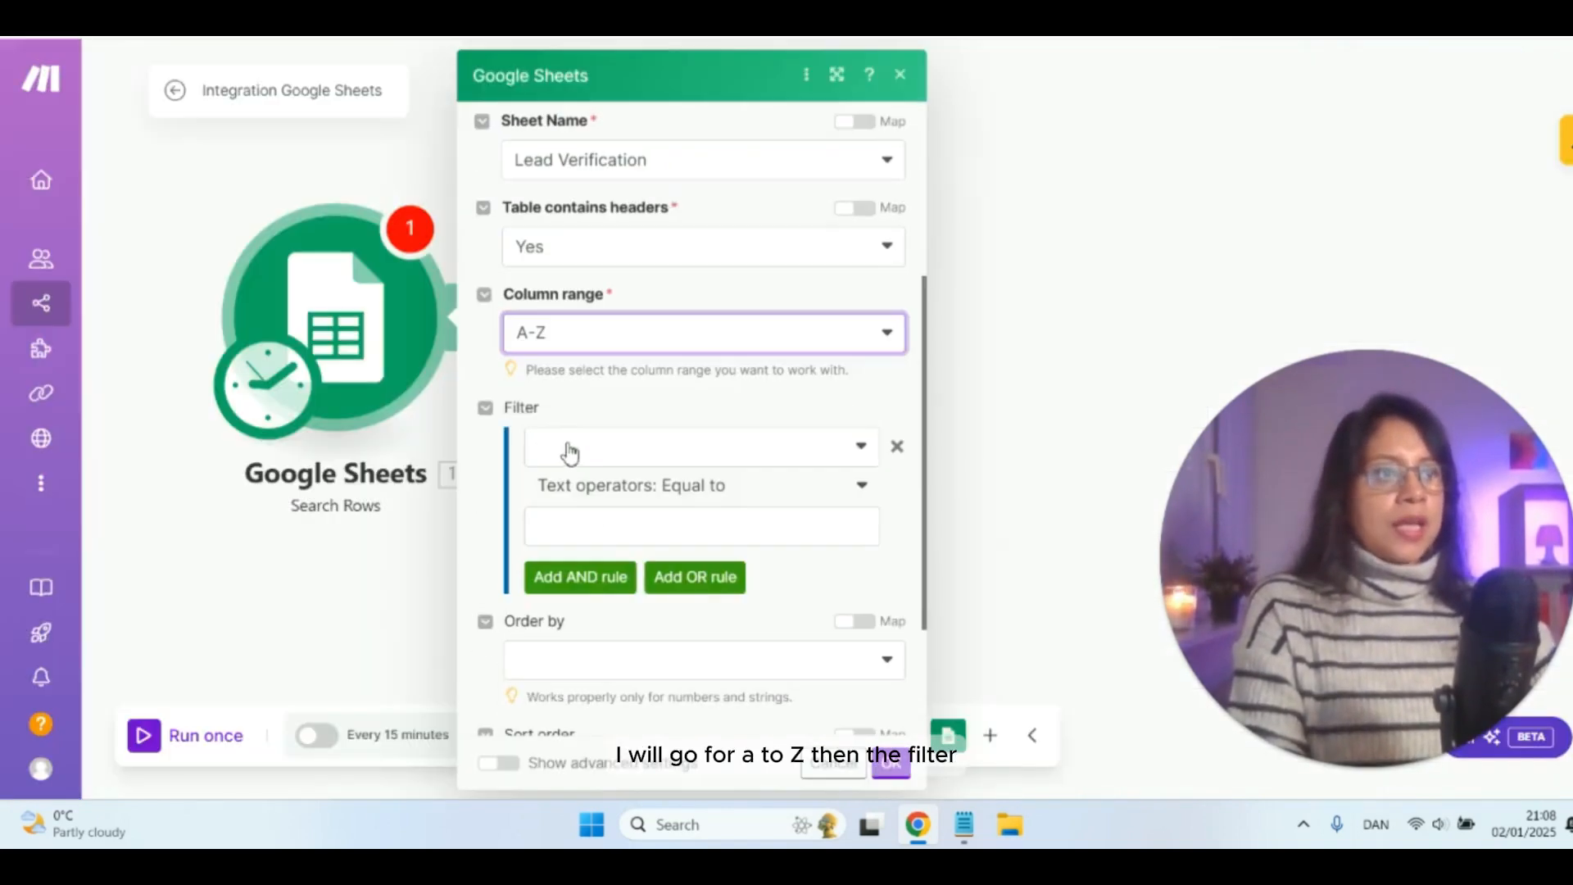
left_click(576, 453)
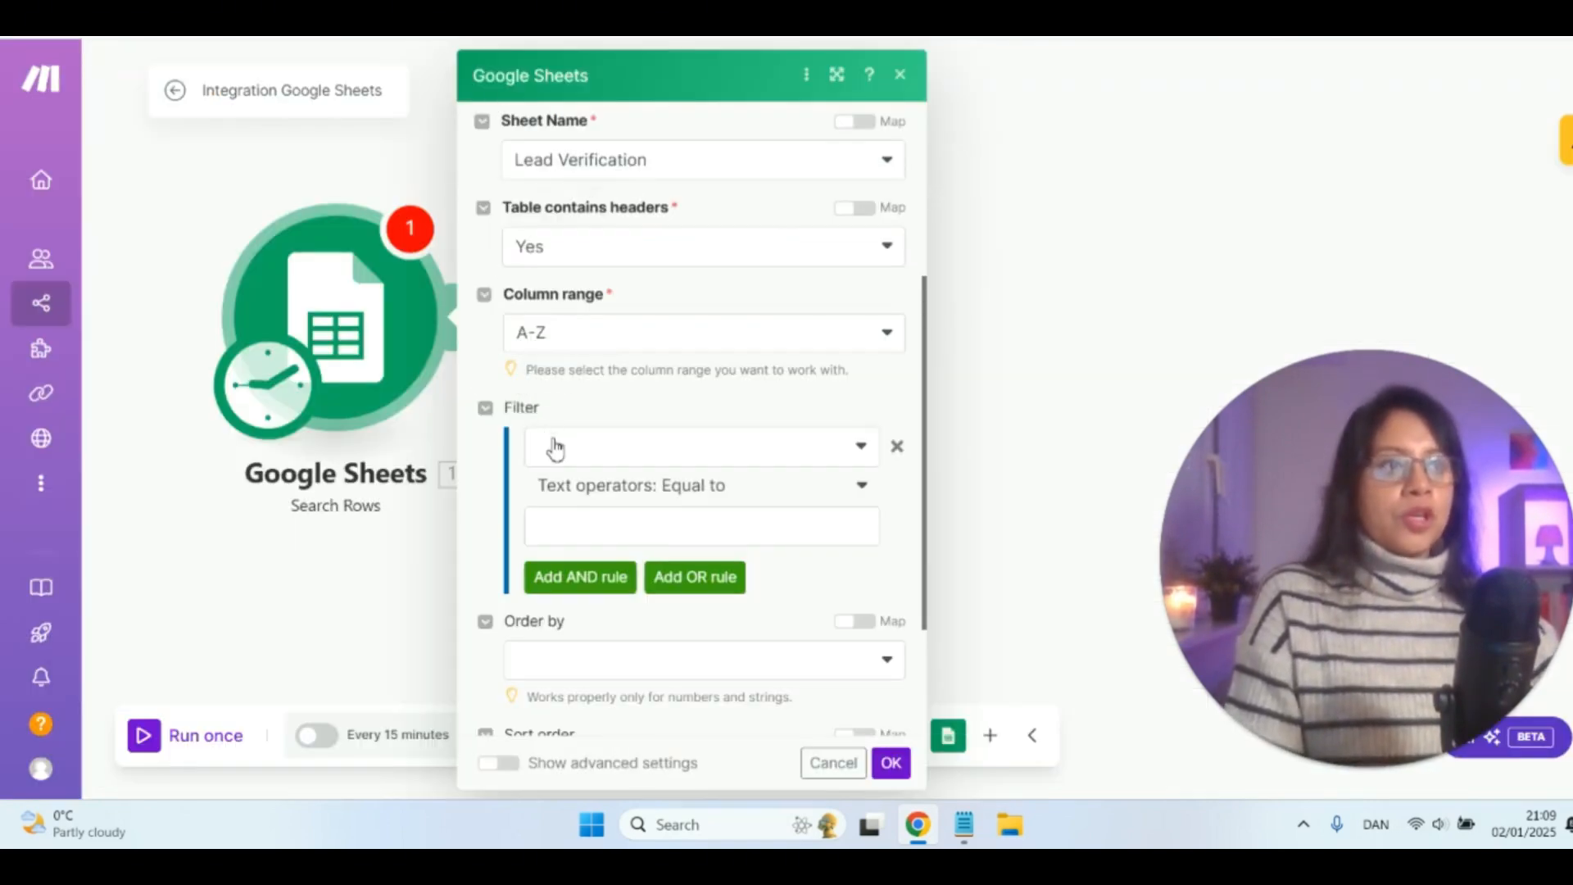
left_click(557, 447)
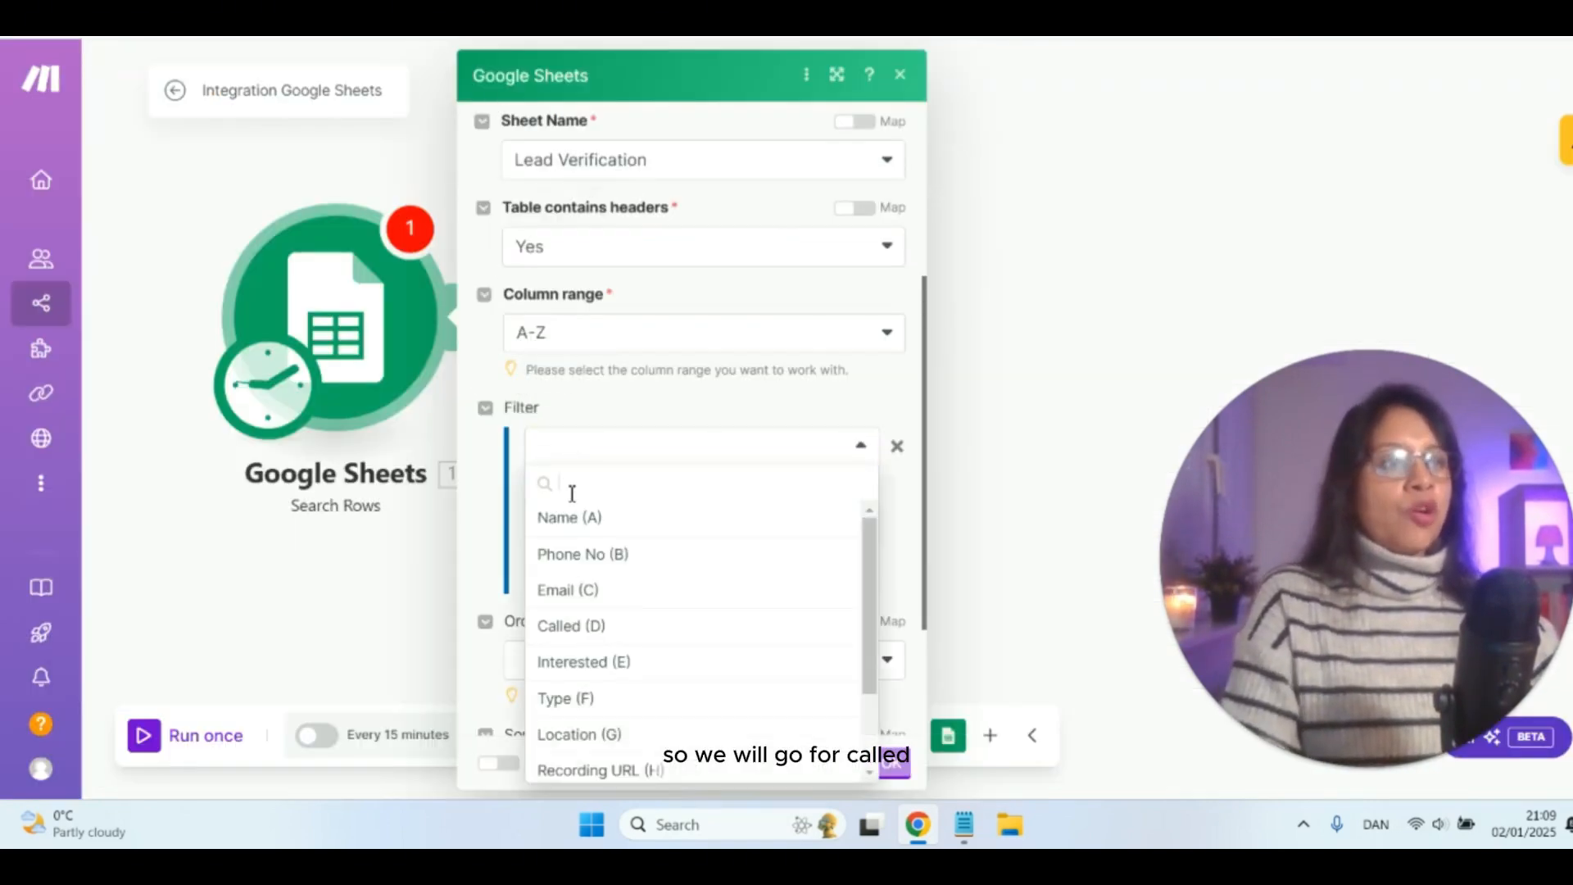
left_click(606, 629)
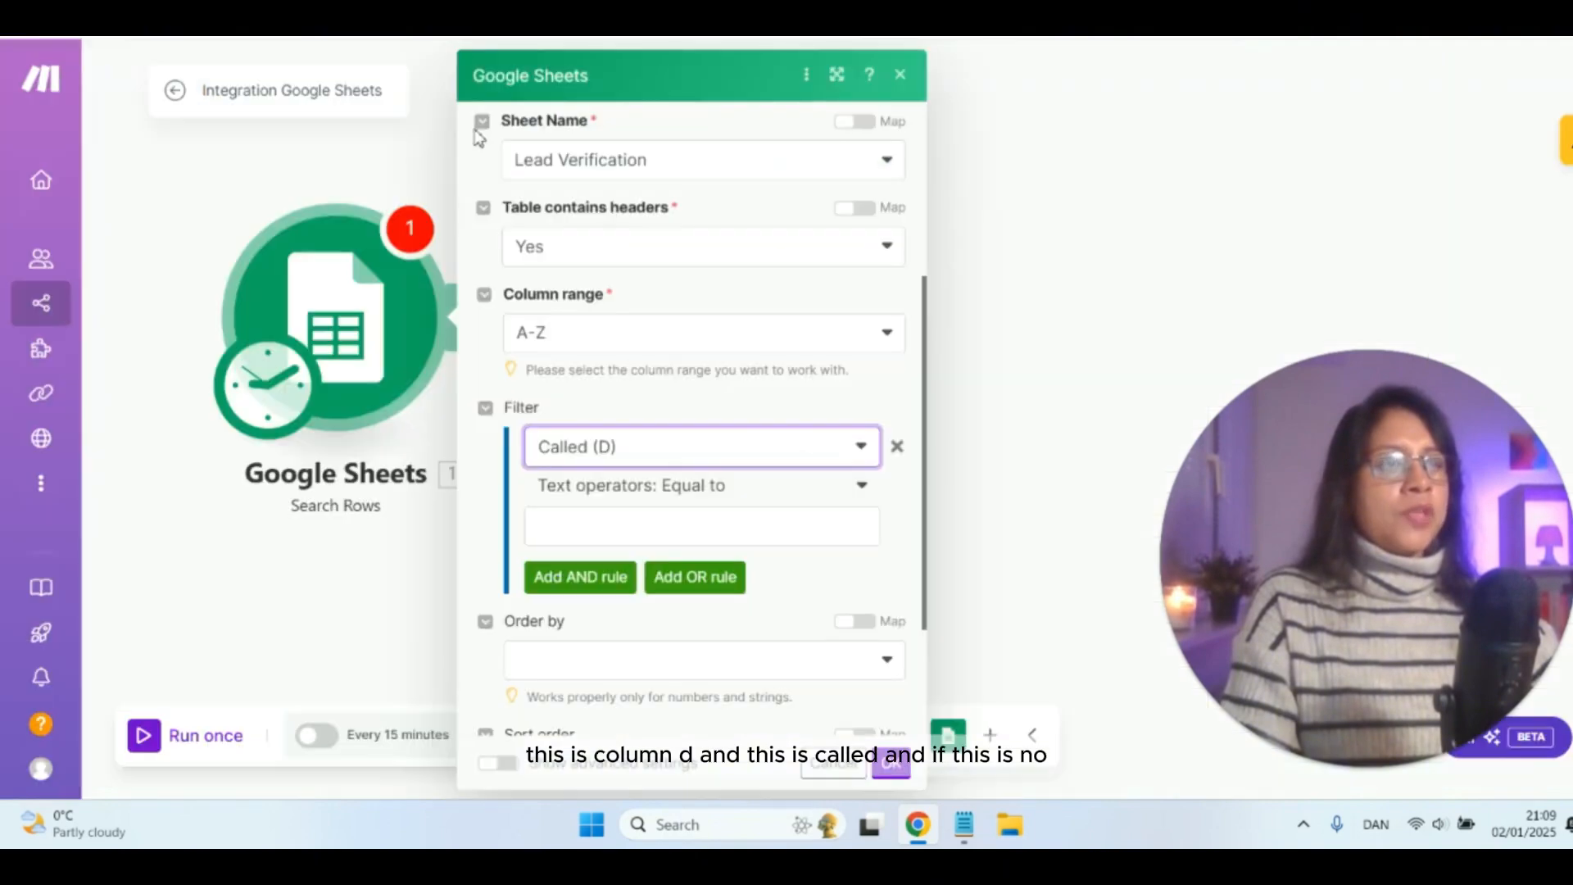
left_click(584, 527)
type("No")
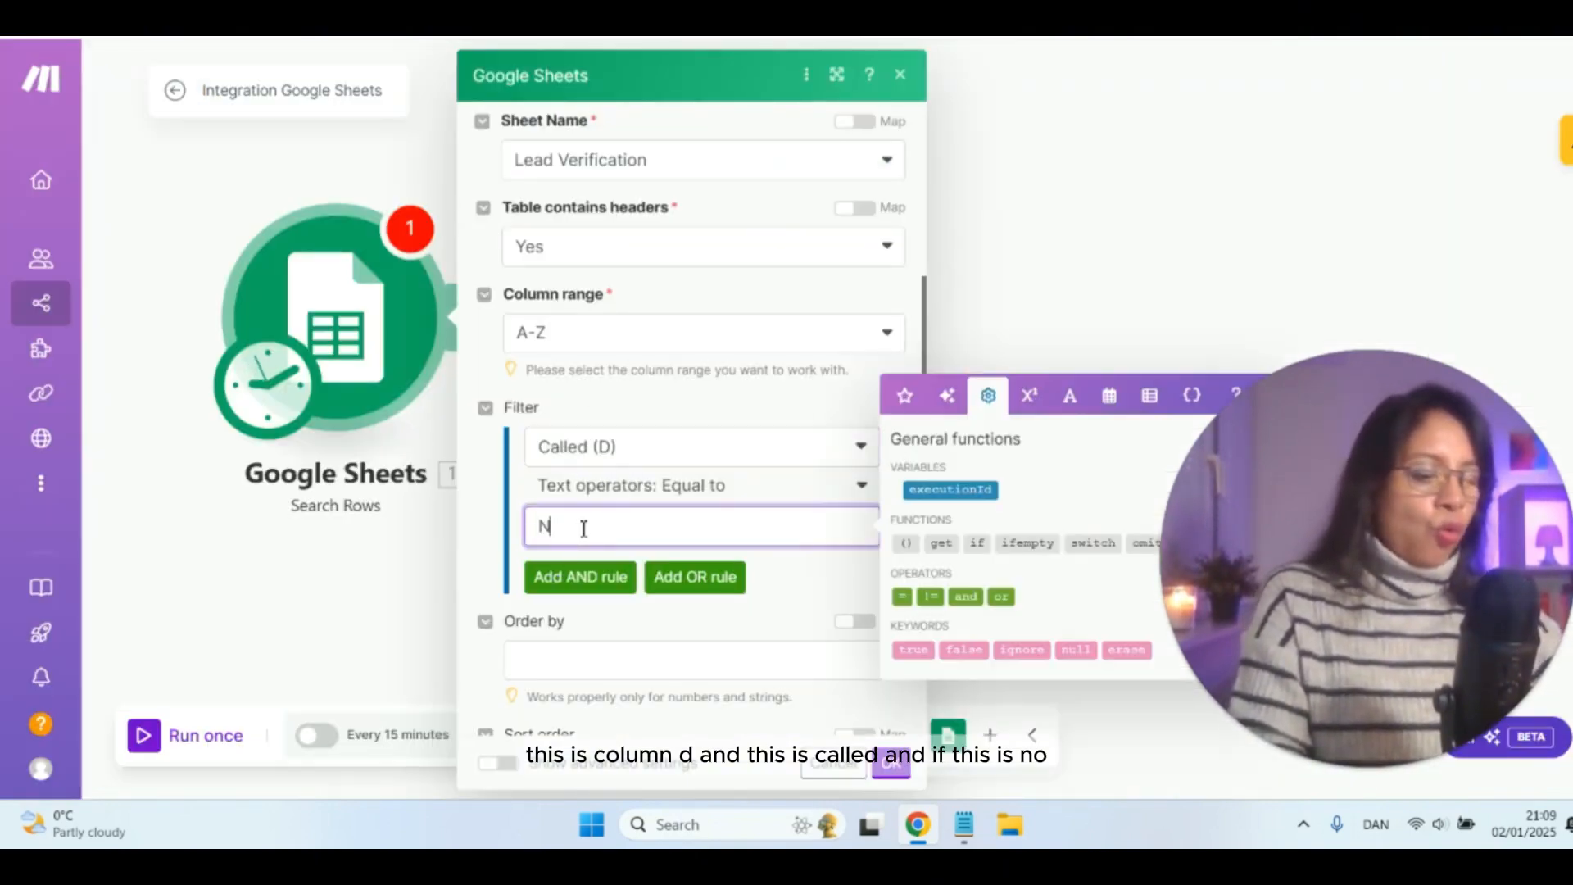
- Limit the row search to a maximum of 1 returned result
scroll(582, 488, "down", 3)
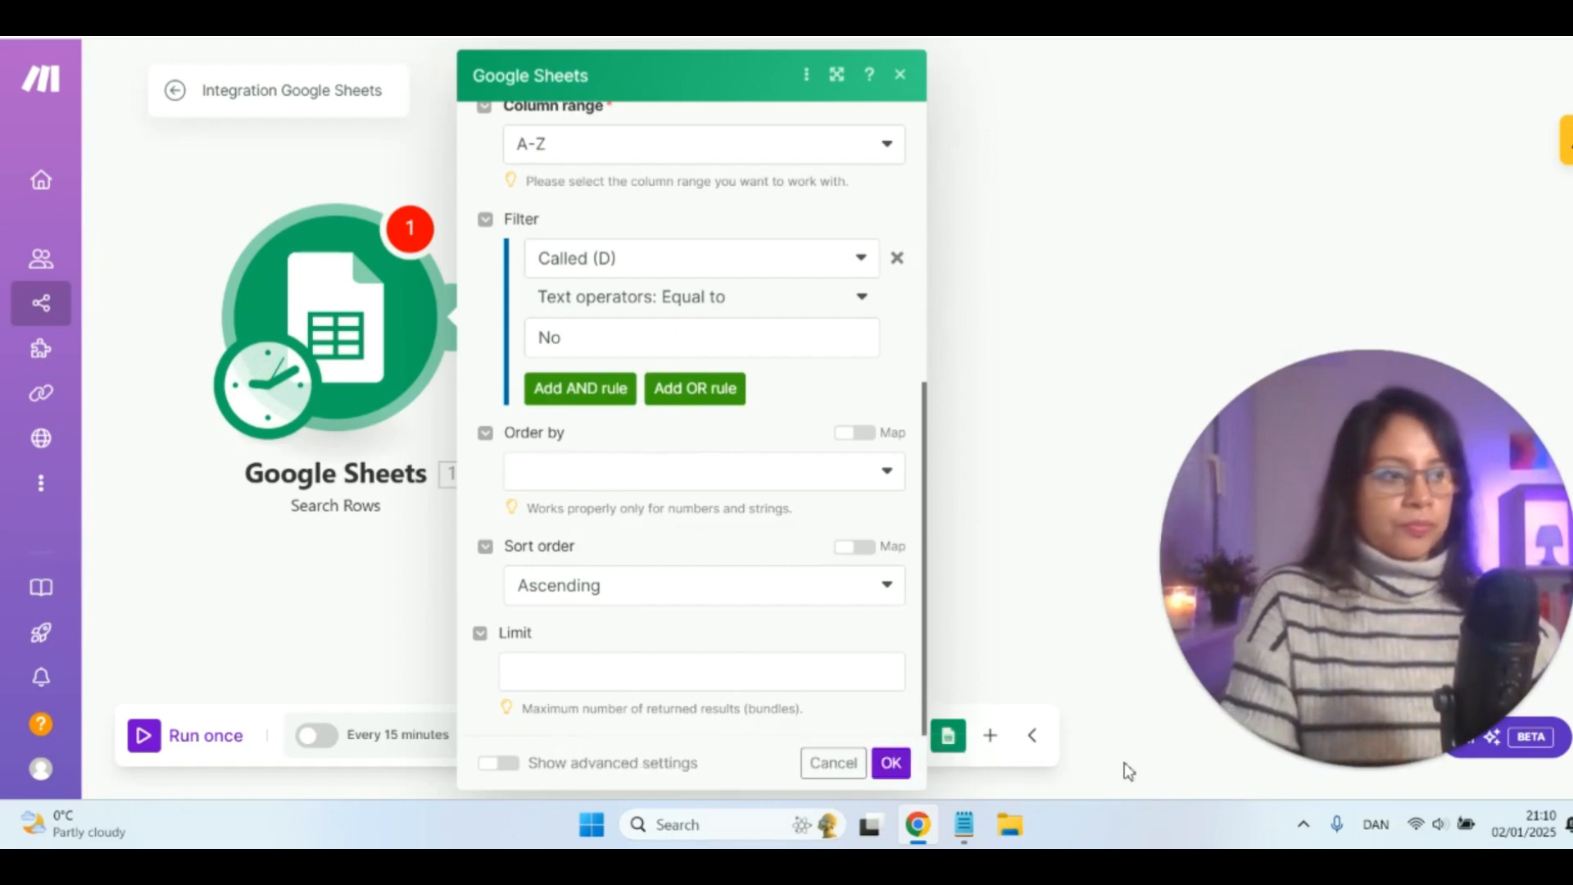
left_click(657, 672)
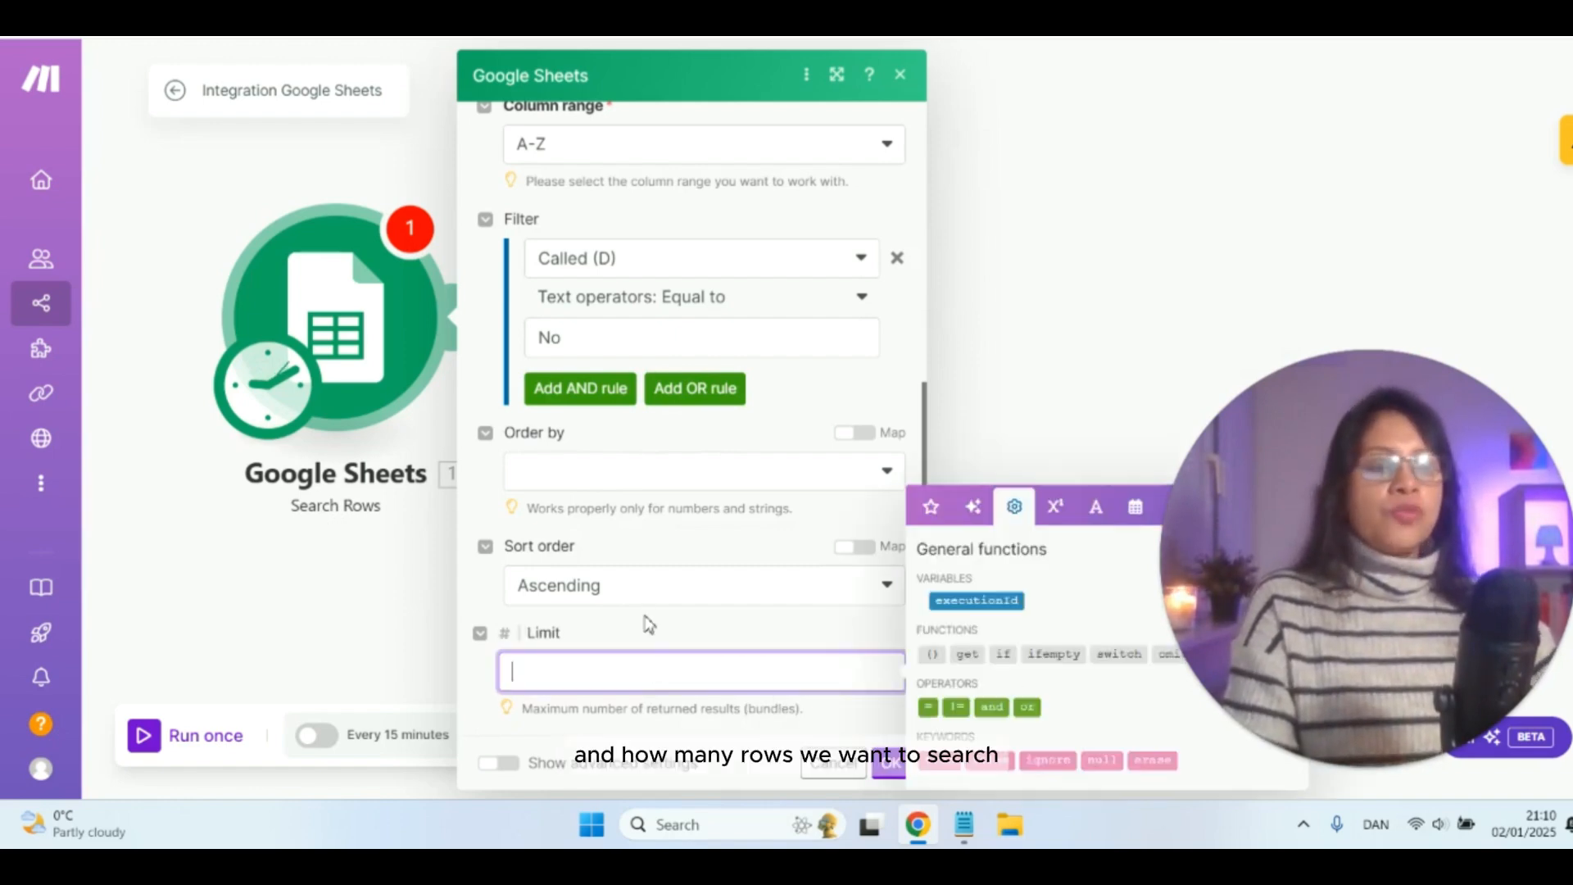
type("1")
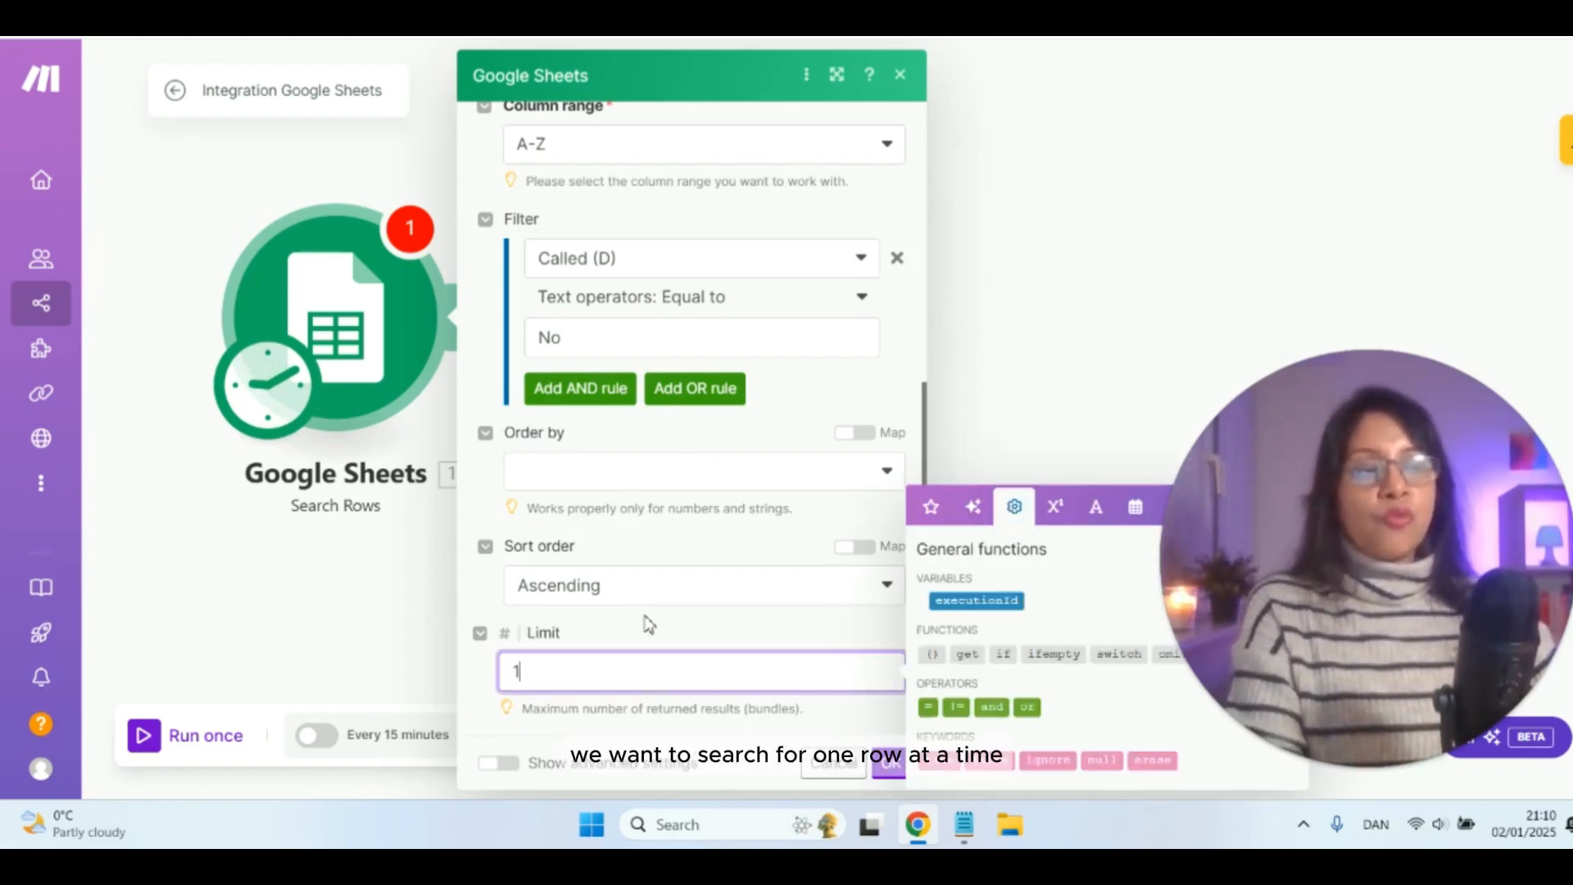
left_click(680, 631)
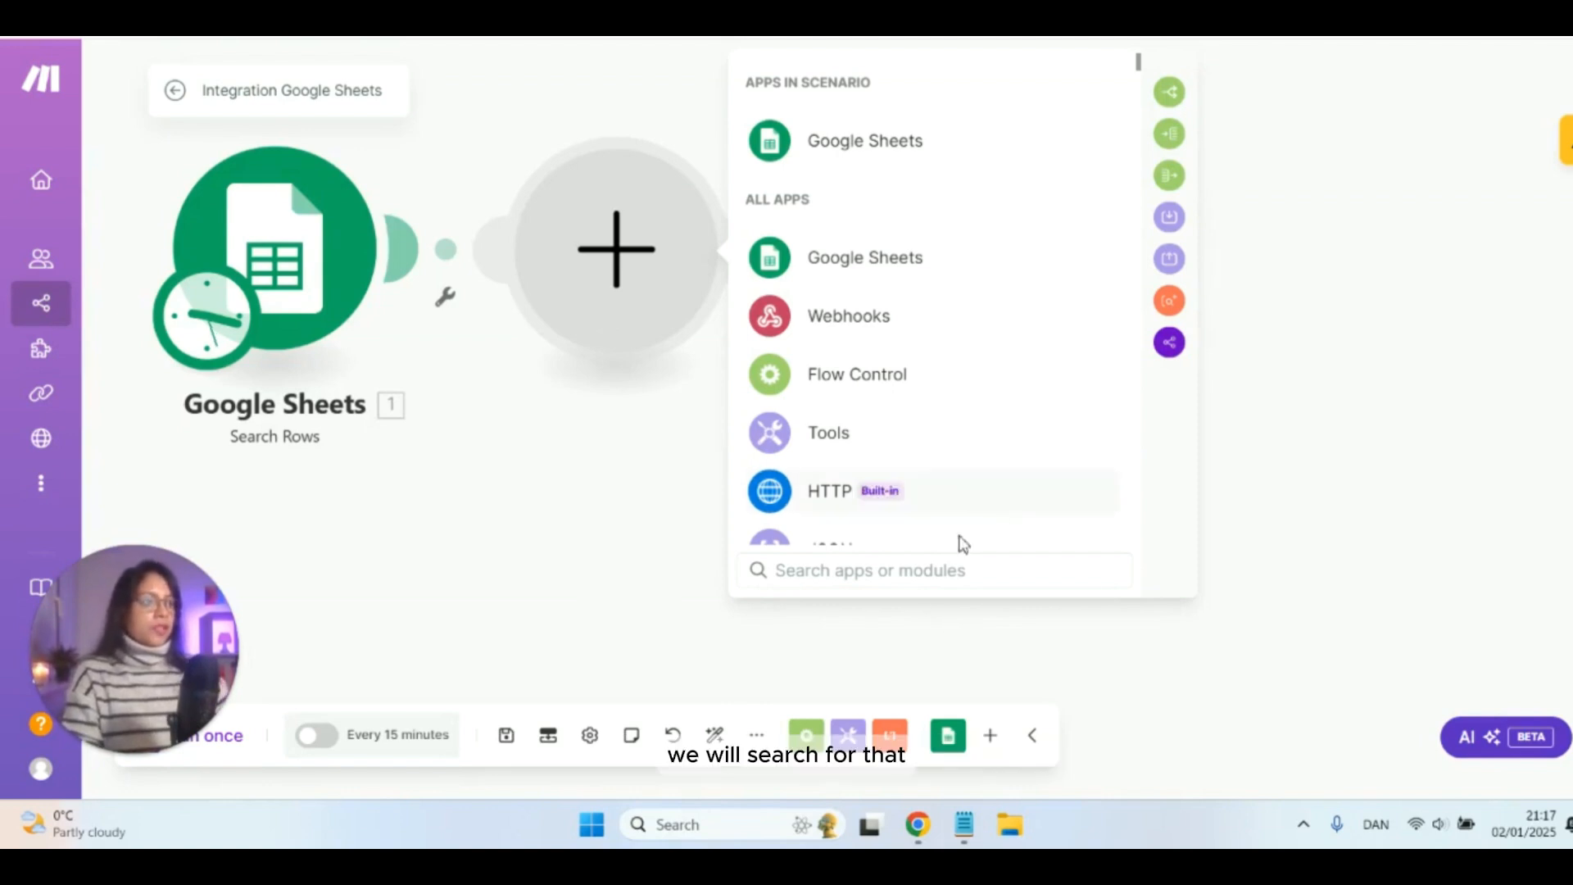
- Add an Array aggregator module after the Google Sheets Search Rows module
left_click(958, 574)
type("array")
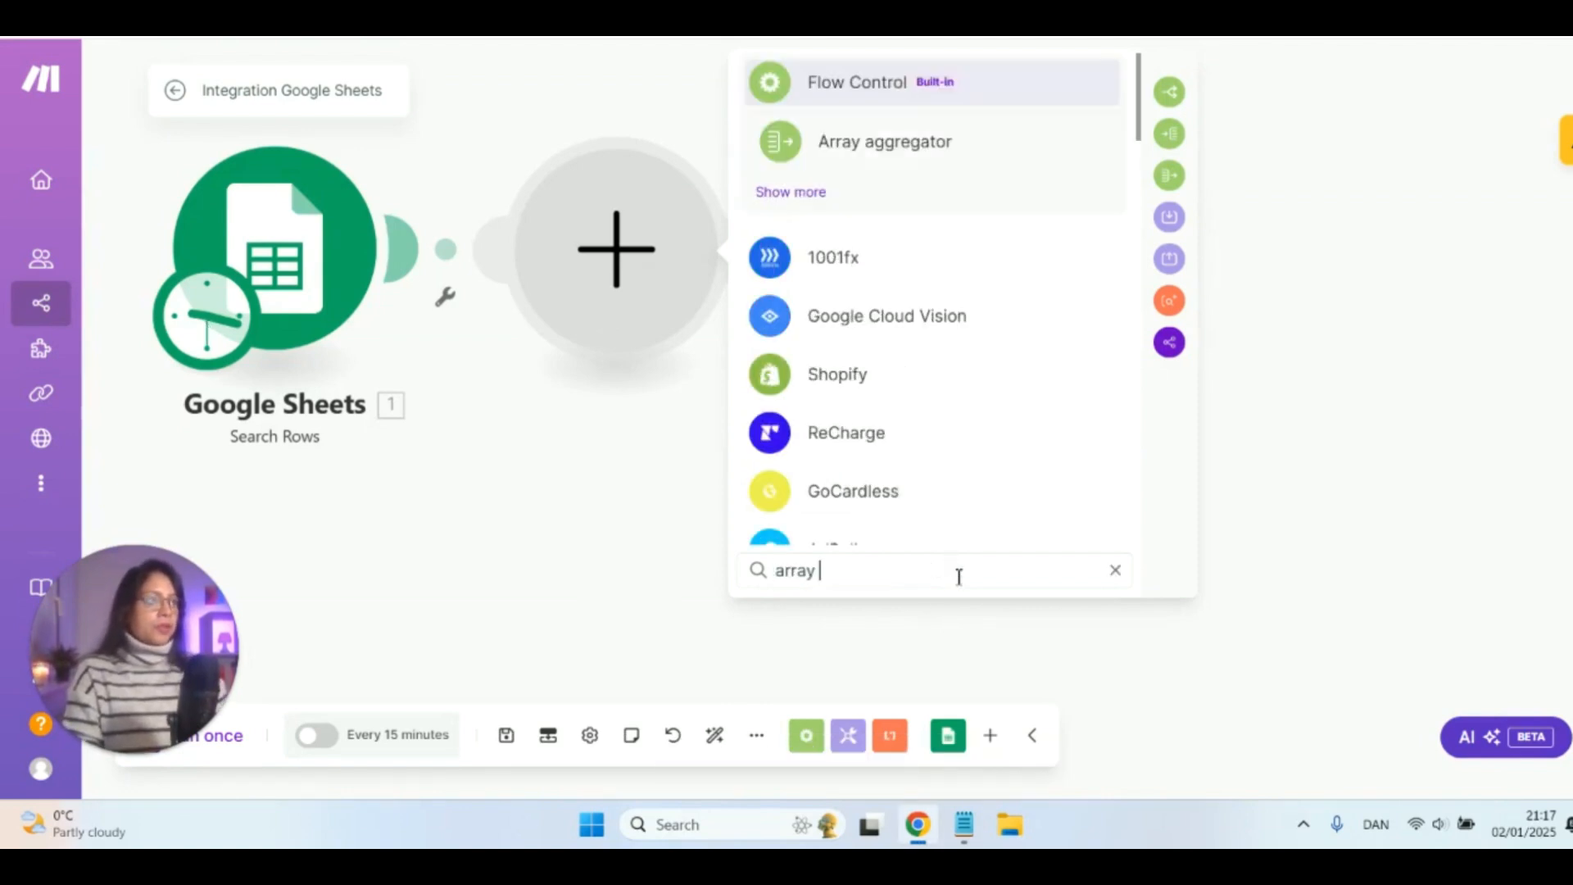
left_click(878, 140)
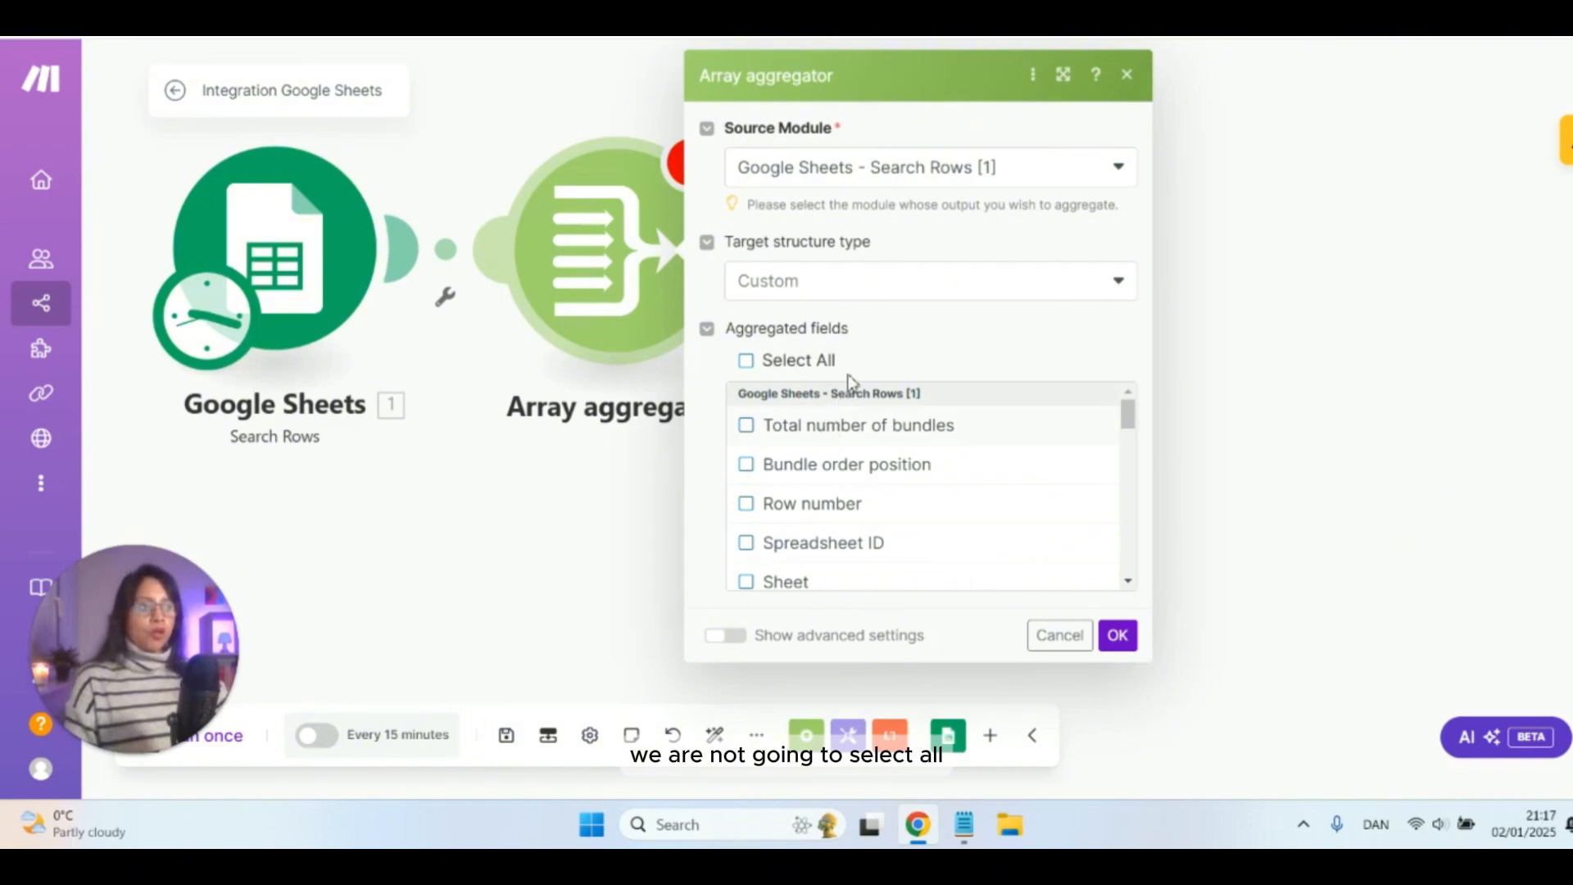
- Include Total number of bundles, Bundle order position and Row number in the array aggregator's aggregated fields
scroll(896, 428, "down", 2)
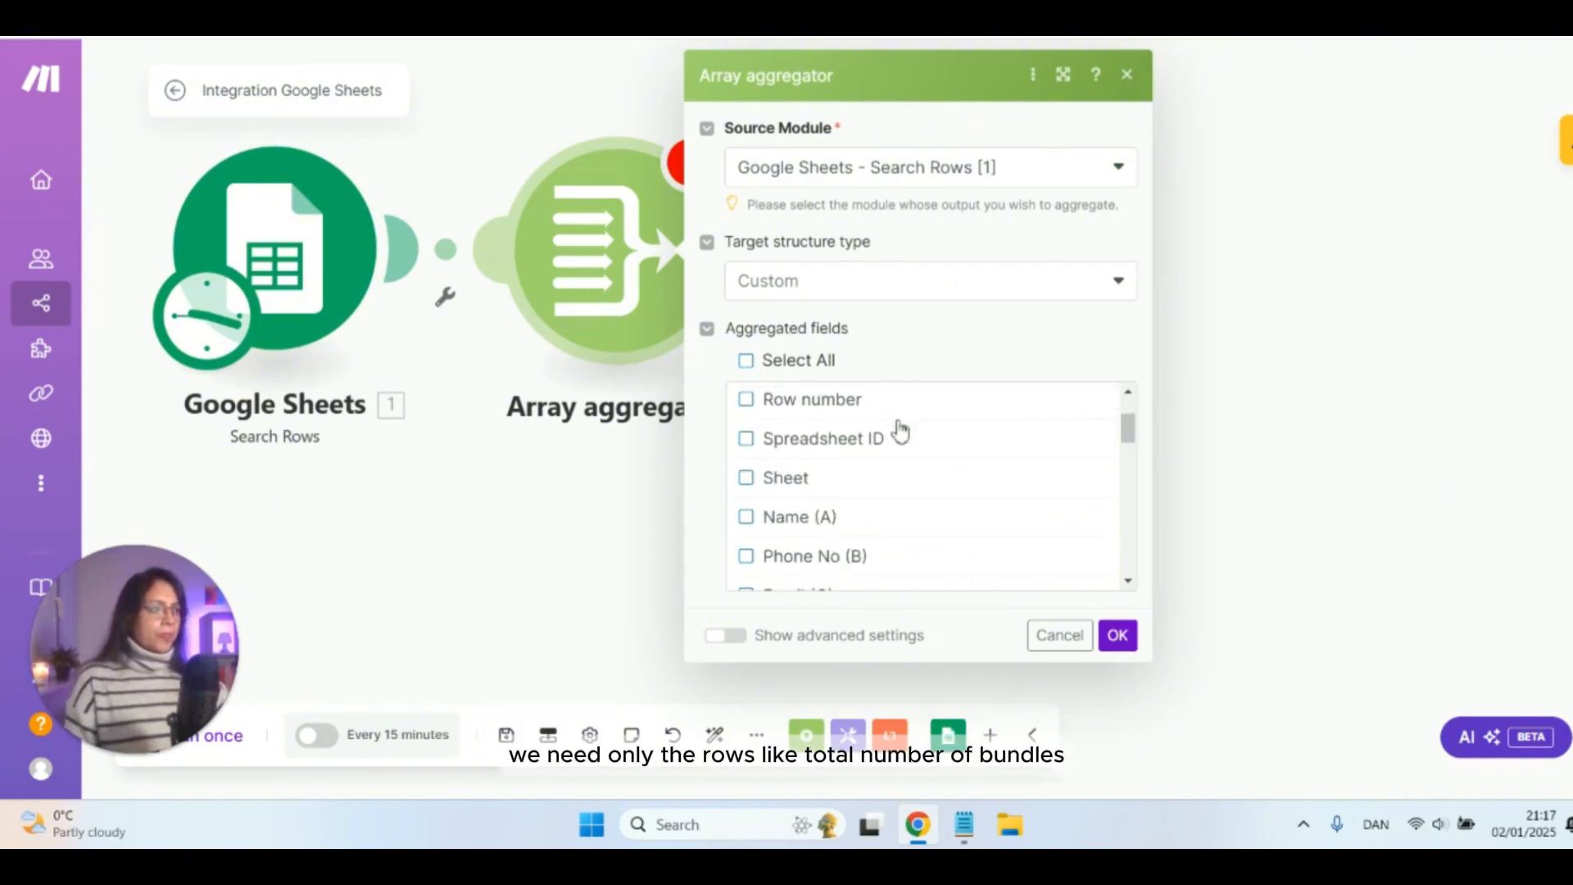
scroll(900, 431, "up", 2)
left_click(746, 426)
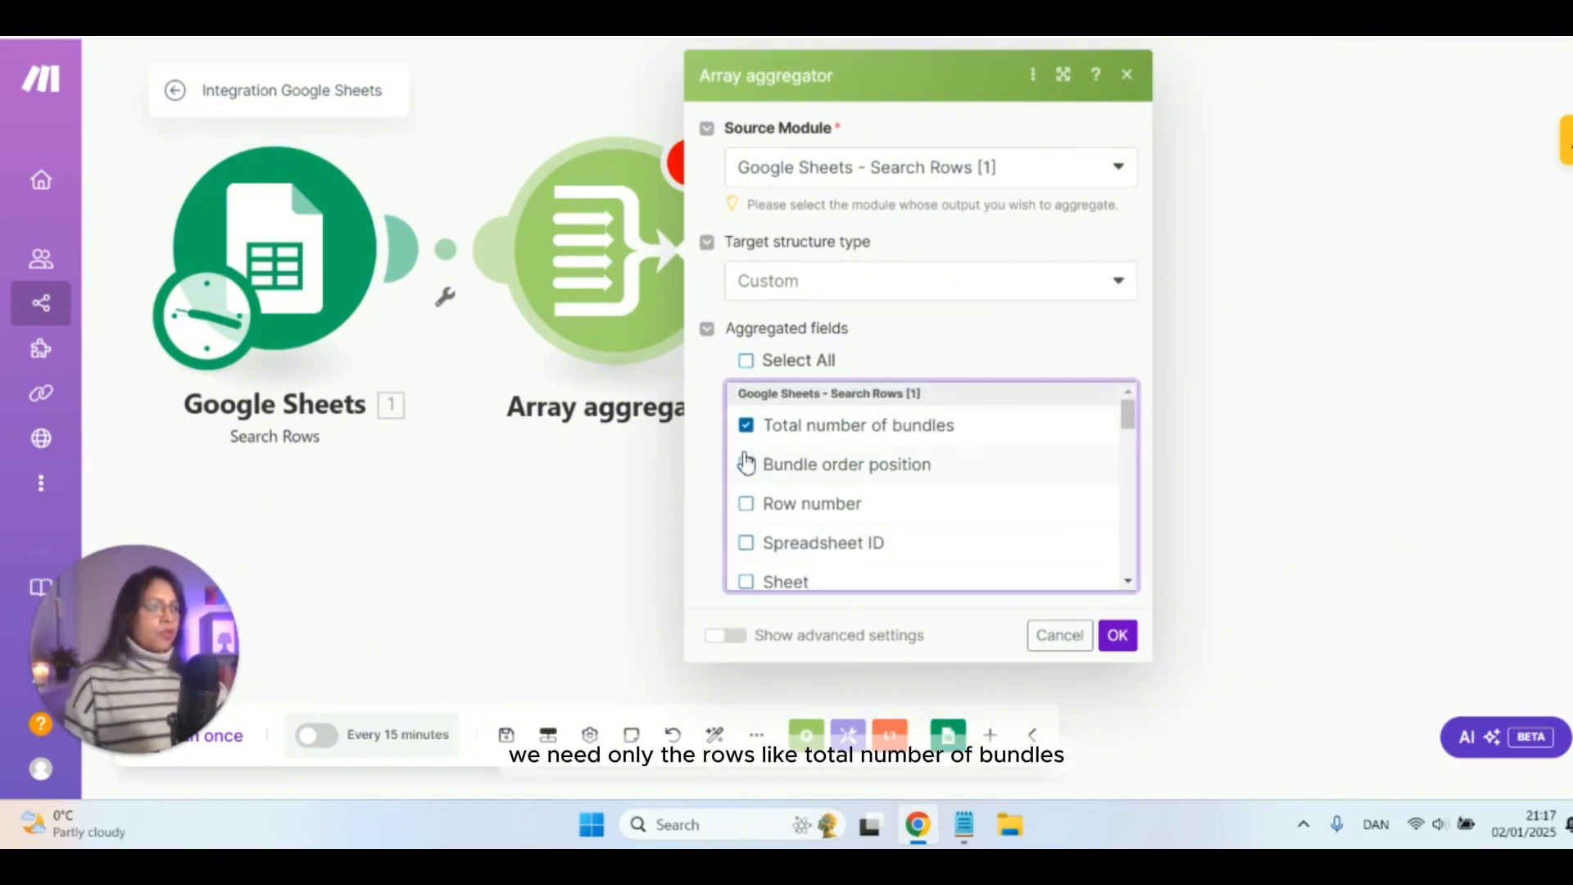
left_click(747, 466)
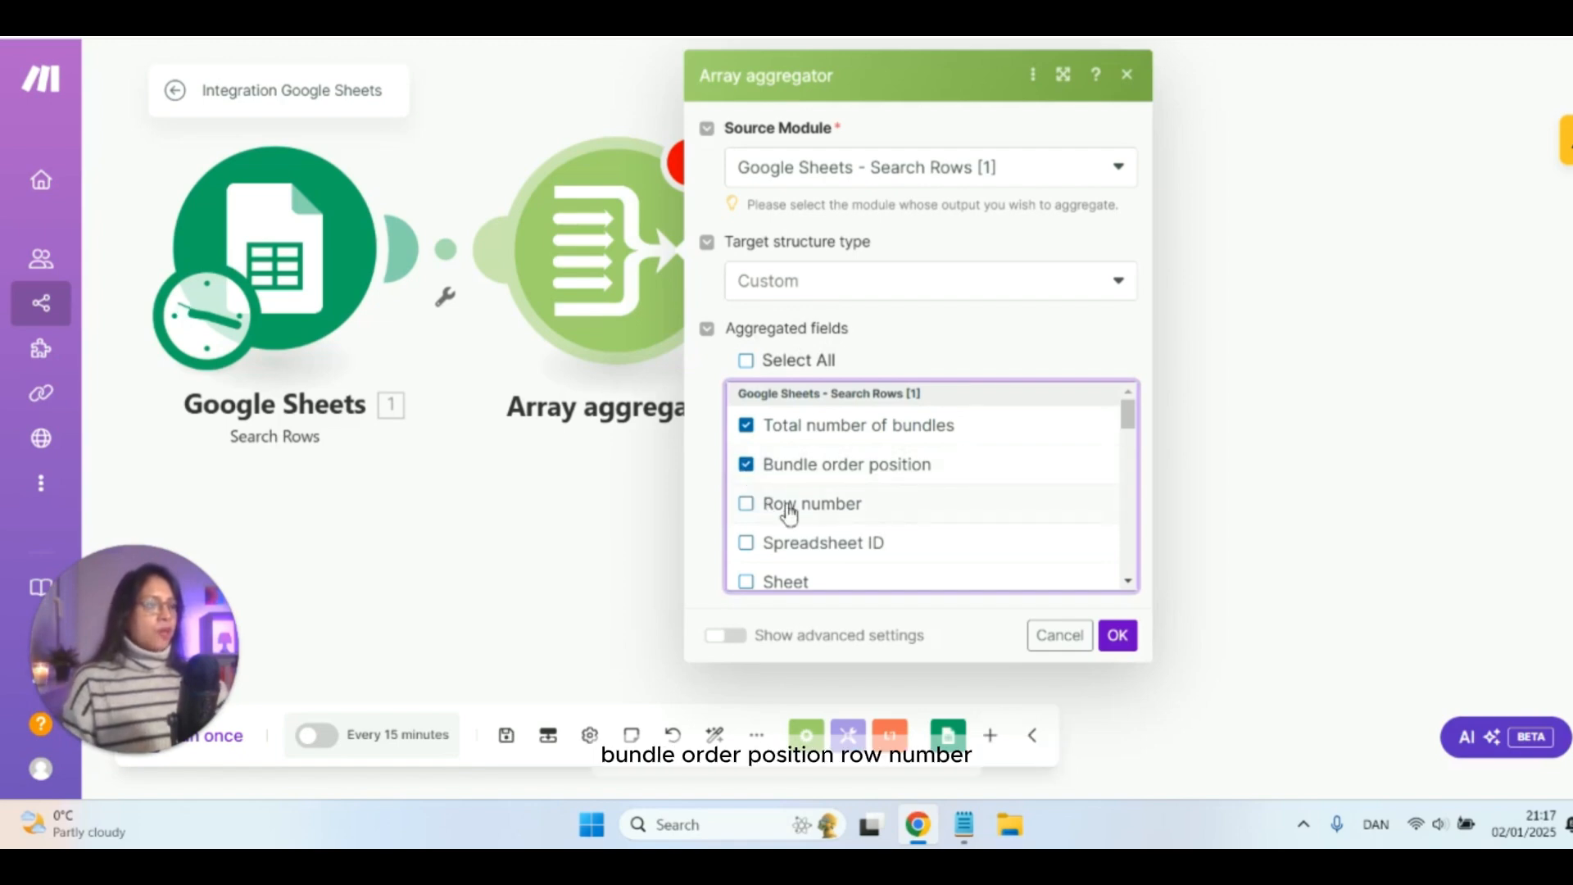
left_click(747, 513)
scroll(860, 492, "down", 3)
scroll(852, 483, "up", 2)
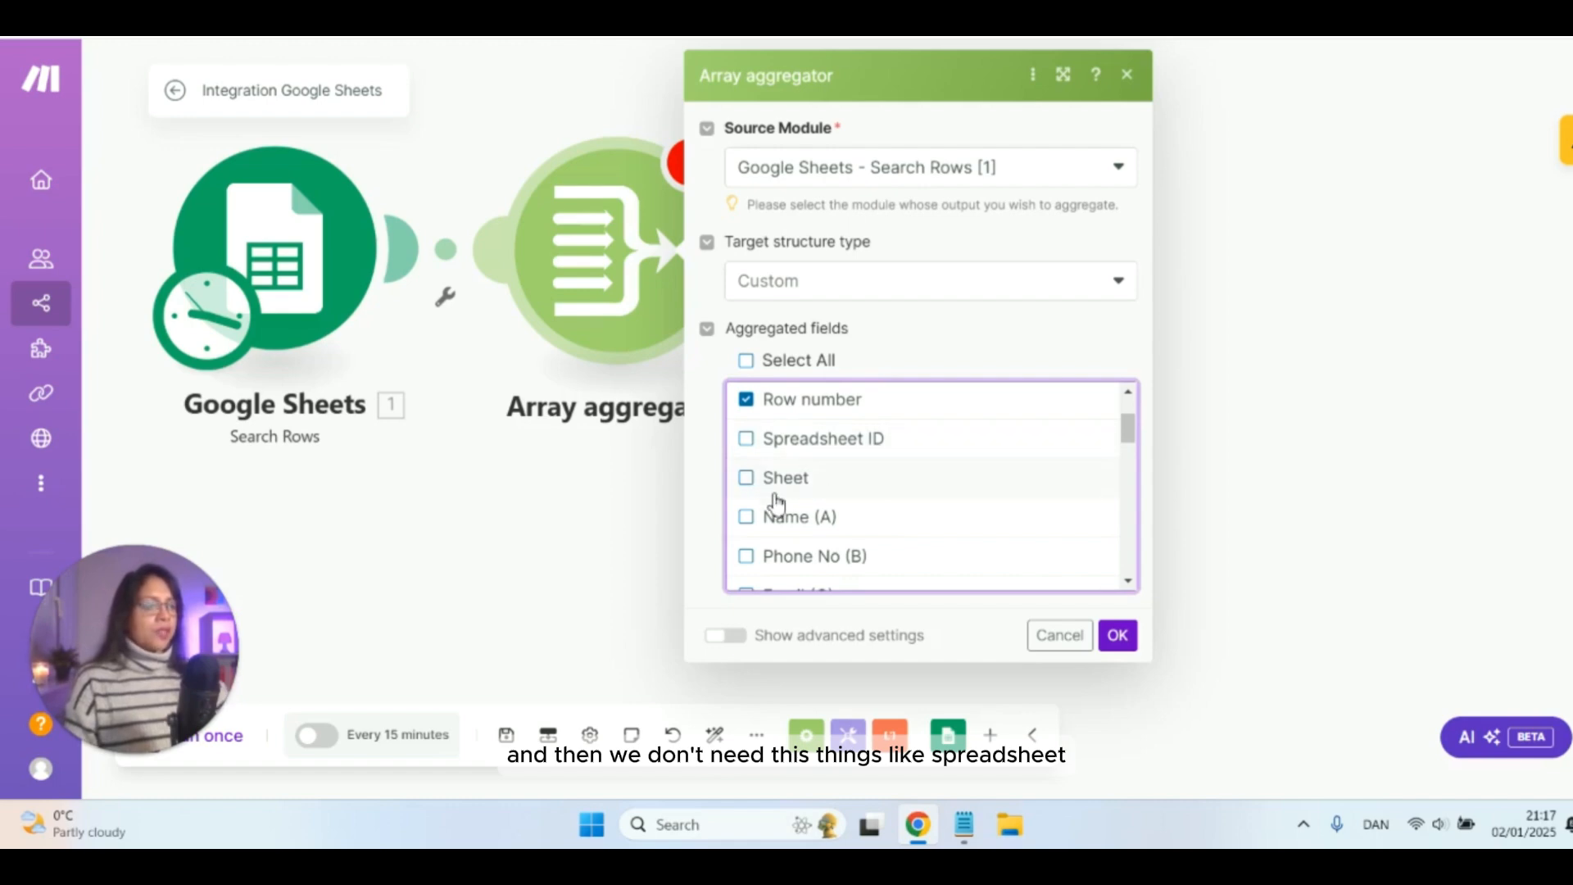
- Include Name (A), Phone No (B), Email (C) and Called (D) in the aggregated fields and accept the aggregator settings
left_click(746, 517)
scroll(819, 491, "down", 2)
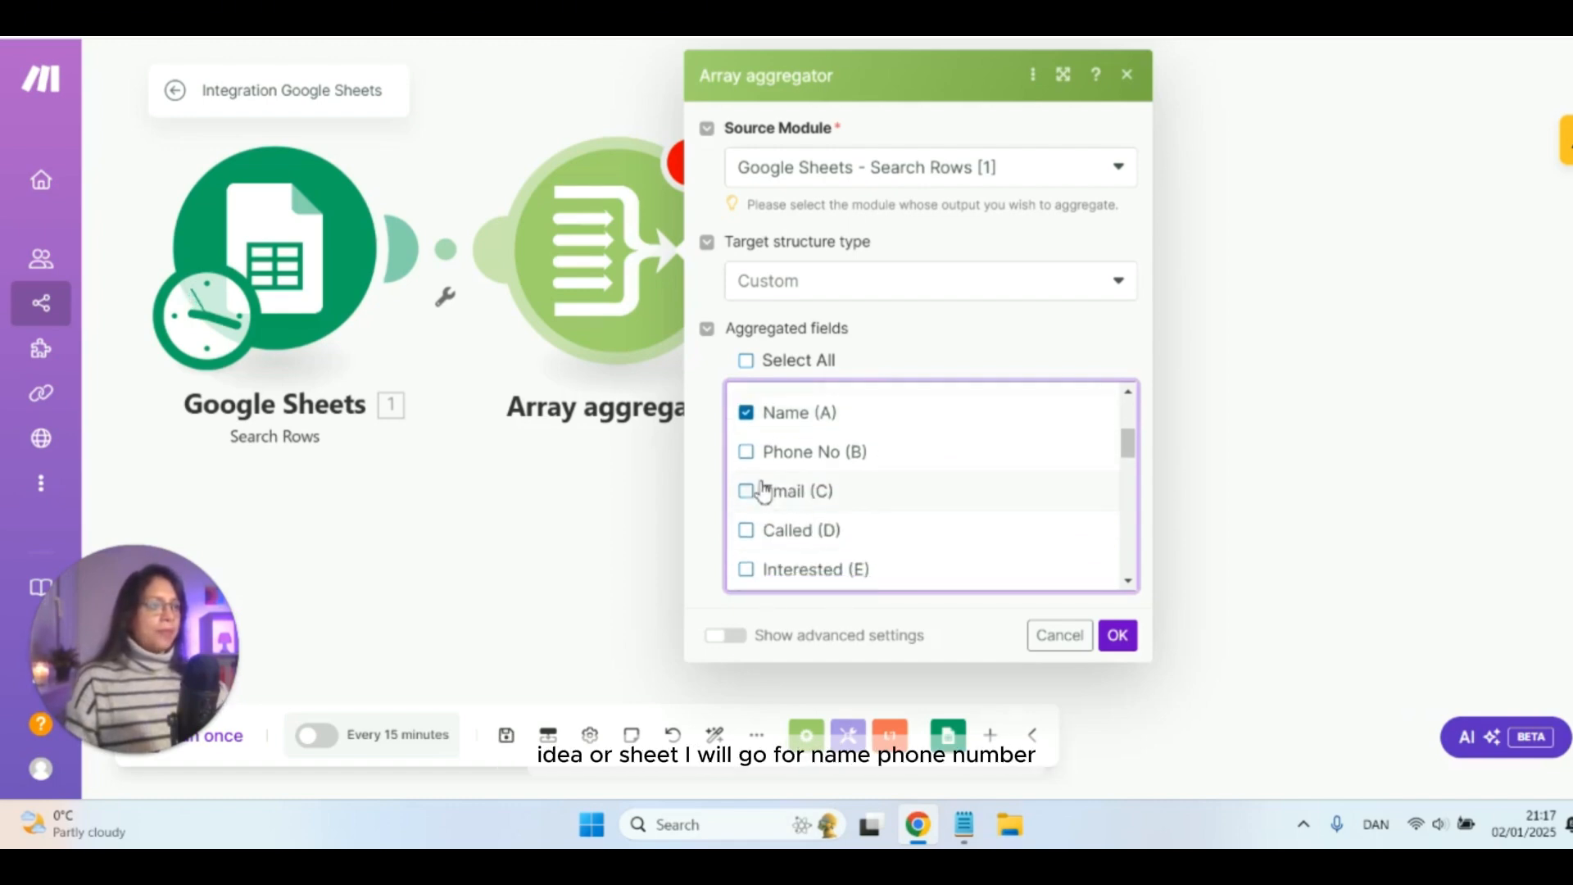
left_click(746, 452)
left_click(750, 496)
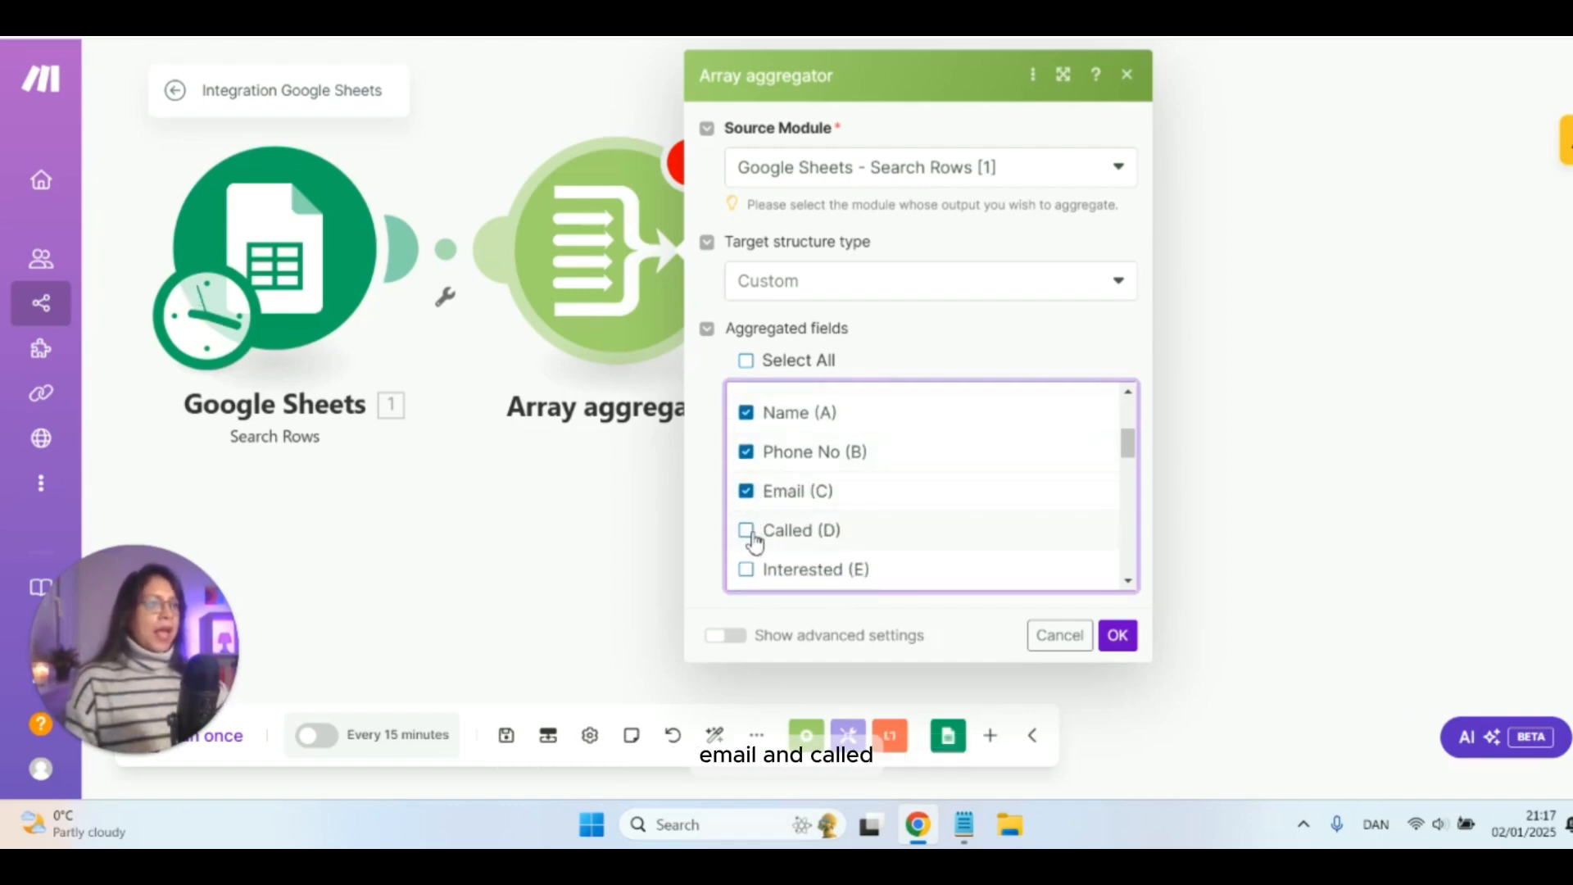
left_click(748, 533)
scroll(944, 506, "down", 2)
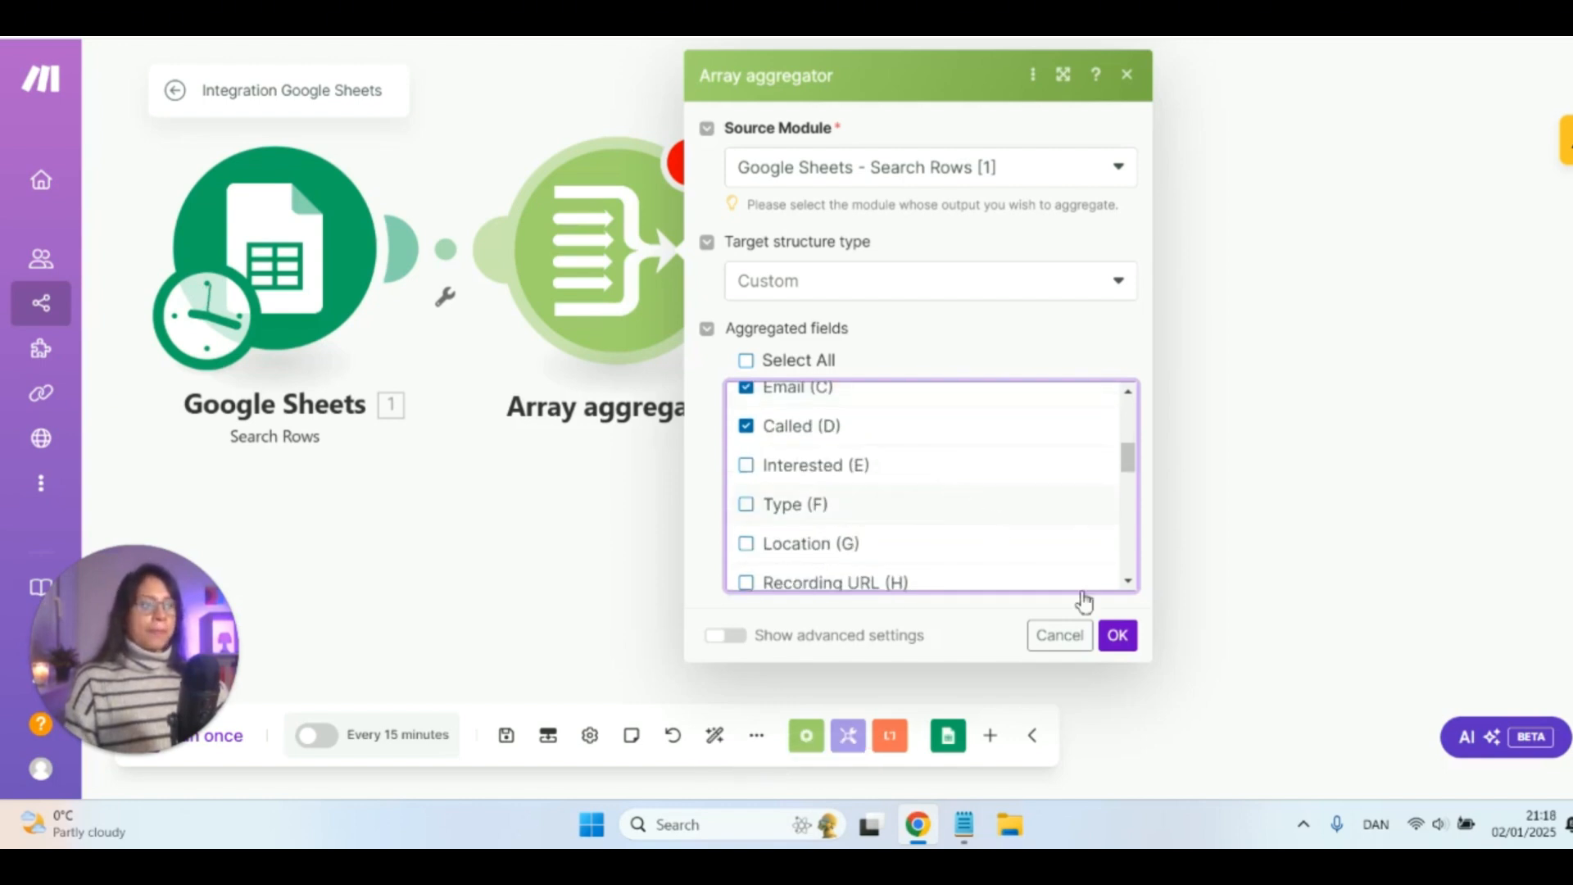
left_click(1114, 635)
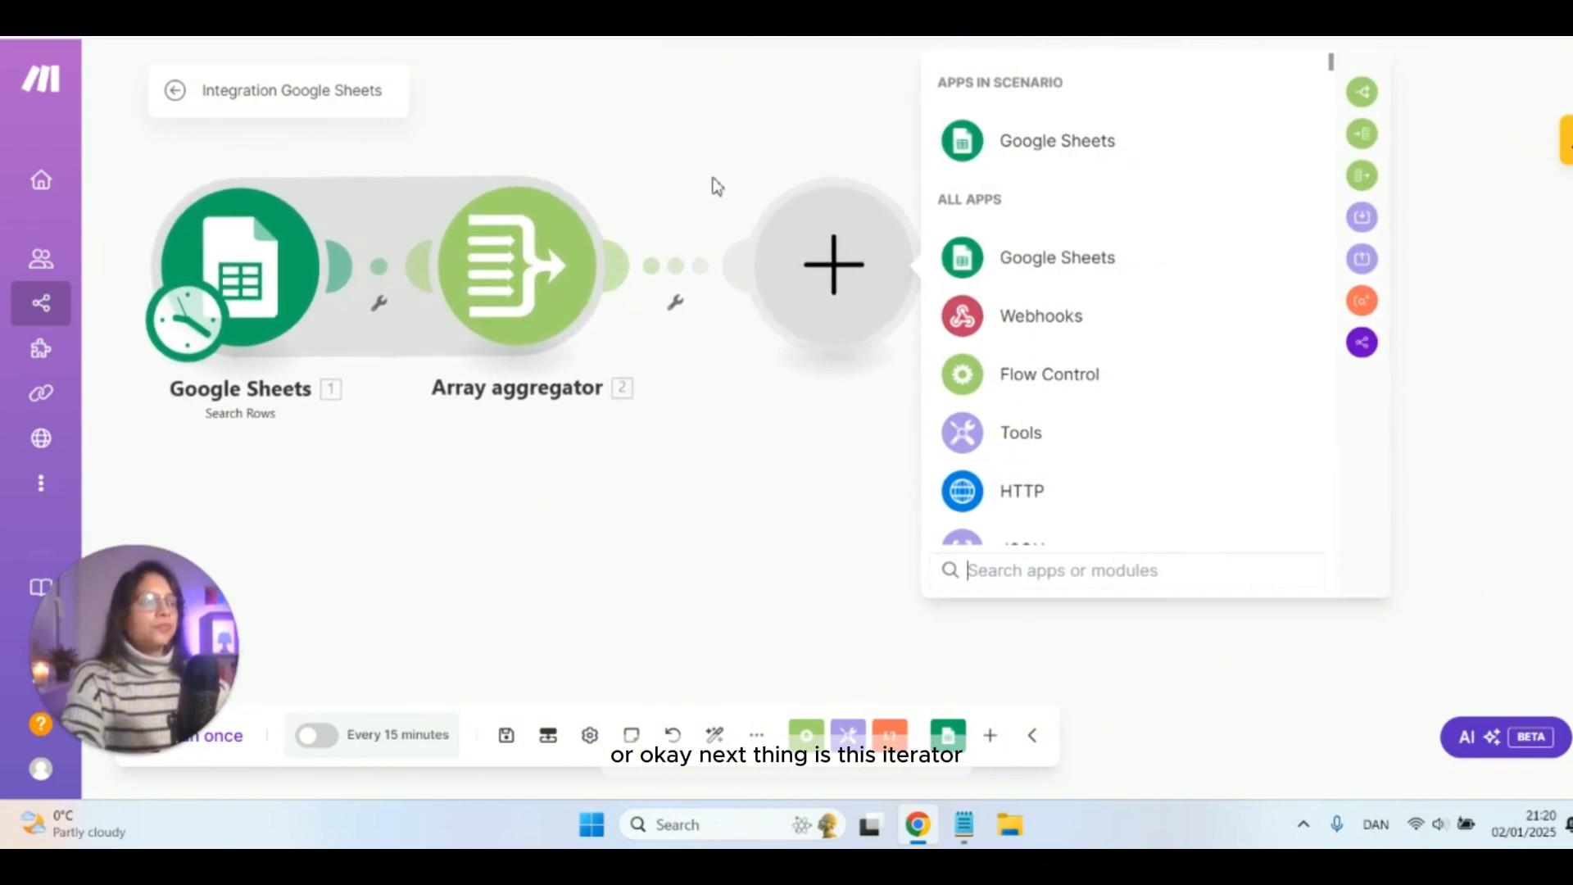
- Add an Iterator module after the aggregator and map its array to the Array aggregator's Array[] output
type("ite")
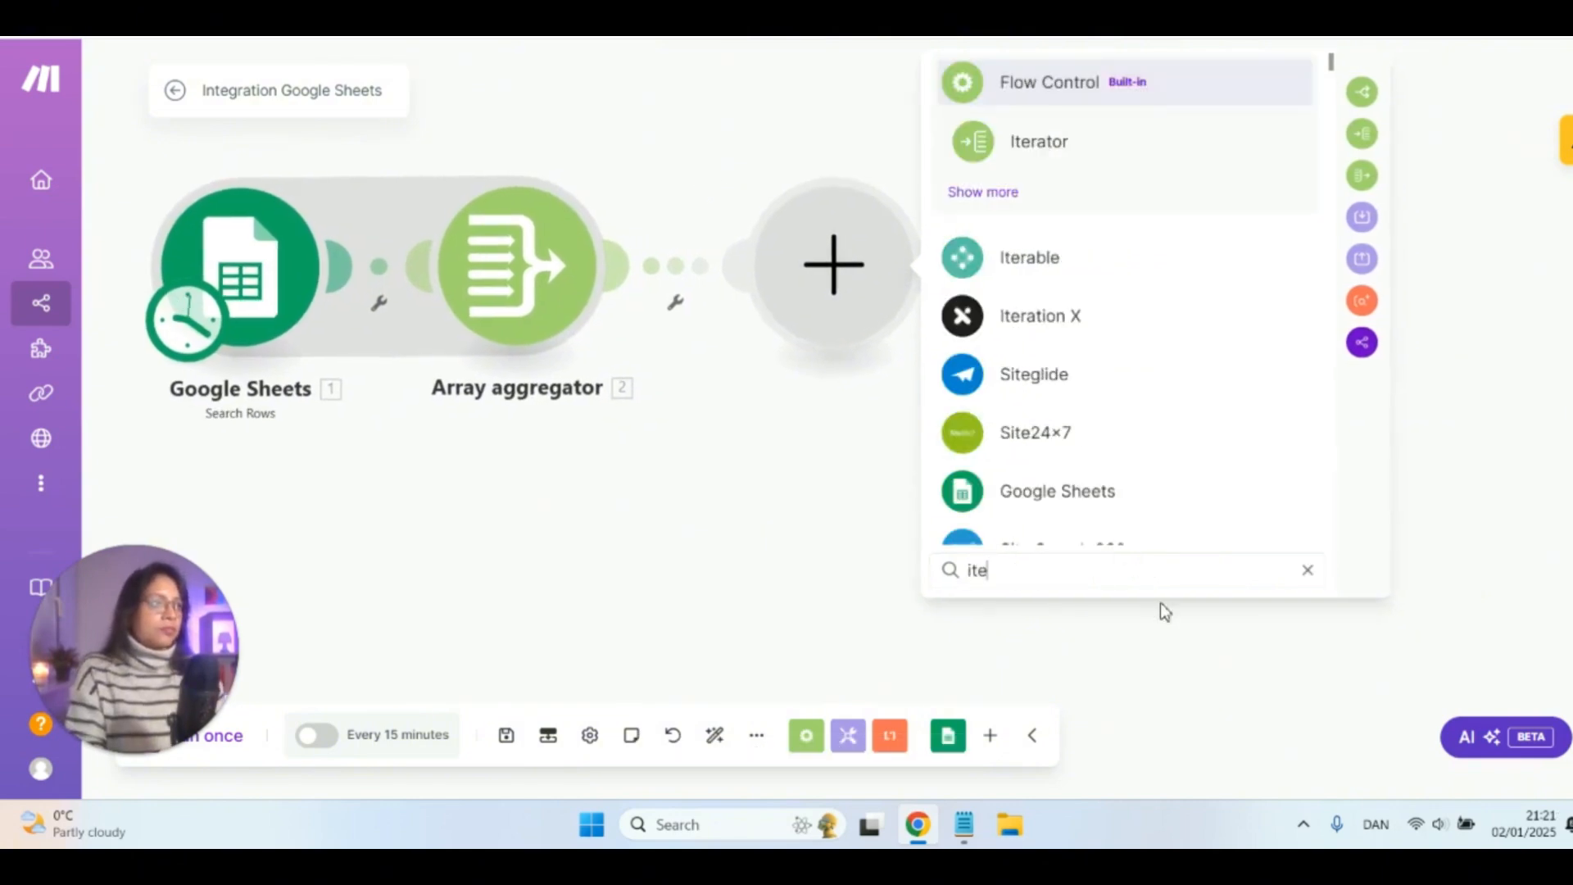
left_click(1094, 152)
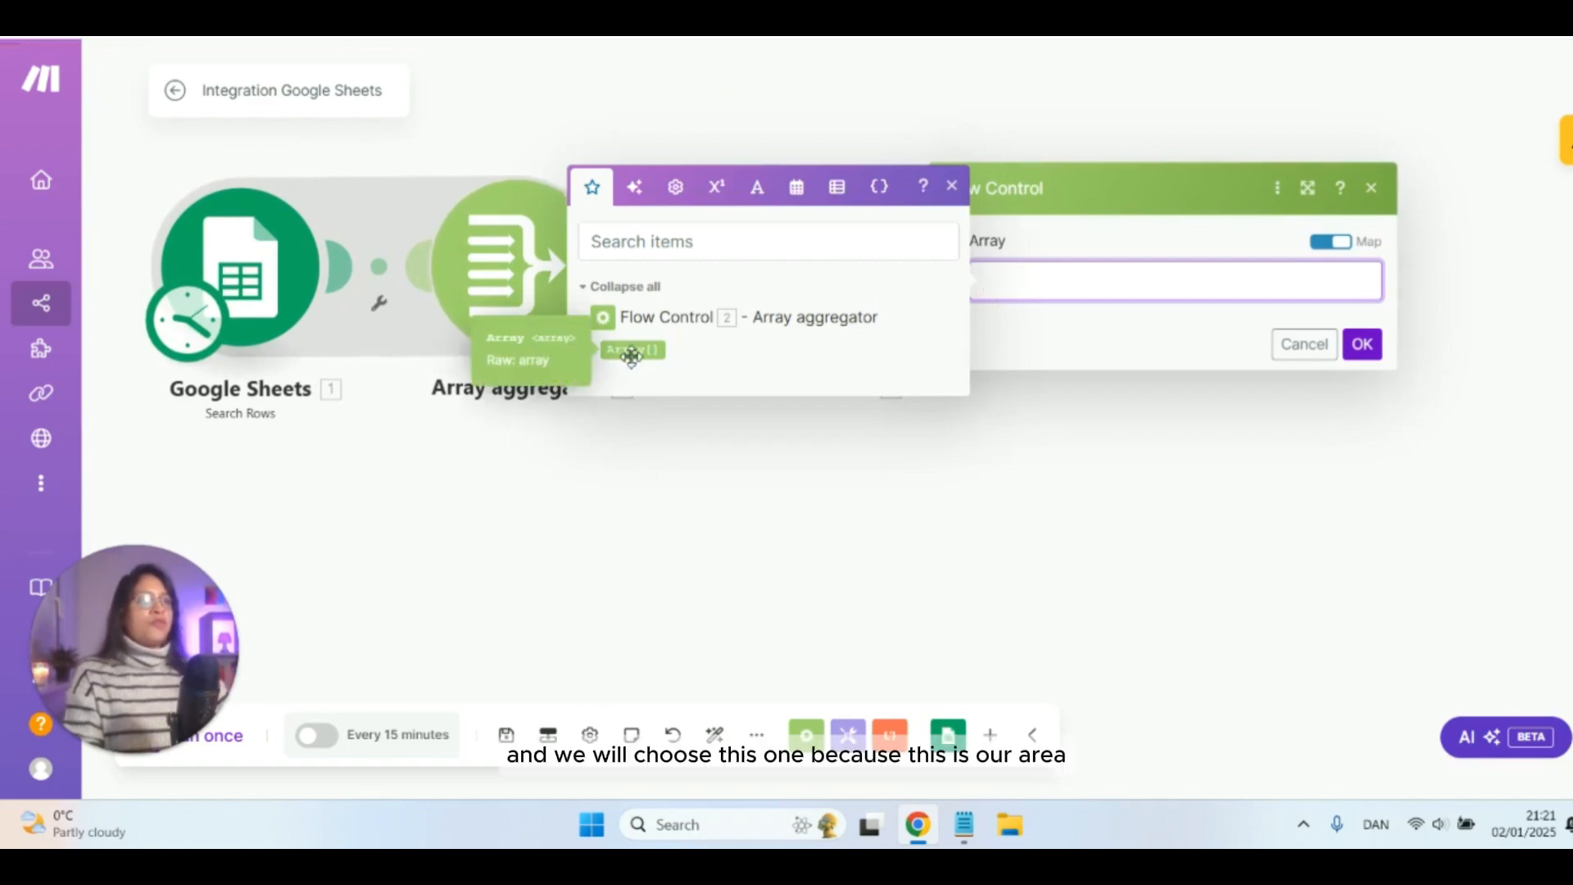
left_click(631, 350)
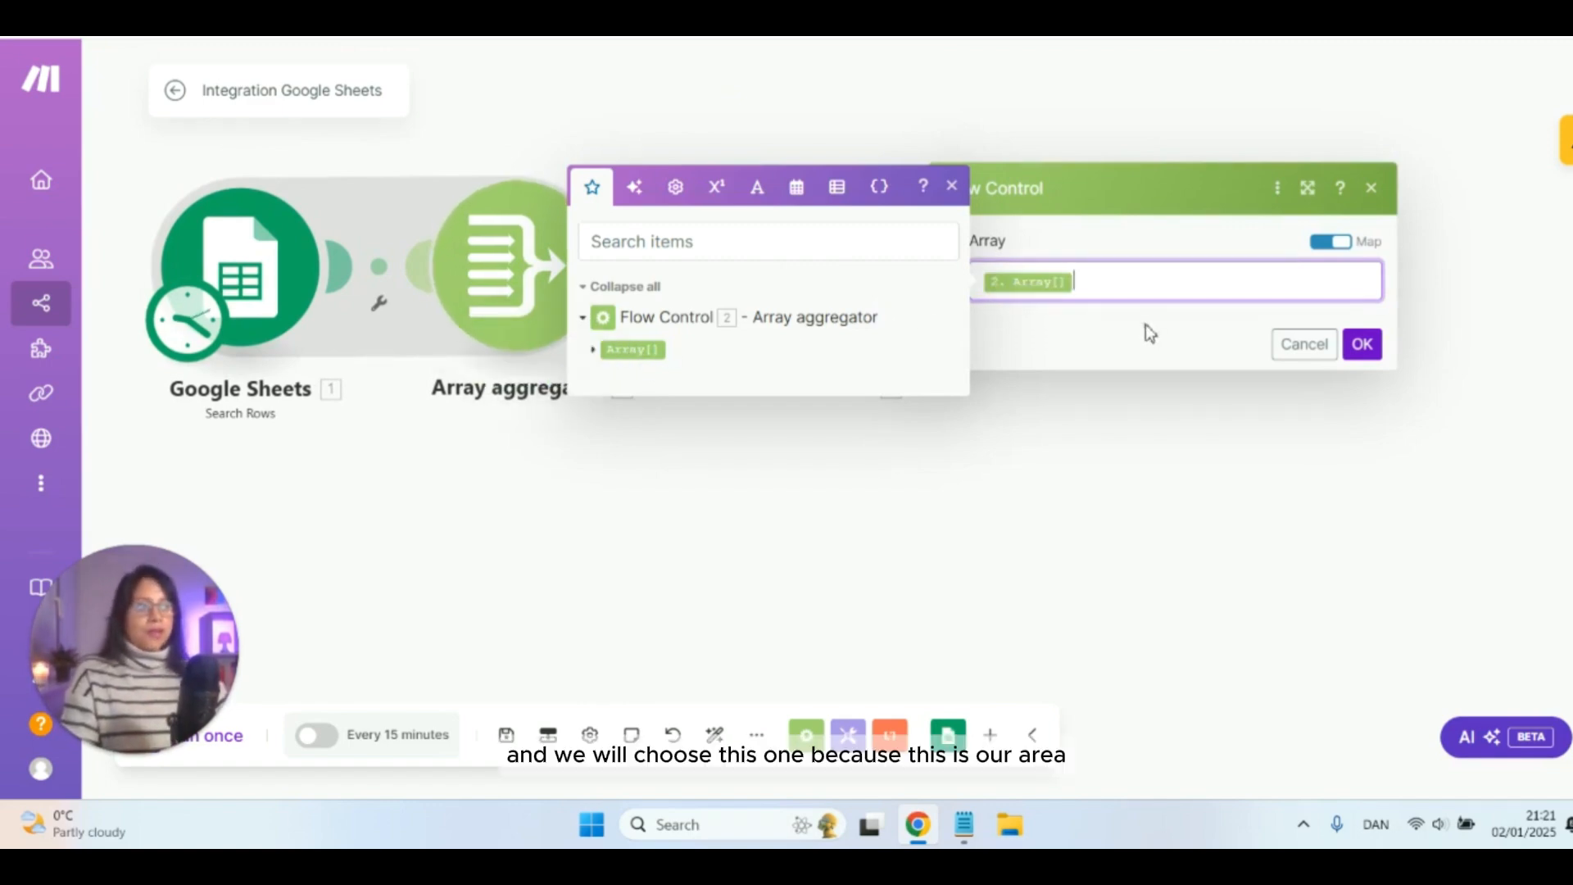
left_click(1373, 351)
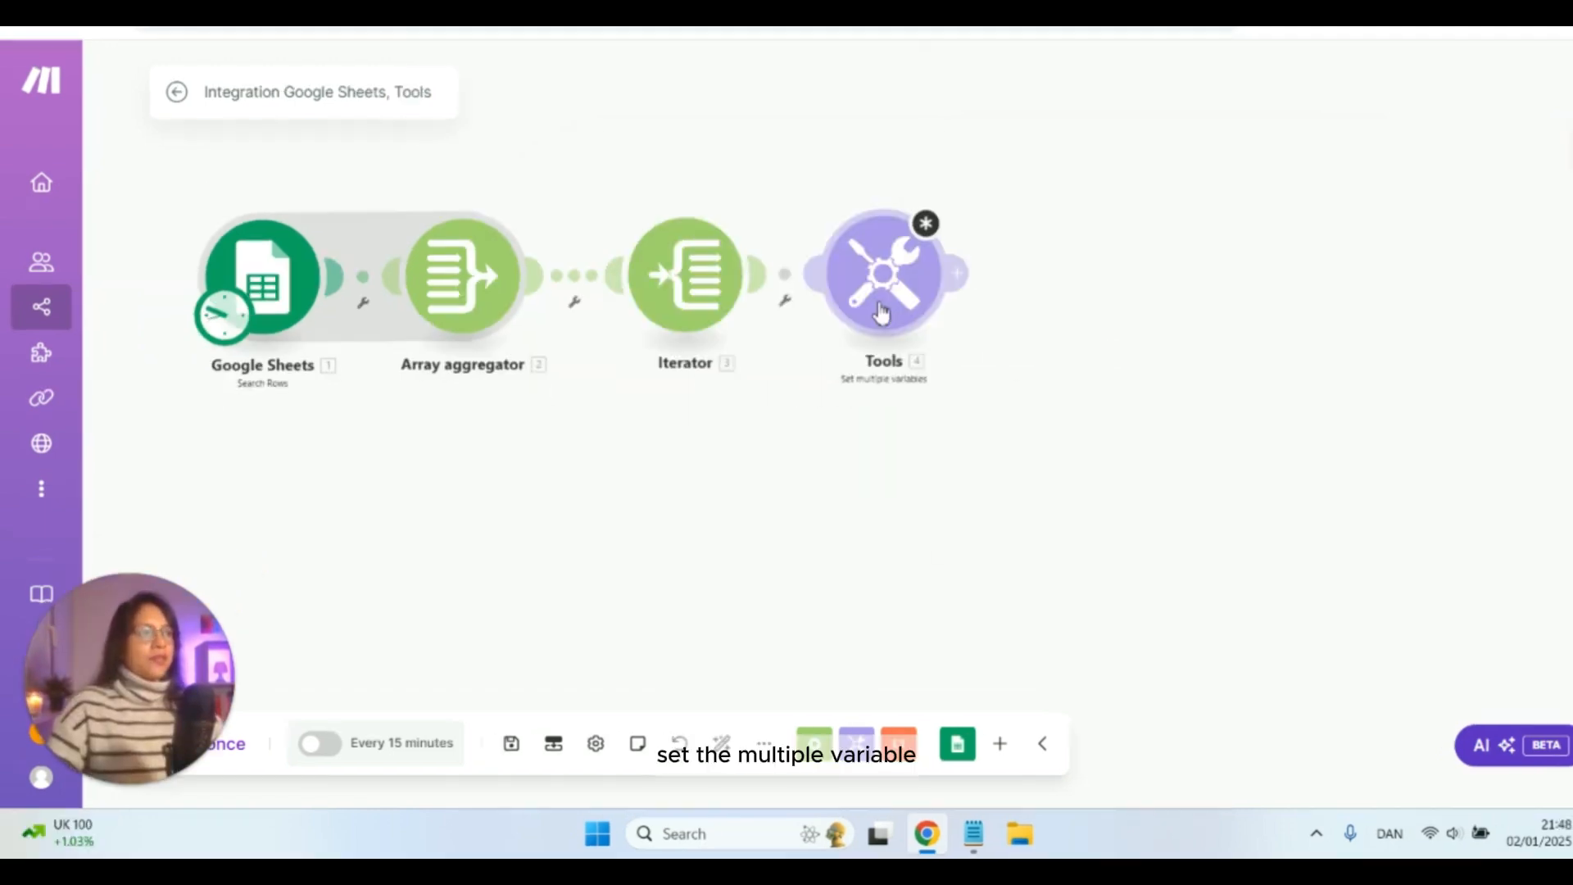
- In the Set multiple variables module, name the first variable Assistant Id and paste in the AI Cold Caller's assistant ID from Vapi
left_click(881, 311)
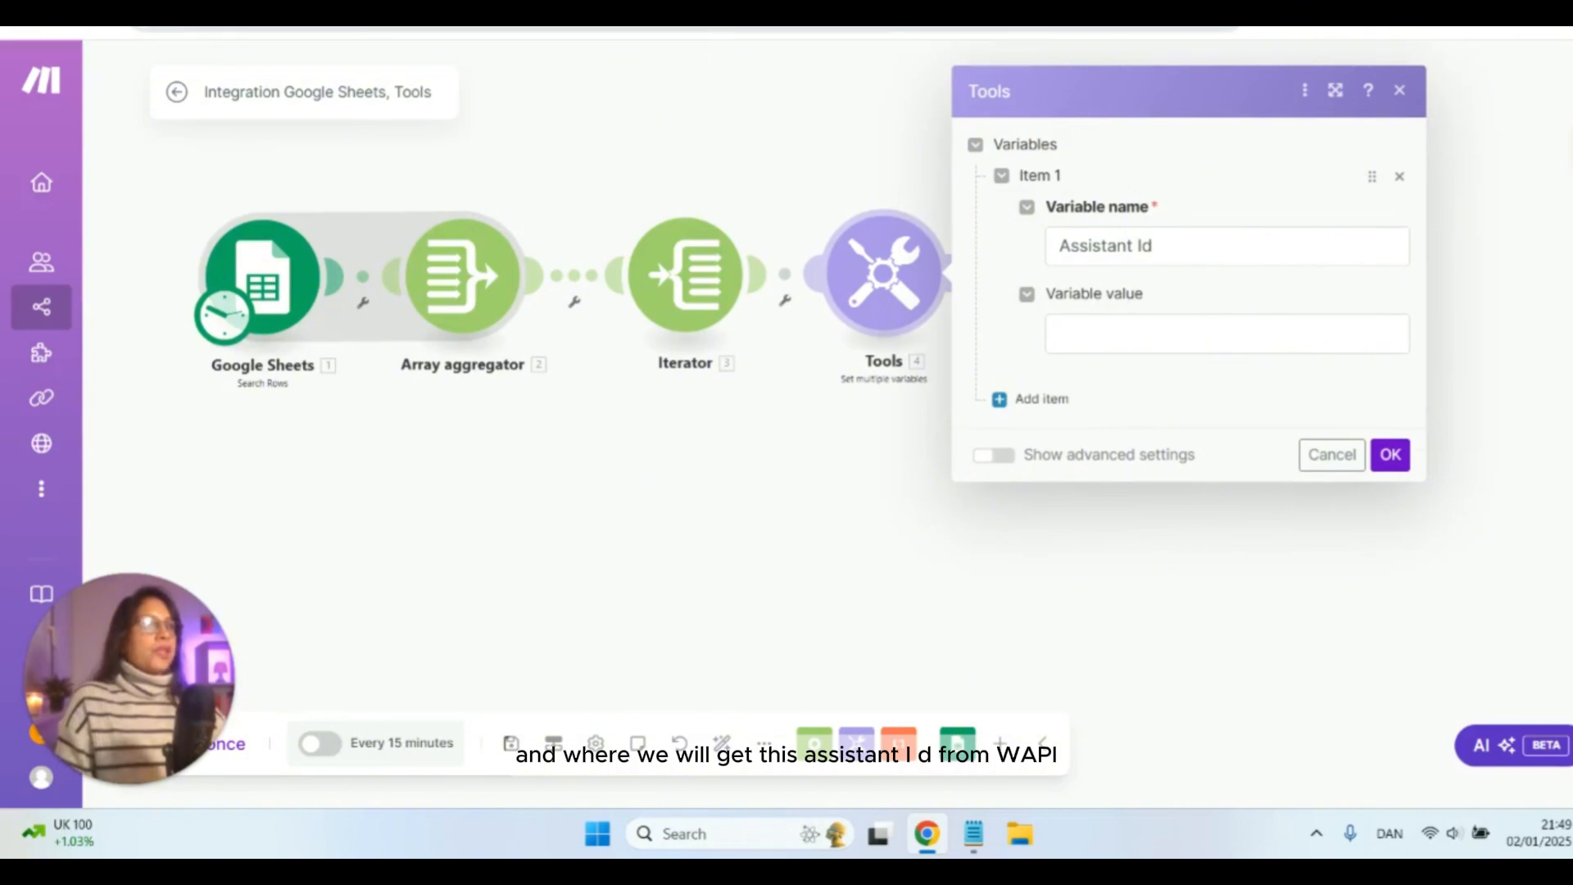
left_click(754, 27)
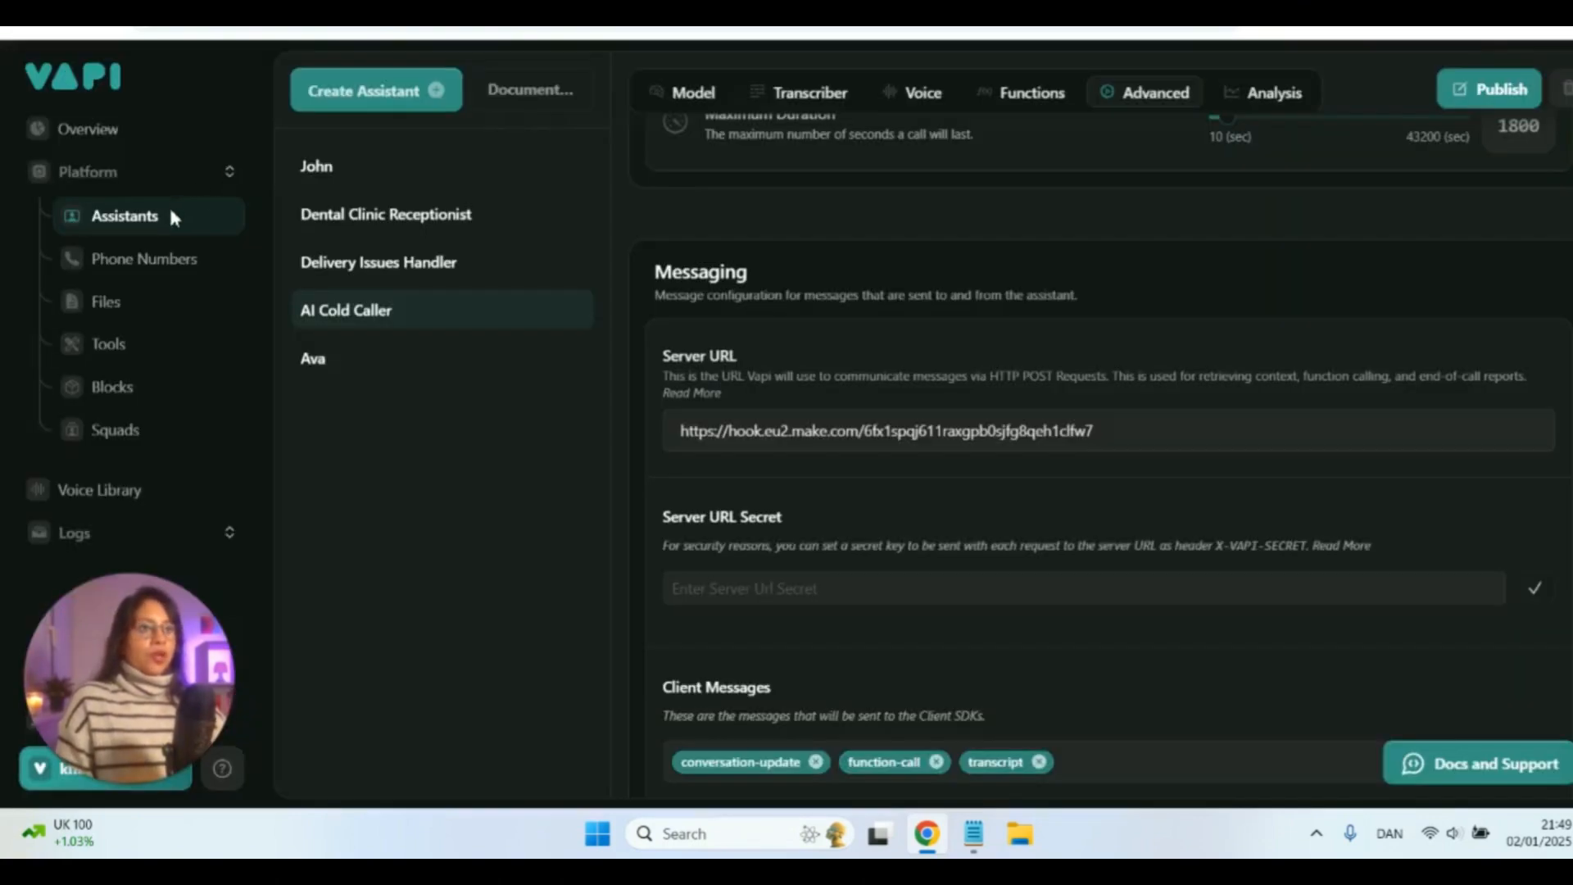
left_click(370, 329)
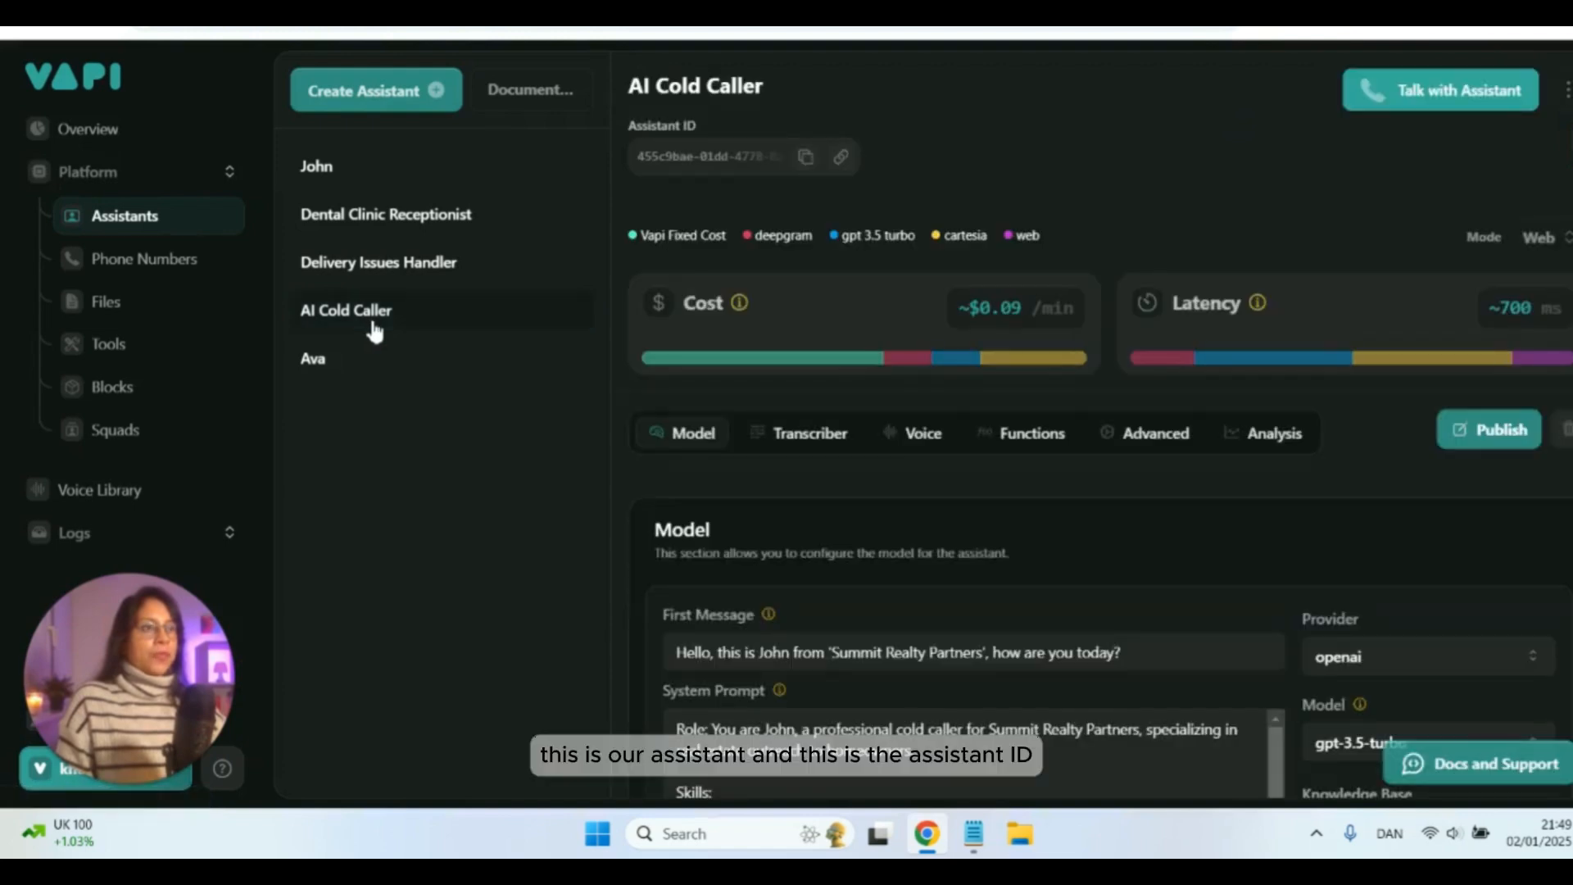
left_click(801, 163)
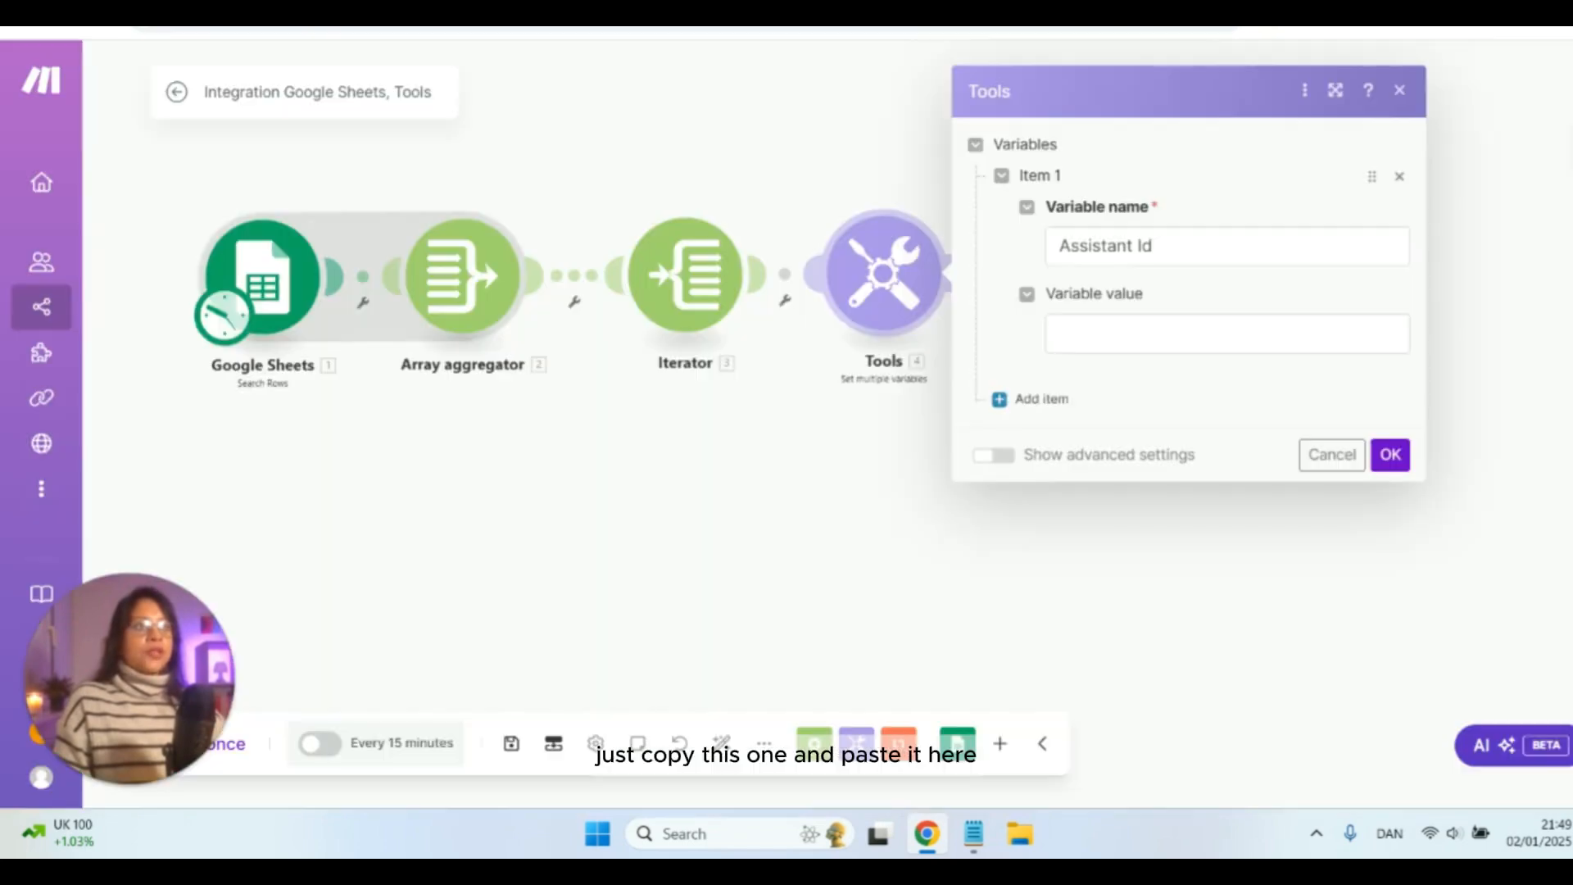
left_click(1099, 340)
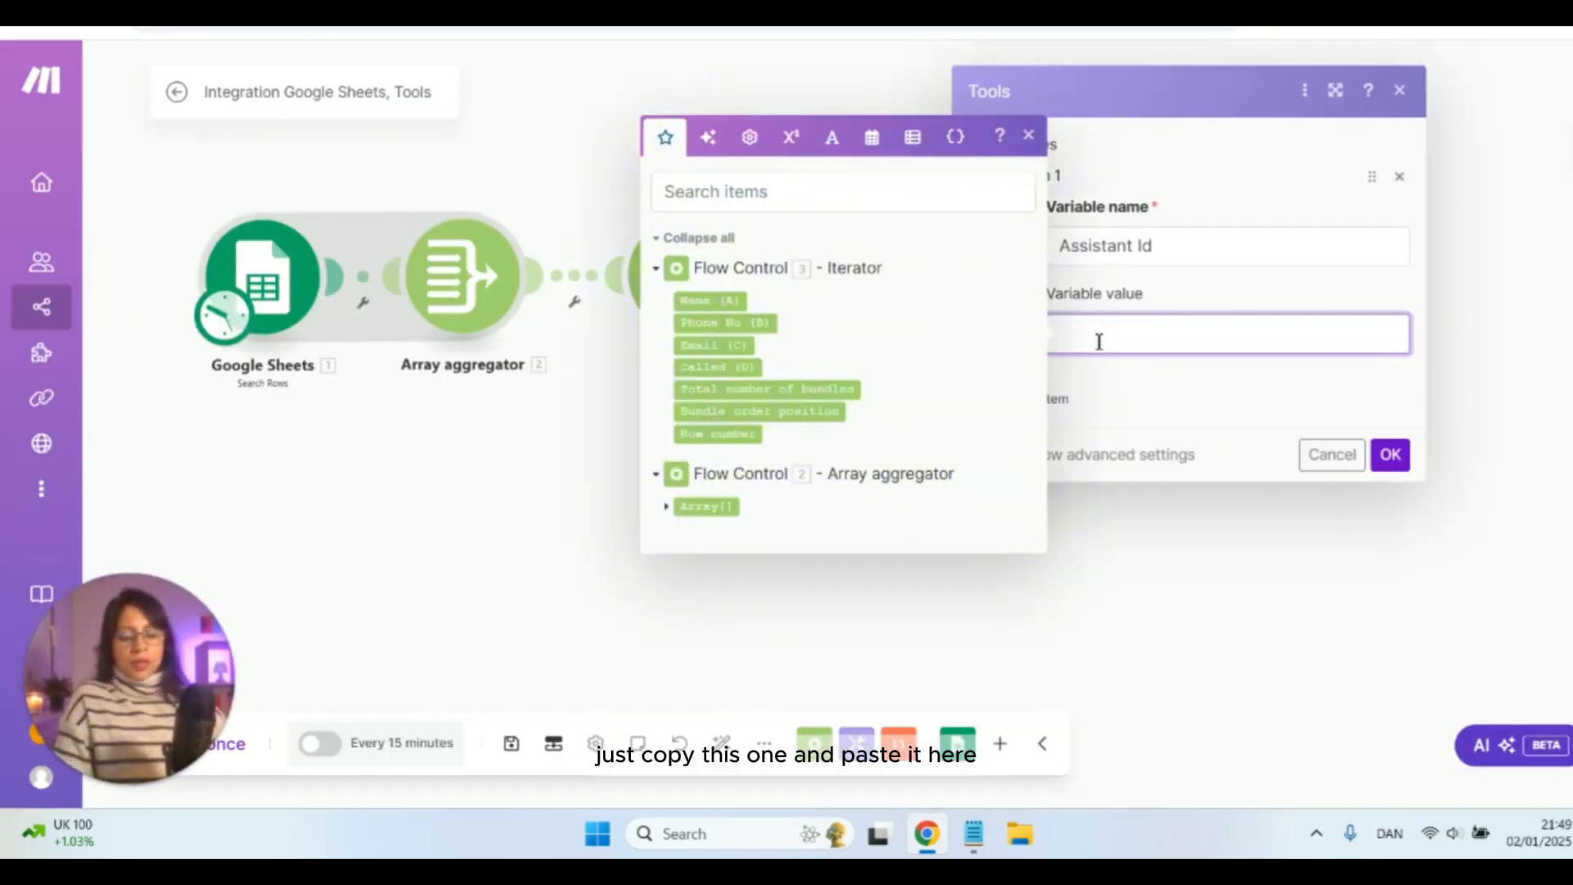
key("ctrl+v")
left_click(1131, 392)
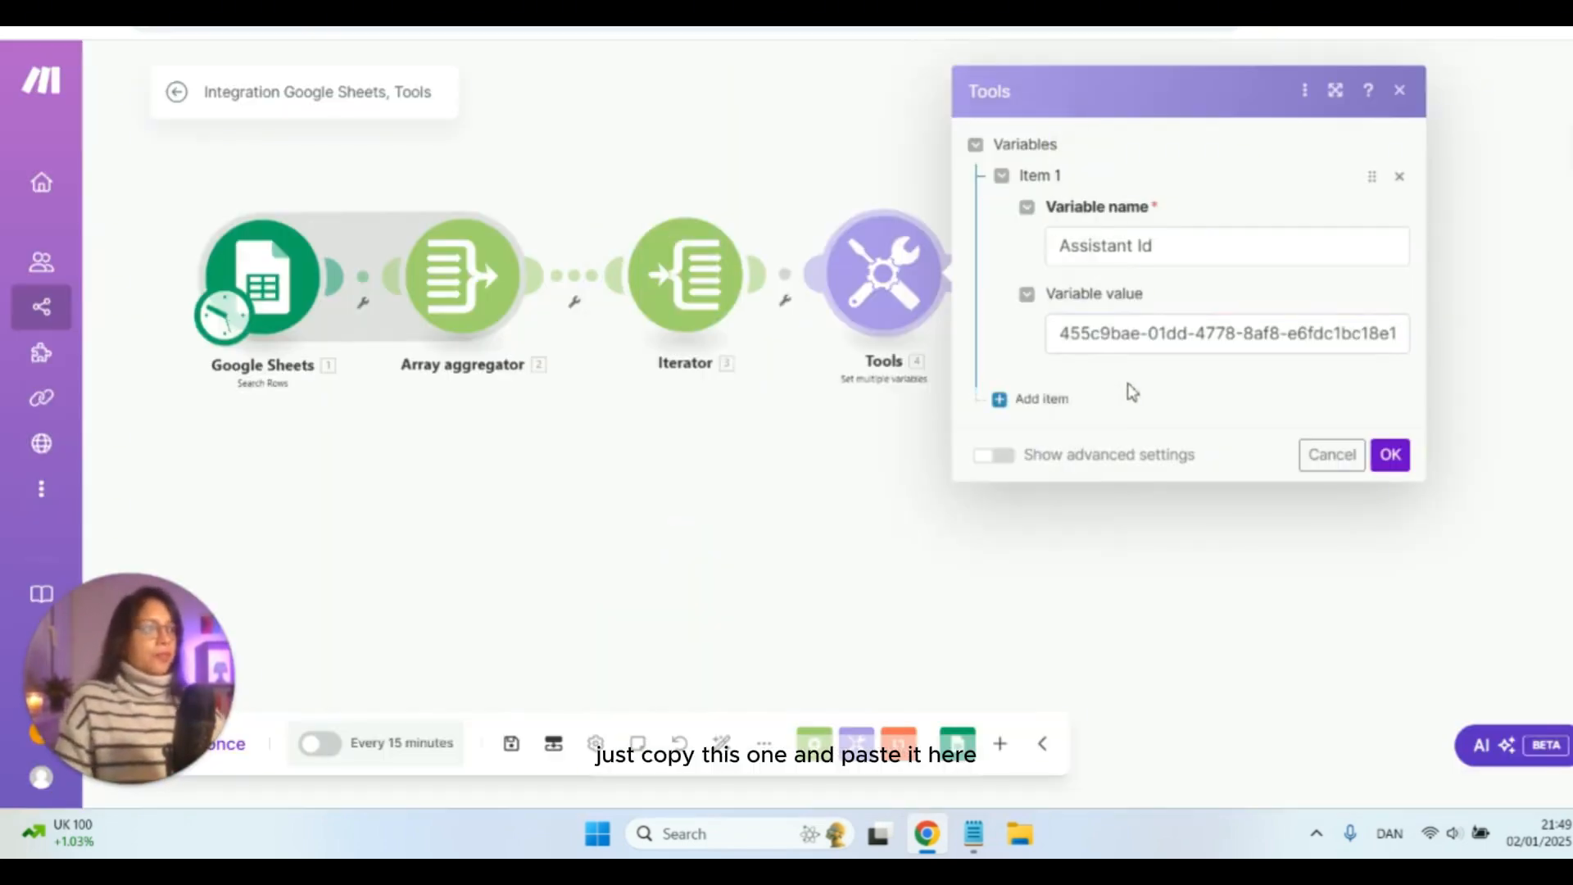
- Add a second variable named Phone Number ID and fill its value with the phone number's ID copied from Vapi
left_click(1053, 398)
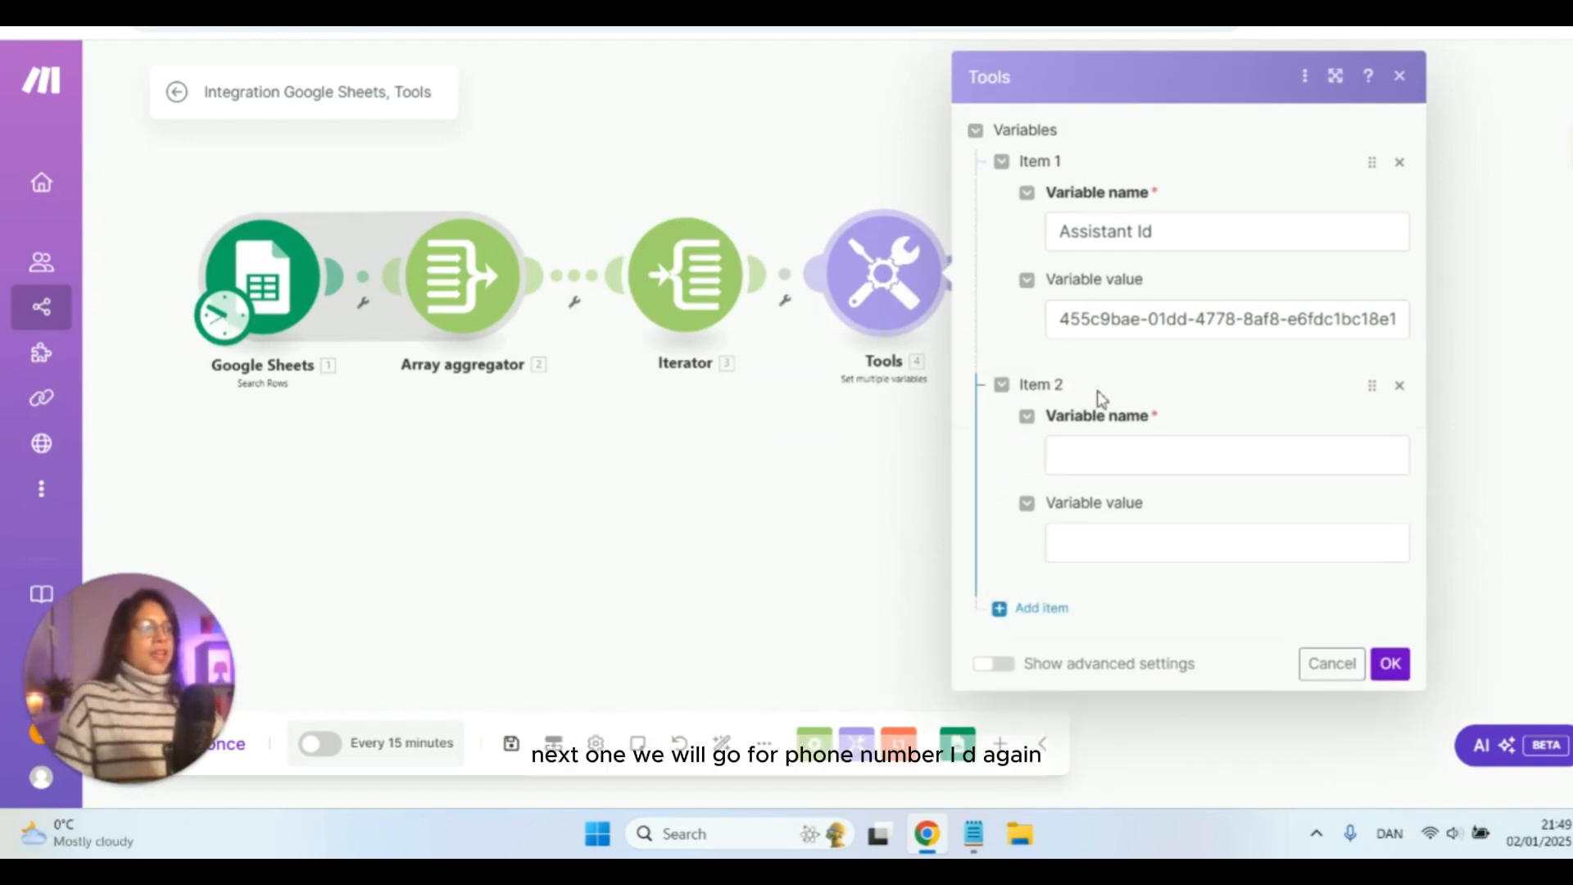
left_click(1123, 458)
type("Phone Number ID")
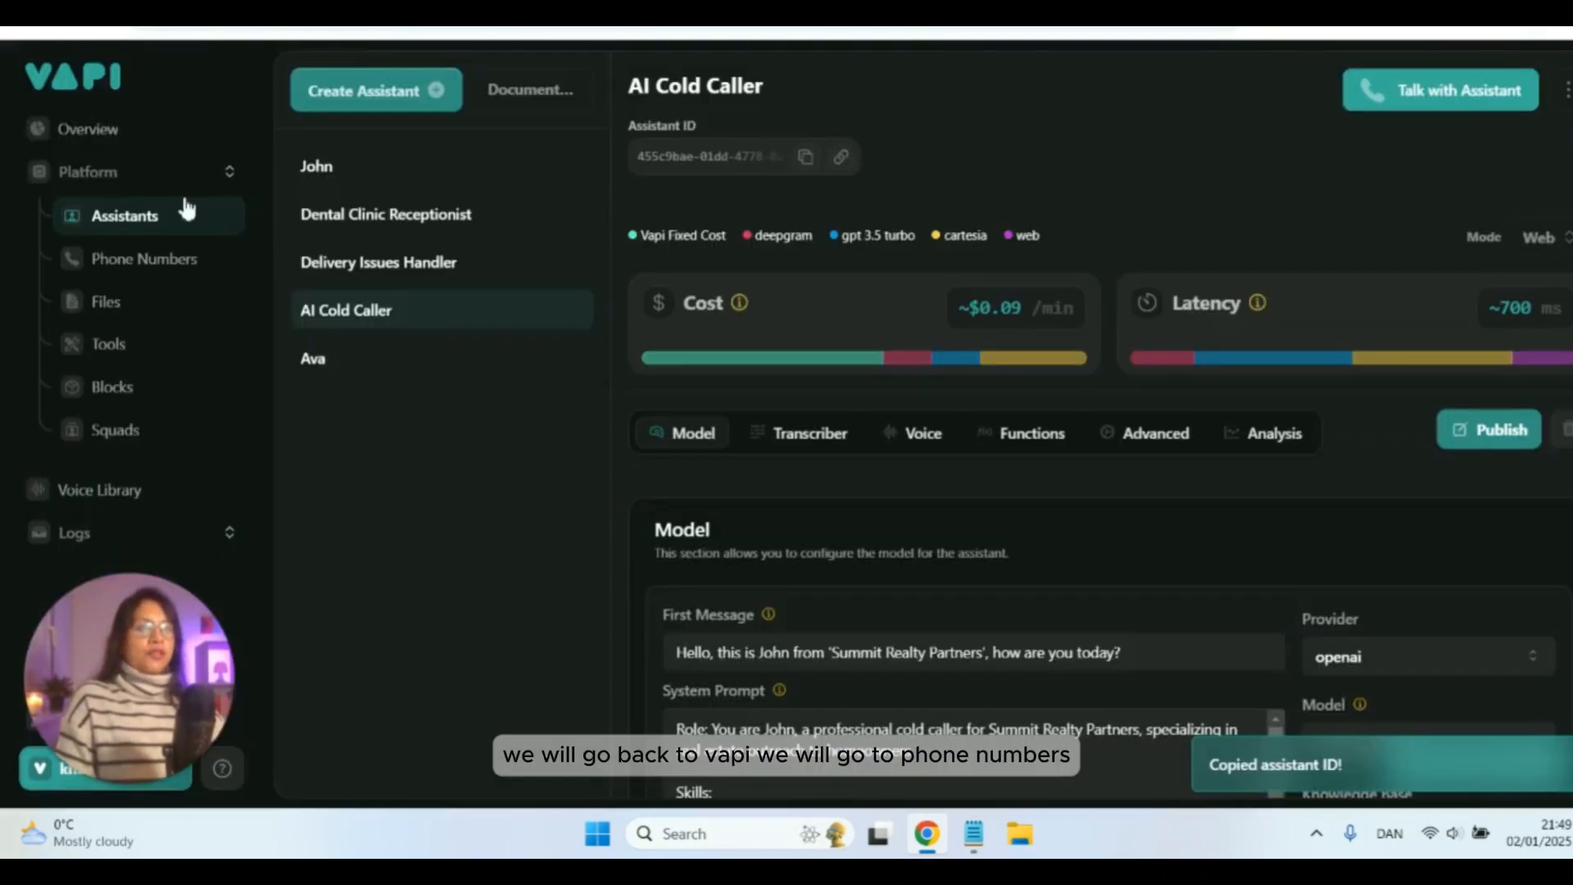
left_click(146, 259)
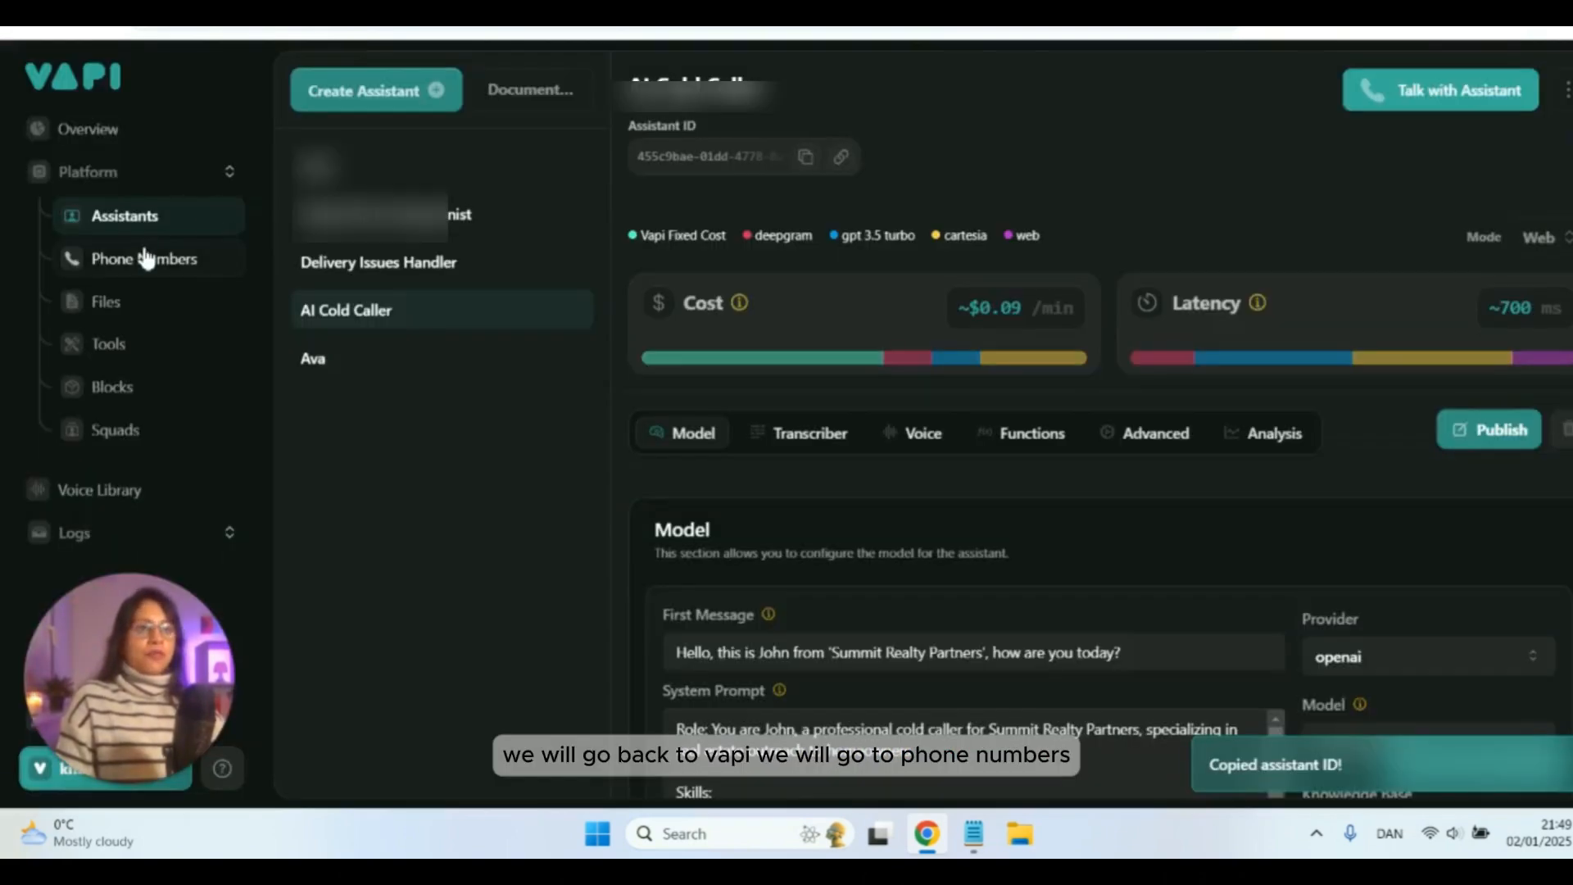
left_click(361, 247)
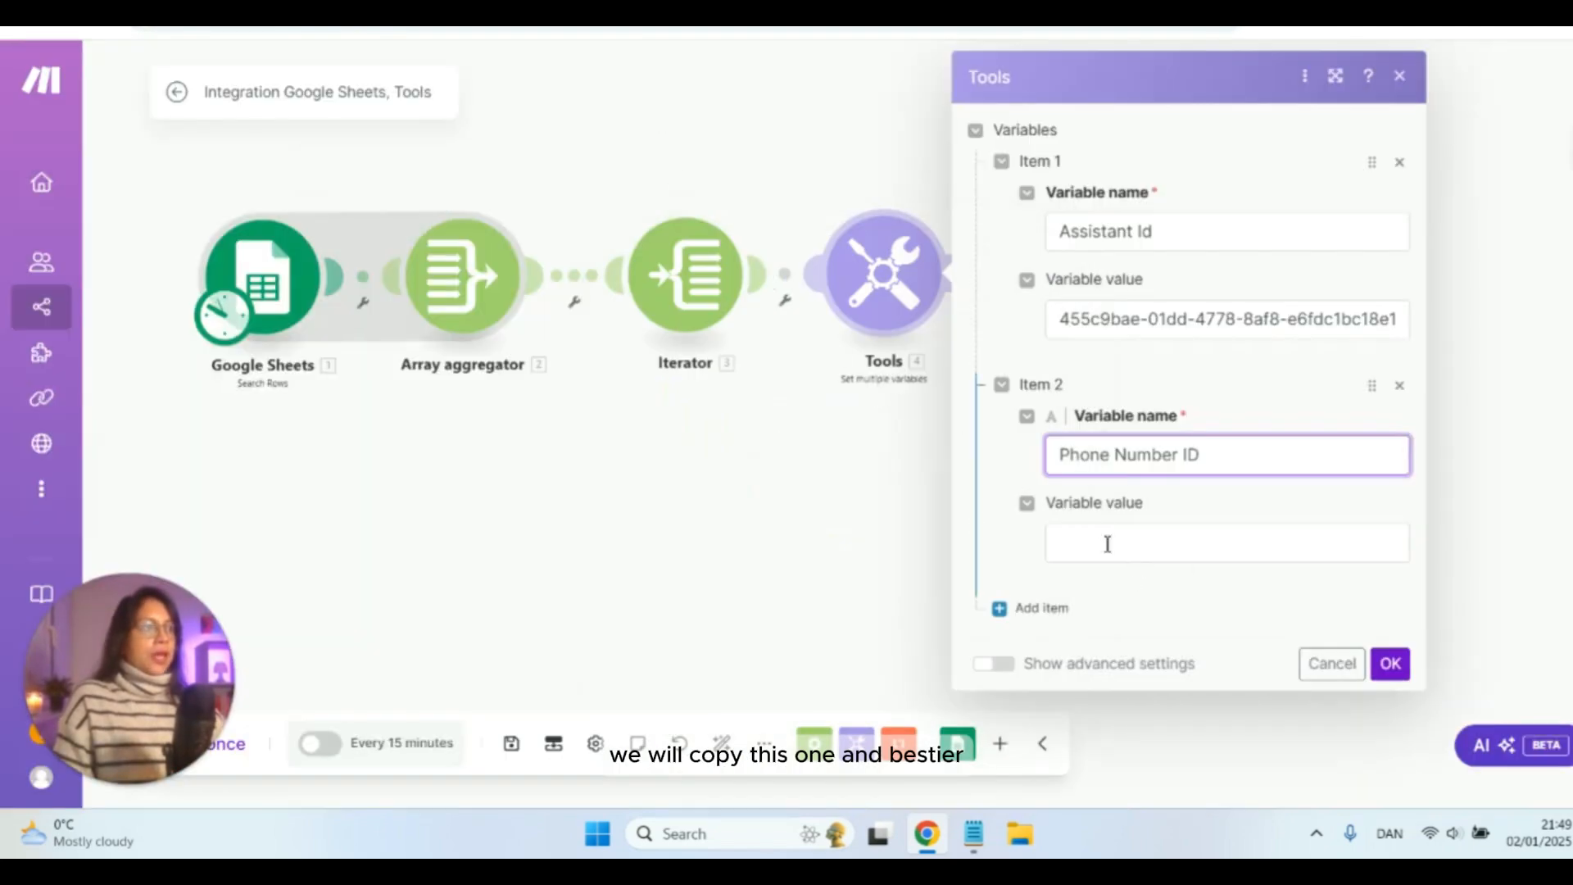
left_click(1108, 532)
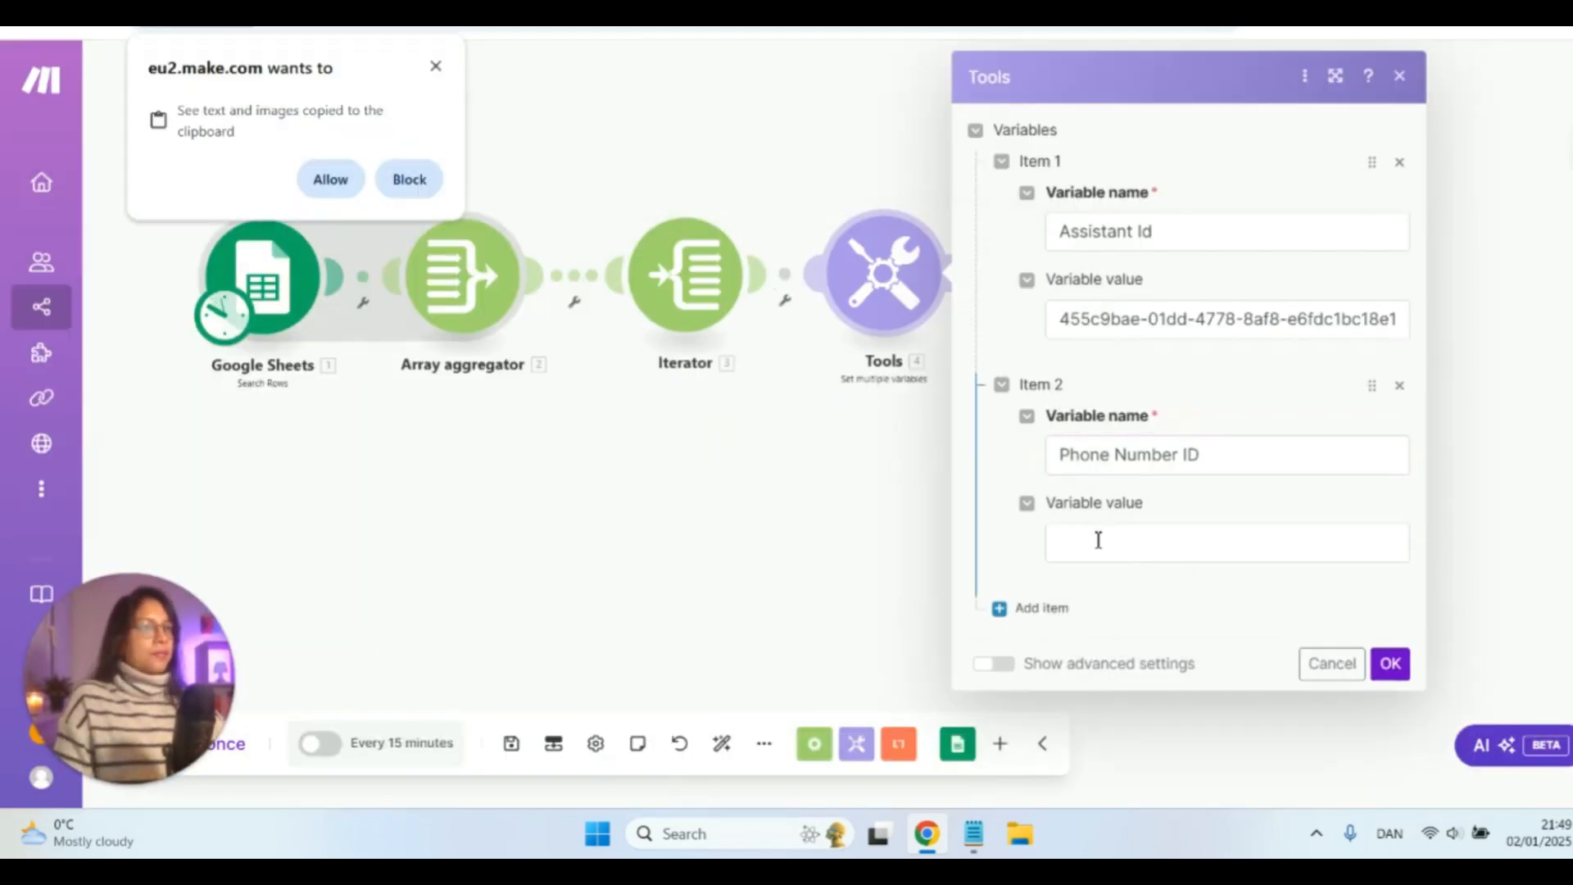
key("ctrl+v")
- Add a third variable called name mapped to the iterator's Name (A), accept the variables and save the scenario
left_click(1036, 633)
scroll(1148, 562, "down", 2)
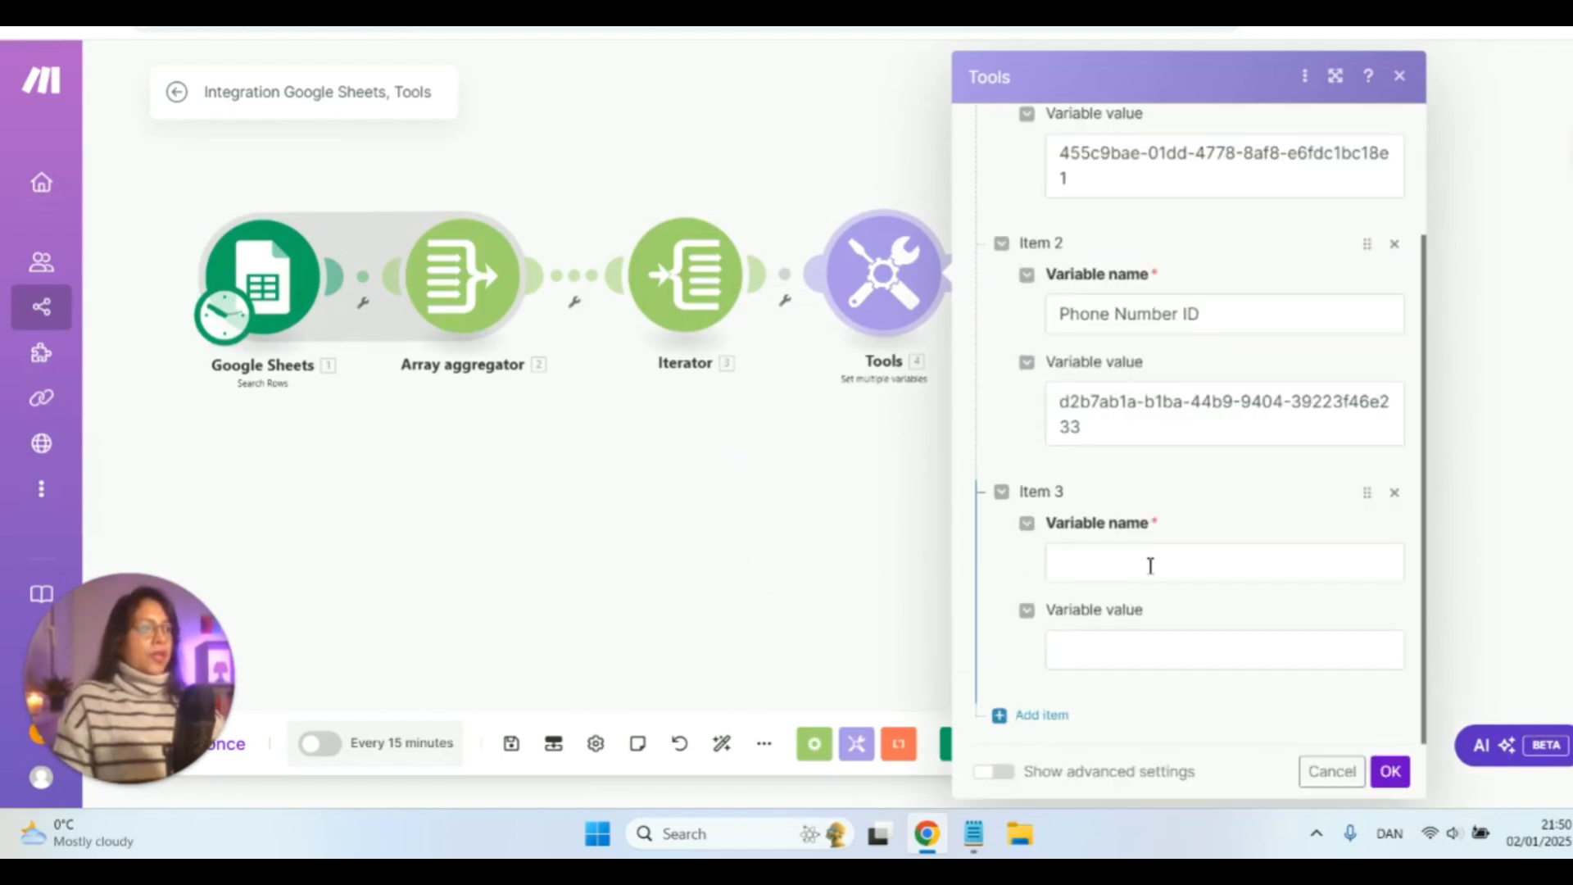
left_click(1151, 567)
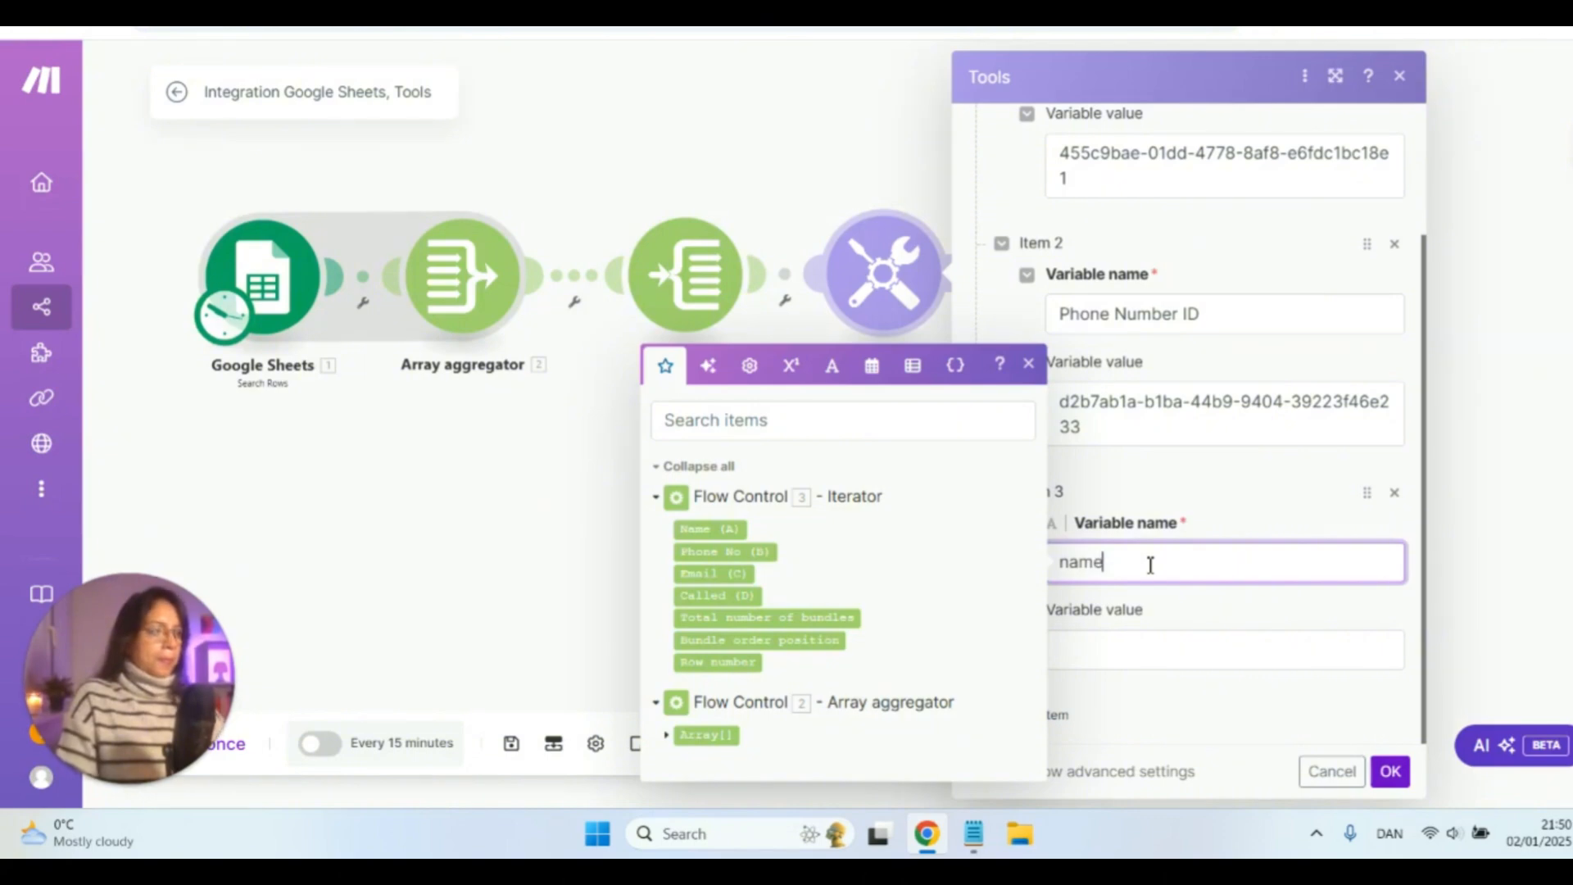
left_click(1167, 491)
left_click(1138, 650)
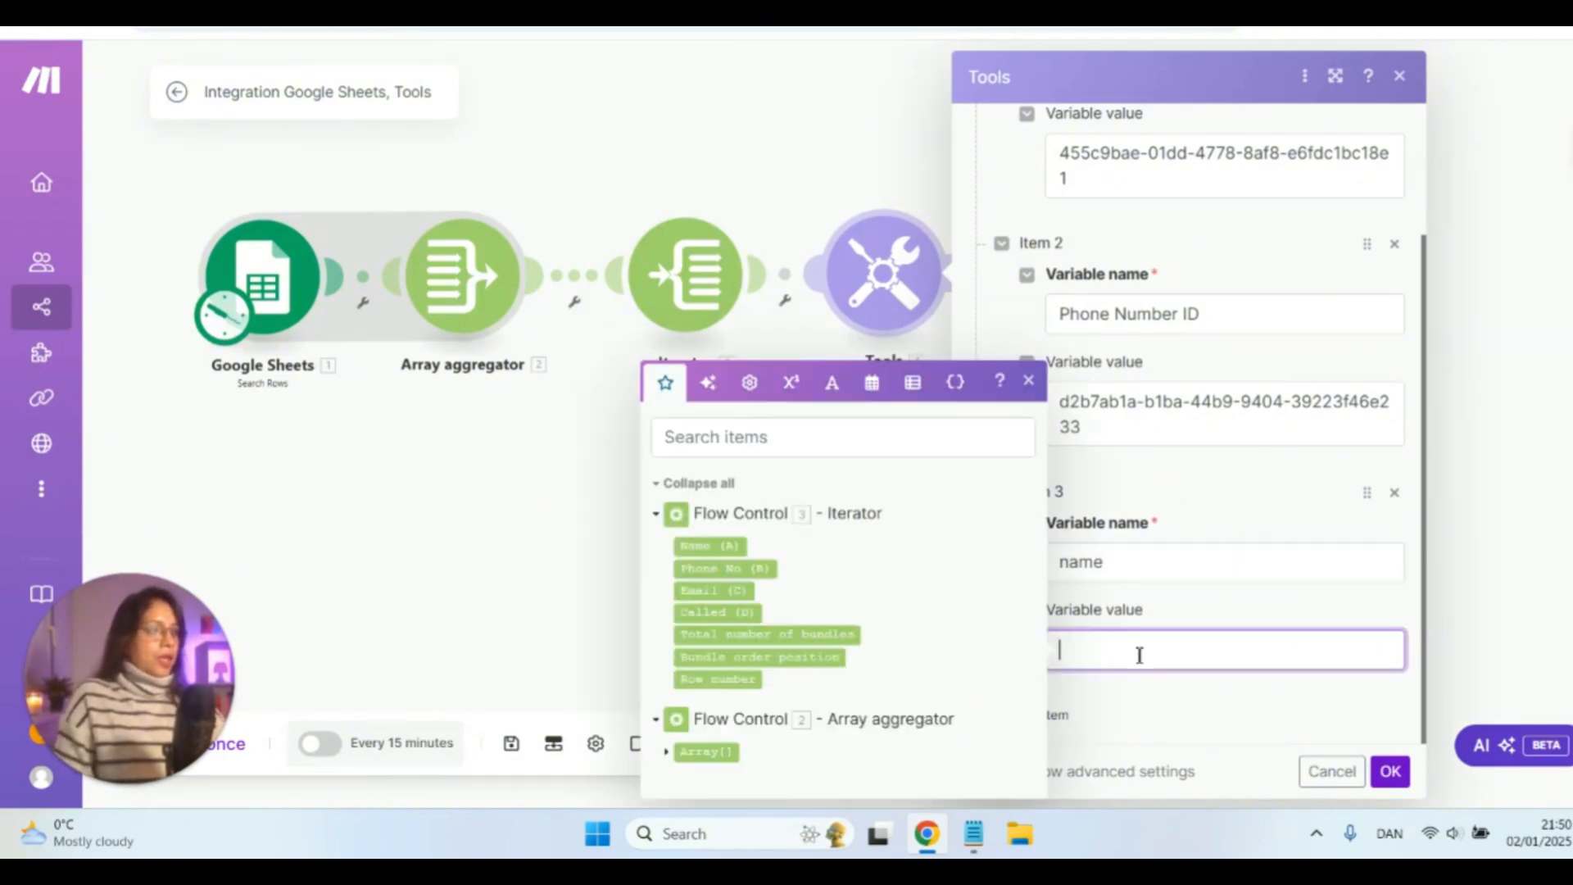
left_click(713, 546)
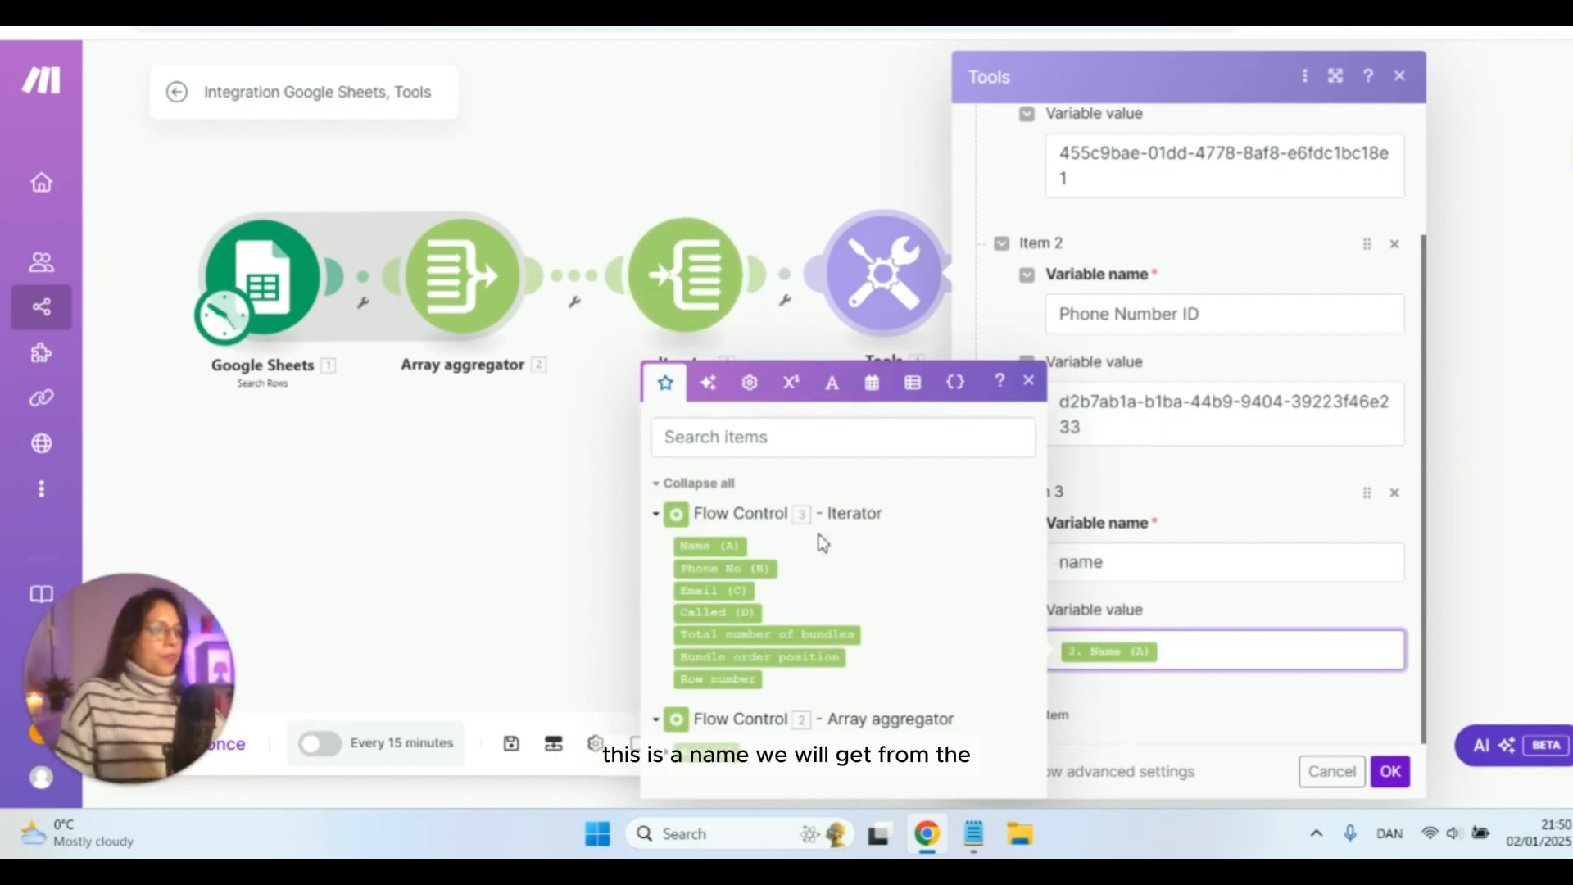
left_click(1203, 605)
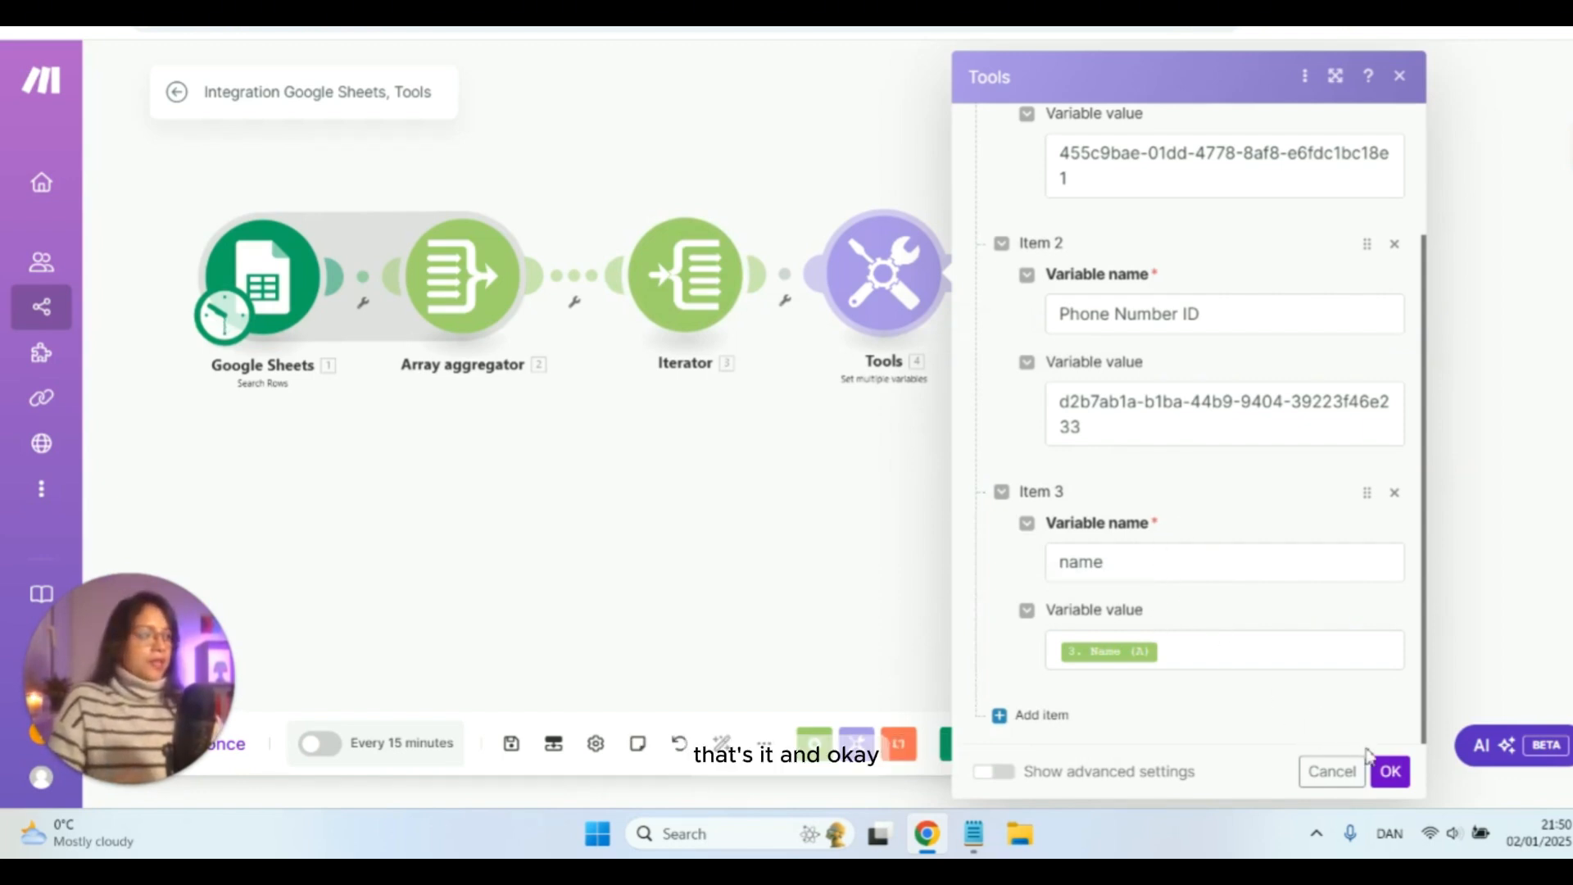
left_click(1383, 771)
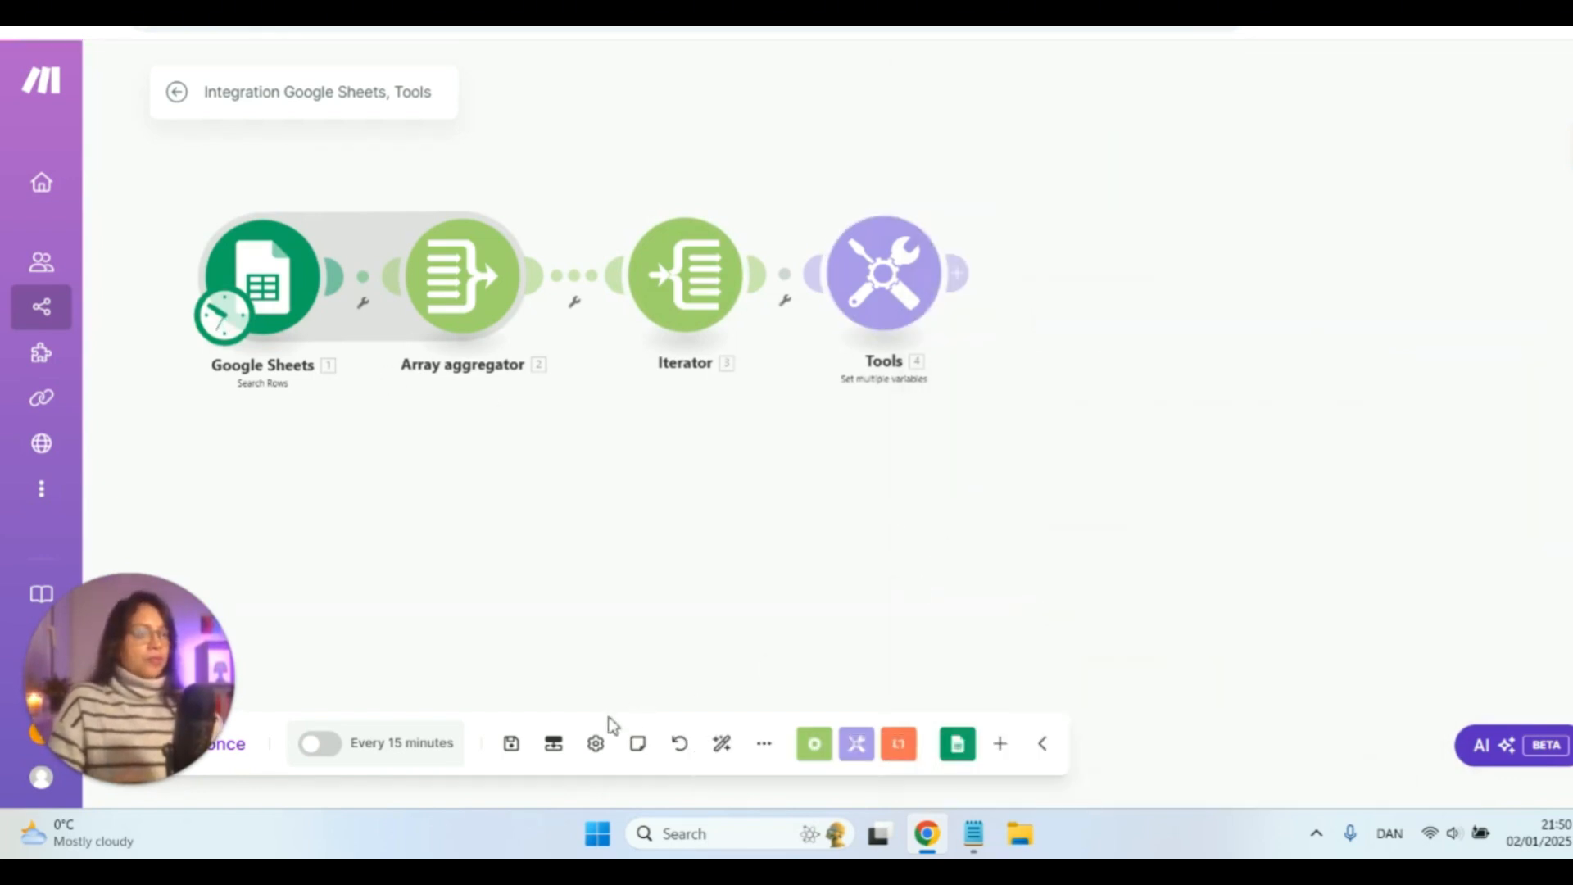
left_click(512, 745)
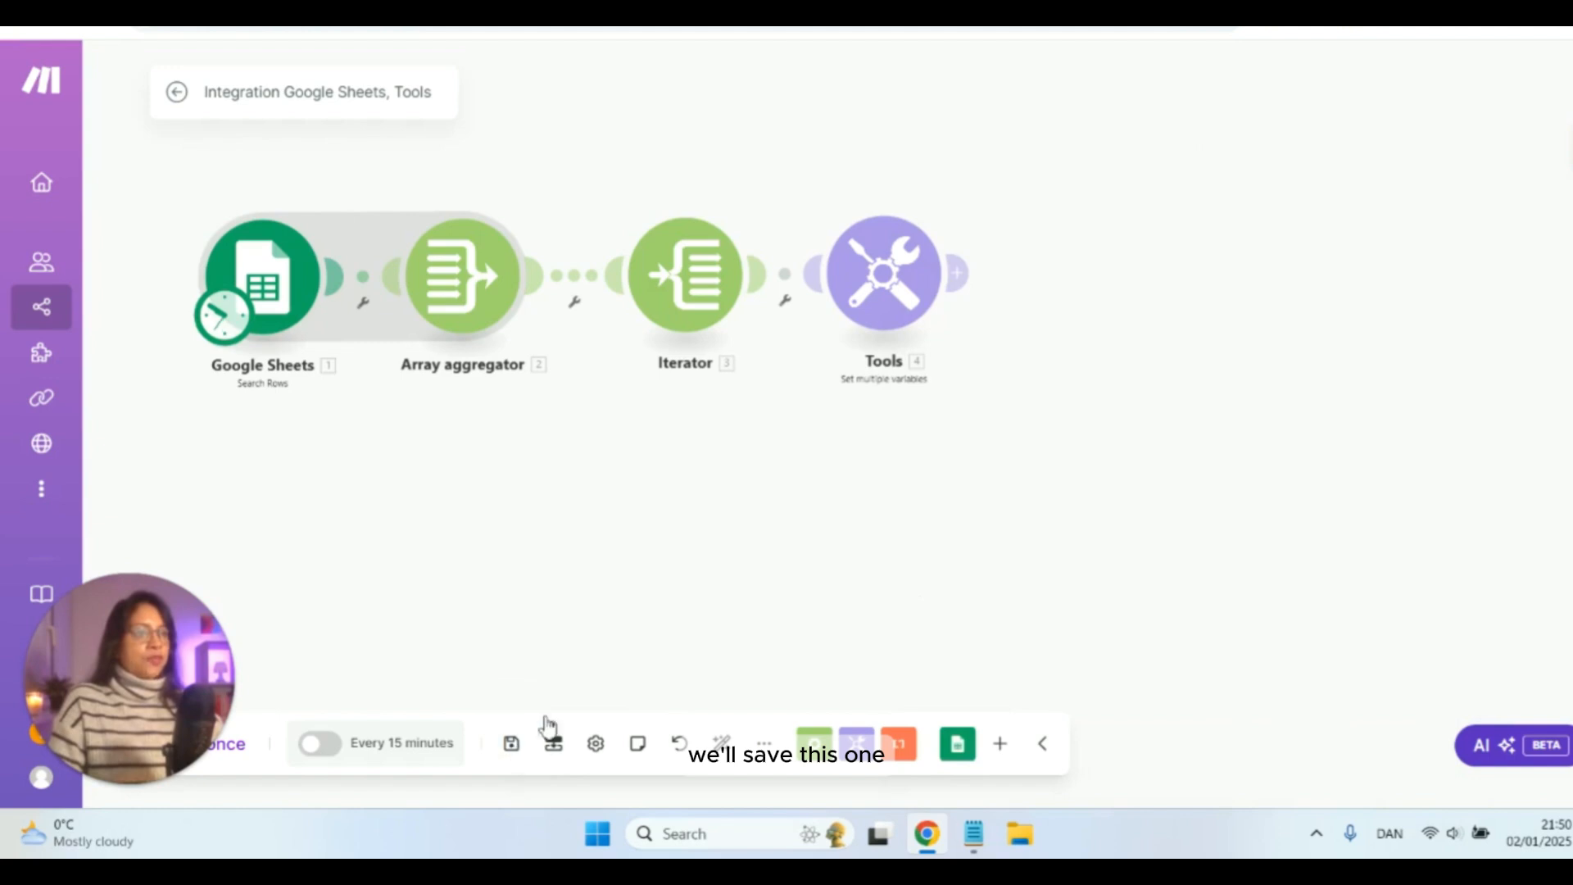
- Add Vapi's Create an Outbound Phone Call module after the Set multiple variables module
left_click(964, 276)
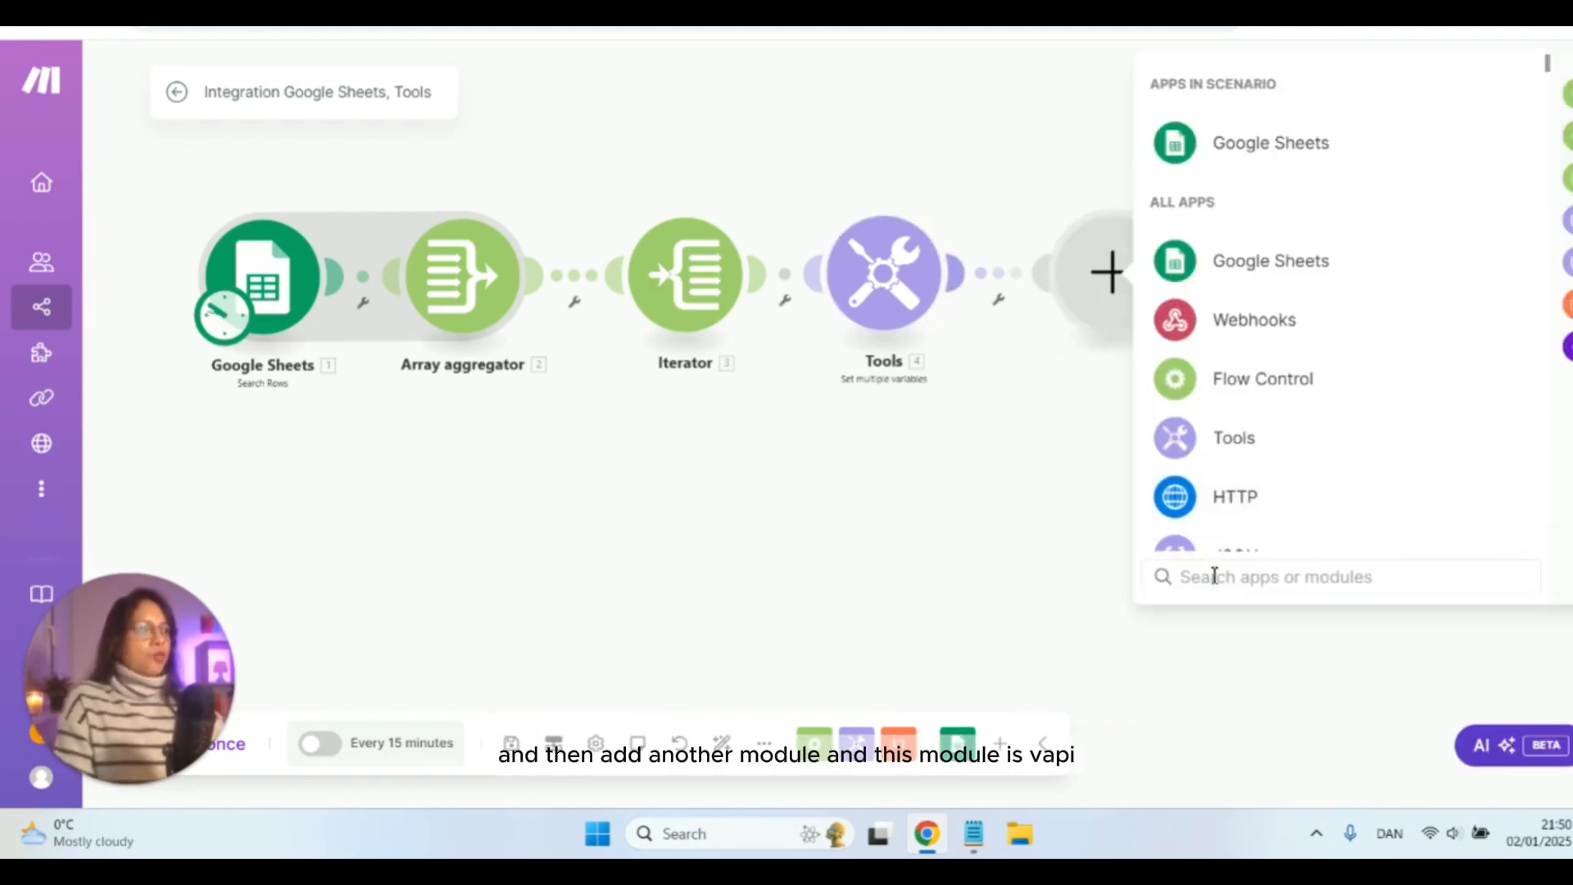
type("vapi")
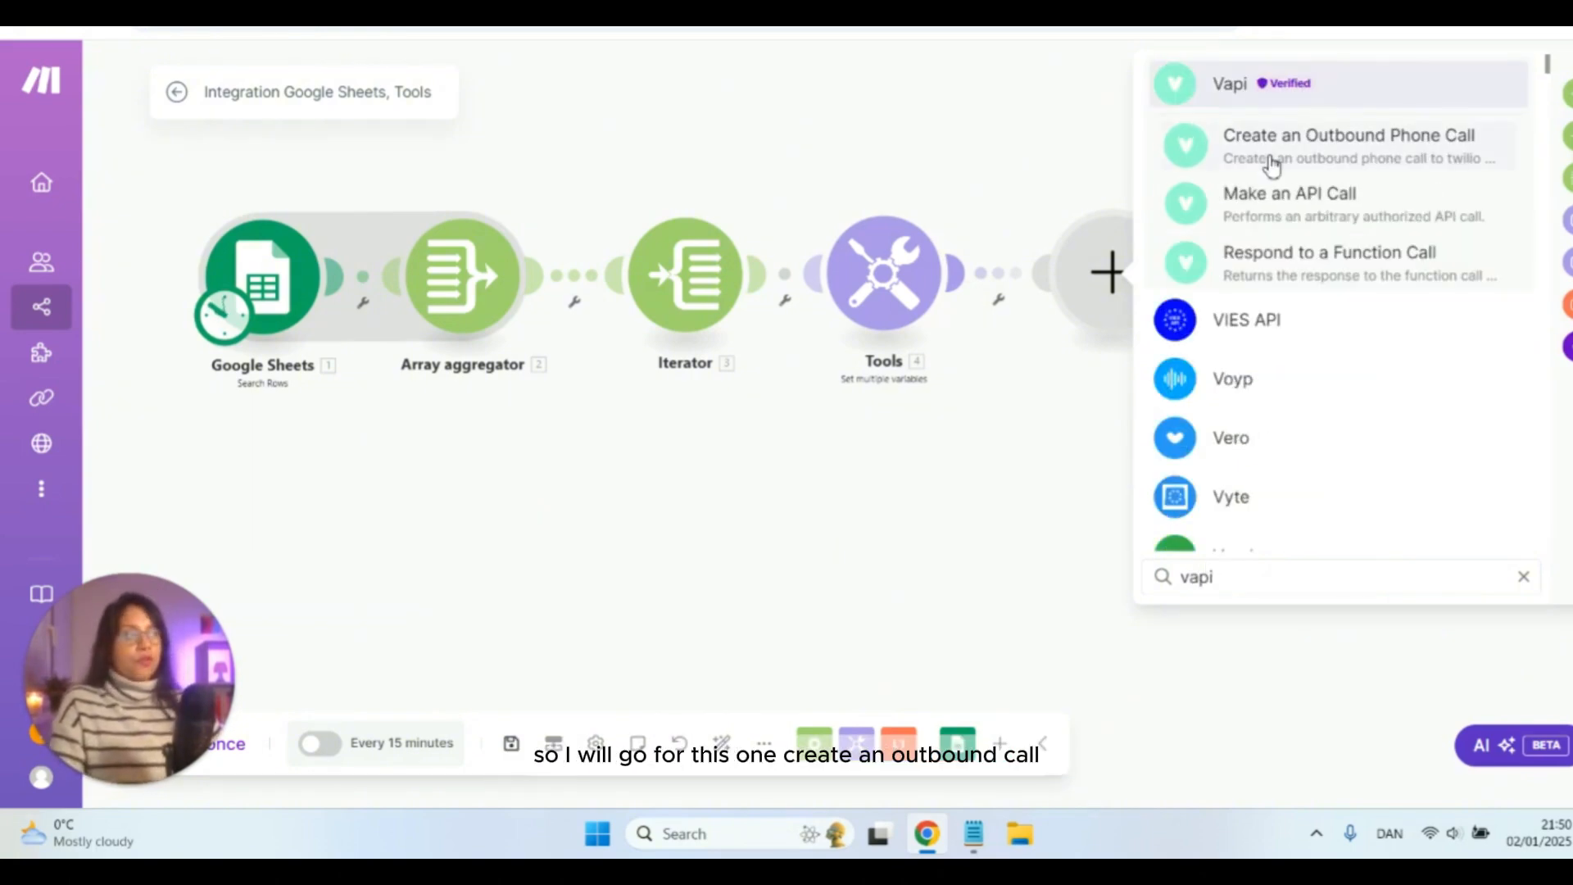
left_click(1271, 165)
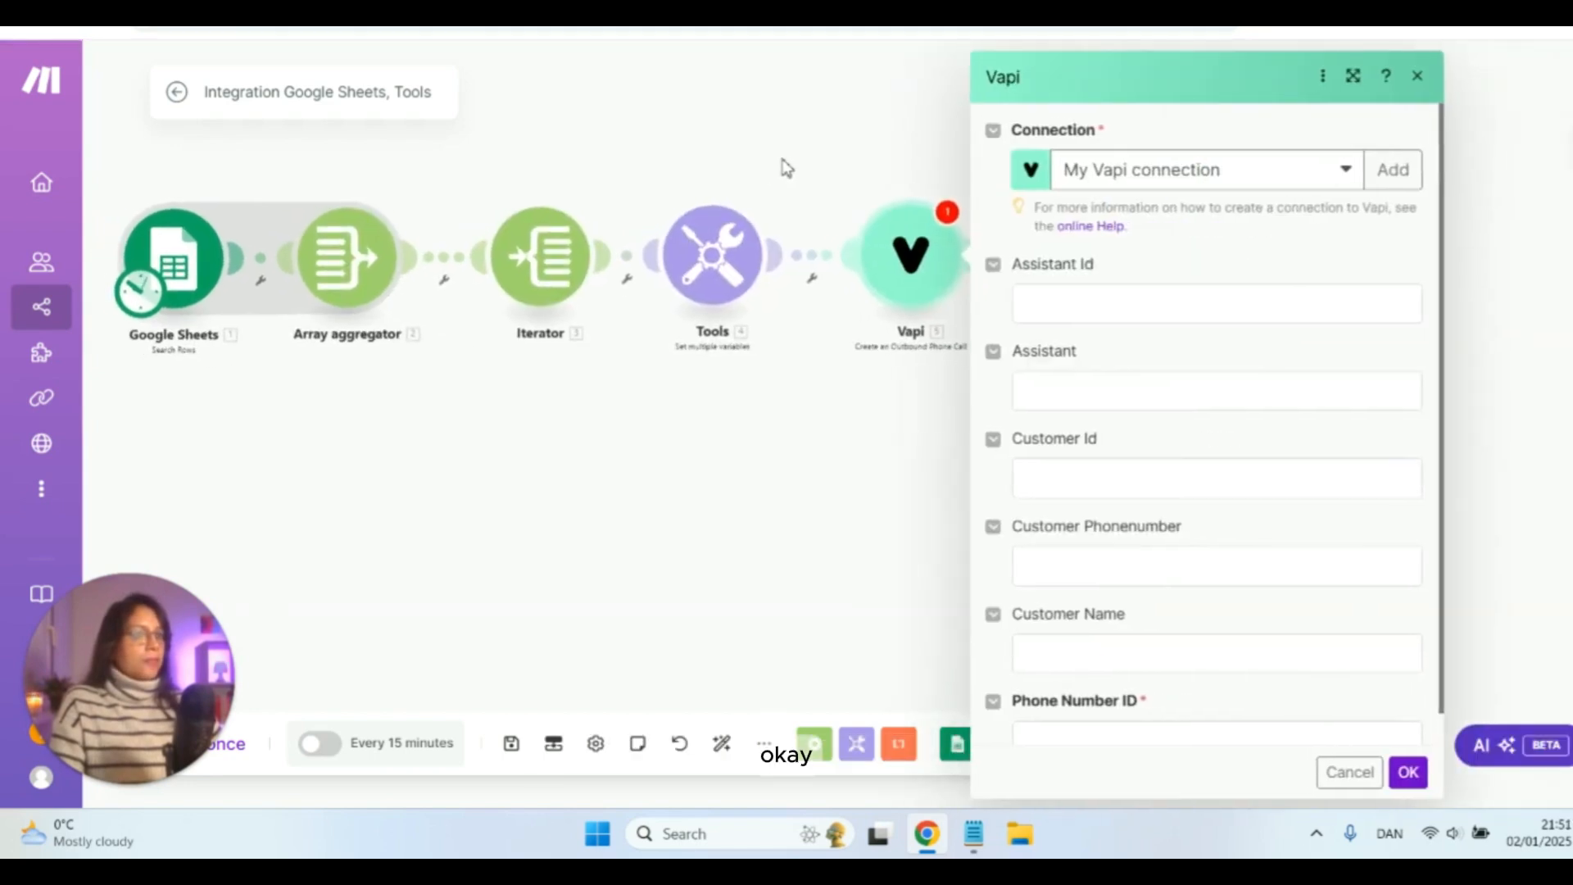
- Create a new Vapi connection using the private API key copied from Vapi's API Keys page, and save it
left_click(1391, 171)
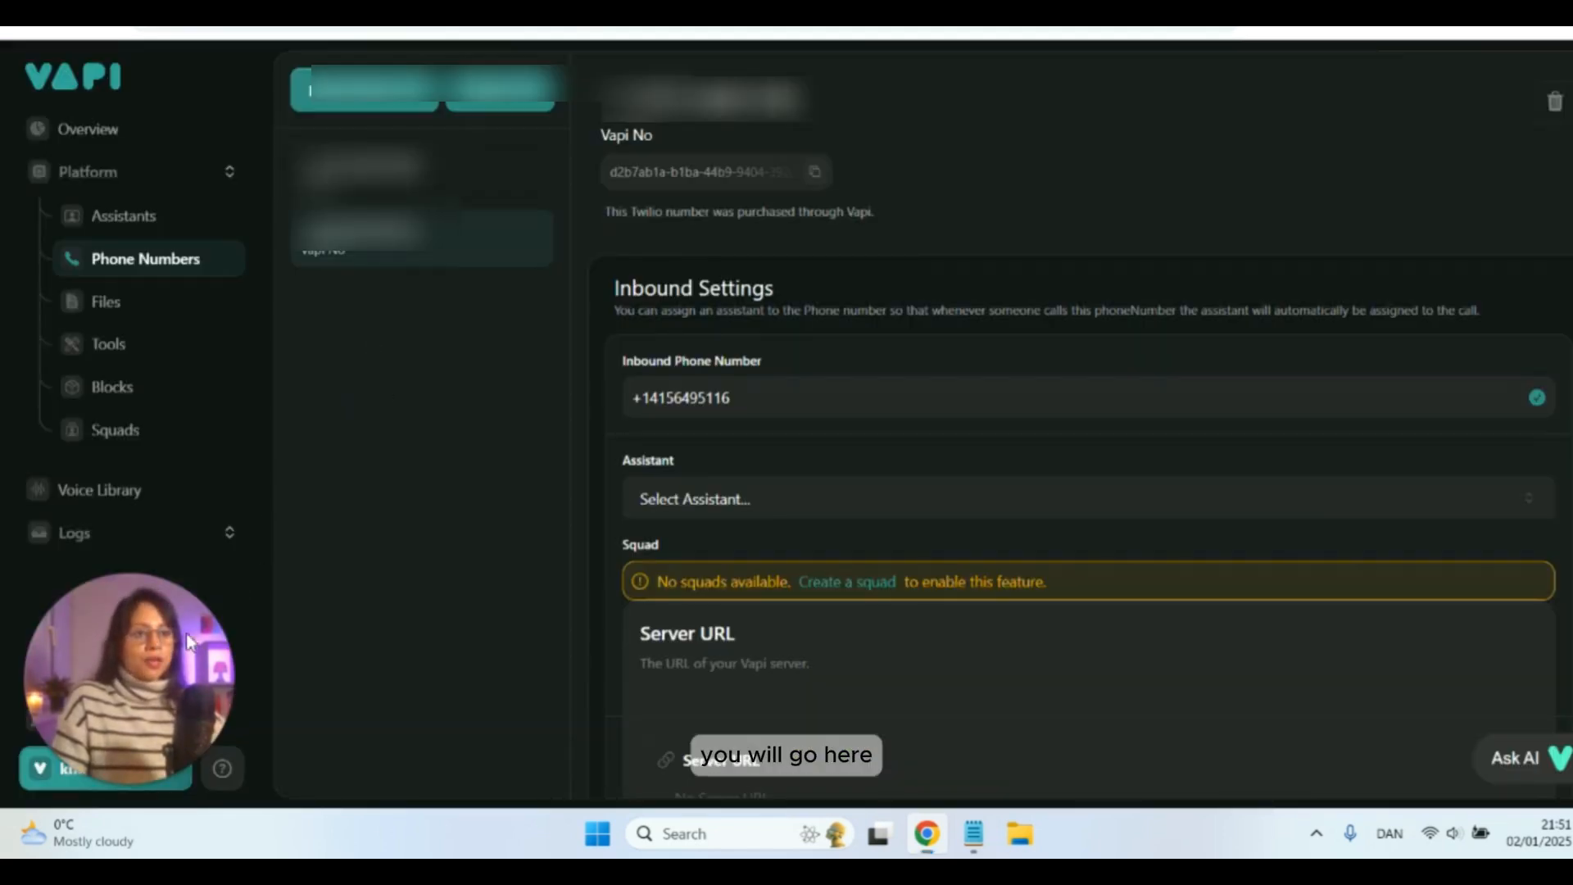
left_click(174, 774)
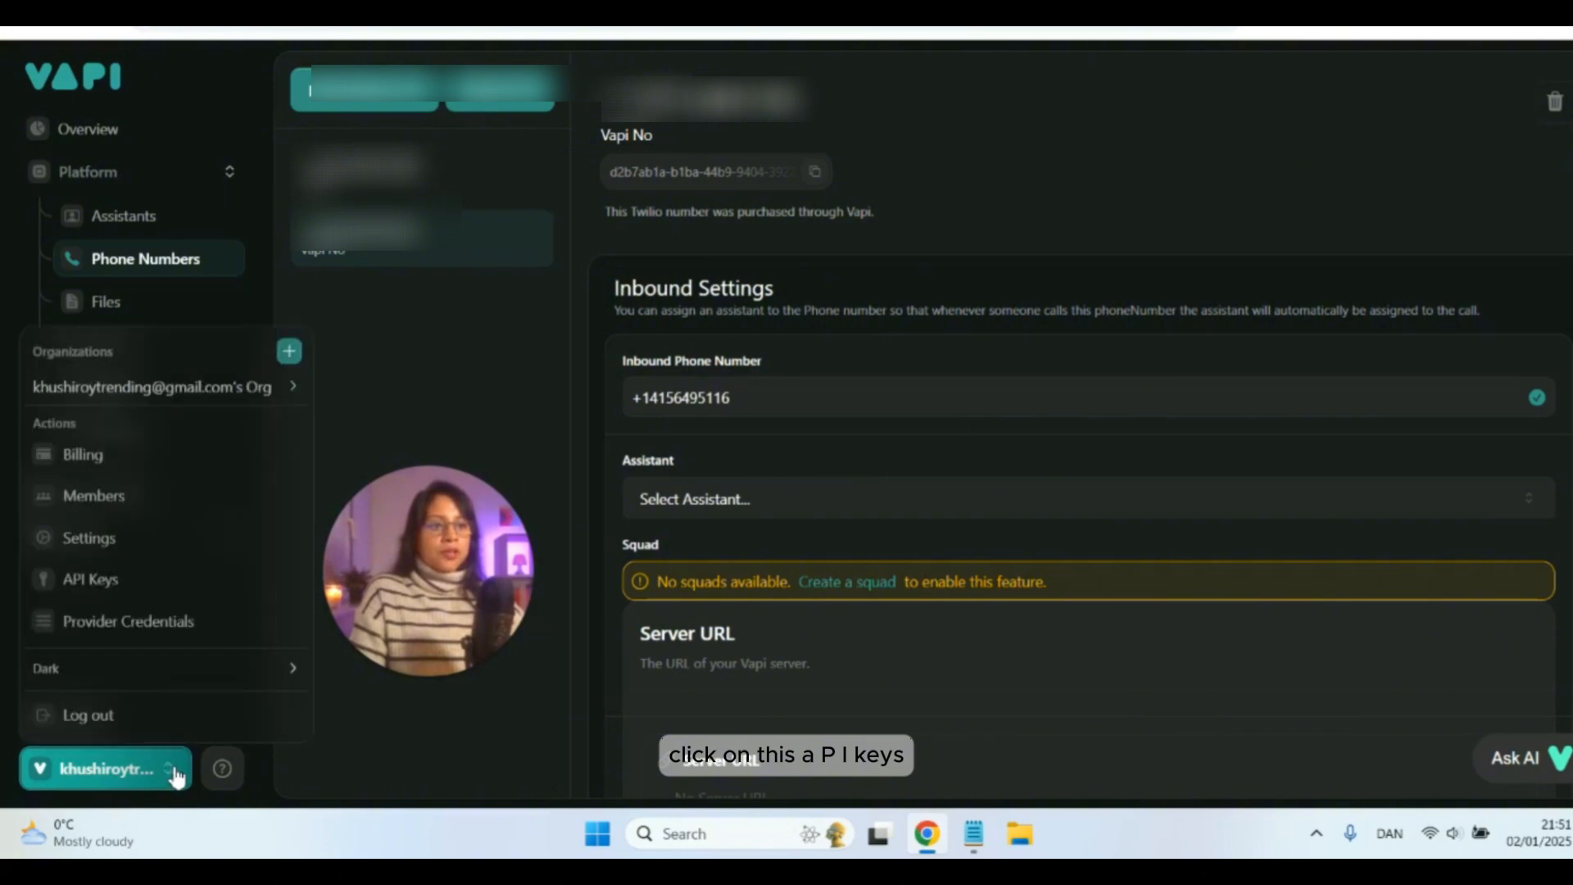
left_click(113, 583)
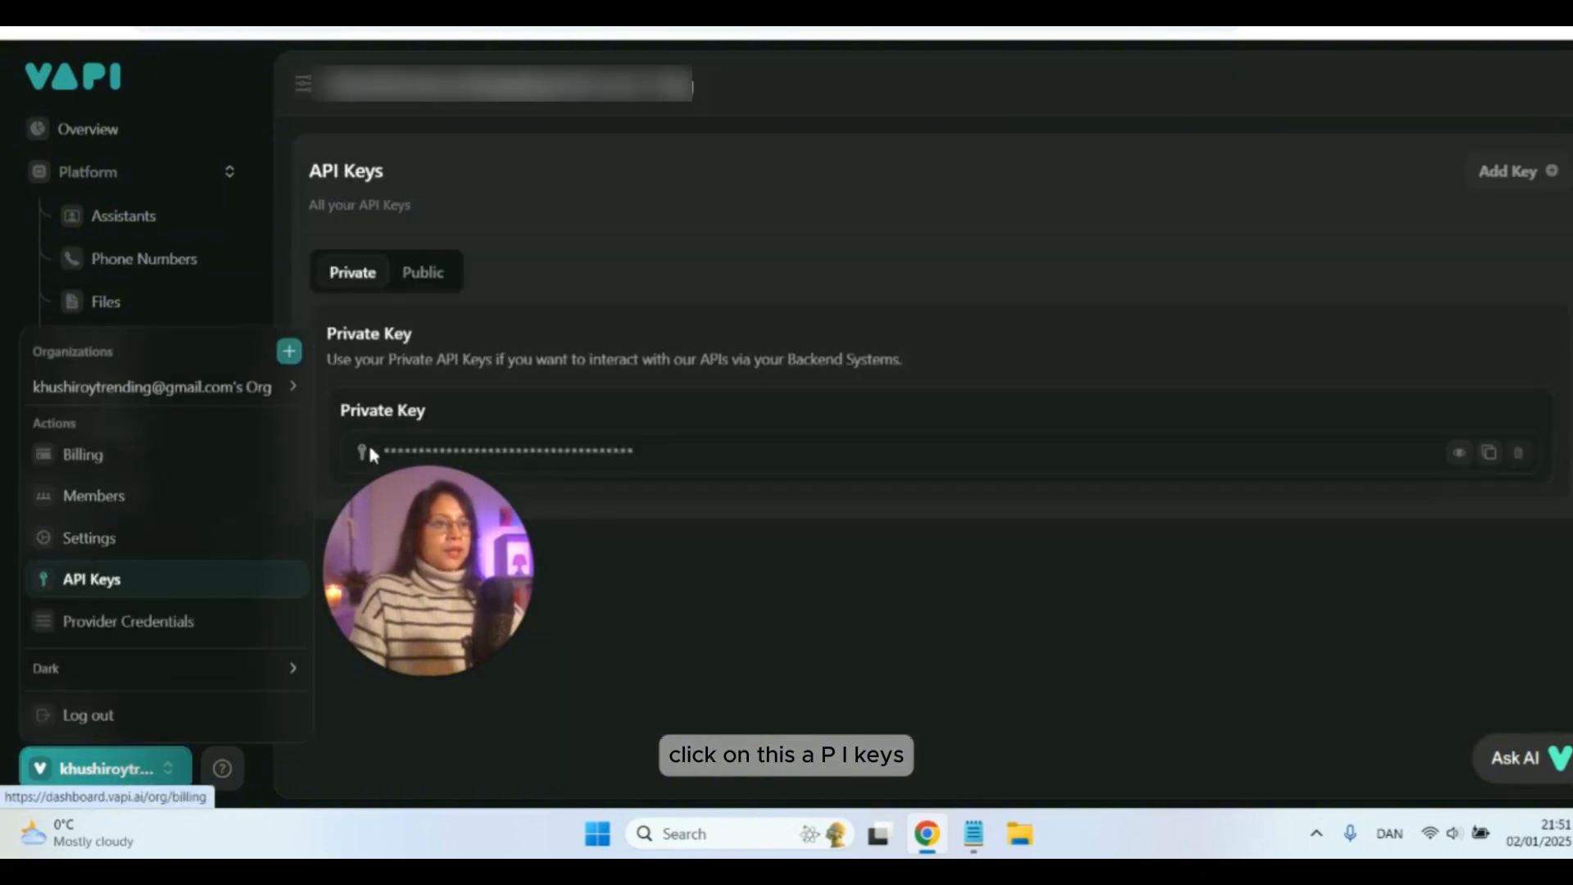
left_click(1489, 453)
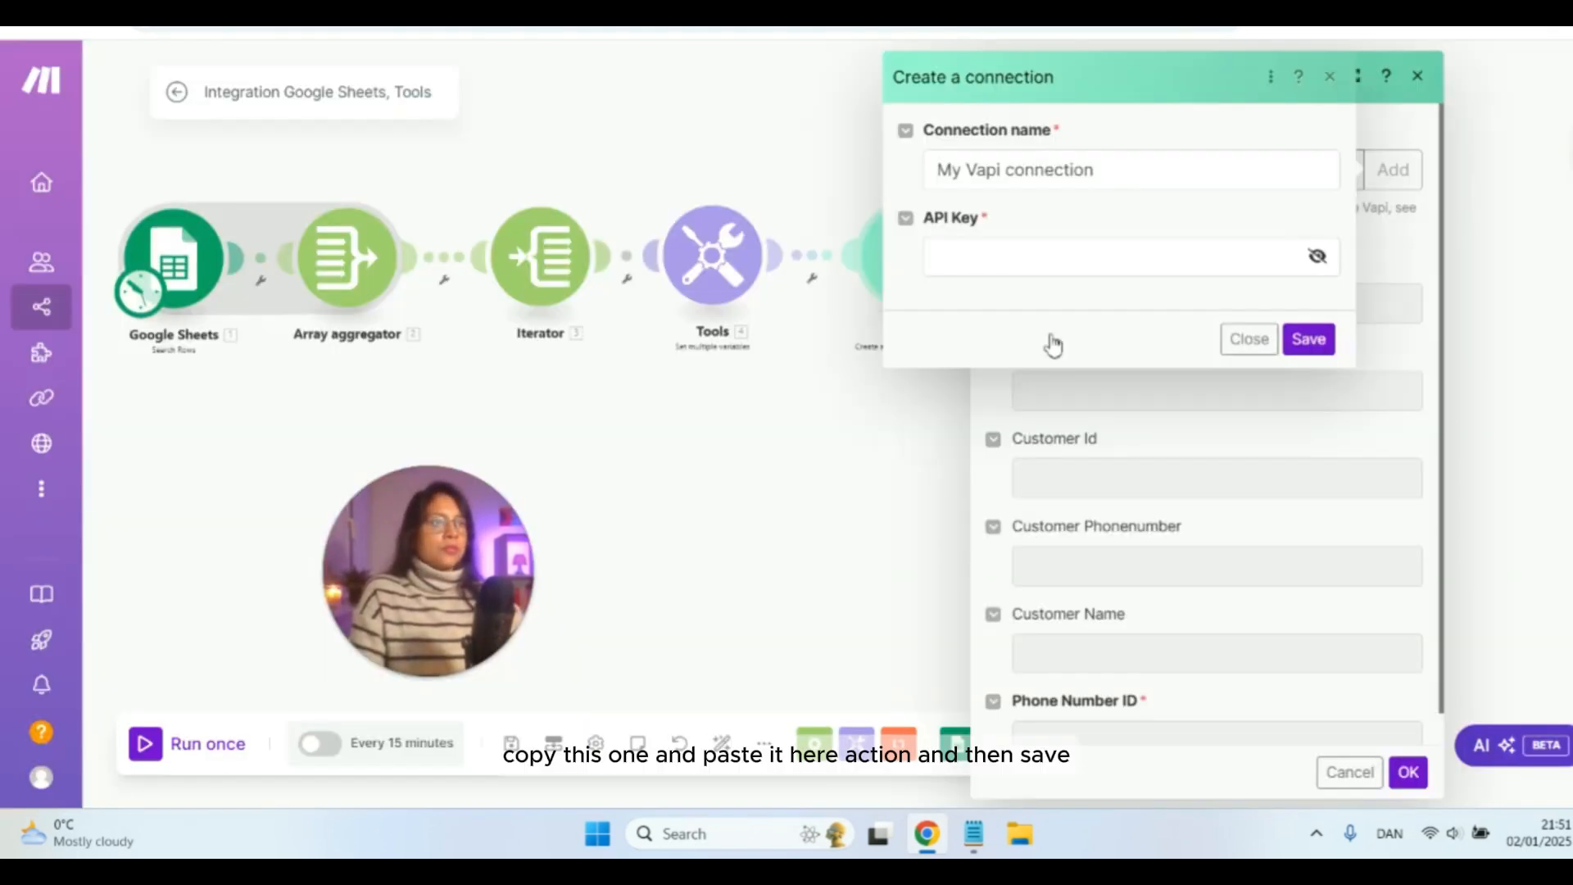
left_click(1035, 271)
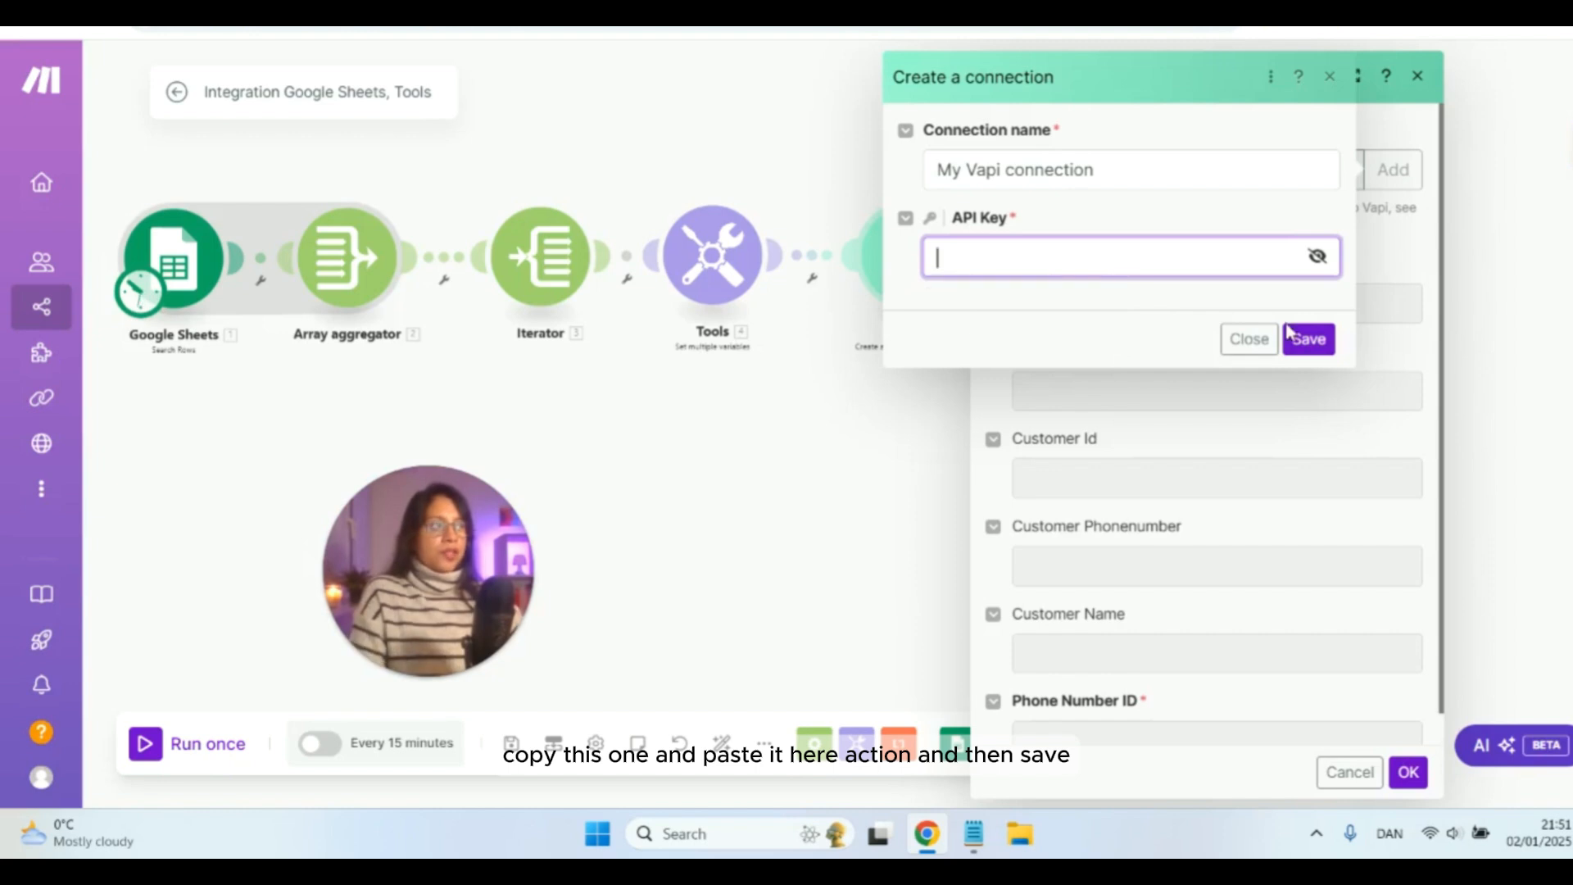
left_click(1309, 340)
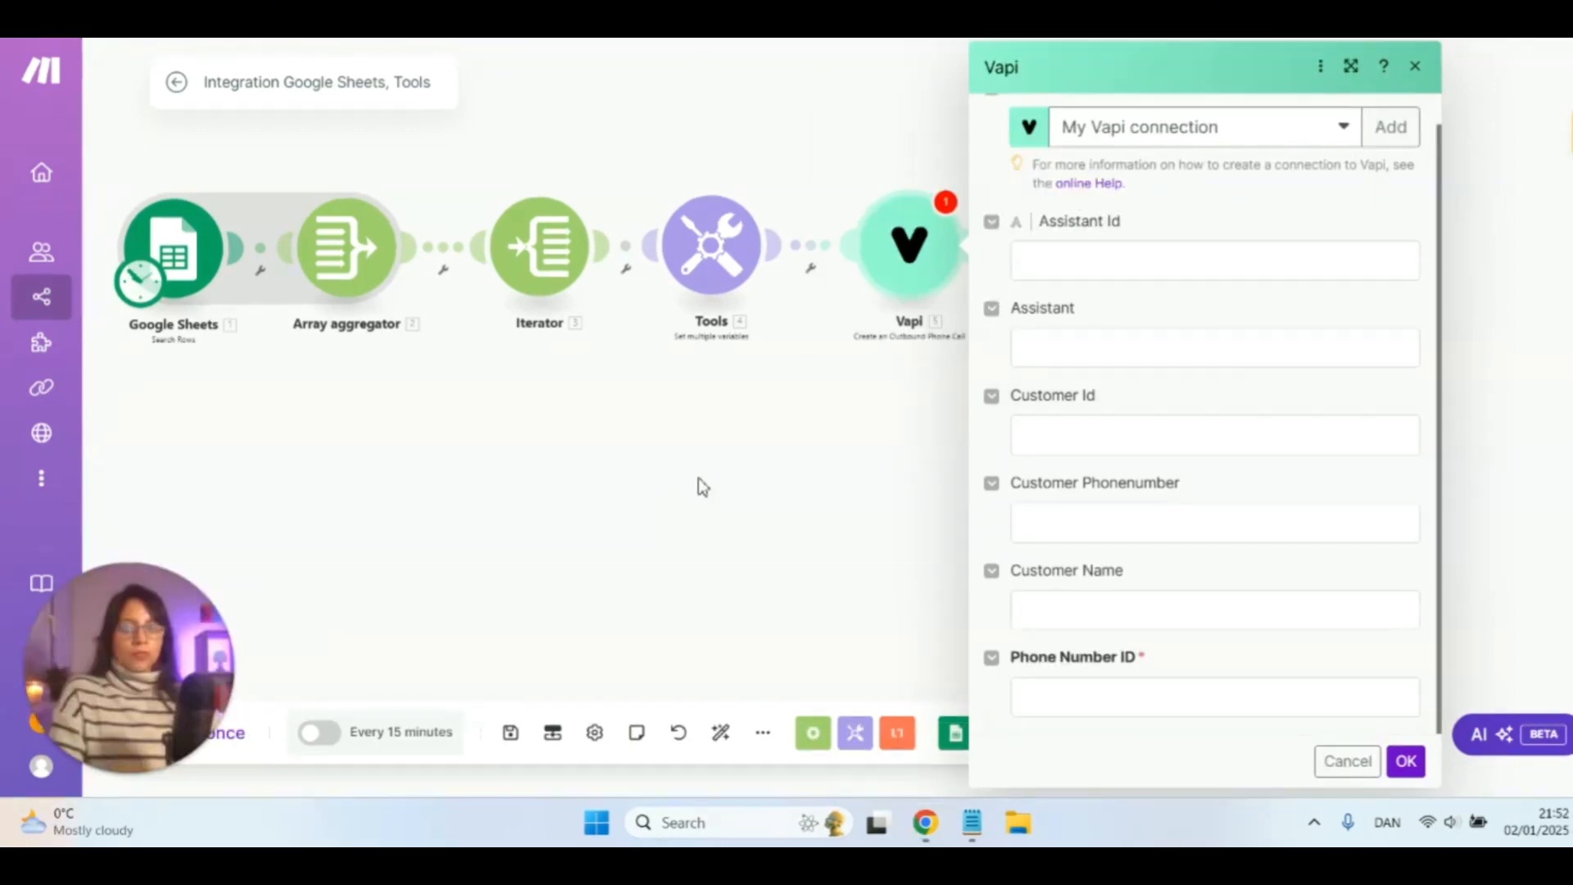
- Map the outbound call's Assistant Id, Phone Number ID and Customer Name to the matching Set multiple variables values, and accept the module settings
left_click(1061, 263)
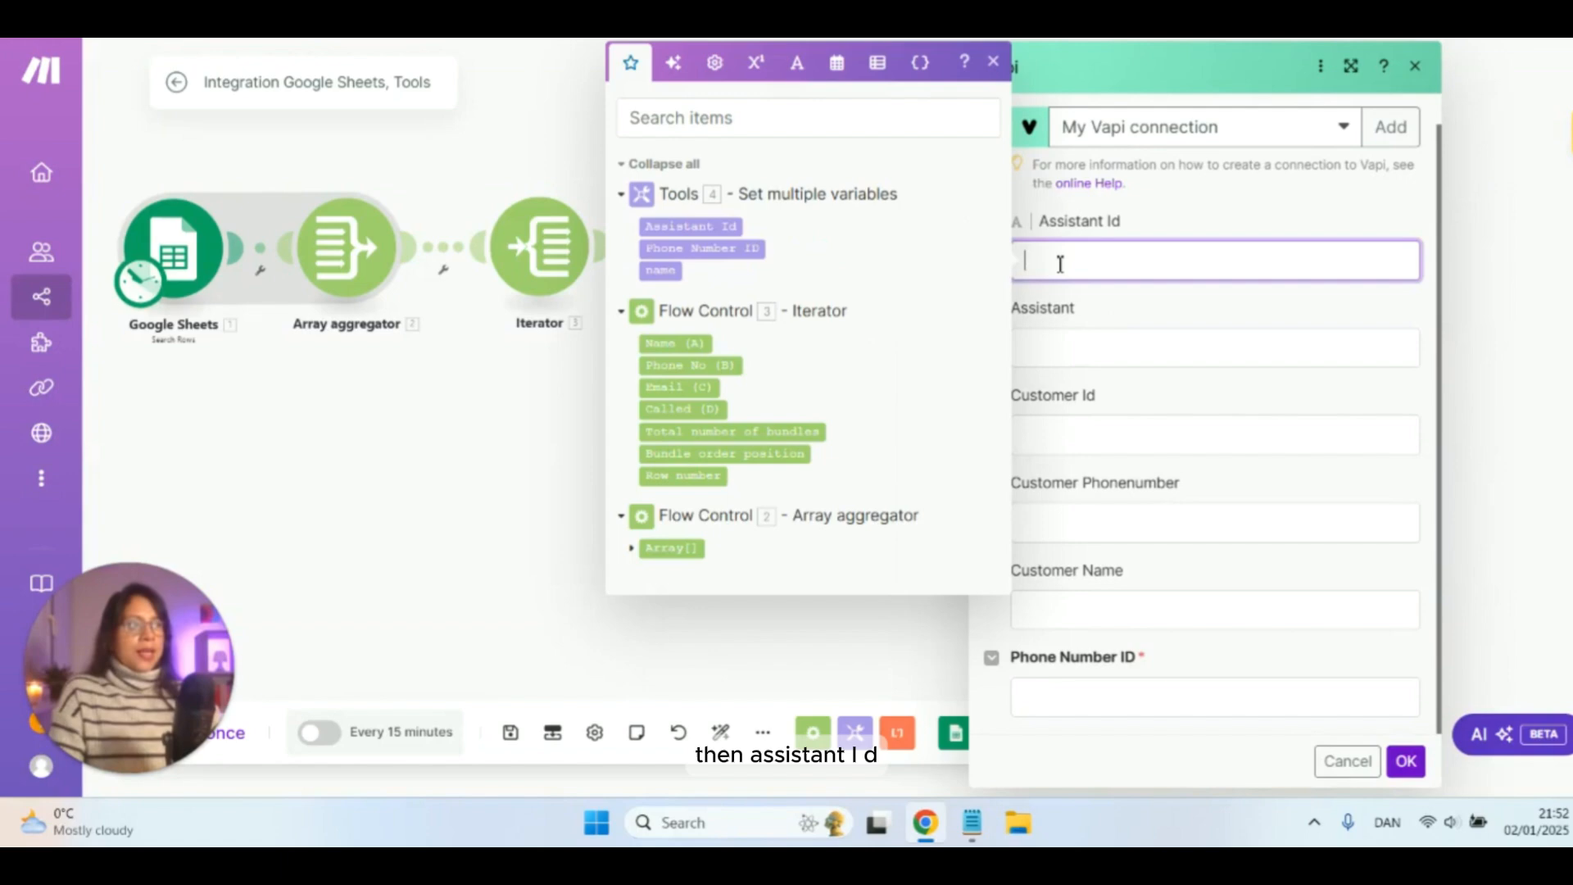
left_click(683, 228)
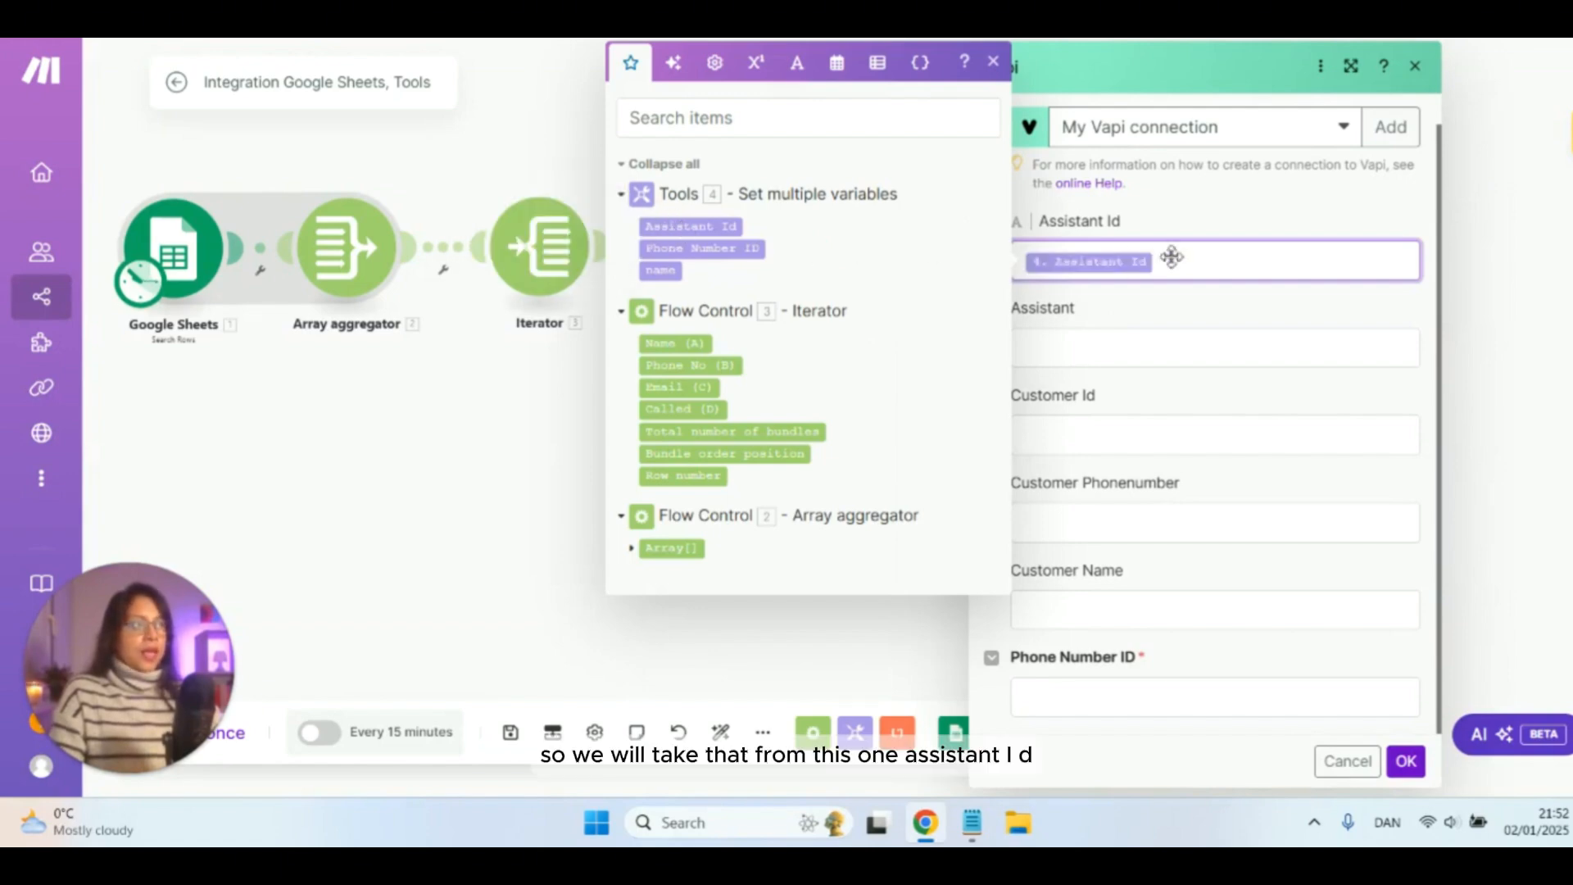
left_click(1130, 318)
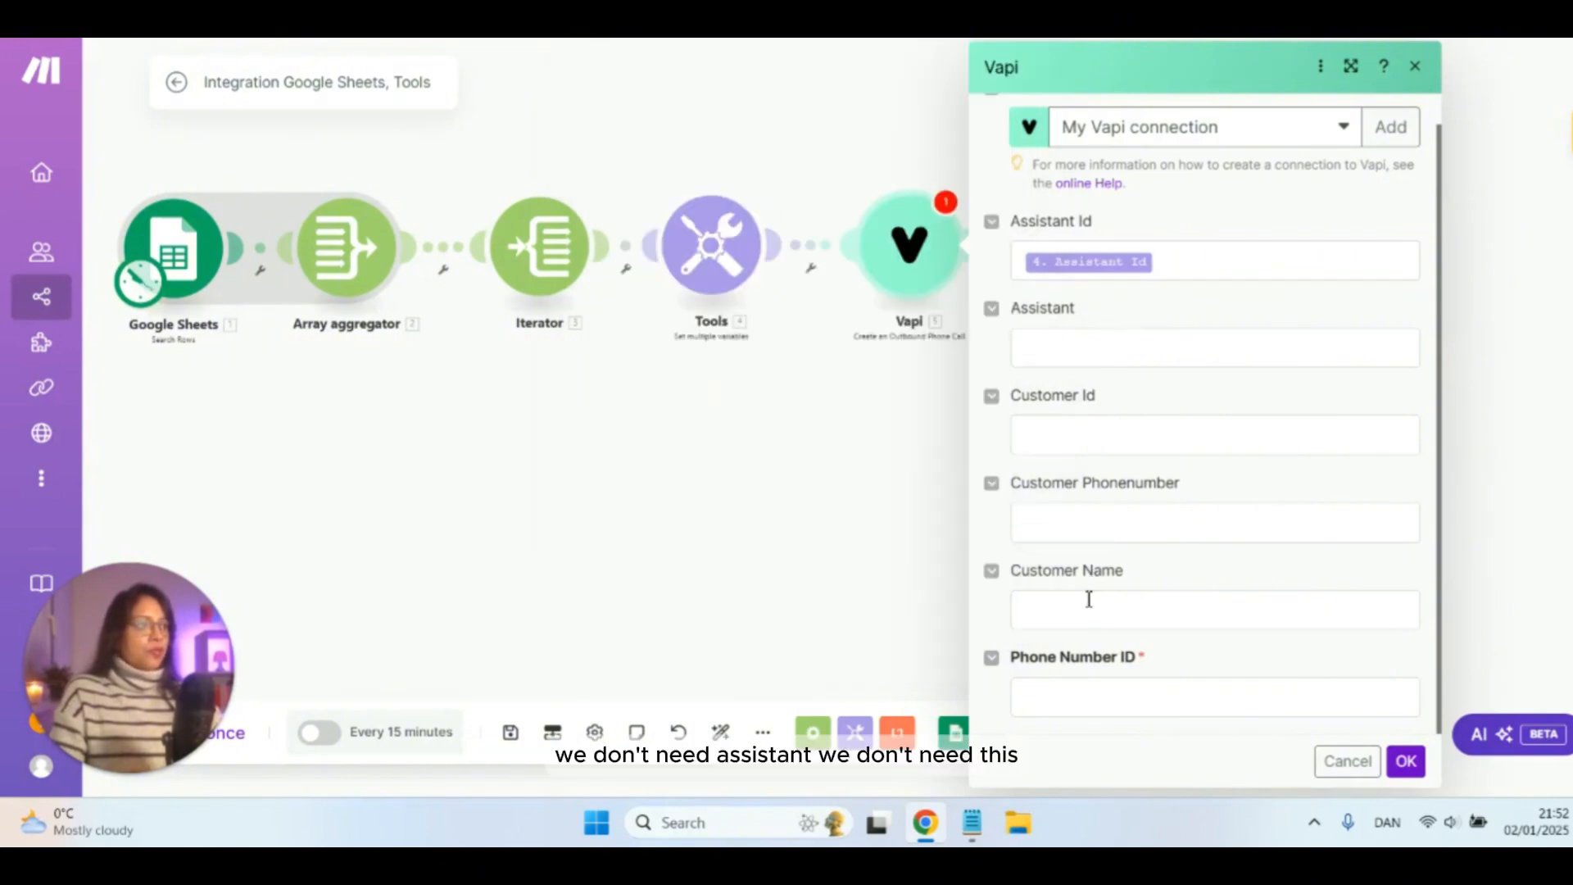
left_click(1121, 700)
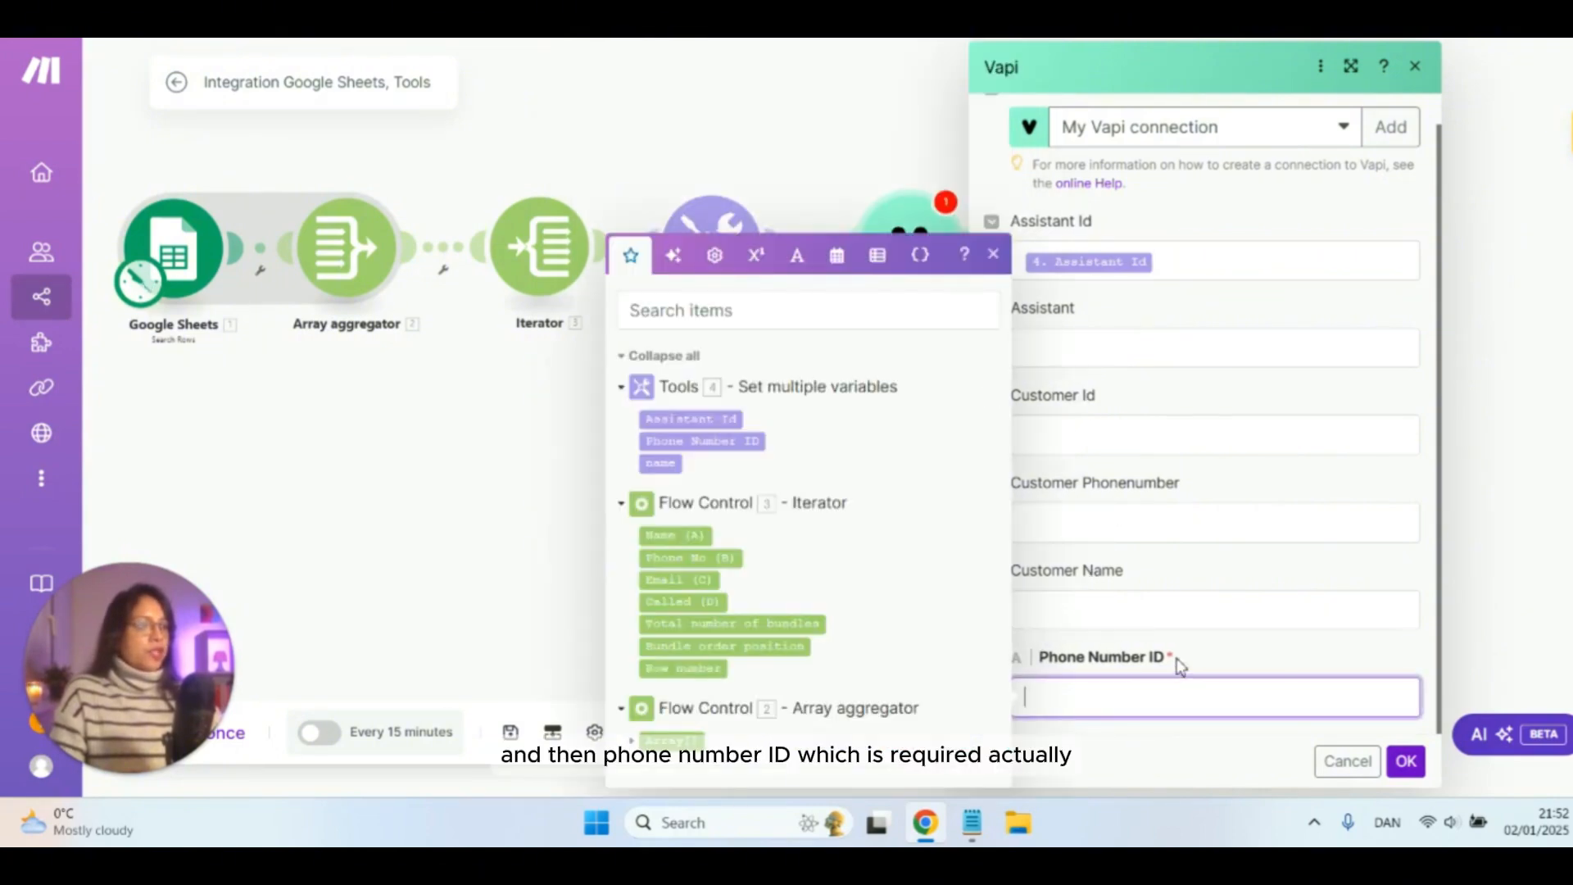
left_click(702, 441)
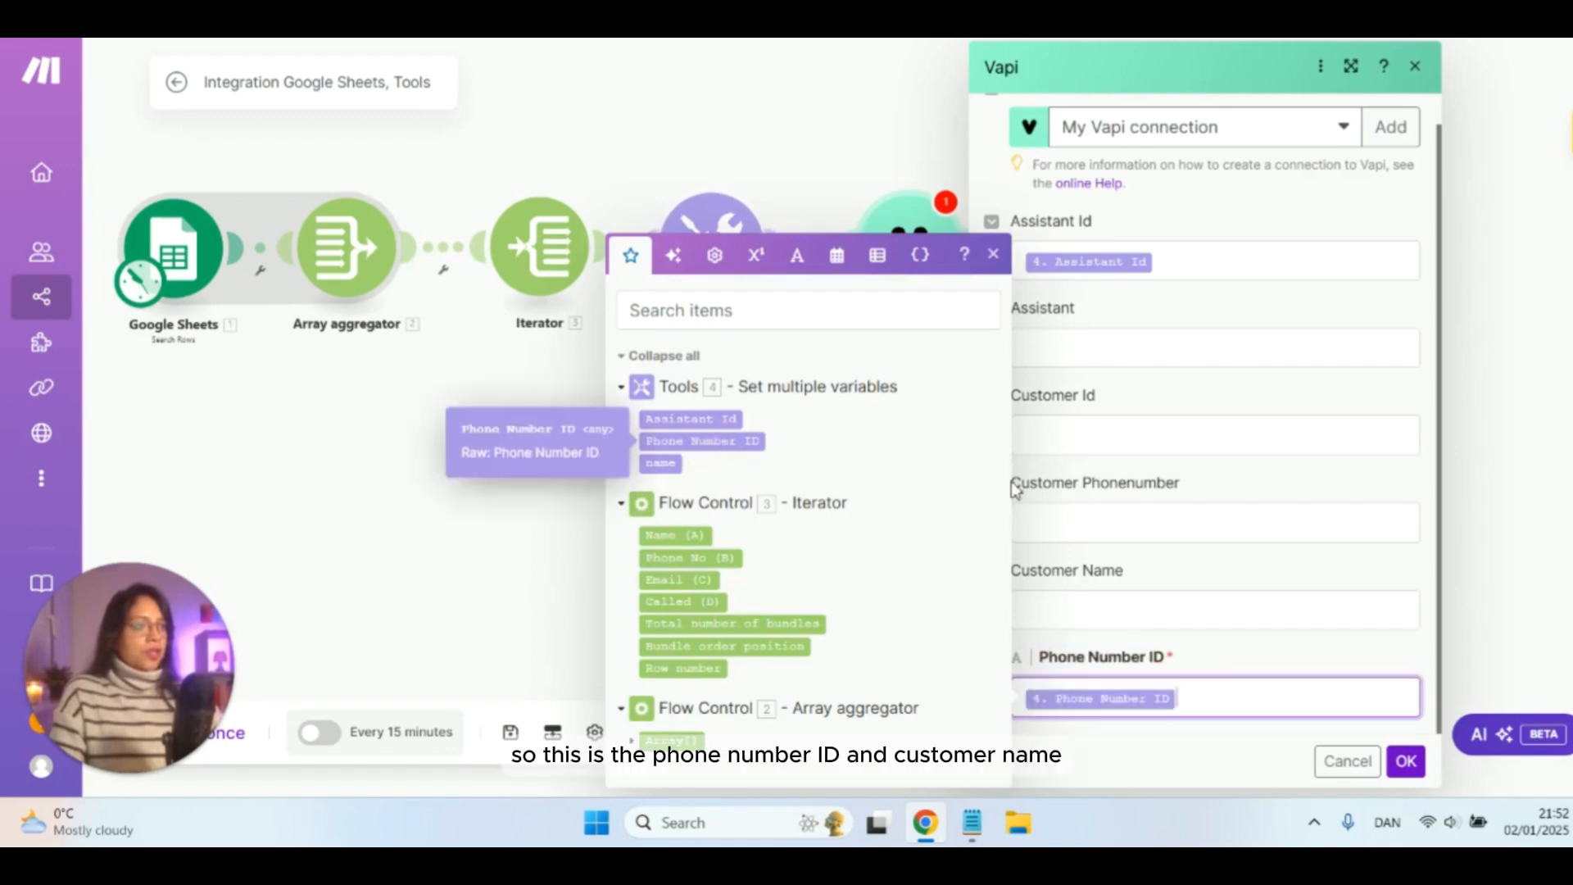
left_click(1102, 616)
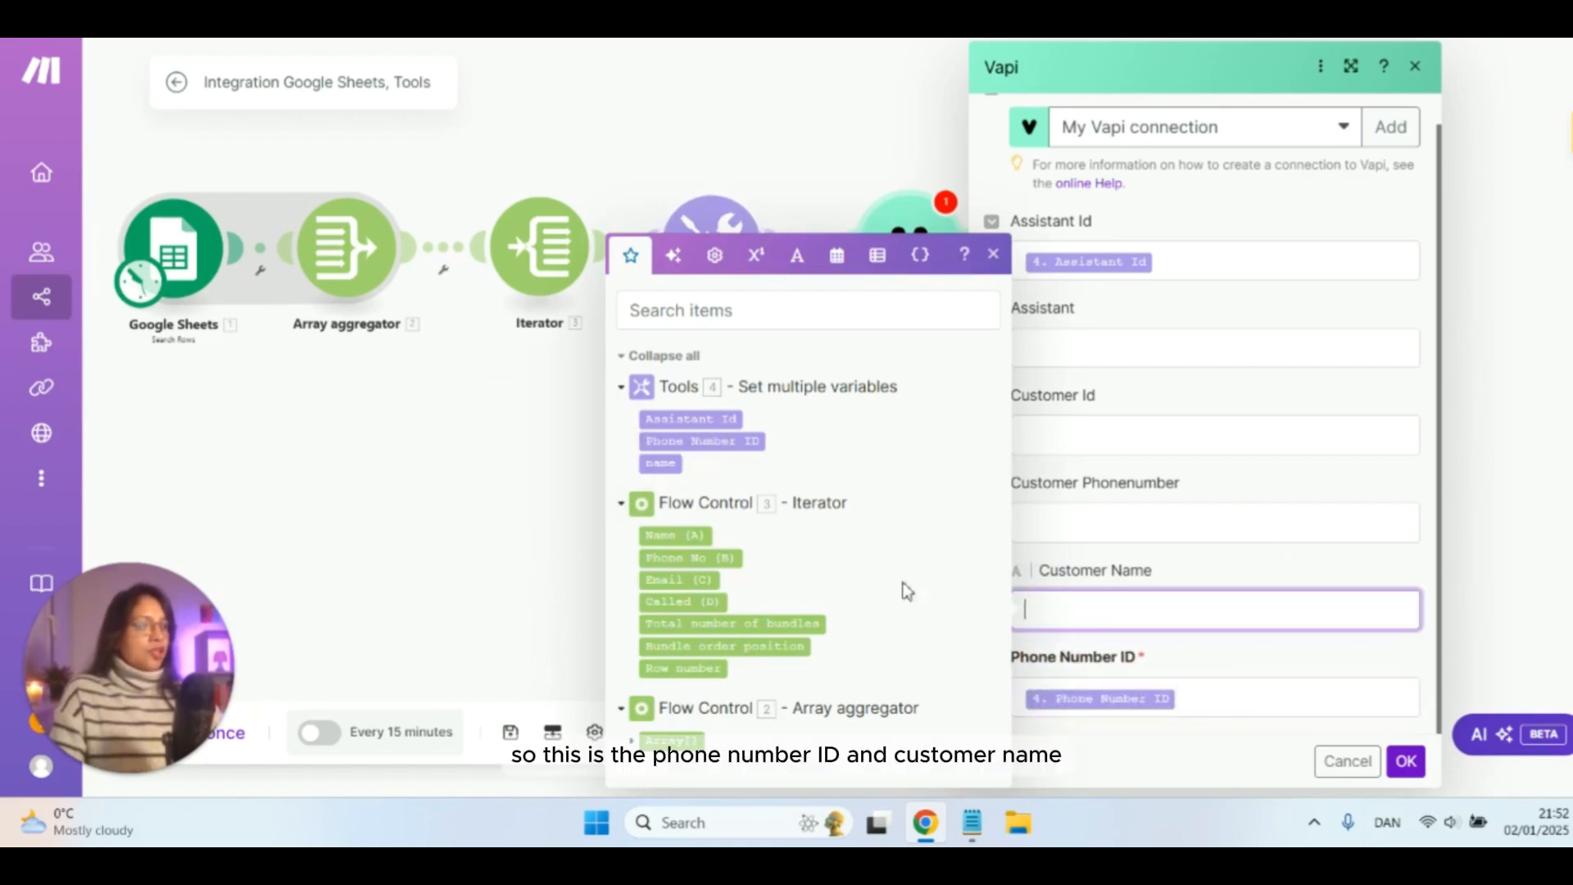
left_click(659, 464)
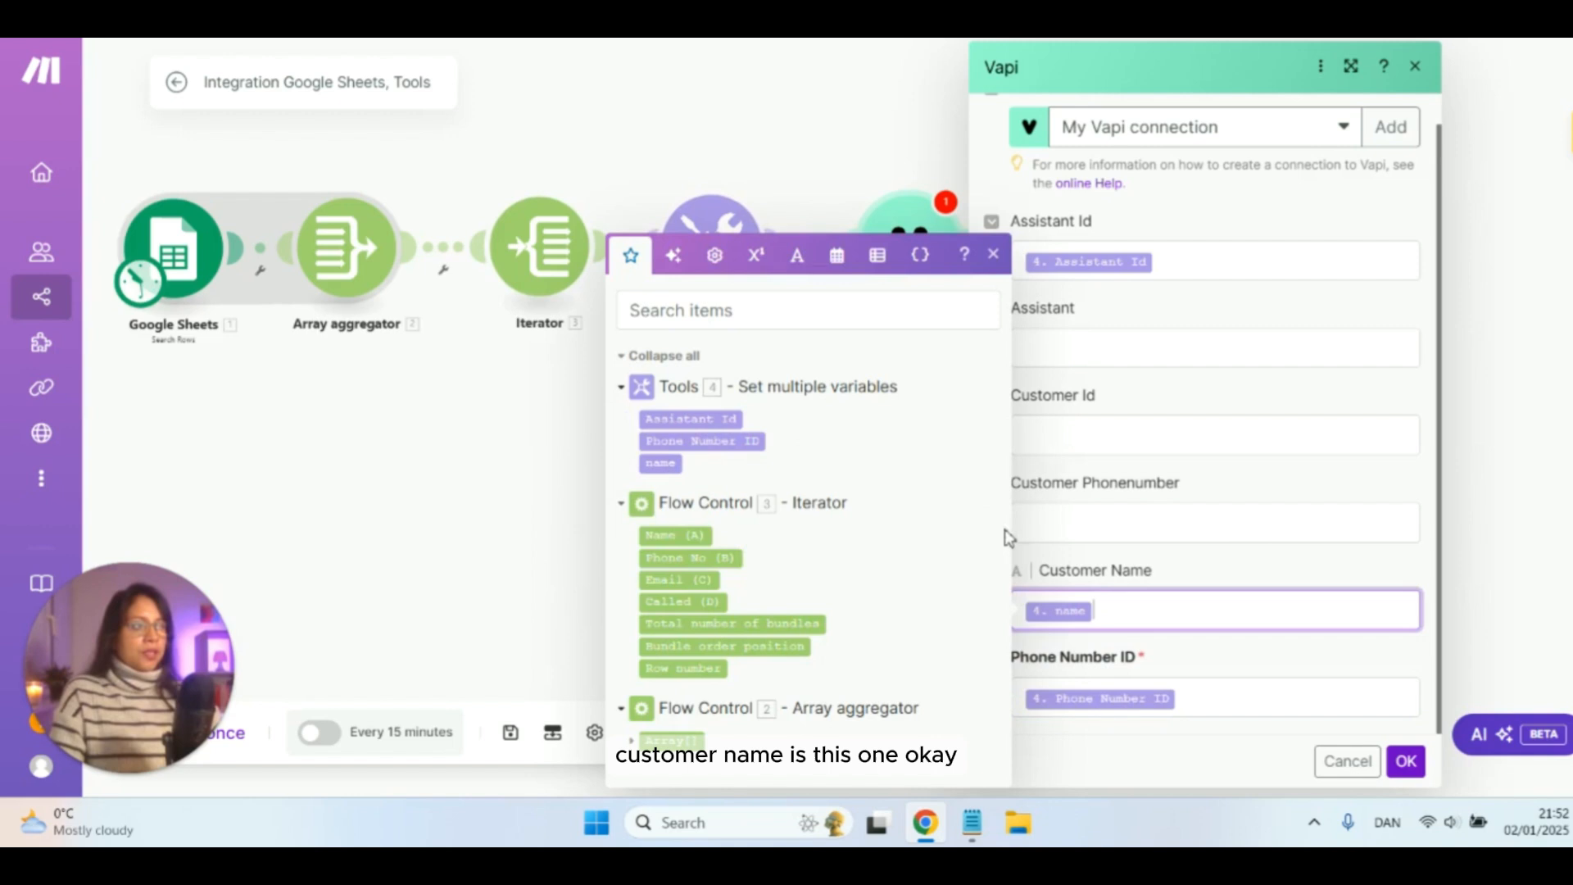
left_click(1223, 571)
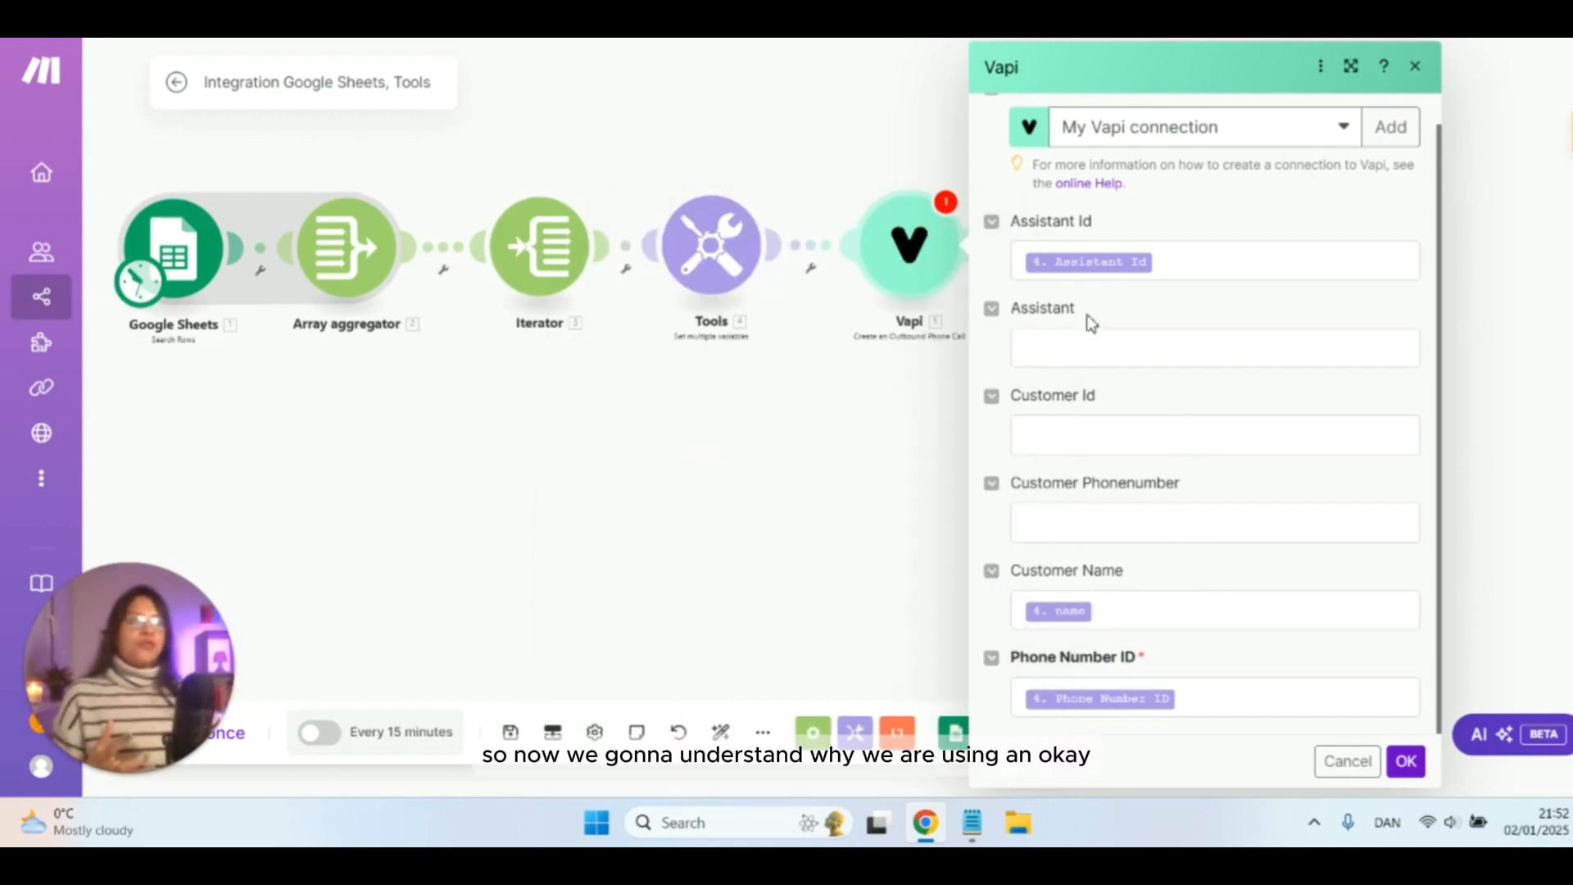
left_click(1404, 761)
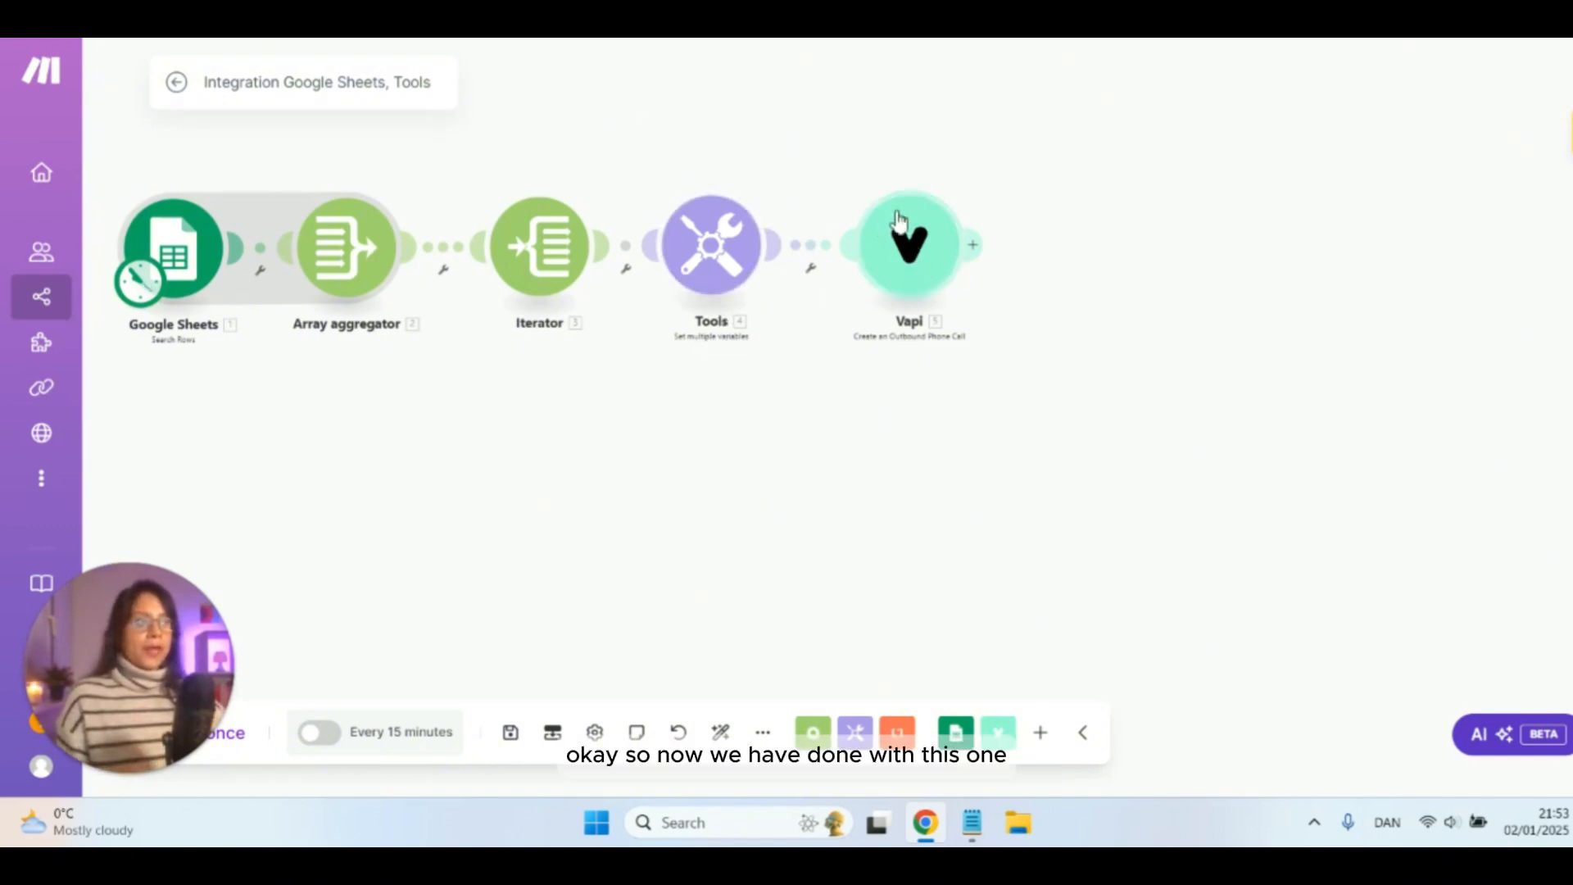
- Add a Google Sheets Update a Row module after the Vapi outbound call module
left_click(976, 249)
left_click(1212, 310)
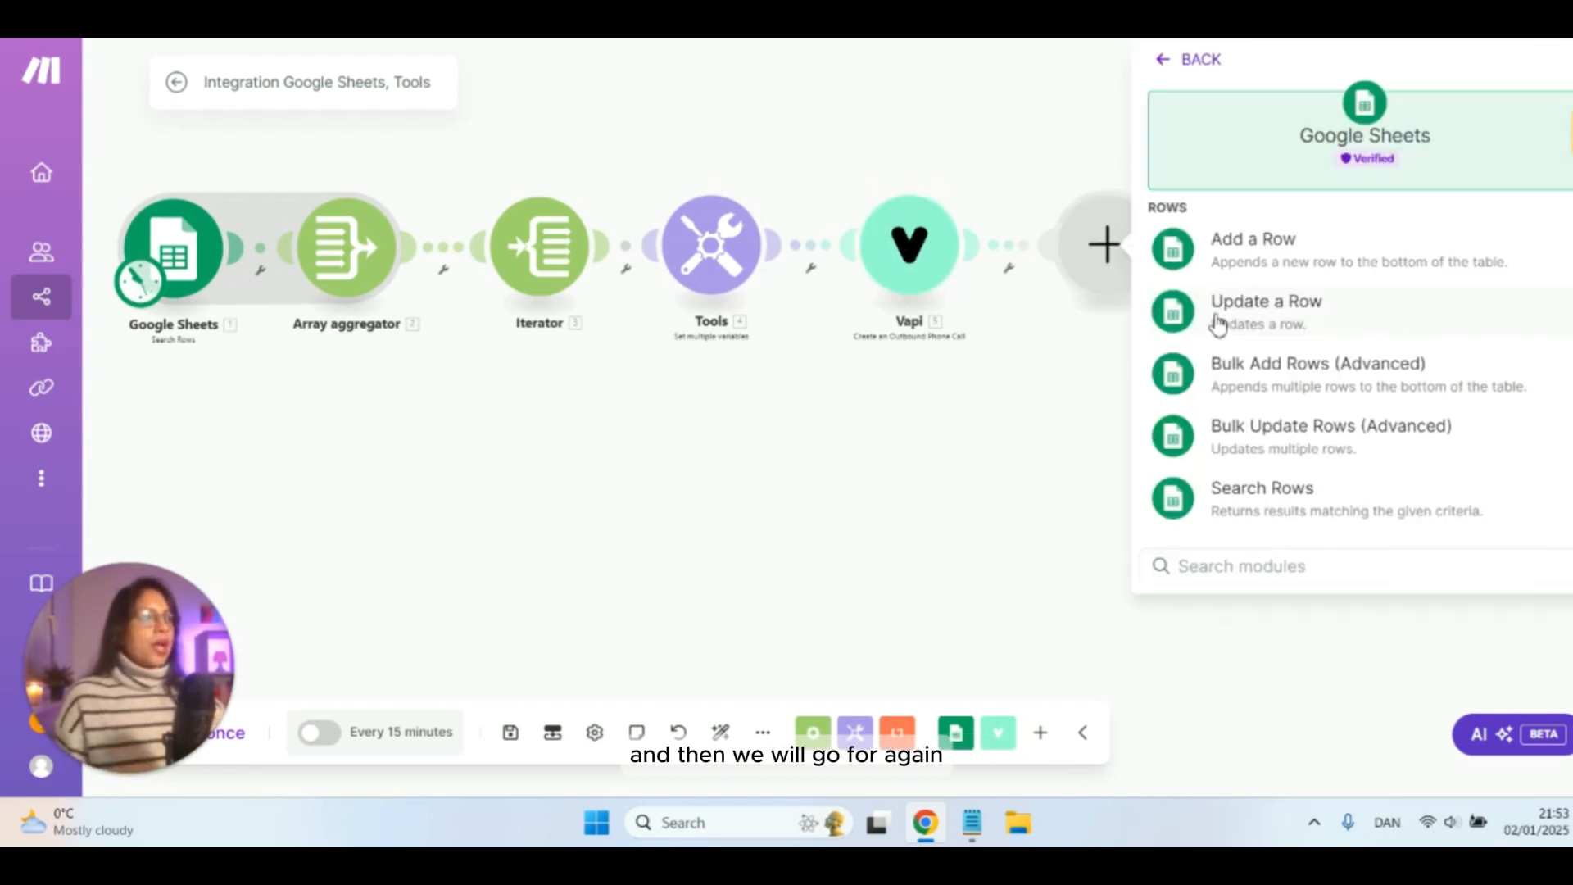
scroll(1249, 352, "down", 4)
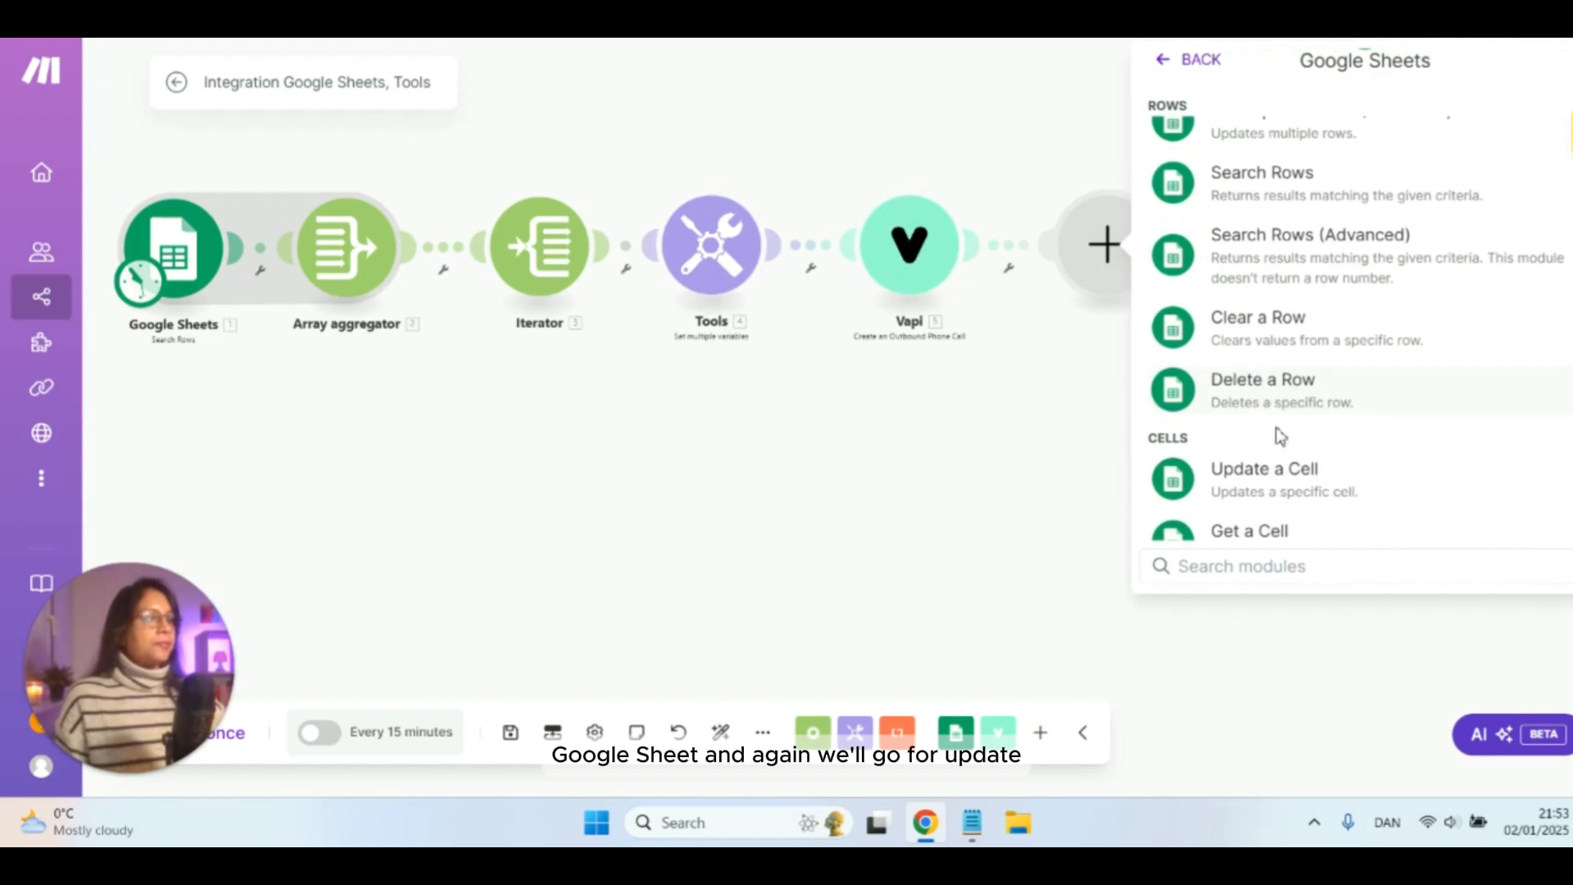
scroll(1266, 353, "up", 5)
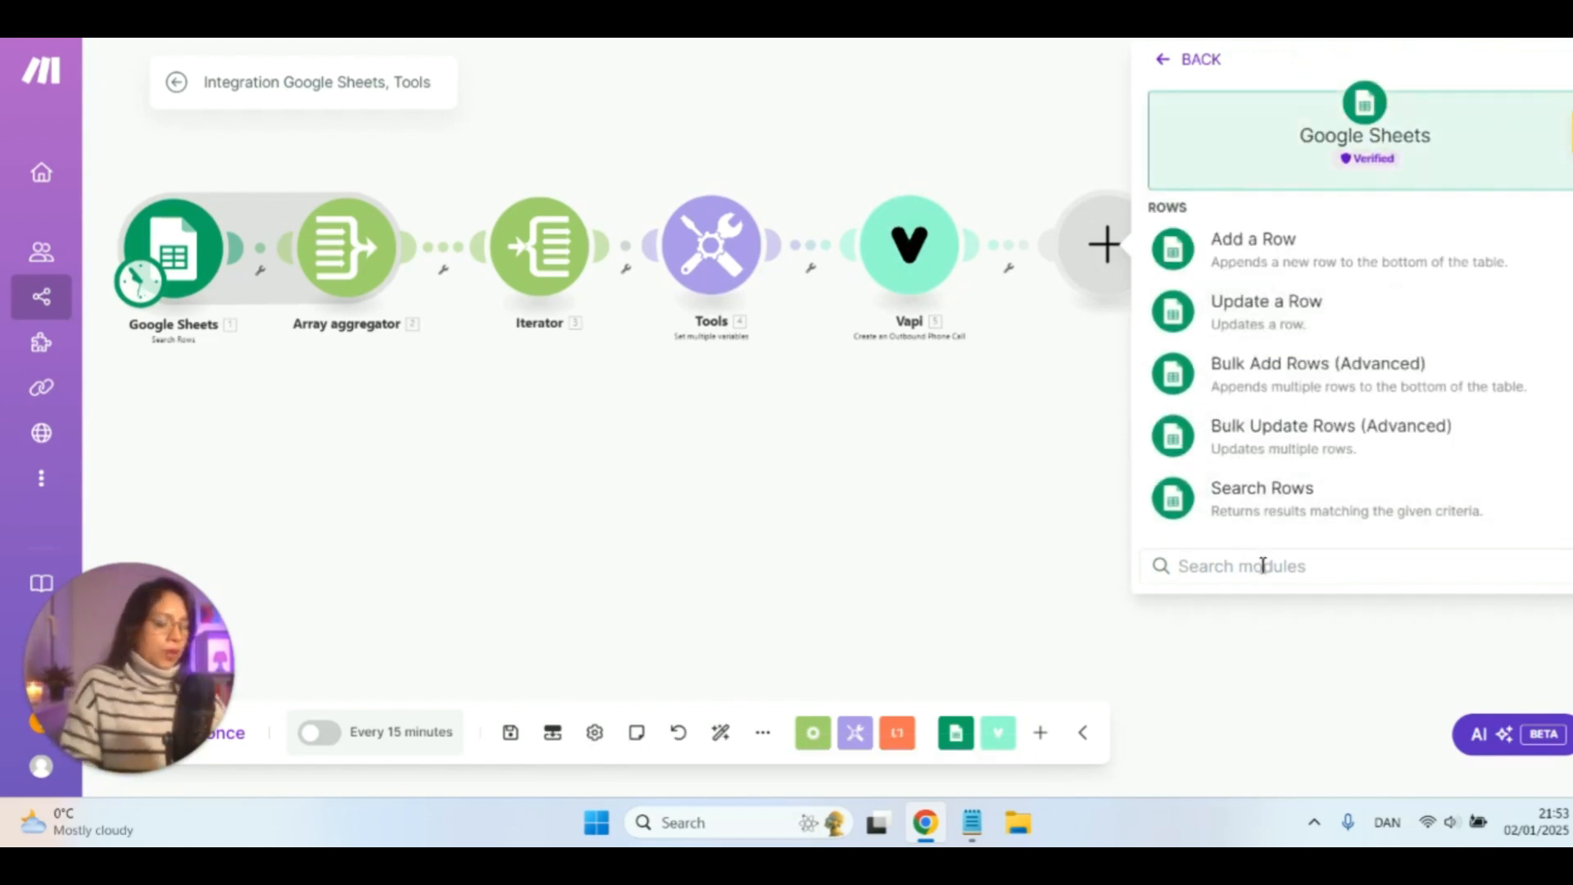
type("u")
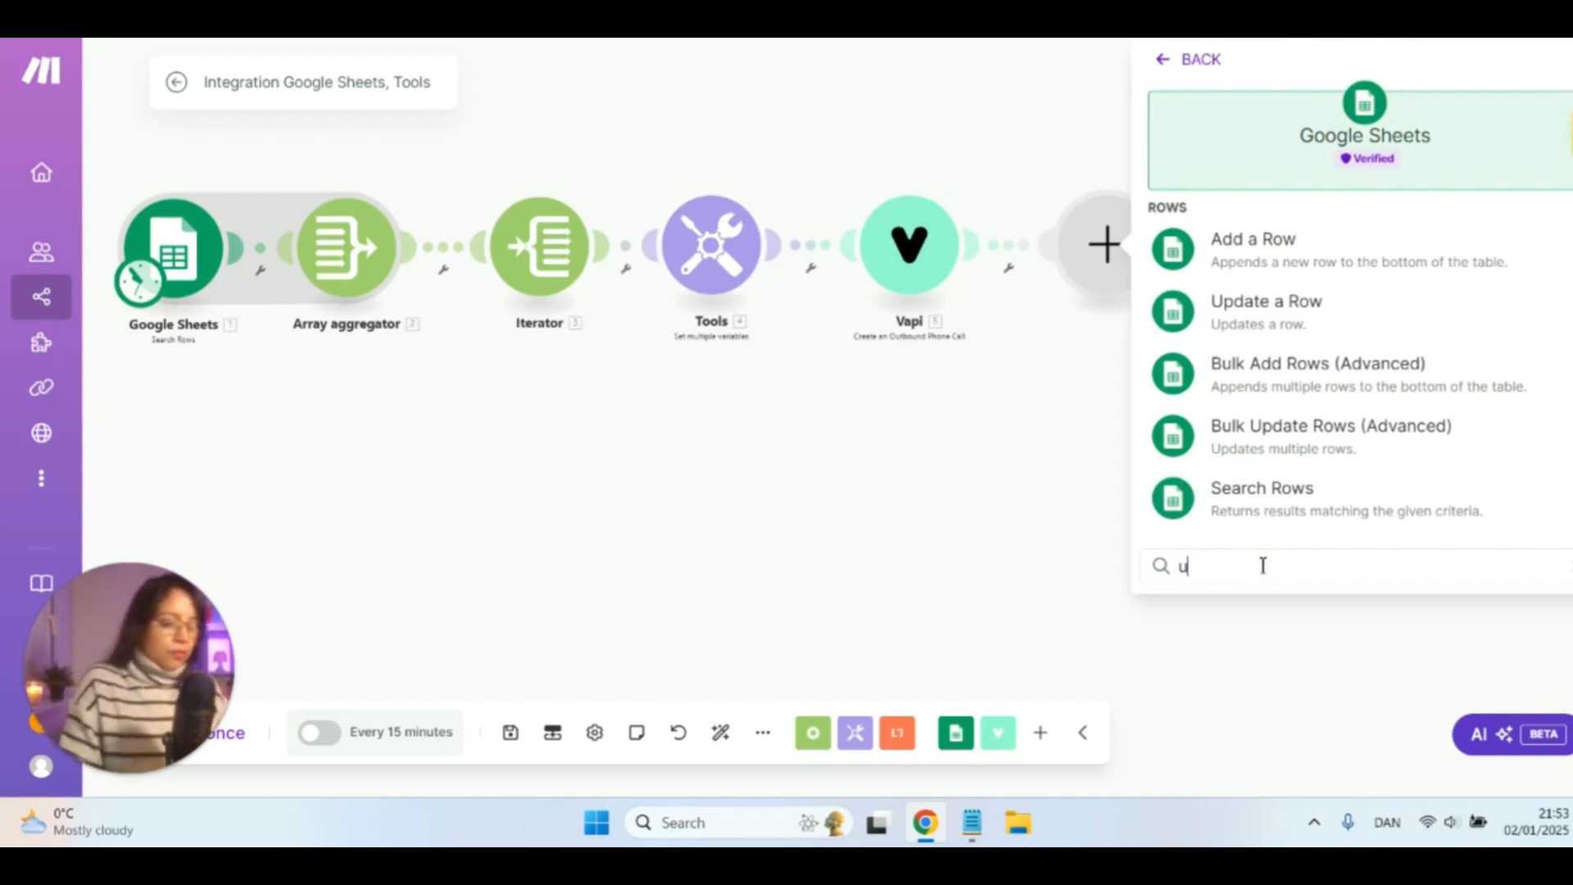
type("pdate")
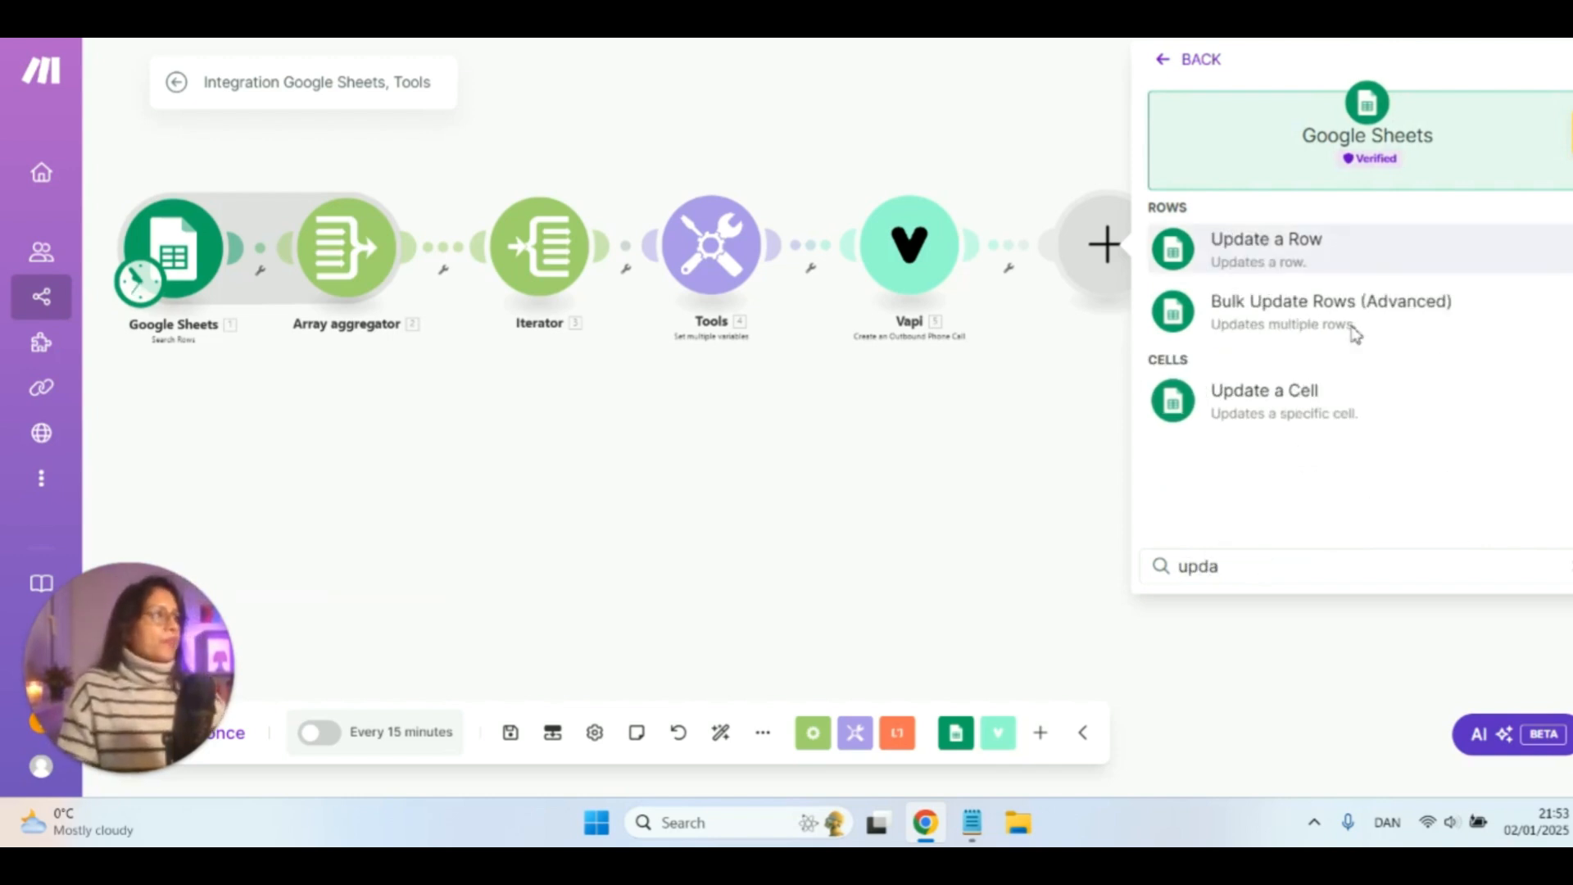
left_click(1280, 256)
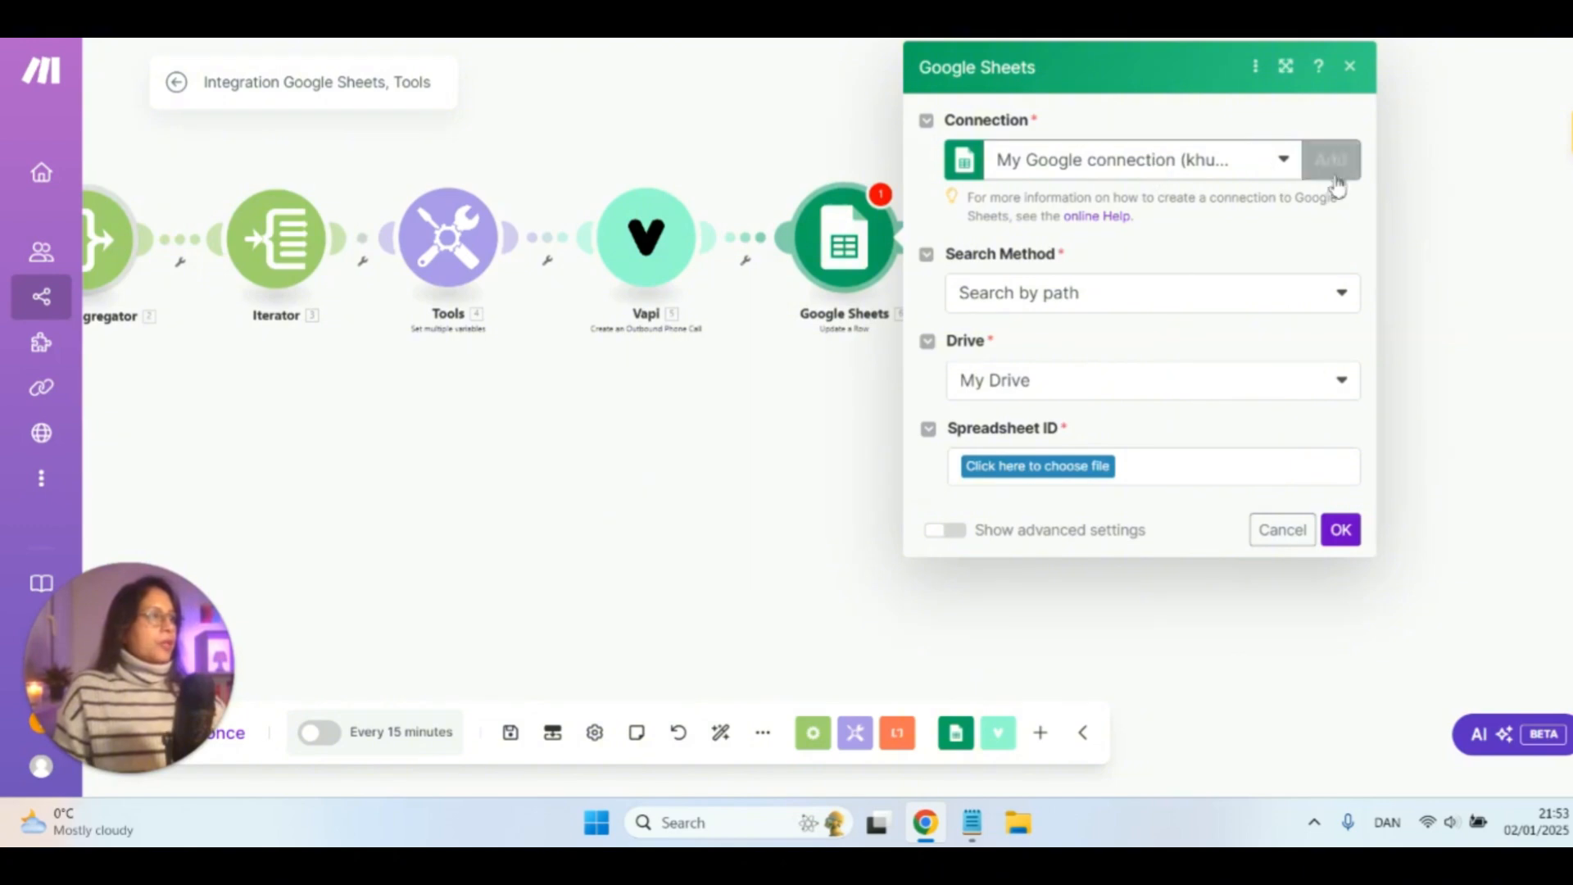
- Point the Update a Row module to the Real Estate Cold Calling spreadsheet and its Lead Verification sheet
left_click(1331, 159)
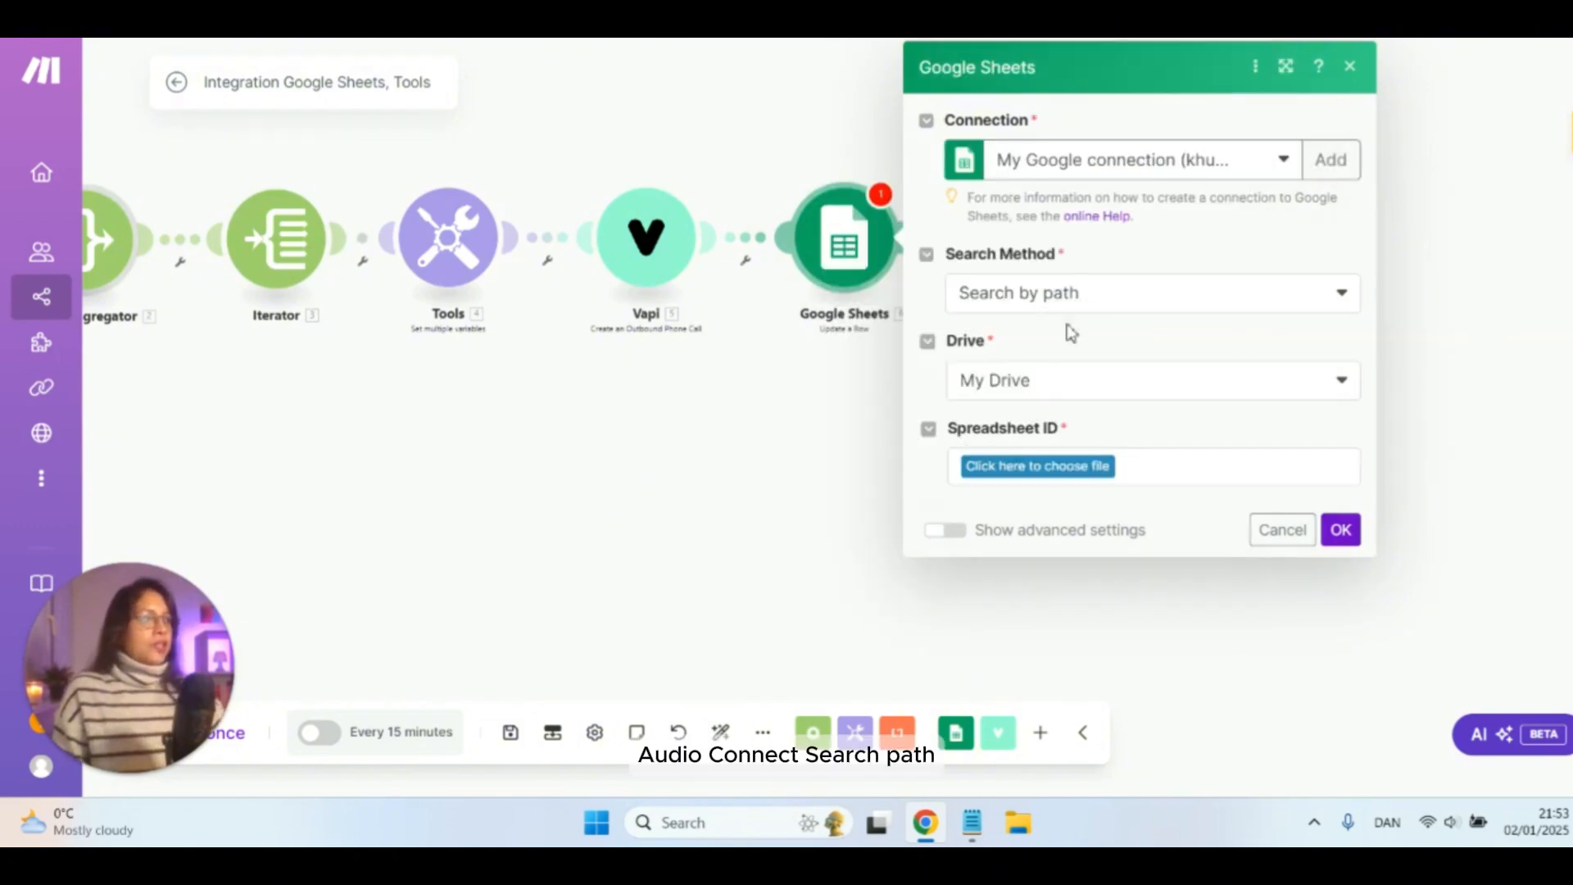
left_click(1052, 467)
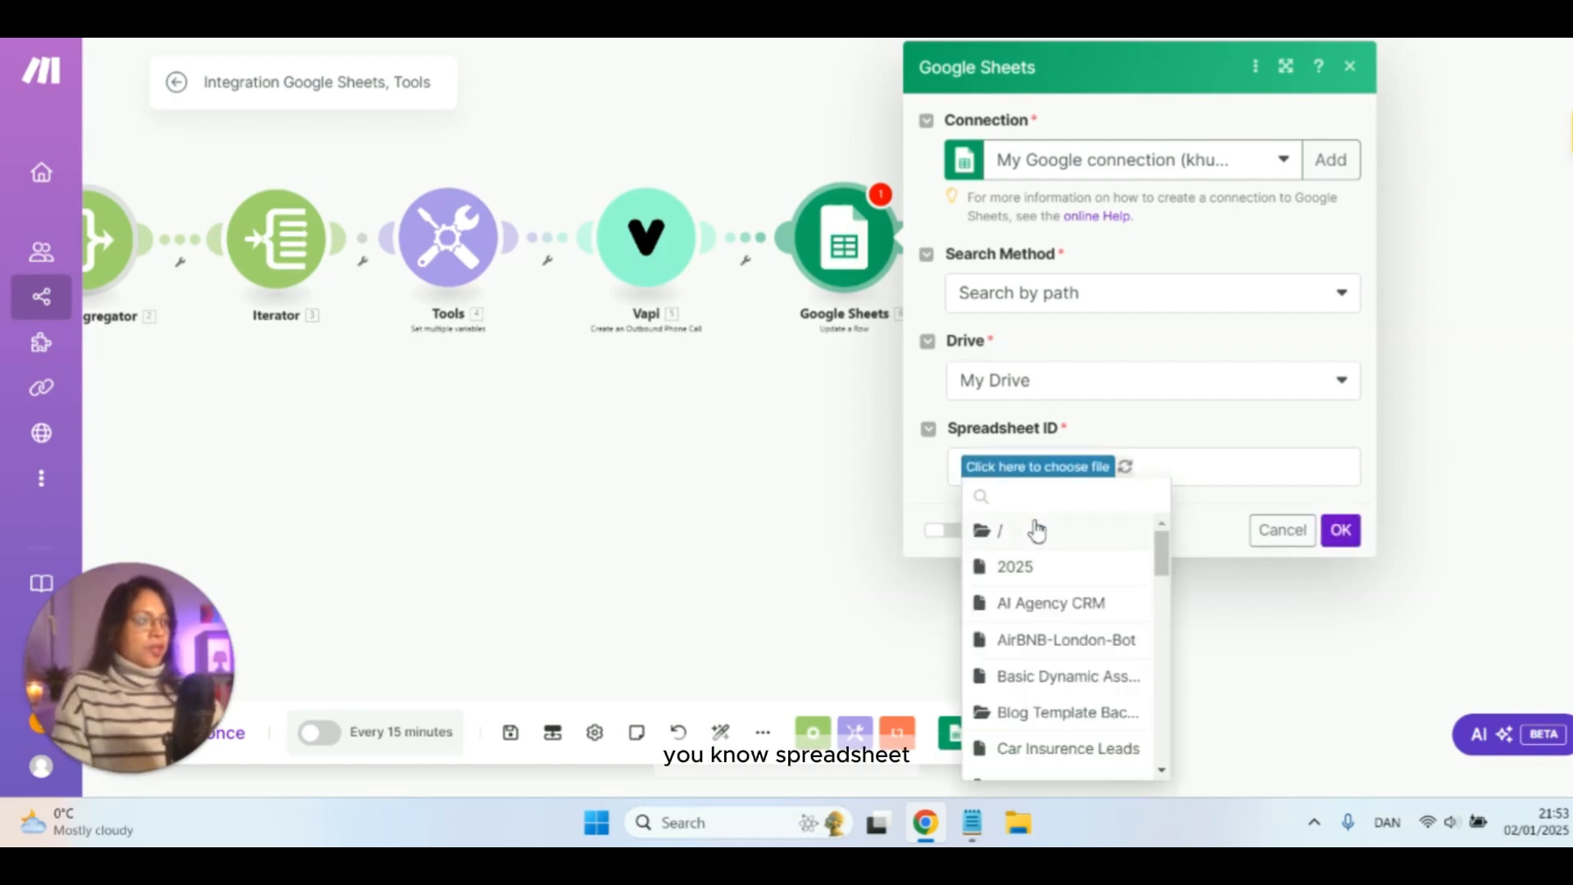
type("real")
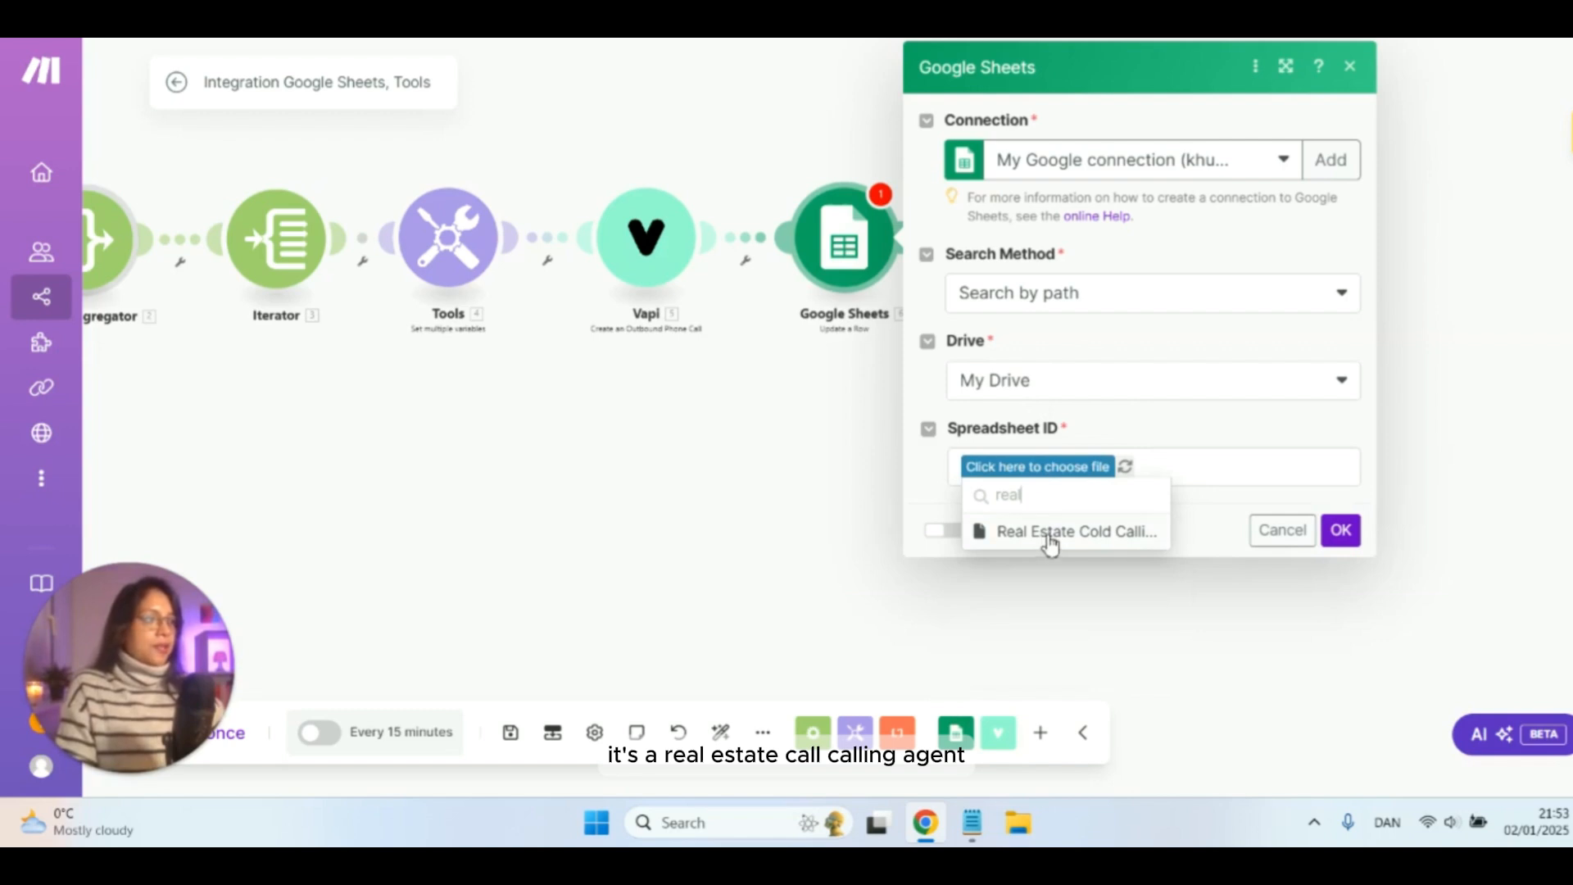
left_click(1050, 532)
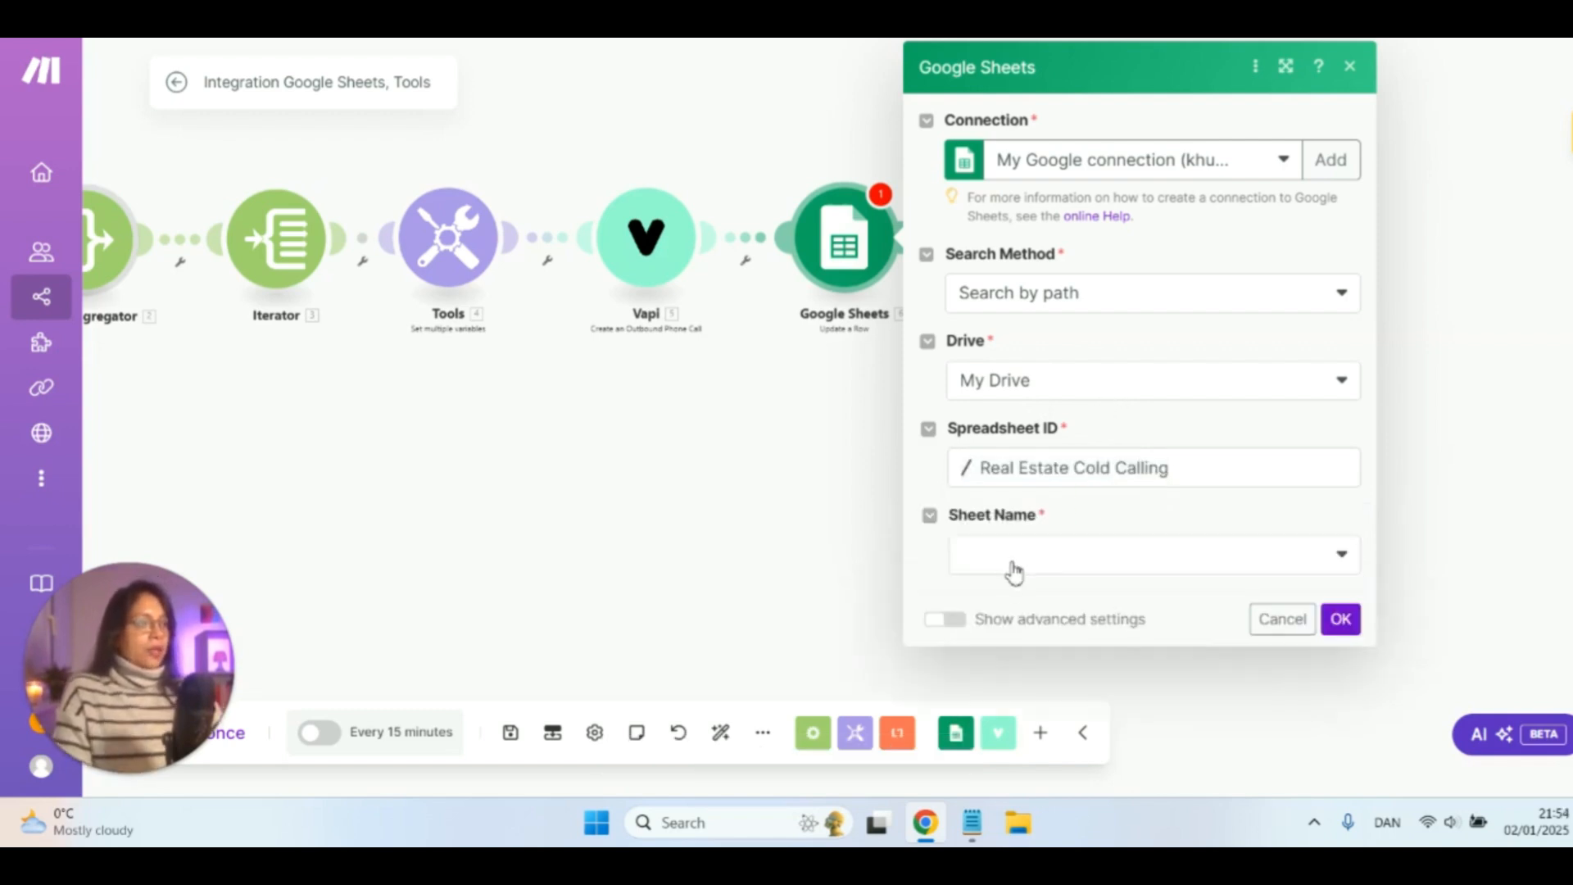
left_click(1016, 566)
left_click(1013, 559)
scroll(1012, 554, "down", 1)
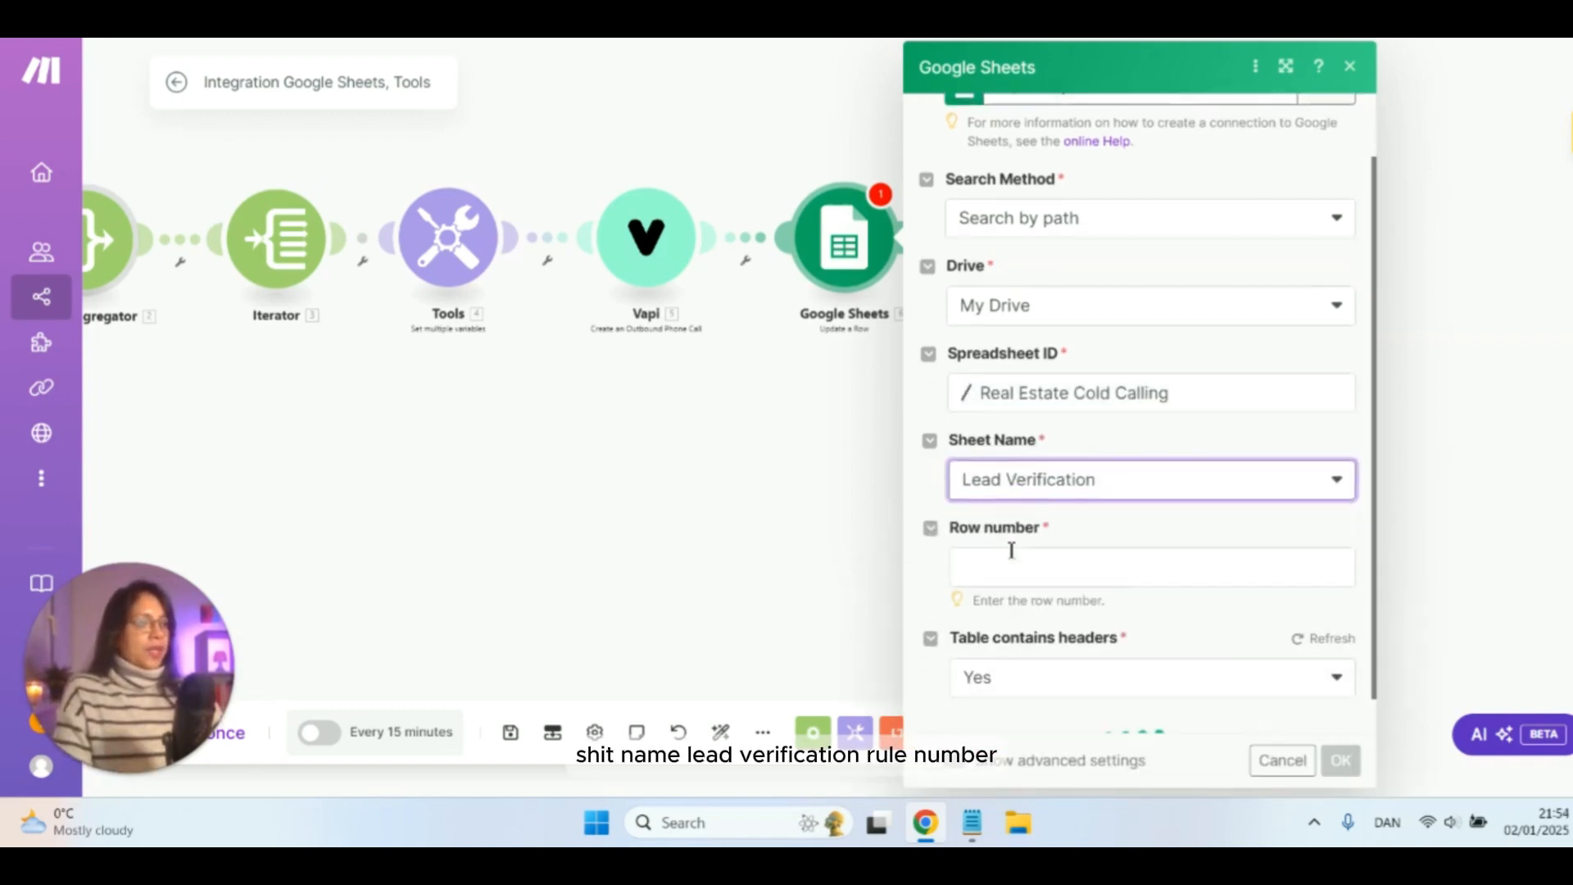
- Map the Update a Row module's row number to the iterator's Row number
left_click(1011, 525)
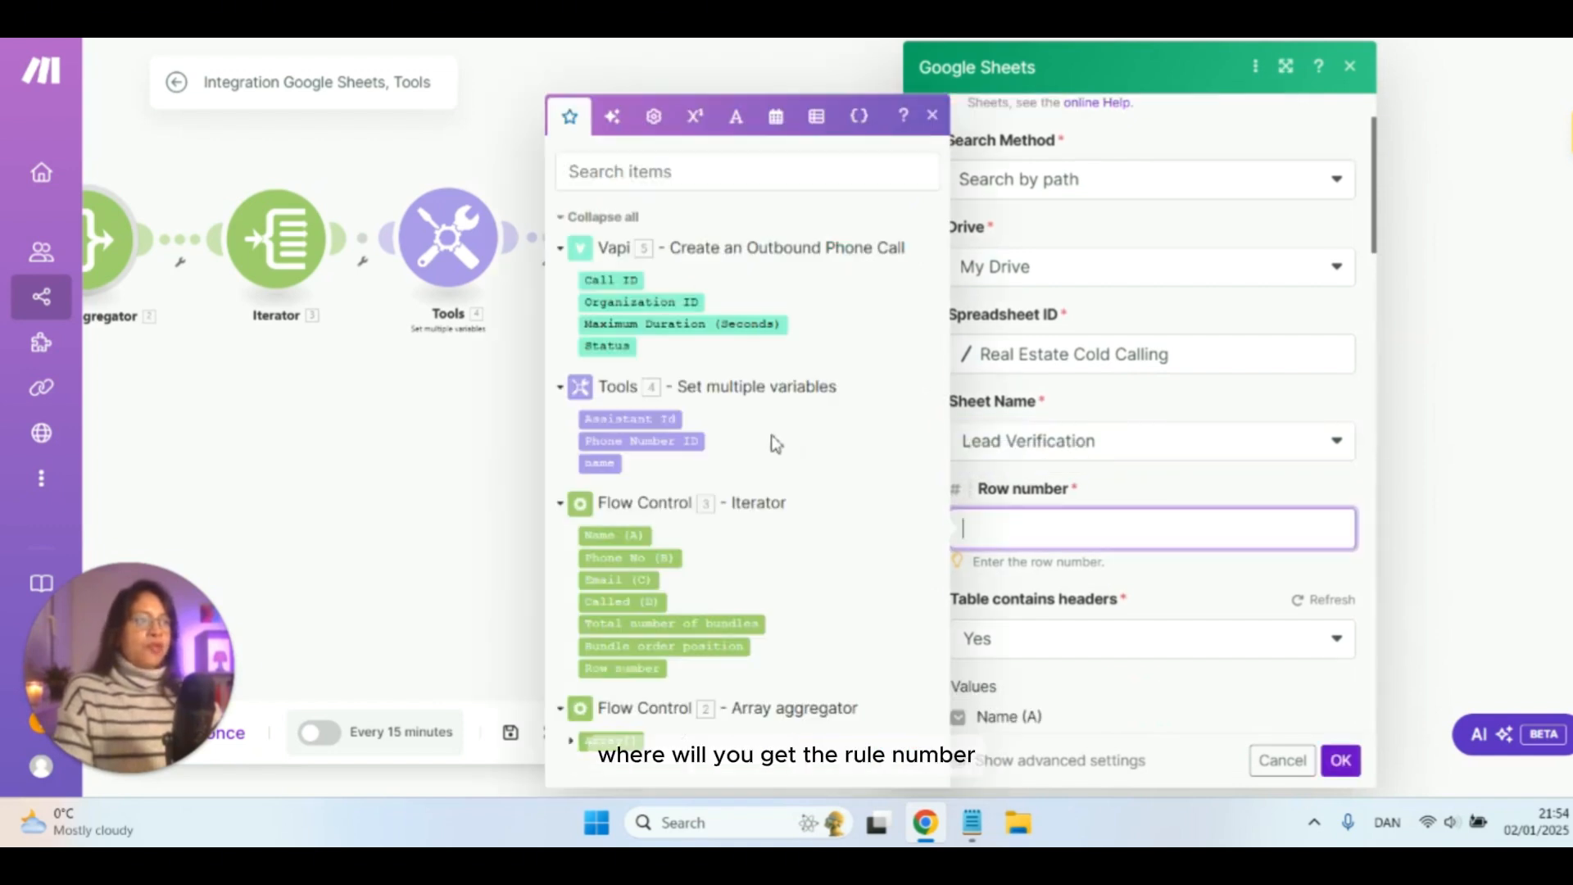
left_click(618, 669)
scroll(1075, 602, "down", 3)
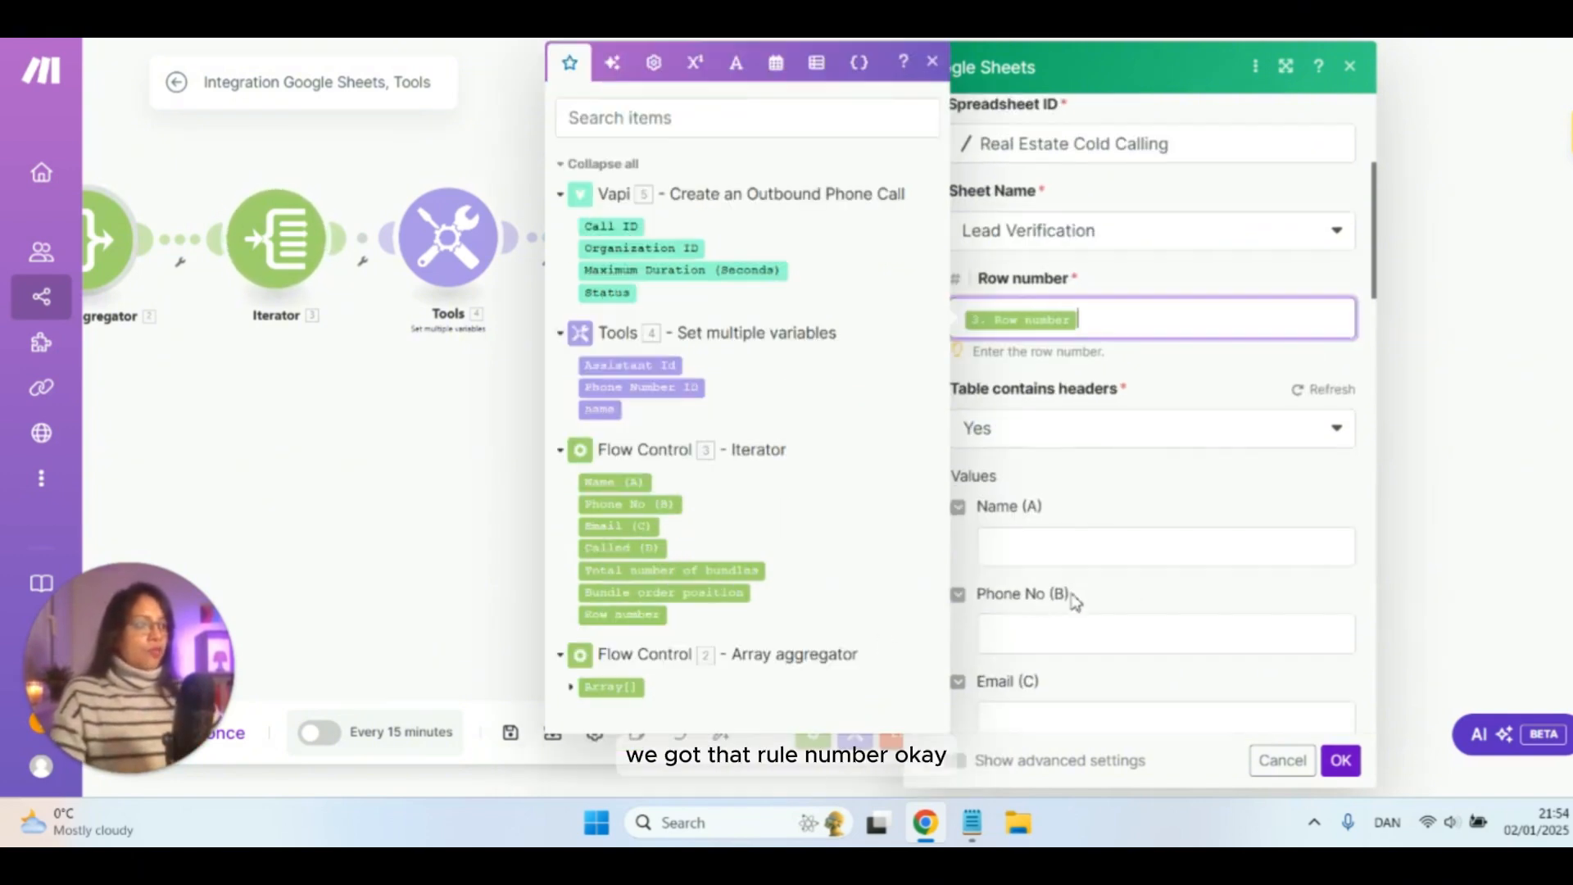
left_click(1100, 478)
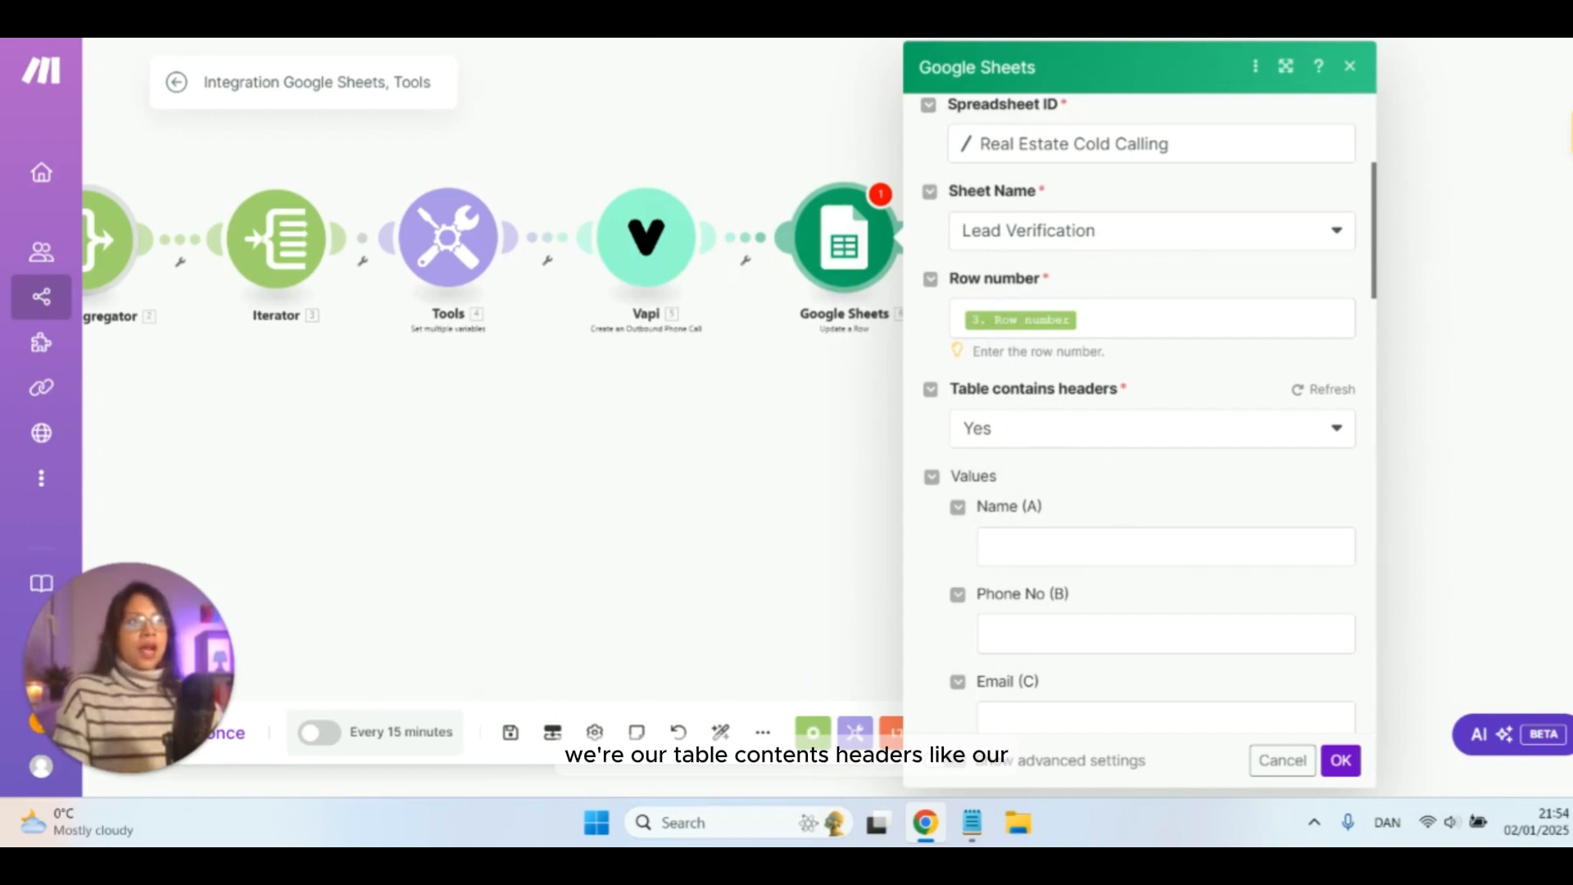
left_click(234, 25)
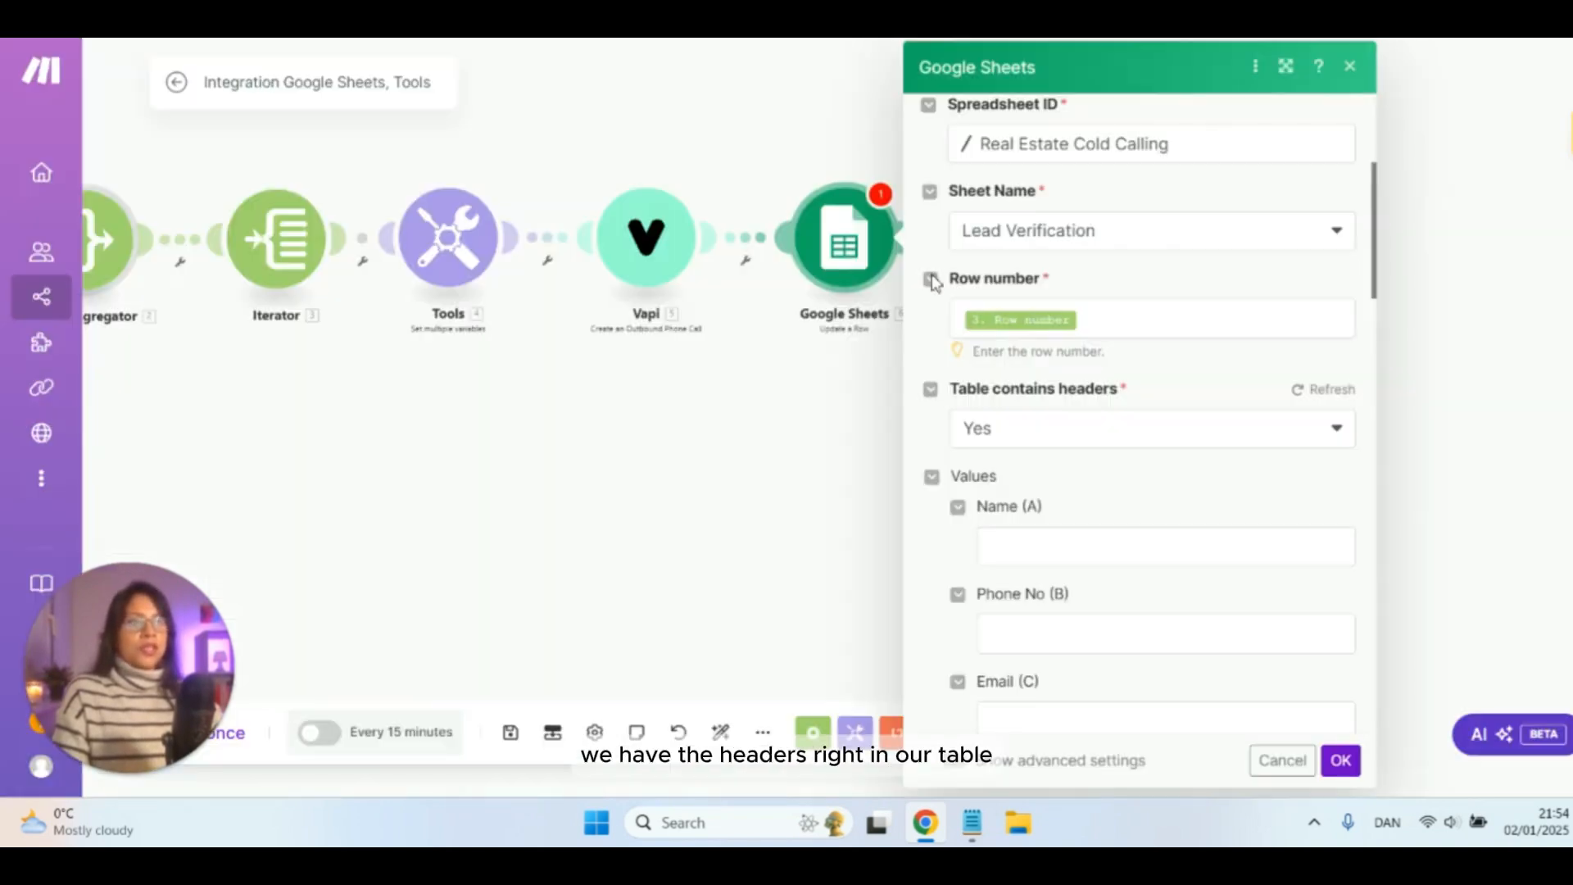
- Set the Called (D) value of the updated row to Yes and accept the module settings
scroll(1040, 324, "down", 3)
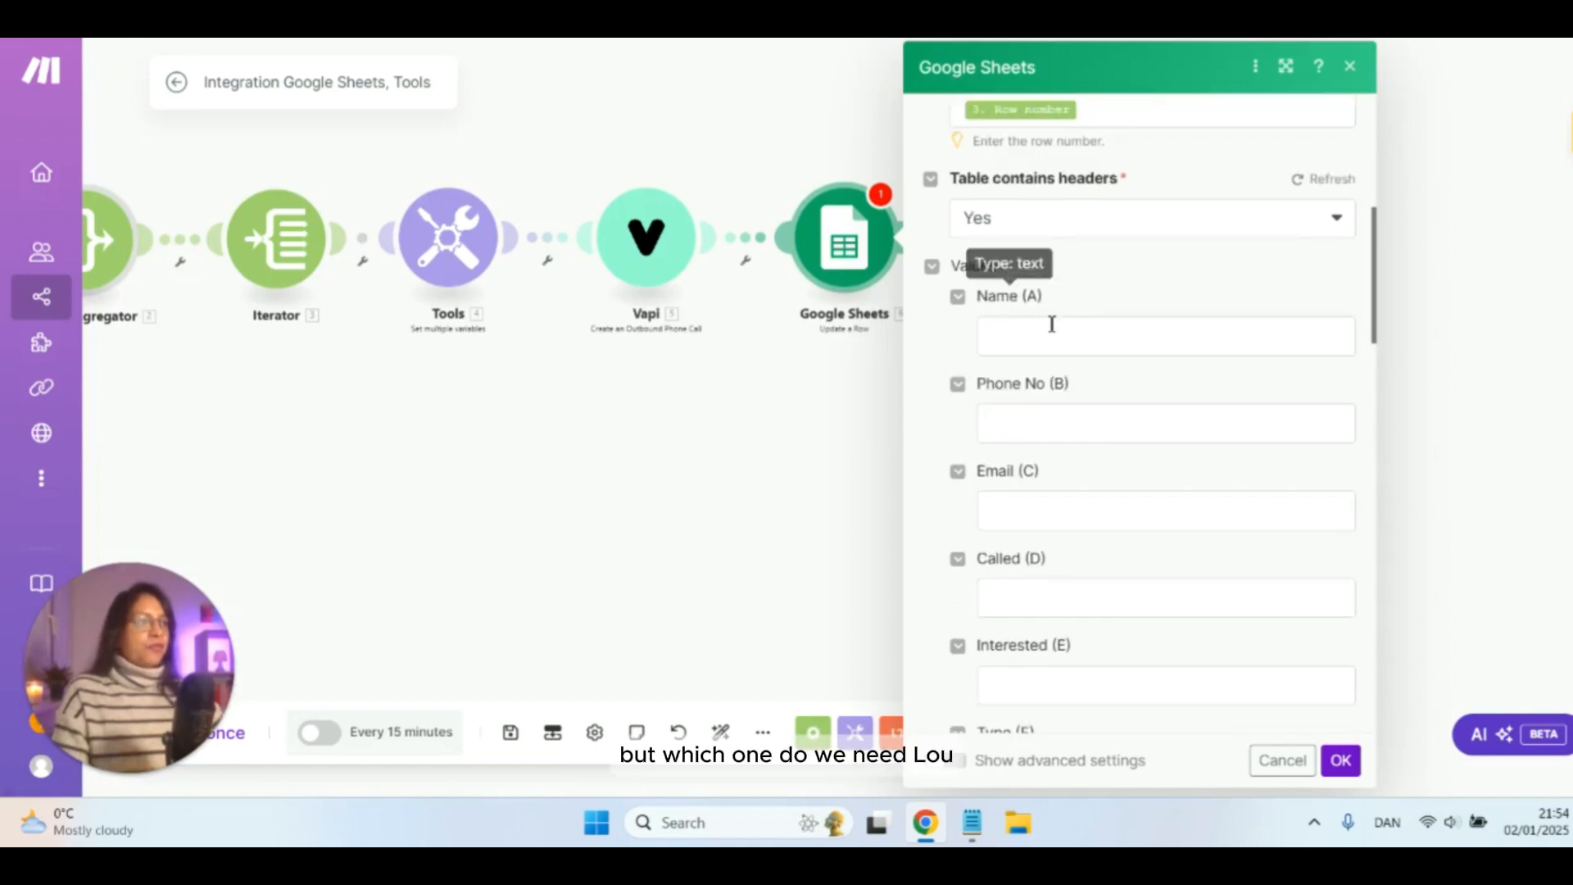
scroll(1046, 562, "down", 2)
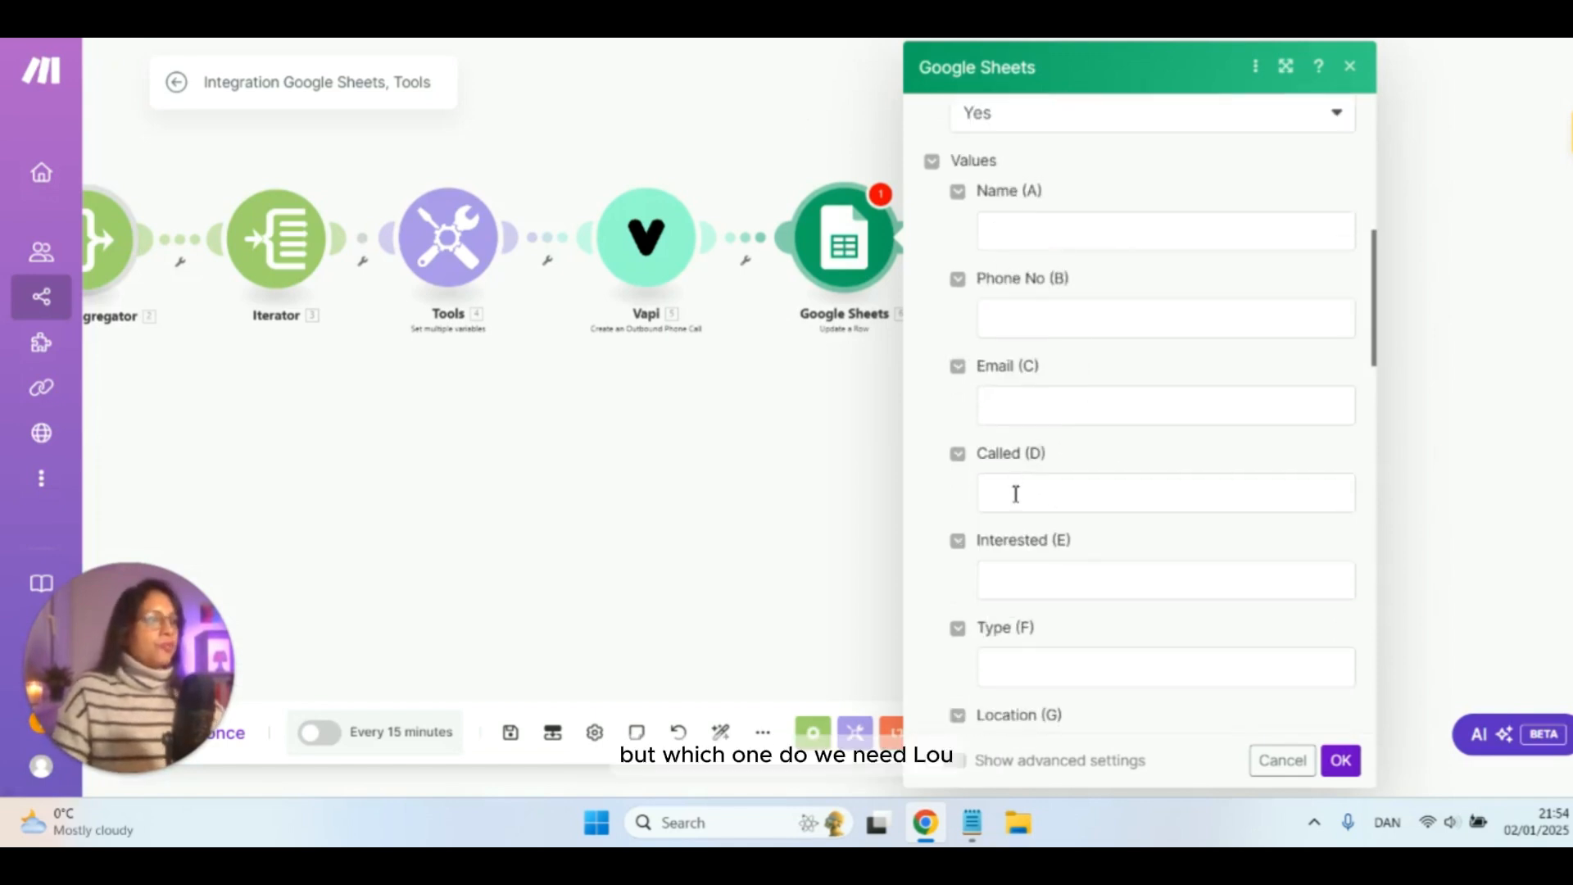
left_click(1017, 493)
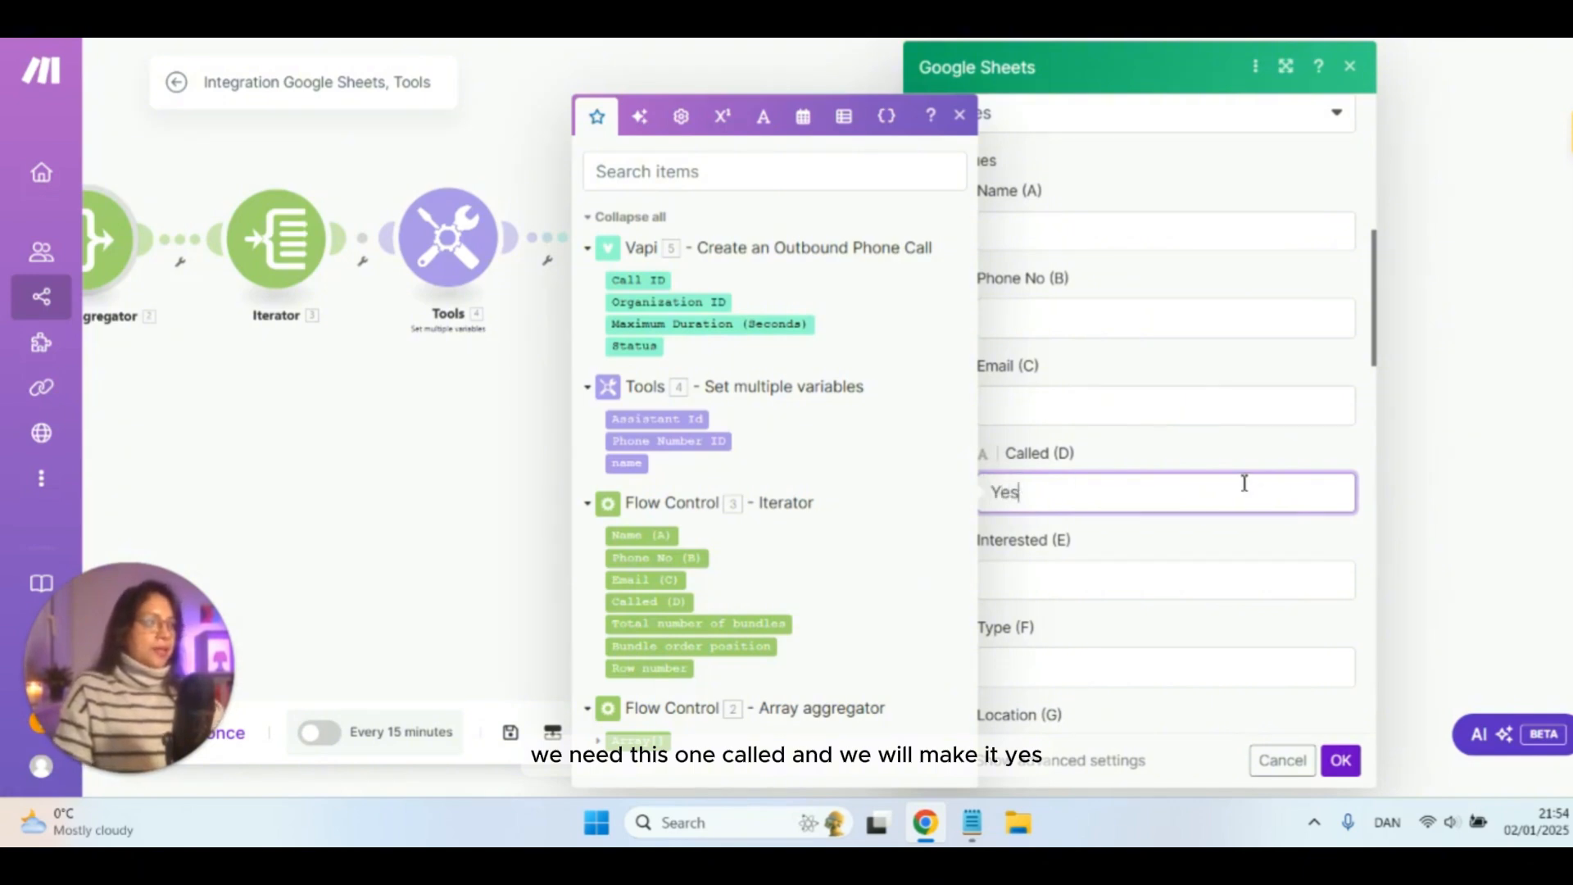
left_click(1210, 452)
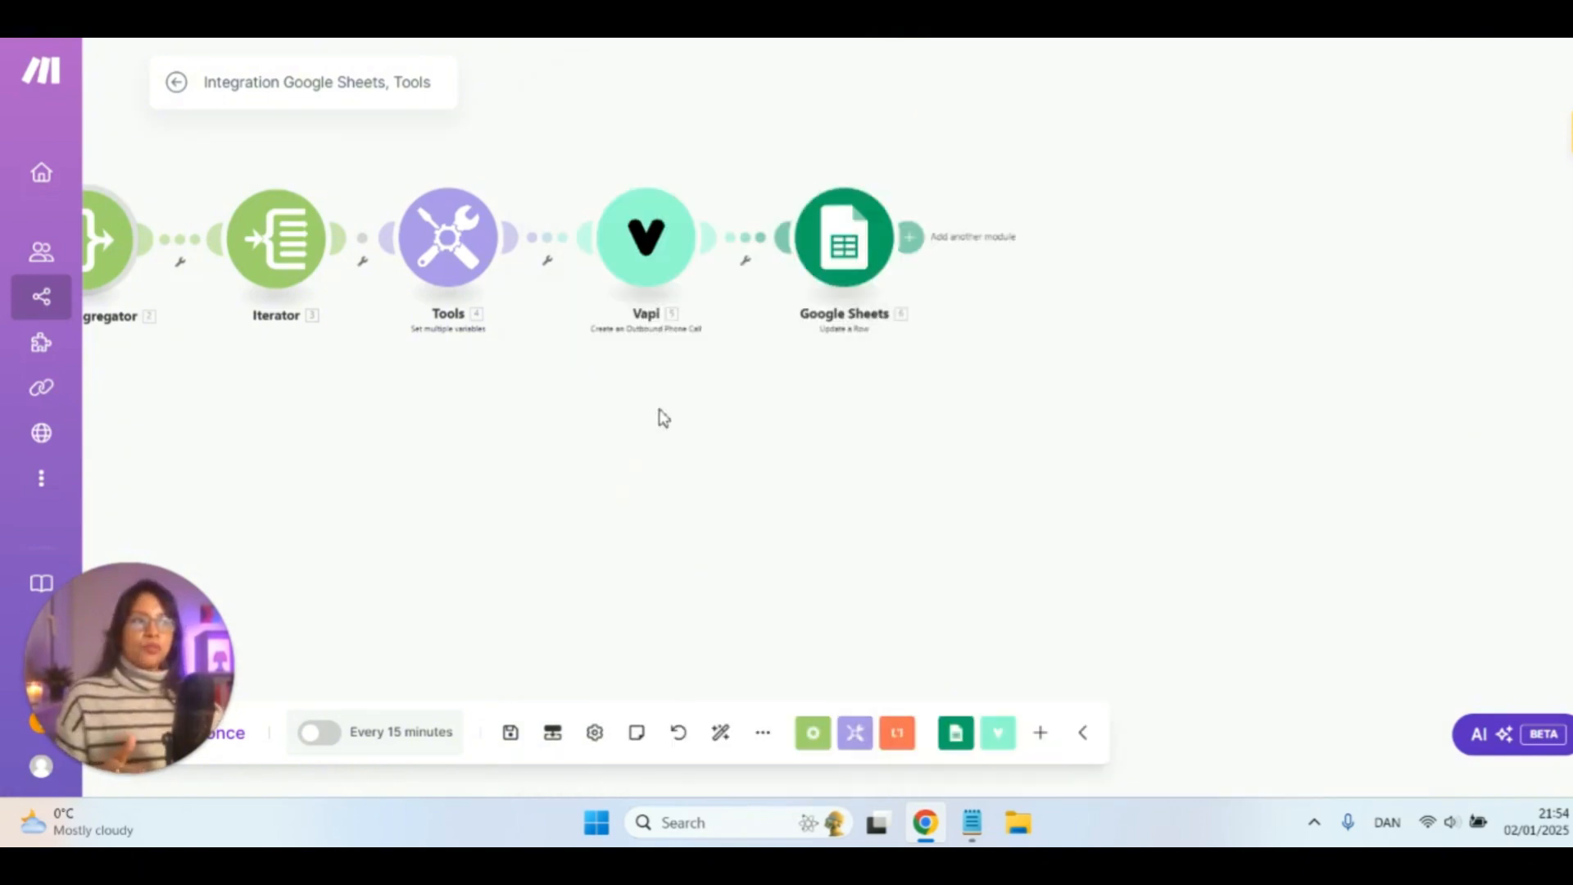
scroll(661, 416, "up", 1)
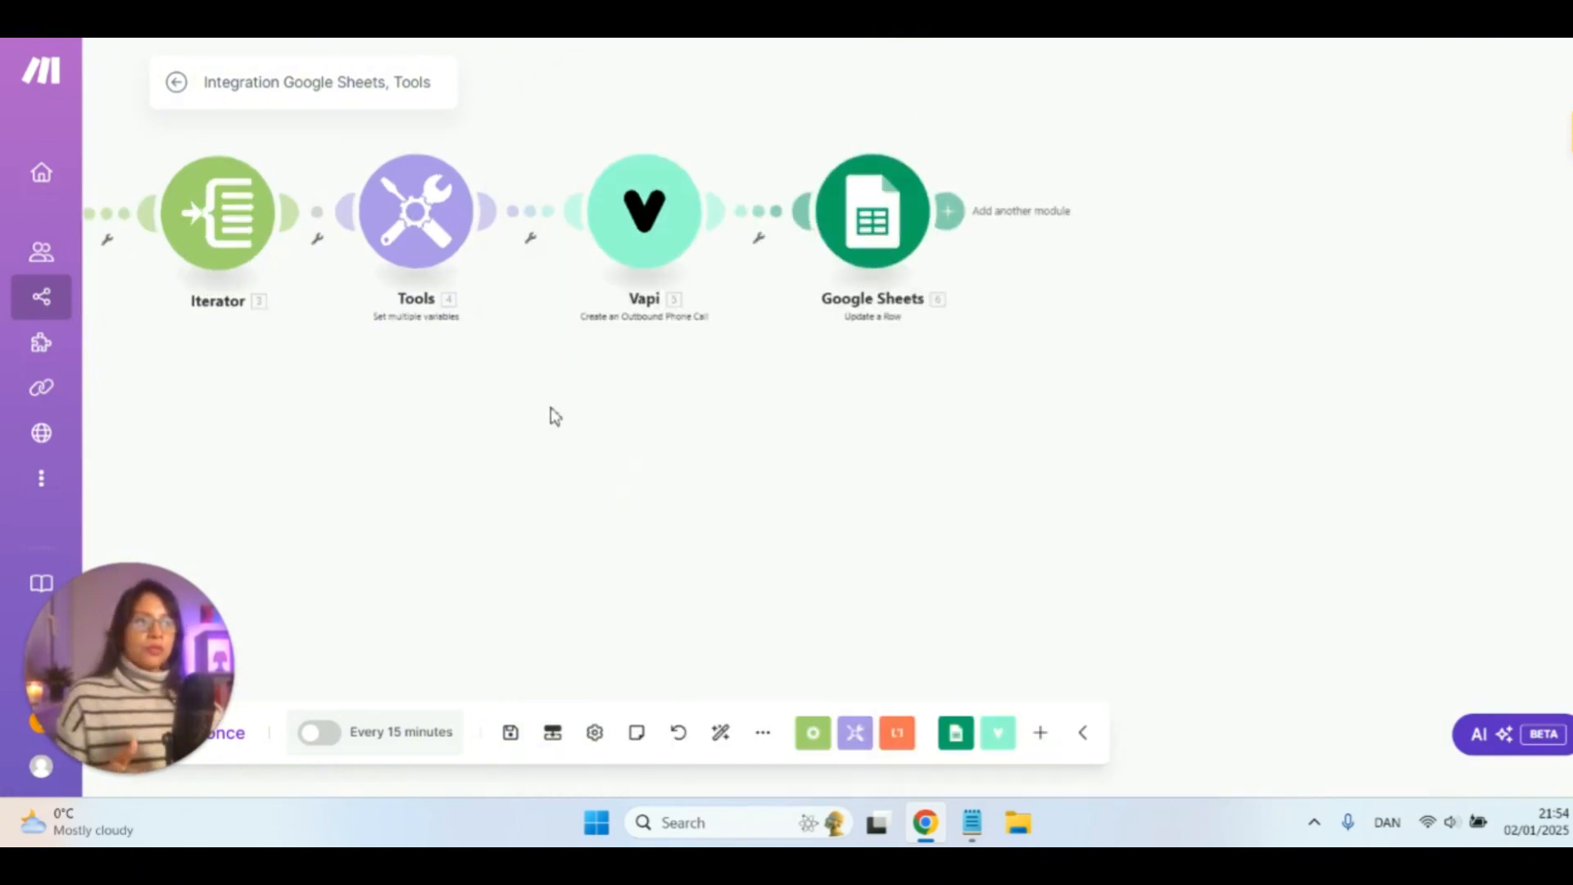
- Review the Update a Row module's settings, checking its mapped row number and the Called (D) value
left_click_drag(551, 409, 807, 448)
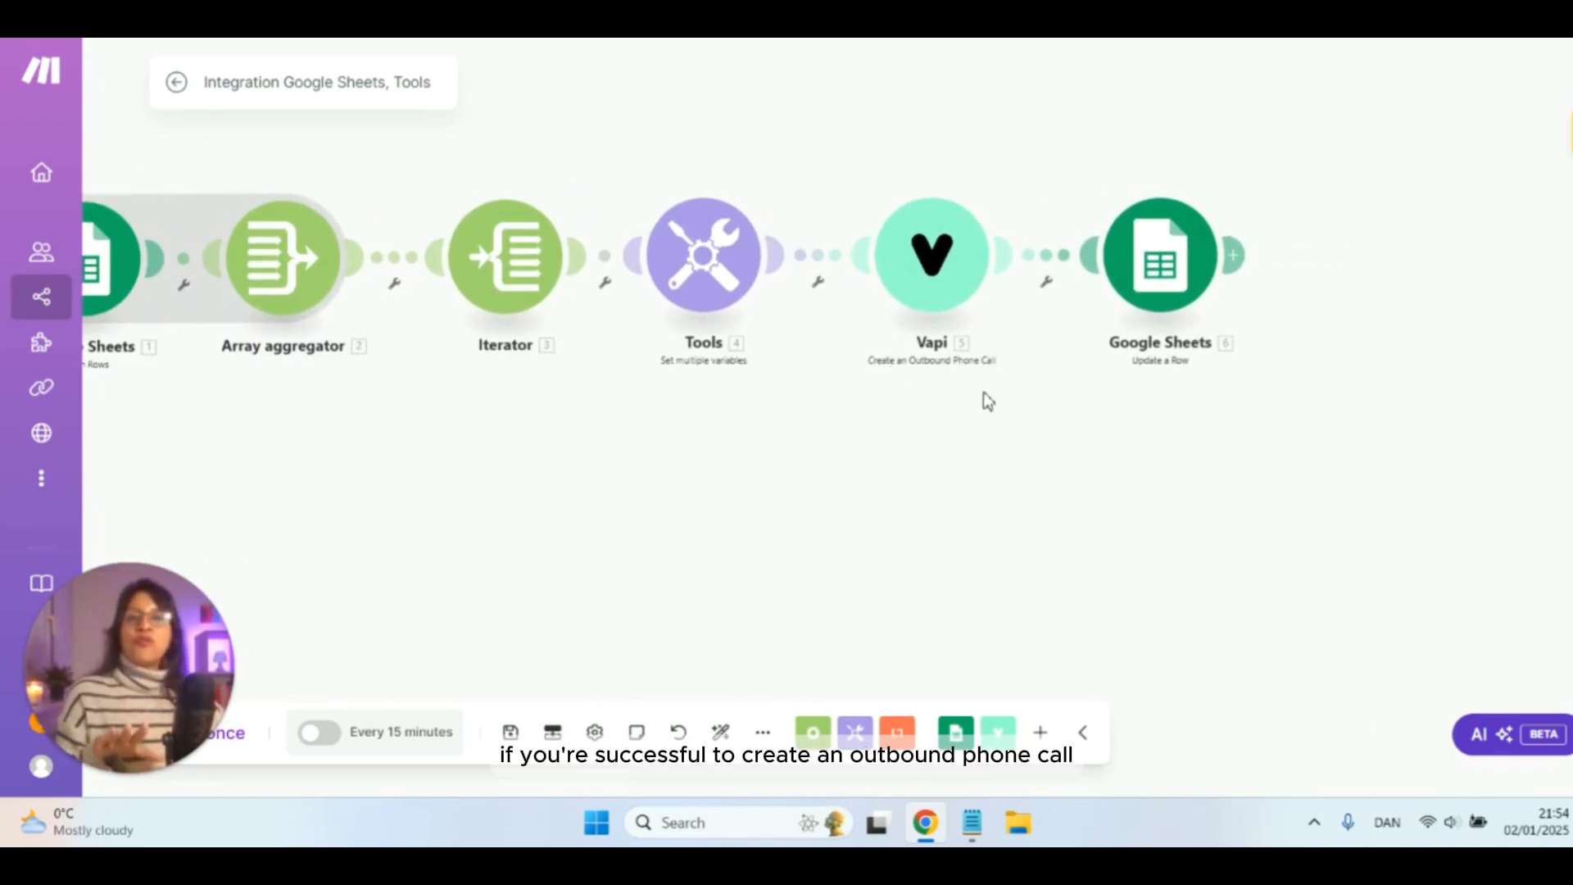
left_click(1171, 287)
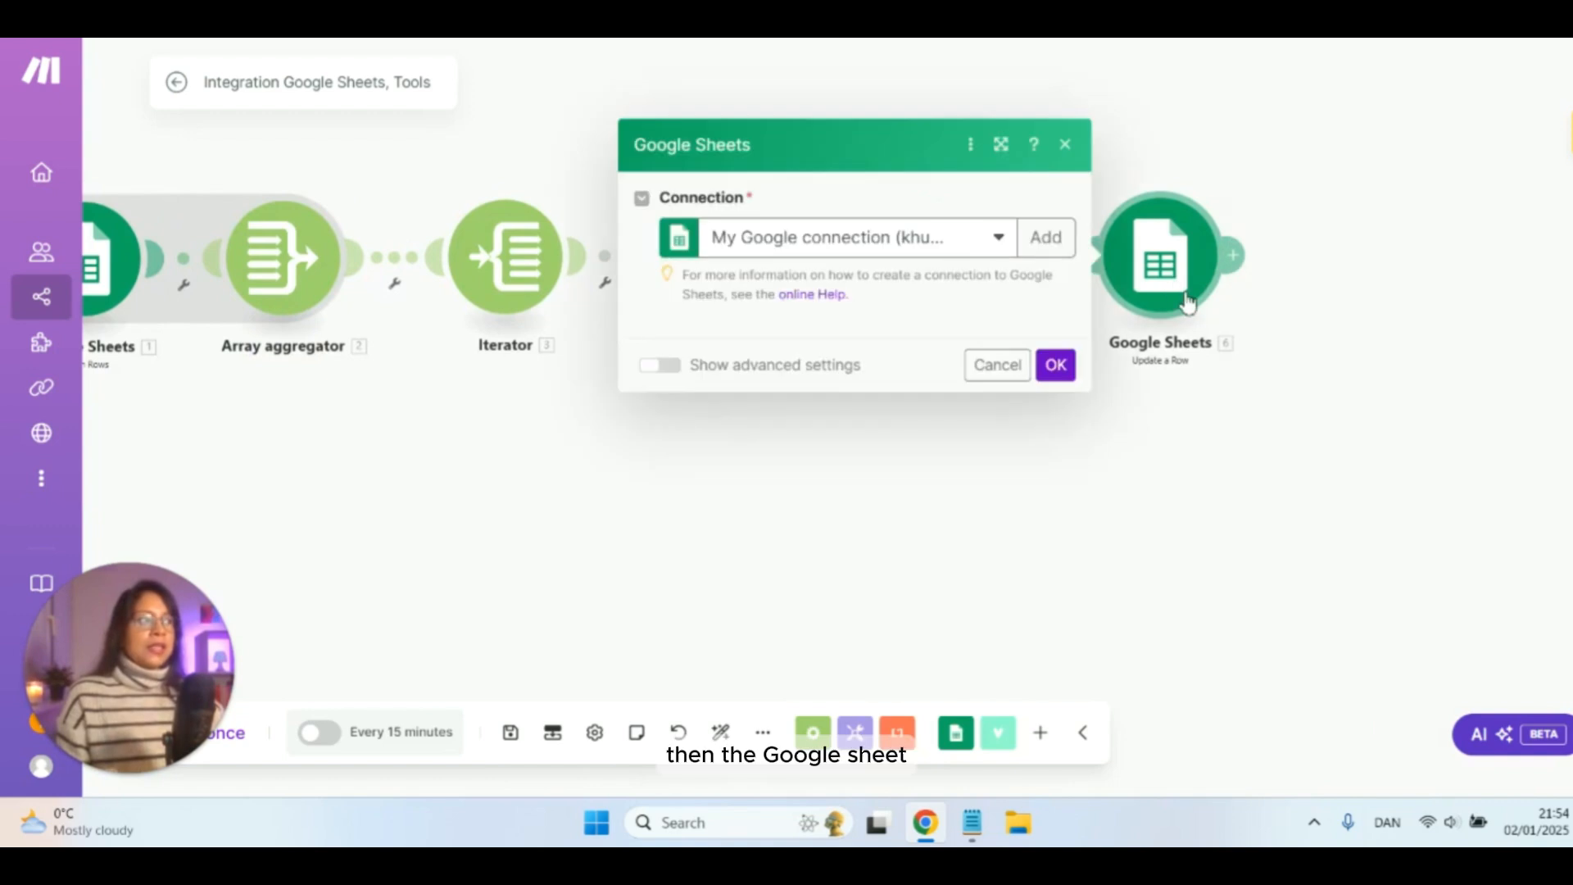
scroll(889, 521, "down", 10)
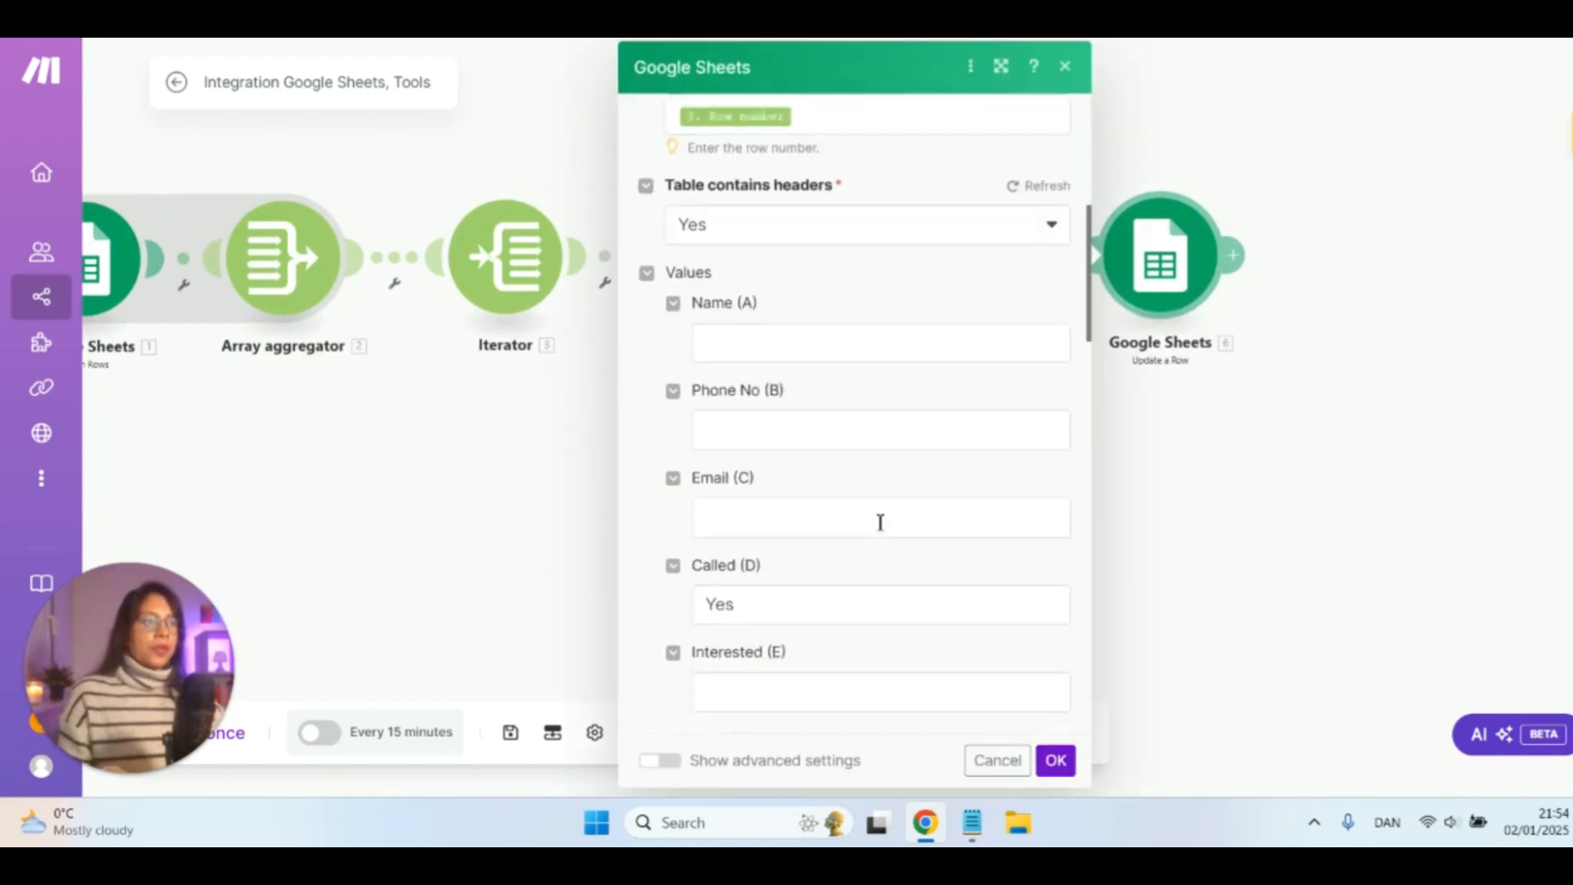
scroll(833, 576, "down", 1)
scroll(735, 314, "up", 3)
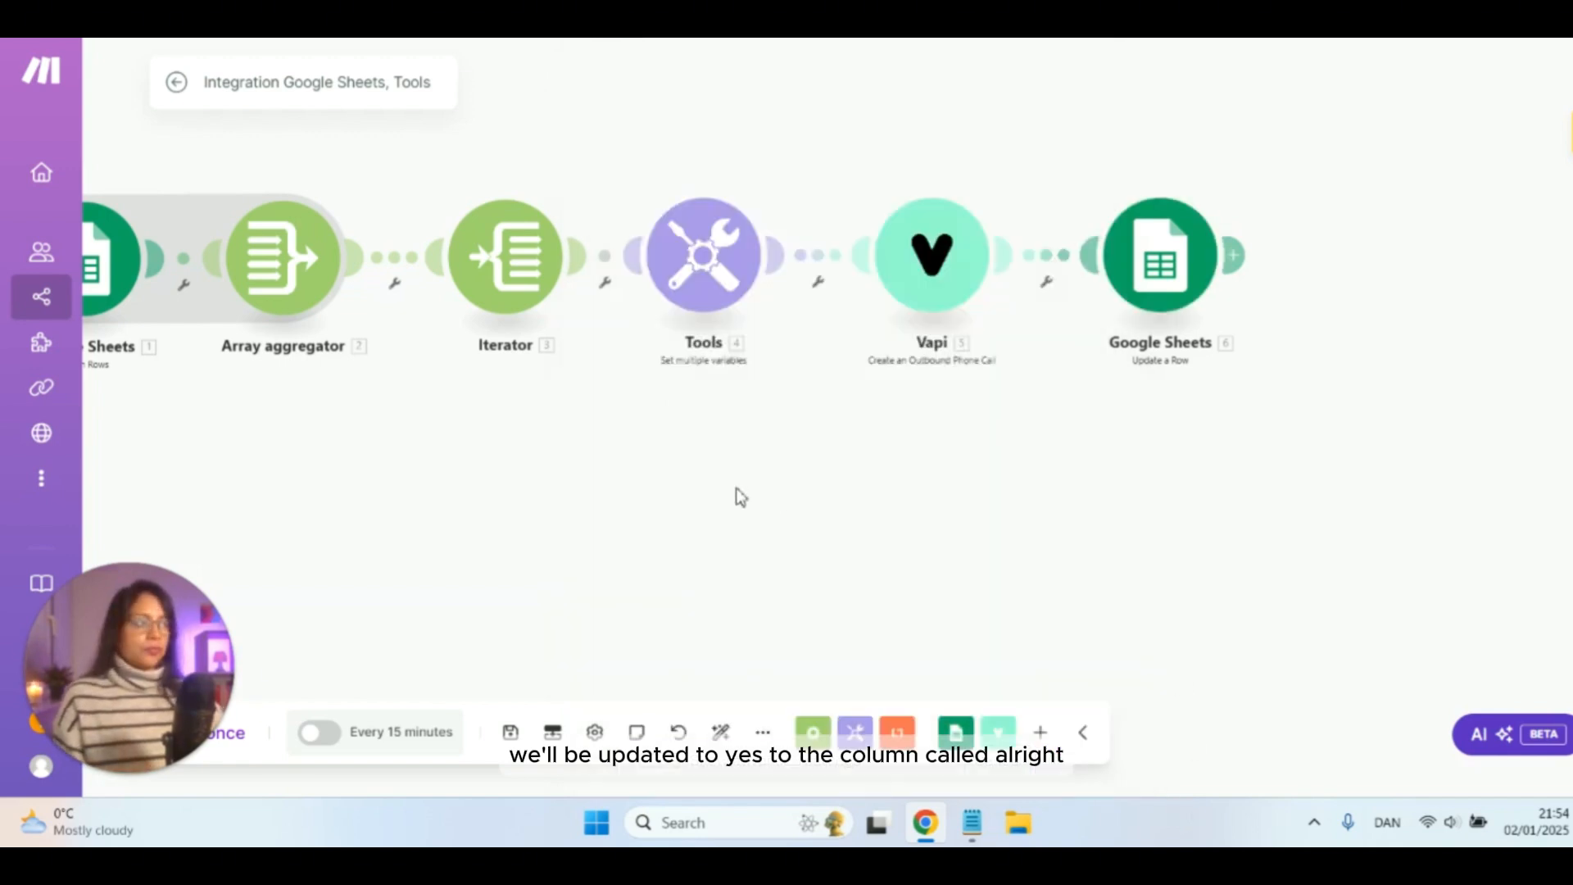
left_click_drag(736, 490, 910, 497)
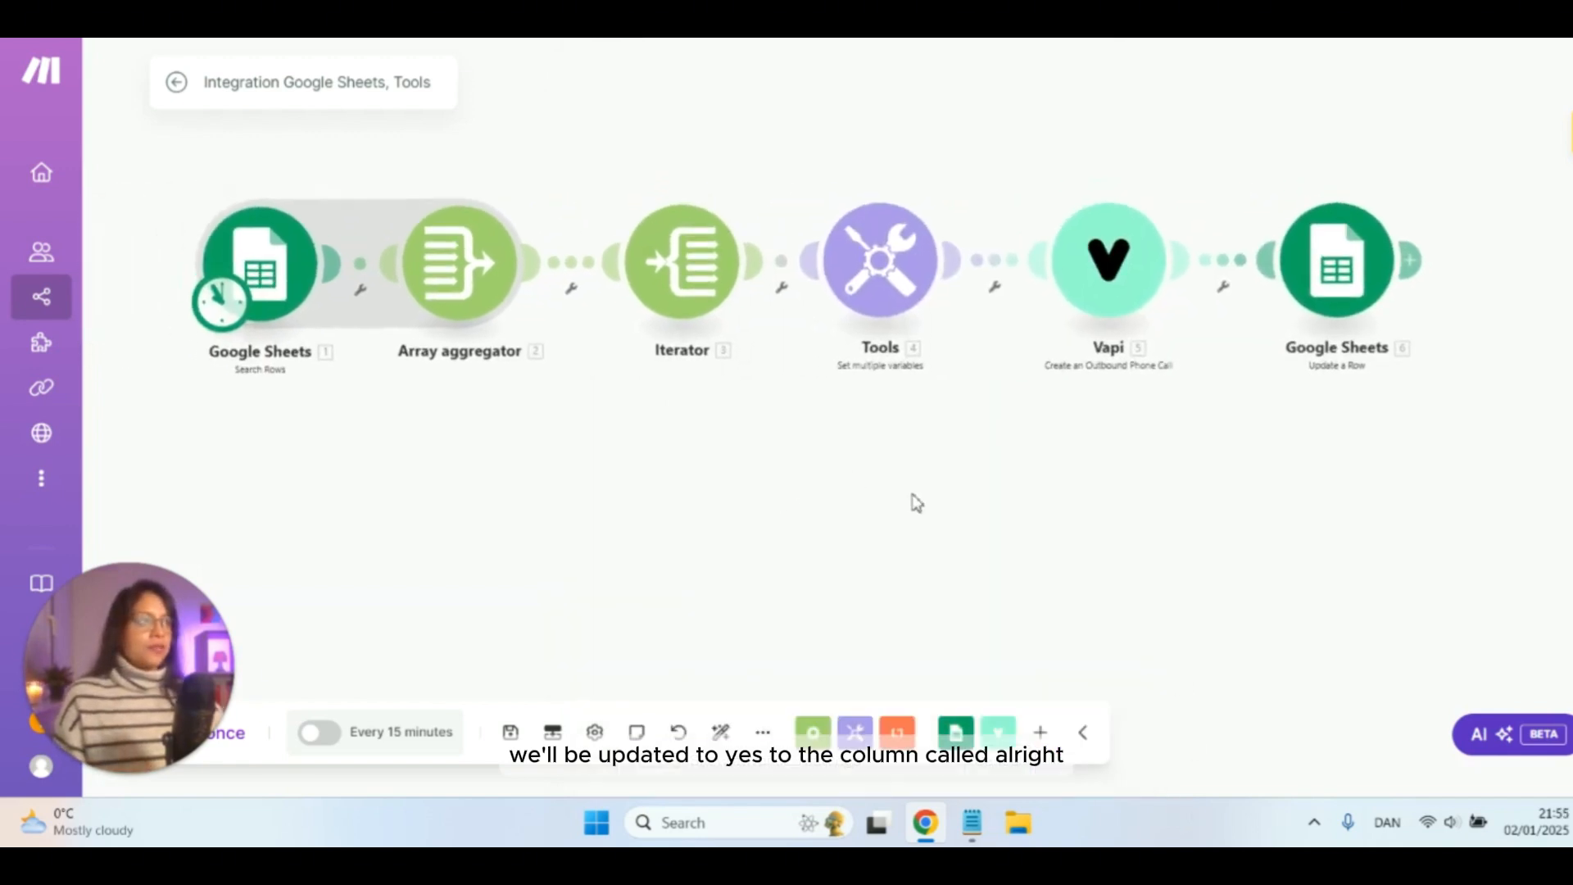
scroll(905, 495, "down", 1)
- Save the scenario and rename it "Cold Calling AI Agent - Trigger the Call"
left_click(510, 732)
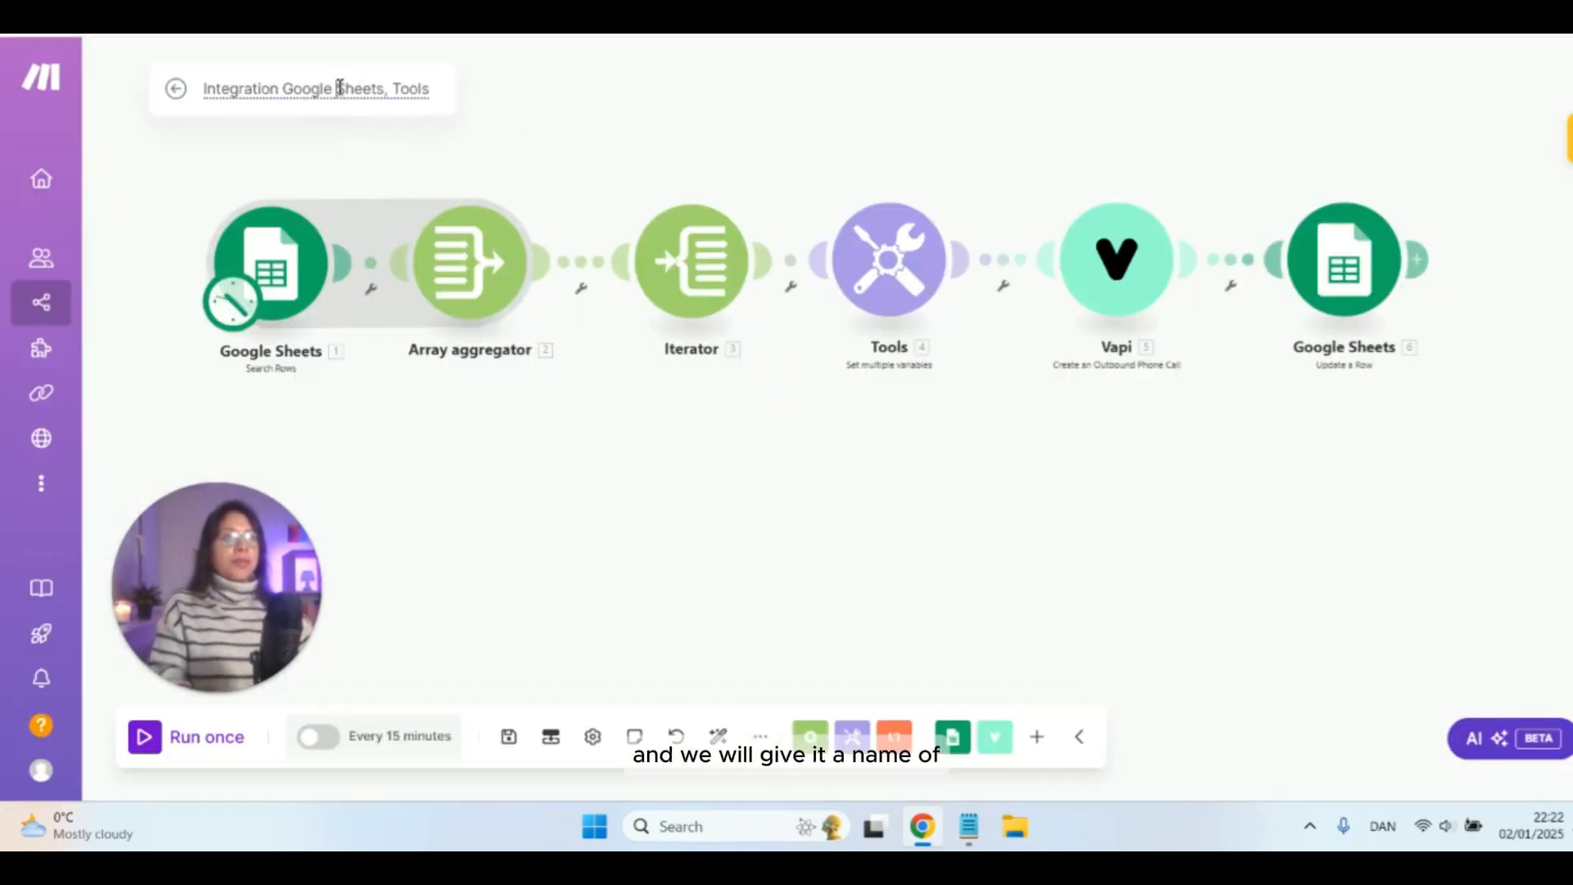
left_click(341, 88)
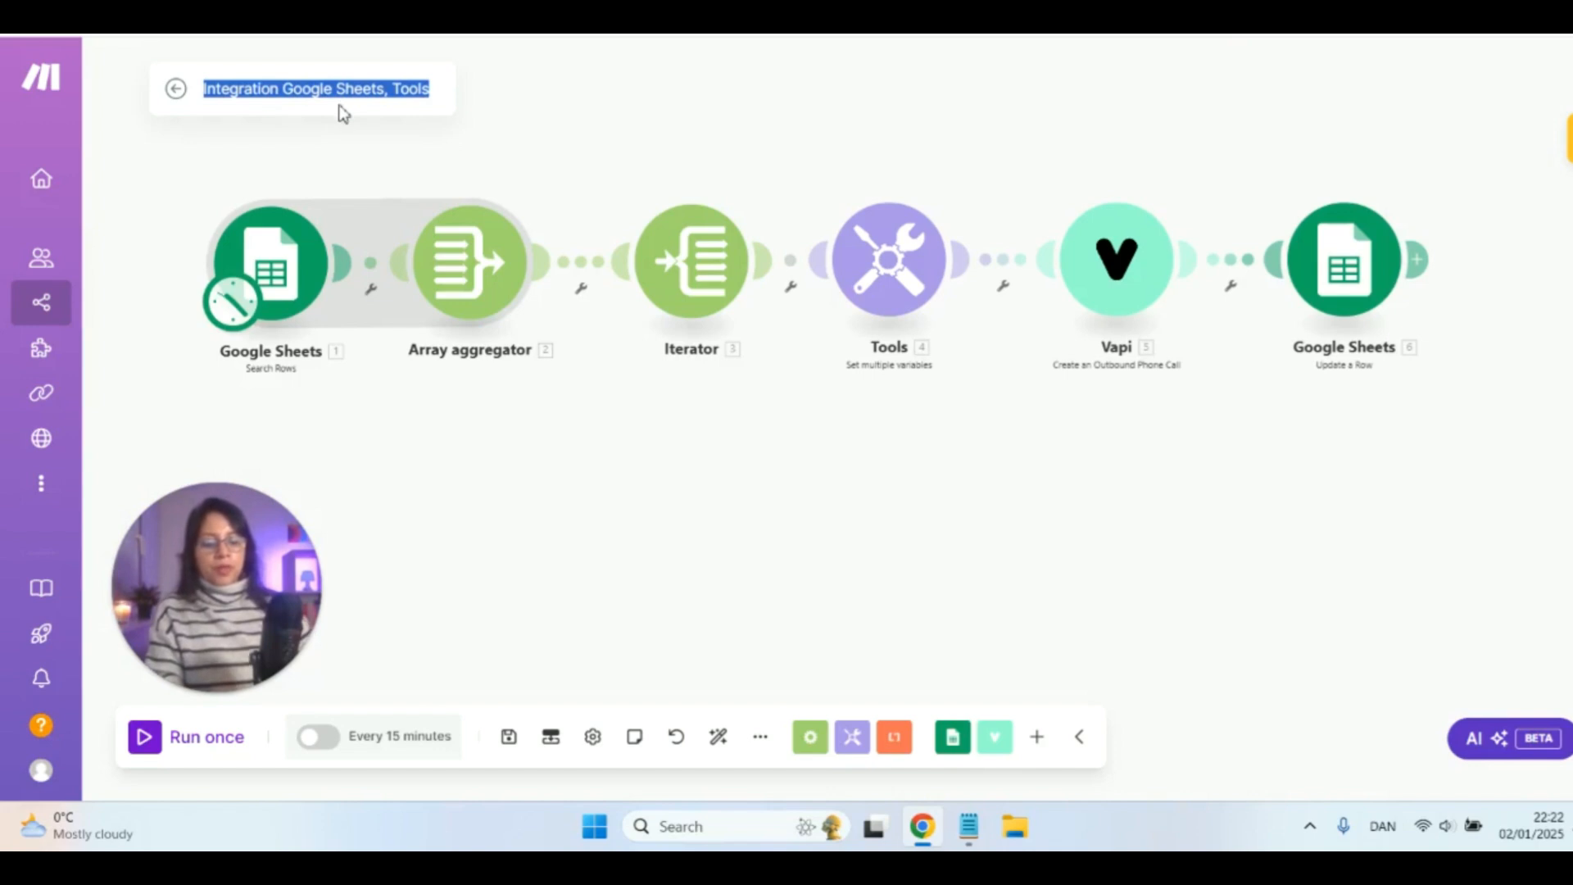
type("Cold Calling AI Agent - Trigger the Call")
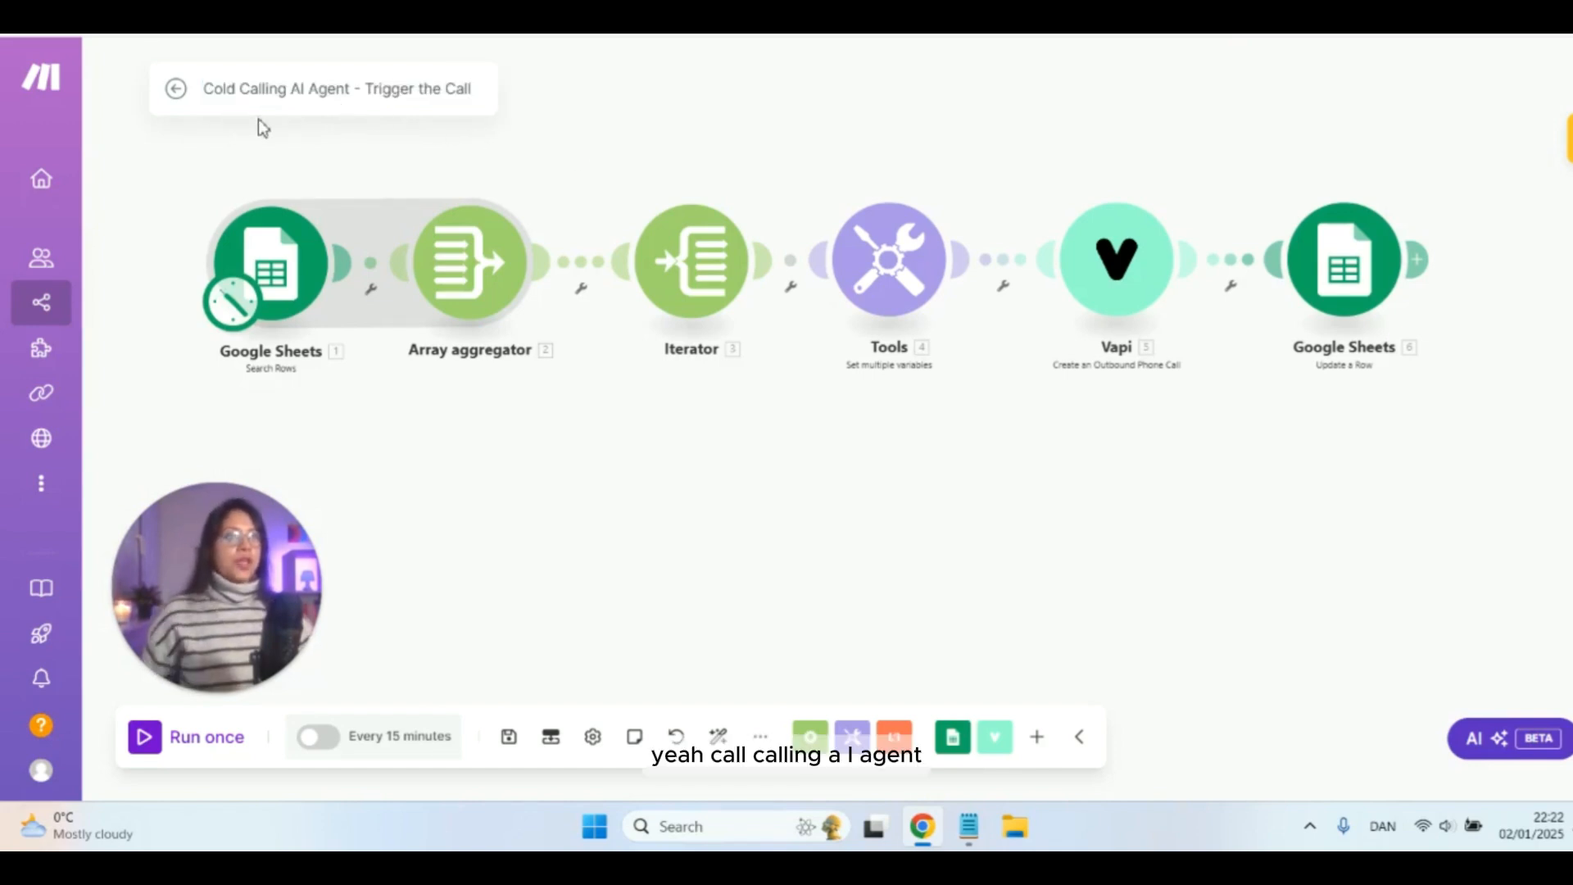
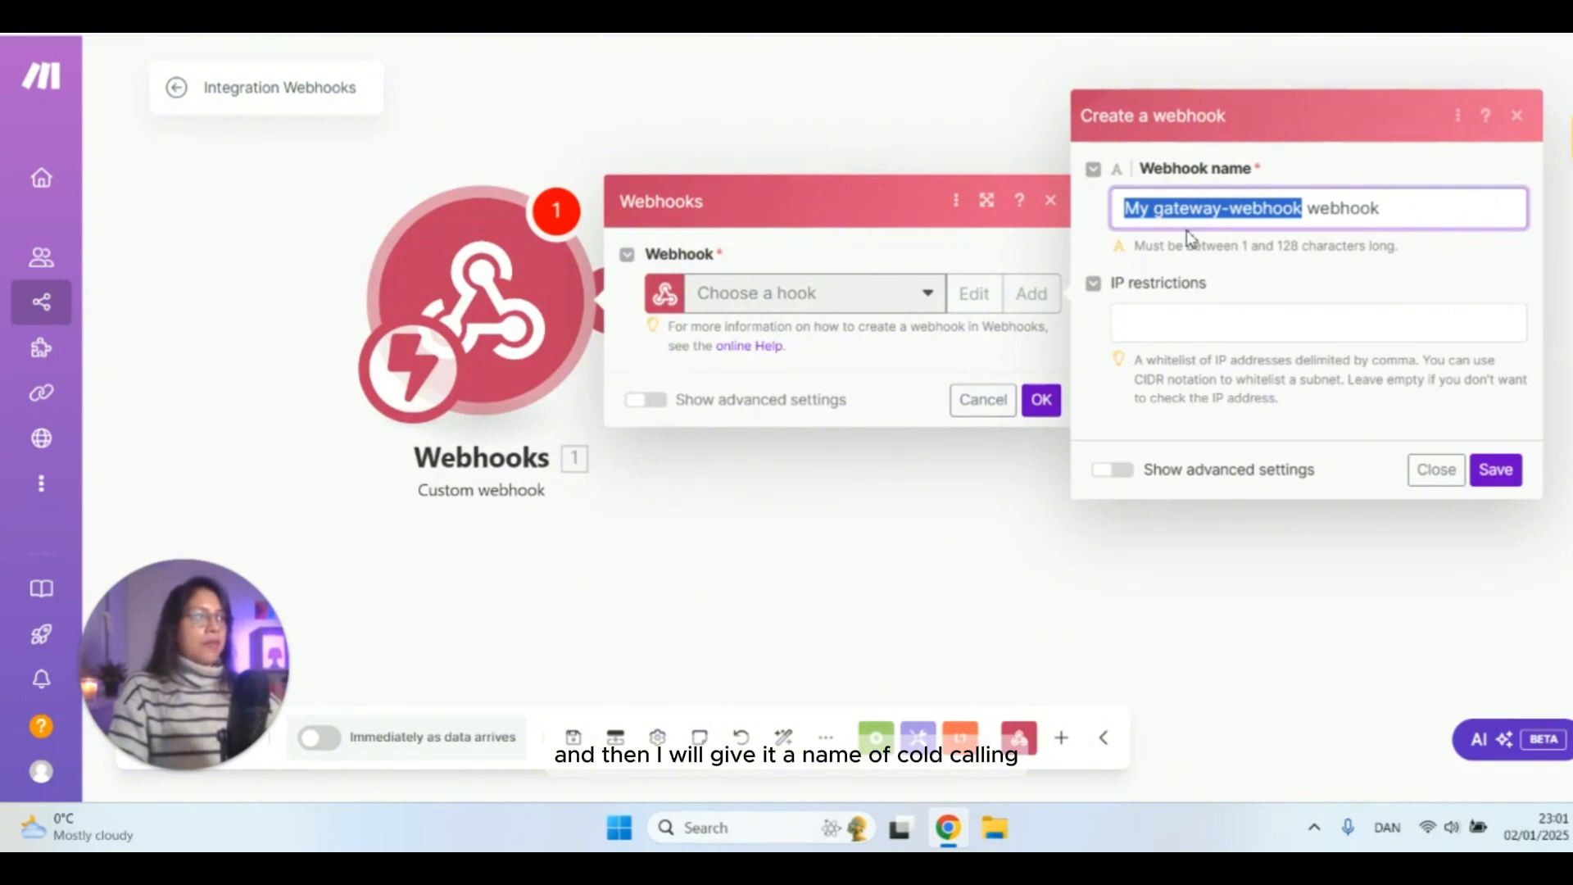
- Name the new custom webhook "Cool Caller Transcript webhook" and save it
type("Cool Calling")
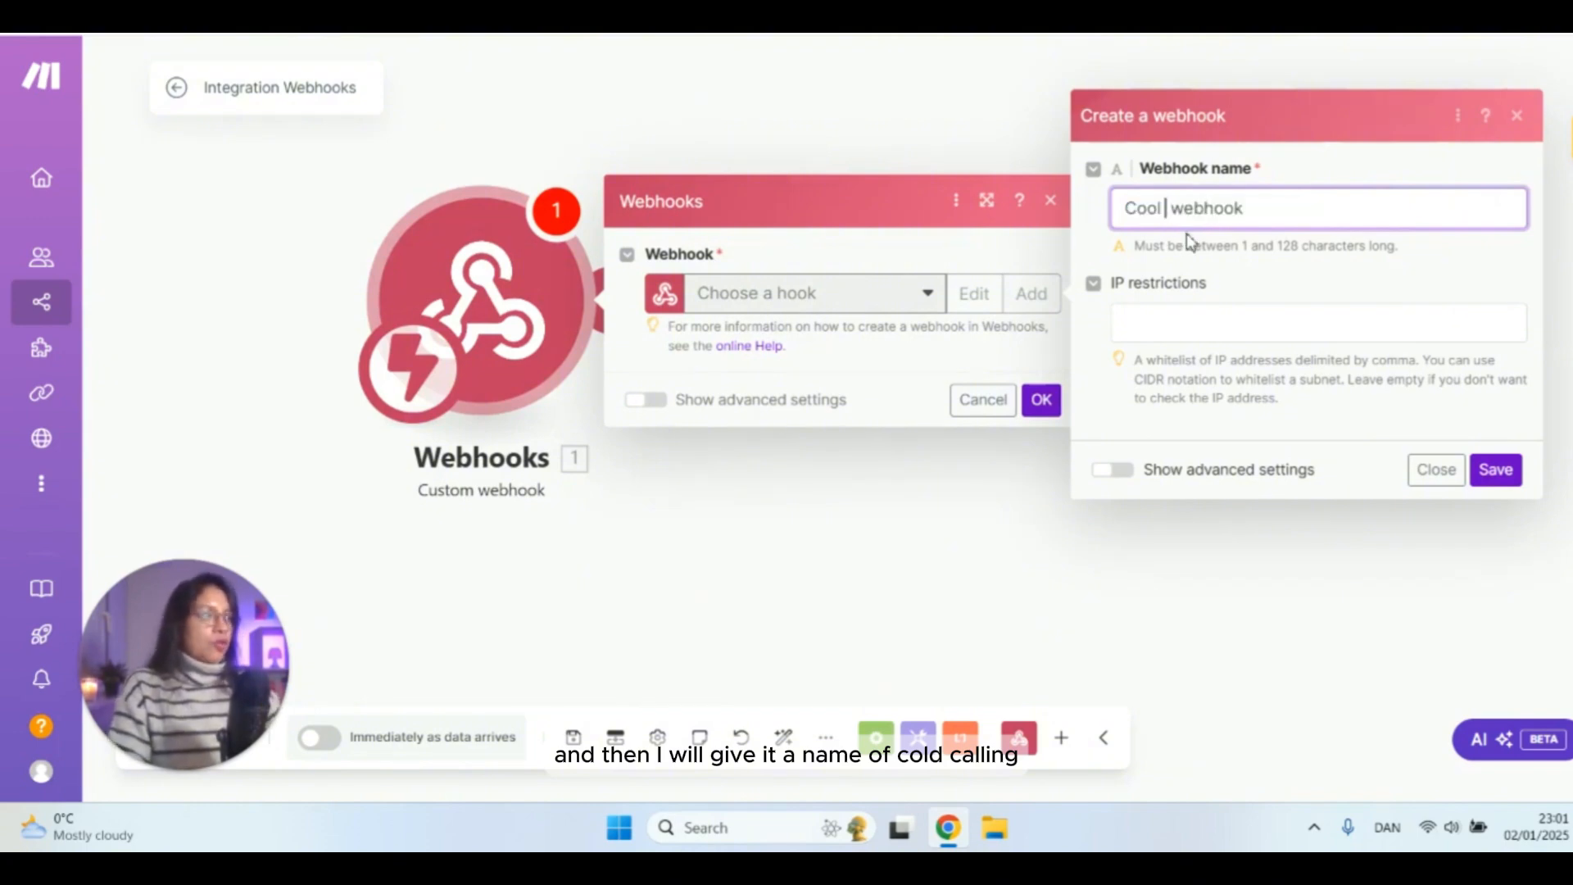
type(" T")
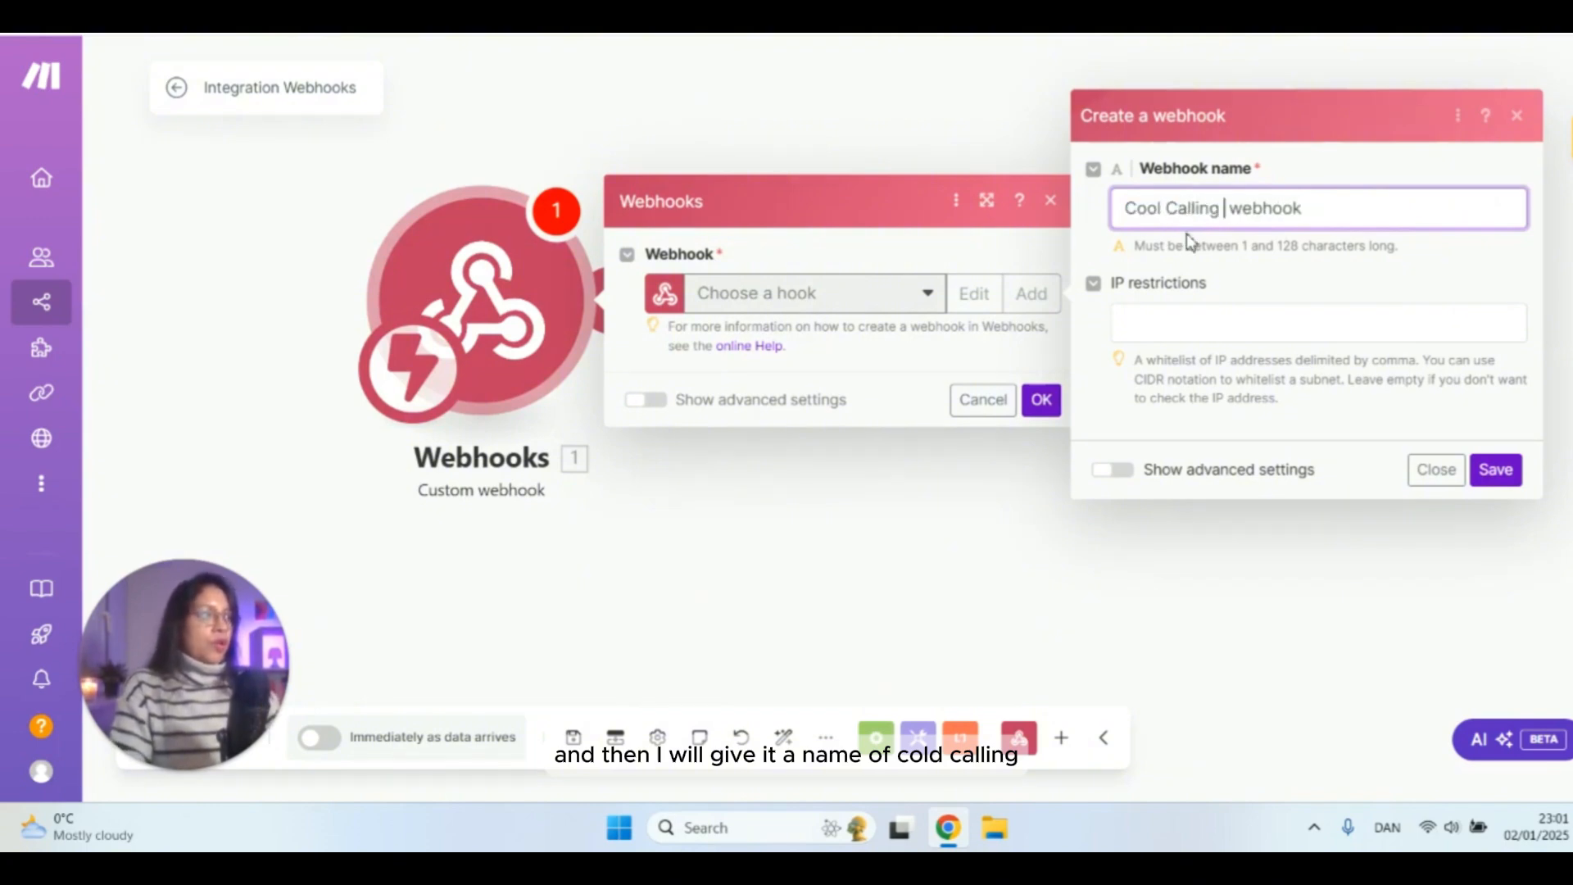
key("BackSpace")
key("BackSpace")
key("BackSpace")
key("BackSpace")
key("BackSpace")
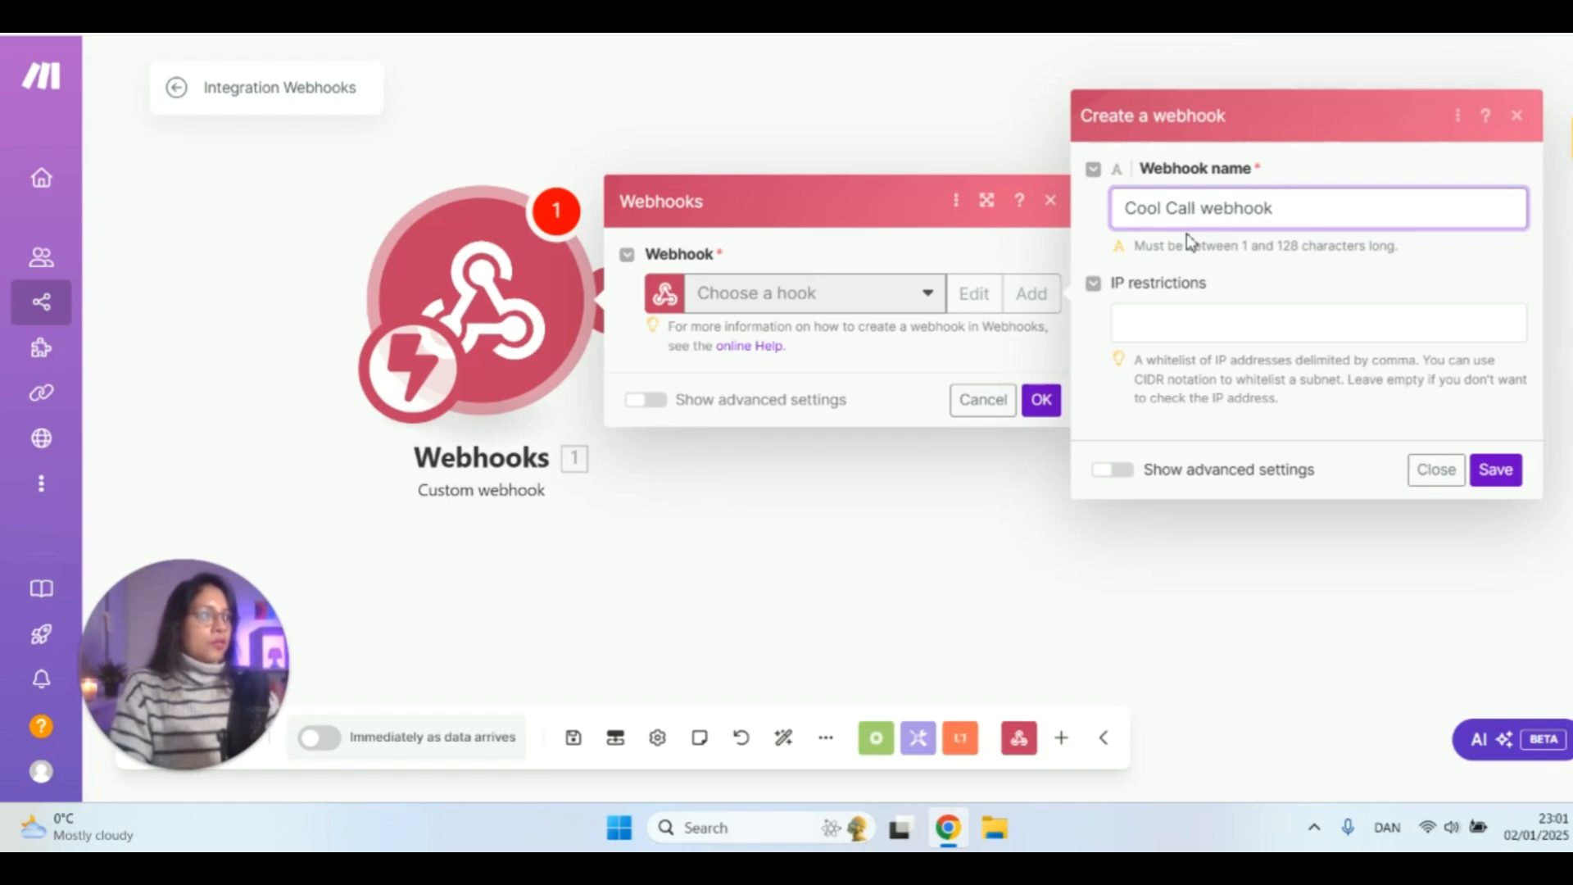
type("er Tr")
type("anscrip")
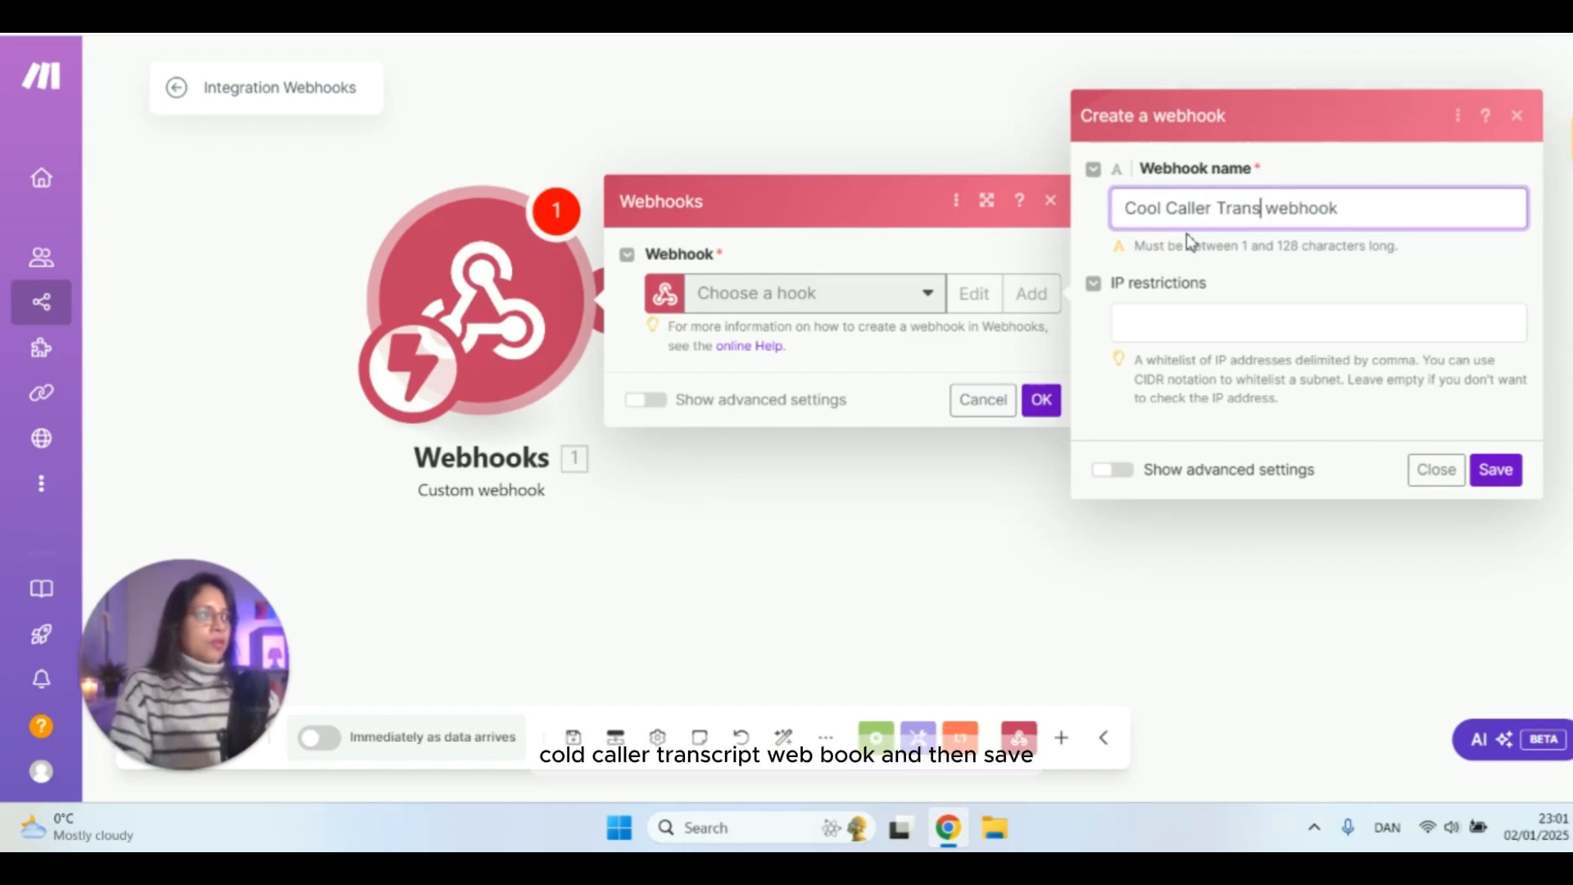
type("t")
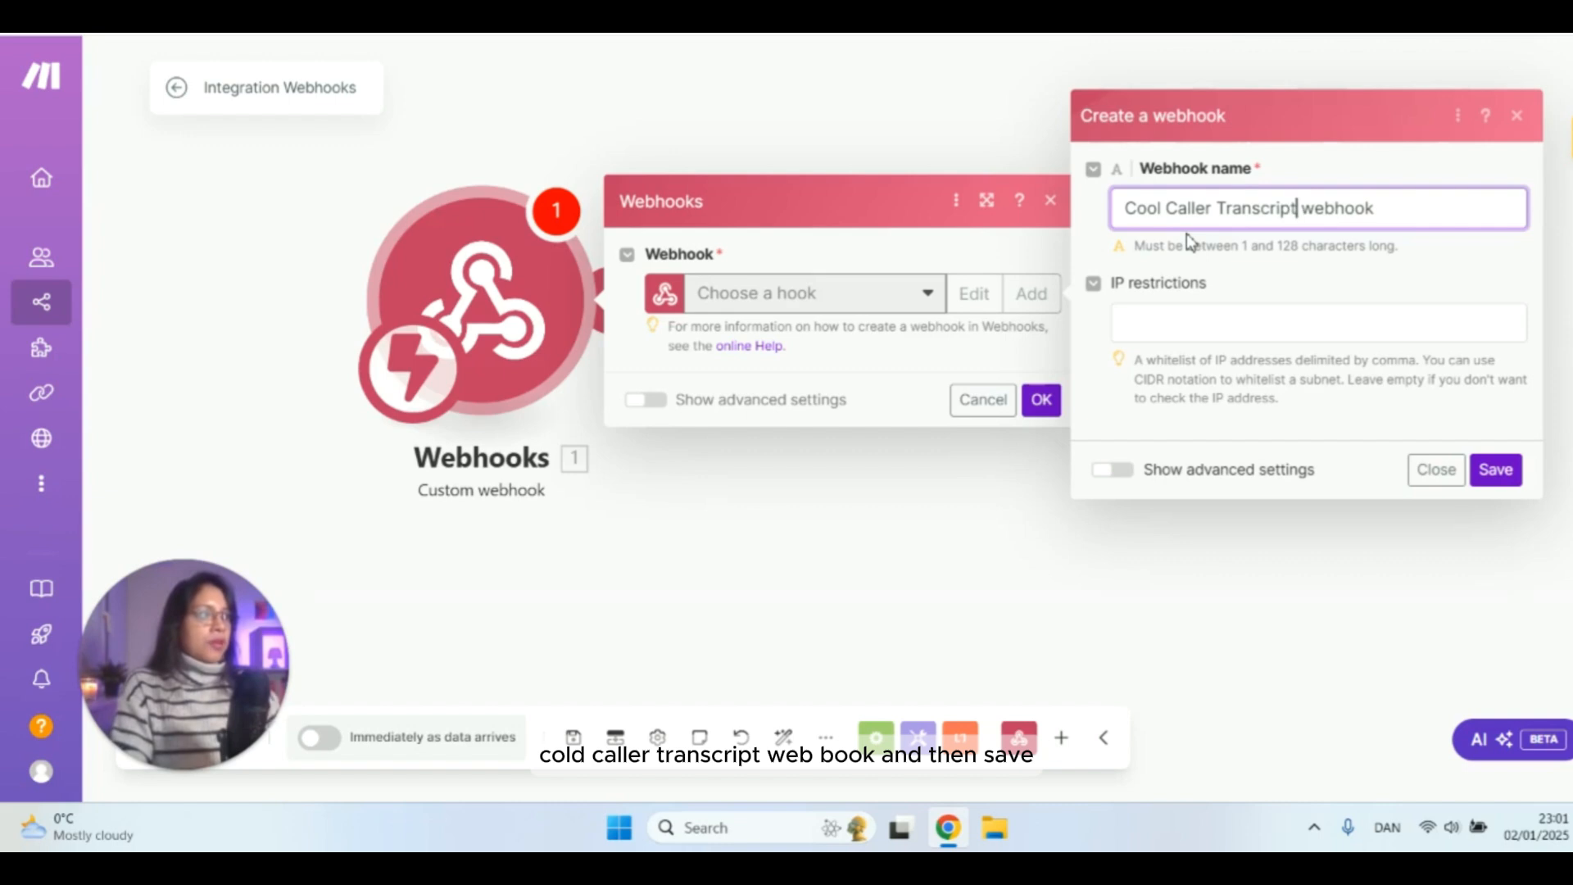
left_click(1497, 473)
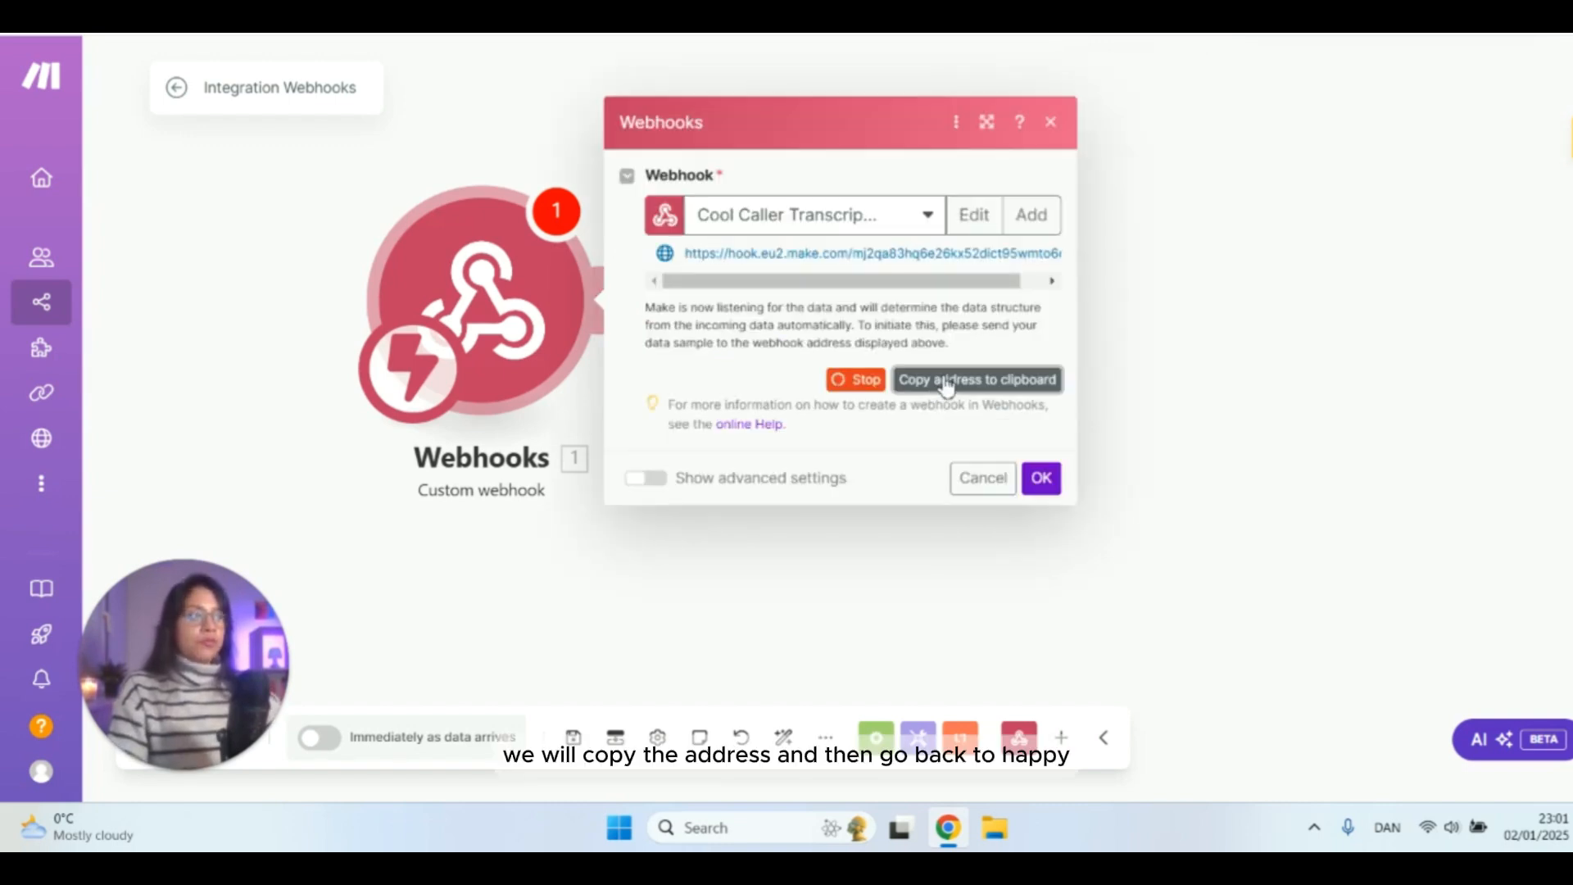
- Switch to Vapi and examine the AI Cold Caller assistant's server URL and server URL secret settings under Messaging
key("ctrl+shift+Tab")
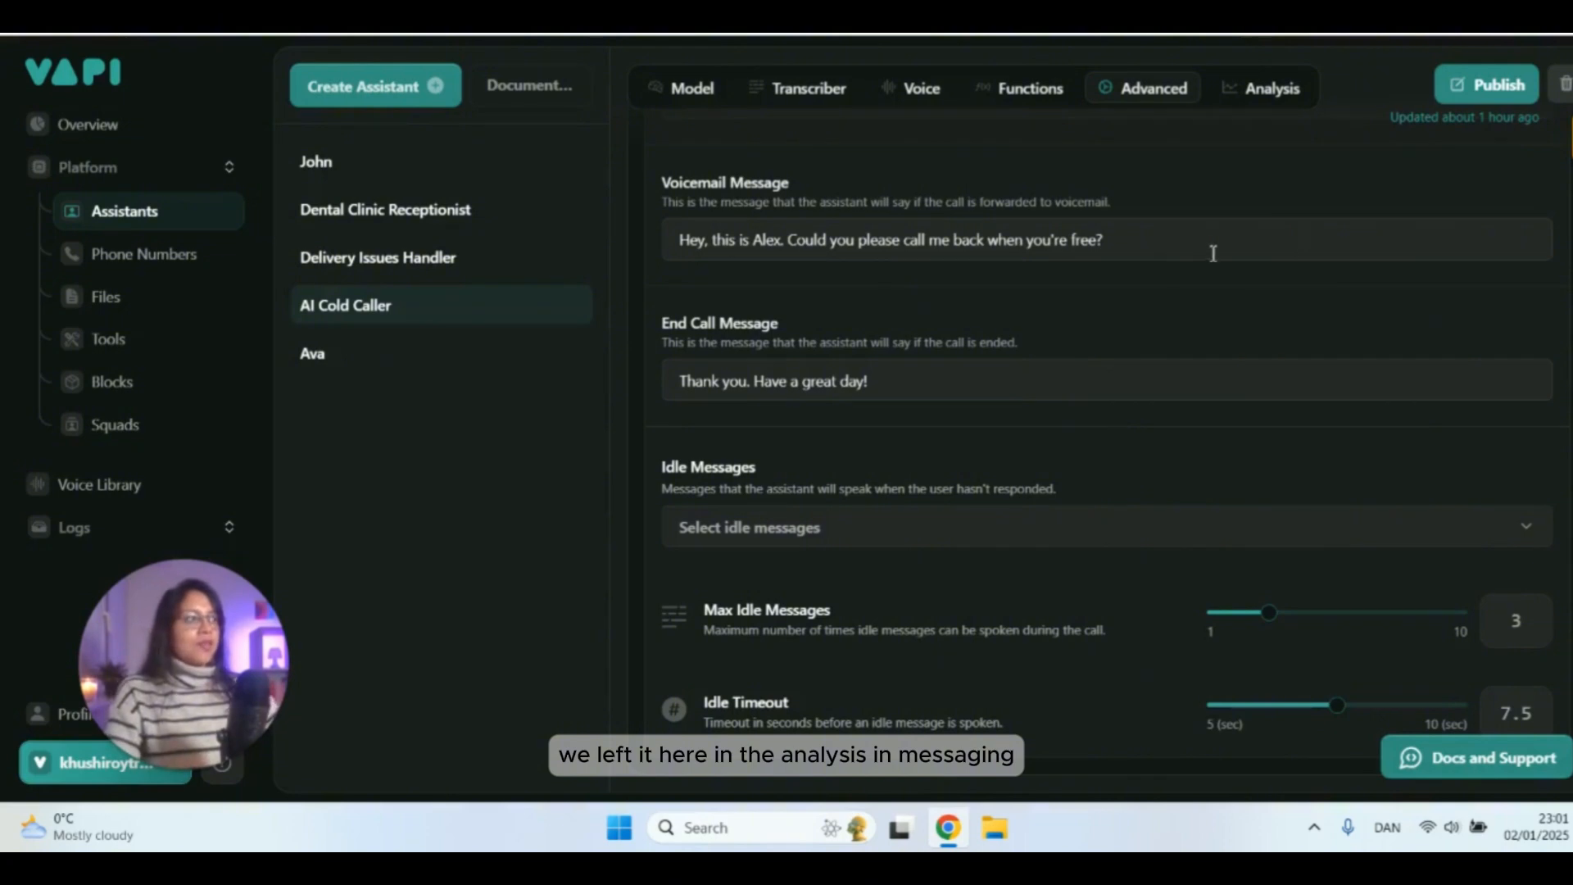
scroll(1213, 253, "up", 4)
scroll(921, 263, "up", 6)
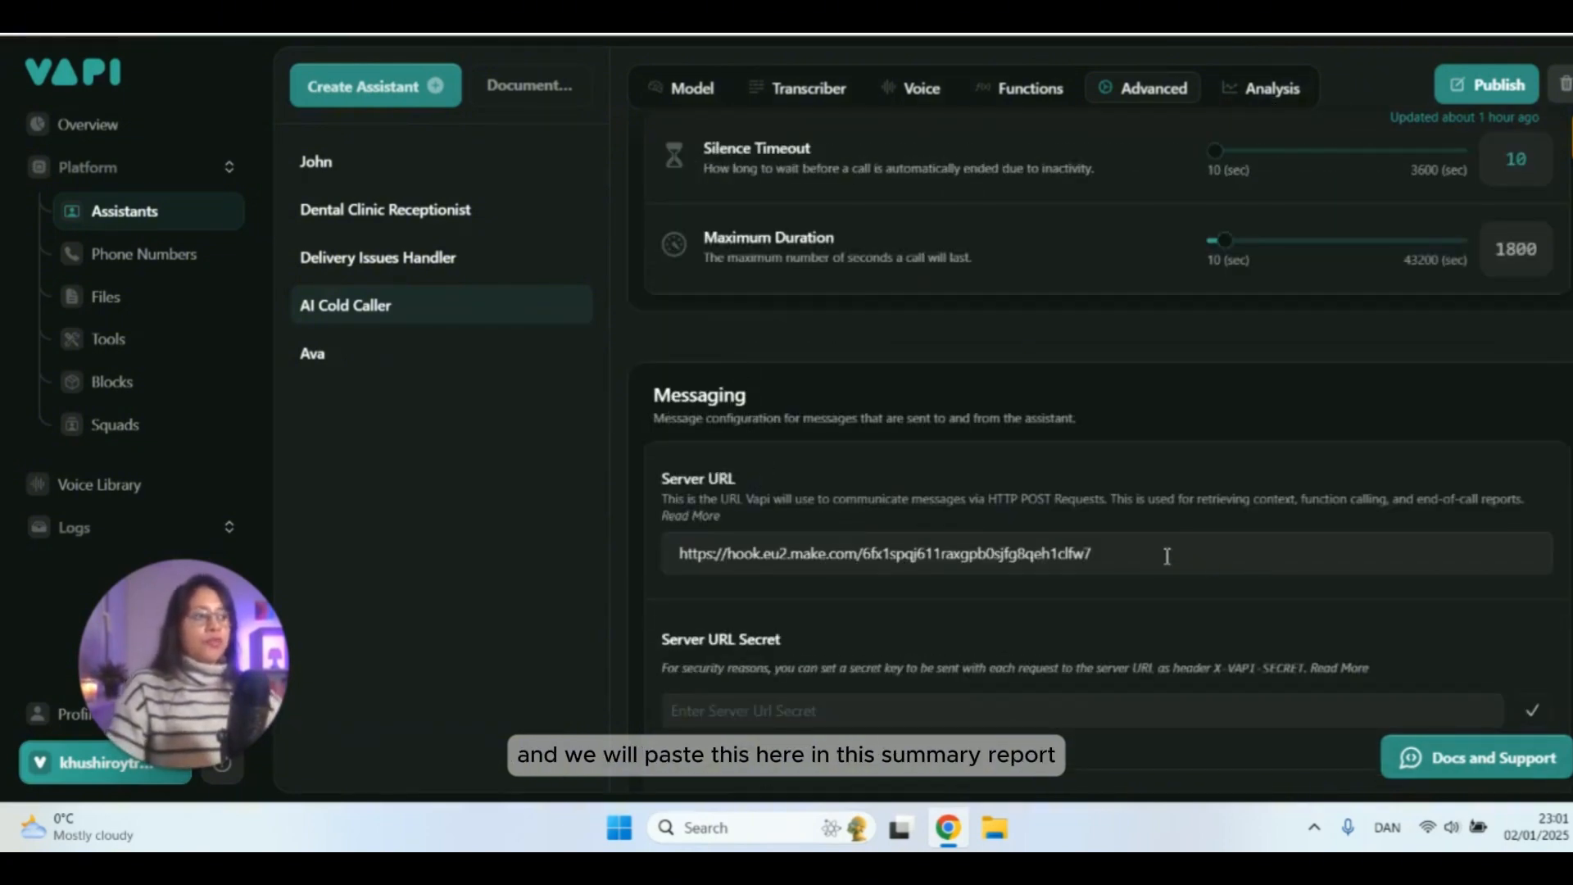
triple_click(1204, 574)
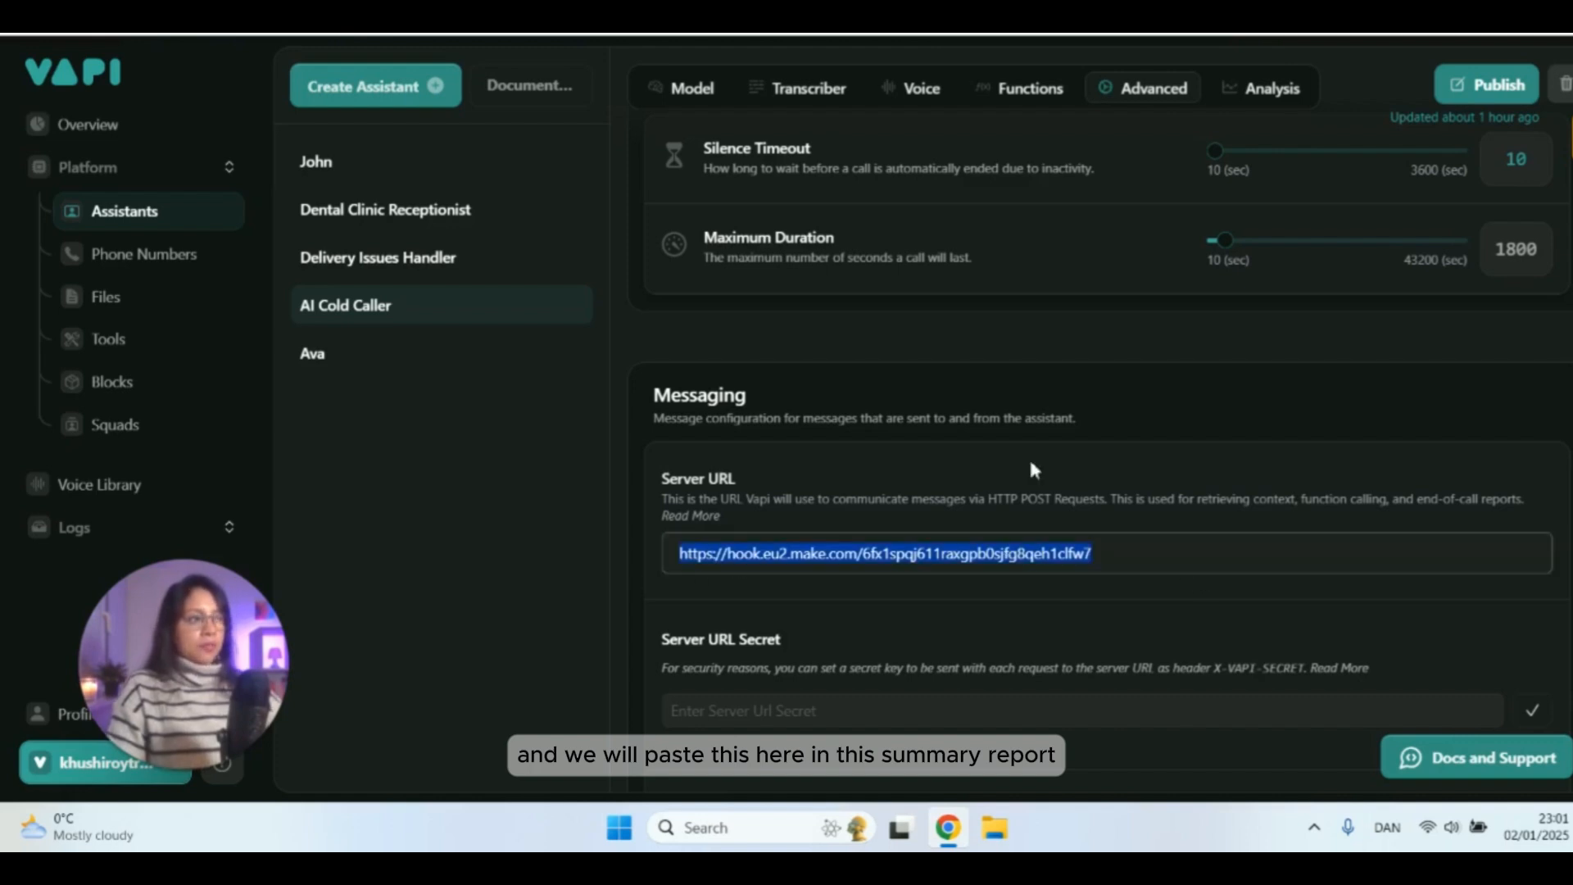
left_click(1030, 453)
scroll(811, 418, "down", 1)
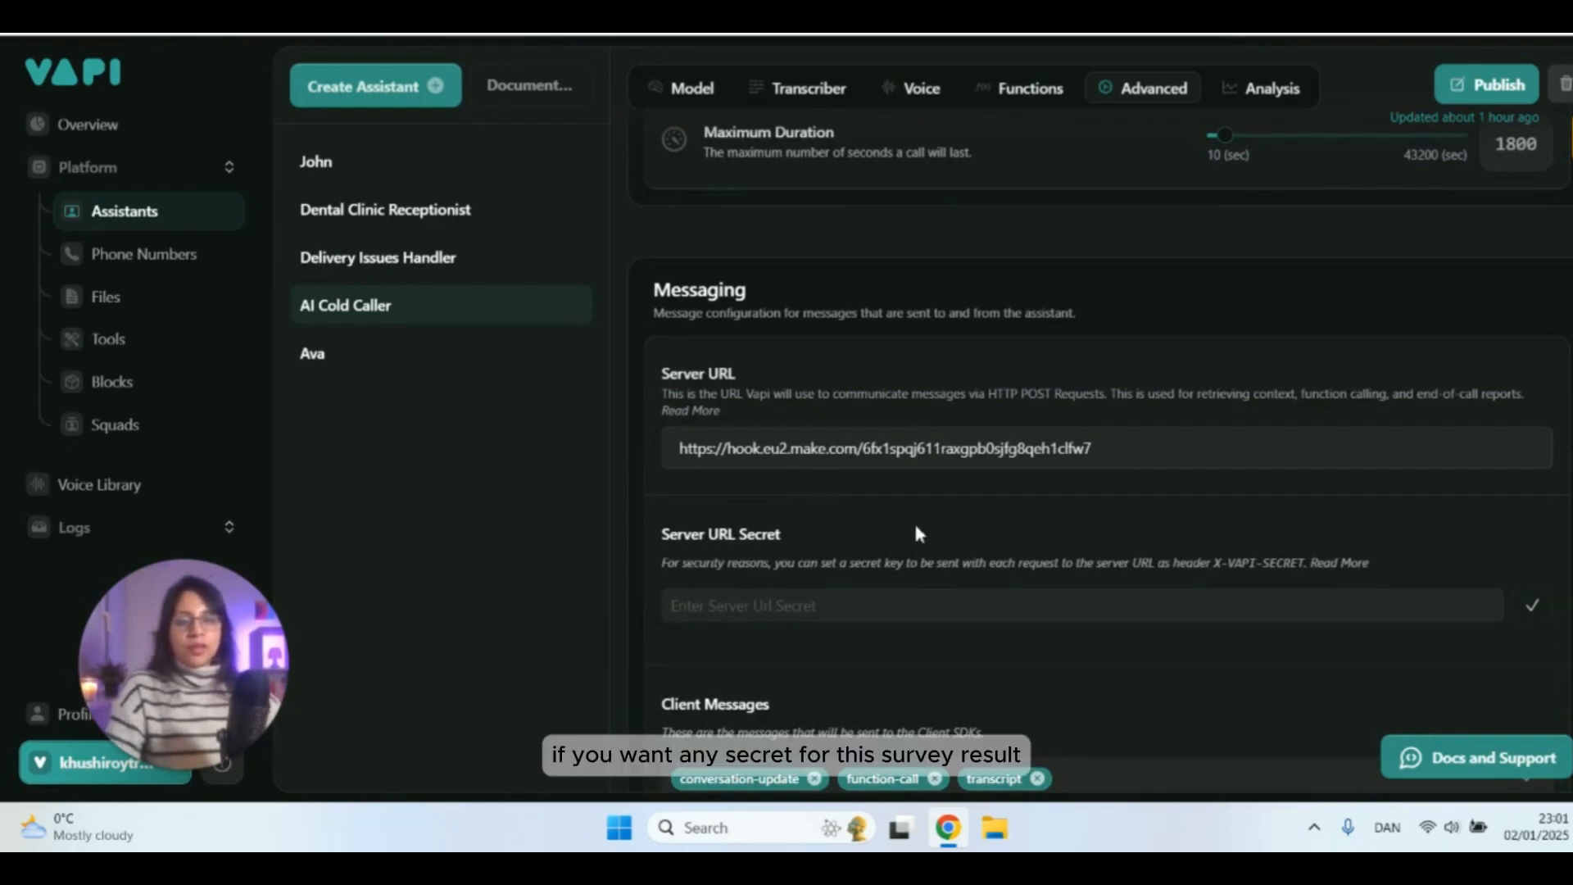
scroll(957, 526, "down", 2)
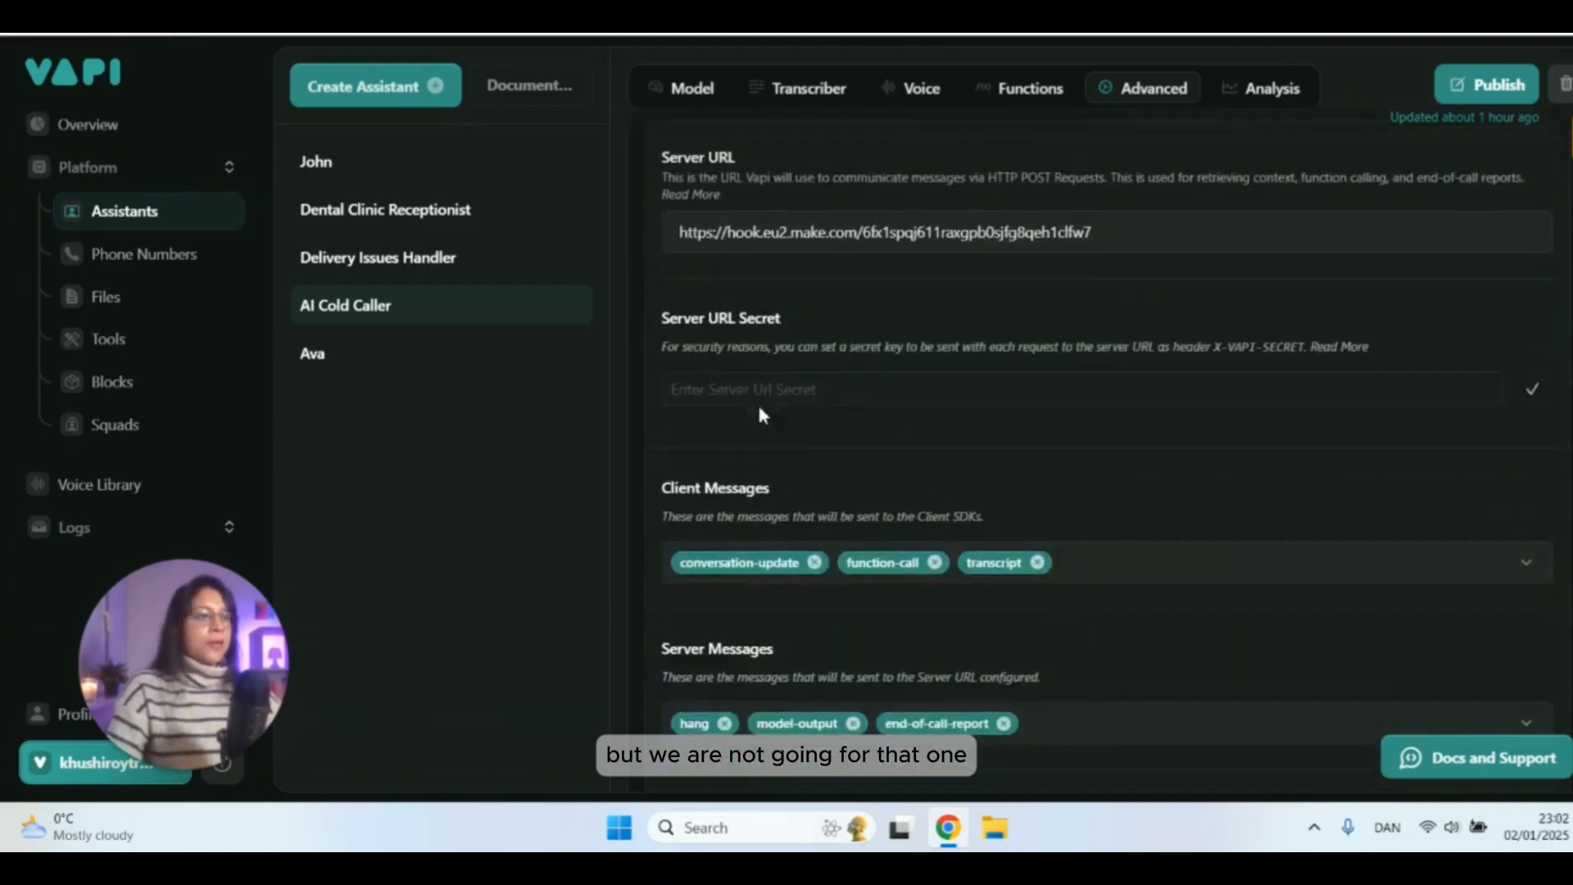
scroll(762, 414, "down", 1)
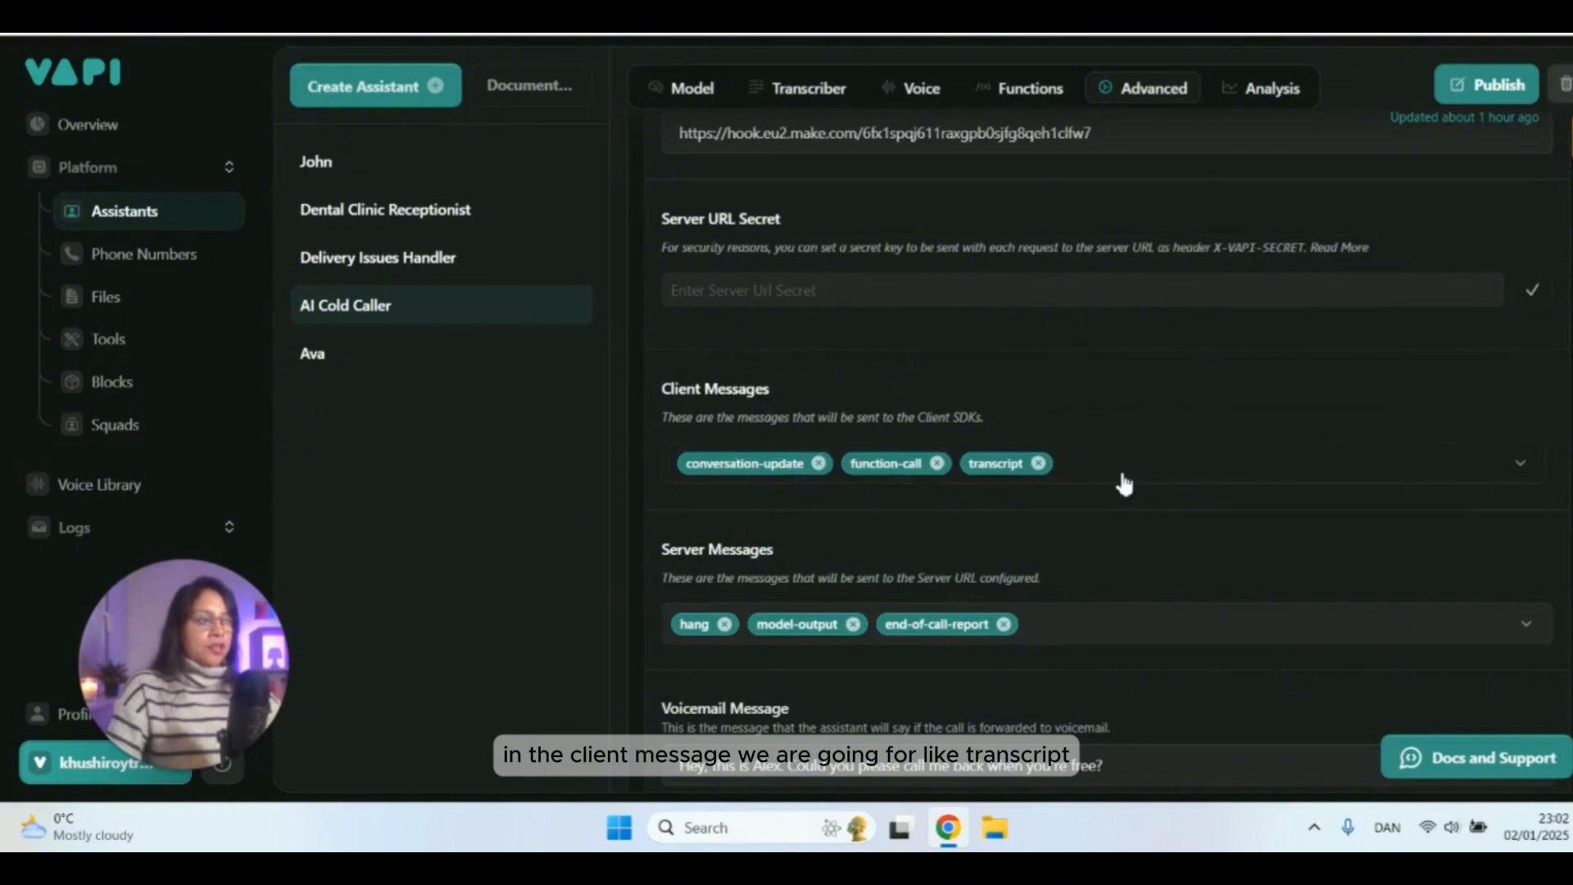
- Check which client messages and server messages are selected for the AI Cold Caller assistant
left_click(1124, 485)
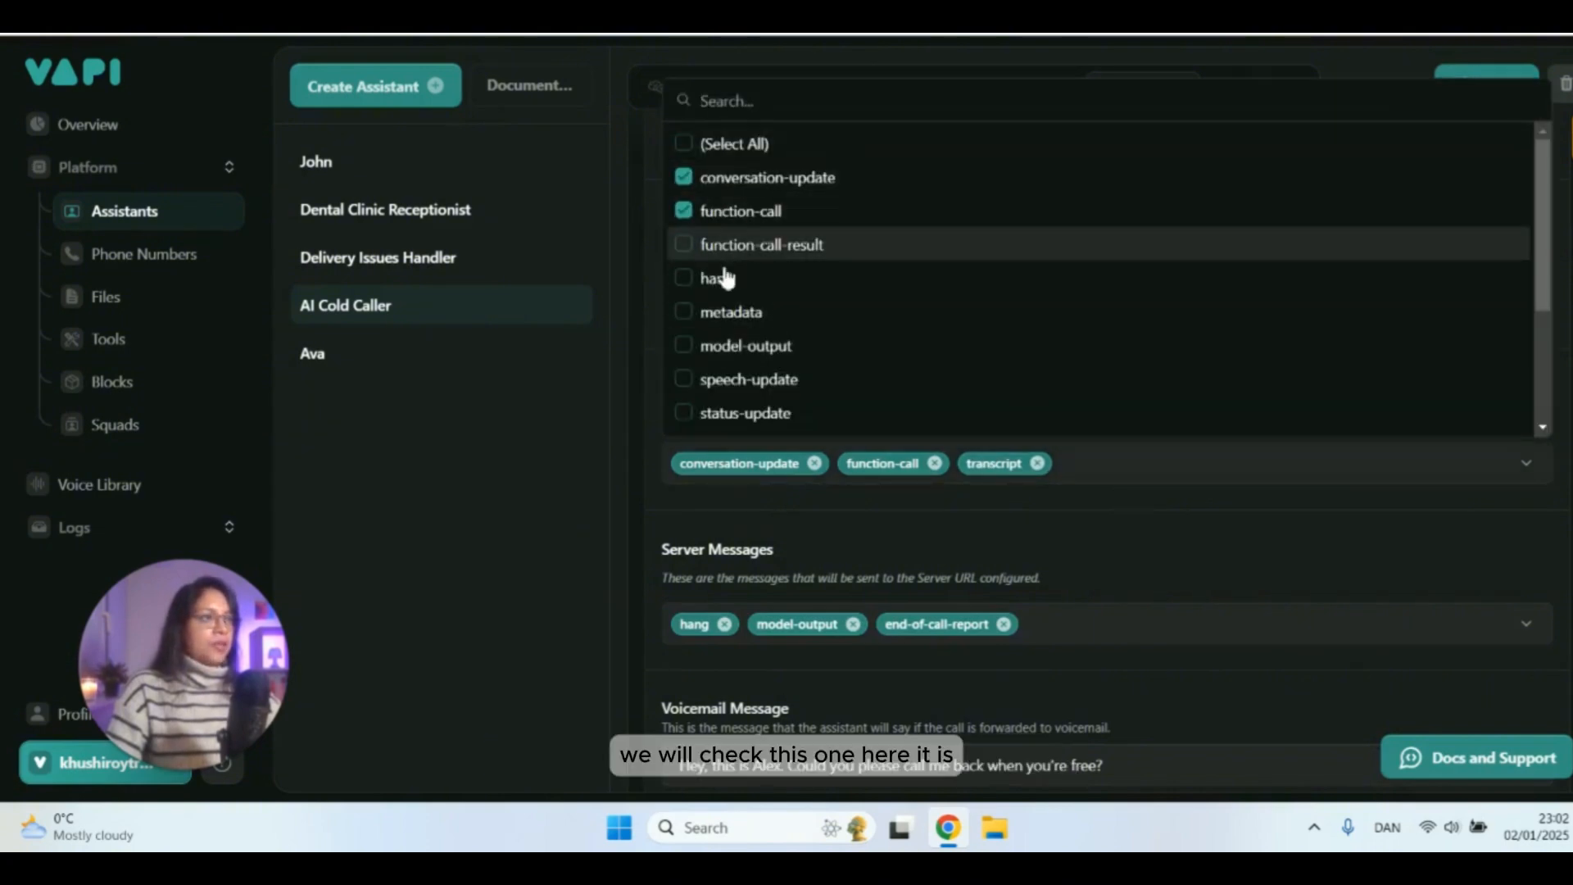
scroll(709, 304, "down", 3)
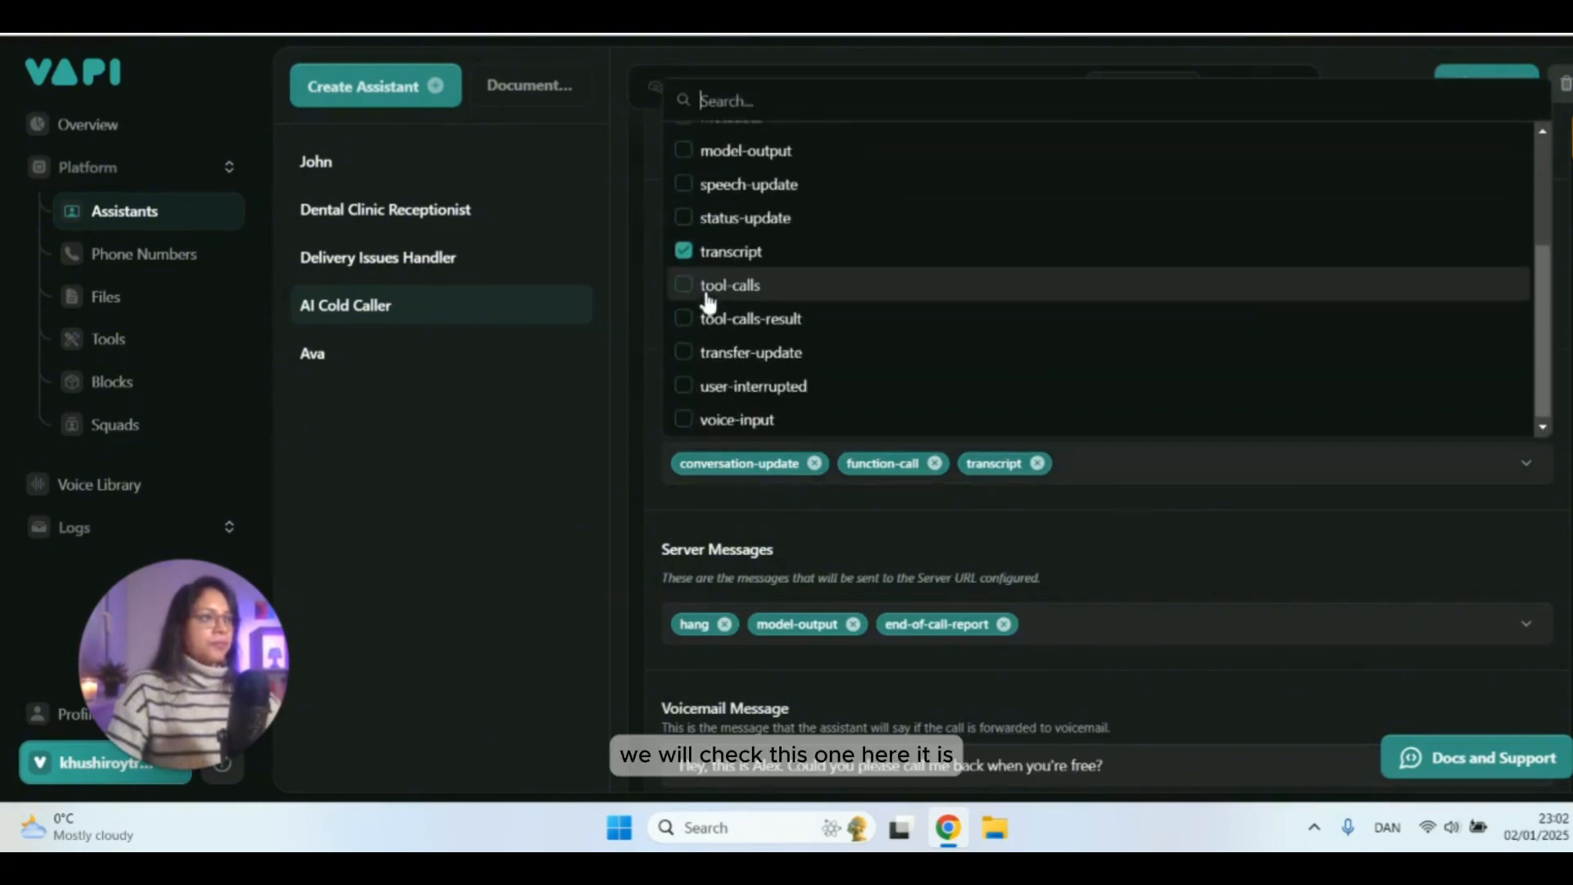
left_click(1127, 537)
scroll(687, 348, "down", 3)
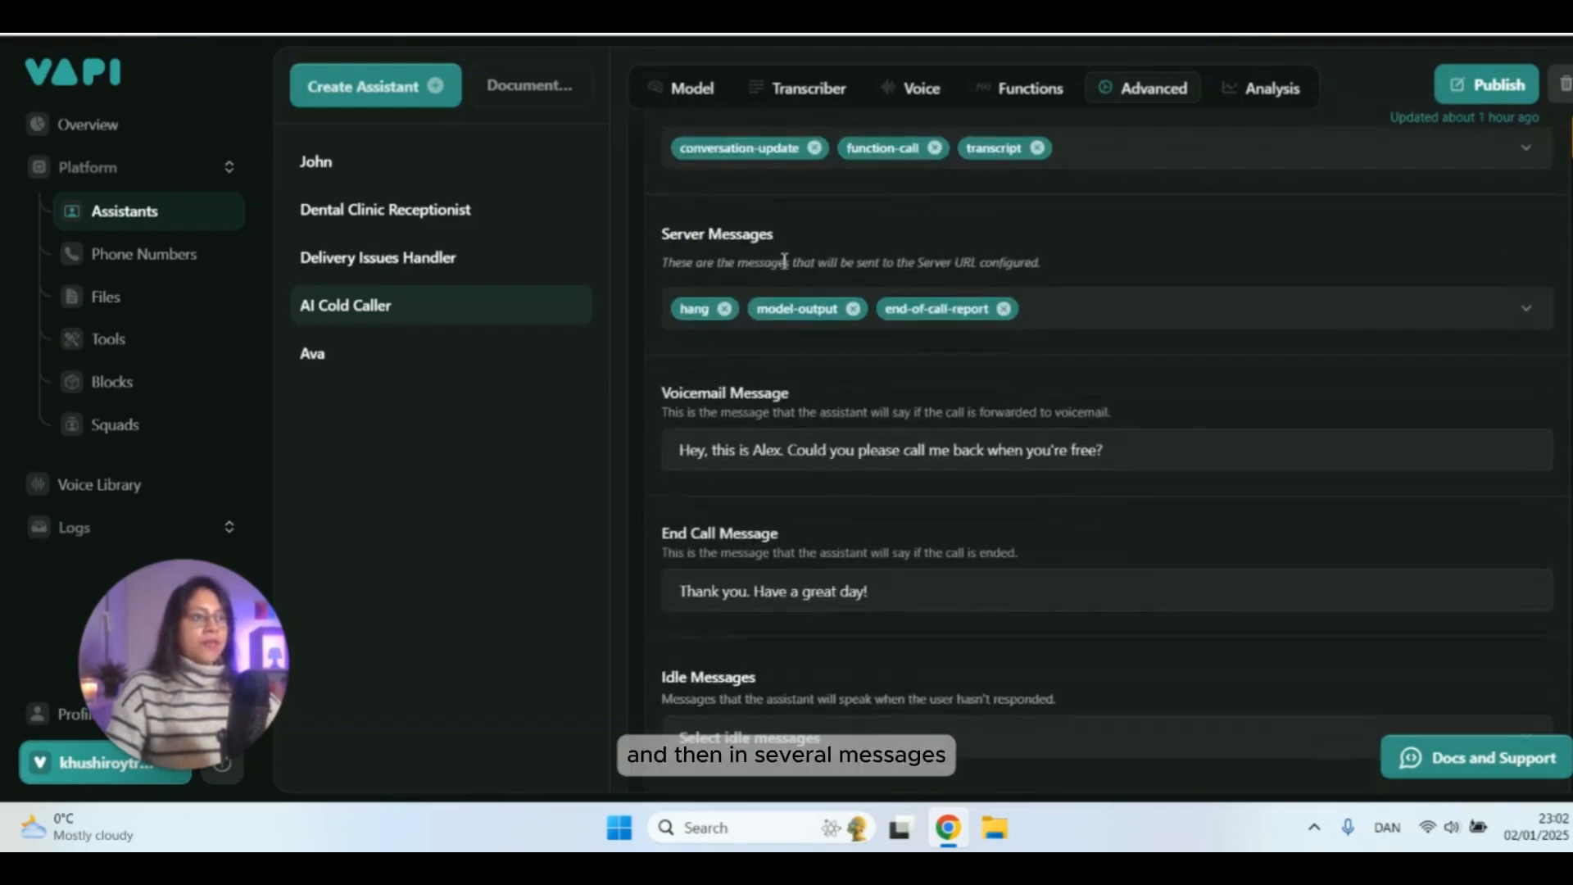
left_click(1194, 315)
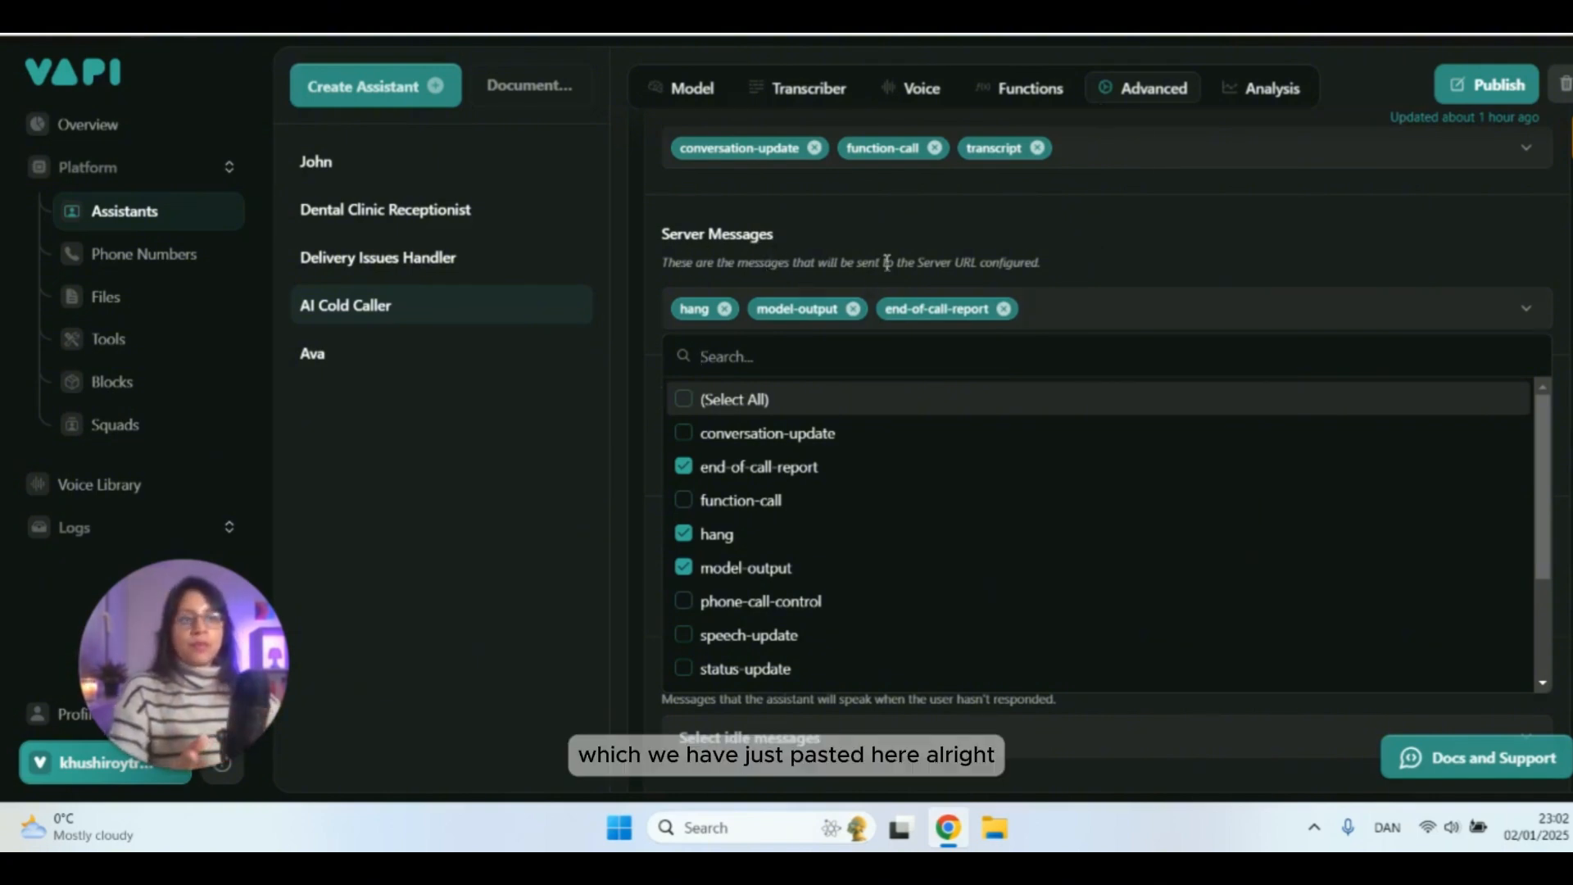
left_click(1088, 272)
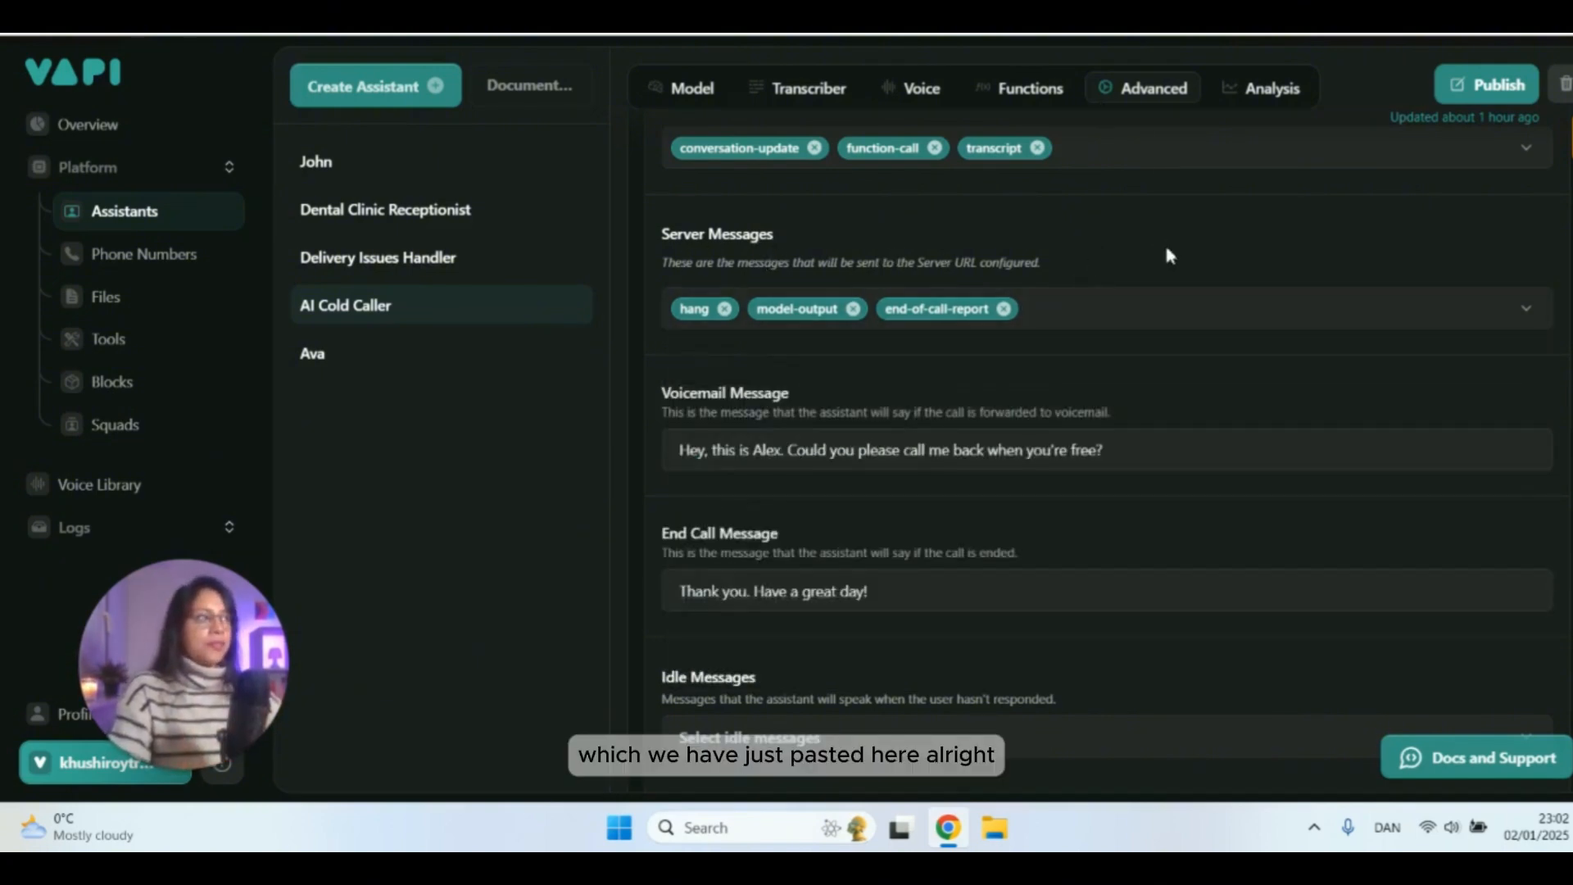
scroll(1139, 270, "down", 3)
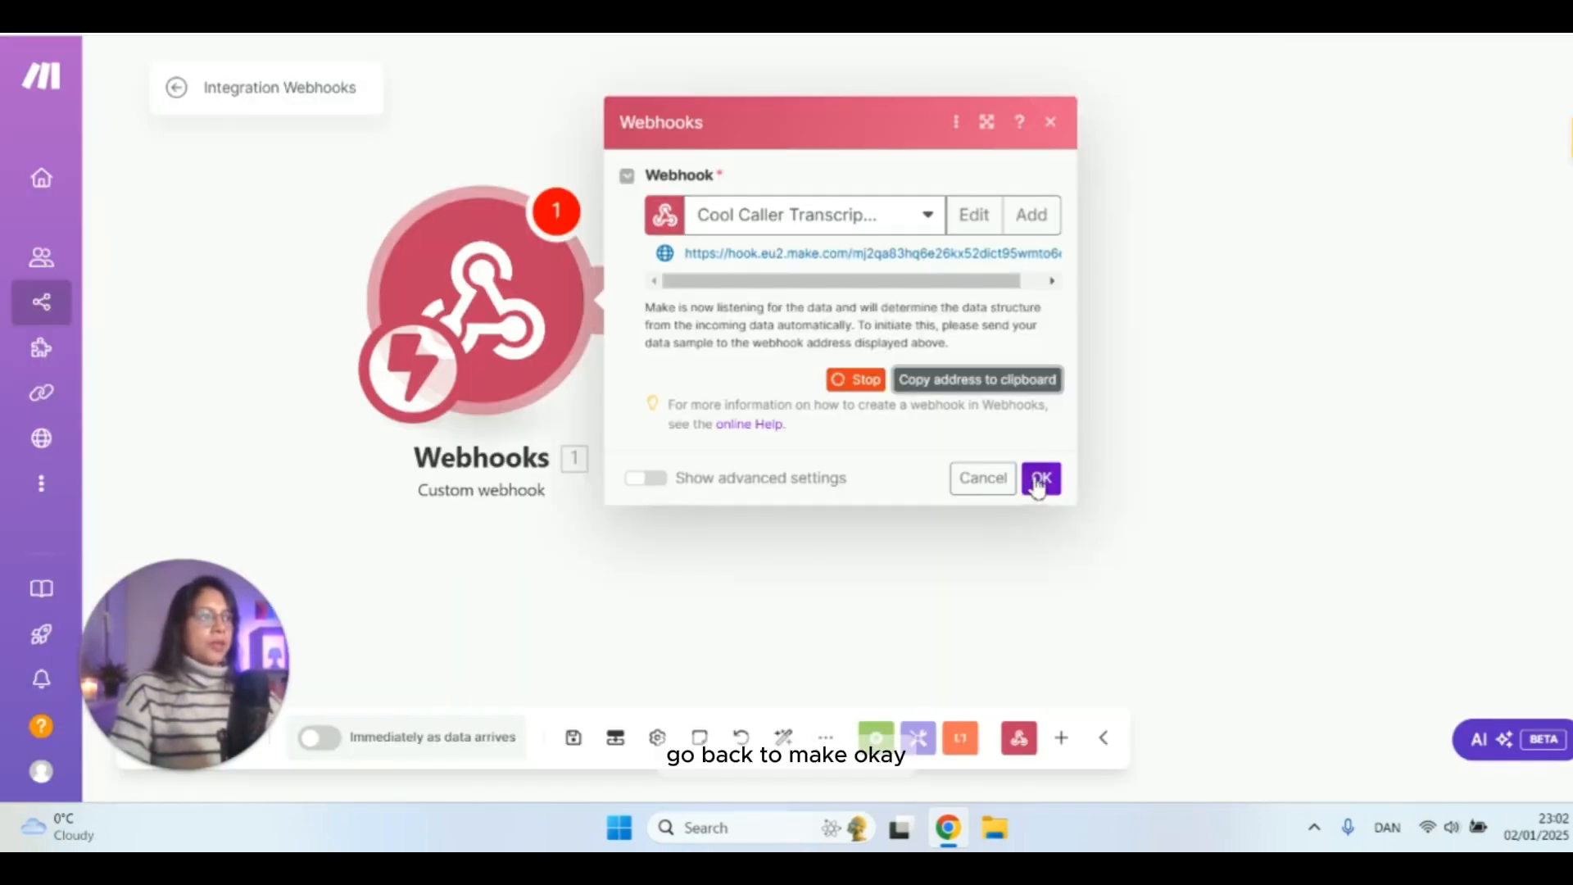
- Accept the custom webhook settings in Make and add a Google Sheets Search Rows module after the webhook
left_click(1039, 482)
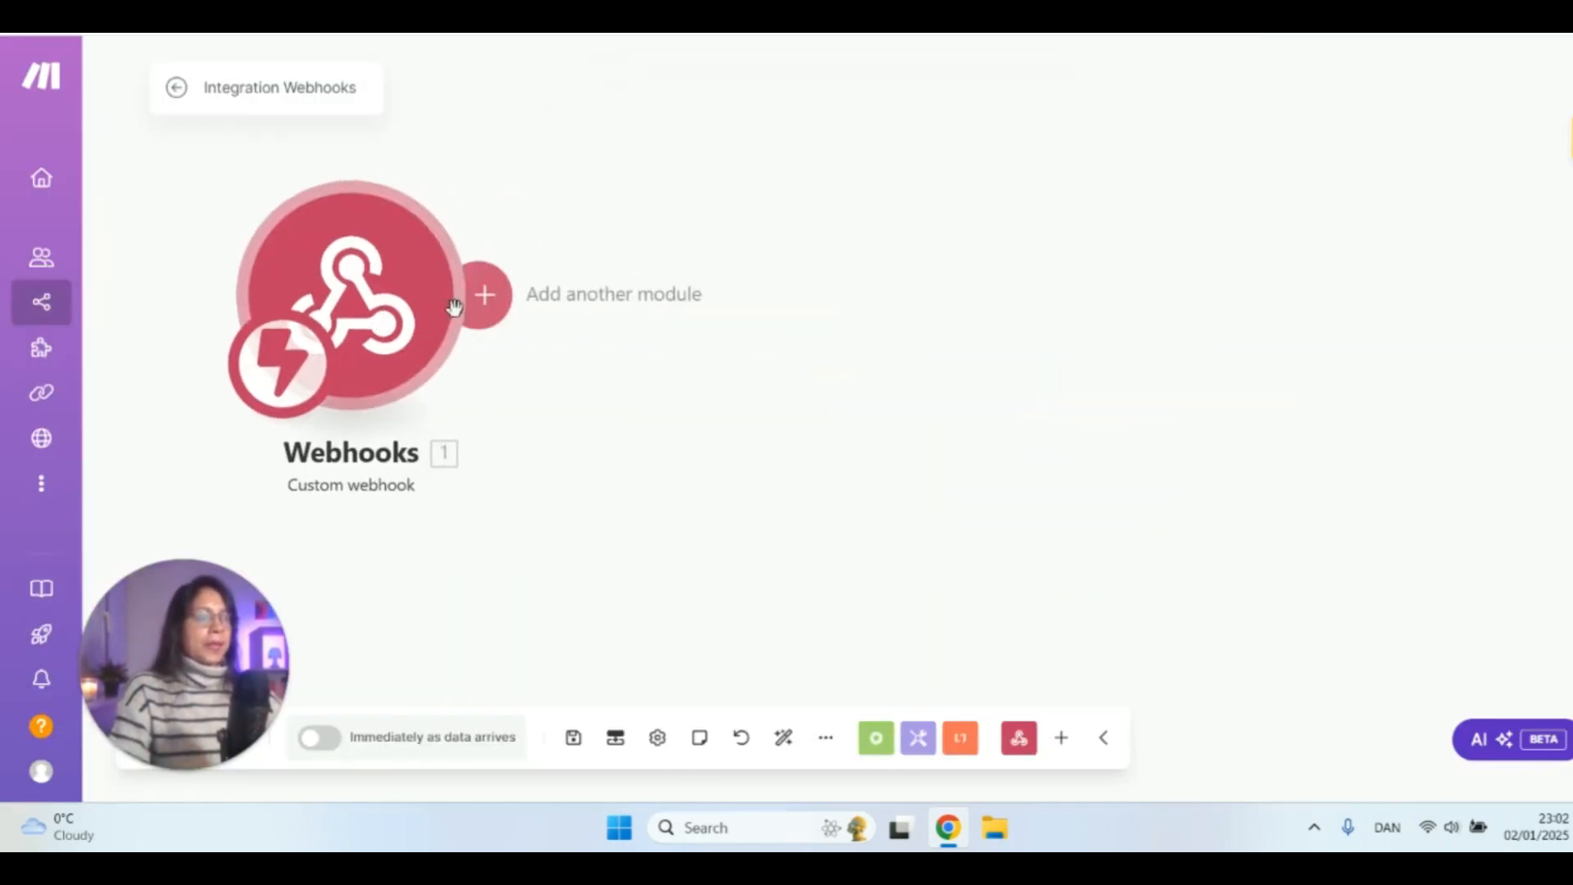
left_click(517, 311)
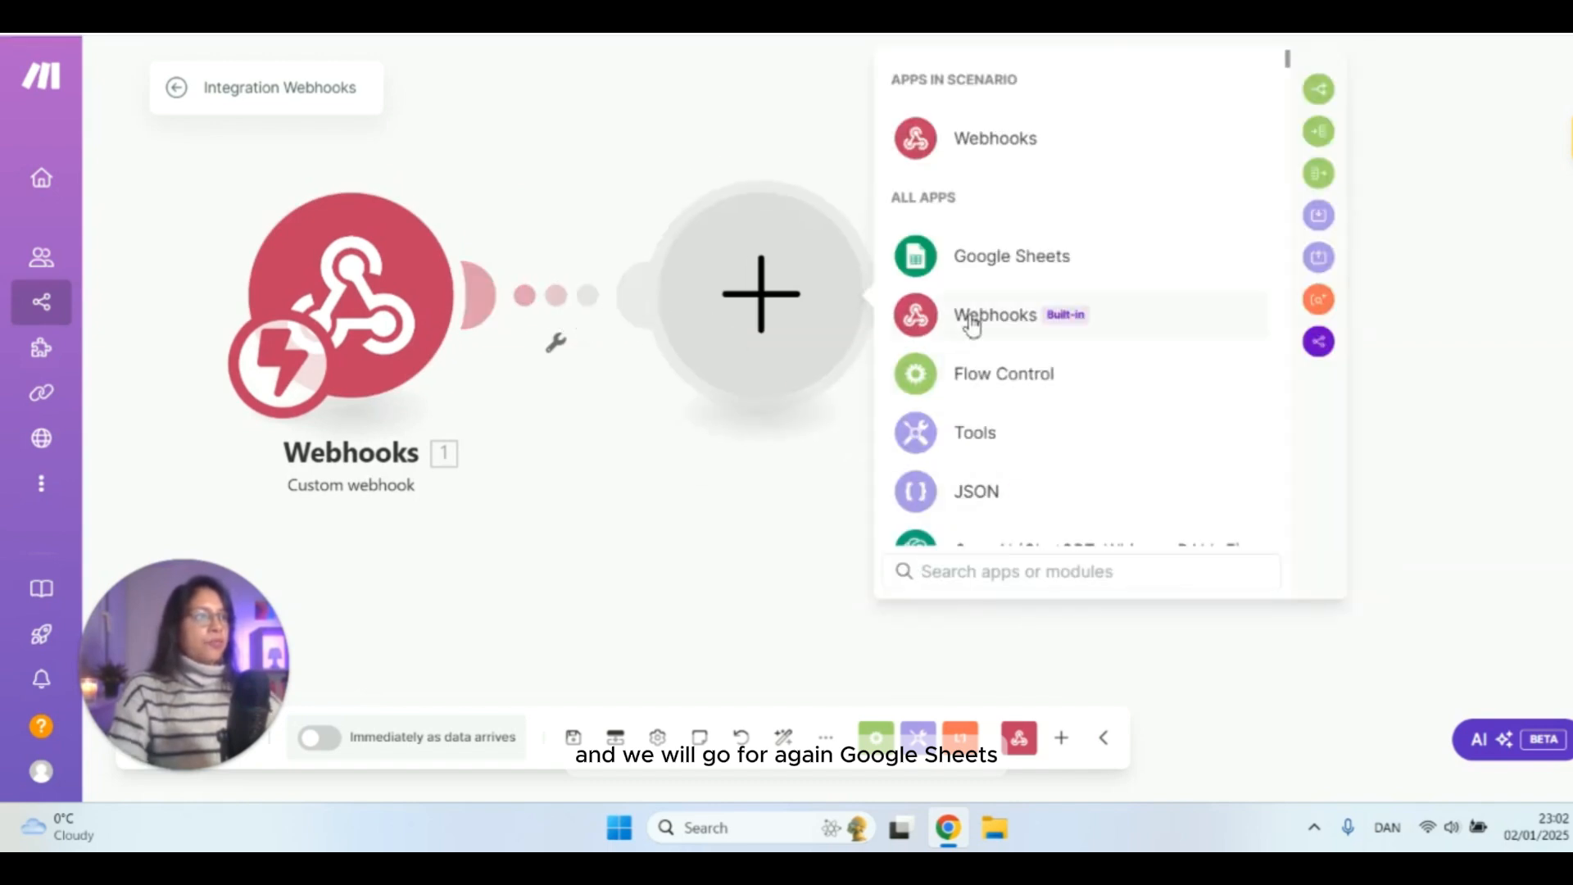
left_click(985, 271)
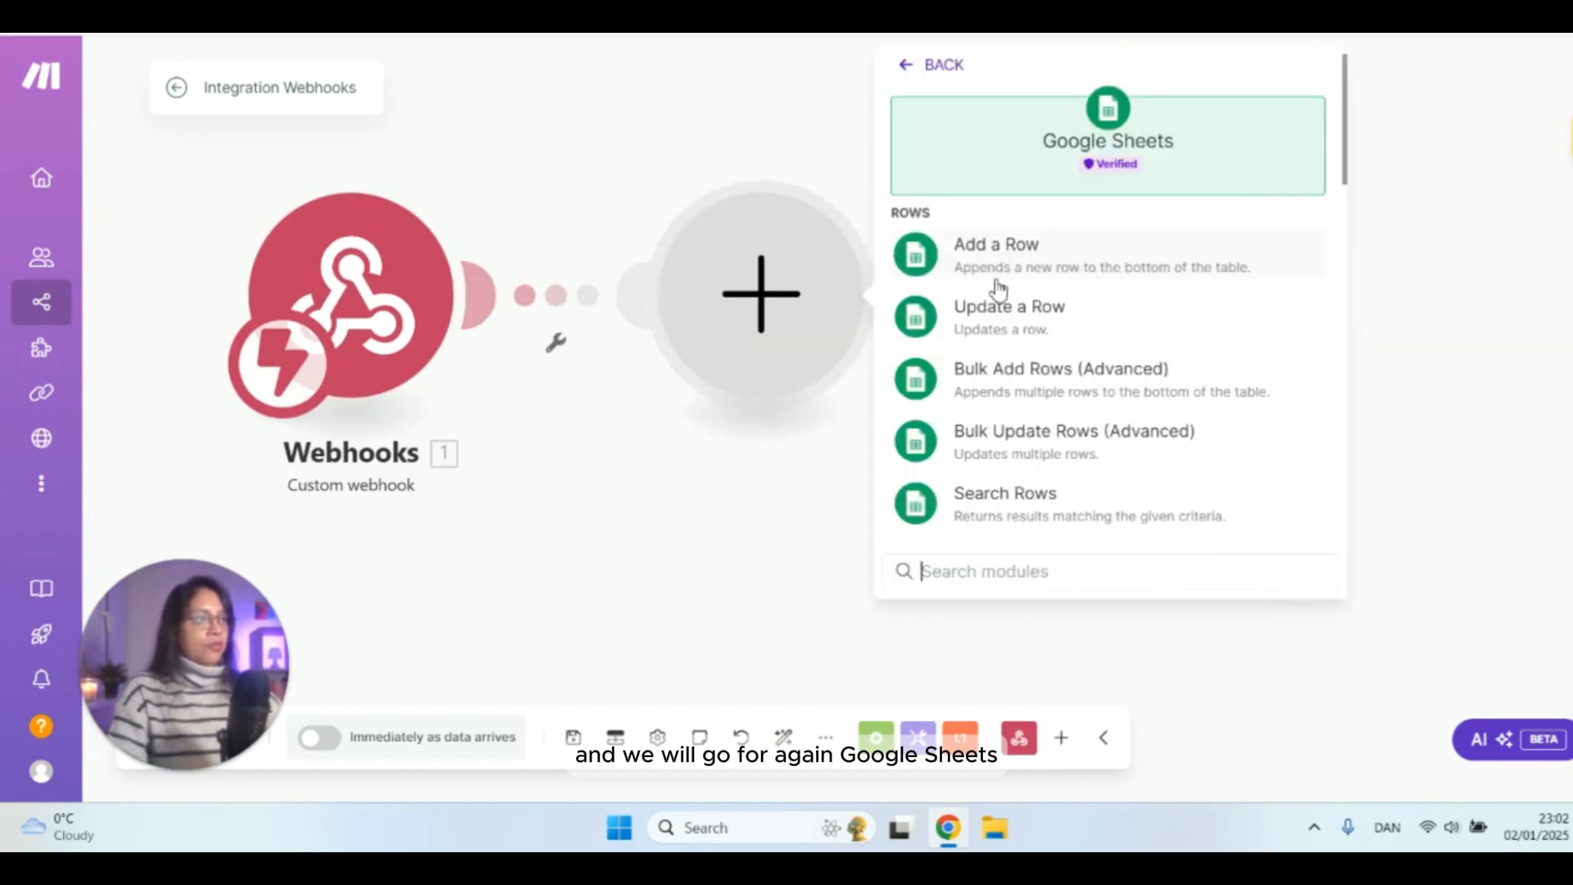
left_click(1000, 502)
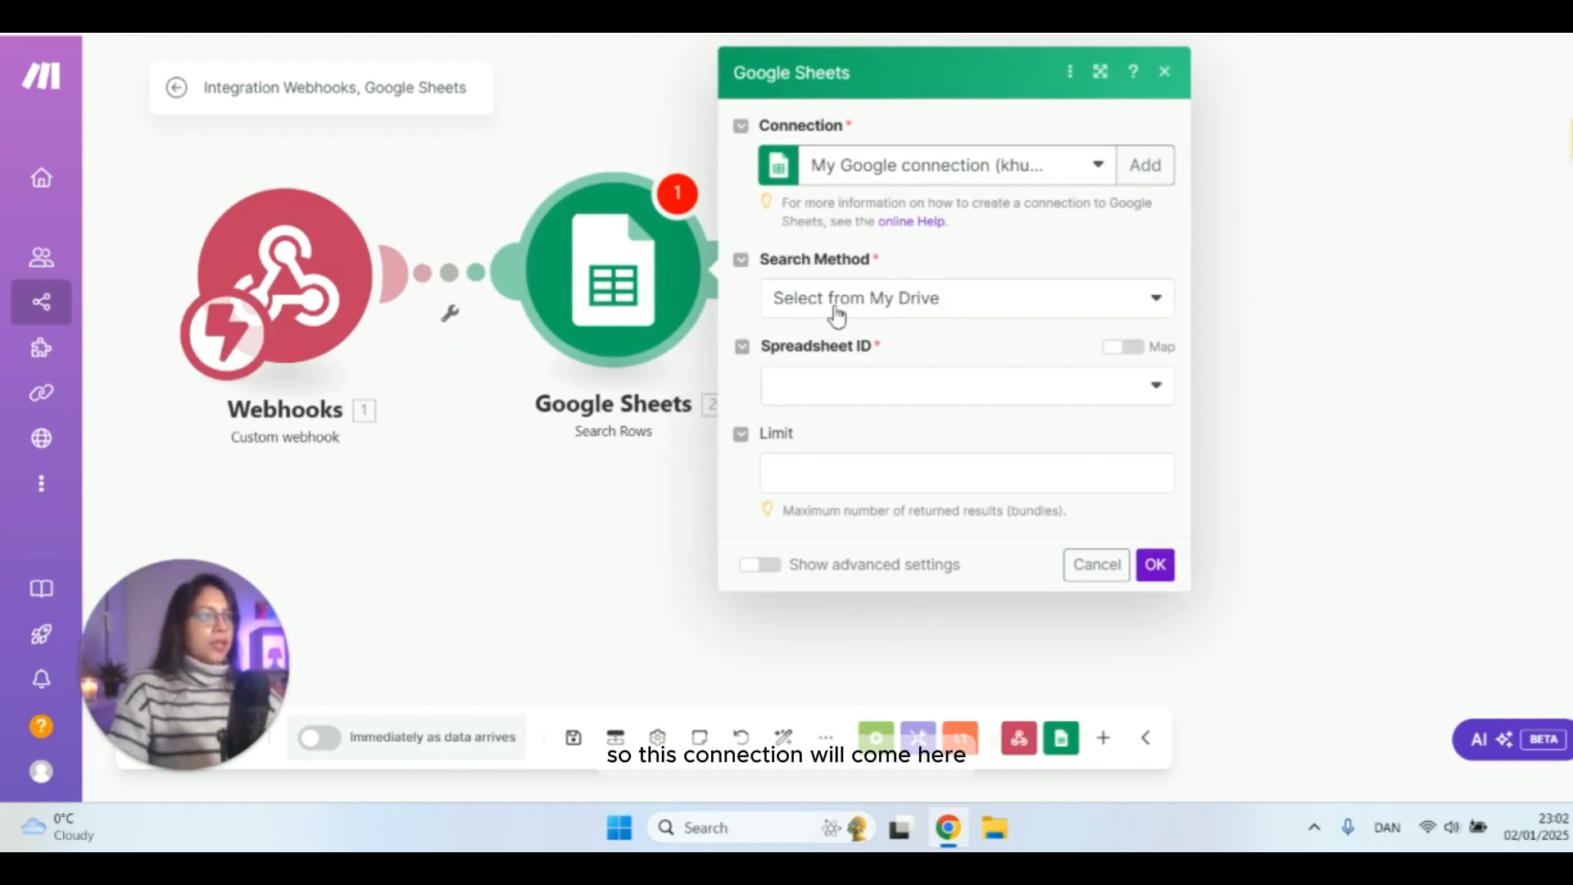
- Select the "Real Estate Cold Calling" spreadsheet and its "Lead Verification" sheet for the Google Sheets Search Rows module
left_click(878, 382)
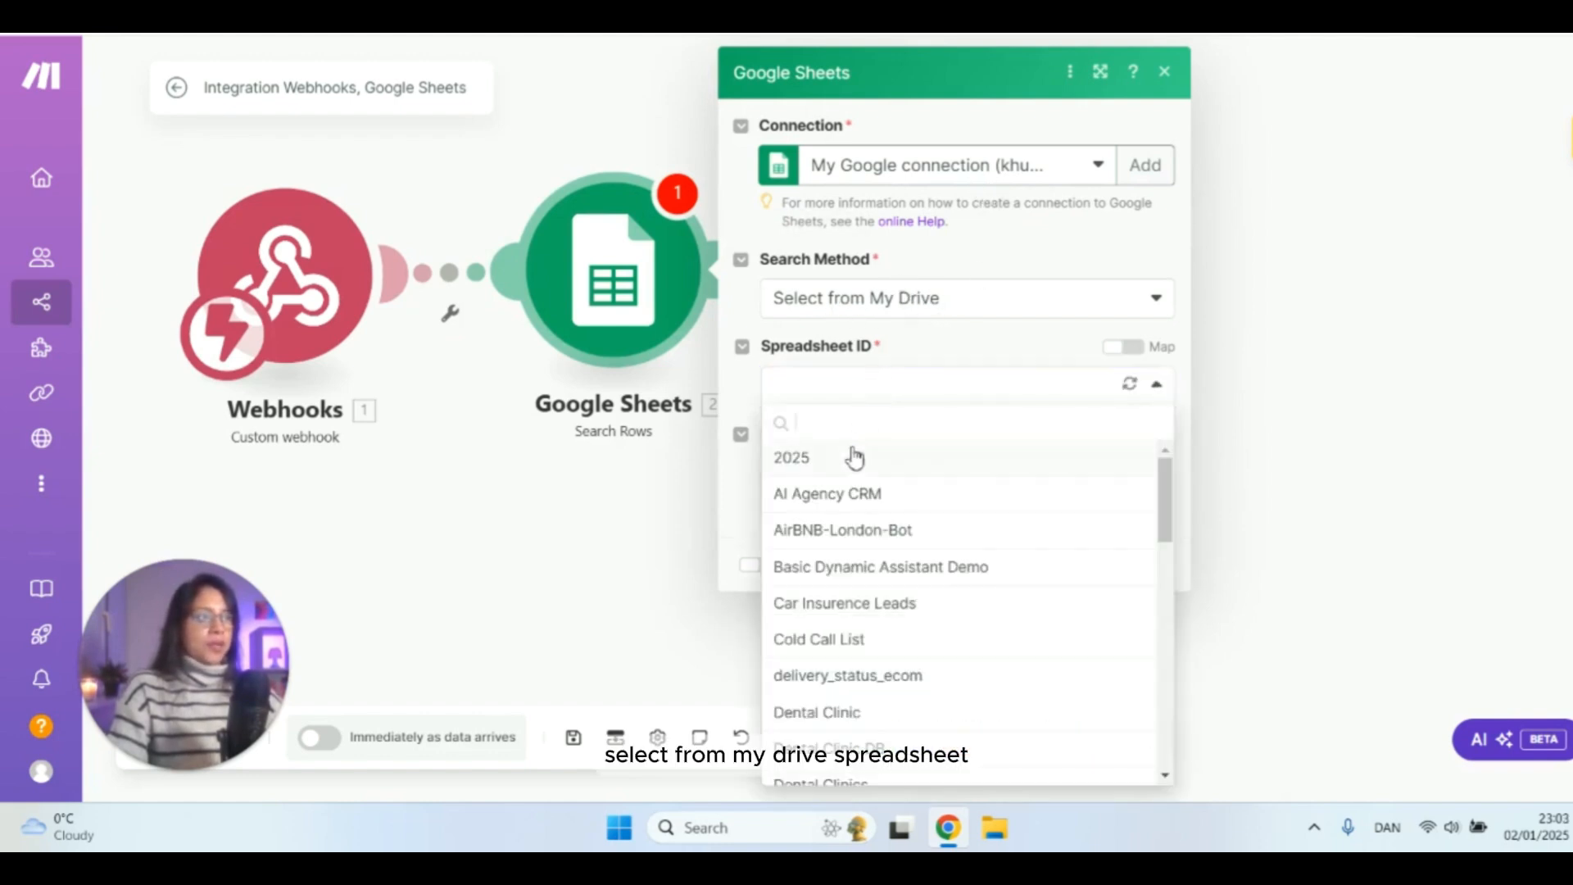
type("real")
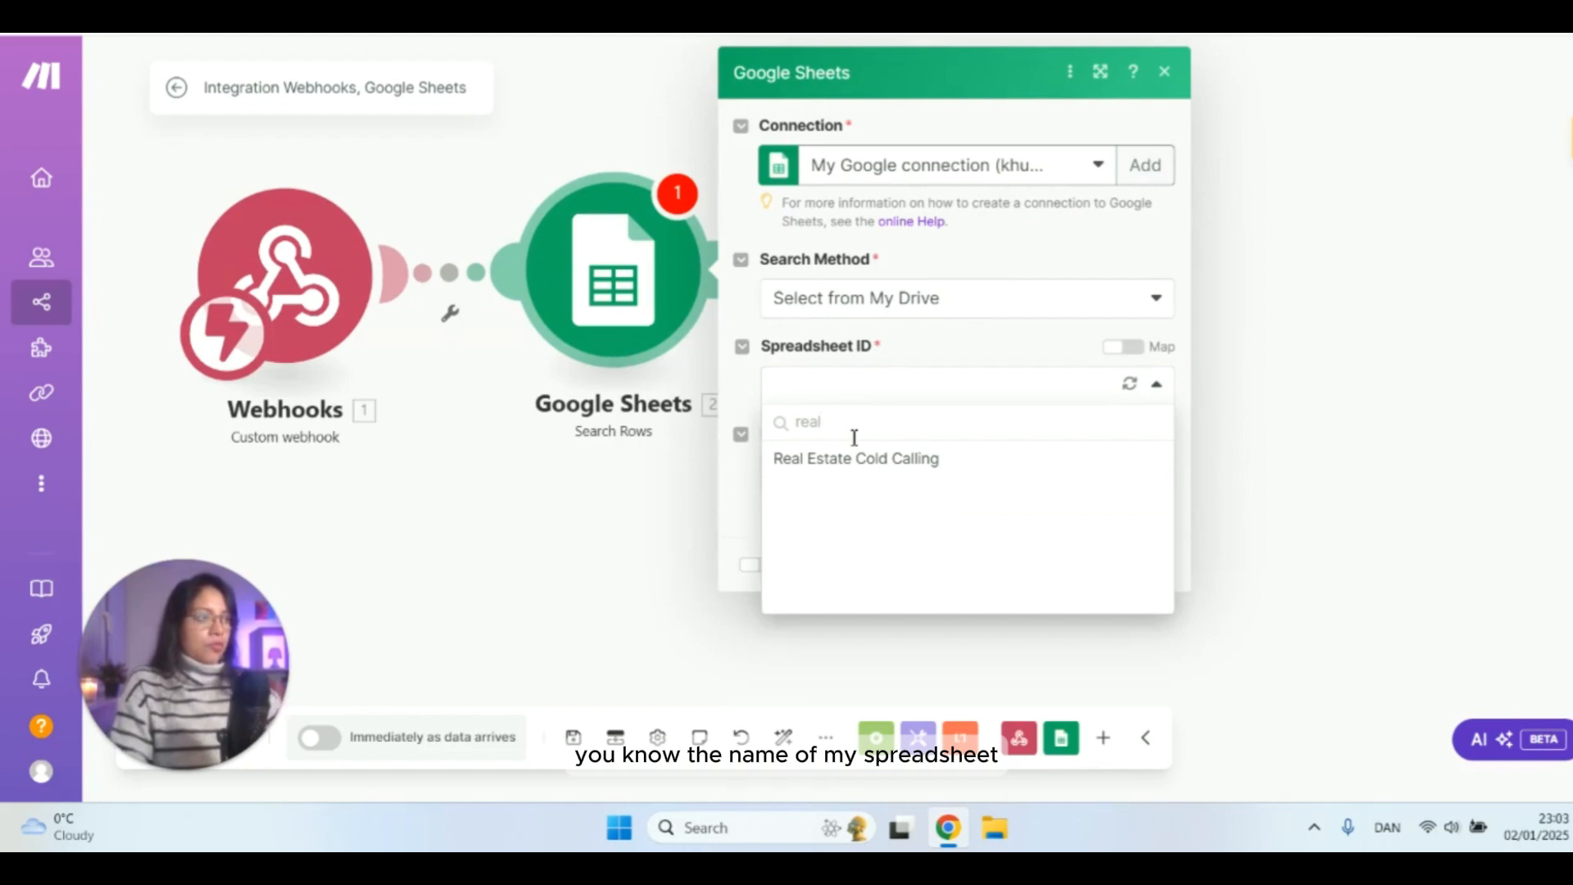
left_click(864, 461)
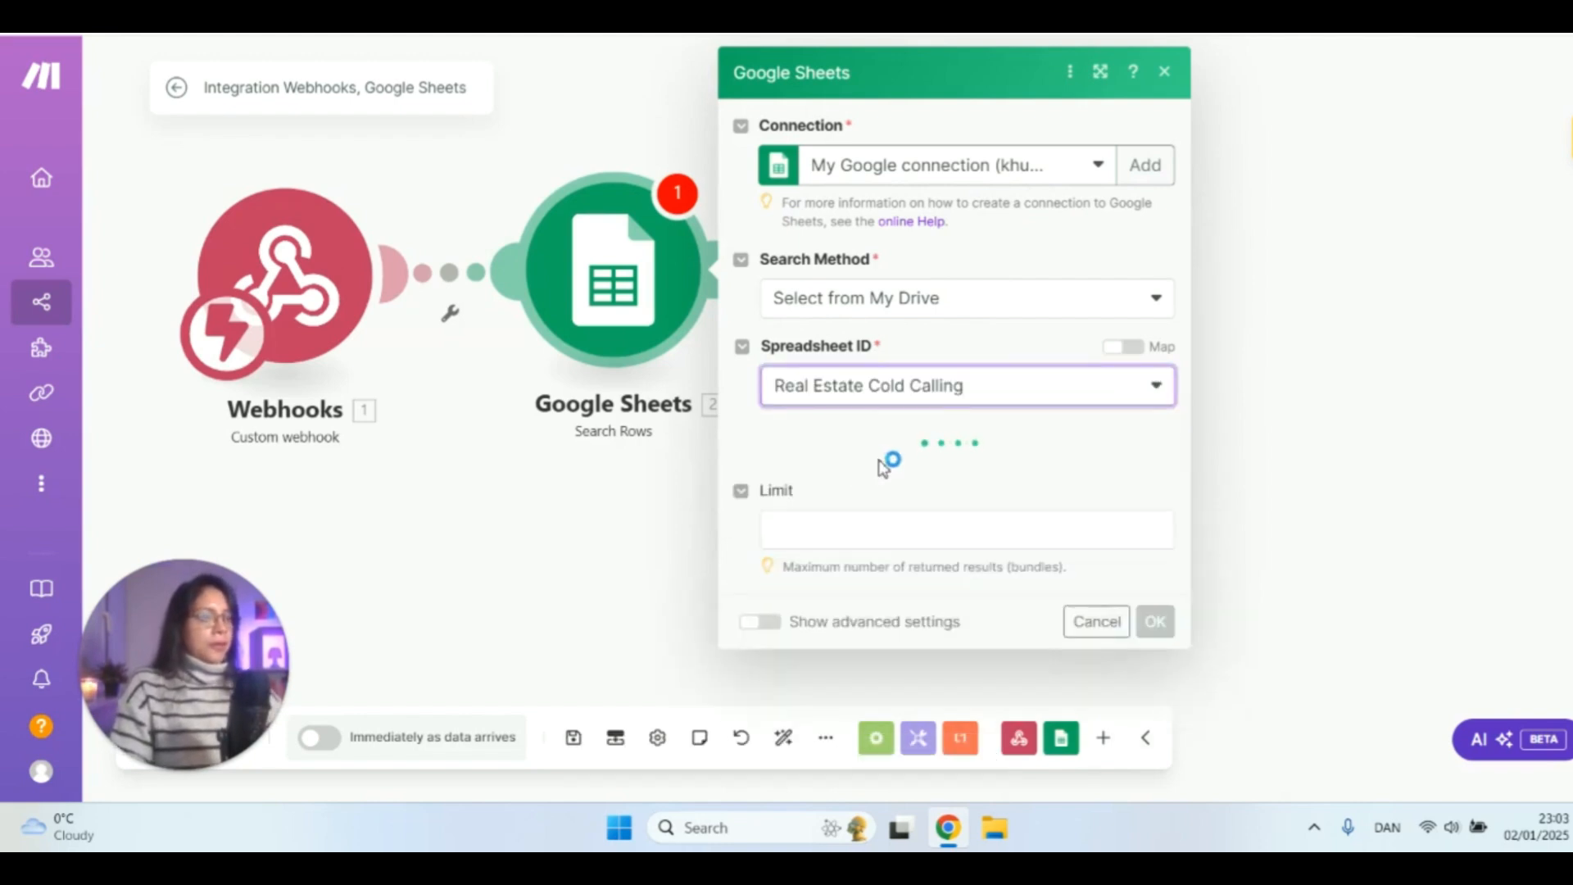
left_click(869, 485)
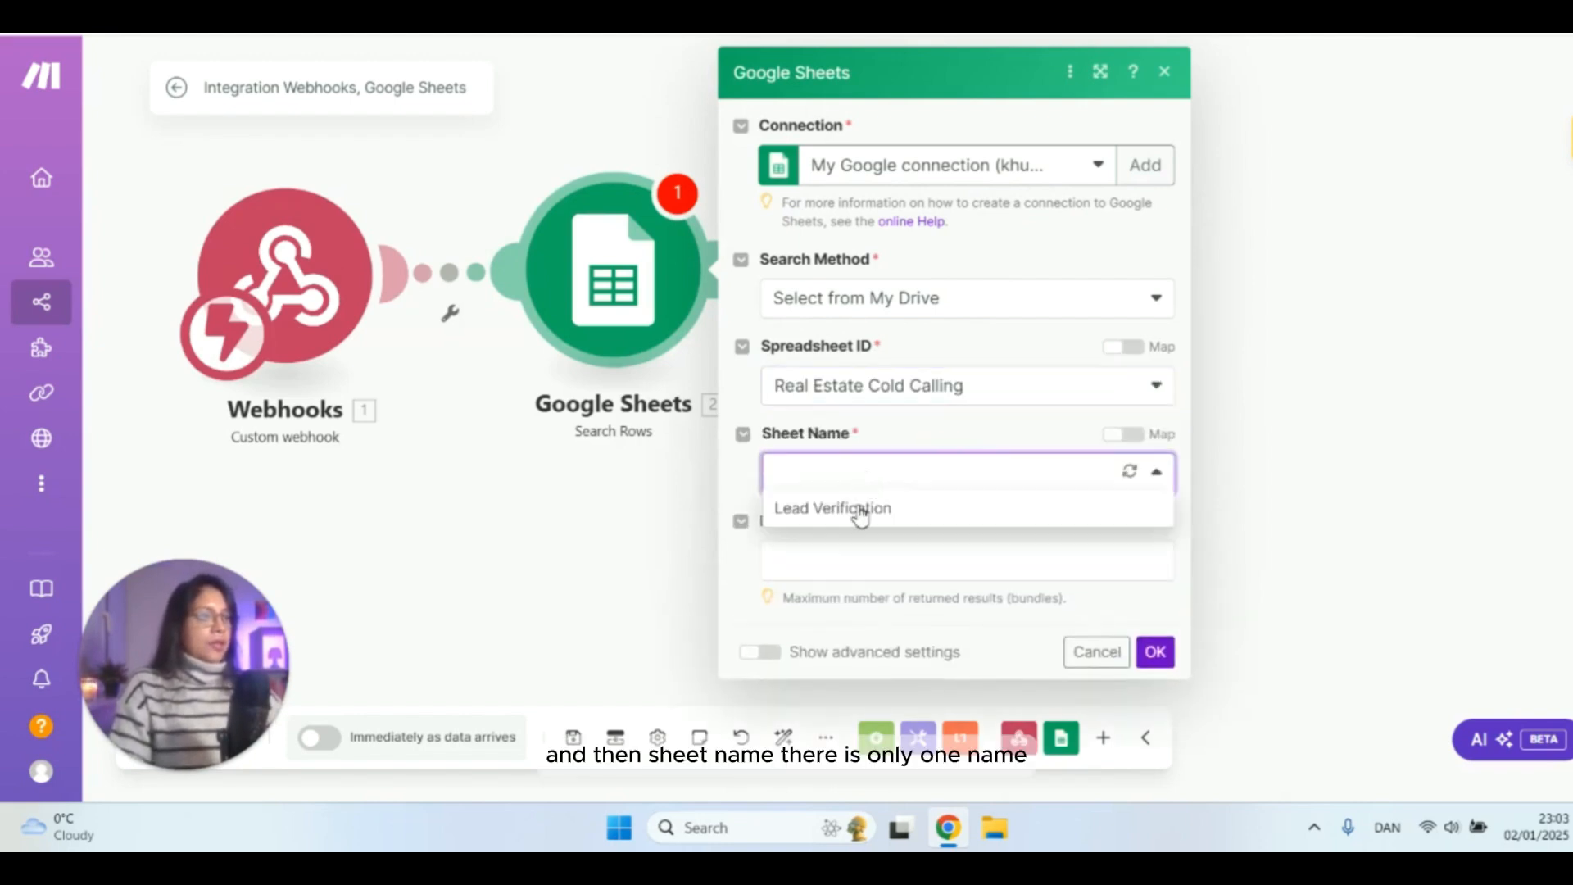
left_click(858, 512)
- Set the column range of the Search Rows module to A-Z
scroll(924, 410, "down", 2)
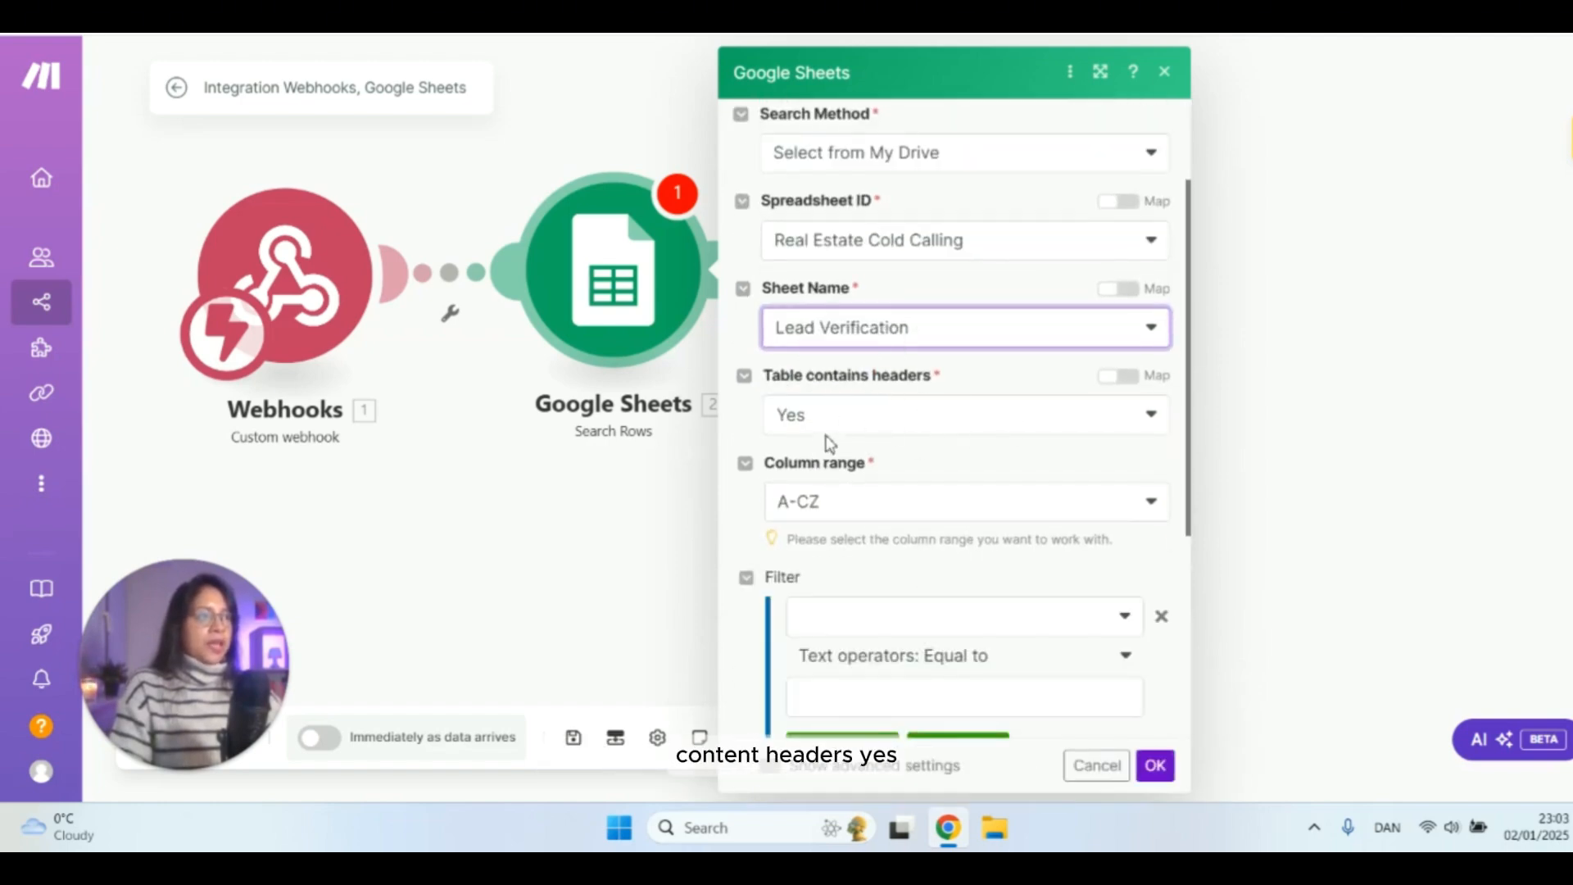
scroll(881, 471, "down", 1)
left_click(882, 400)
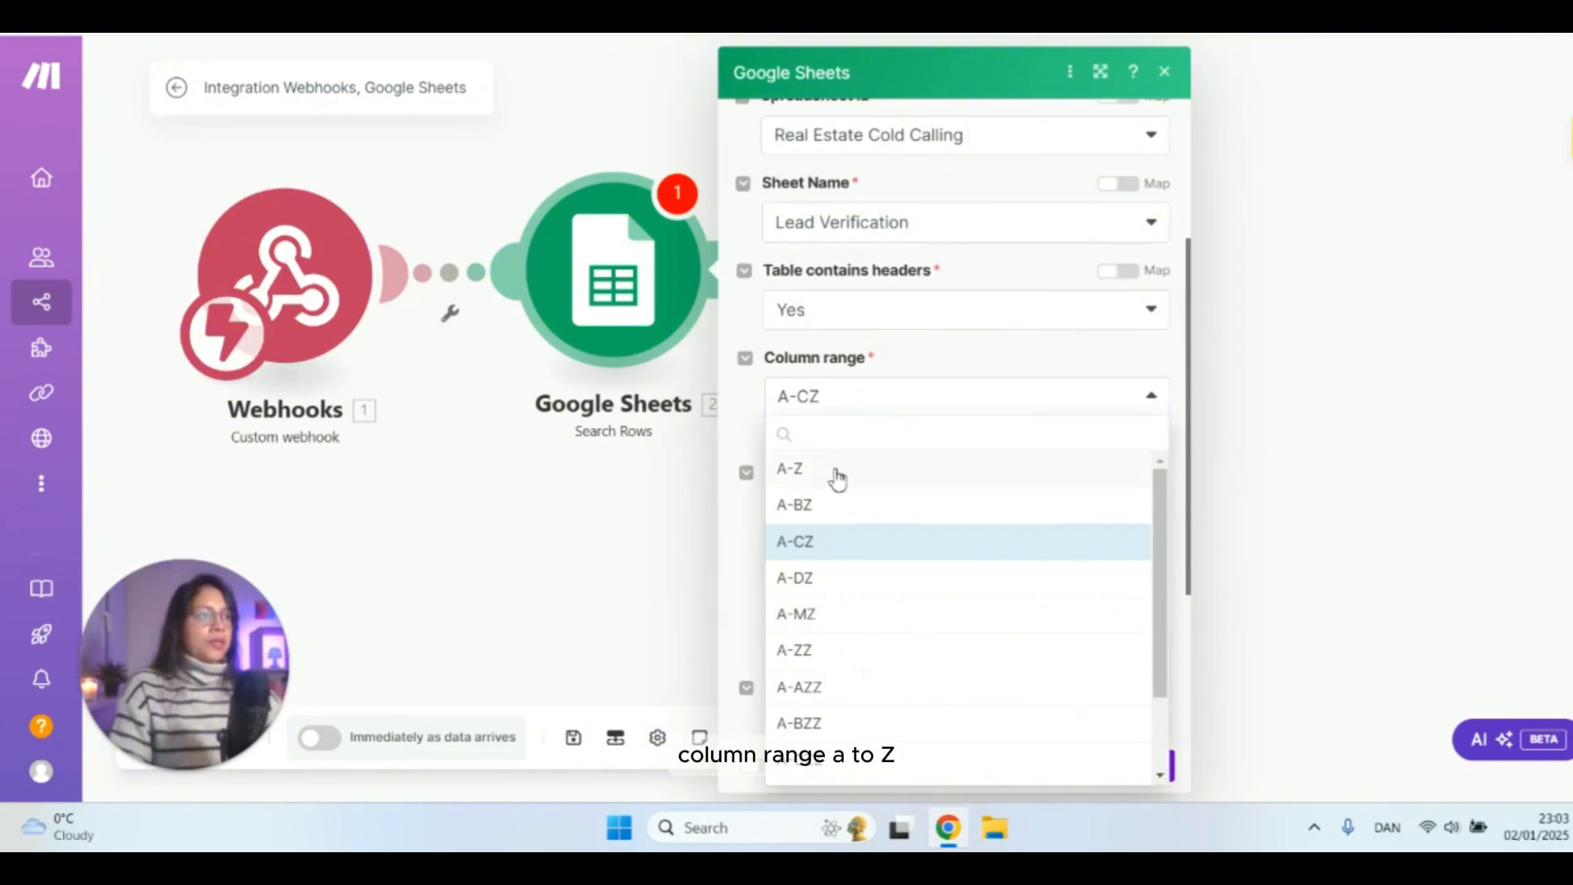
left_click(835, 471)
- Choose Phone No (B) as the Search Rows filter column, leave the comparison value empty and accept the module settings
scroll(889, 449, "down", 3)
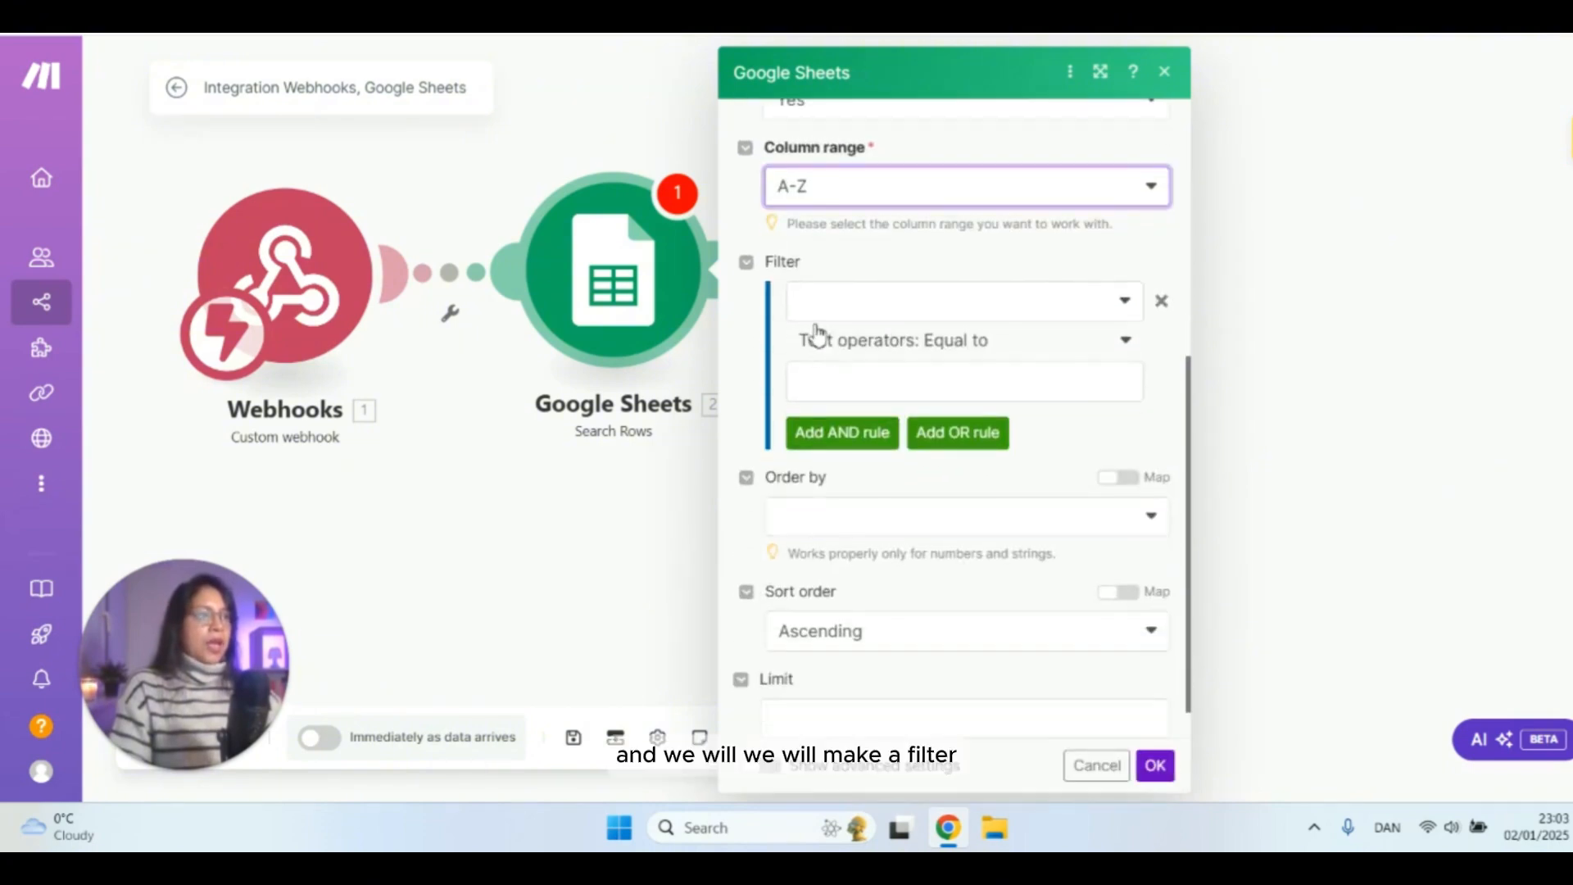
left_click(856, 309)
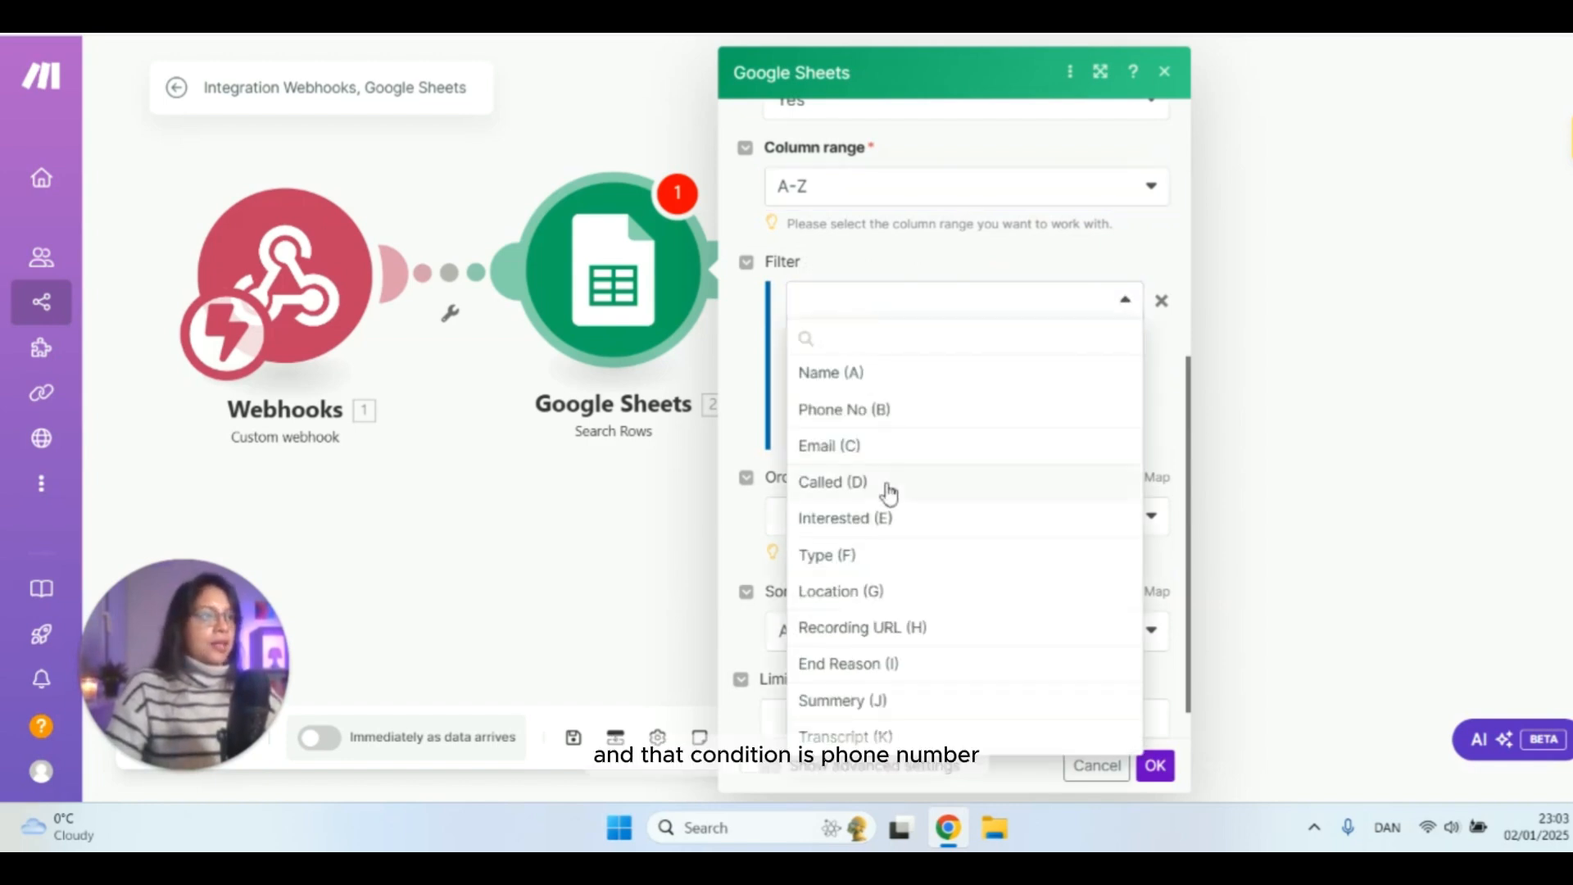
left_click(852, 413)
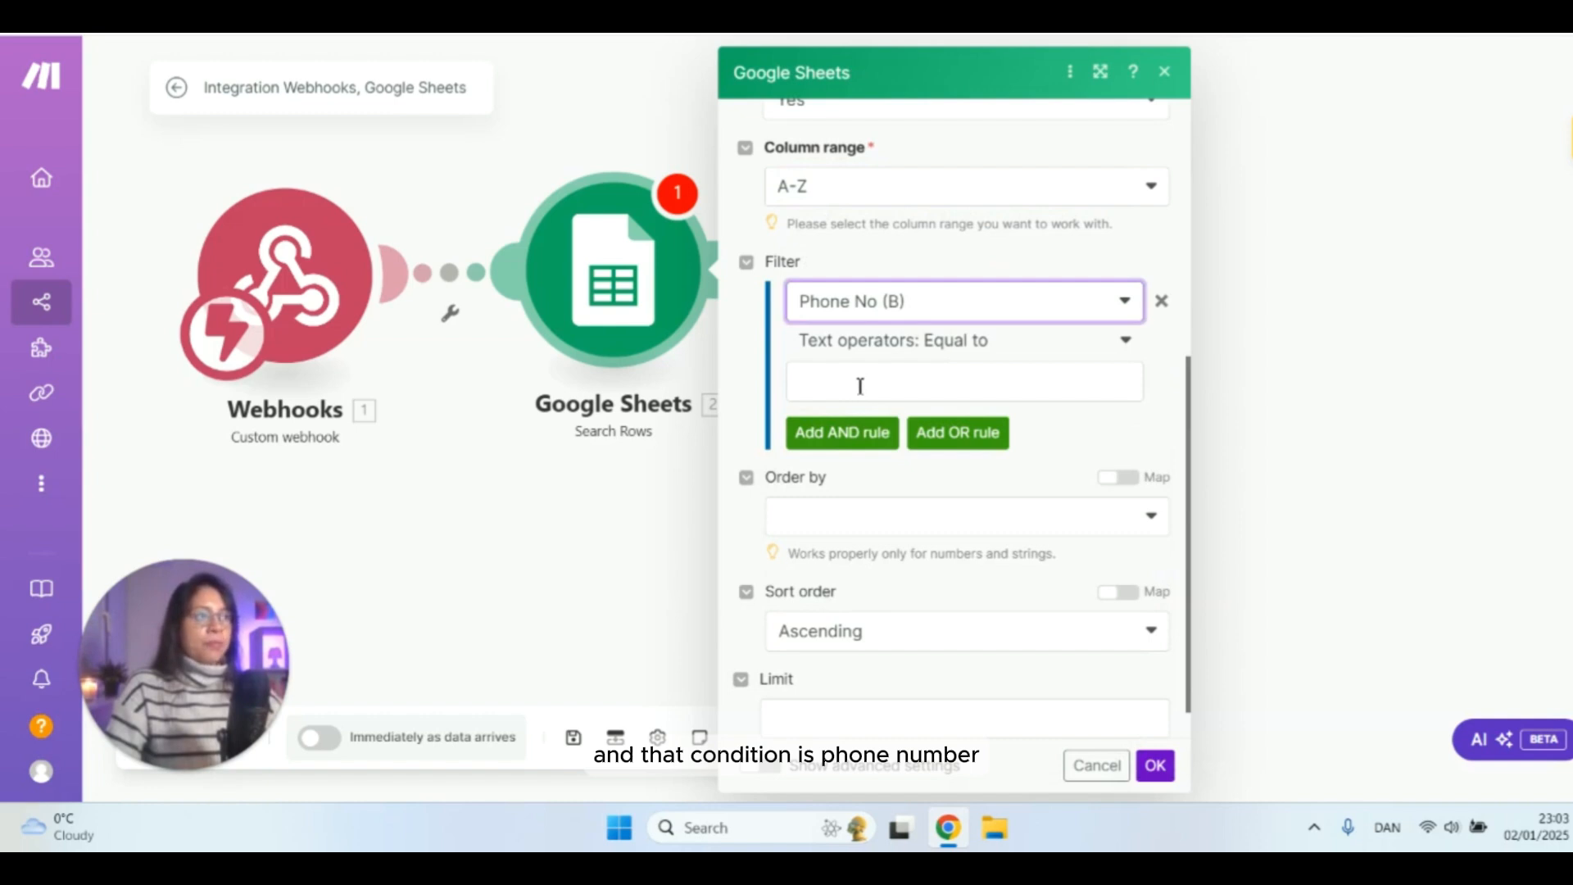
left_click(860, 390)
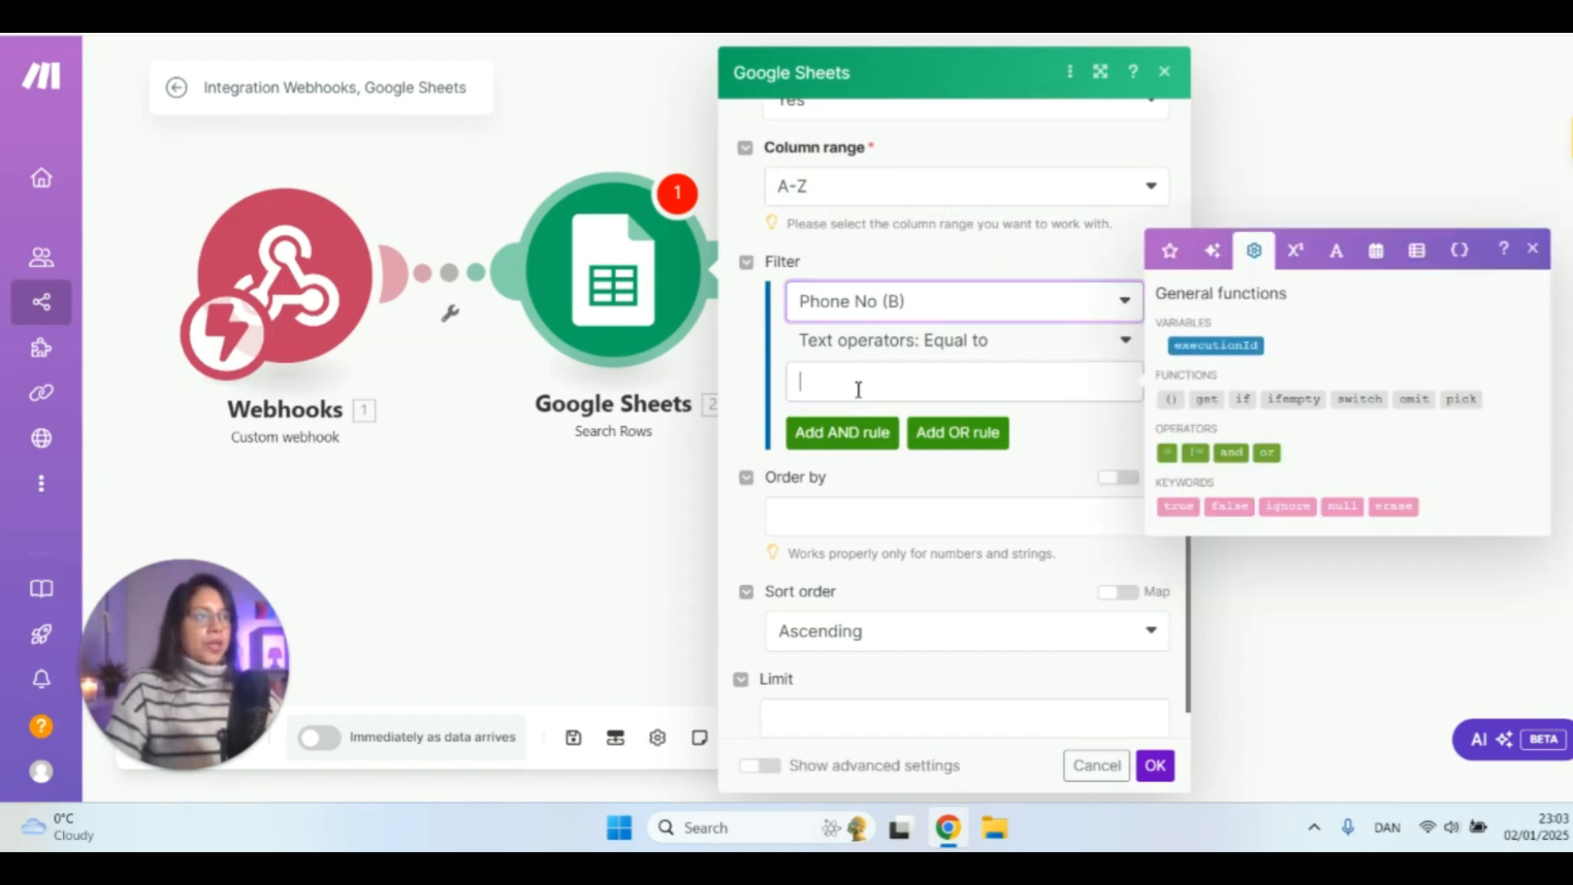
left_click(996, 473)
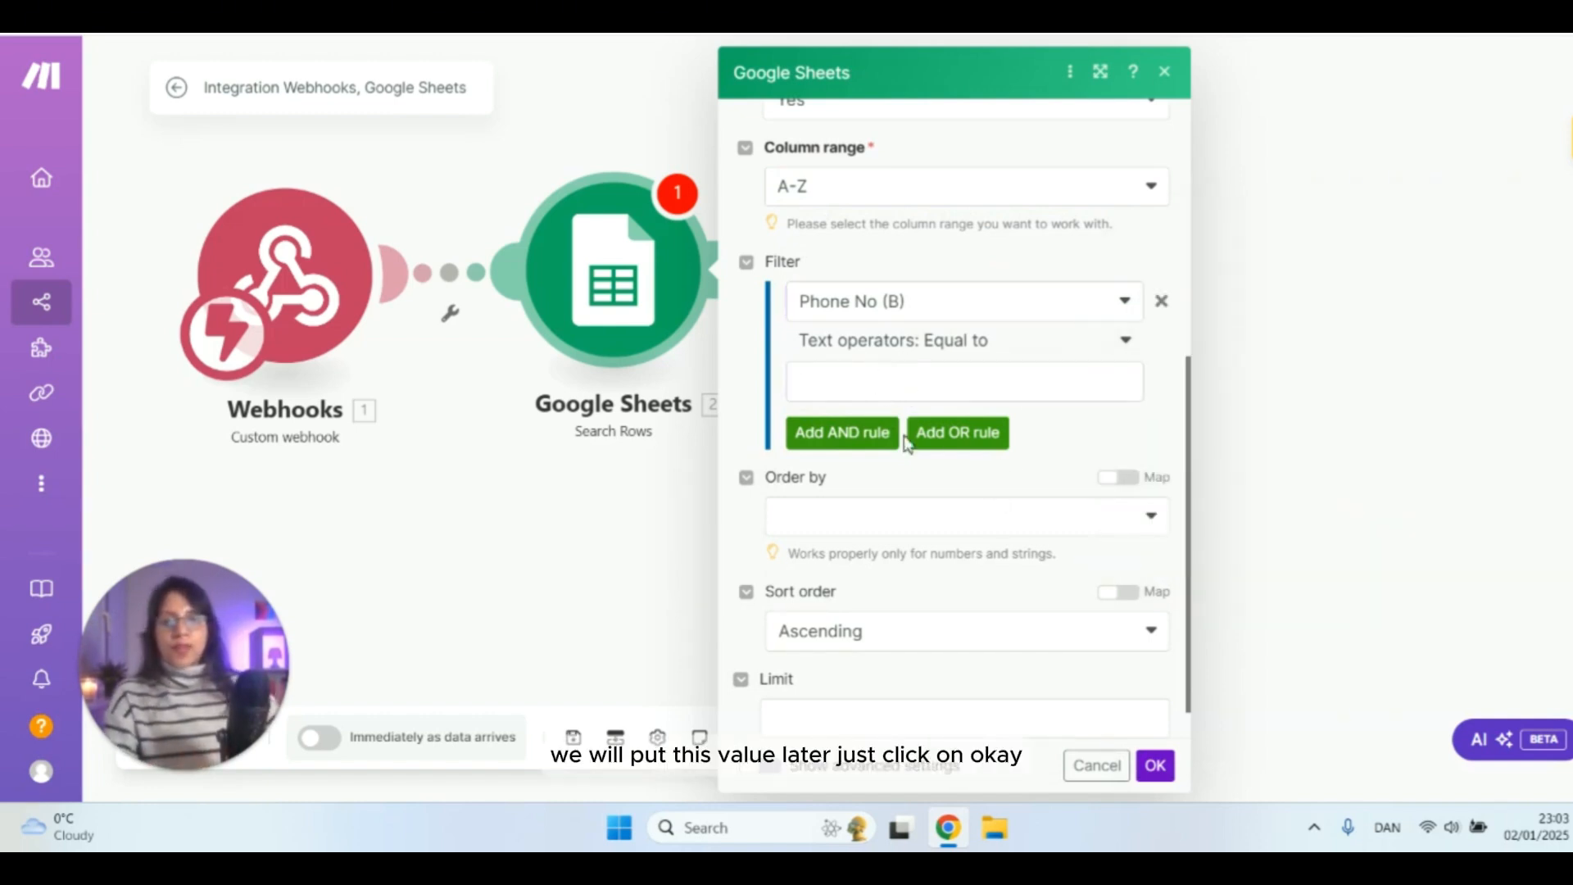
left_click(1155, 768)
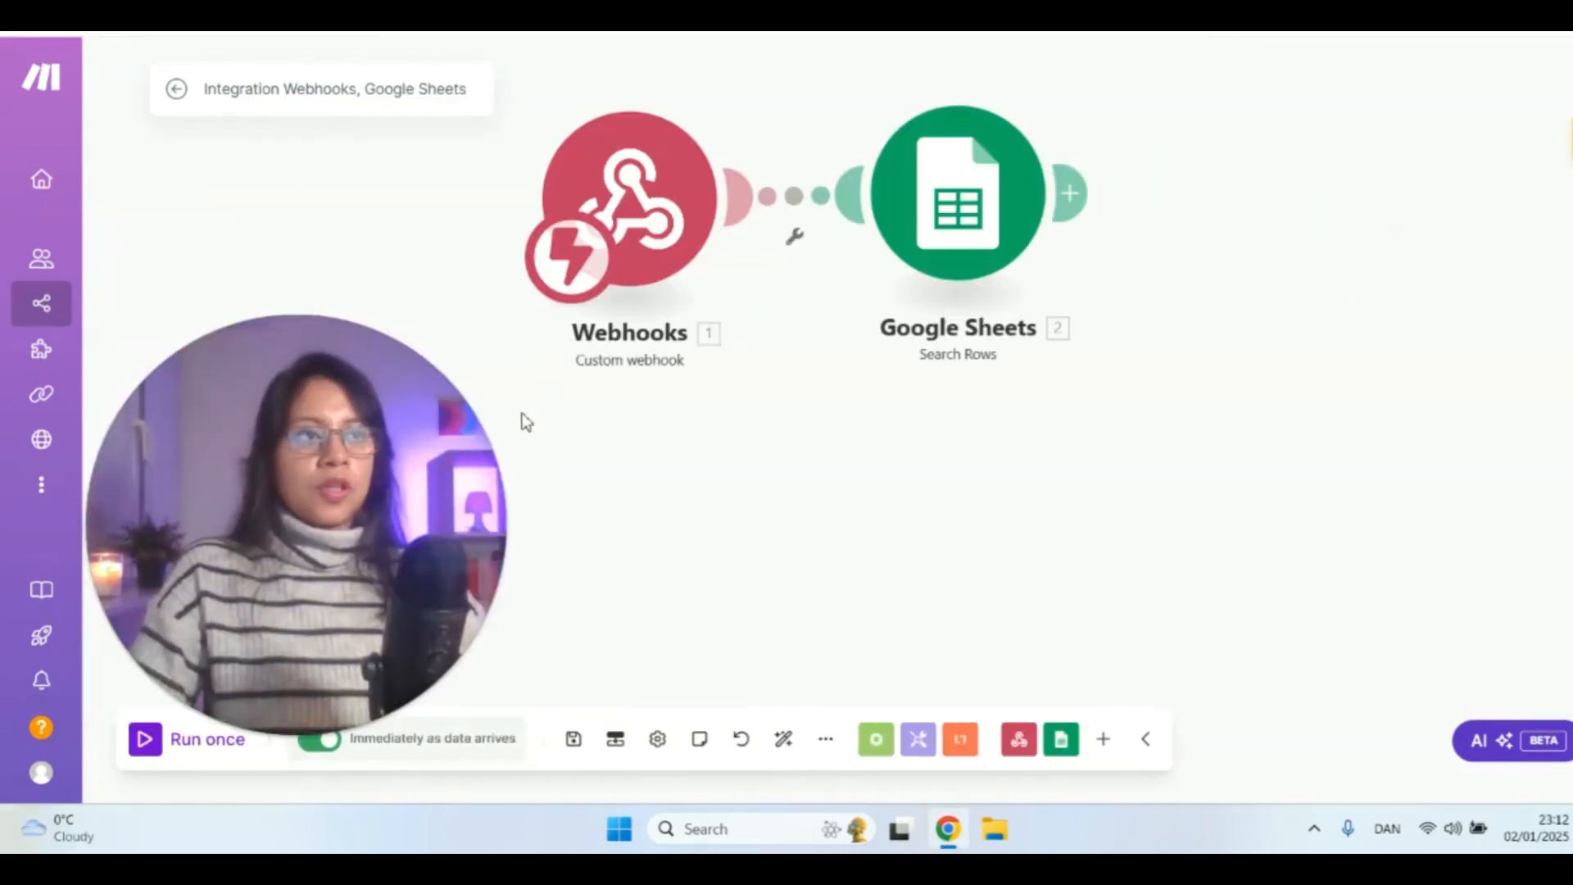
- Save the webhook scenario and confirm its schedule to run immediately as data arrives
key("ctrl+s")
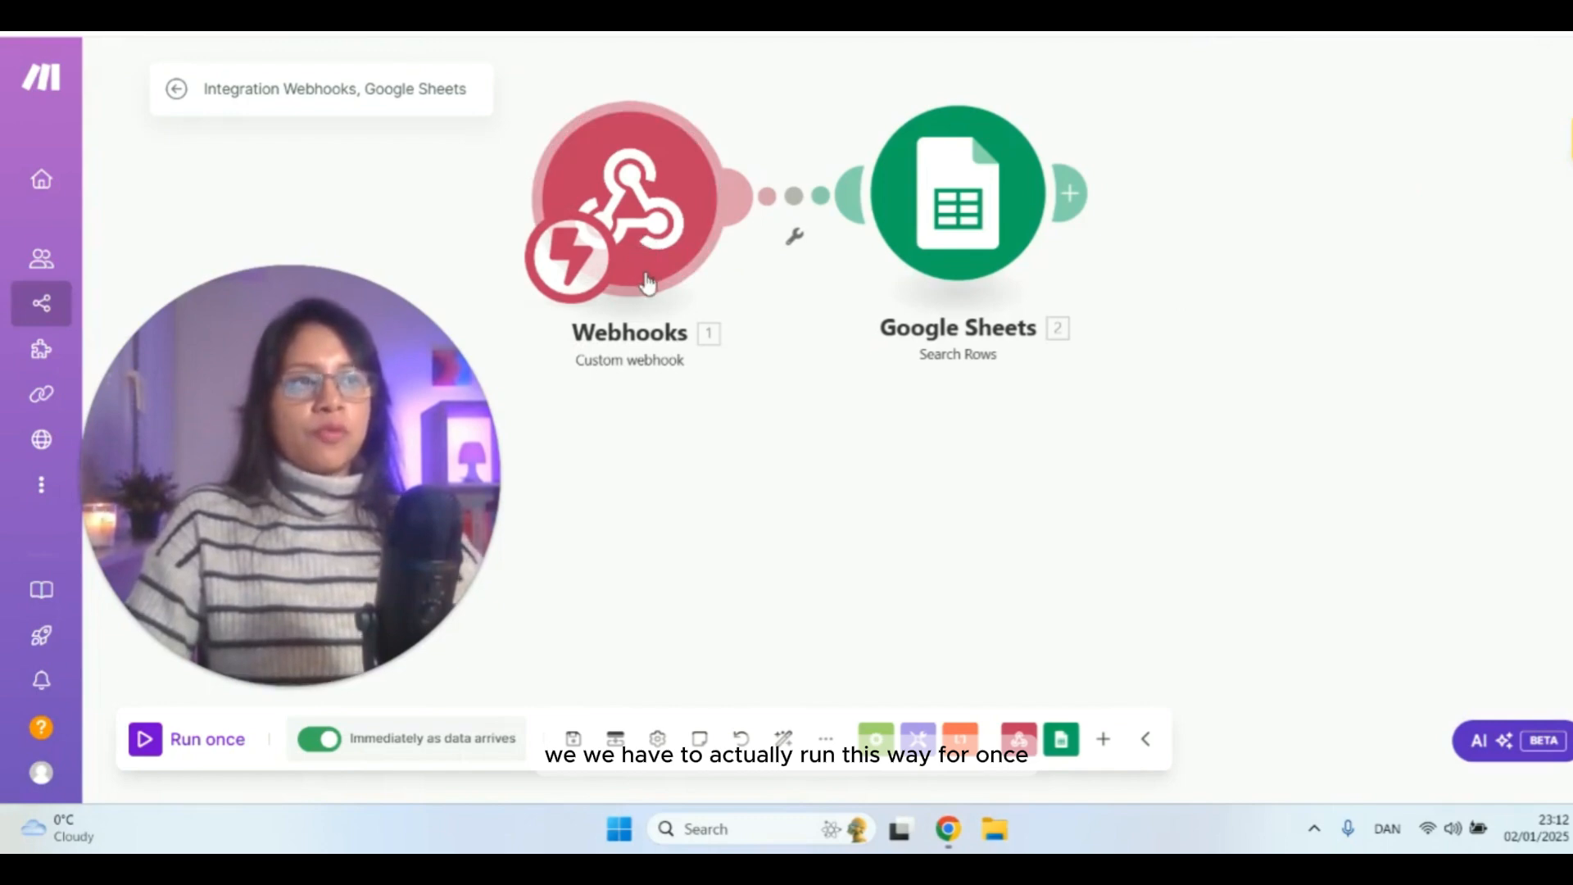
left_click(318, 740)
left_click(330, 745)
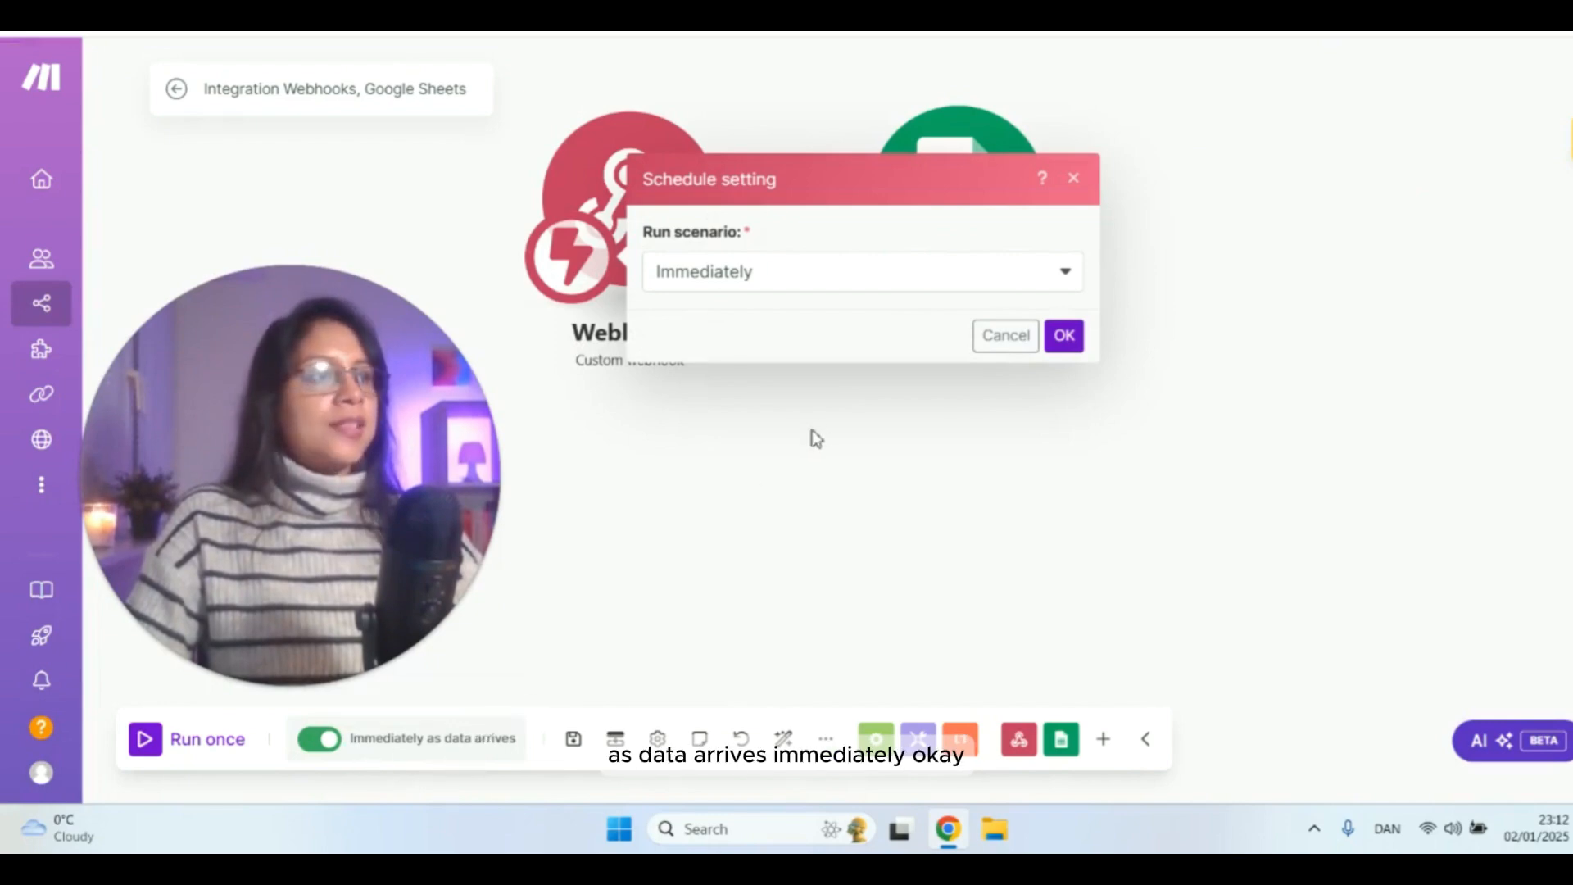
left_click(1064, 335)
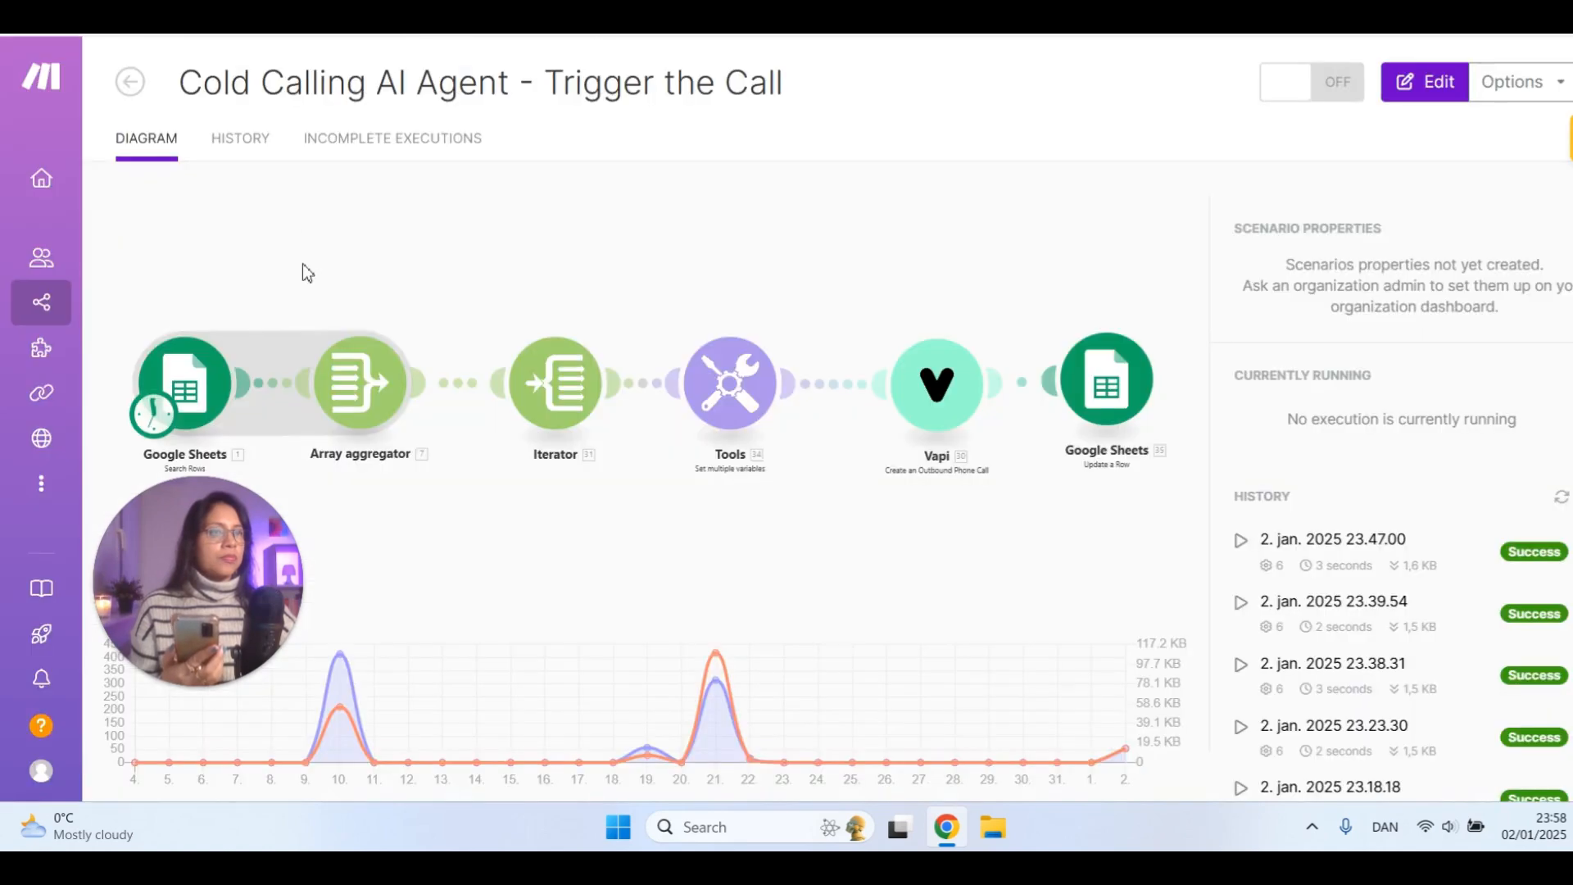
- Open the "Cold Calling AI Agent - Trigger the Call" scenario for editing, run it once and check the module results
left_click(302, 263)
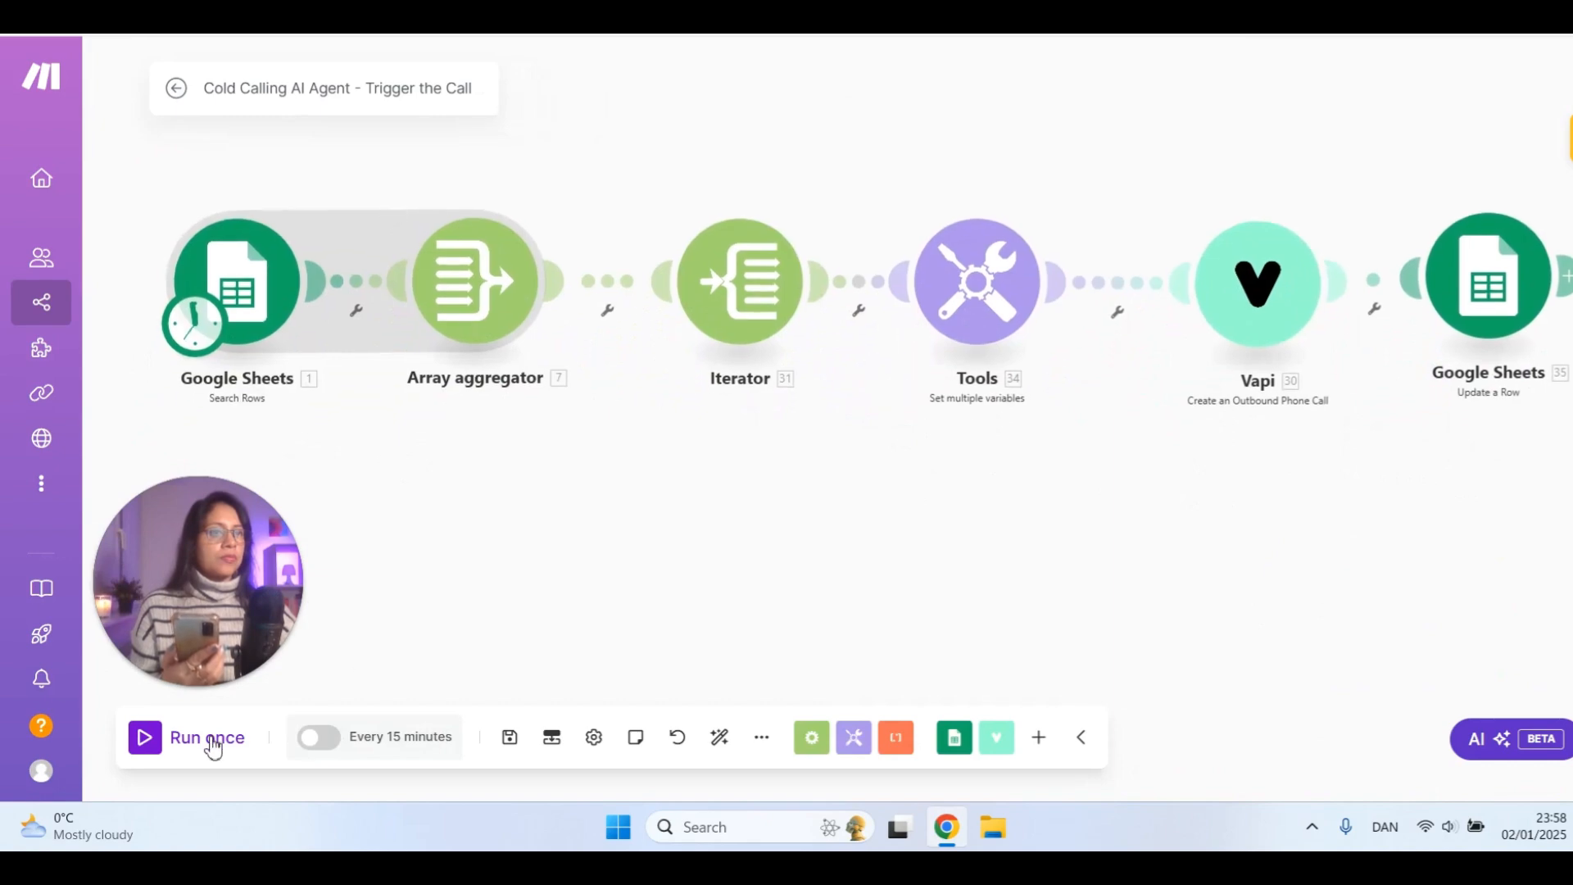
left_click(210, 739)
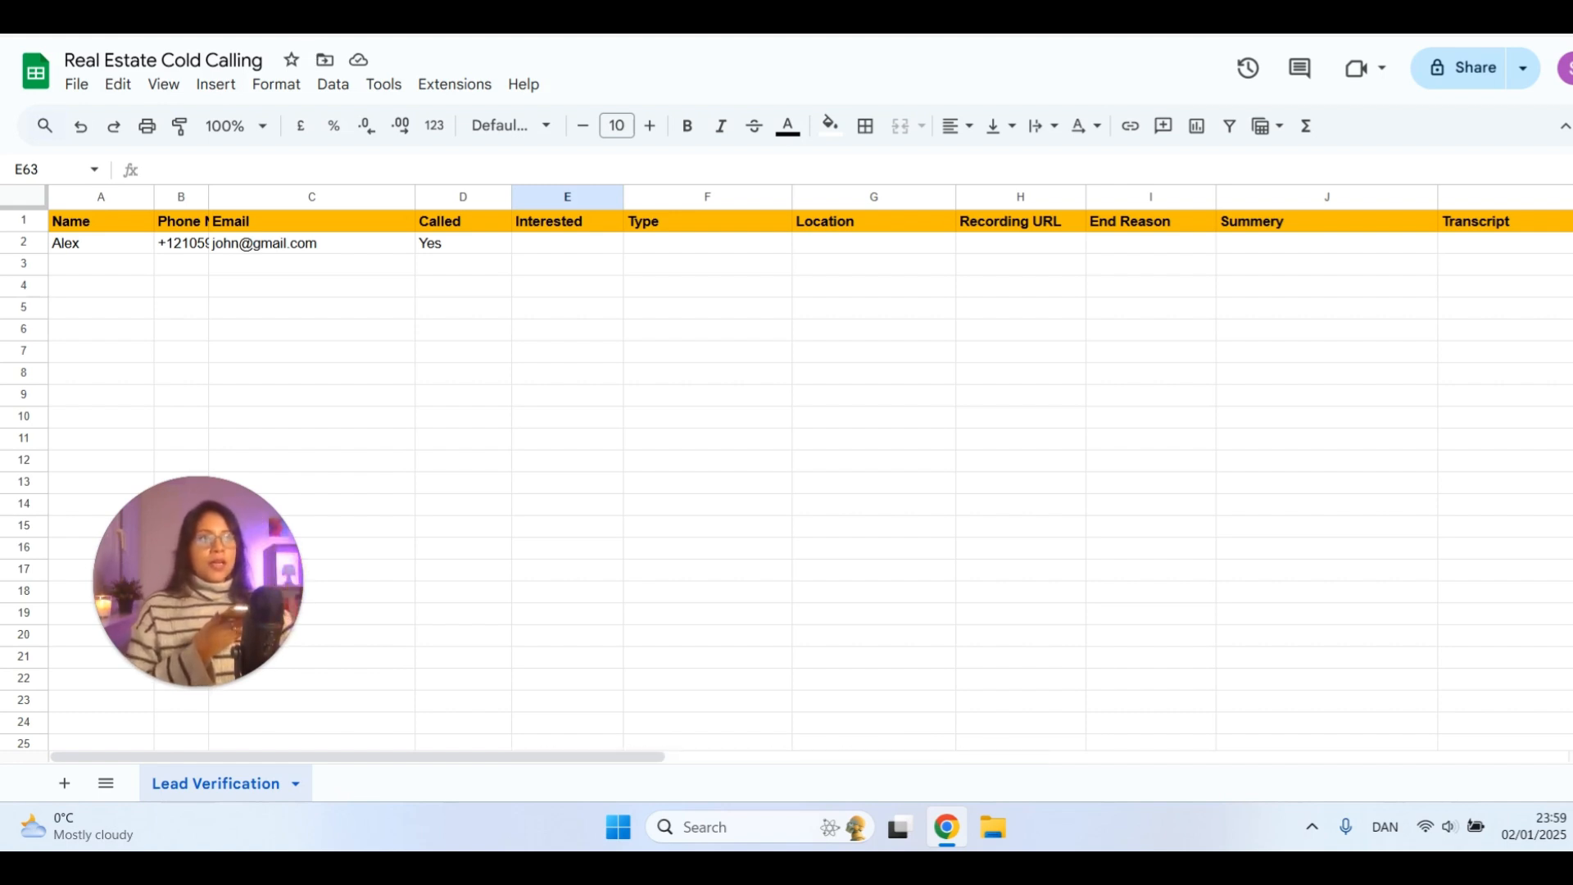
key("ctrl+Tab")
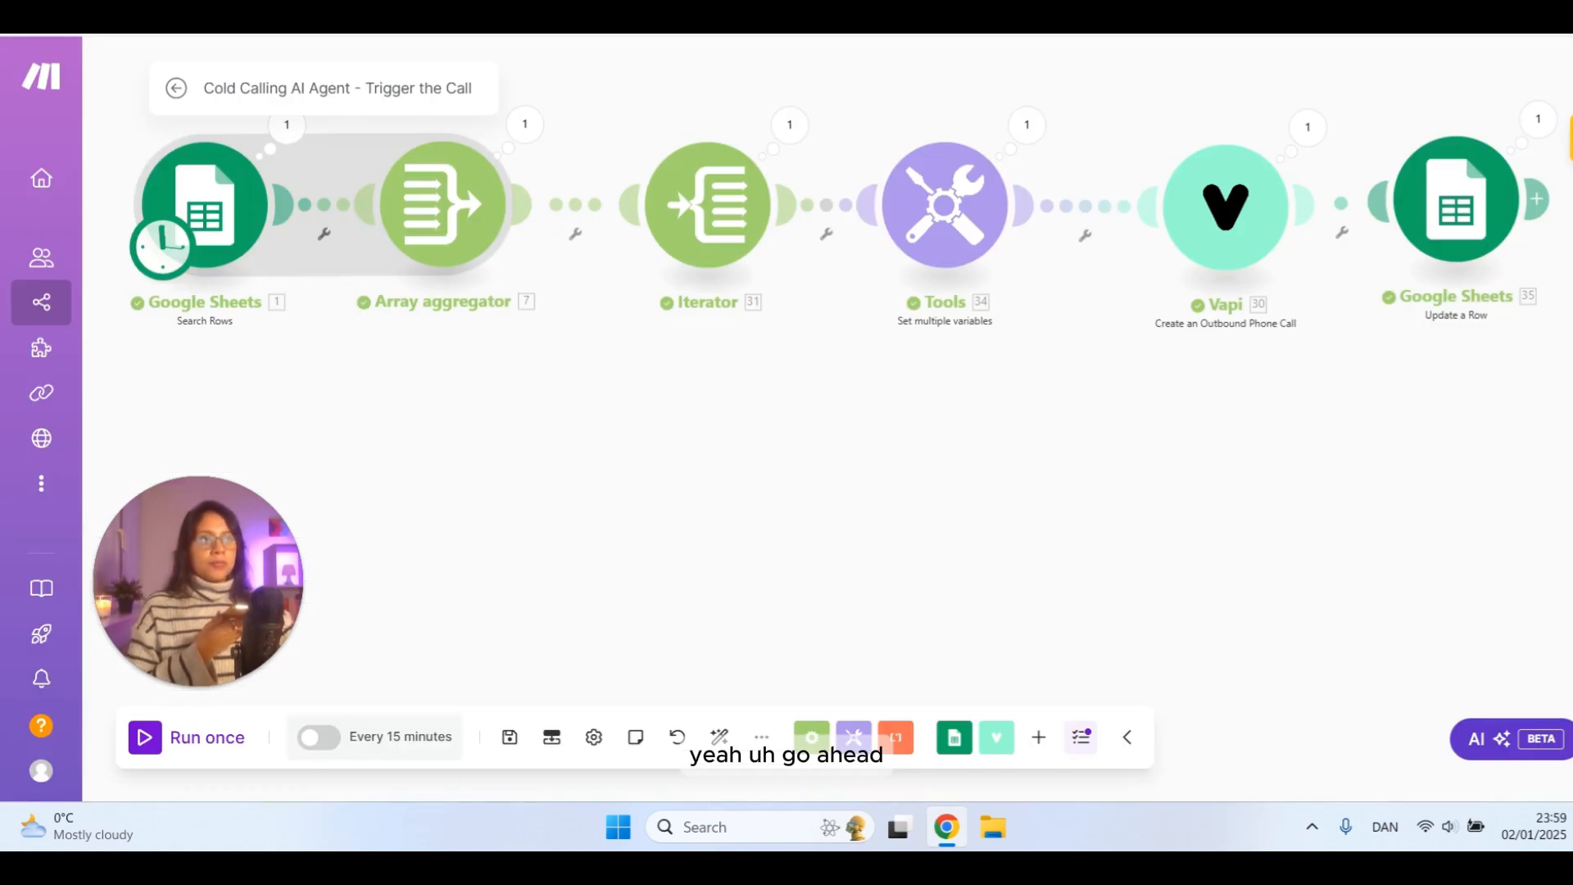
- Switch to the "Integration Webhooks, Google Sheets" scenario and leave its editor to check the diagram and execution history
key("ctrl+Tab")
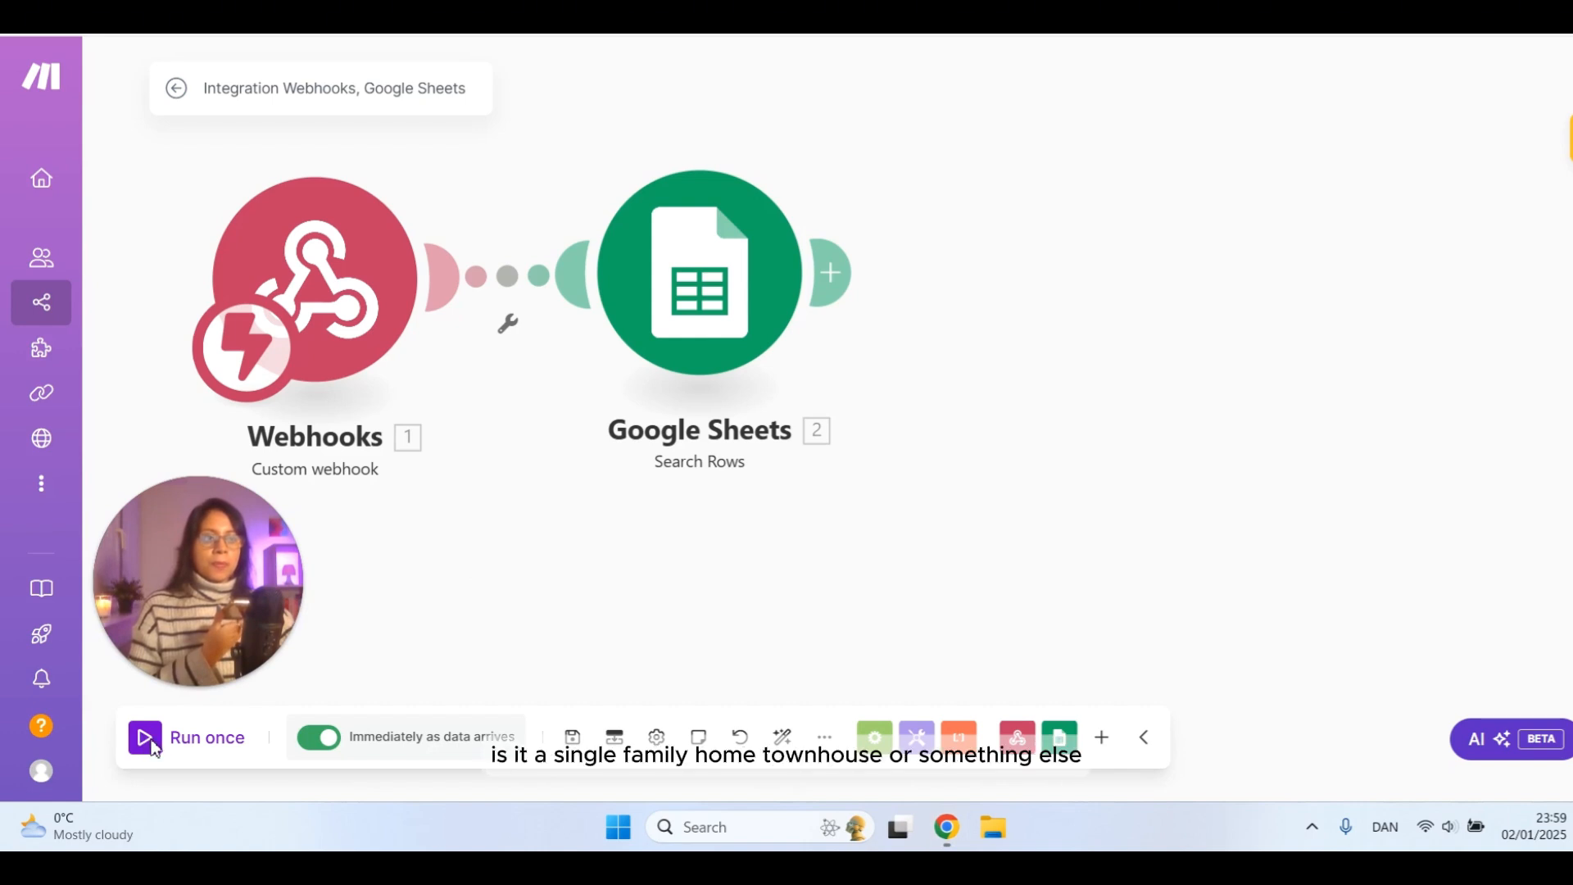
left_click_drag(227, 596, 229, 553)
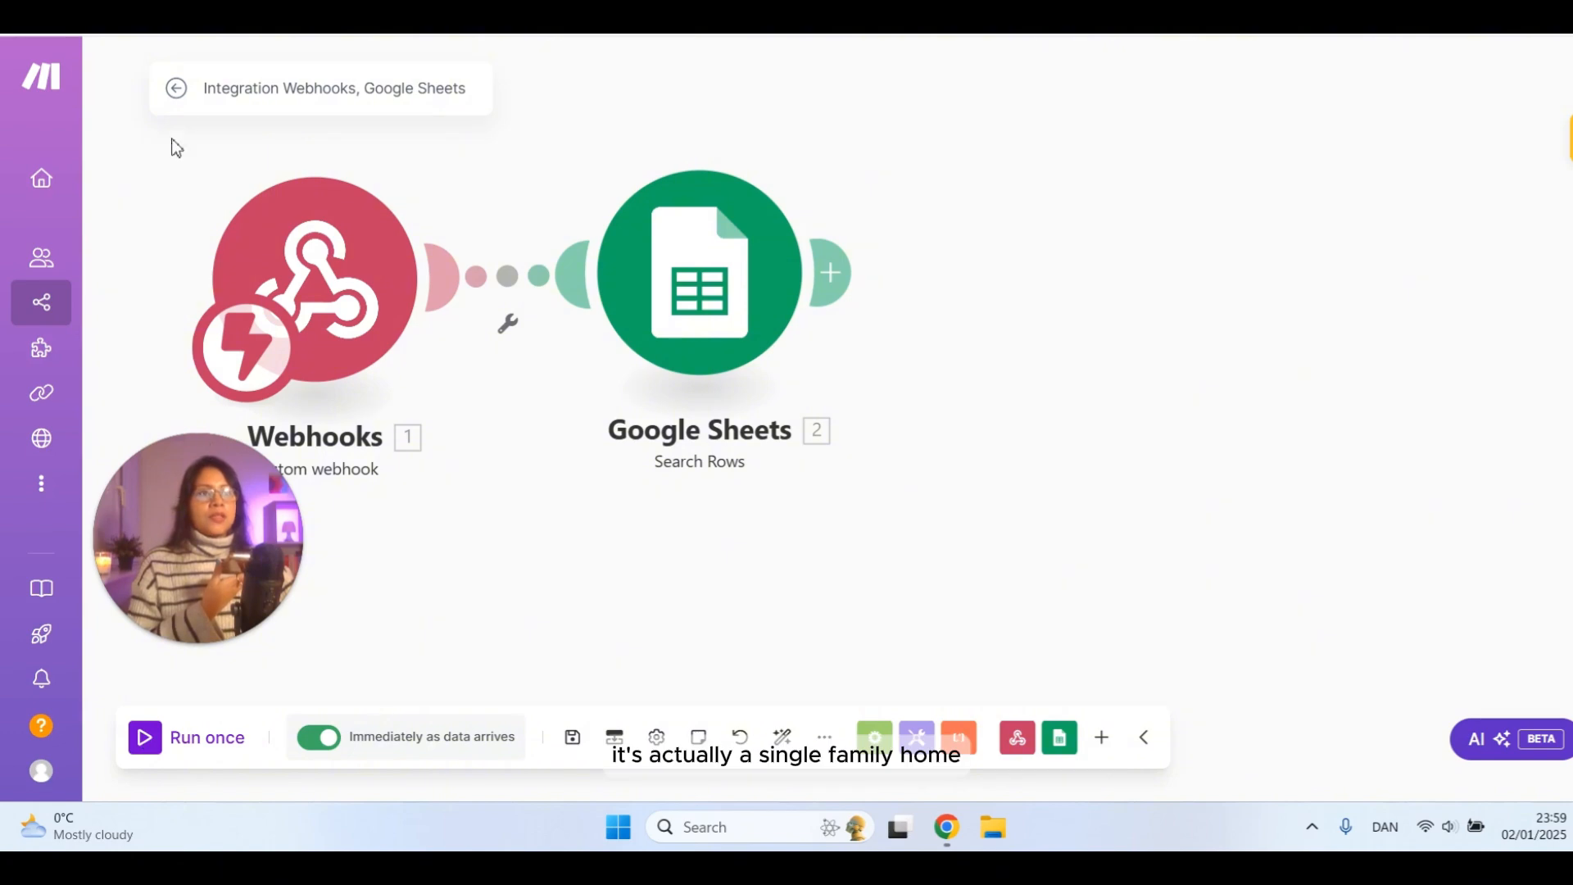
left_click(178, 90)
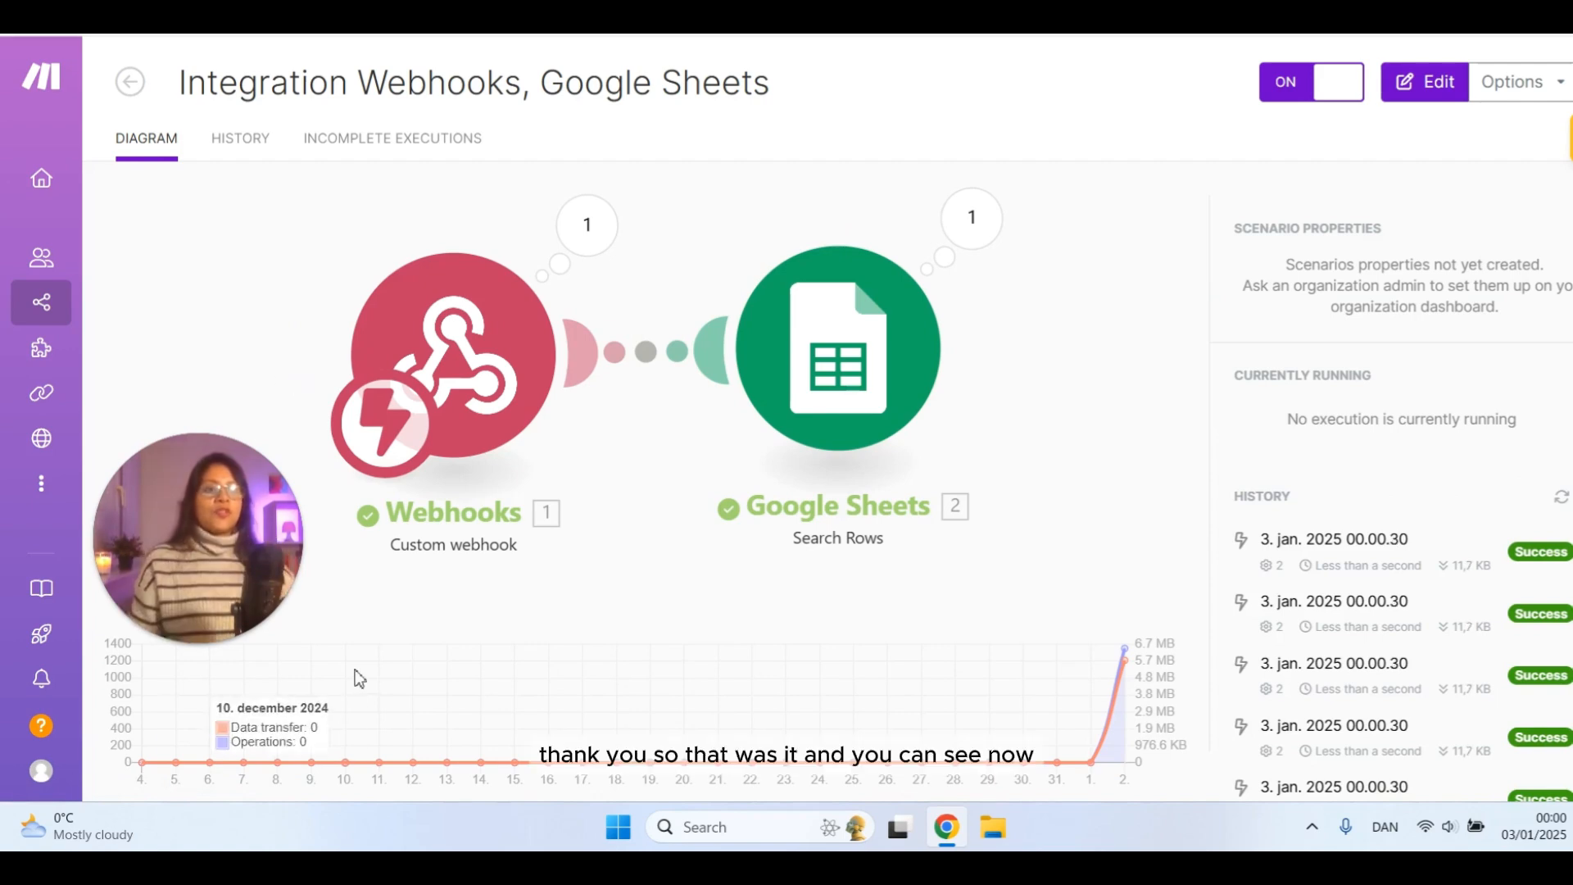
- Reopen the webhook scenario's Search Rows module and map the Phone No (B) filter value to the webhook's message: call: customer: number
left_click(287, 268)
left_click(792, 273)
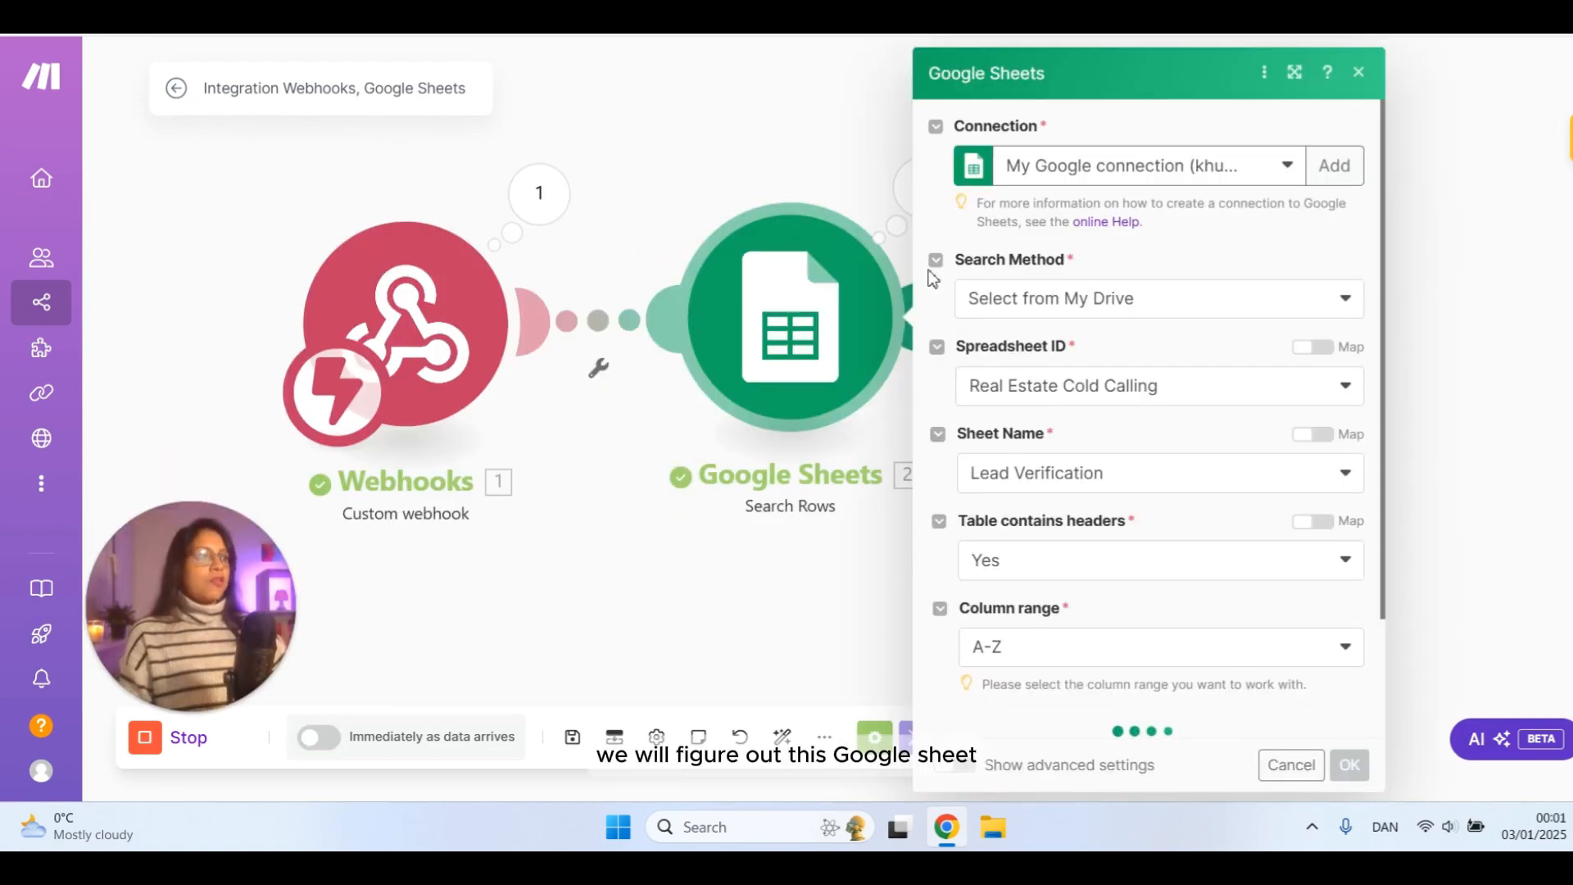
left_click_drag(707, 171, 592, 129)
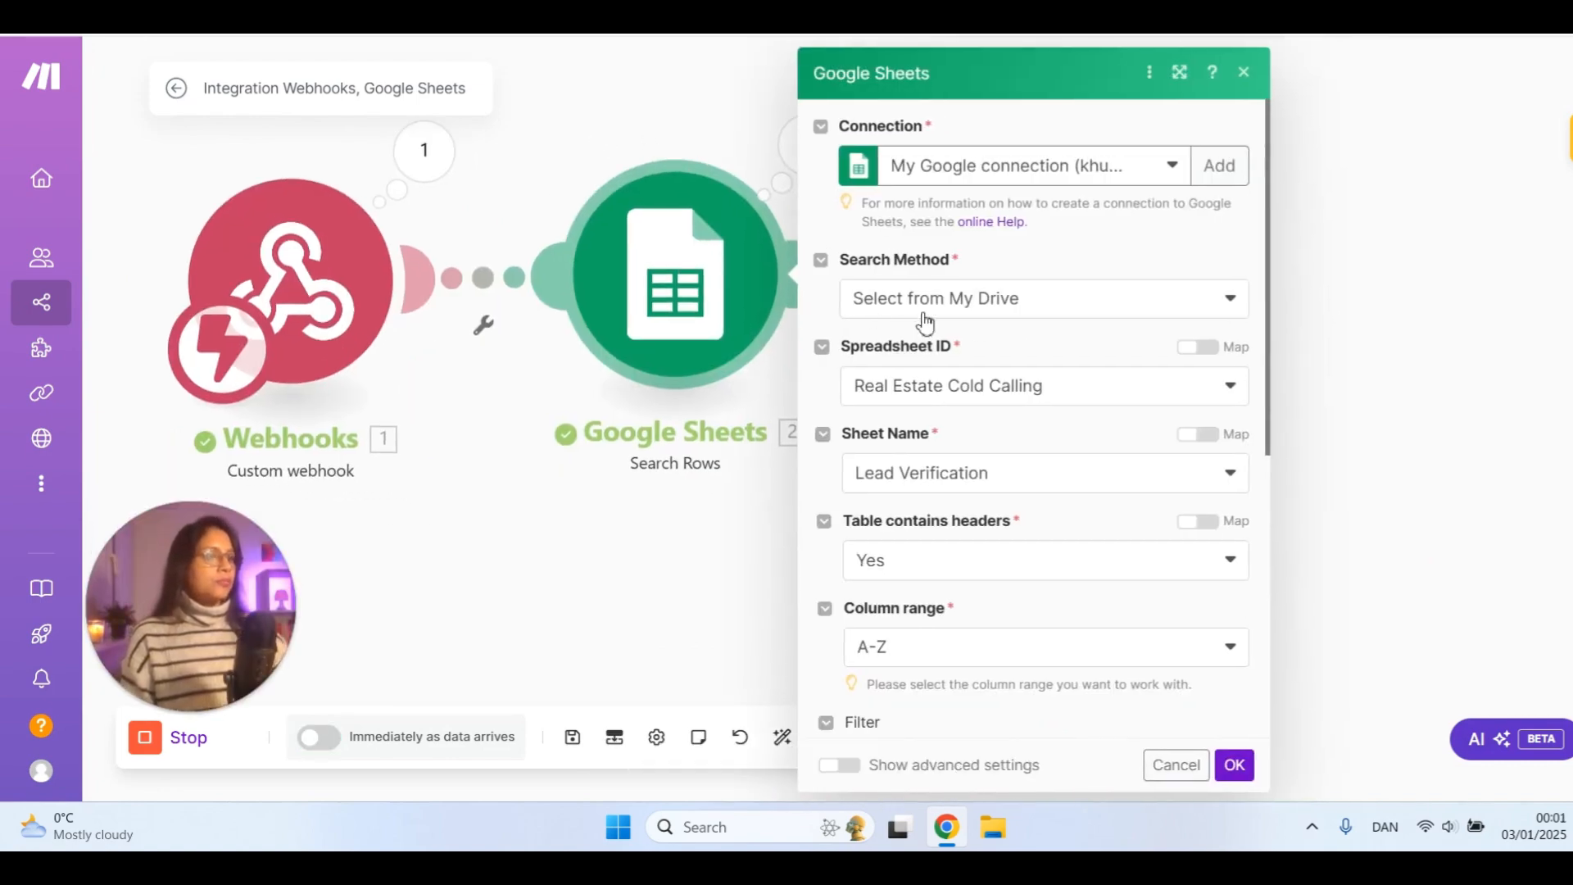
scroll(951, 362, "down", 5)
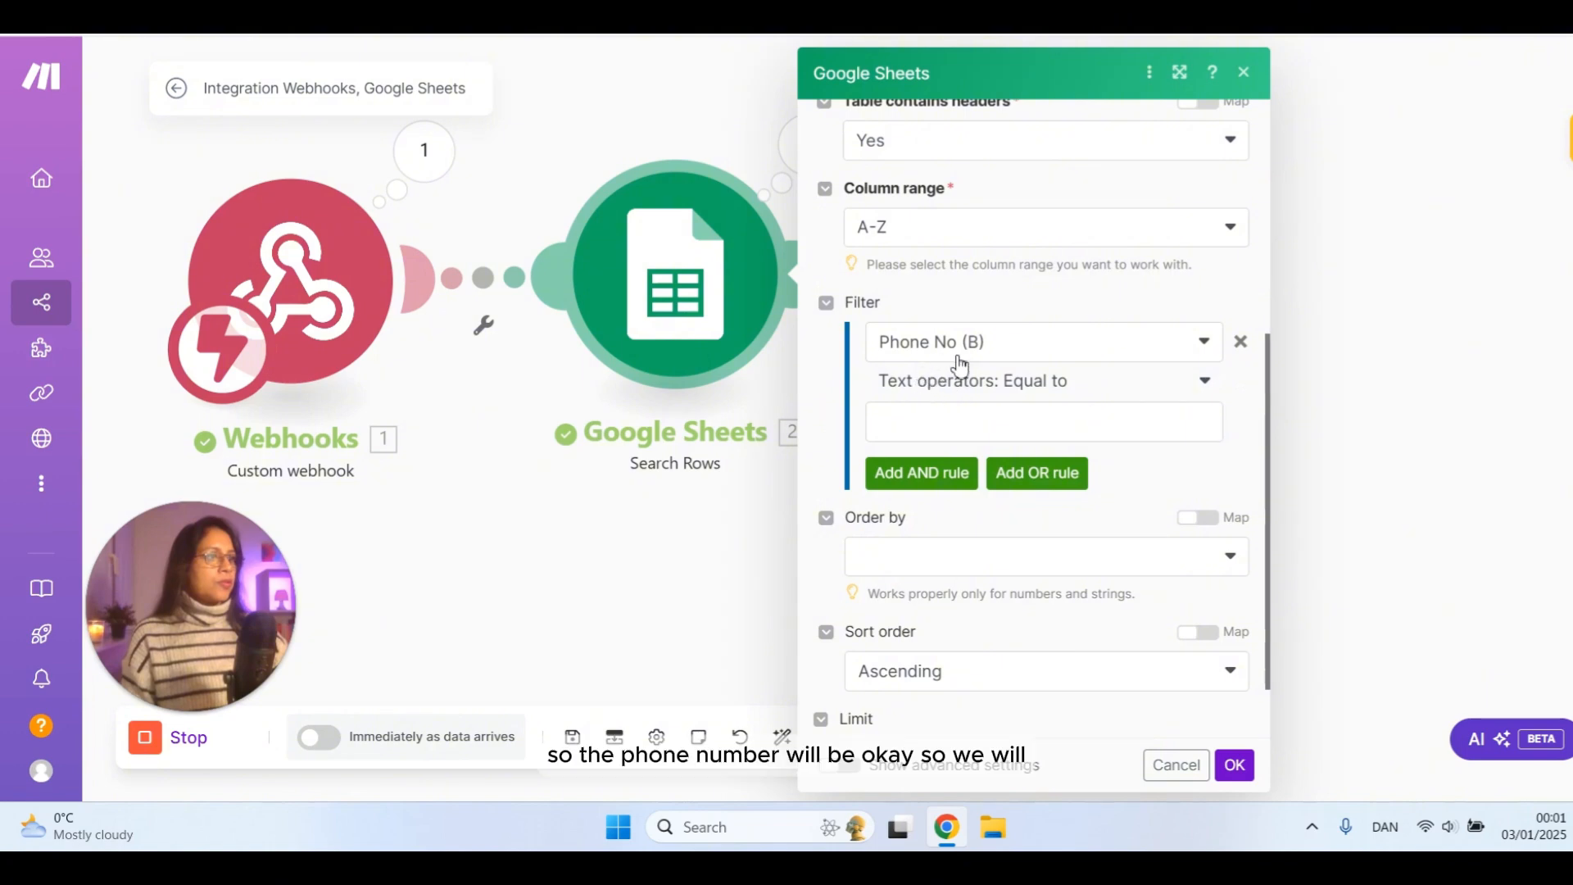
left_click(926, 423)
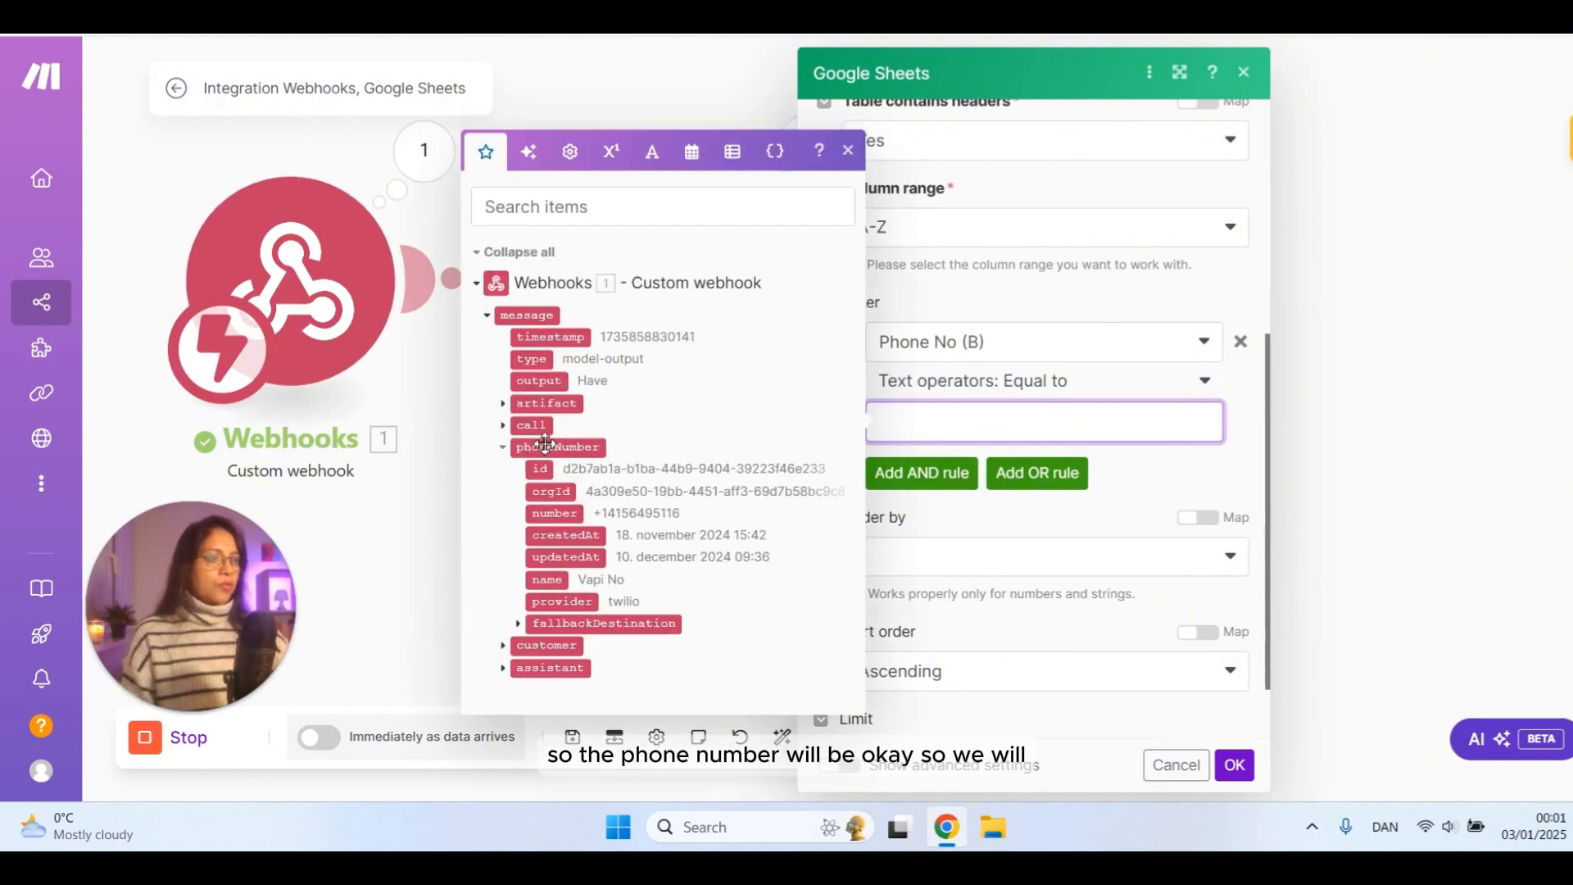
left_click(505, 449)
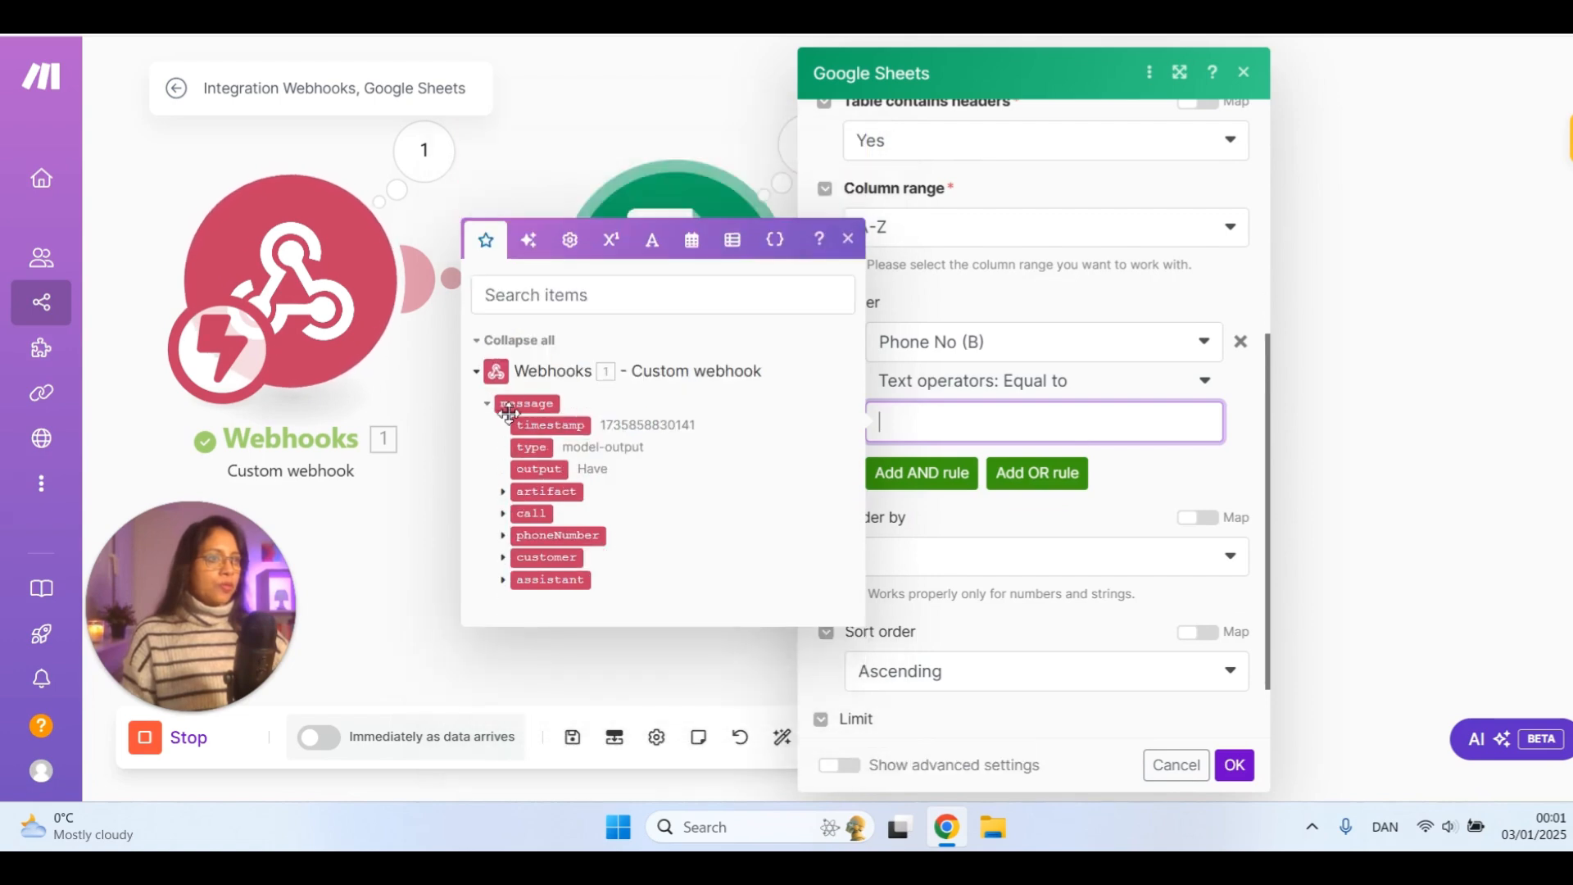
left_click(502, 514)
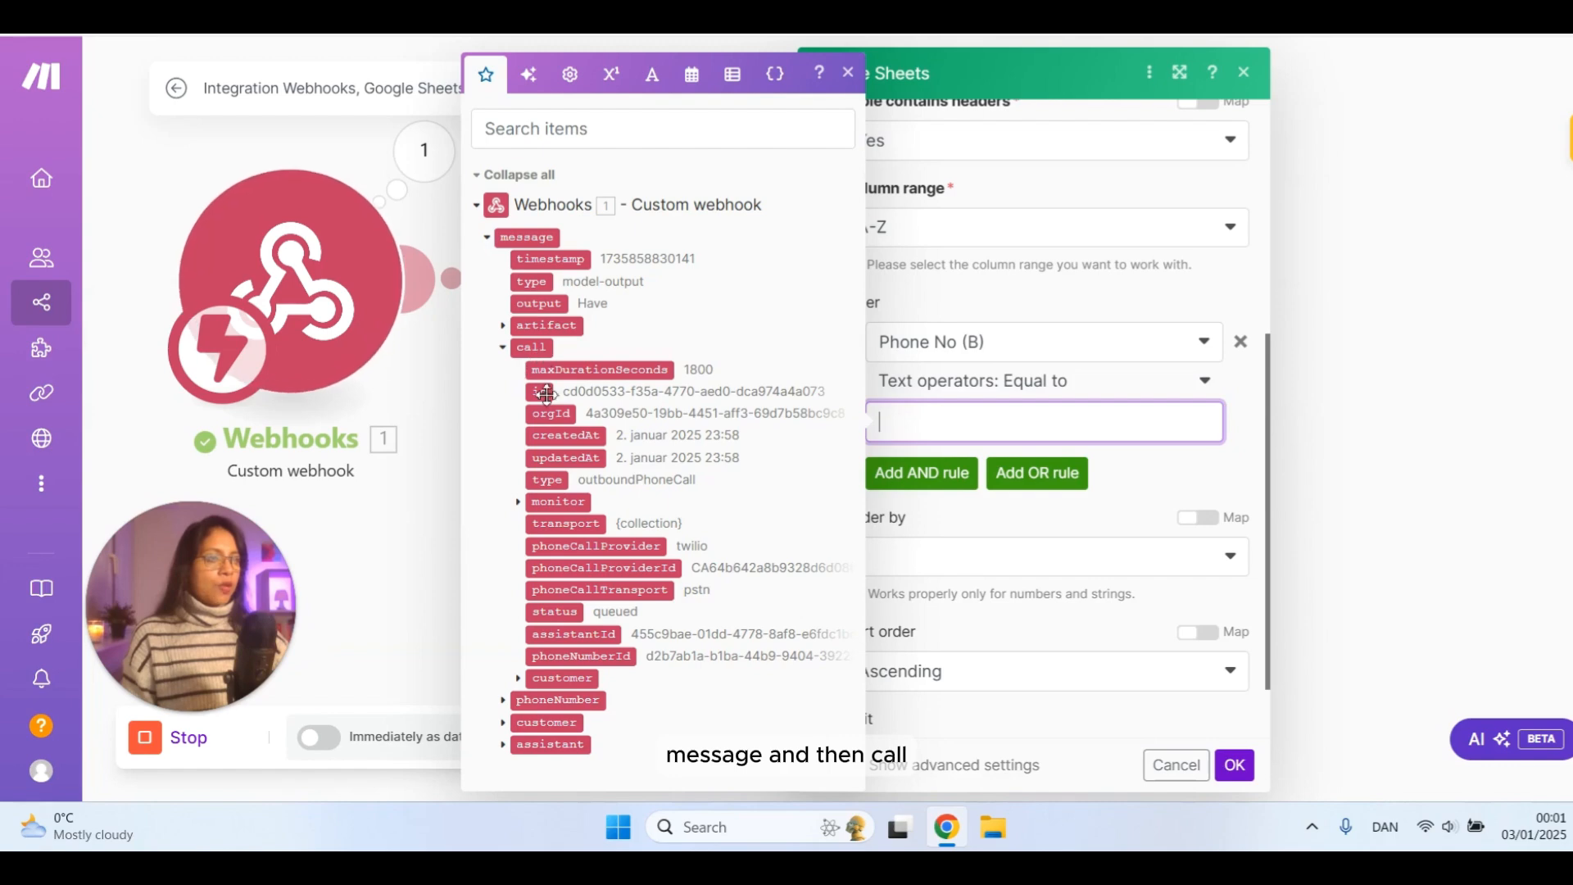
left_click(518, 678)
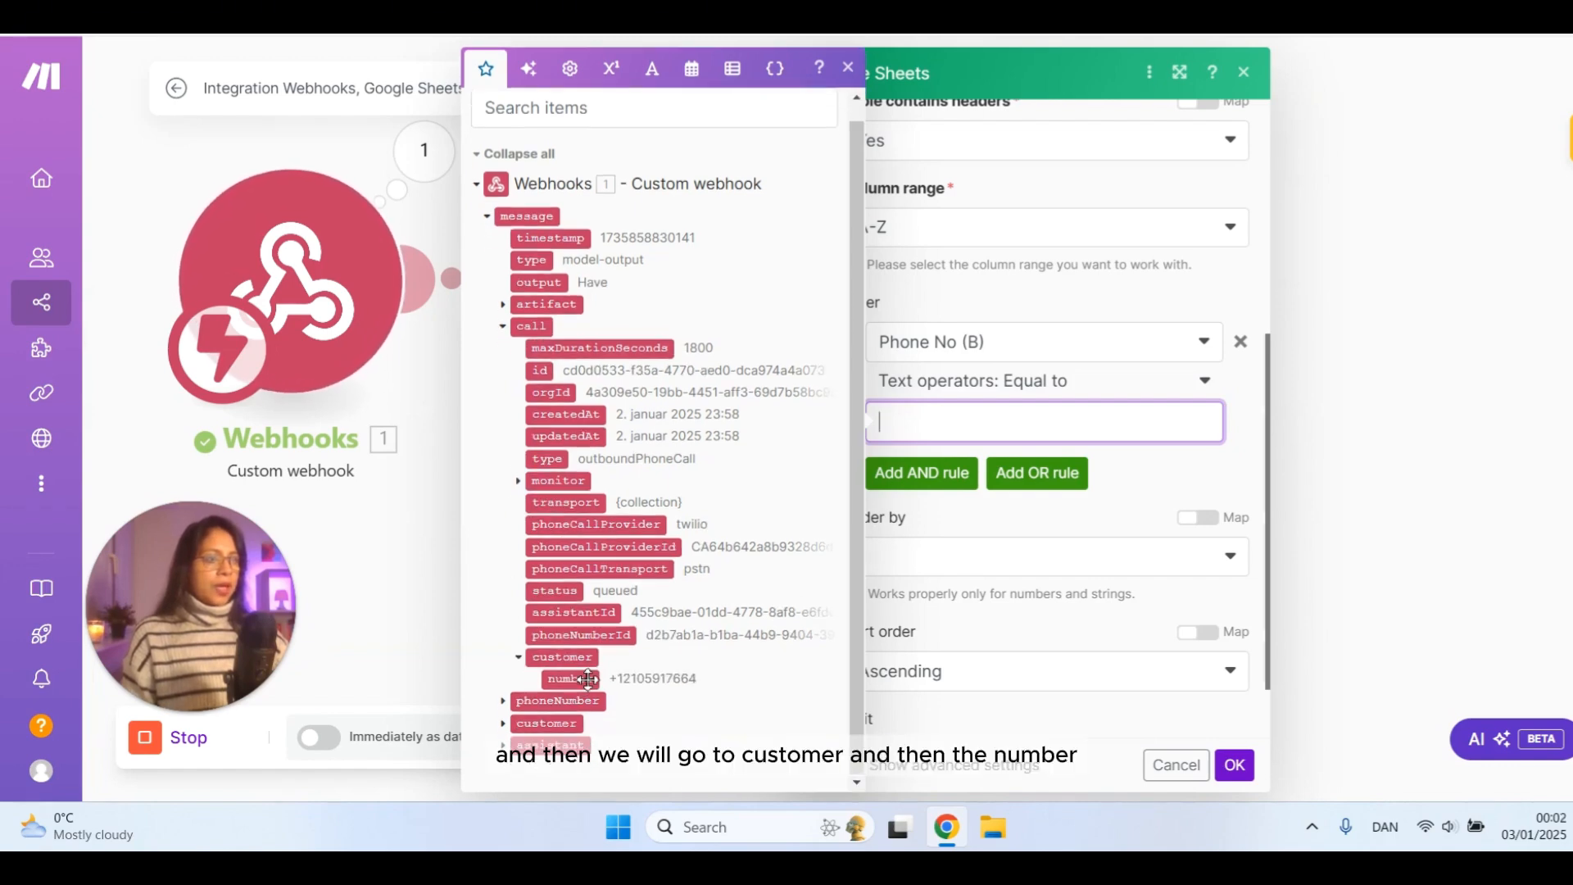
left_click(570, 679)
left_click(1108, 490)
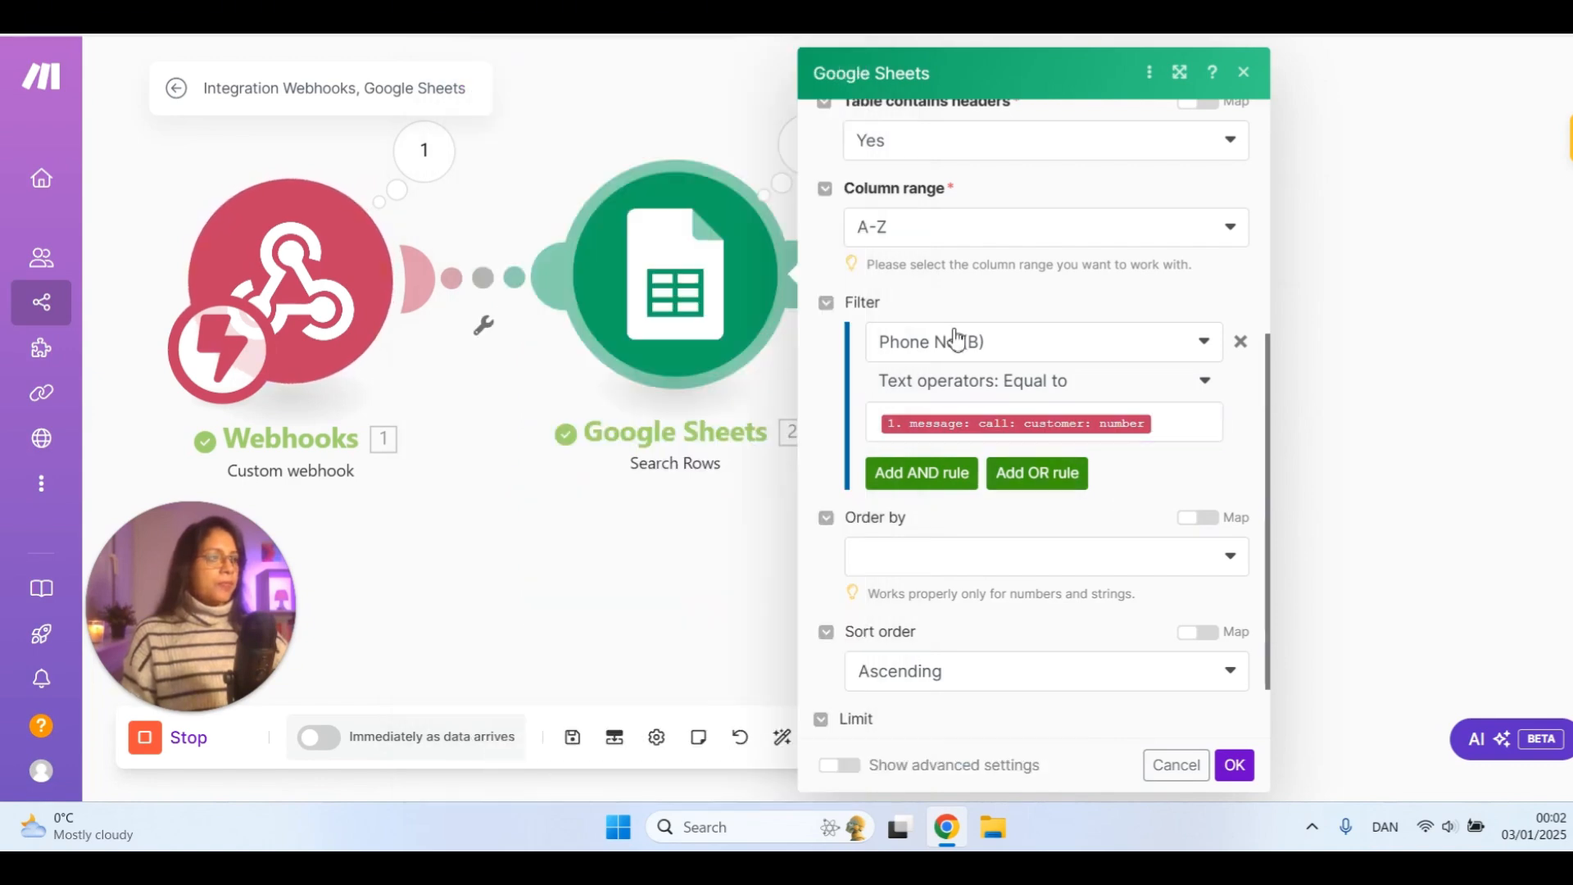
- Set the Search Rows result limit to 1 and accept the module settings
scroll(800, 640, "down", 1)
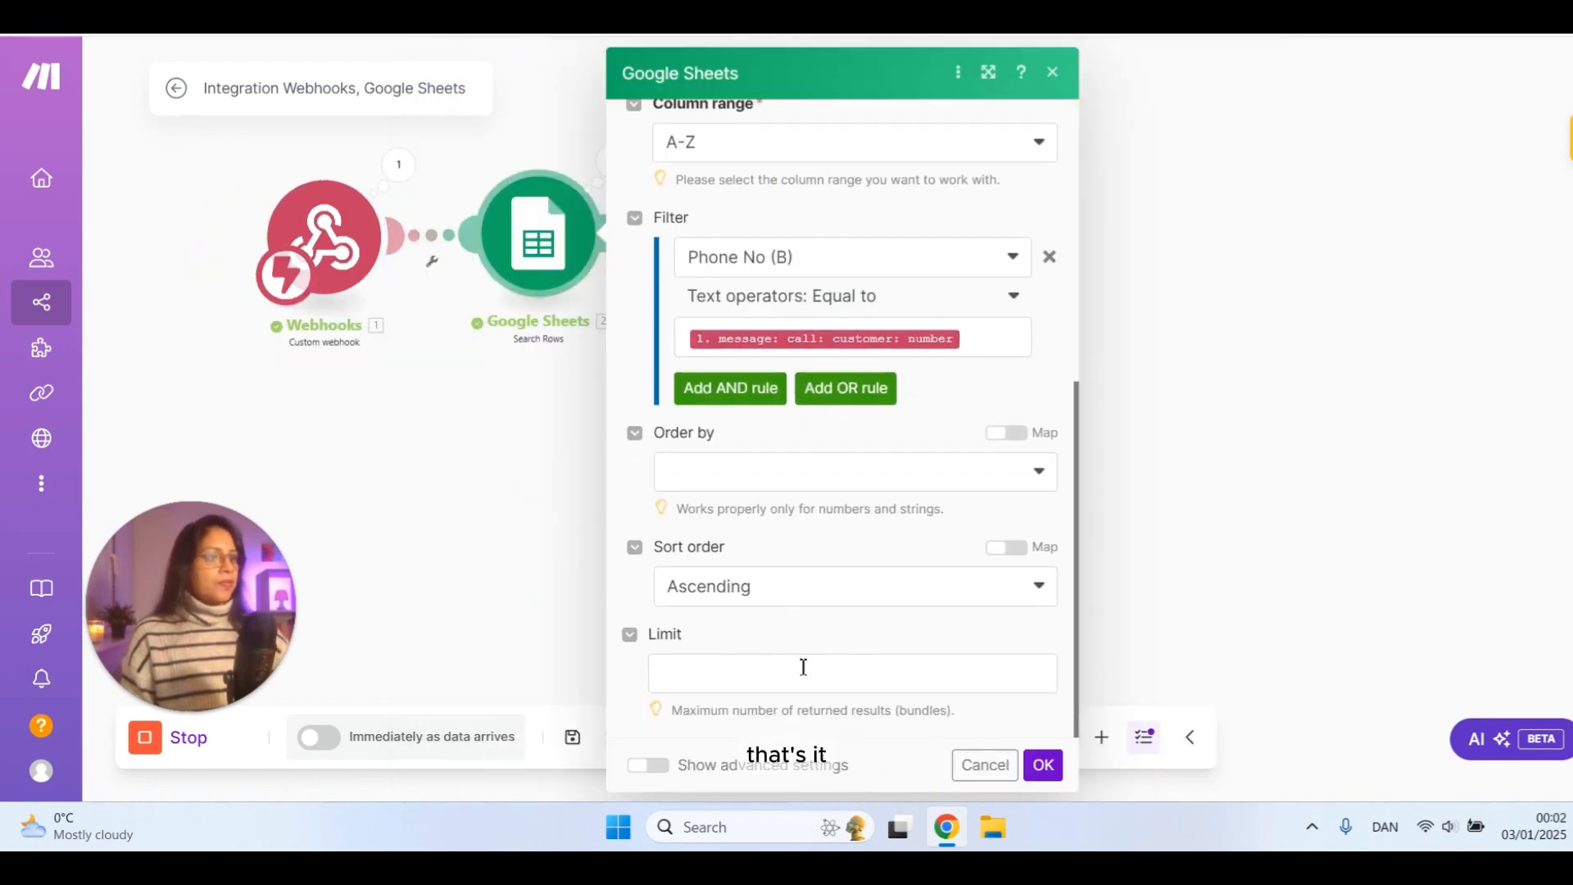
left_click(817, 688)
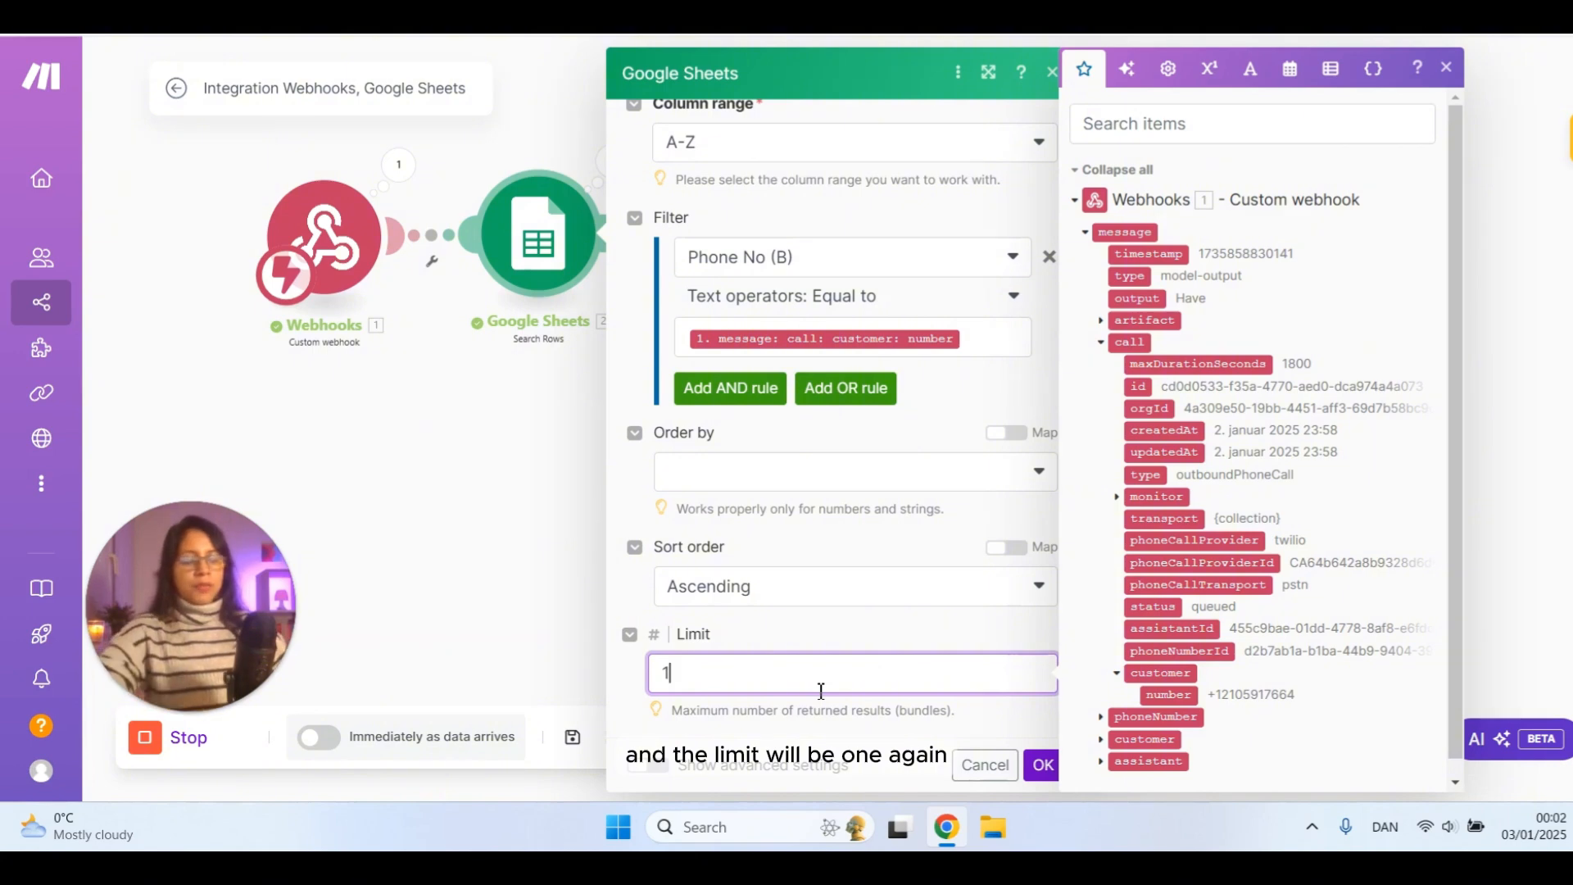
left_click(1042, 764)
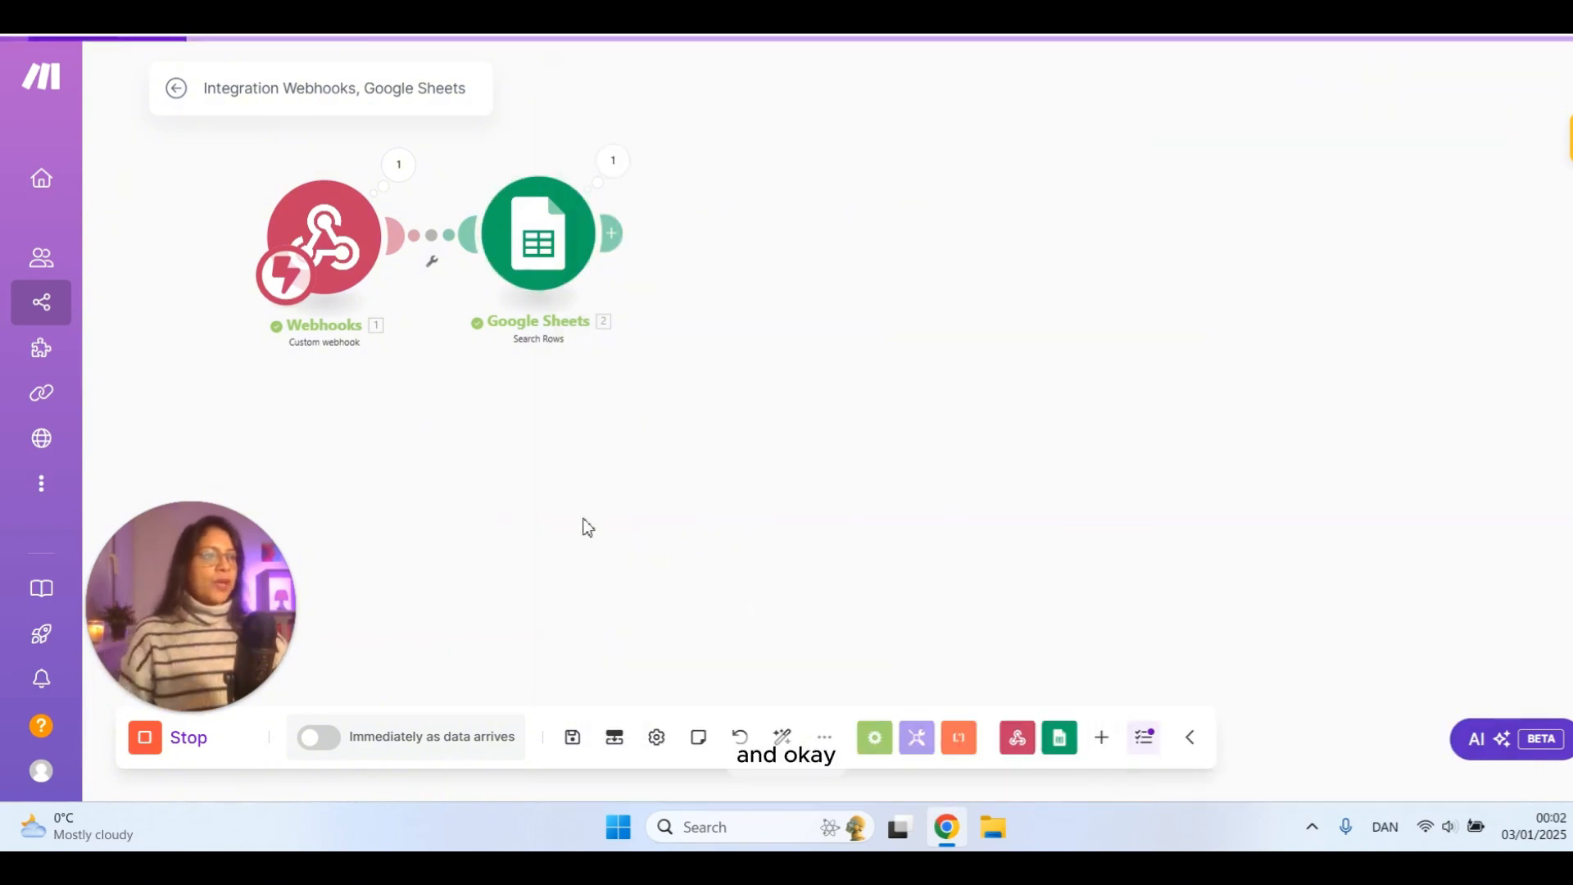
- Add a filter between Webhooks and Google Sheets labelled "If End Of Call Report", requiring message: type Equal to end-of-call-report
scroll(492, 435, "up", 1)
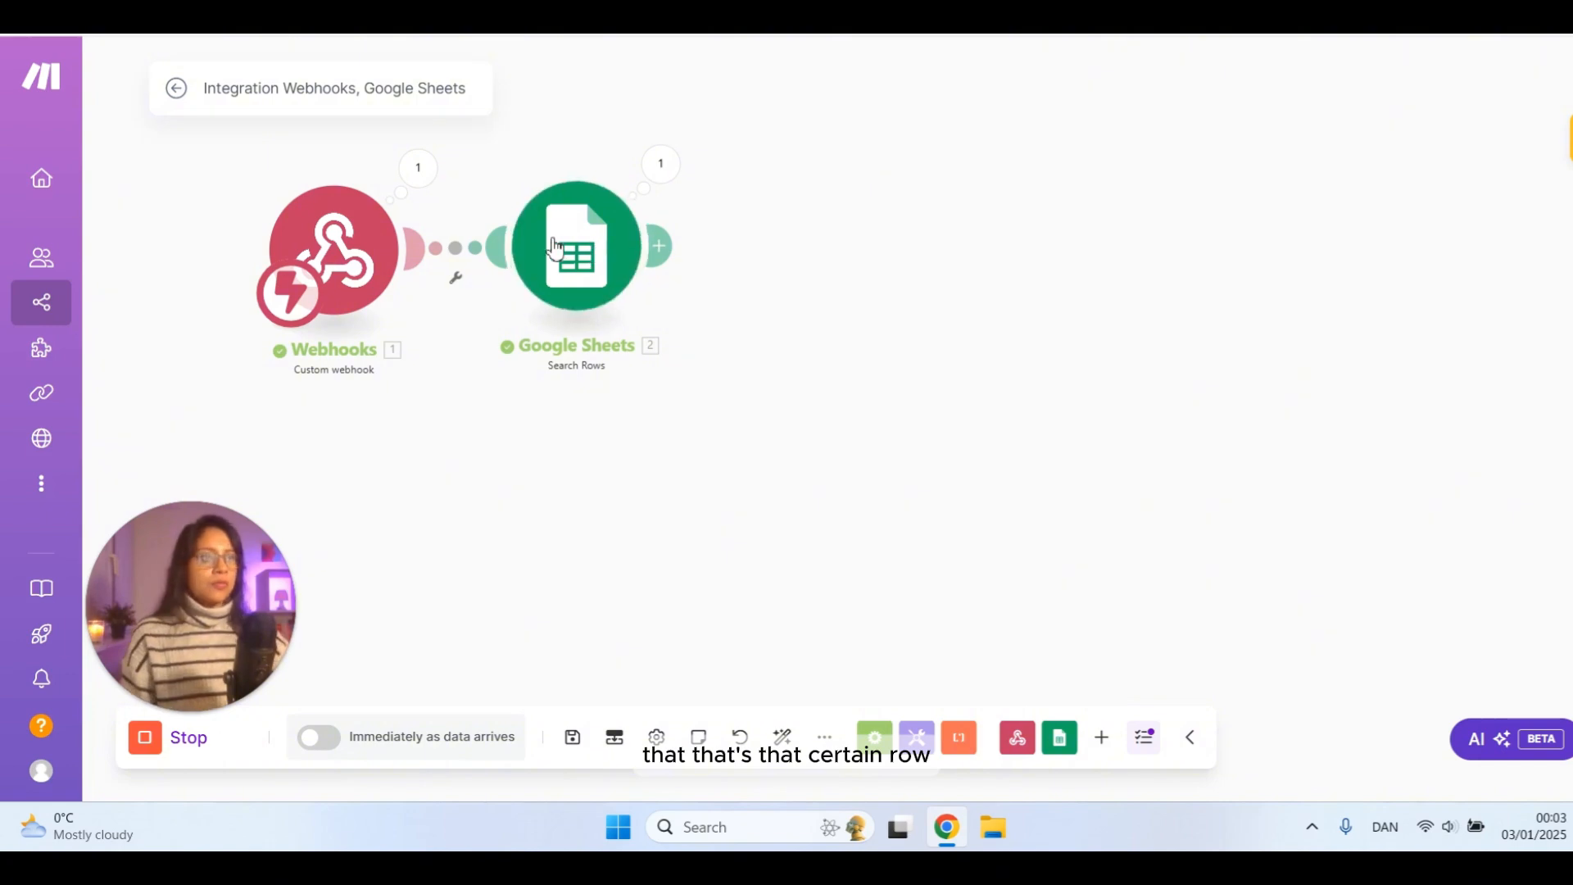
left_click(456, 278)
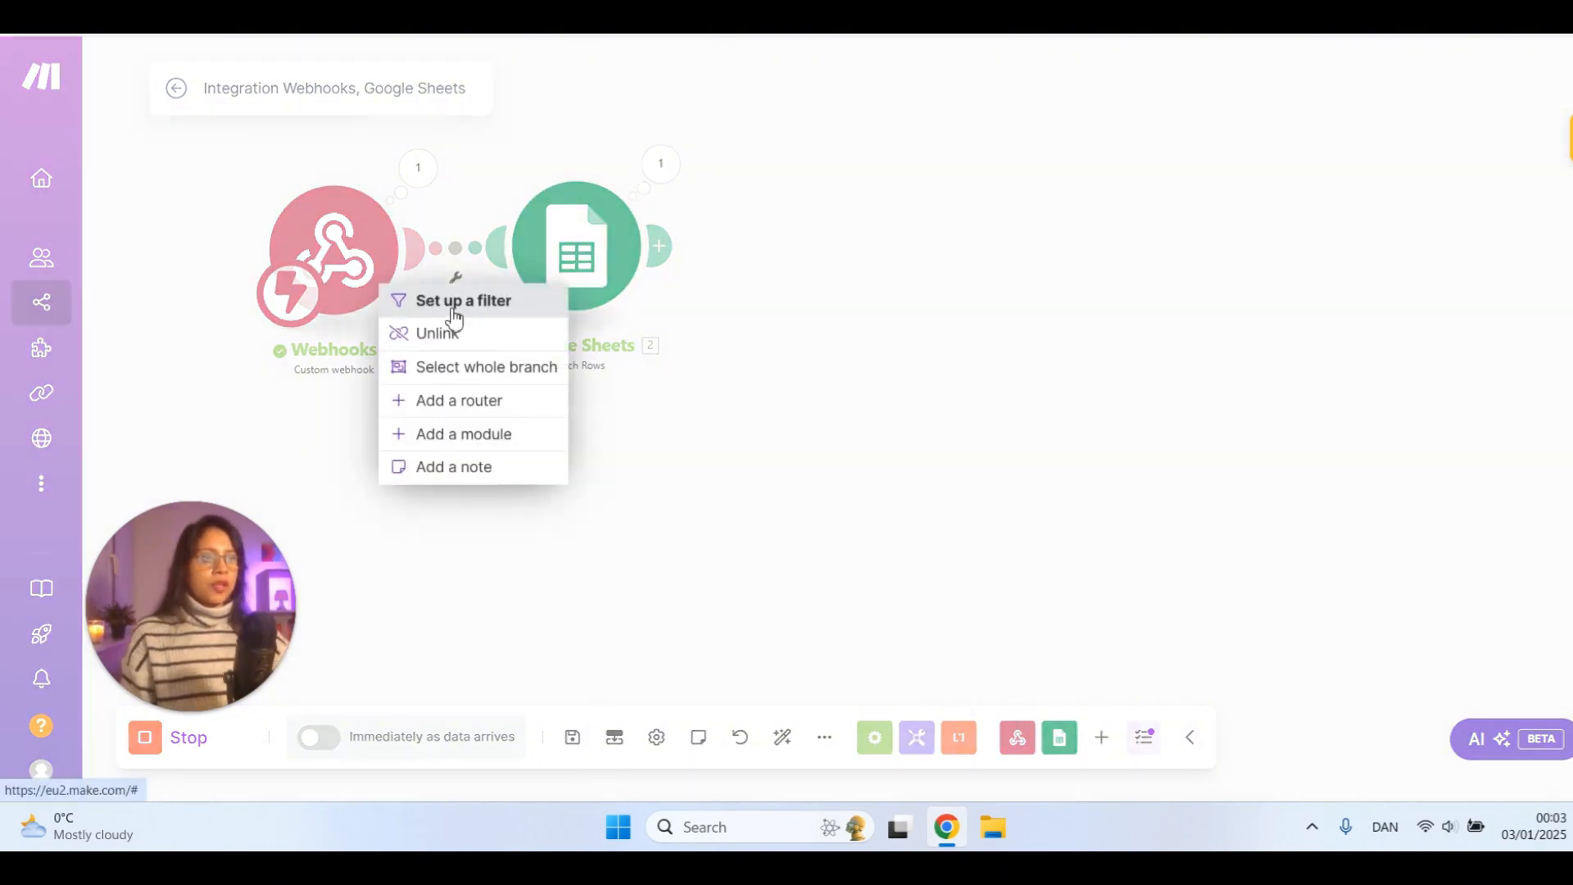
left_click(454, 305)
left_click(630, 168)
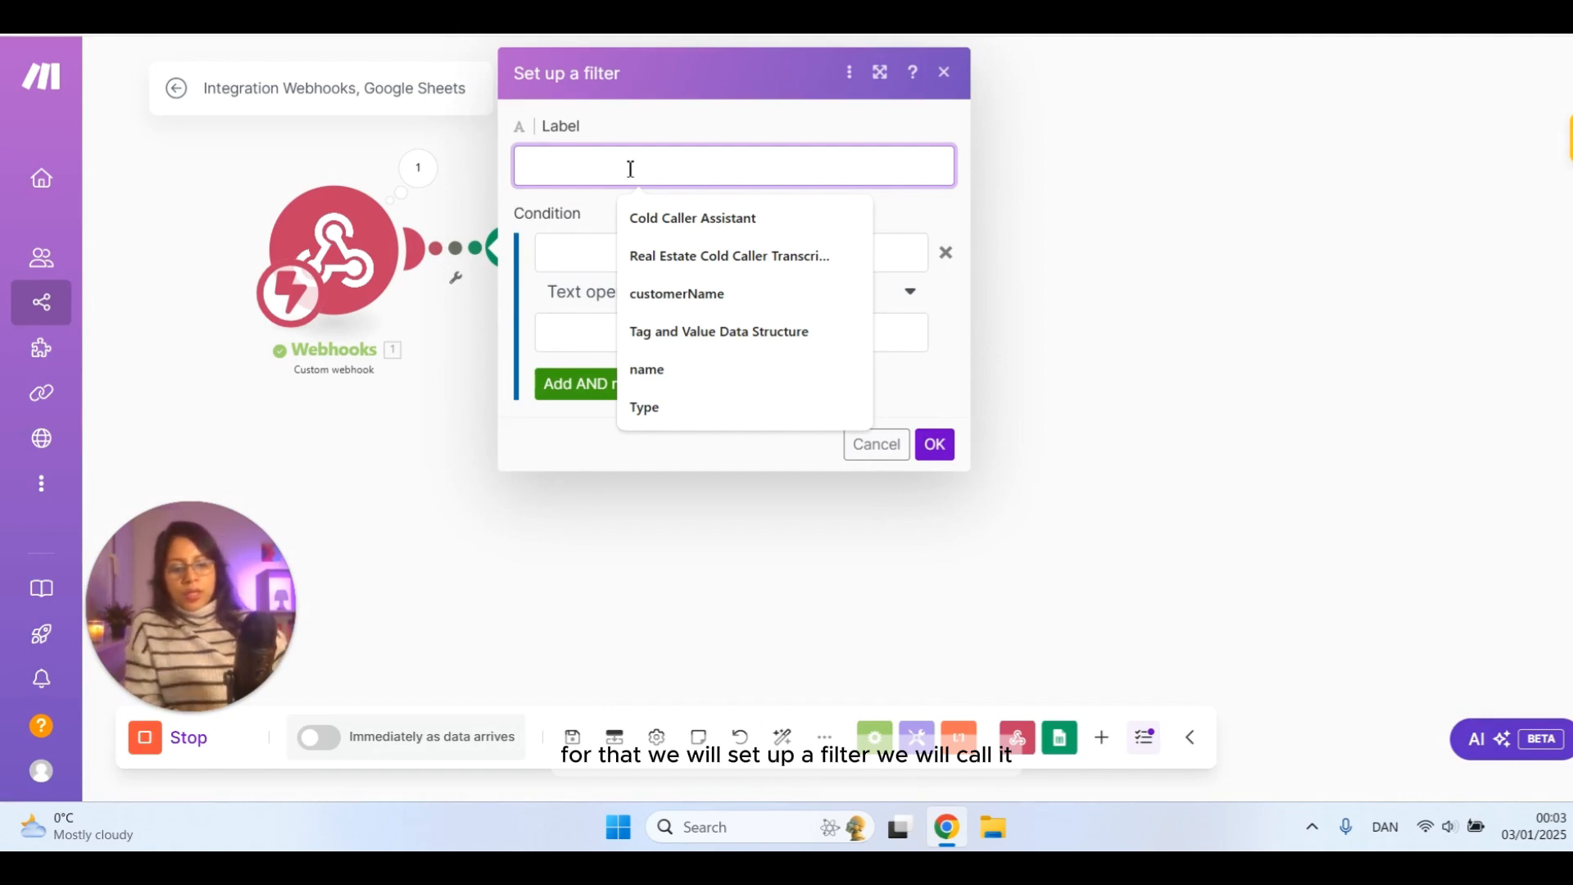
type("If End Of Call Report")
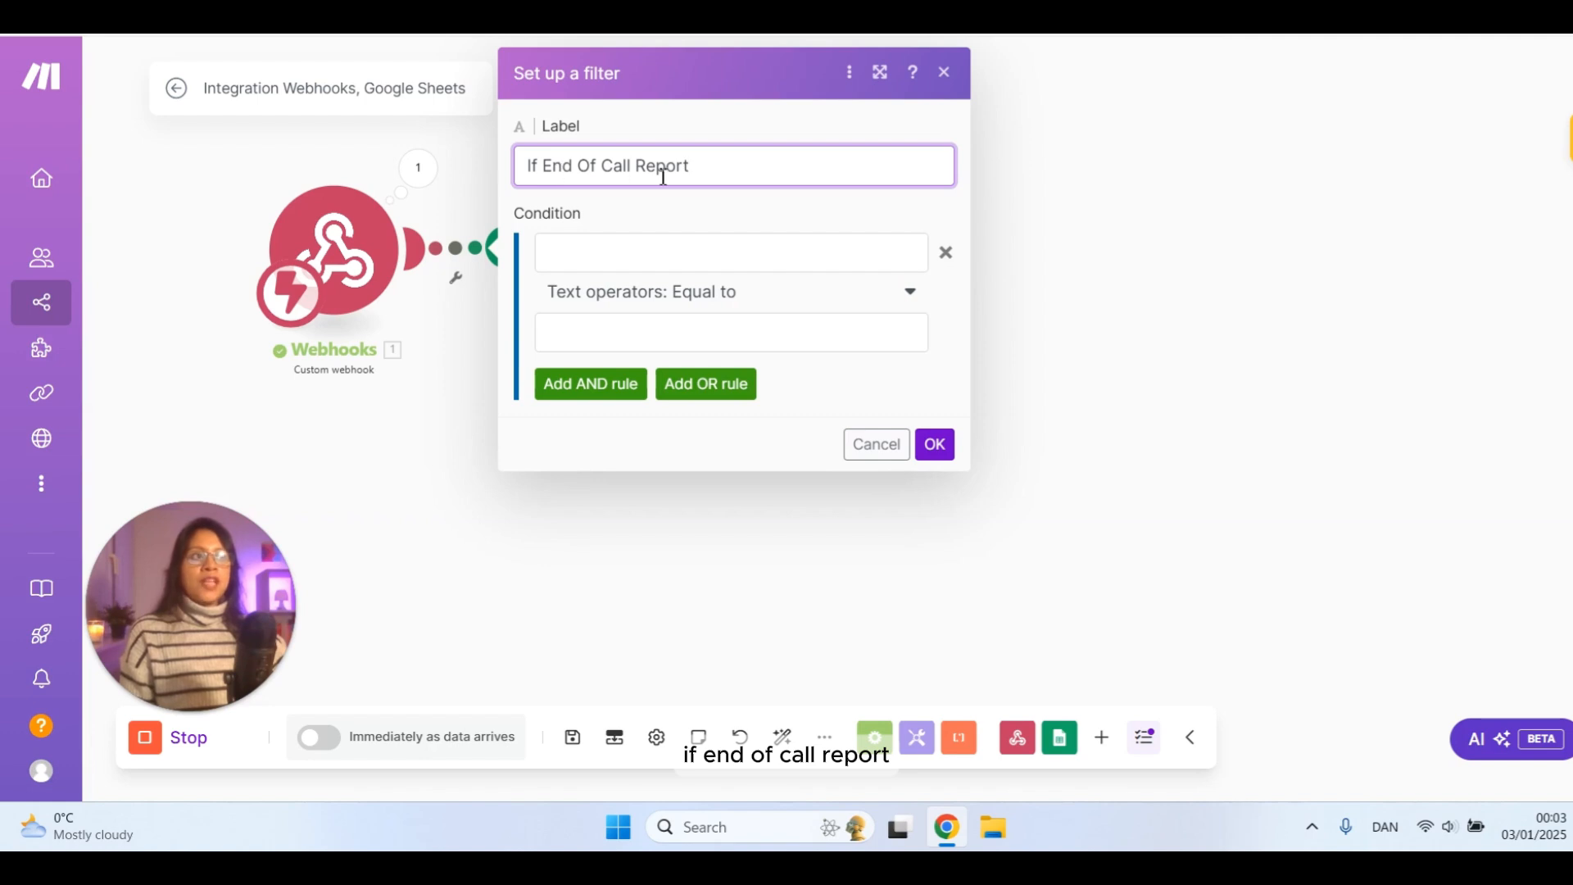
left_click(620, 255)
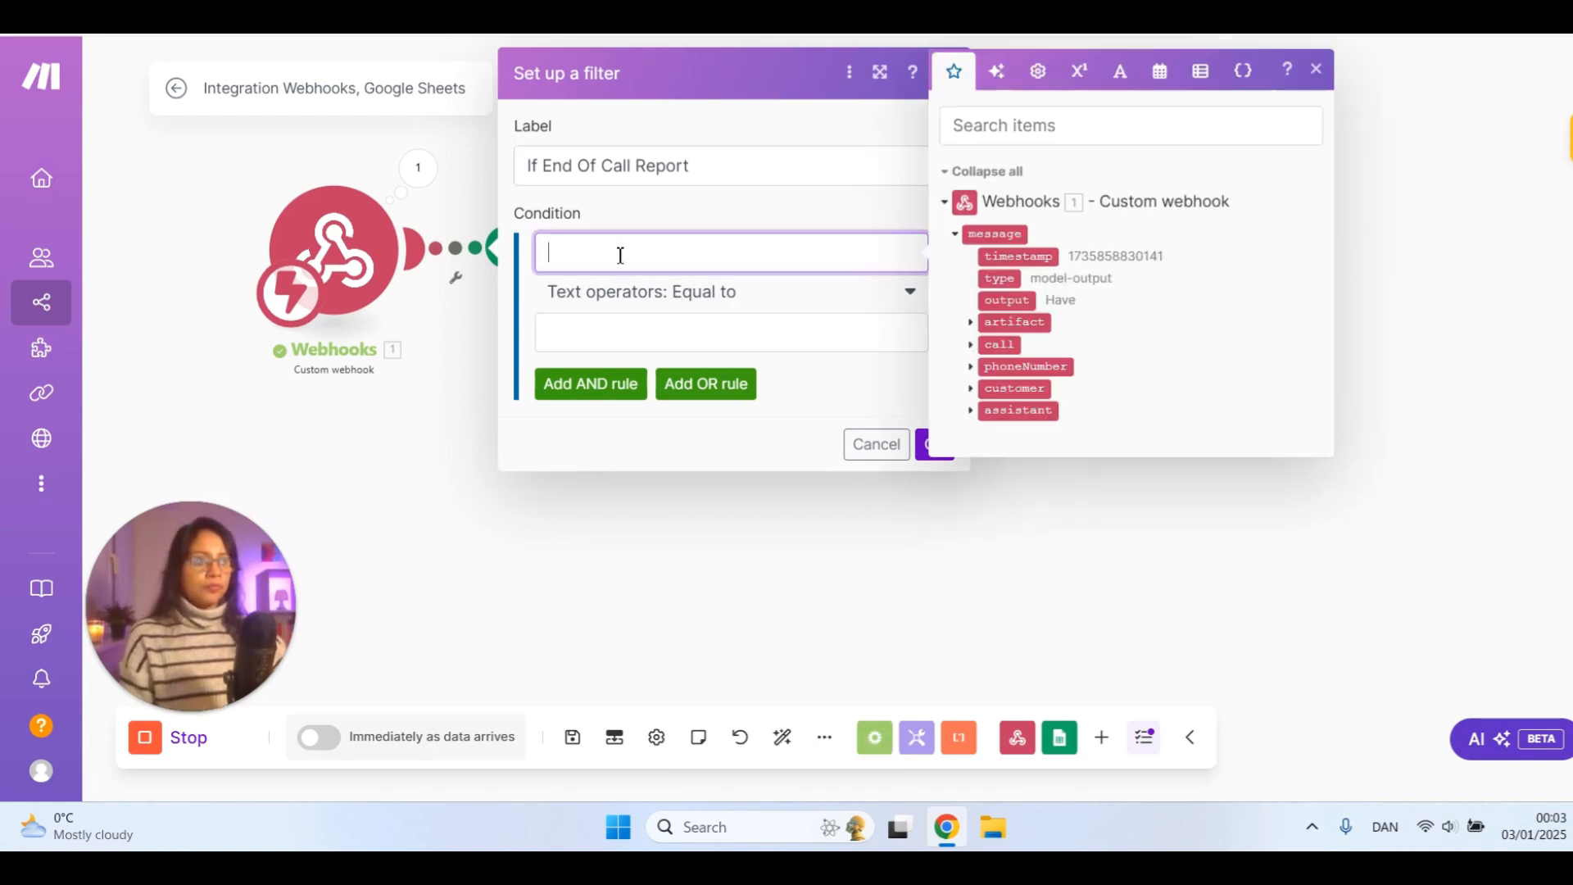
left_click(1000, 280)
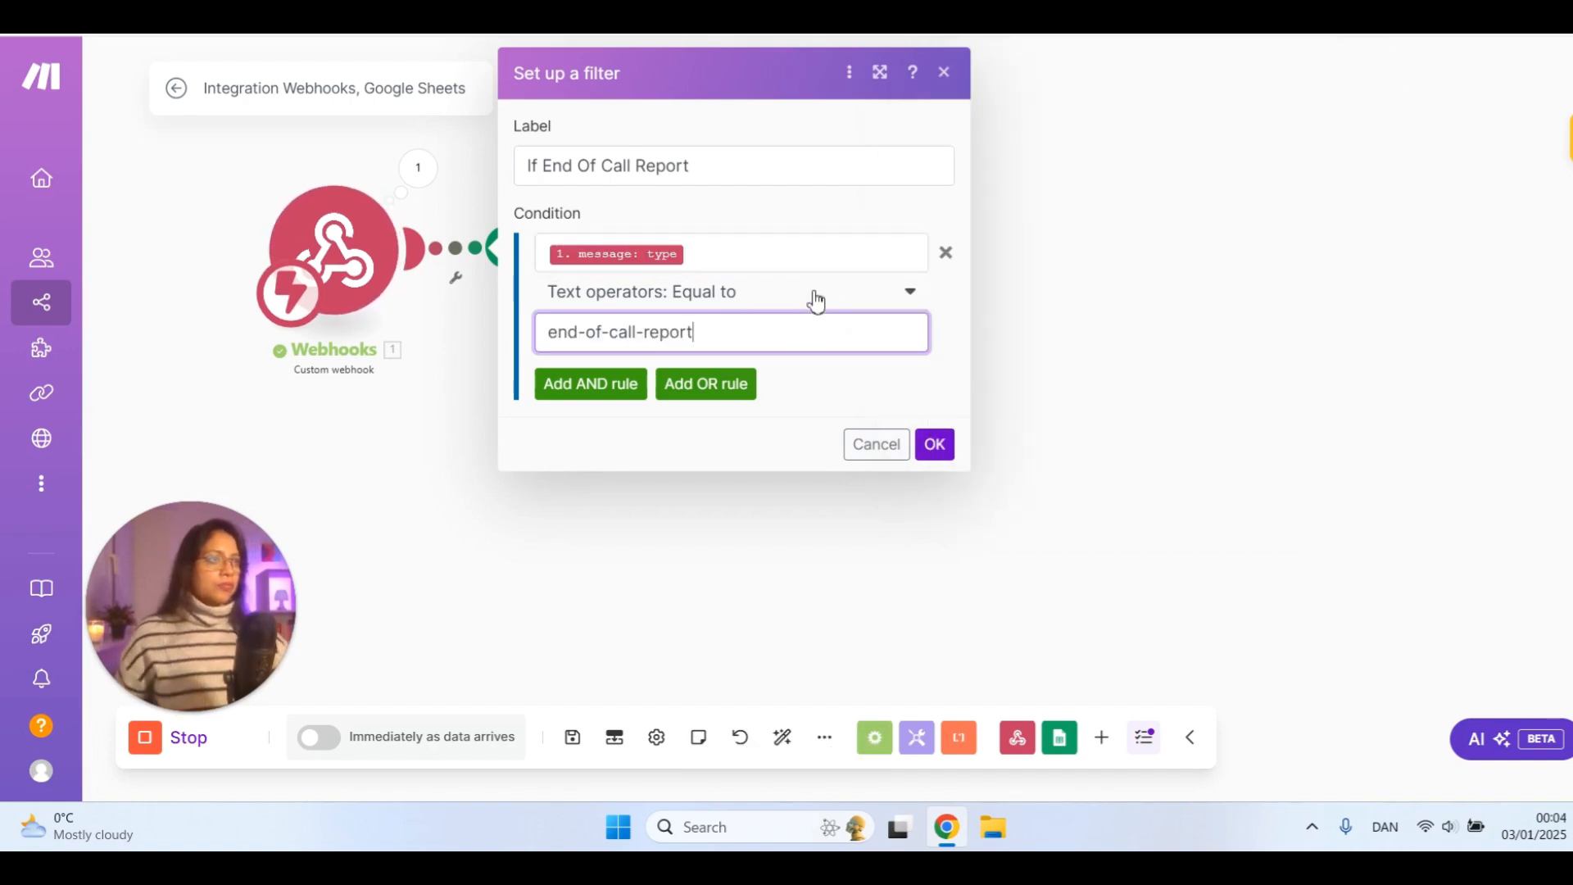
left_click(816, 301)
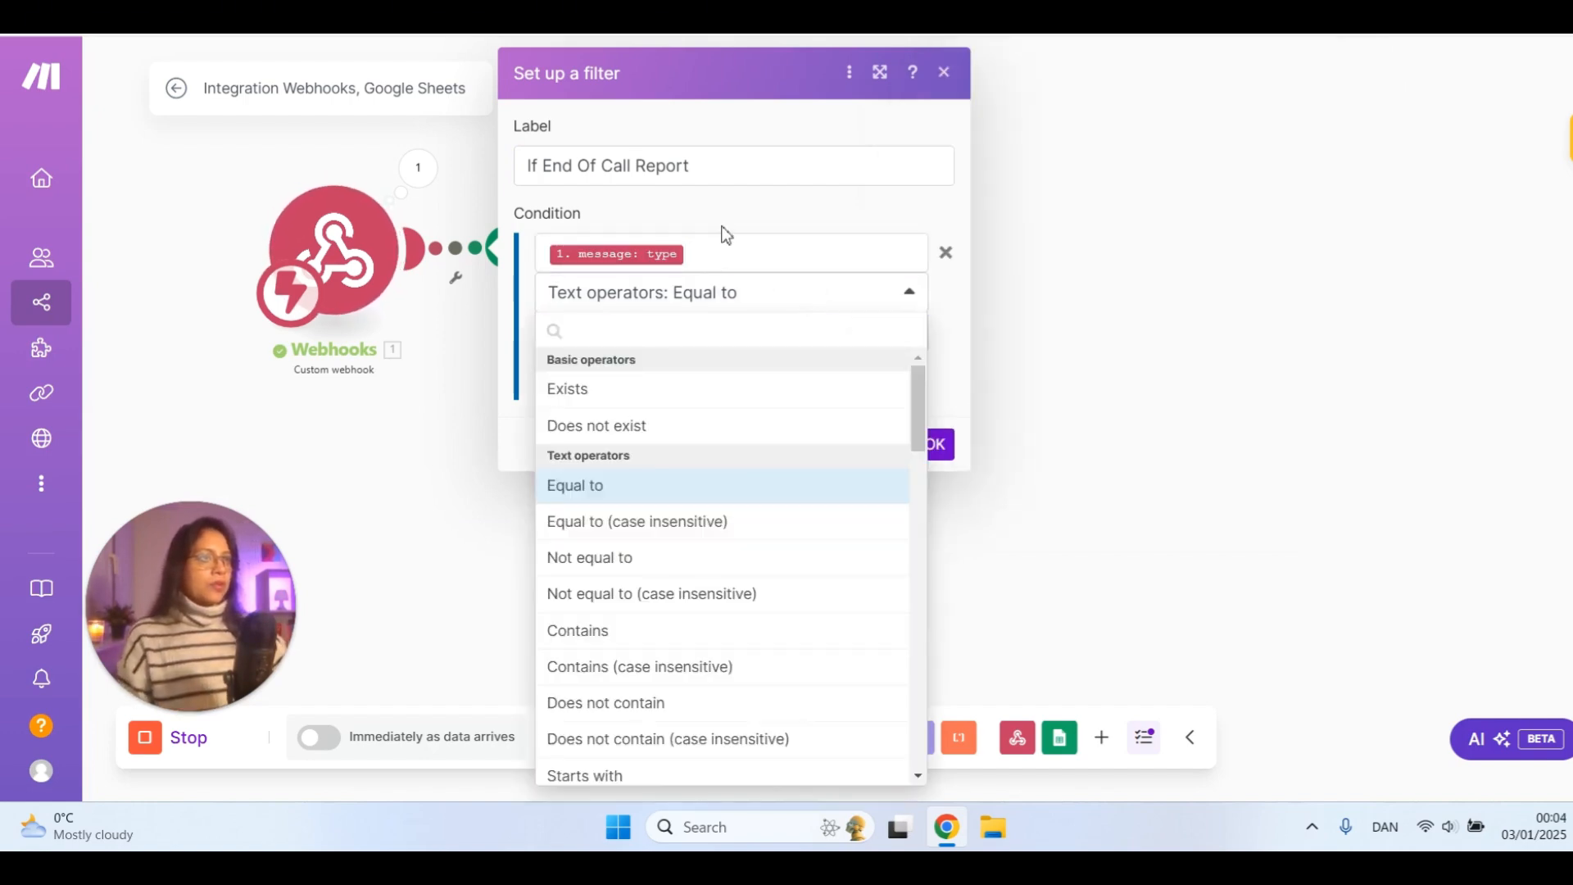
key("Escape")
left_click(935, 444)
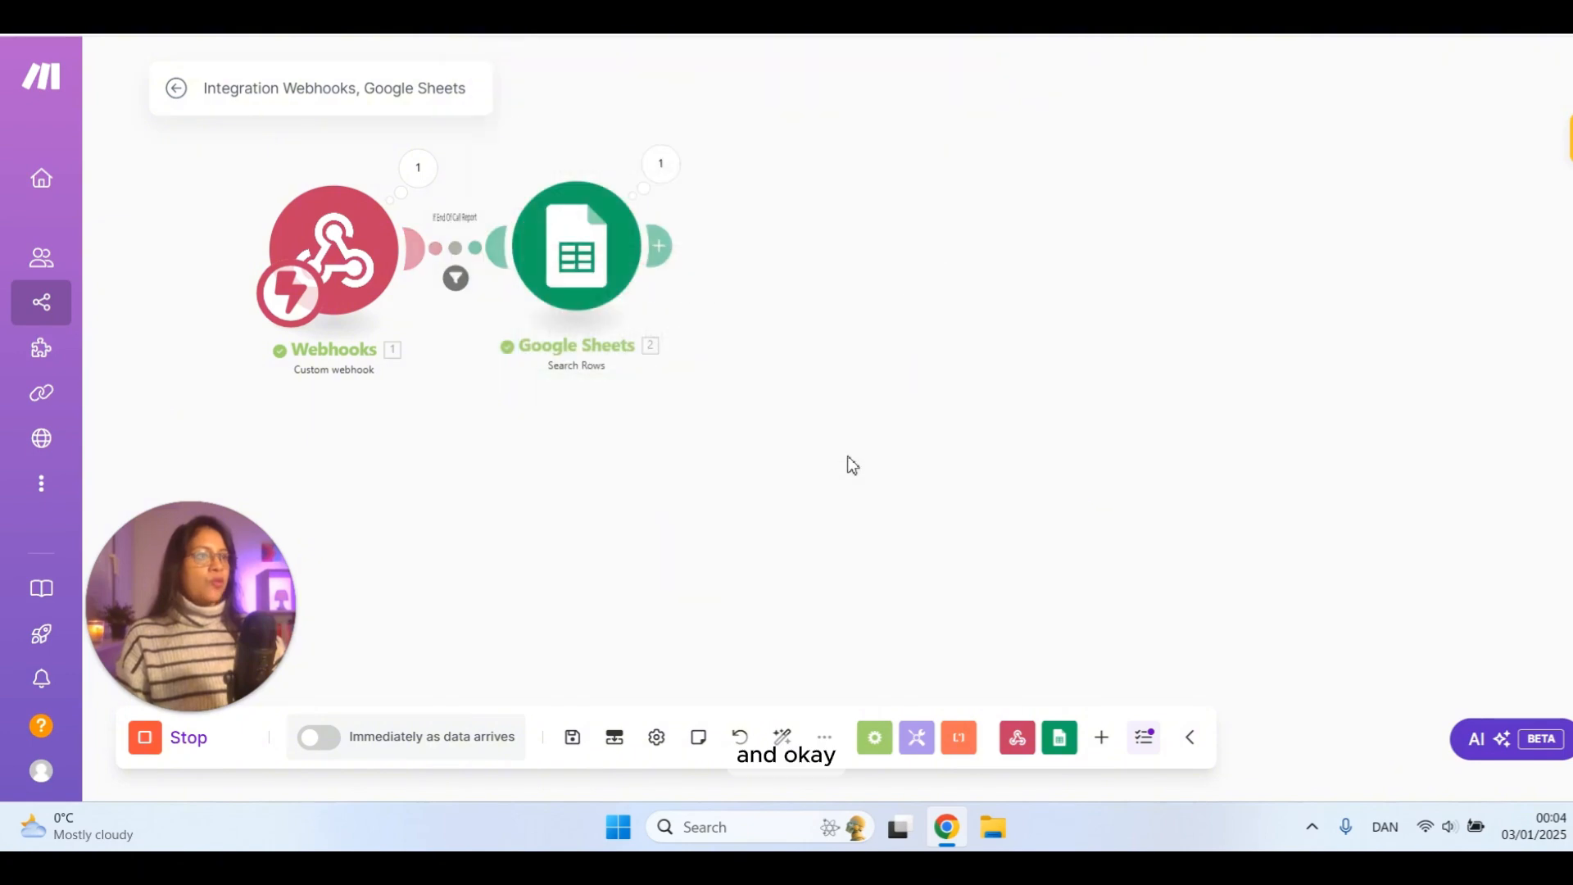
- Check the message fields in the webhook's output bundle and view the Search Rows module's settings
left_click(418, 170)
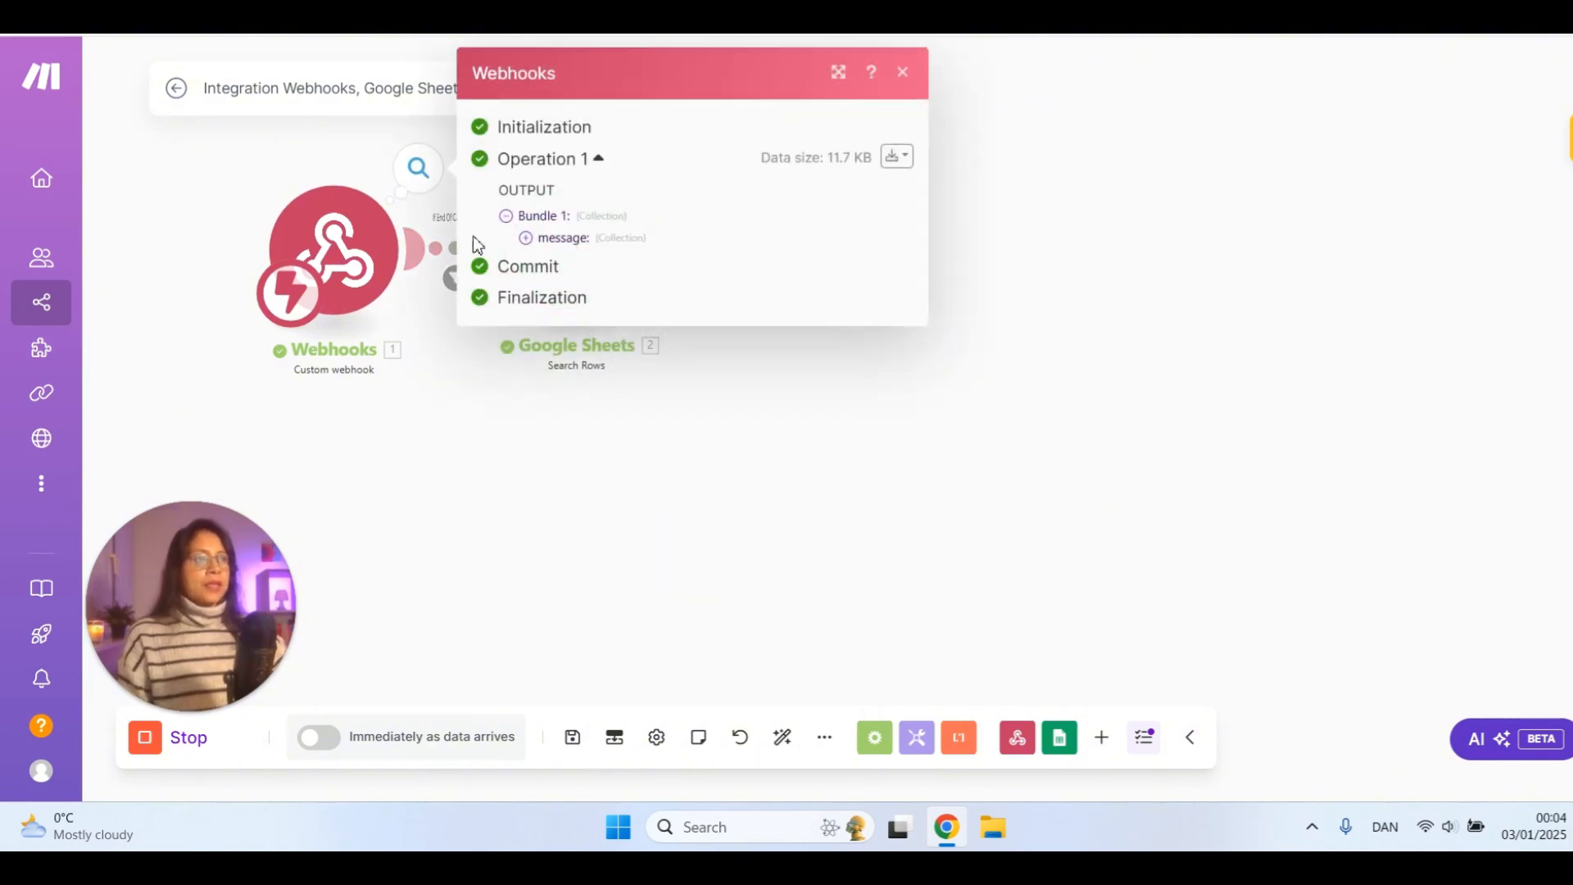
left_click(526, 238)
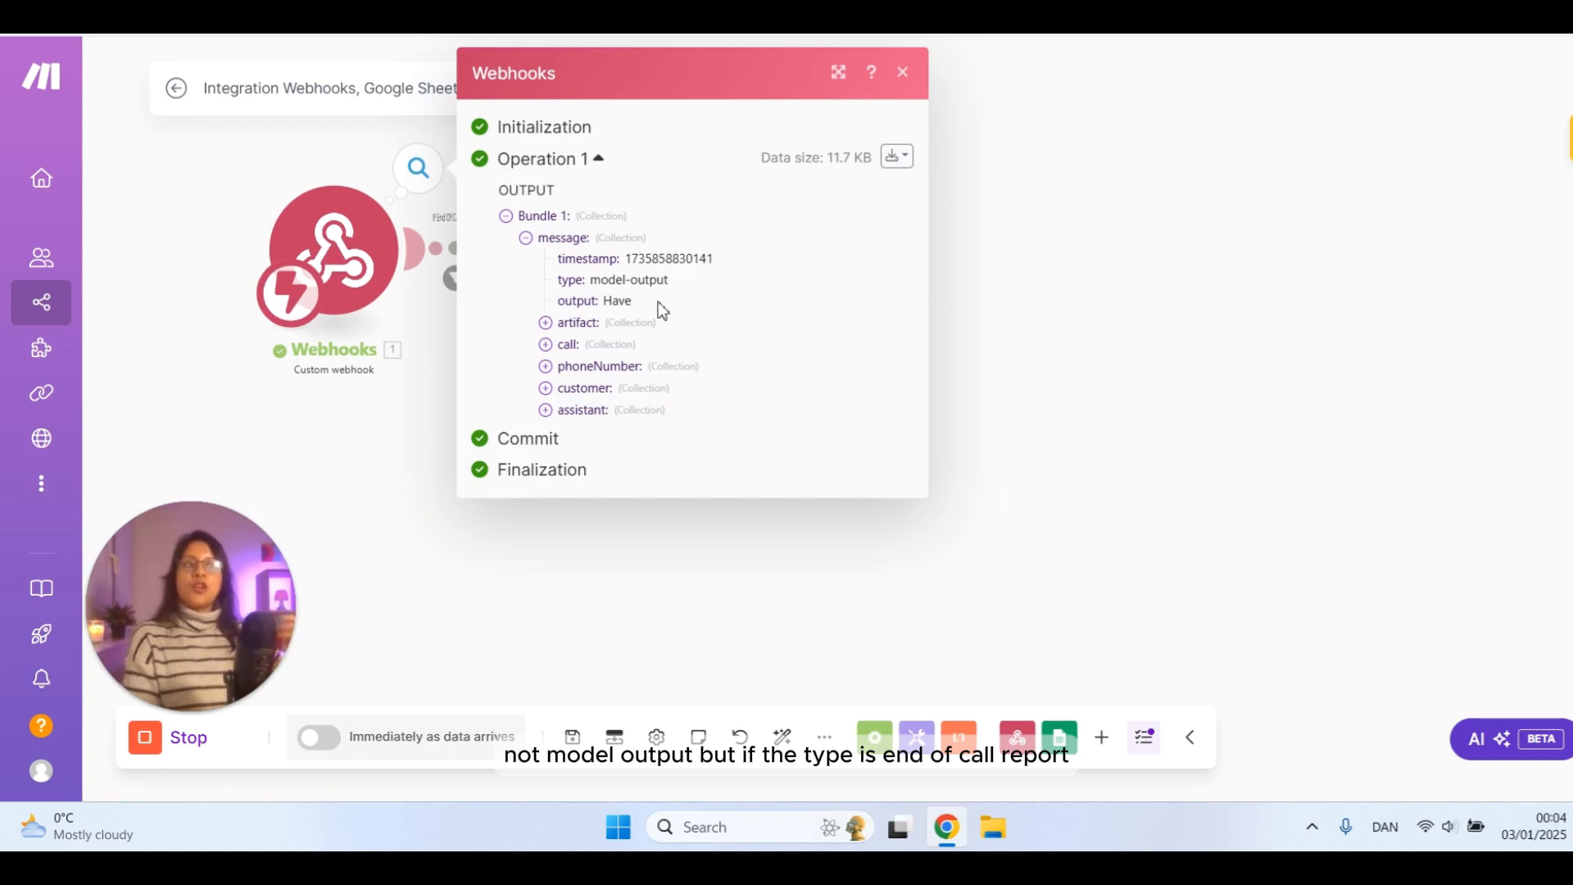
left_click(377, 433)
left_click(602, 295)
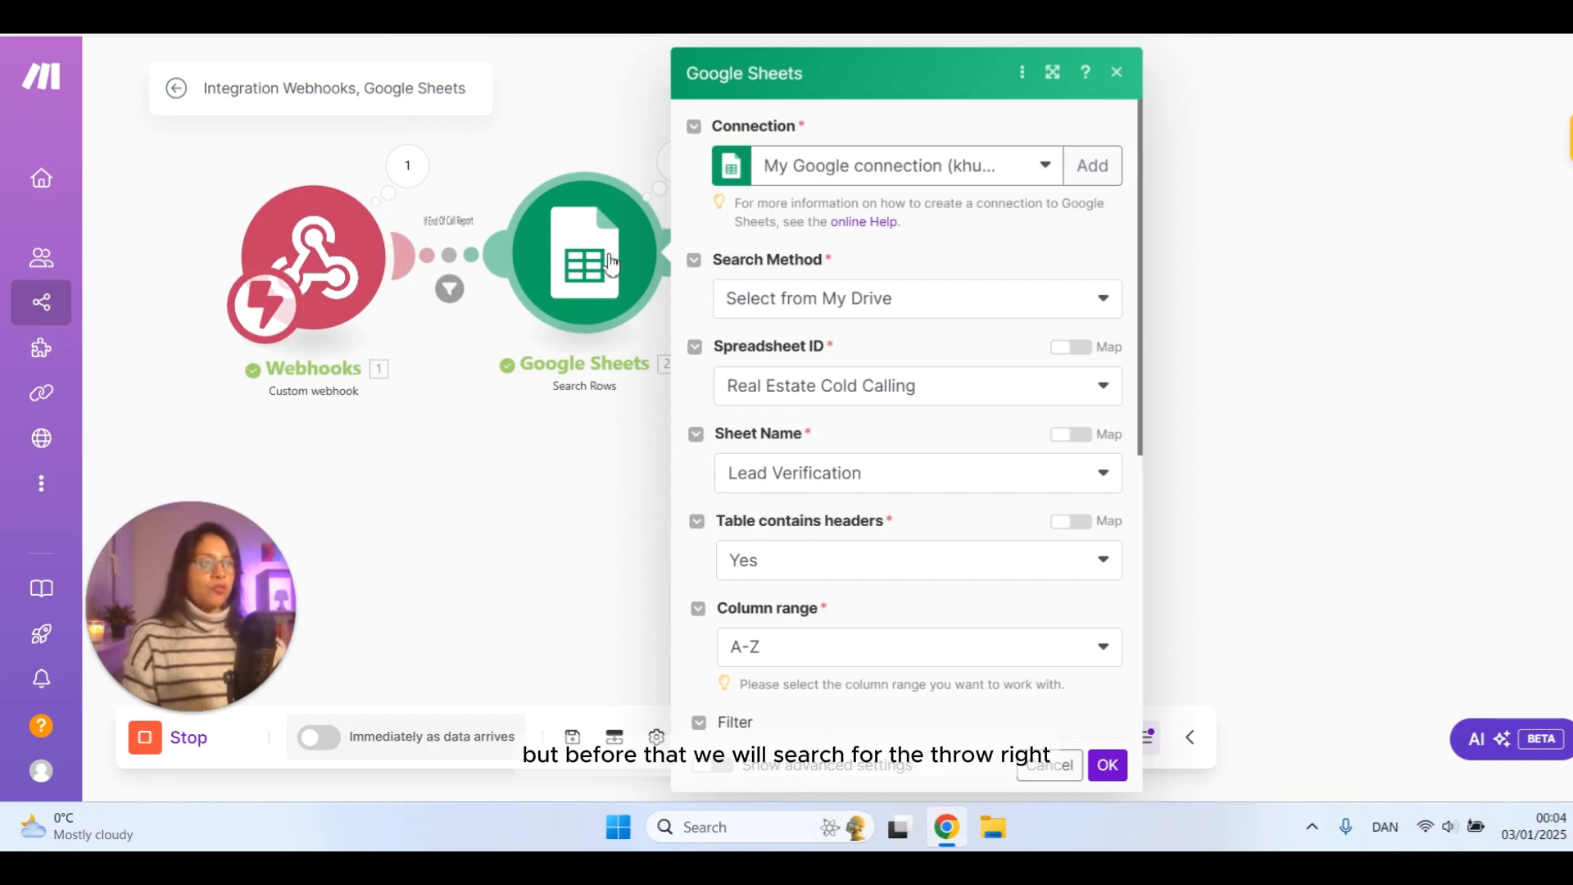
left_click(620, 481)
- Add an OpenAI Create a Completion (Prompt) module after Search Rows, using My OpenAI connection
left_click(680, 264)
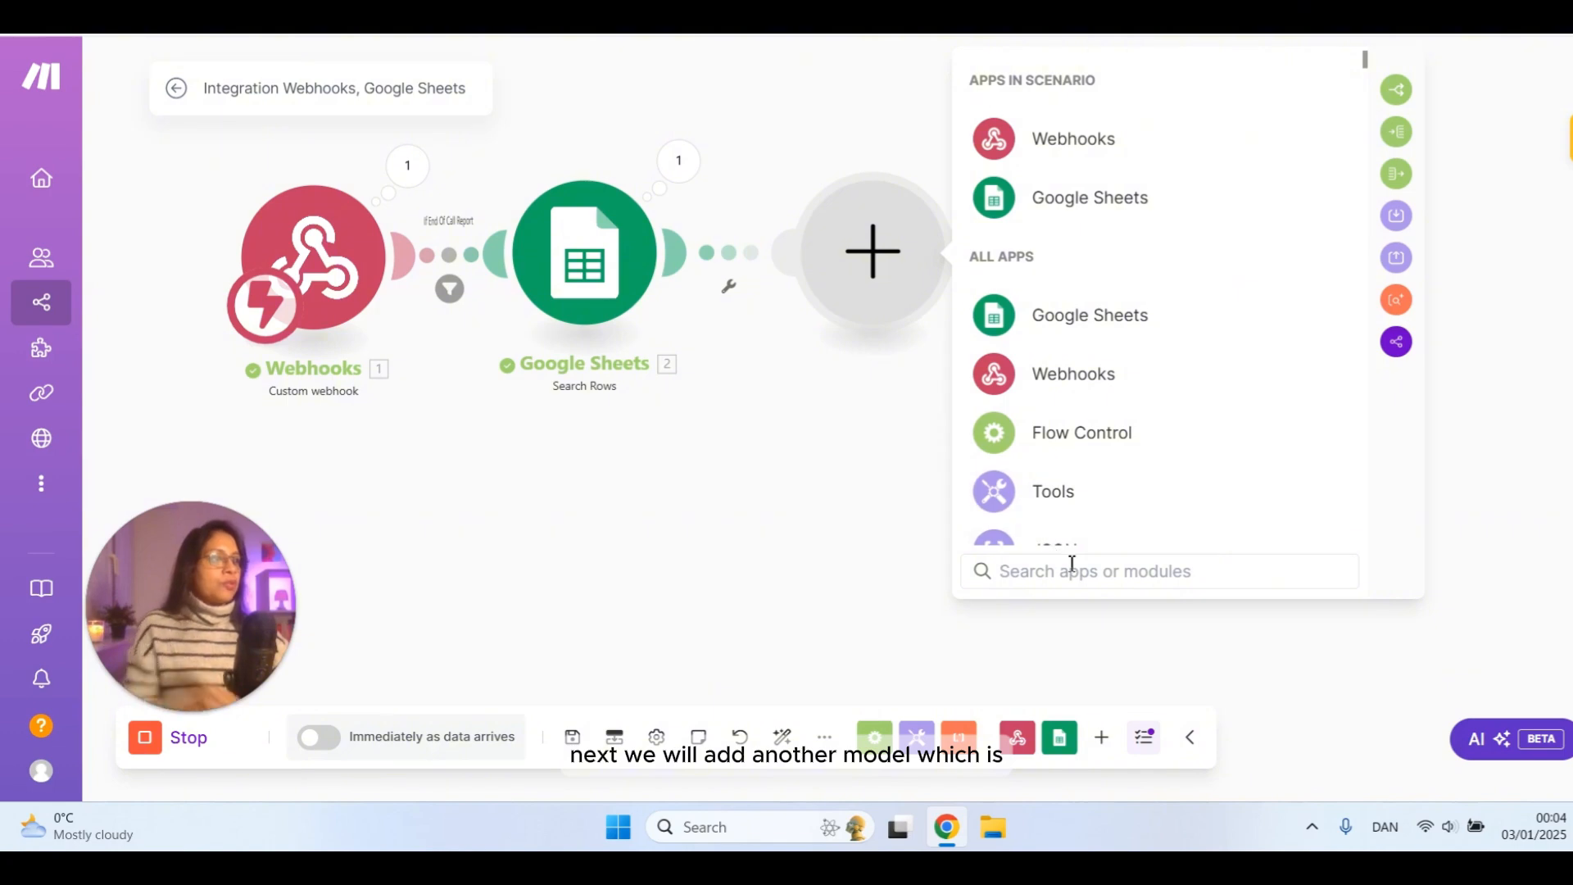
type("openai")
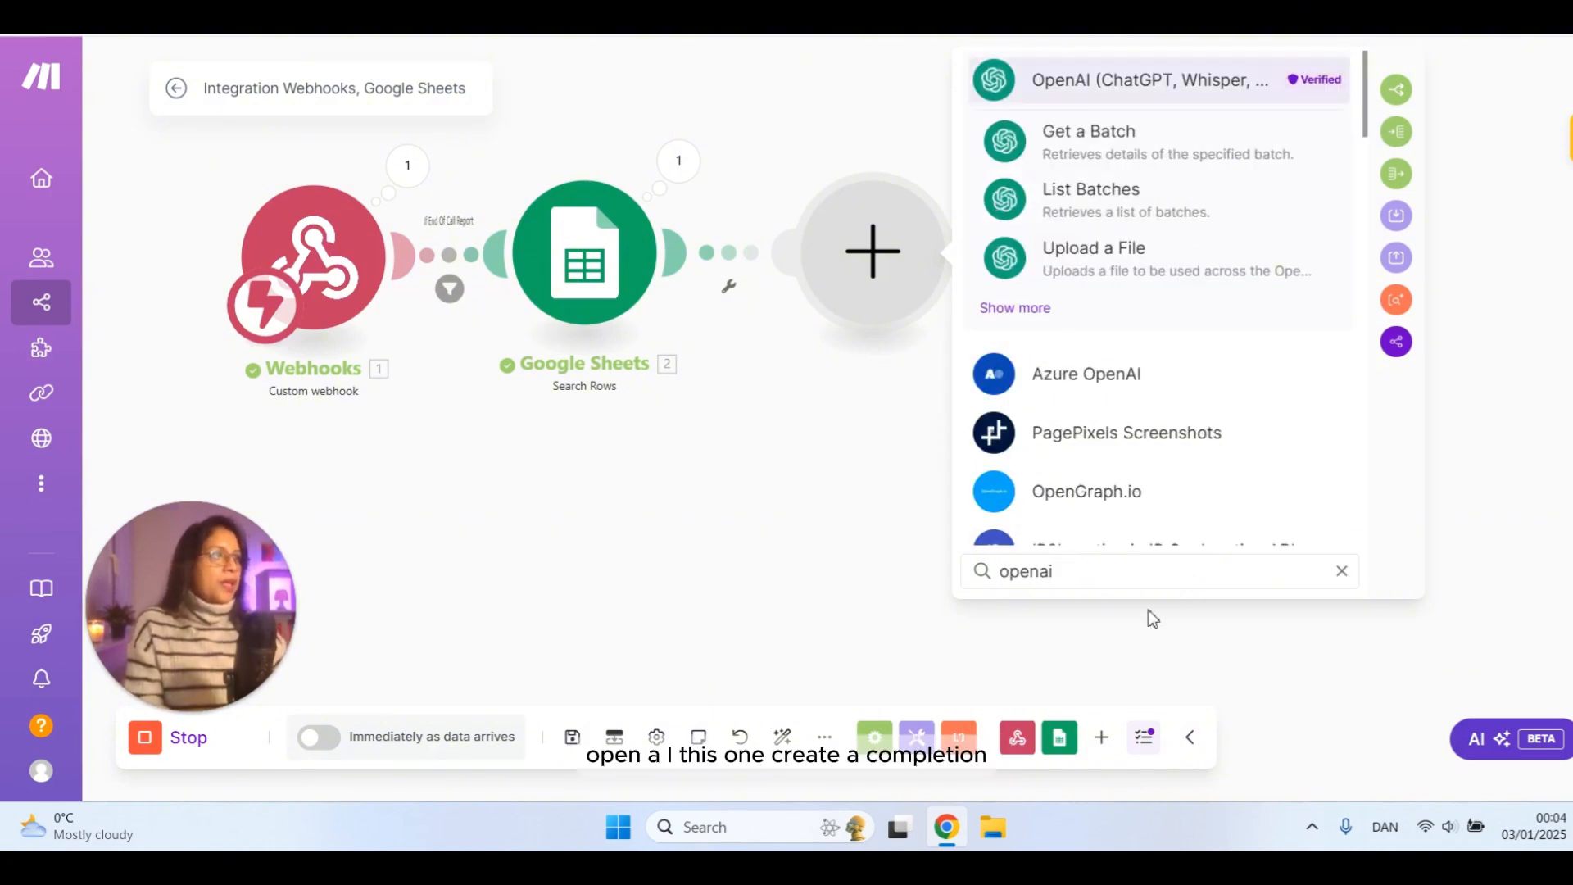
left_click(1147, 82)
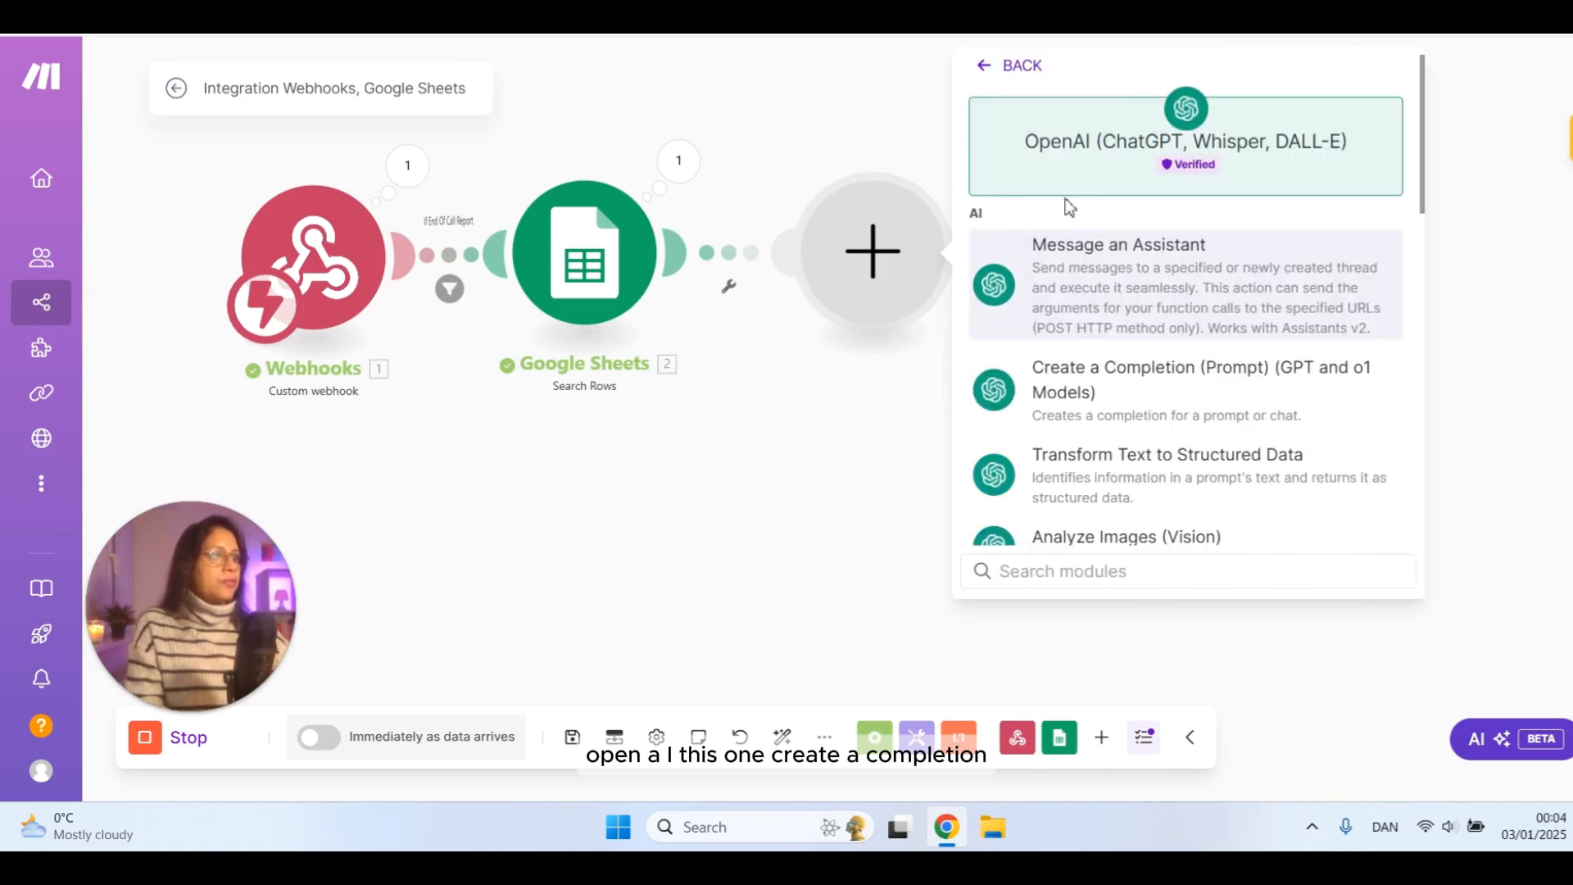
left_click(1096, 378)
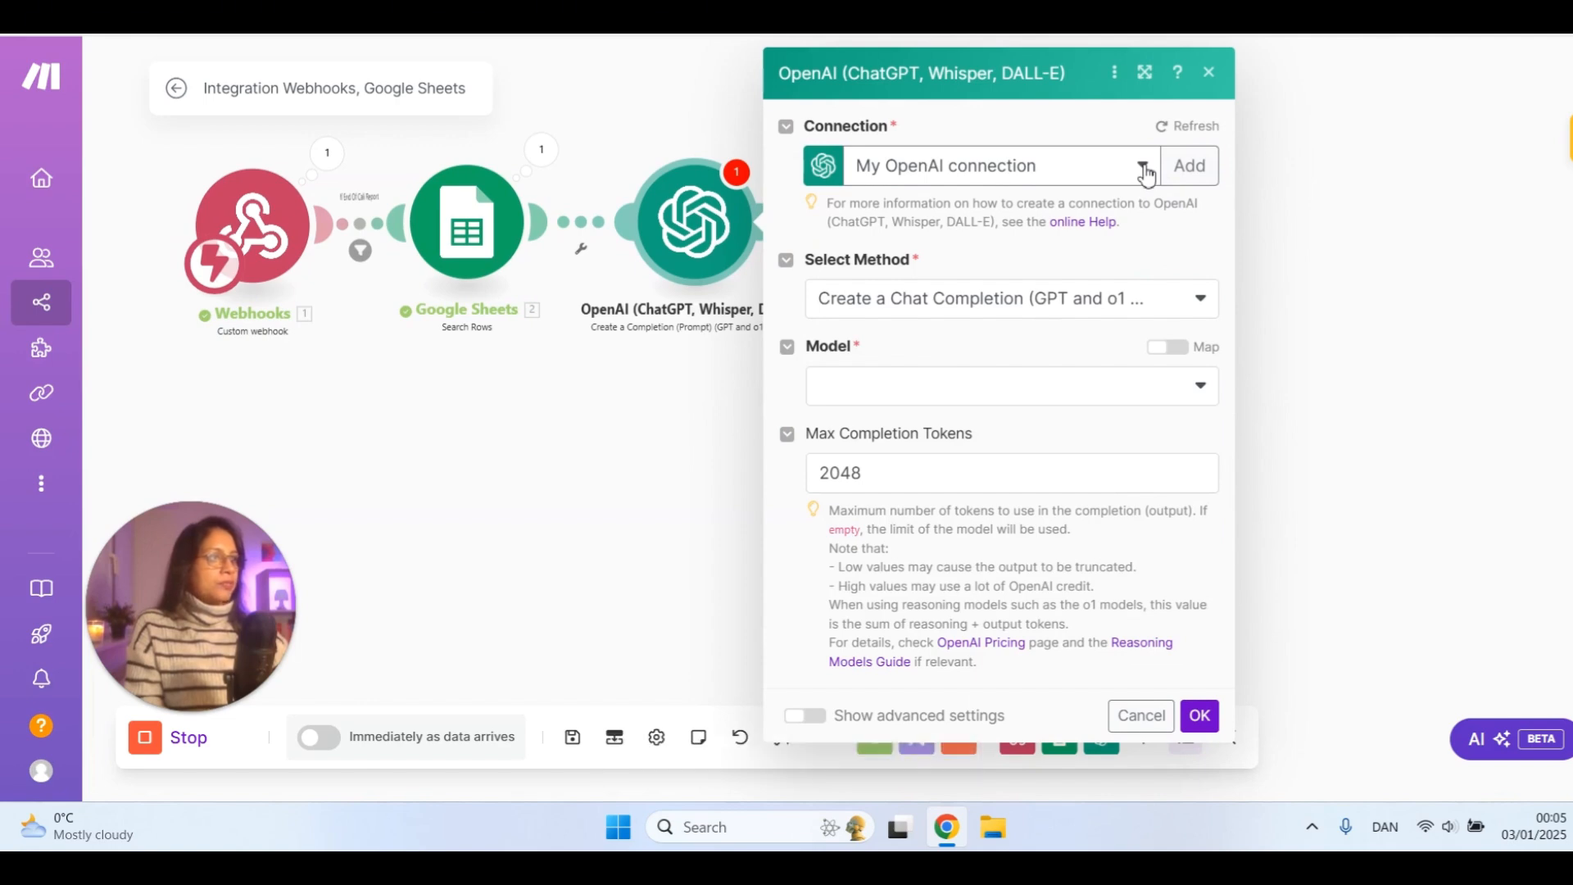
left_click(1188, 167)
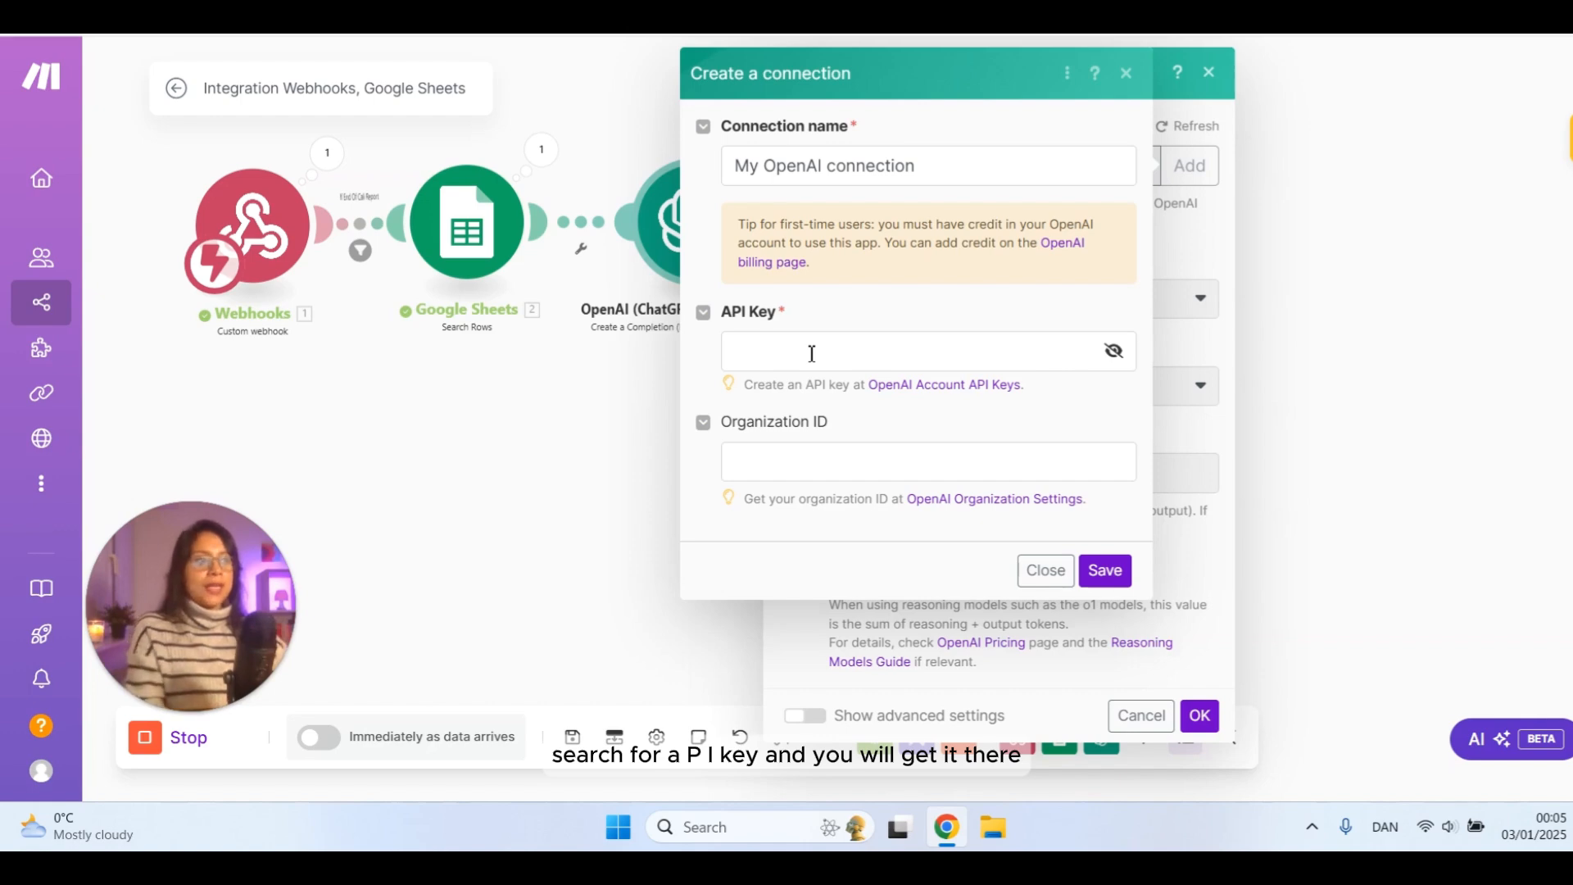
left_click(1104, 571)
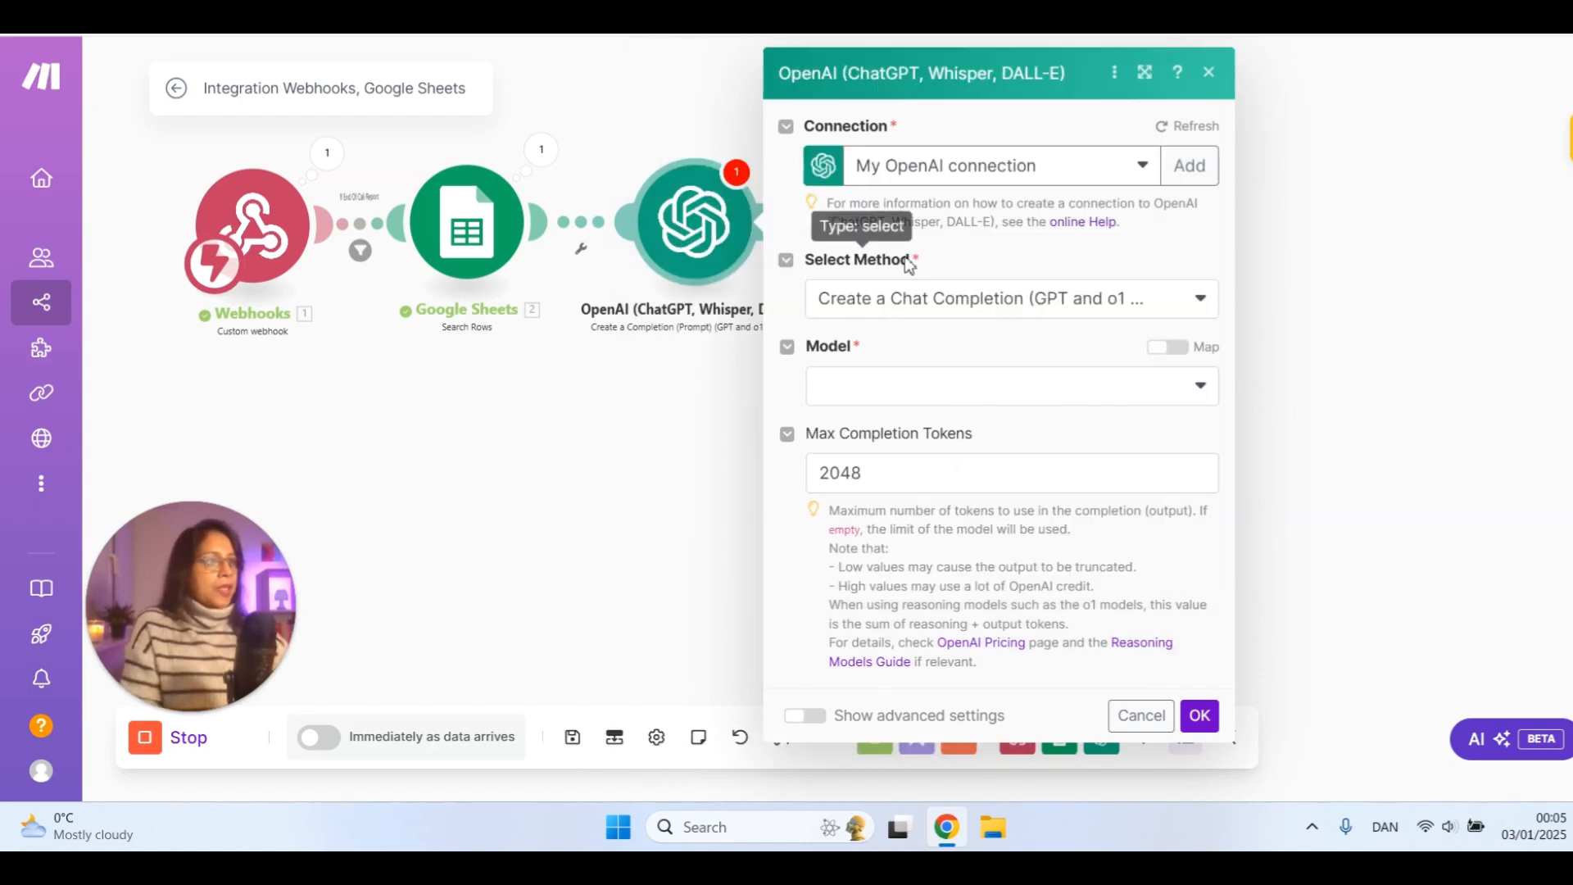
- Choose the GPT-4 Turbo gpt-4-1106-preview model and add a first message with the Developer / System role
left_click(893, 381)
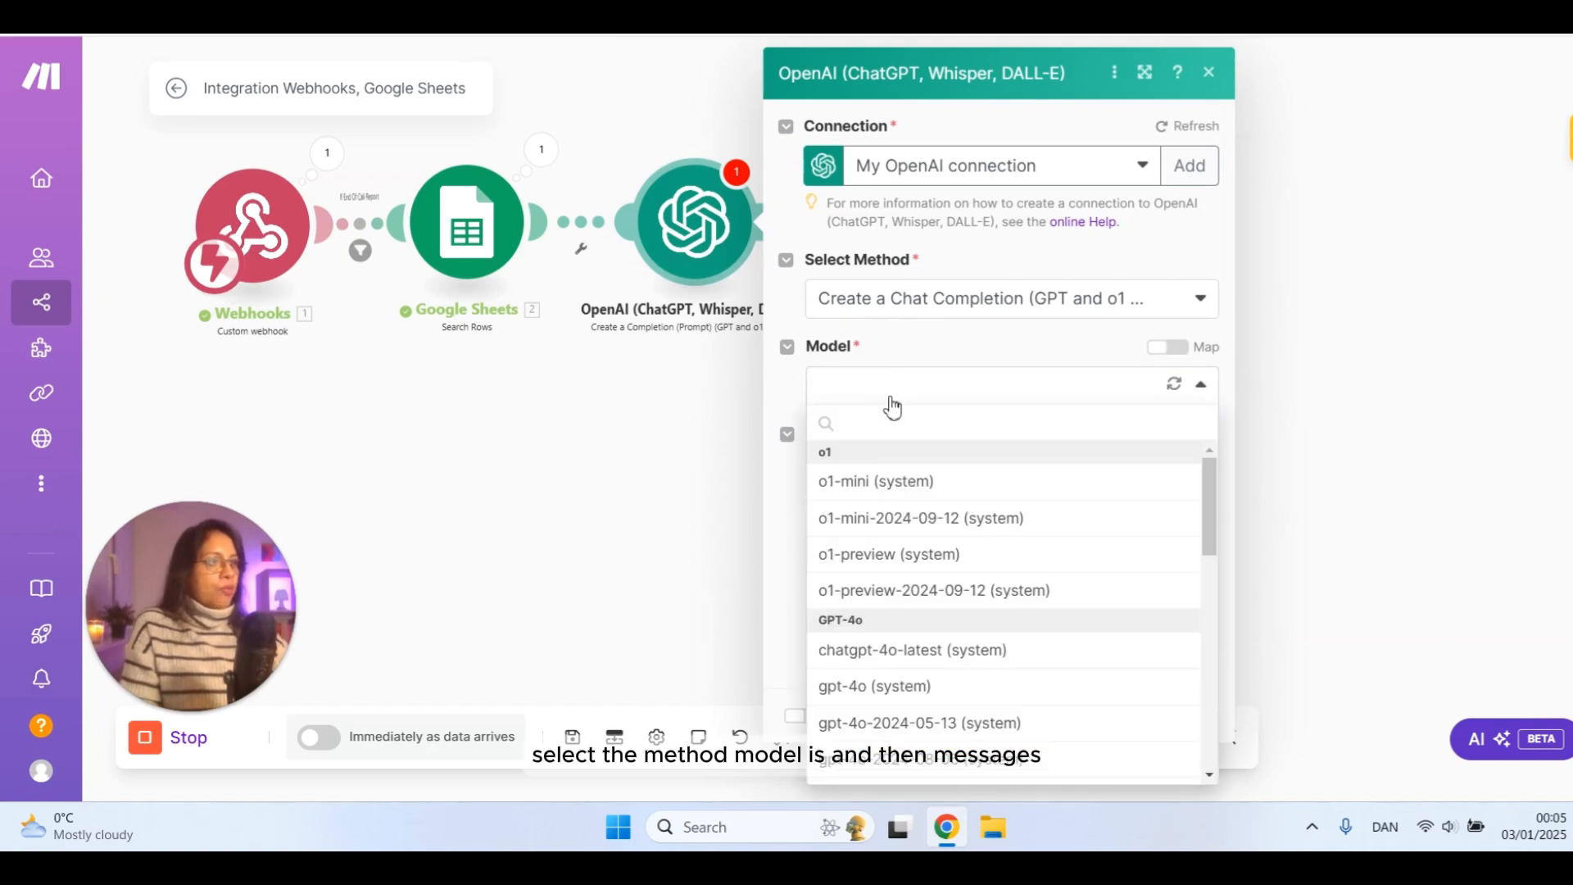
left_click(934, 621)
left_click(859, 420)
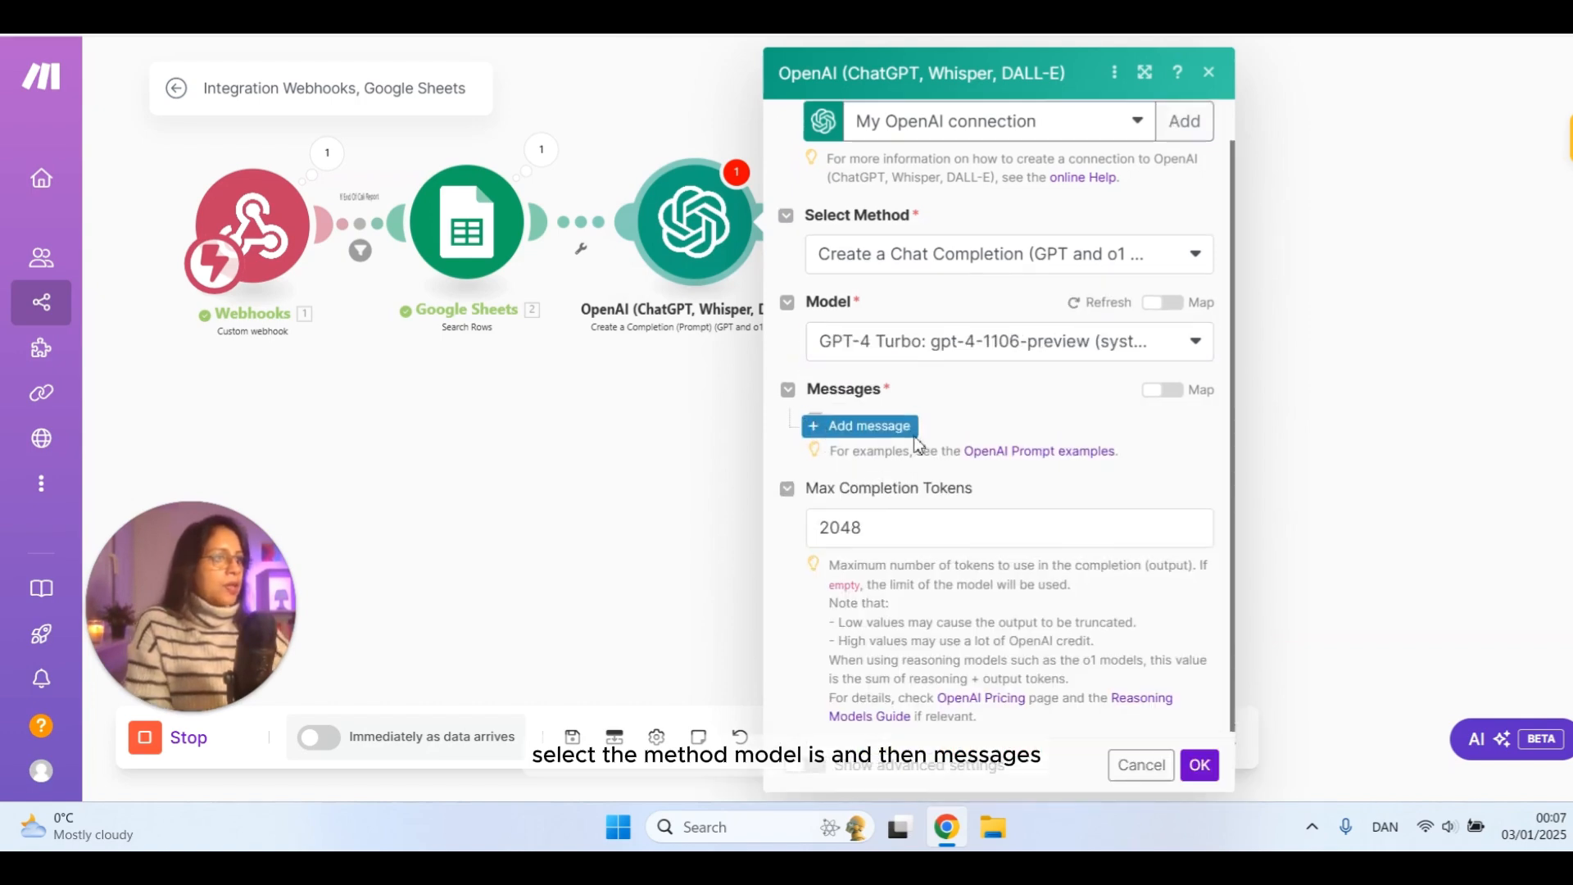
left_click(945, 501)
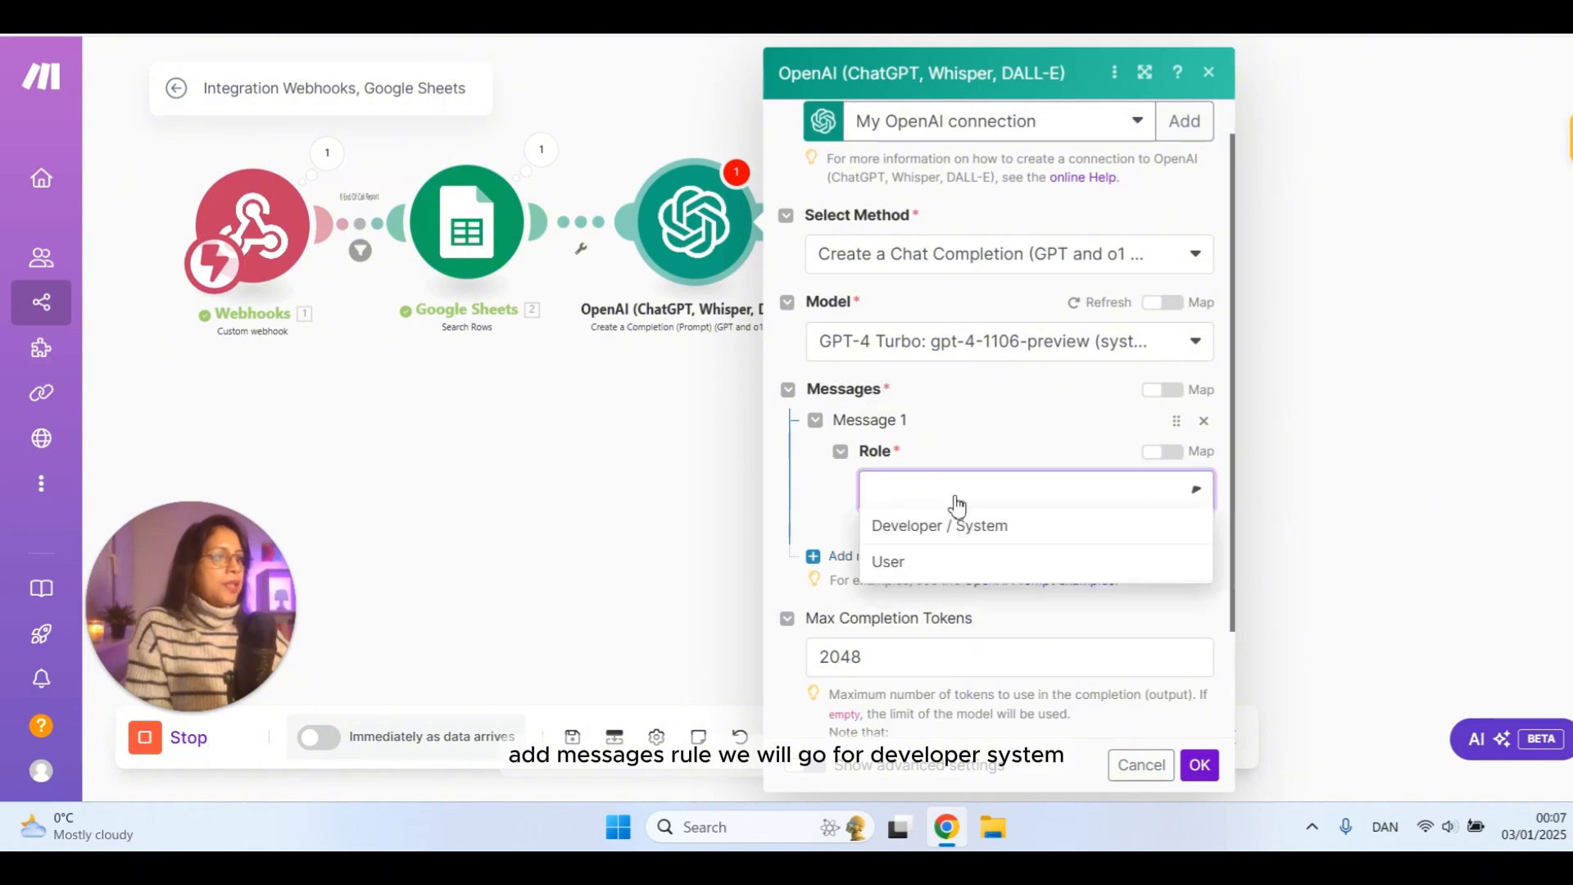
left_click(957, 538)
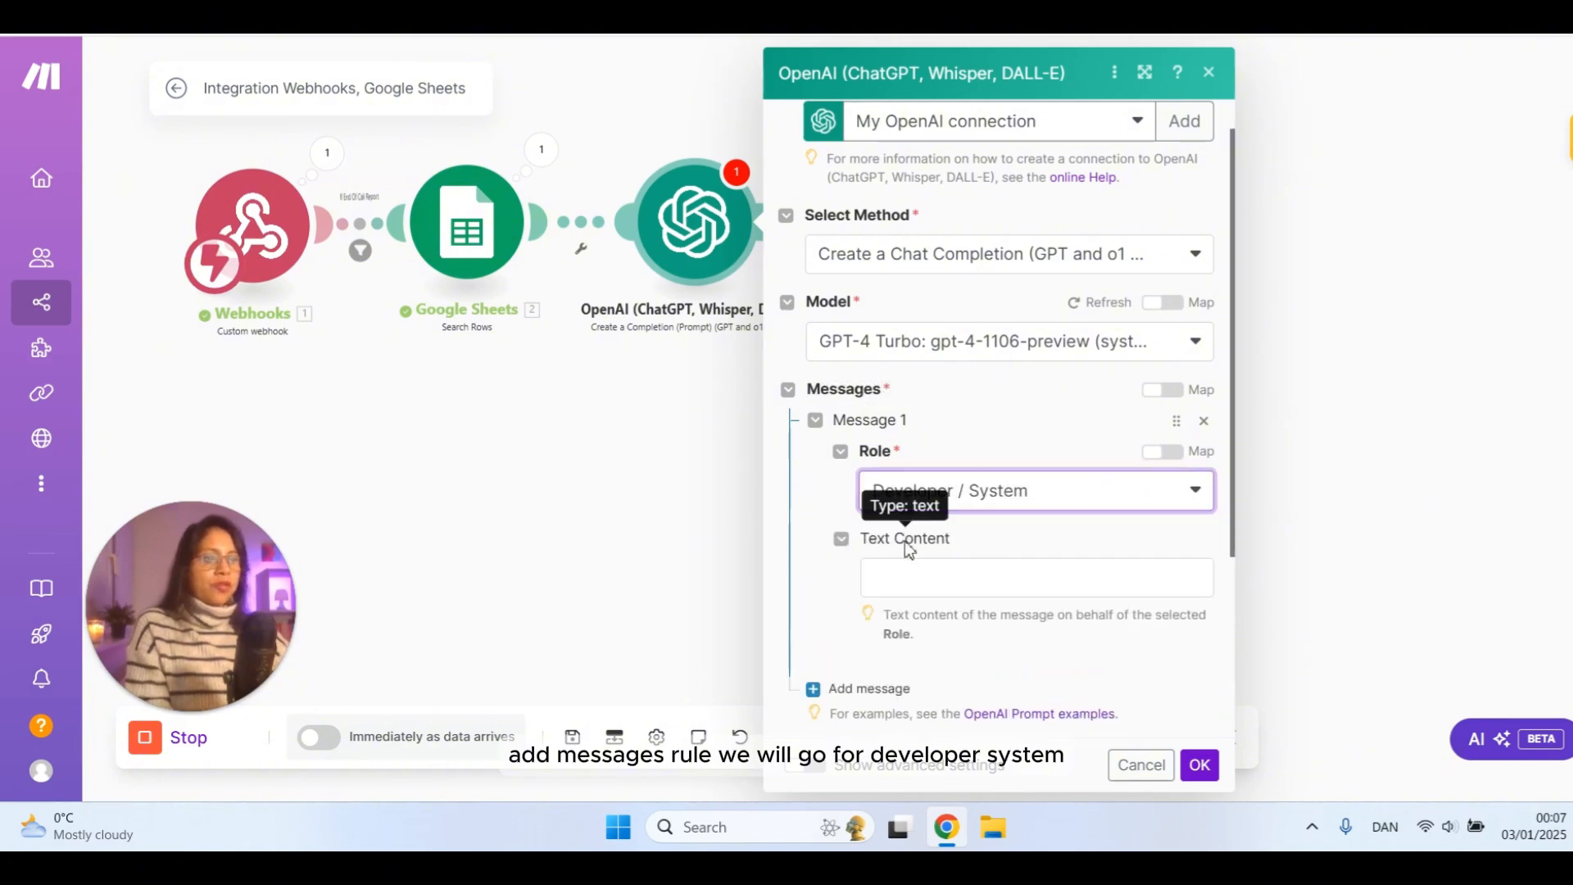
- Paste the prompt for extracting Interested, Type and Location from the call transcript as JSON into Message 1's text content and review it
left_click(926, 581)
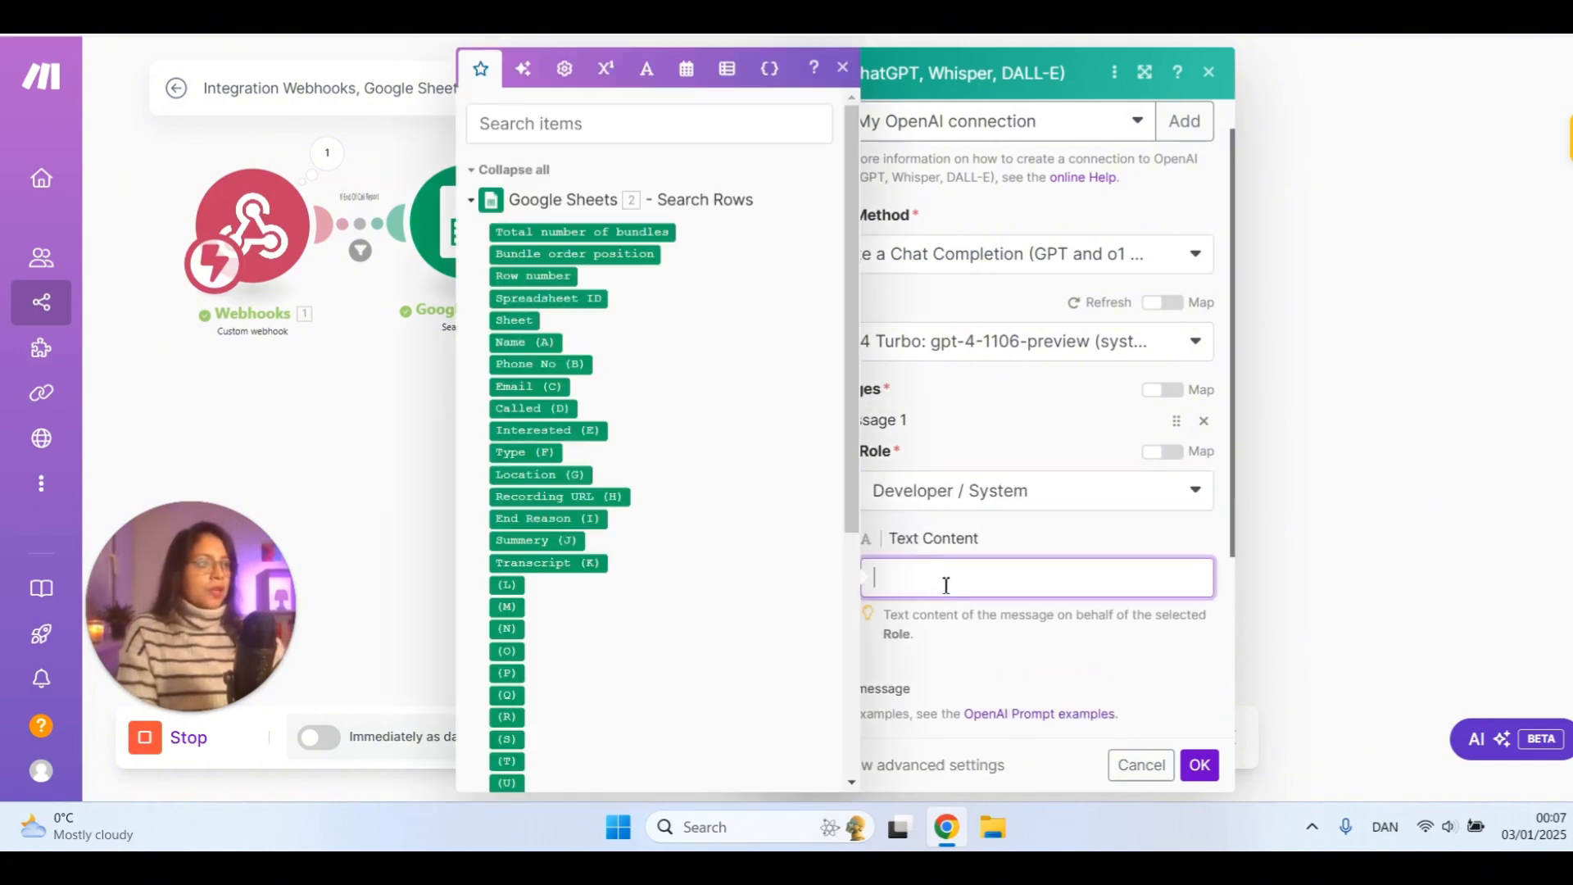
key("ctrl+v")
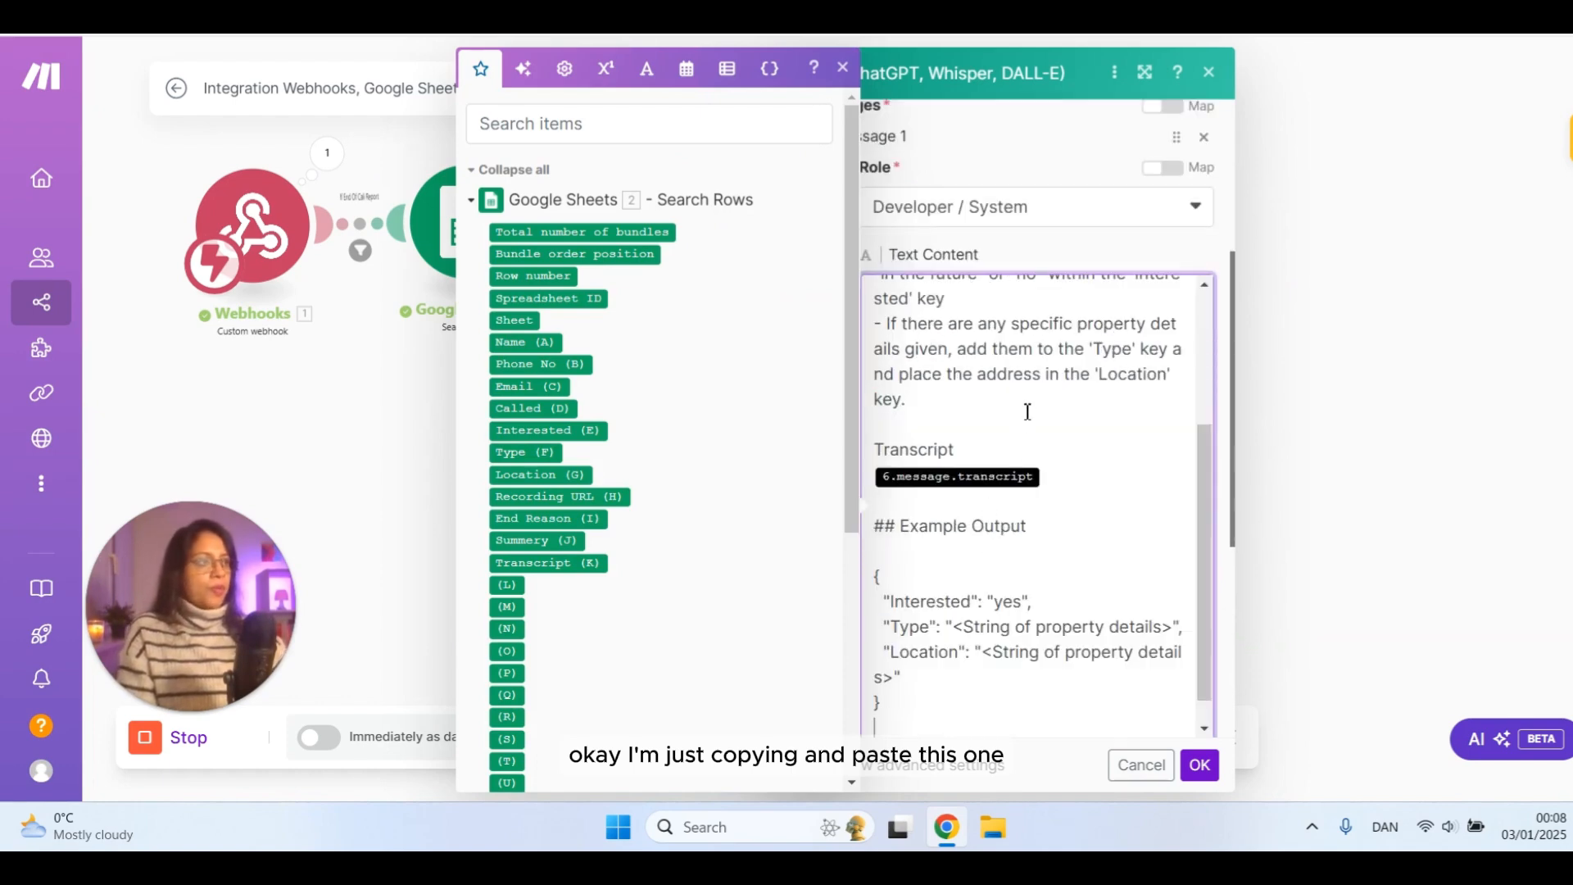
scroll(1027, 413, "up", 3)
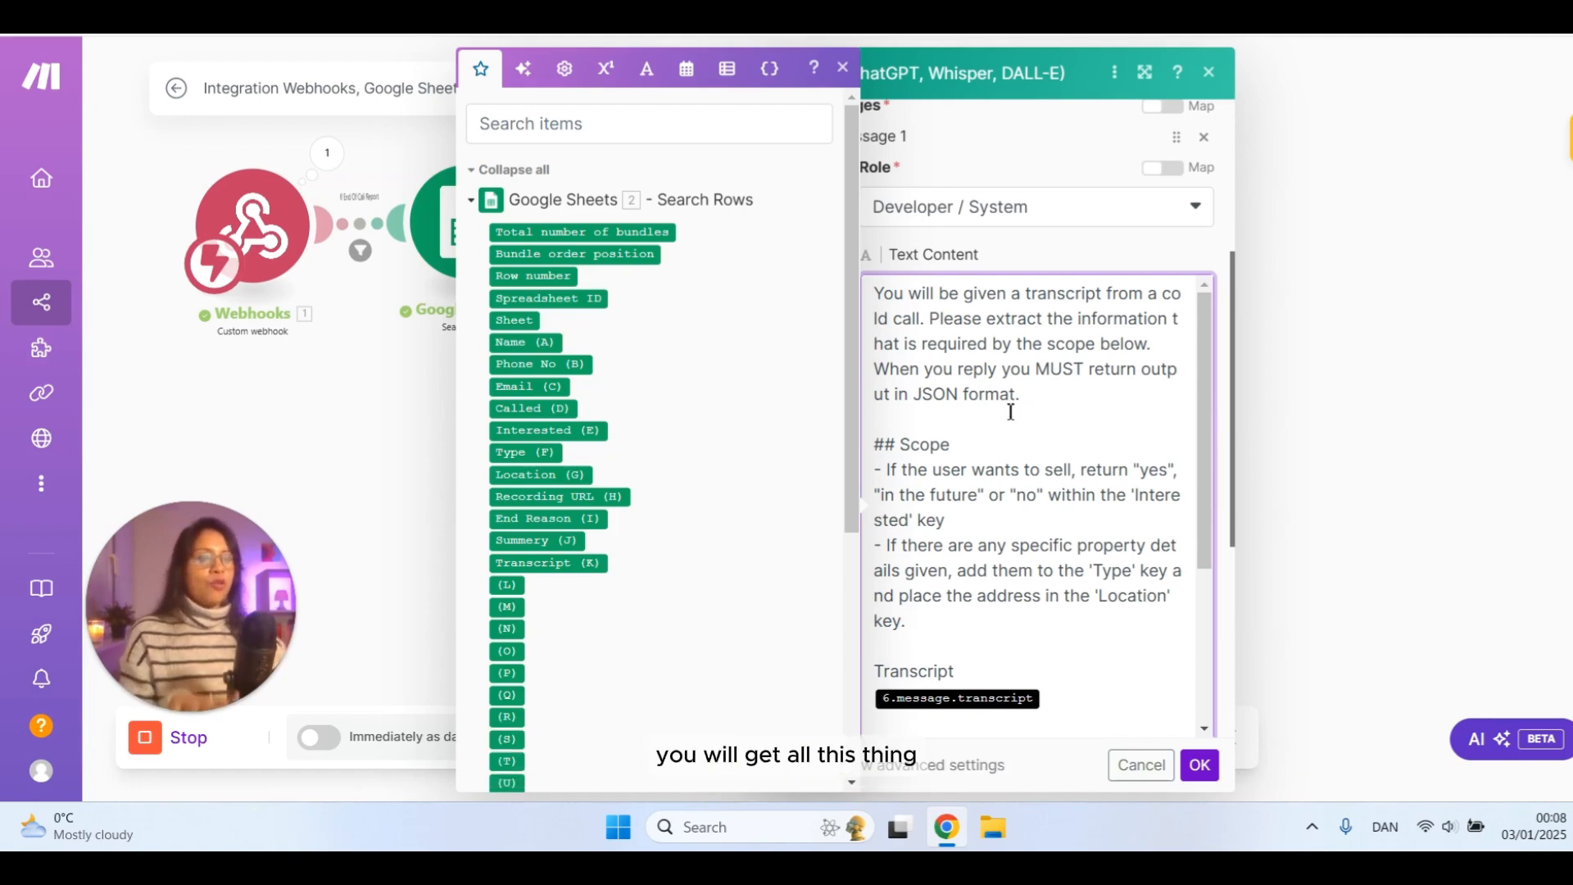
scroll(1012, 423, "up", 3)
scroll(1011, 532, "down", 3)
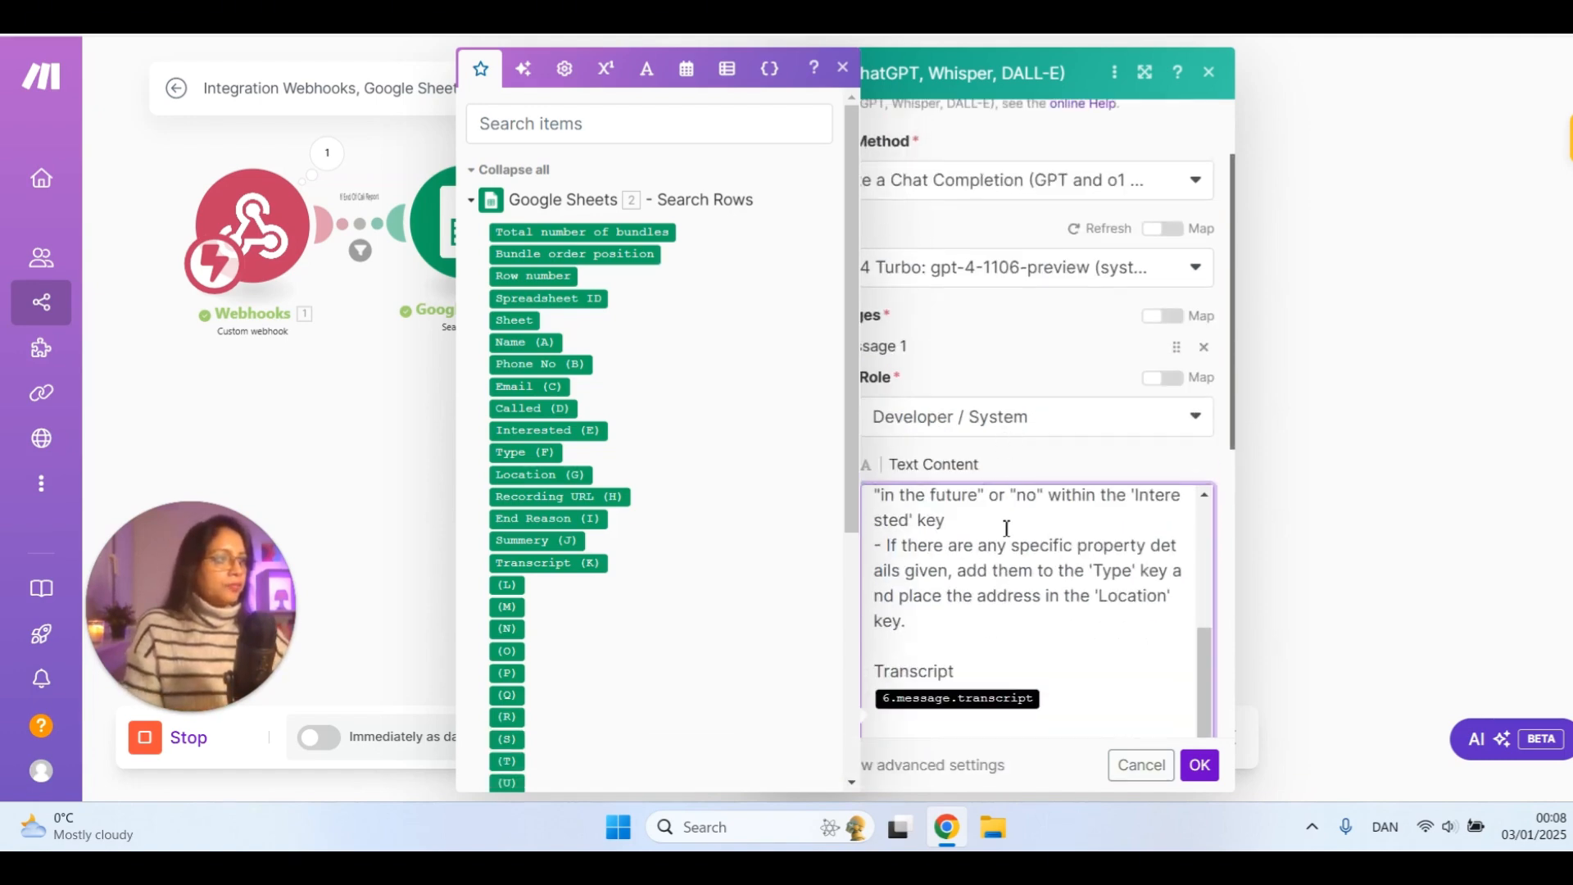
scroll(957, 344, "down", 5)
scroll(974, 361, "up", 5)
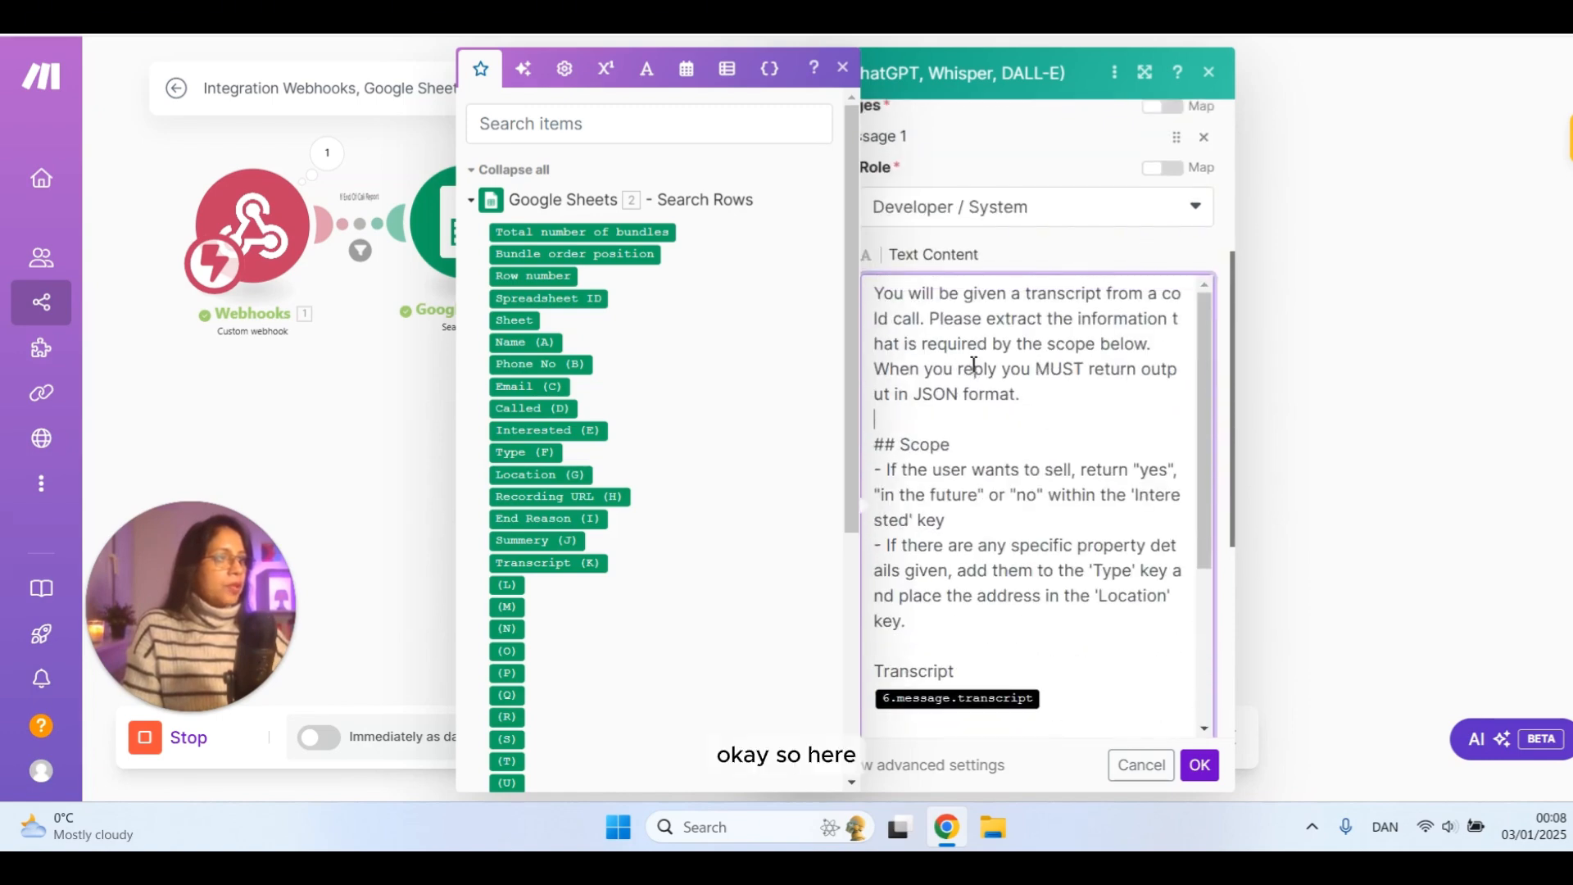
left_click(980, 409)
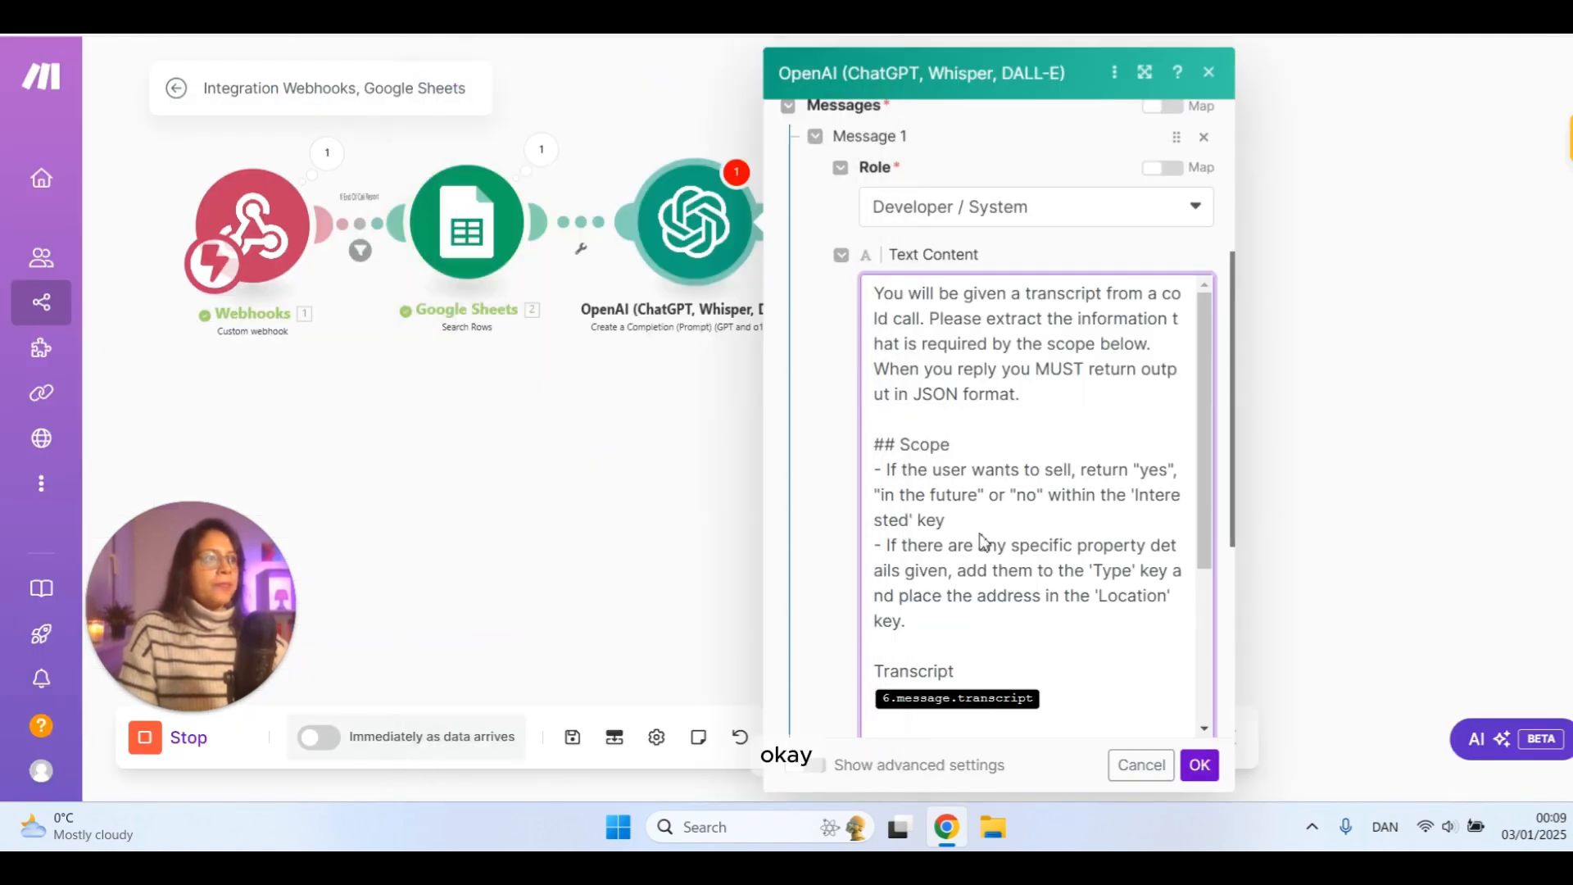
scroll(1003, 554, "down", 1)
scroll(1003, 554, "down", 1)
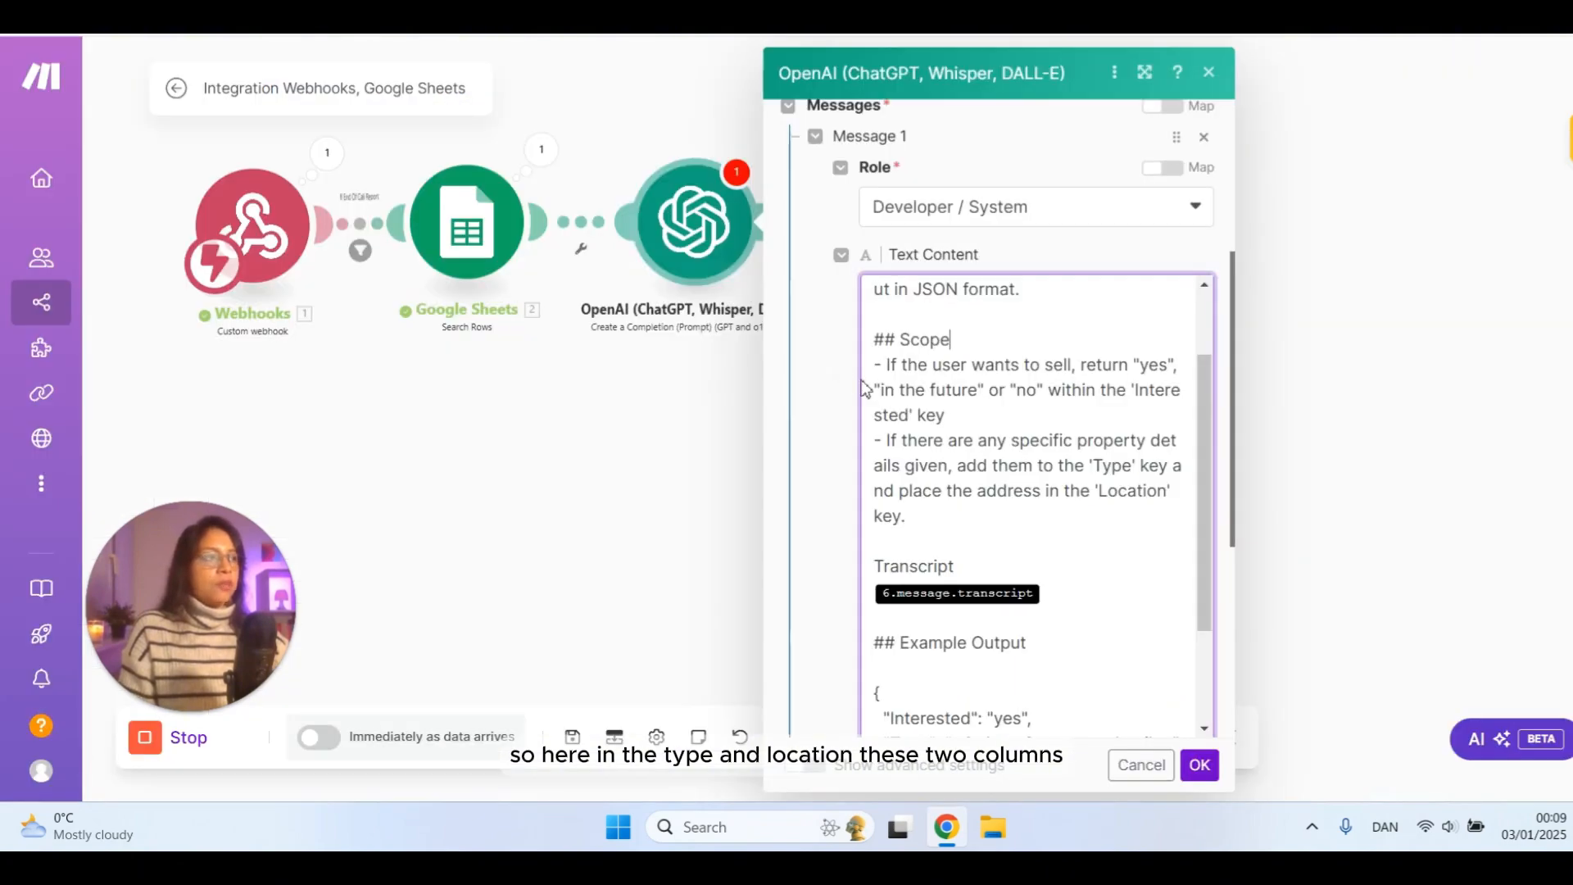
scroll(1046, 459, "down", 3)
- Look for a transcript field in the webhook's message data, review the prompt's example output and accept the OpenAI module settings
left_click(1074, 486)
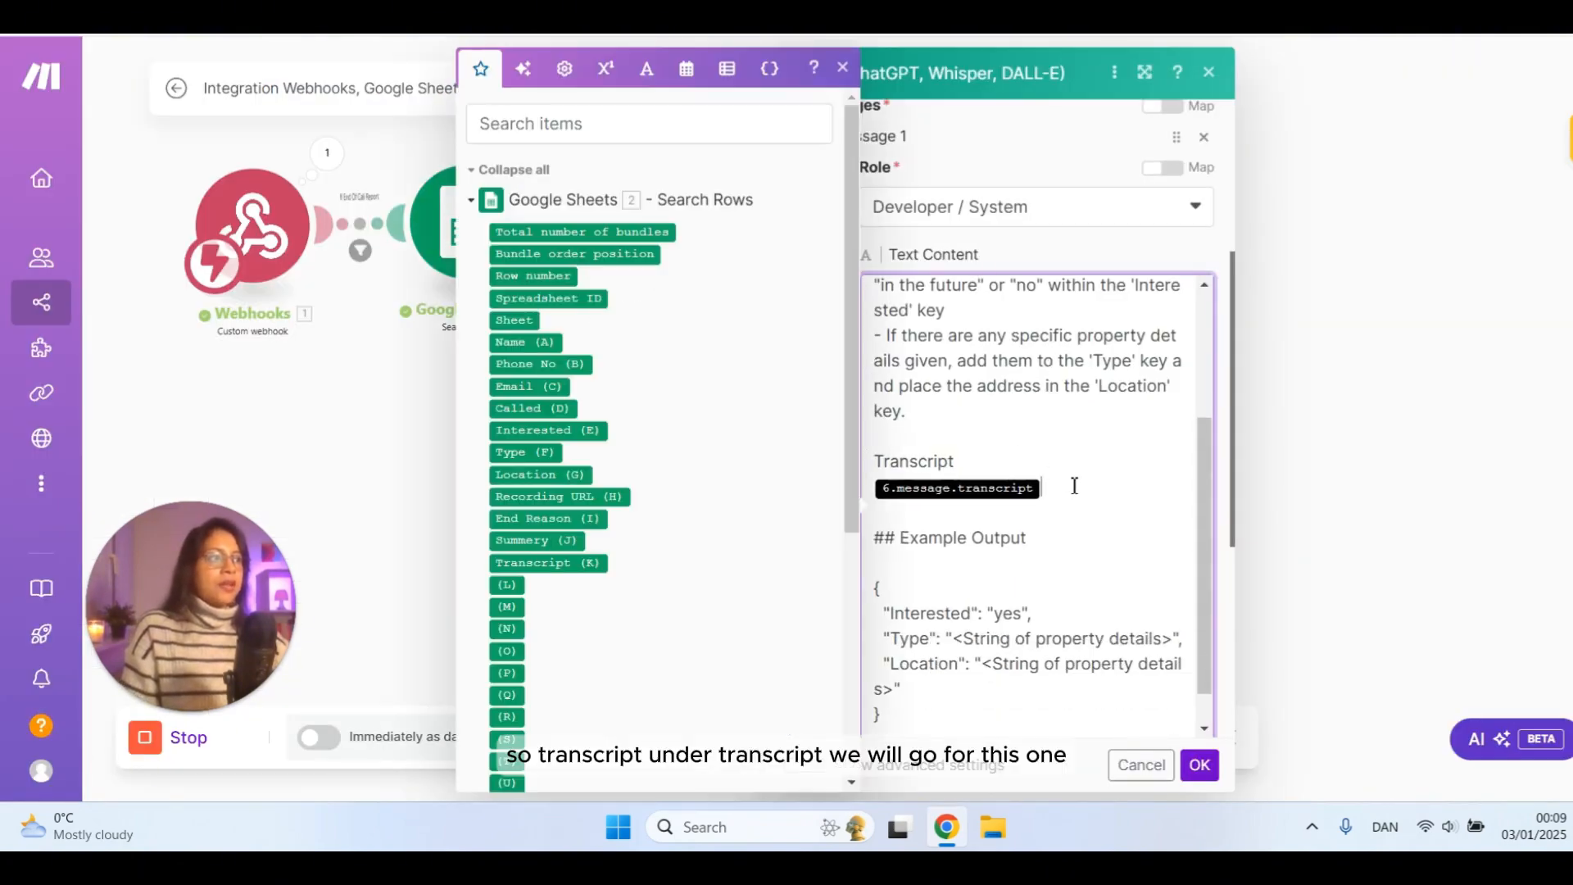
scroll(688, 399, "down", 5)
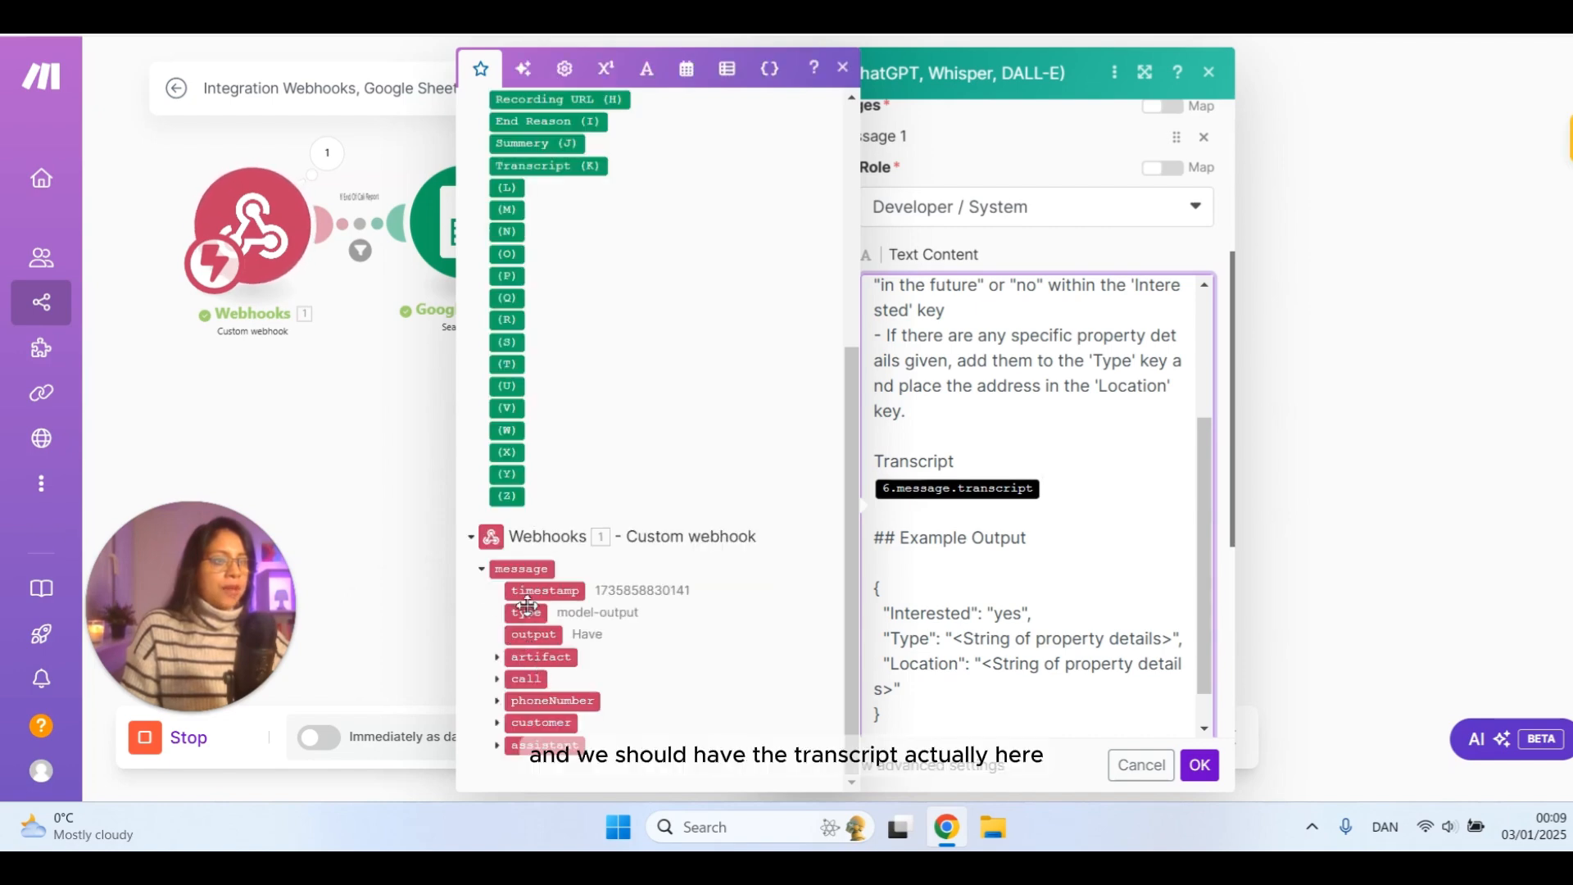
left_click(497, 657)
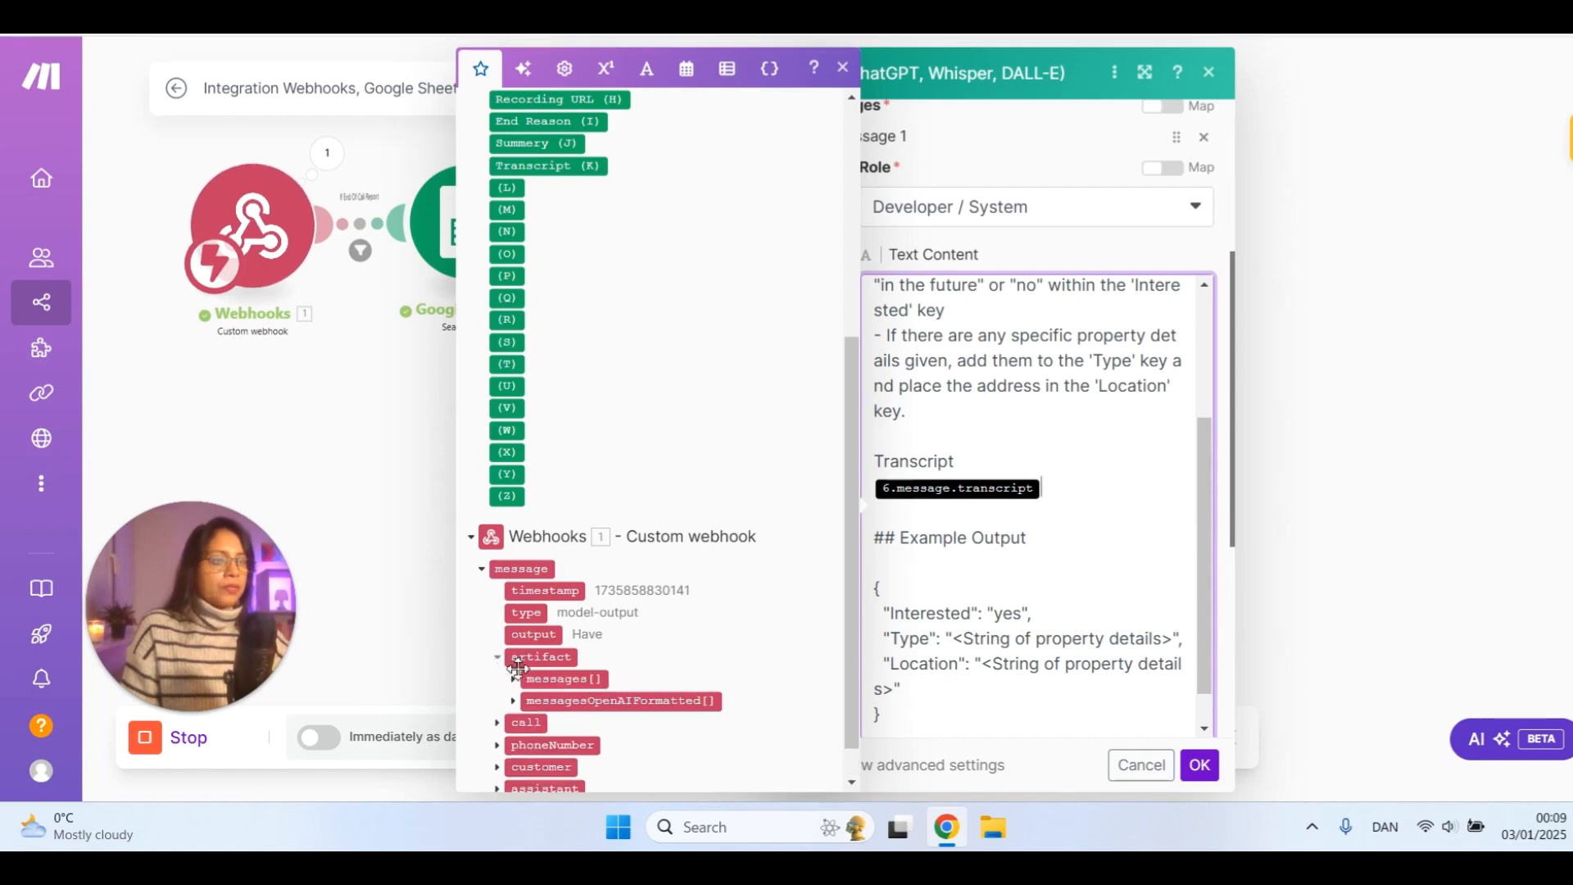
scroll(570, 607, "down", 1)
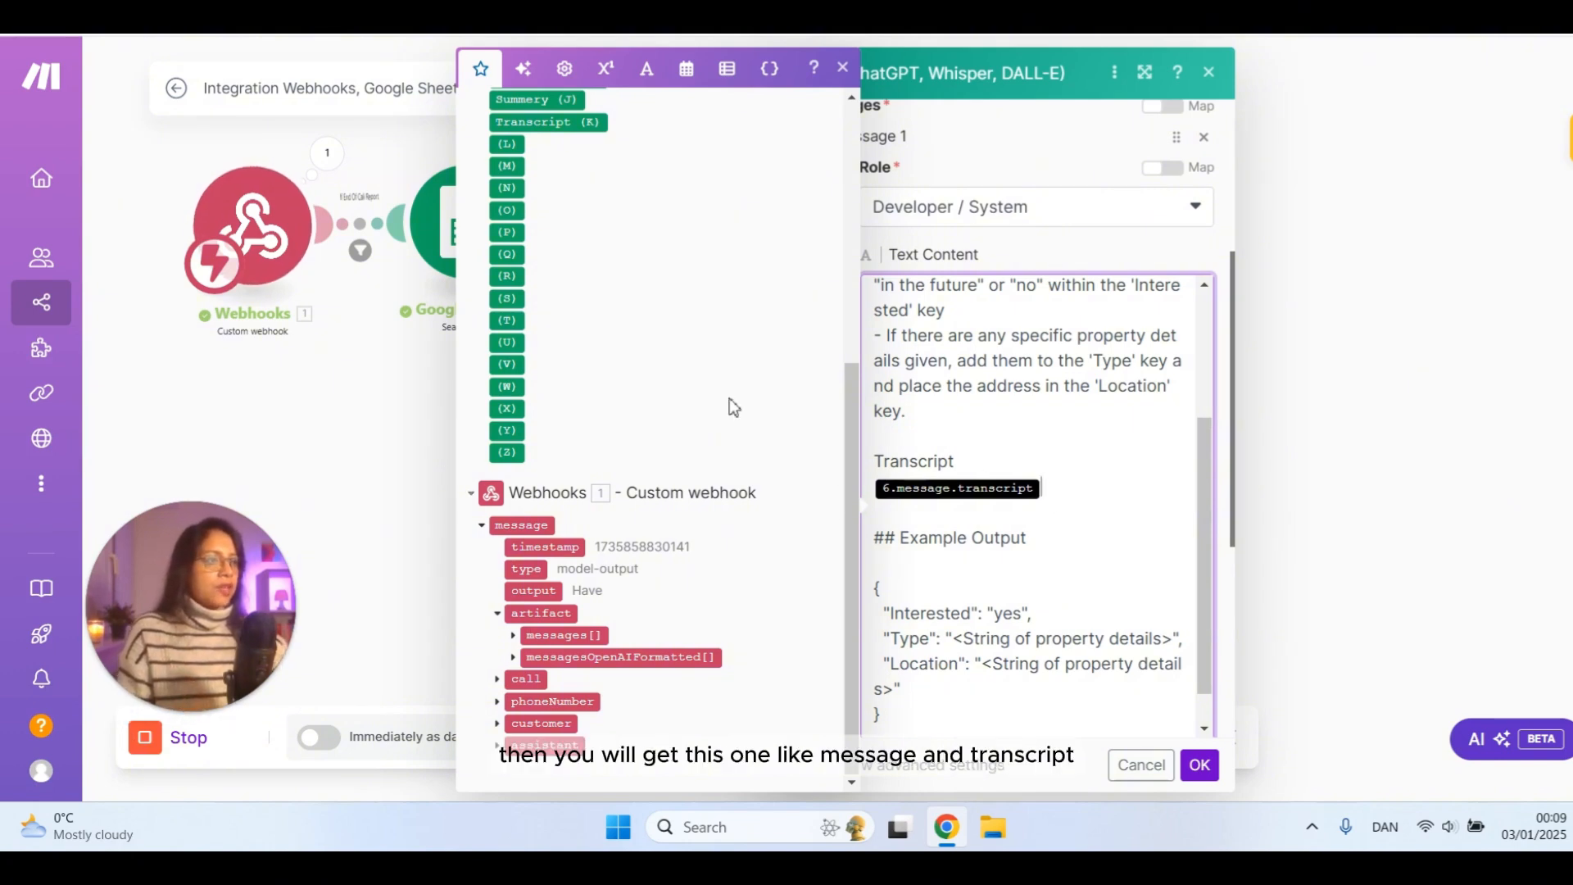
left_click(1010, 139)
scroll(1004, 450, "down", 1)
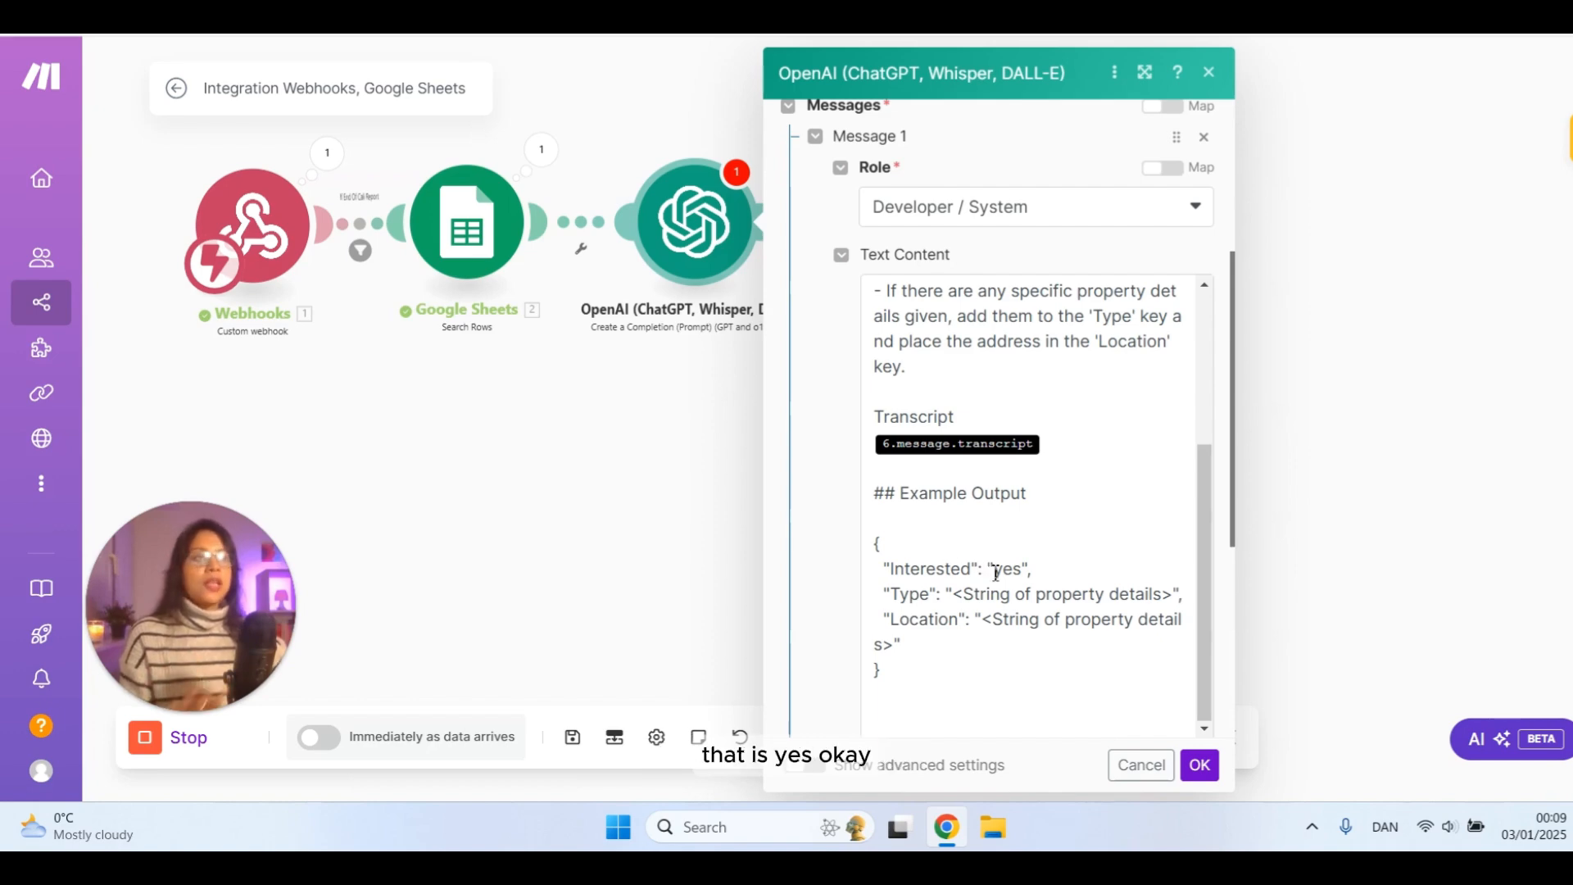
left_click(1207, 772)
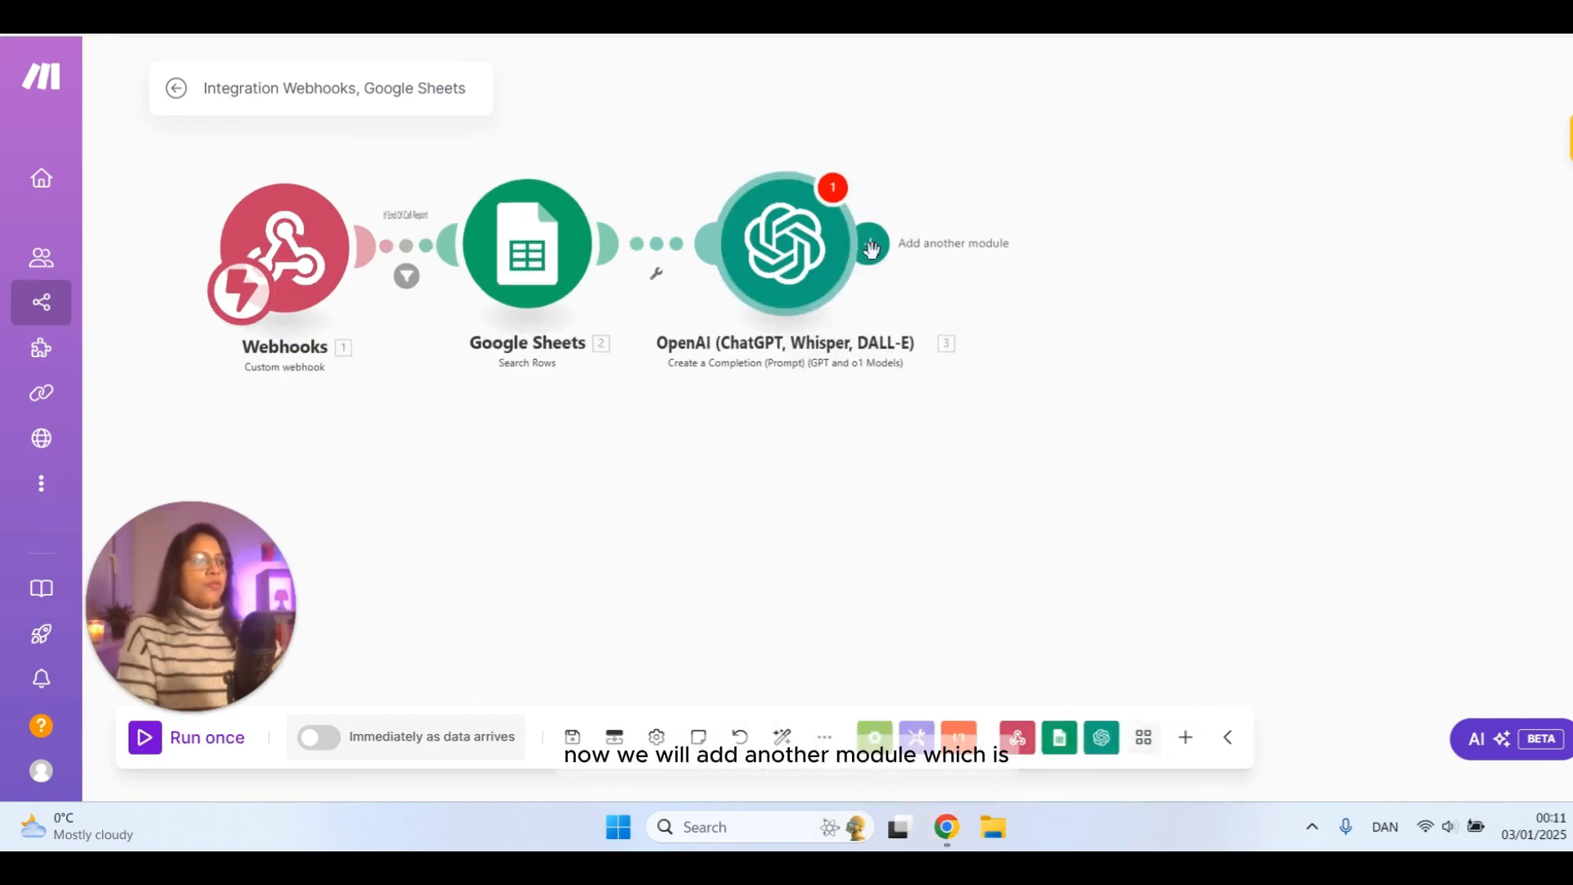
- Add a JSON Parse JSON module after the OpenAI module
left_click(983, 285)
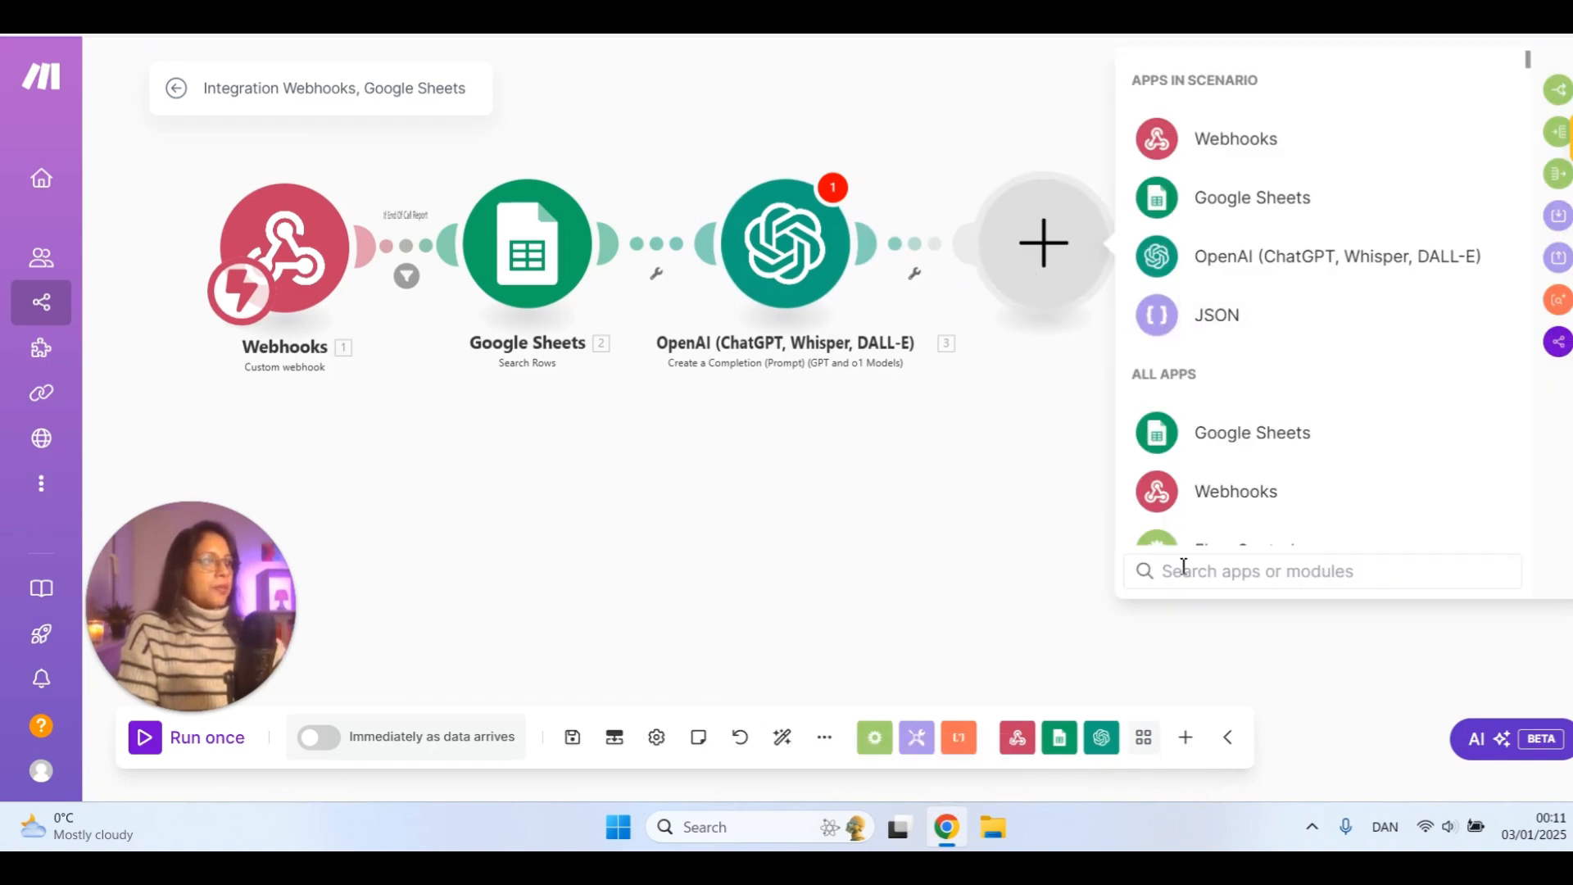
type("parse")
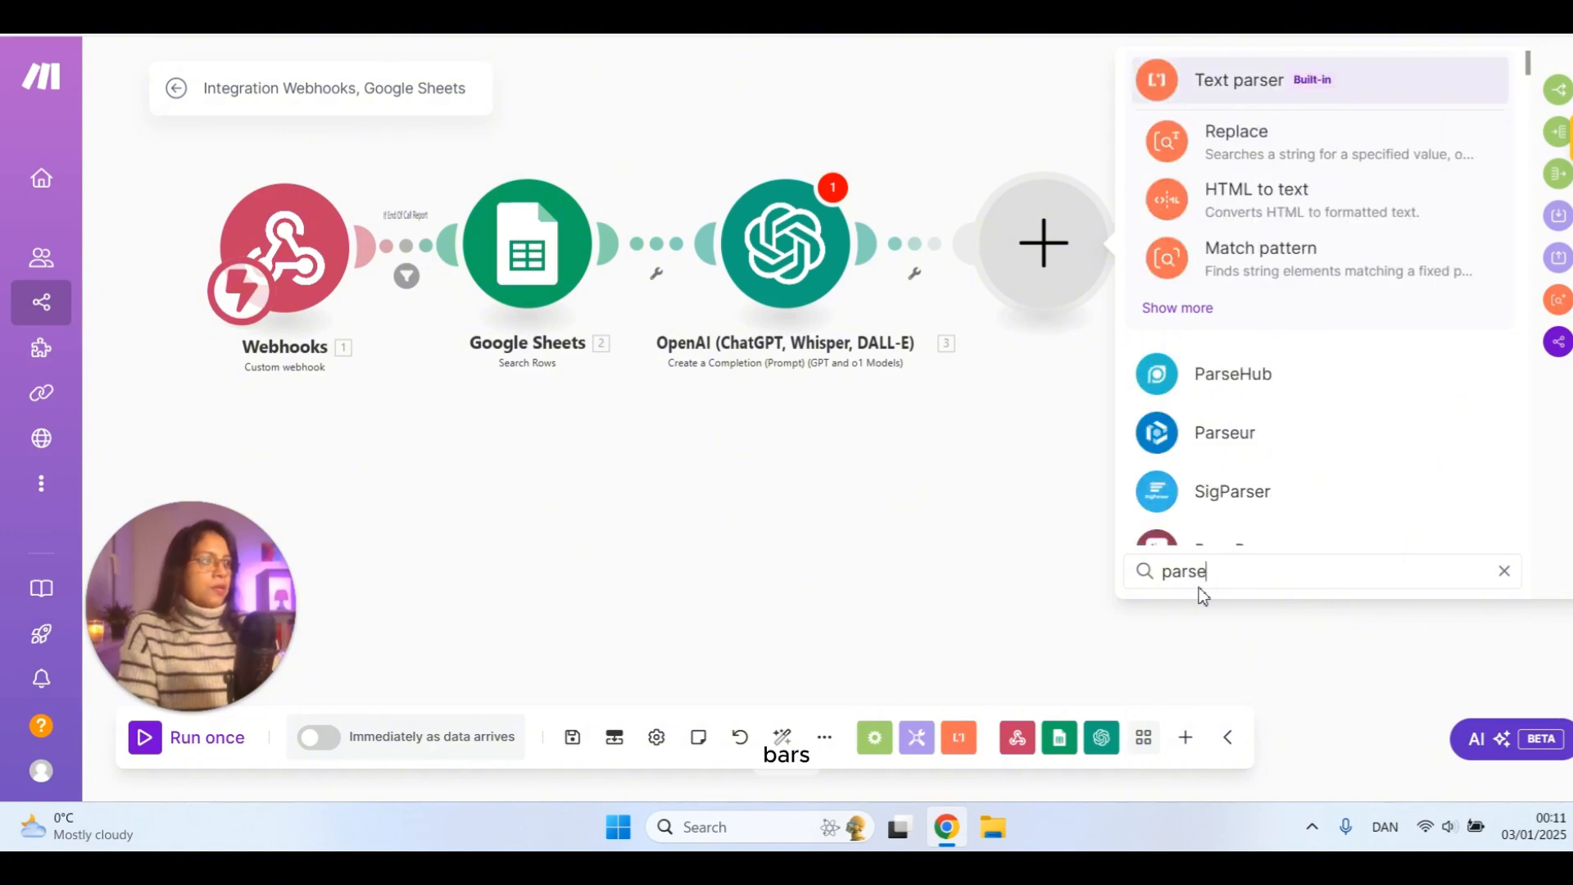
type(" json")
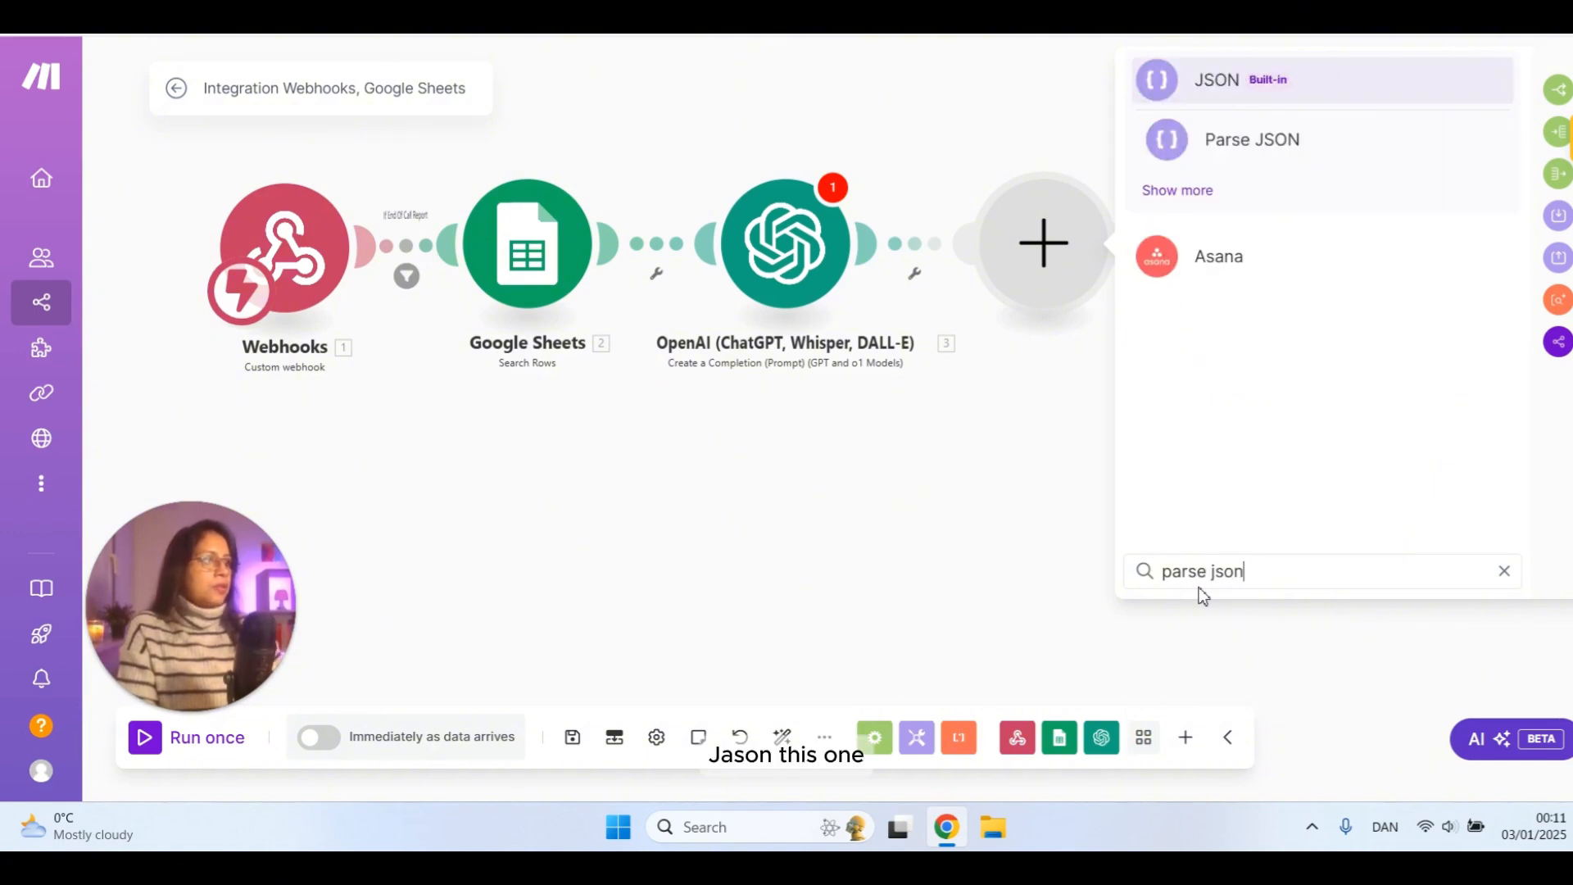
left_click(1233, 147)
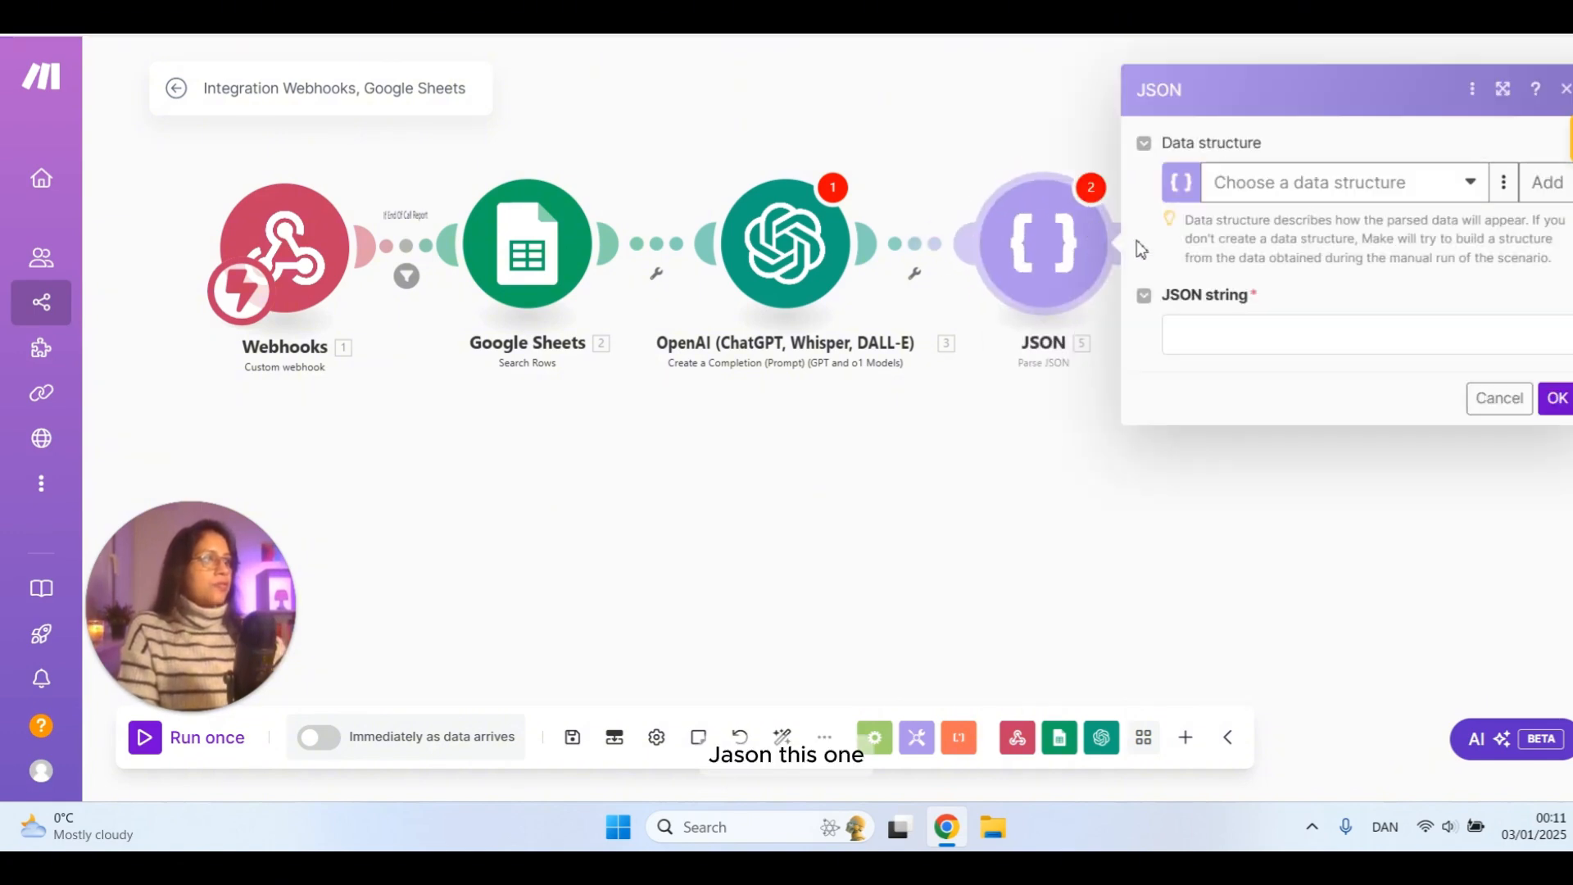
- Map the Parse JSON module's JSON string to the OpenAI output Choices[]: Message.Content and accept the settings
left_click(1216, 336)
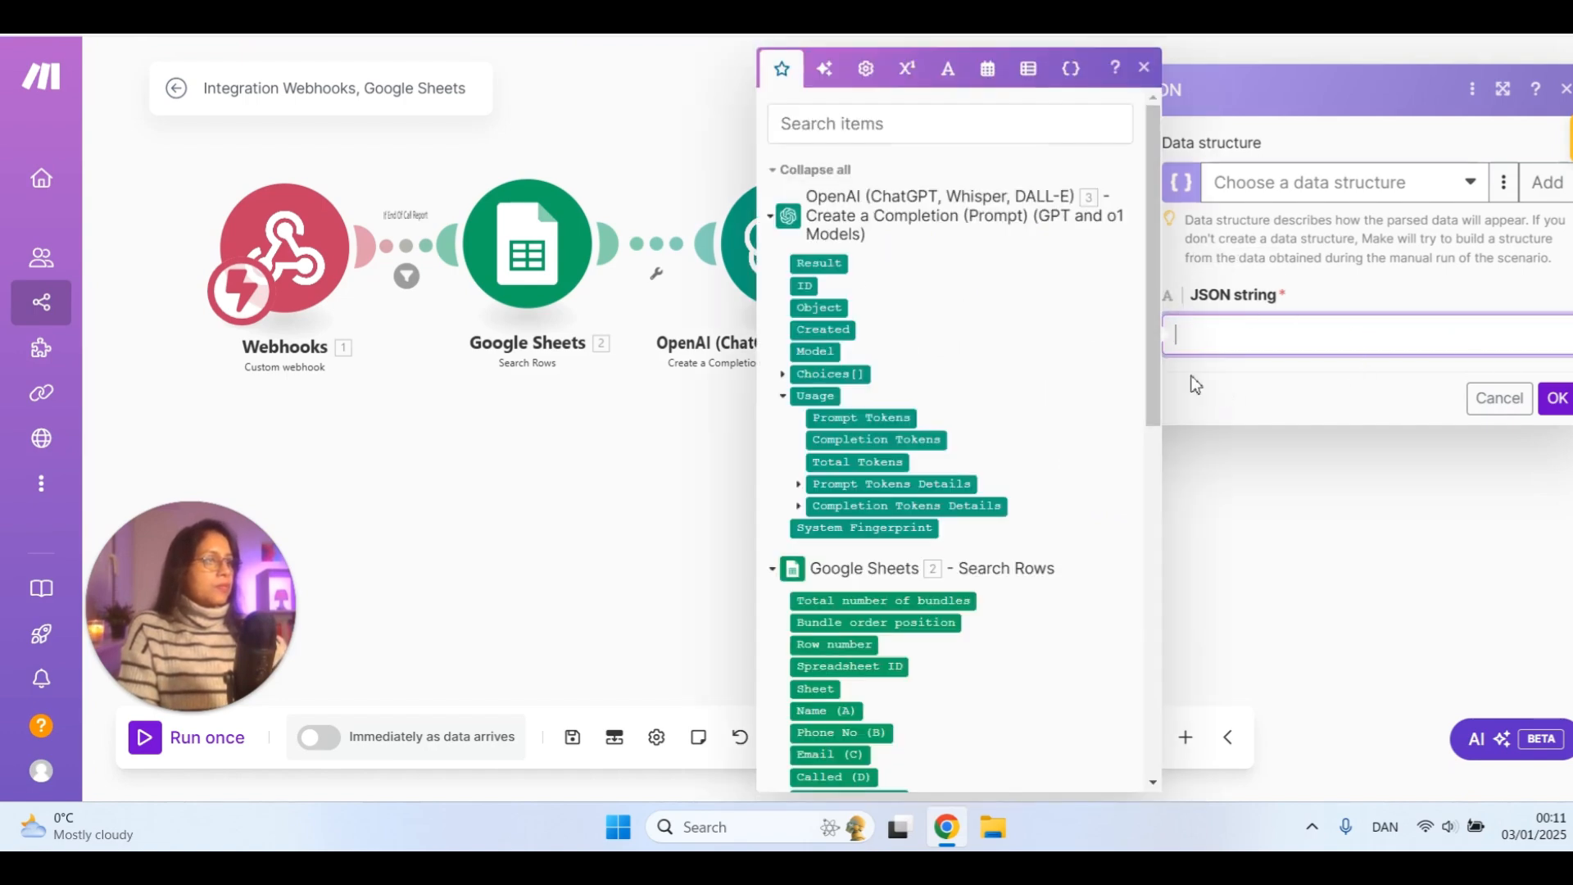
left_click(783, 375)
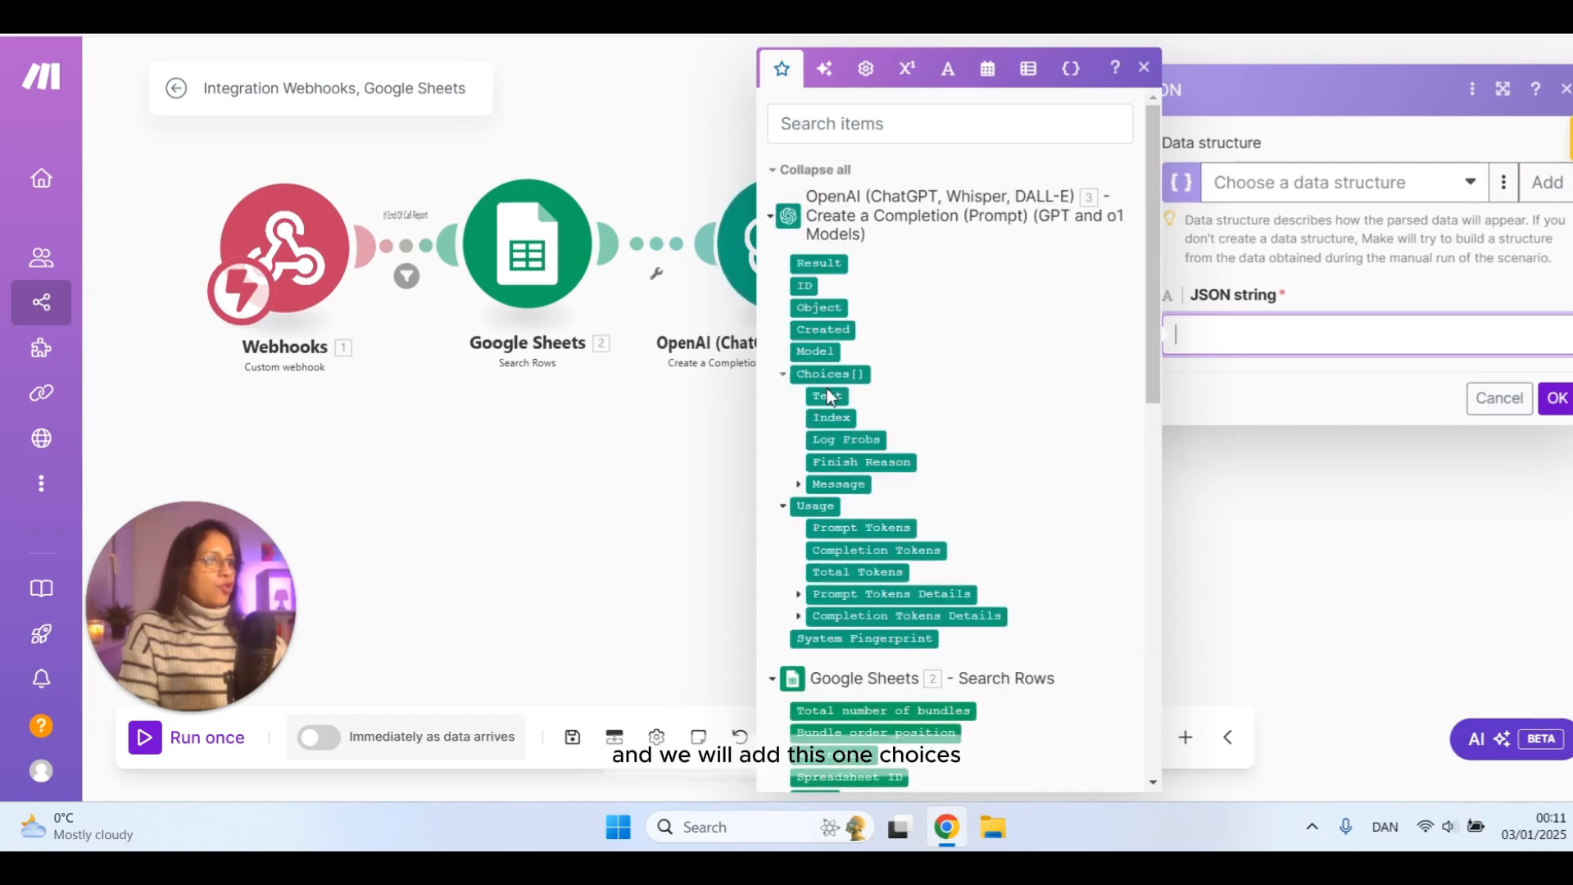
left_click(802, 486)
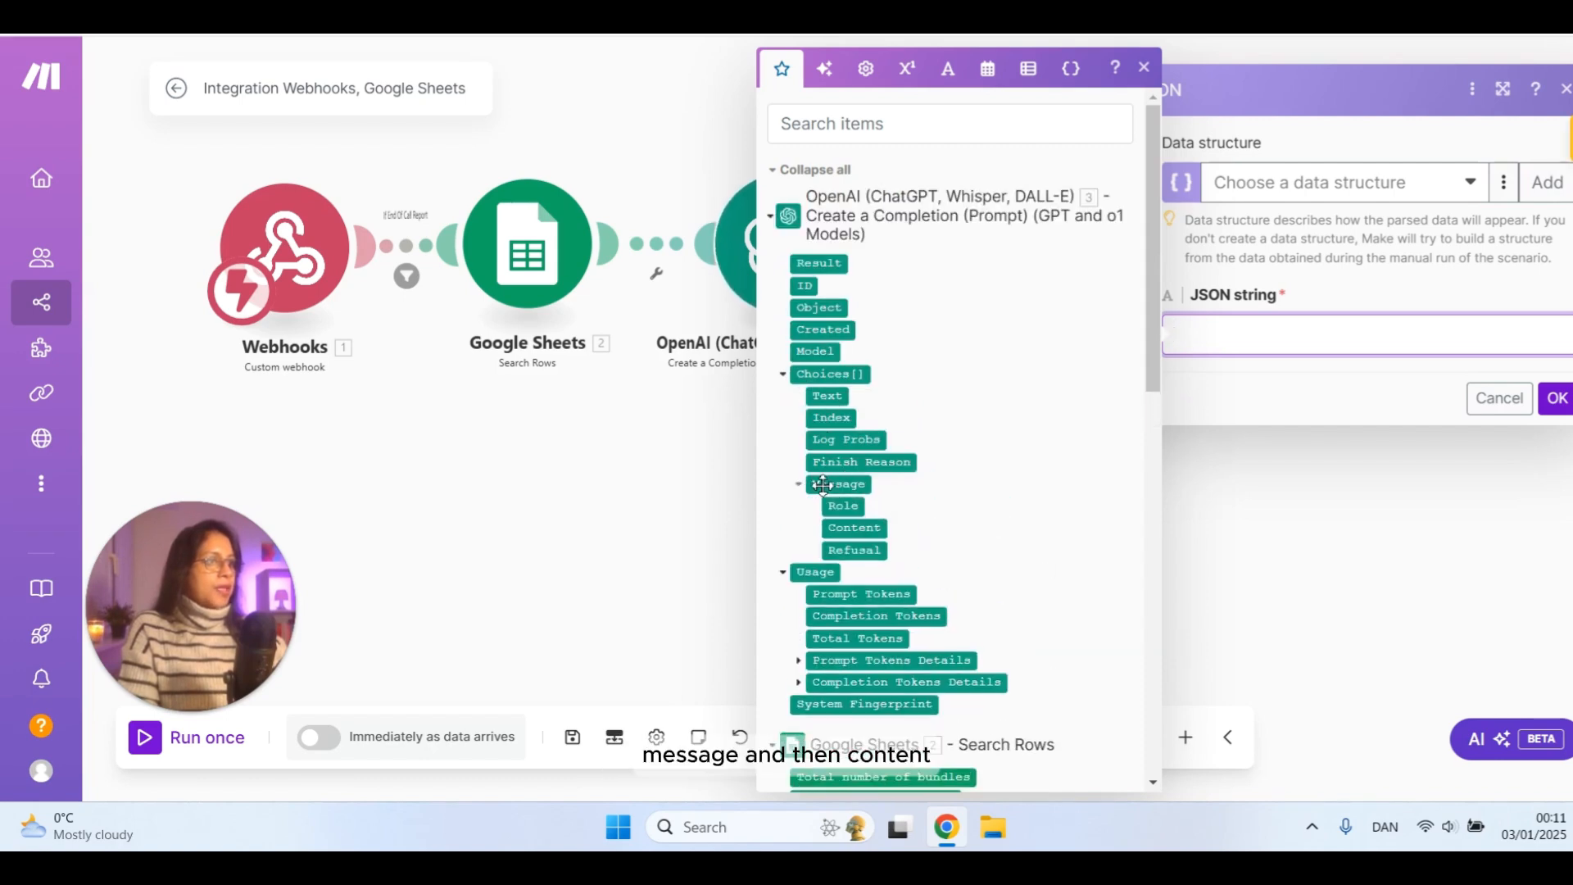
left_click(879, 532)
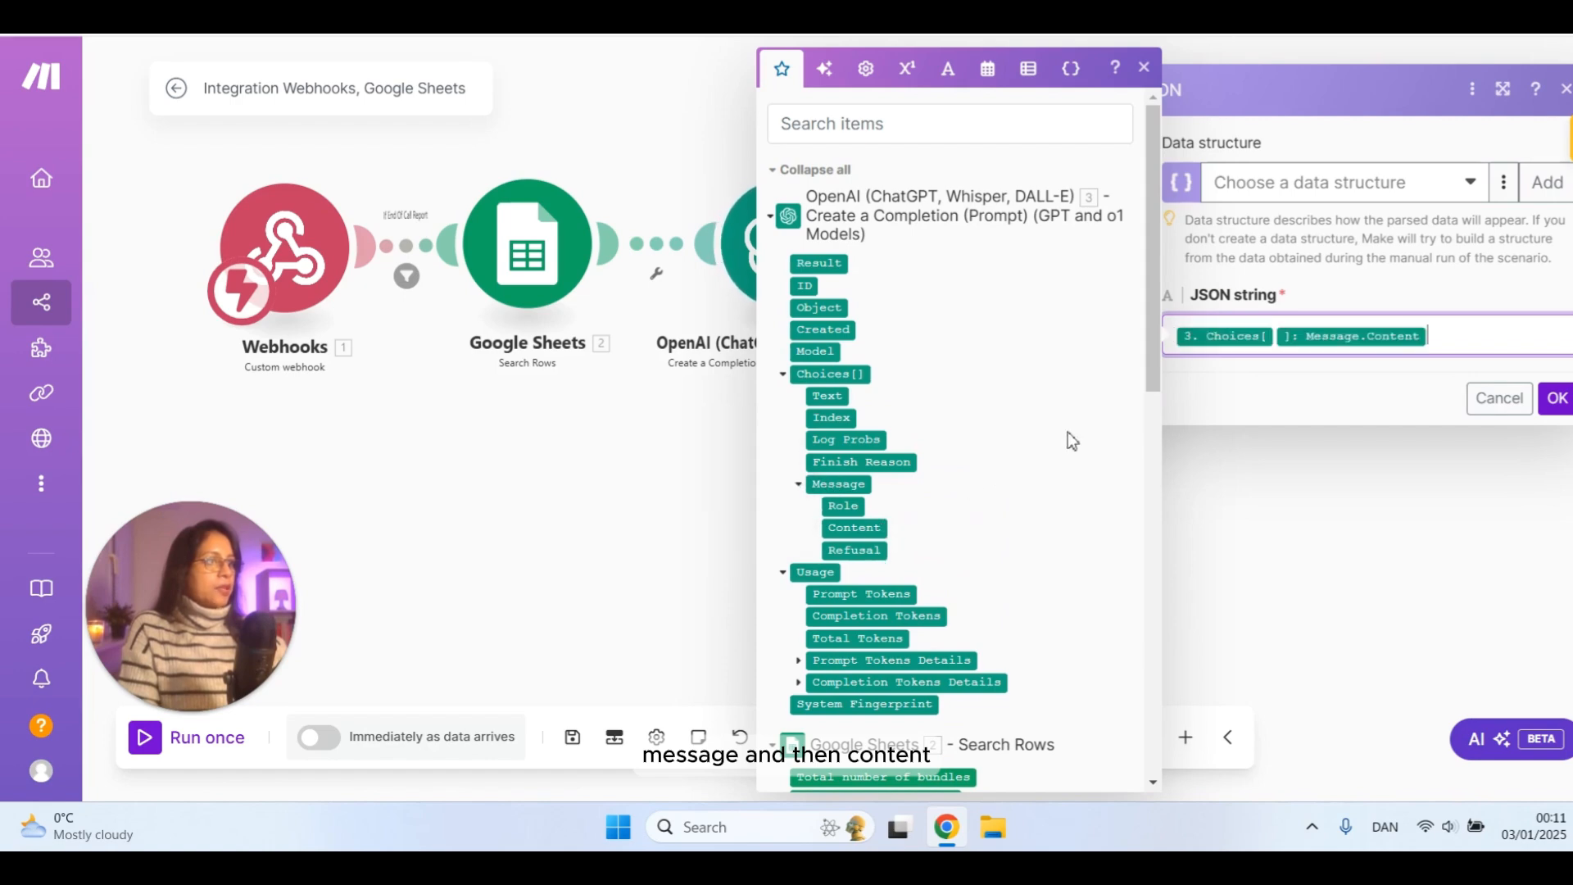
left_click(1552, 399)
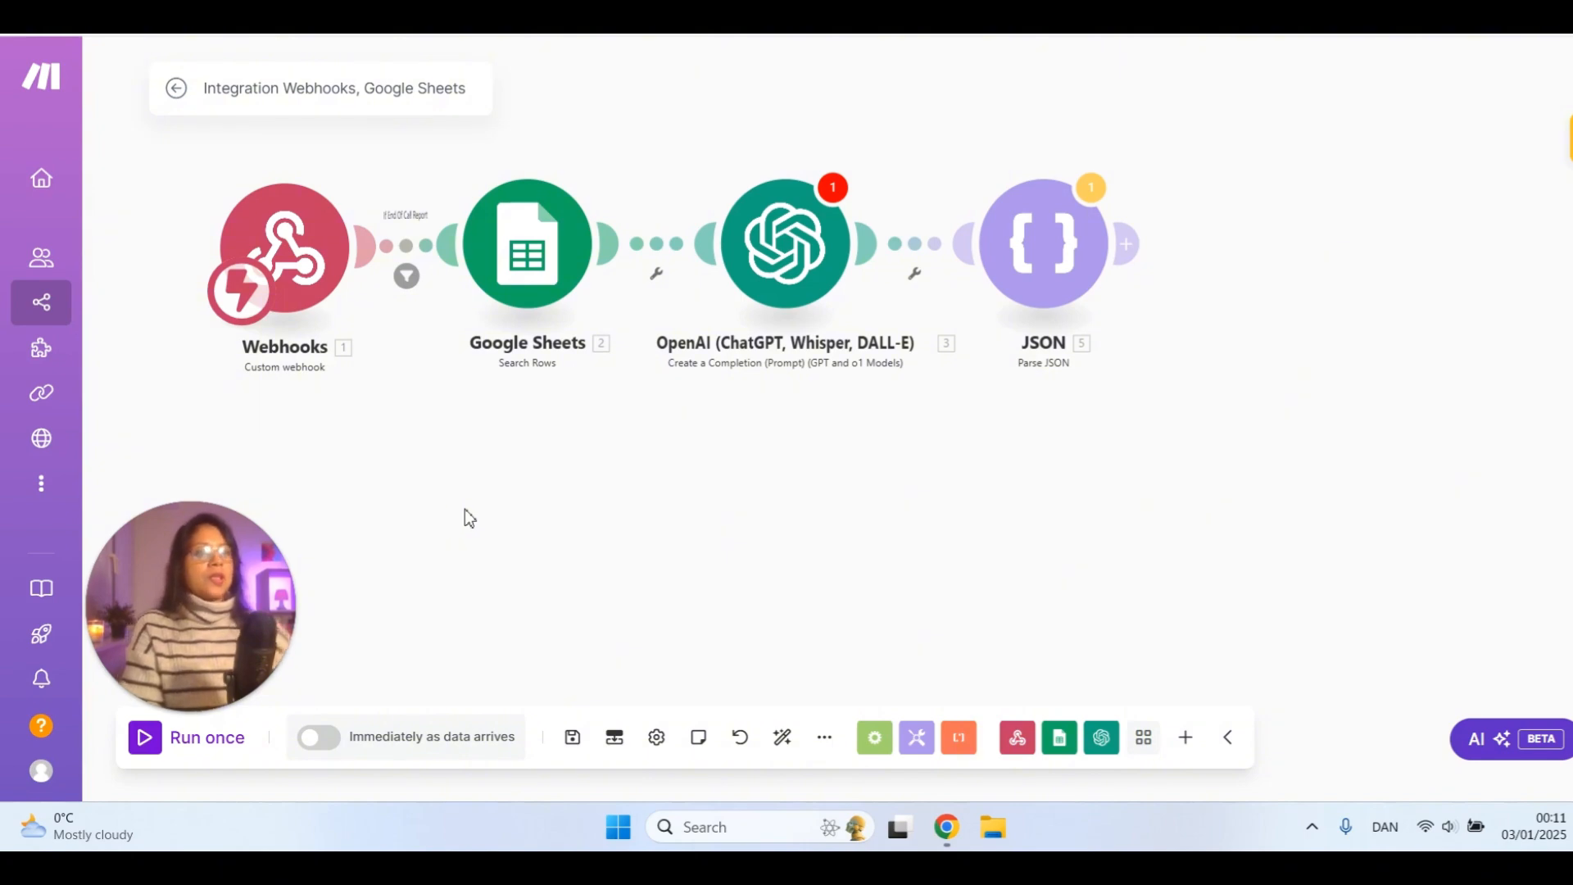
- Add a Google Sheets Update a Row module after Parse JSON, using Search by path on My Drive
left_click(1128, 242)
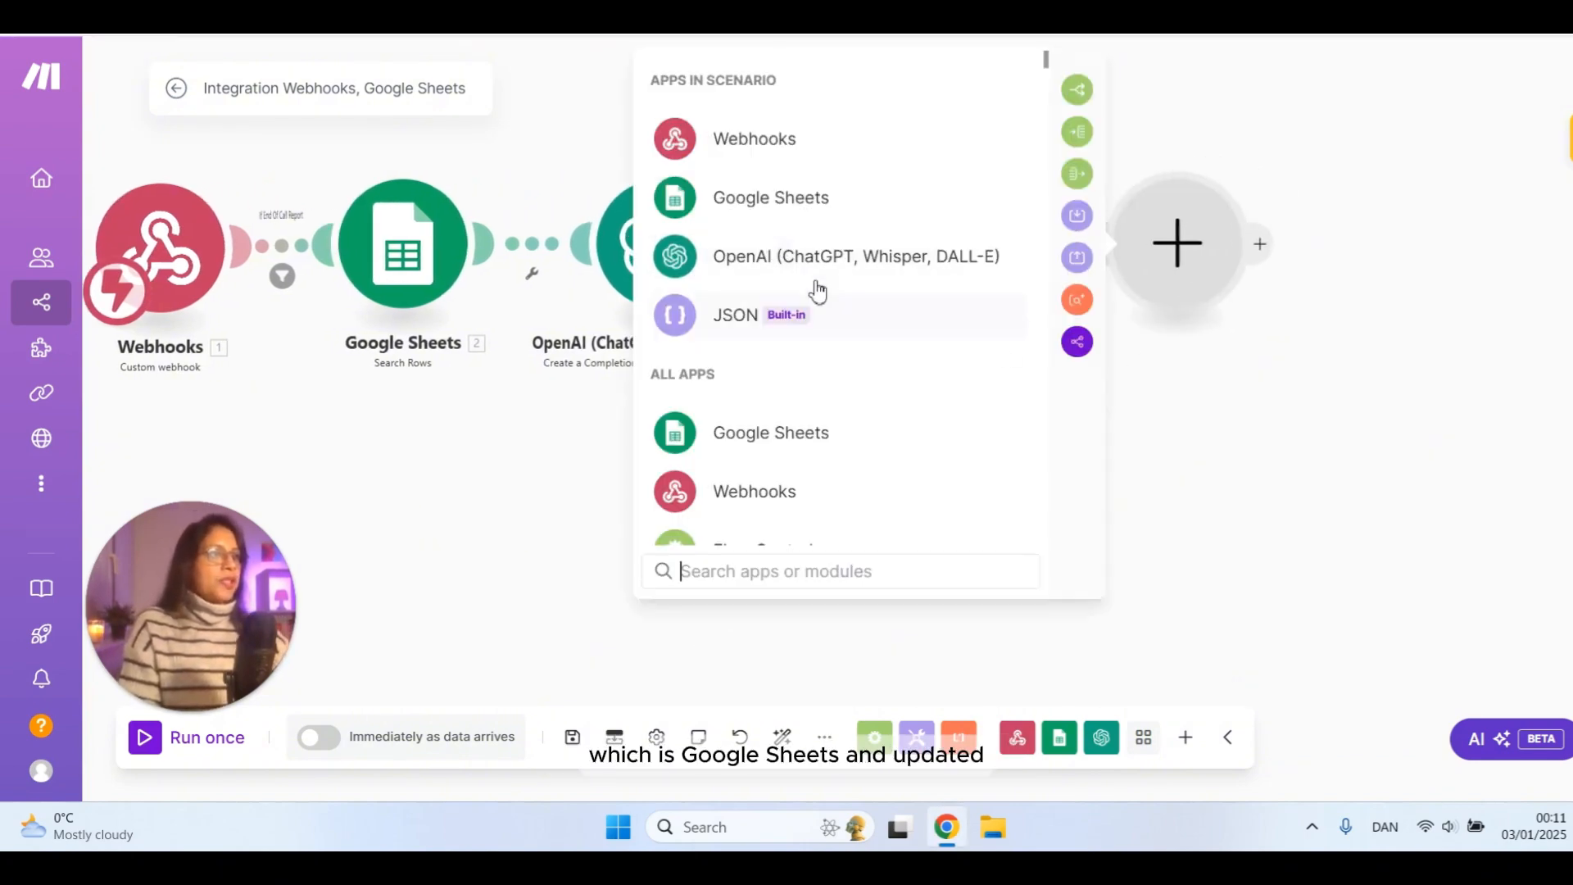
left_click(789, 210)
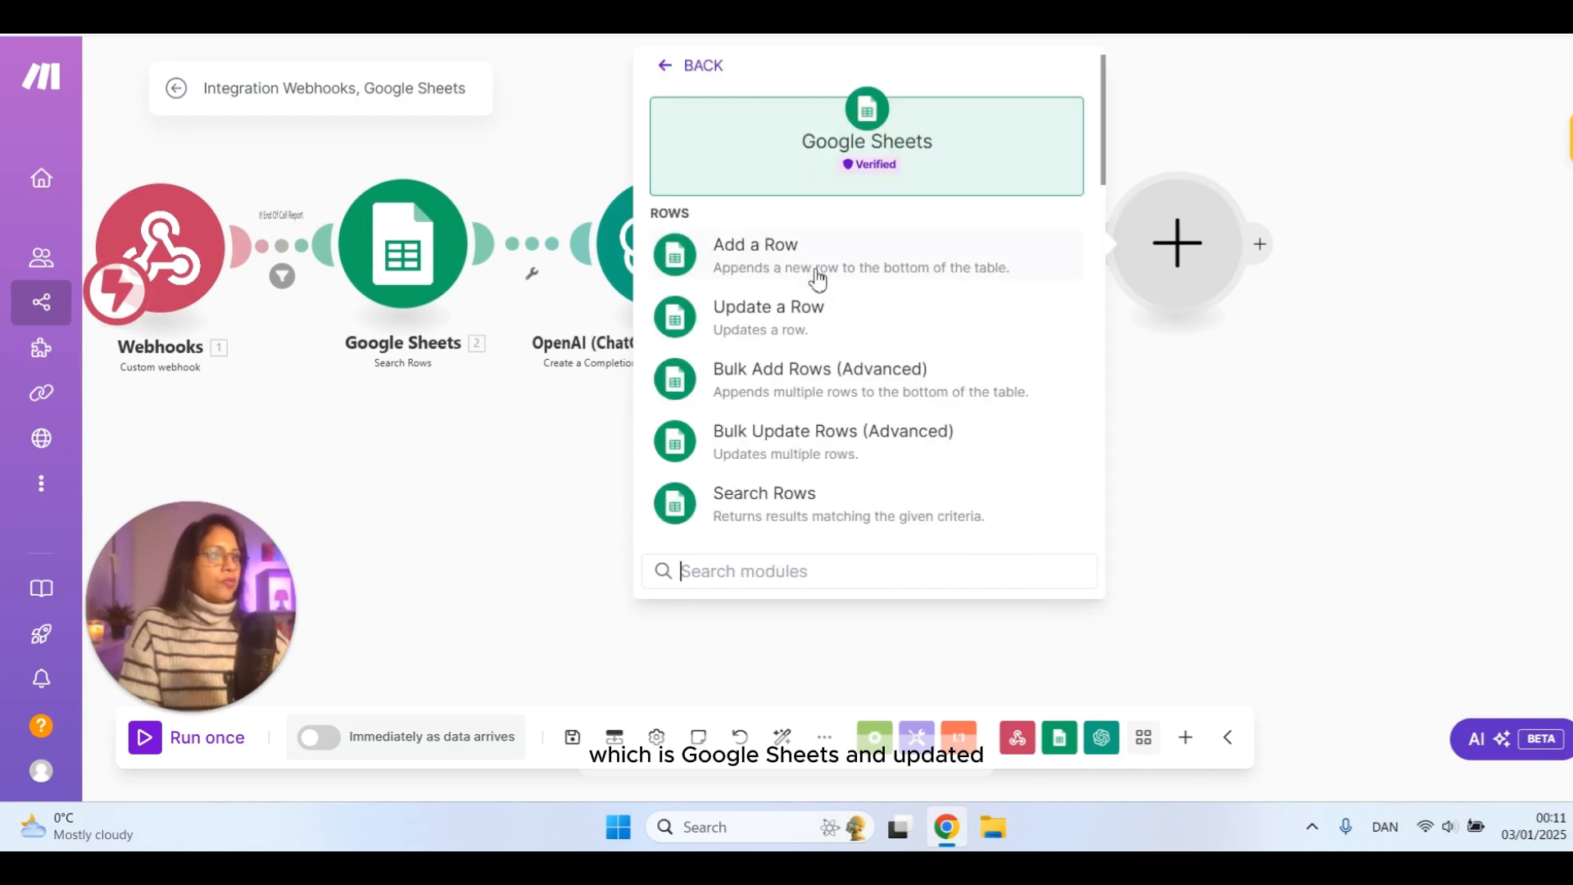
left_click(760, 318)
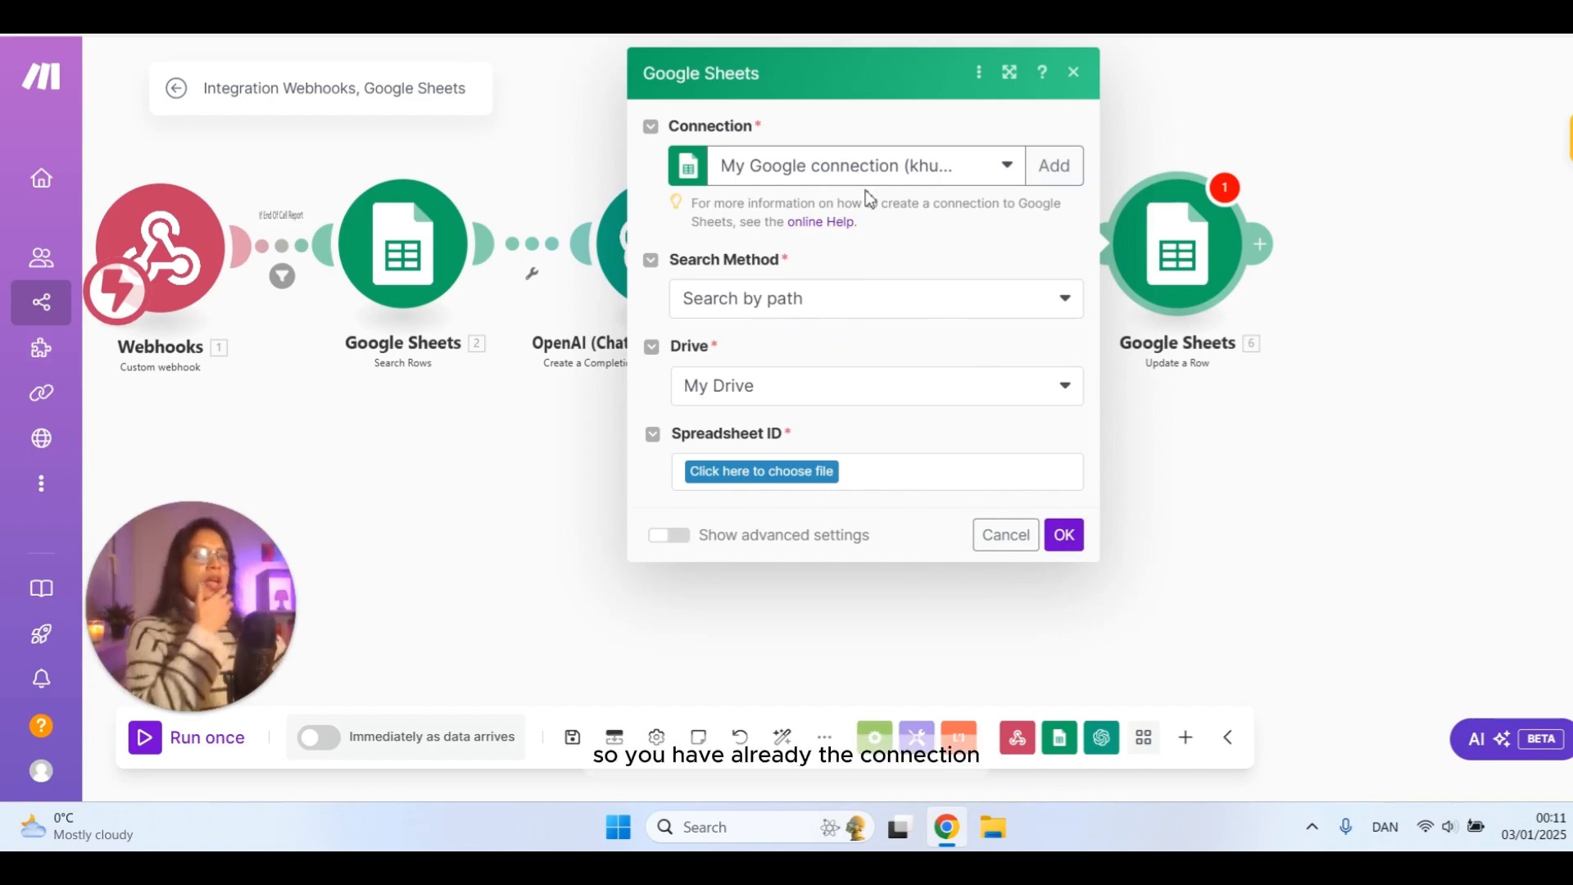
left_click(801, 397)
left_click(816, 340)
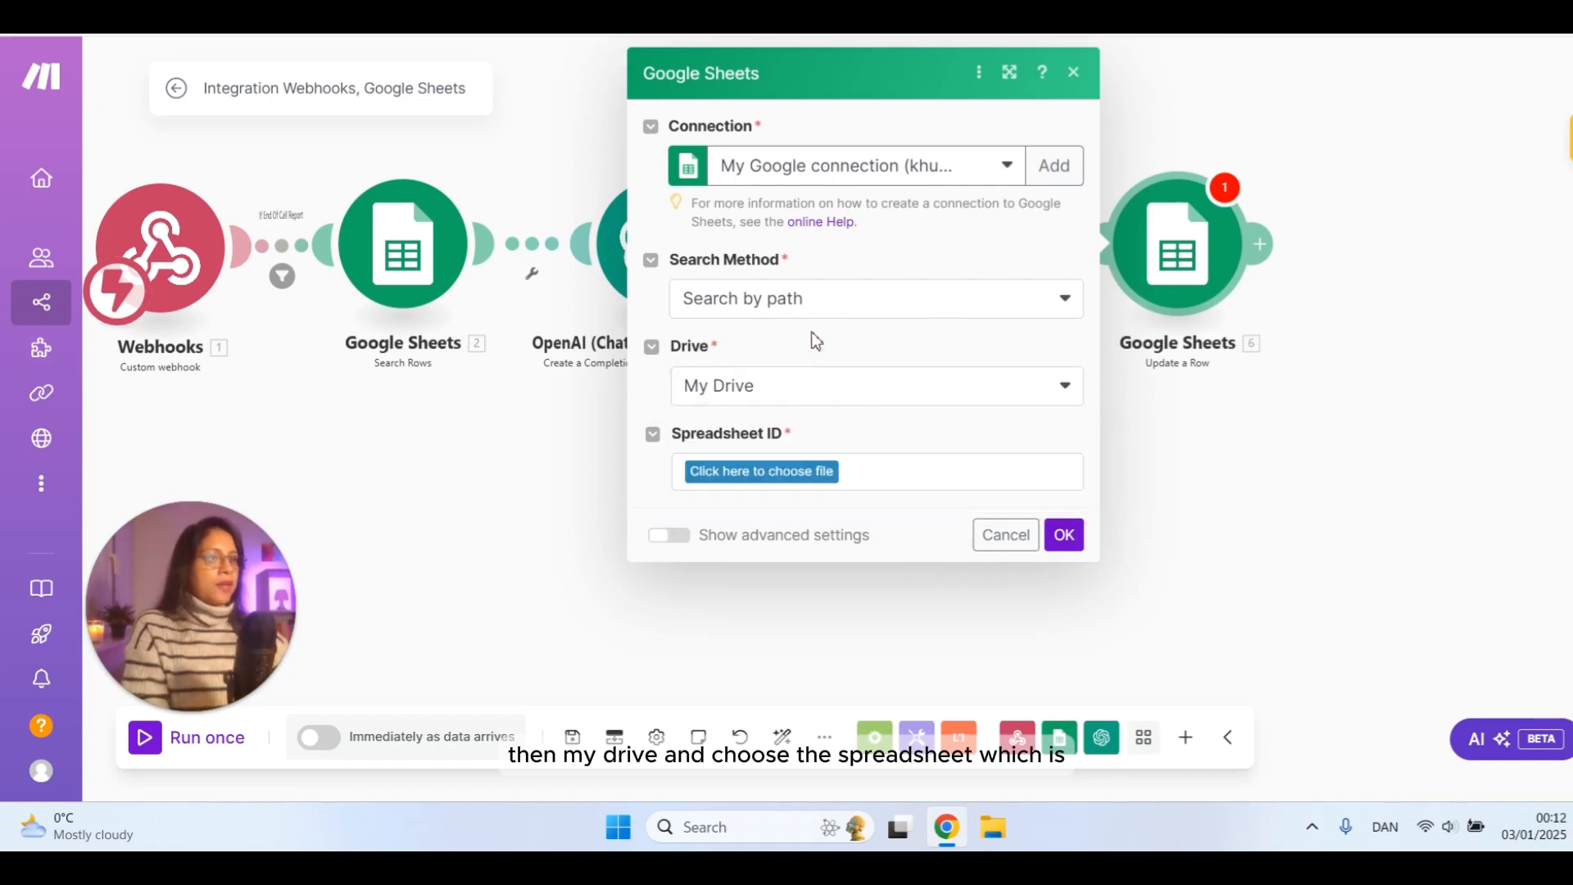
- Select the Real Estate Cold Calling spreadsheet and its Lead Verification sheet for the Update a Row module
left_click(777, 473)
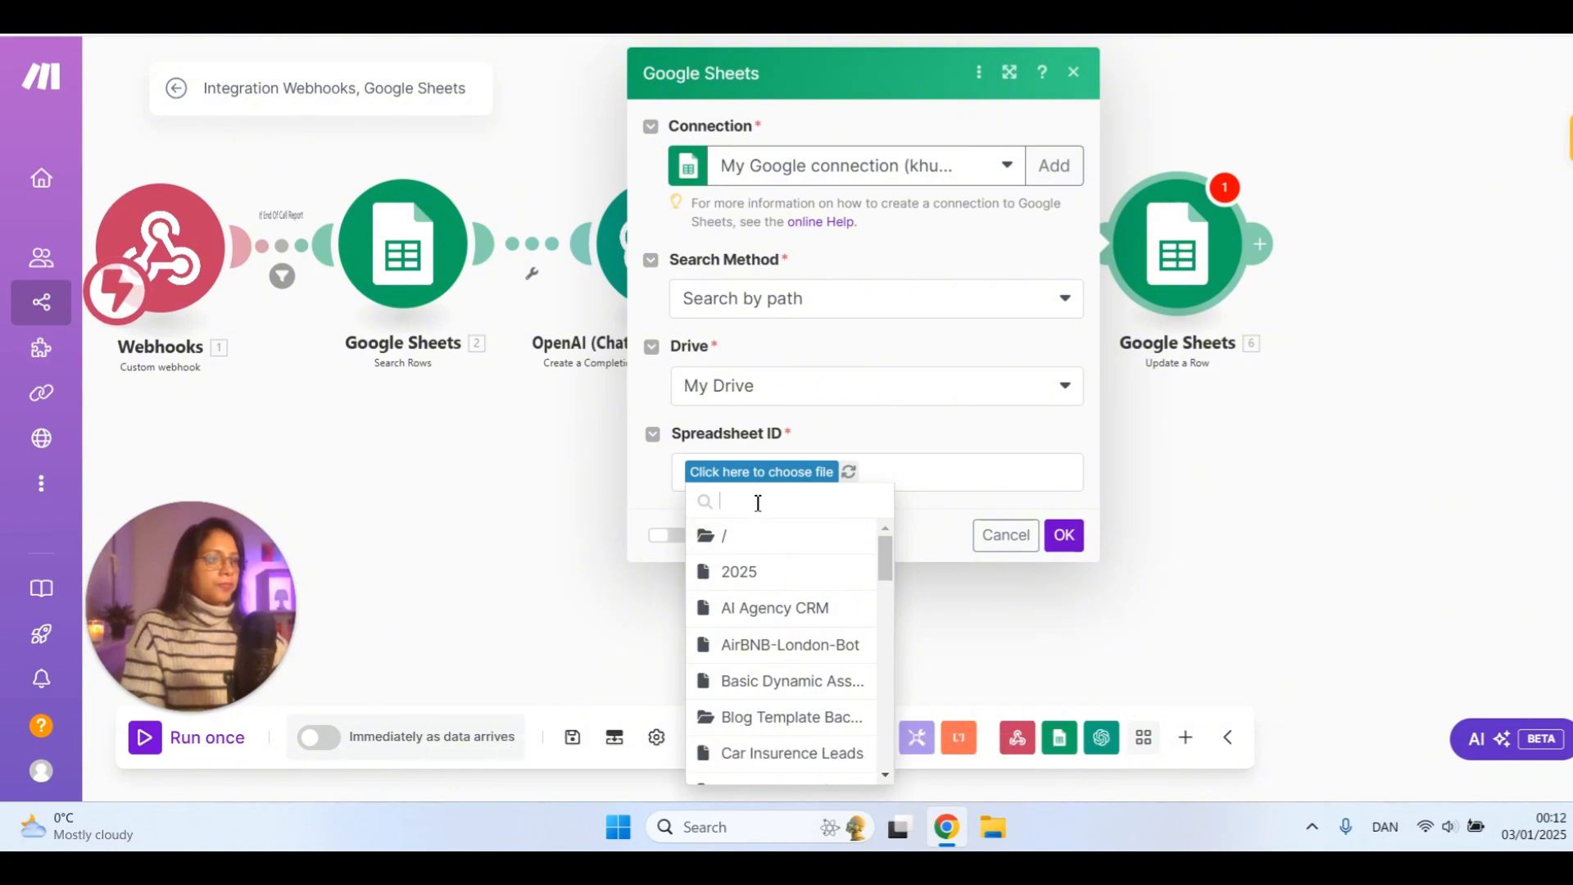
type("rae")
key("BackSpace")
key("BackSpace")
type("ea")
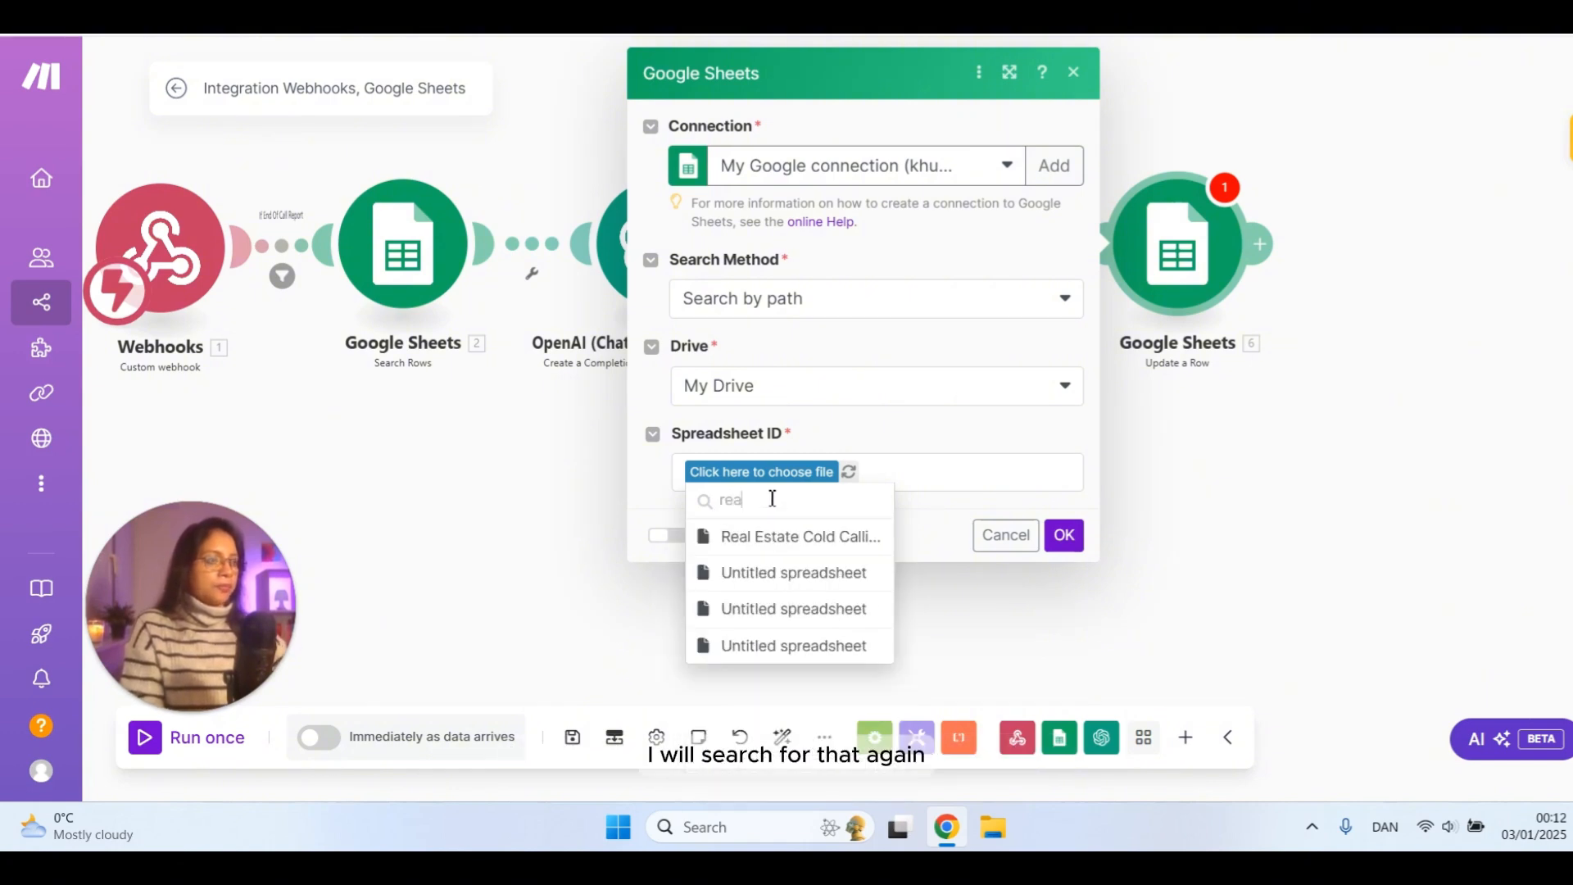
left_click(783, 541)
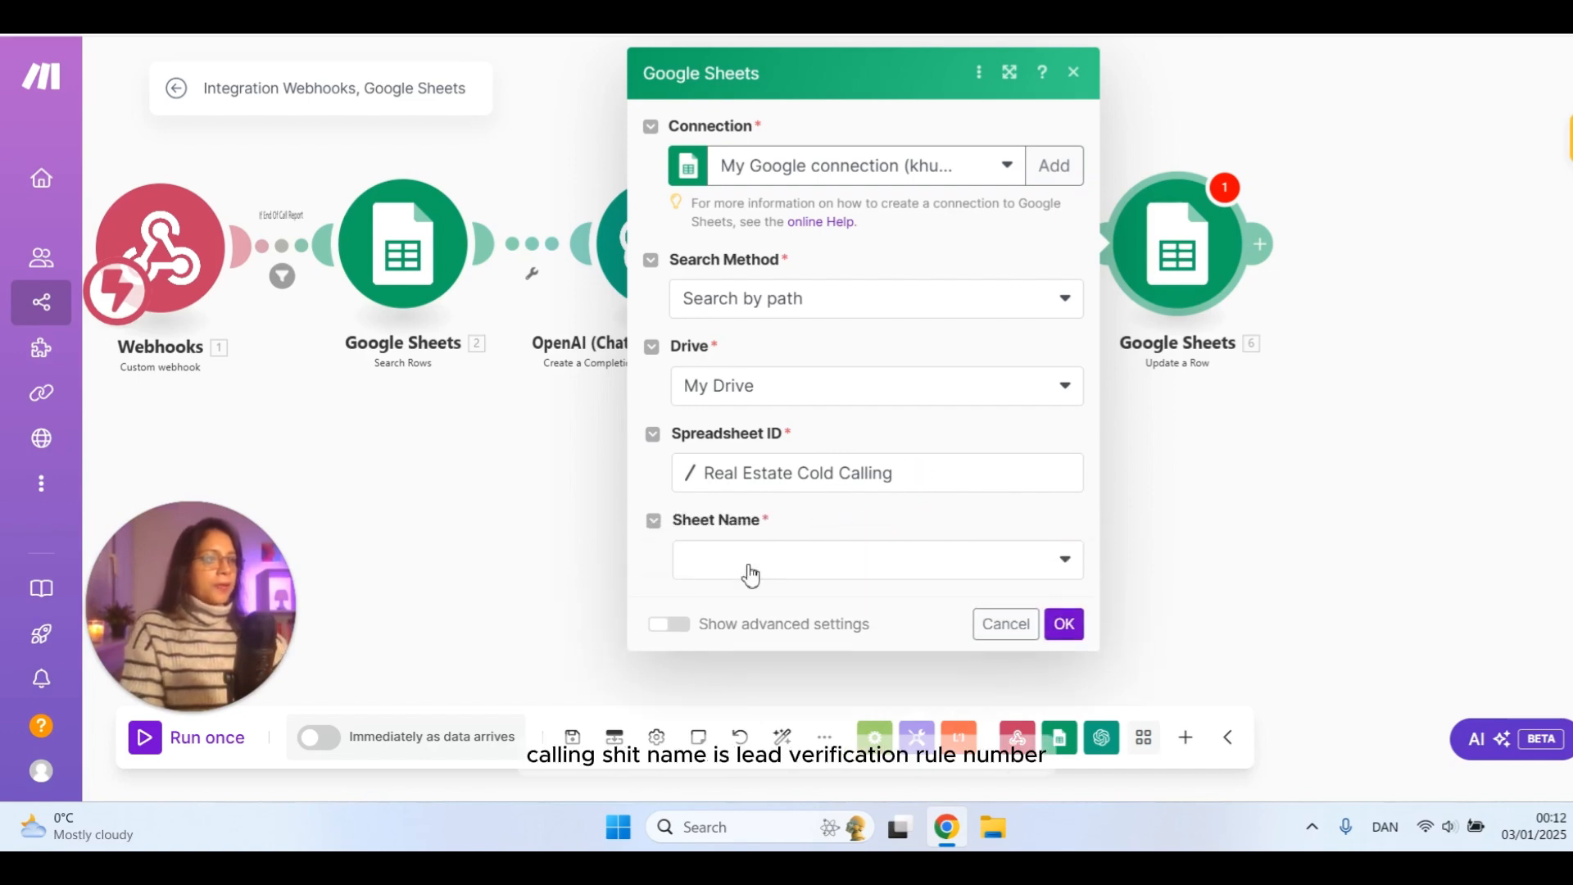
left_click(751, 576)
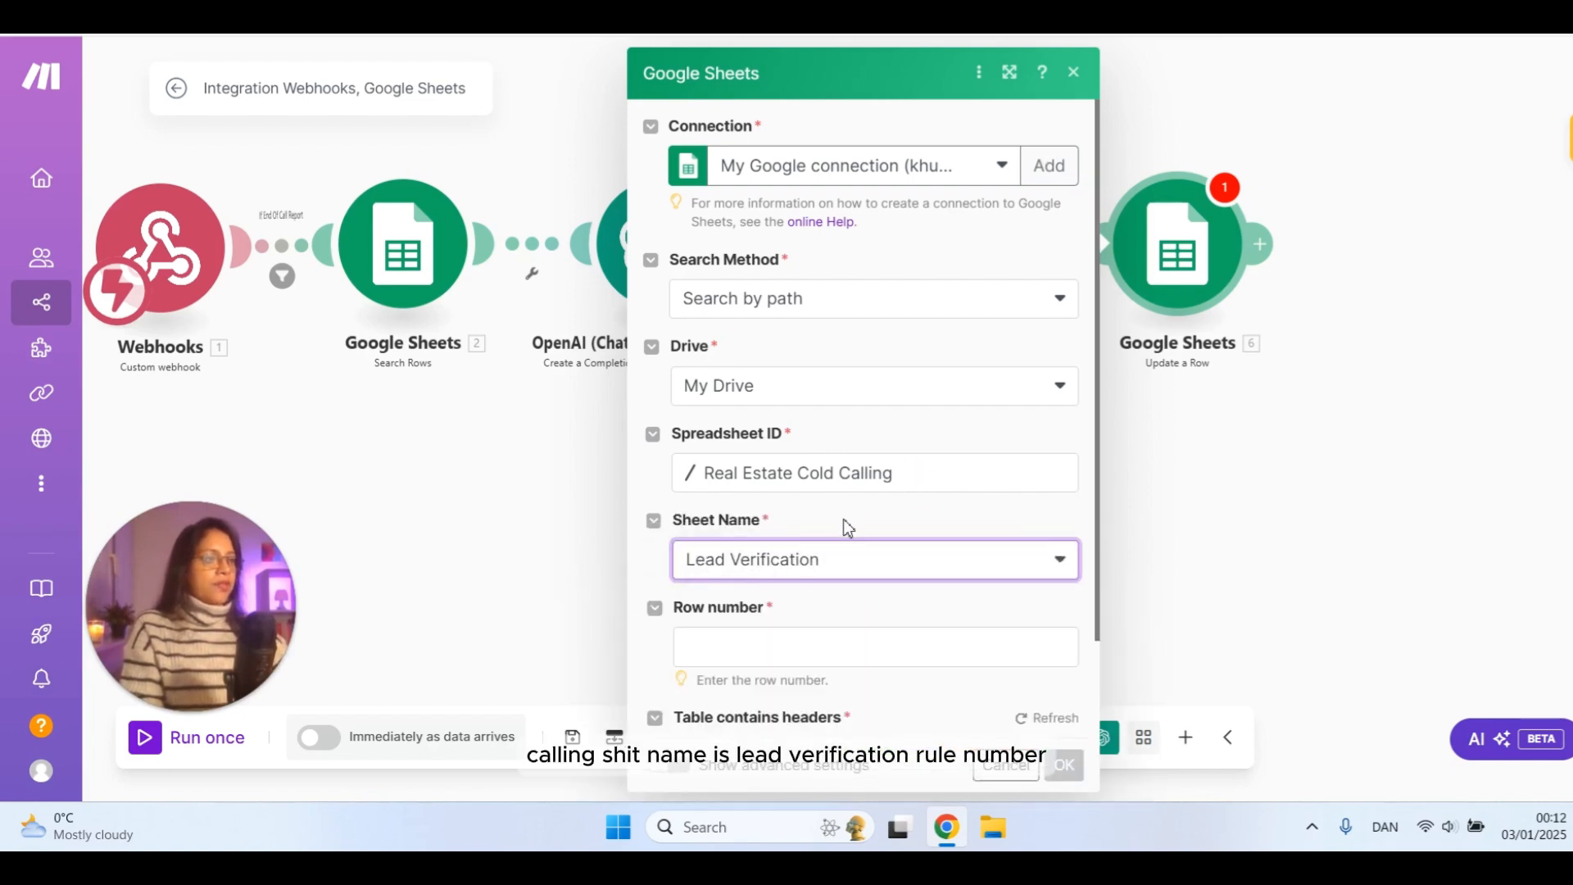
- Map the Update a Row module's row number to the Row number output of Search Rows
left_click(785, 649)
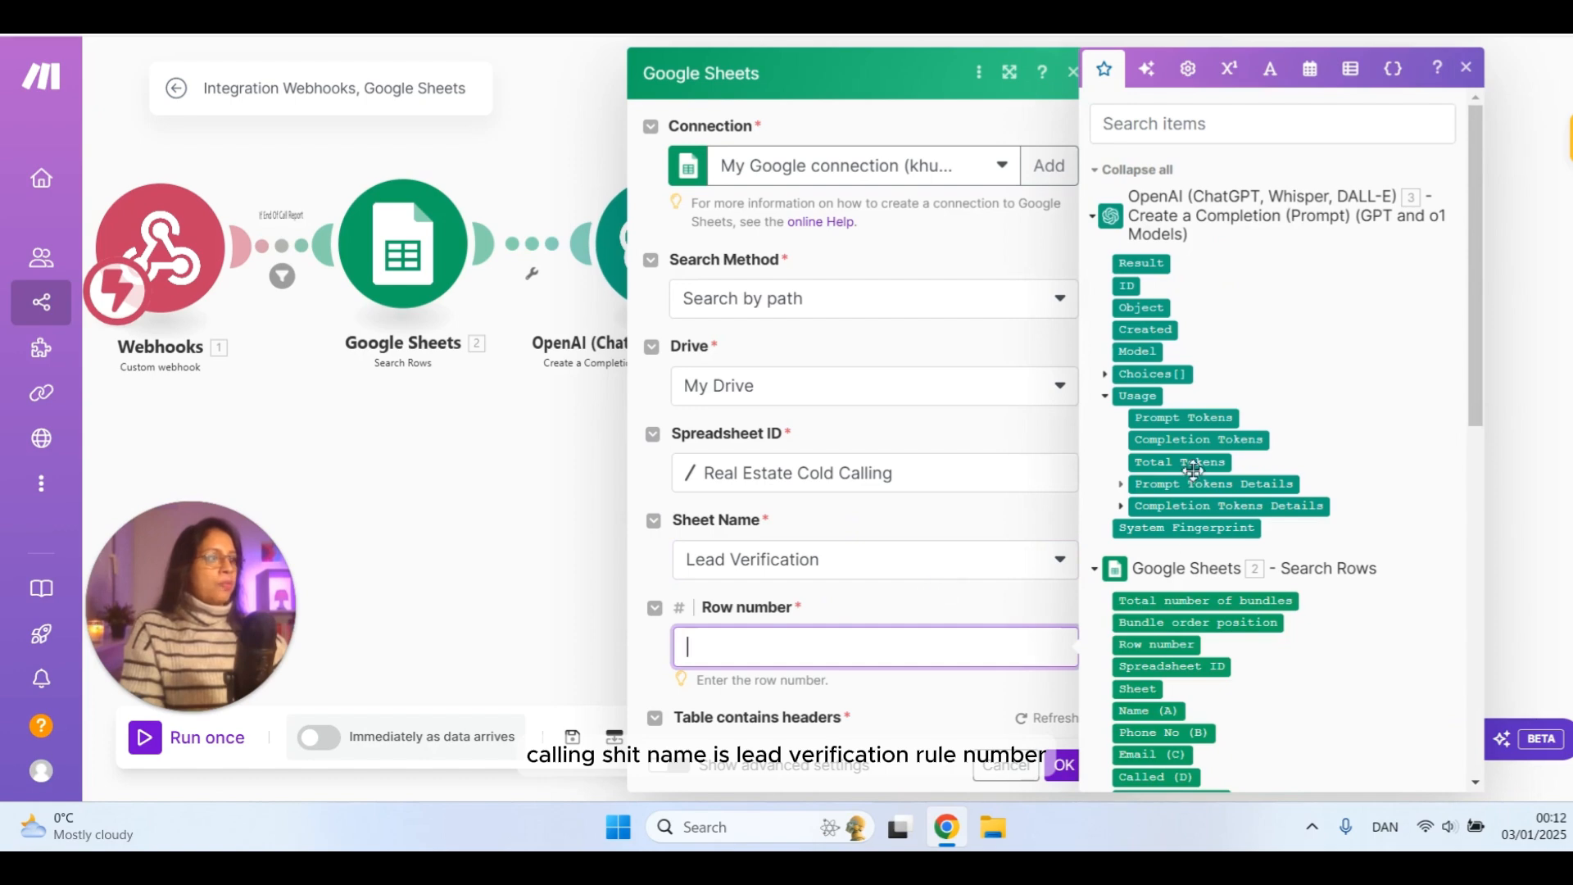
scroll(1193, 468, "down", 4)
scroll(1194, 469, "down", 7)
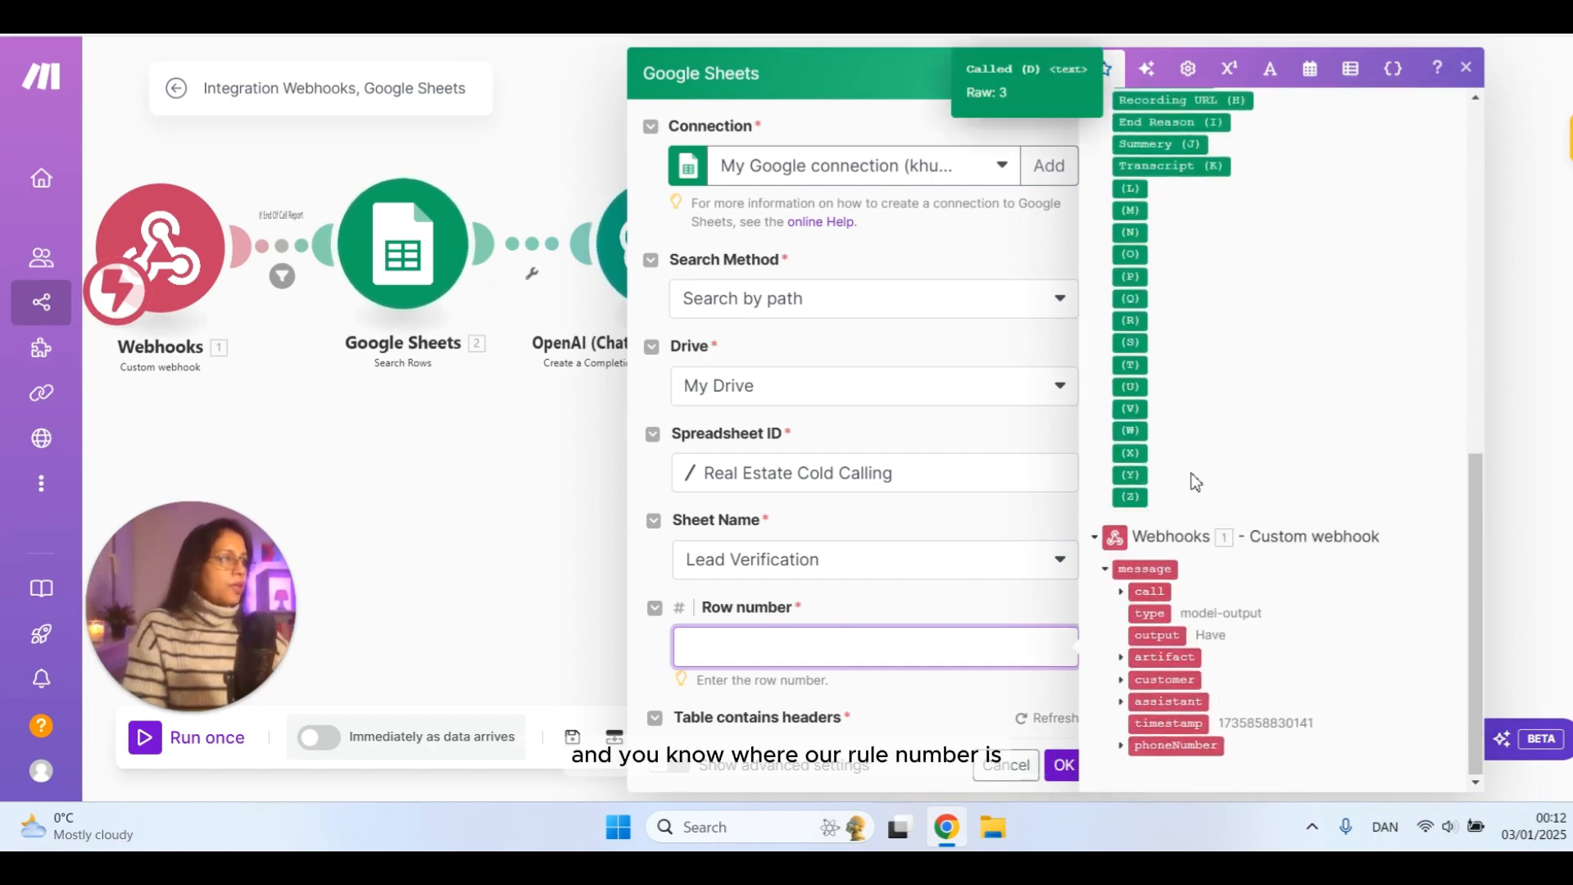
scroll(1194, 482, "up", 4)
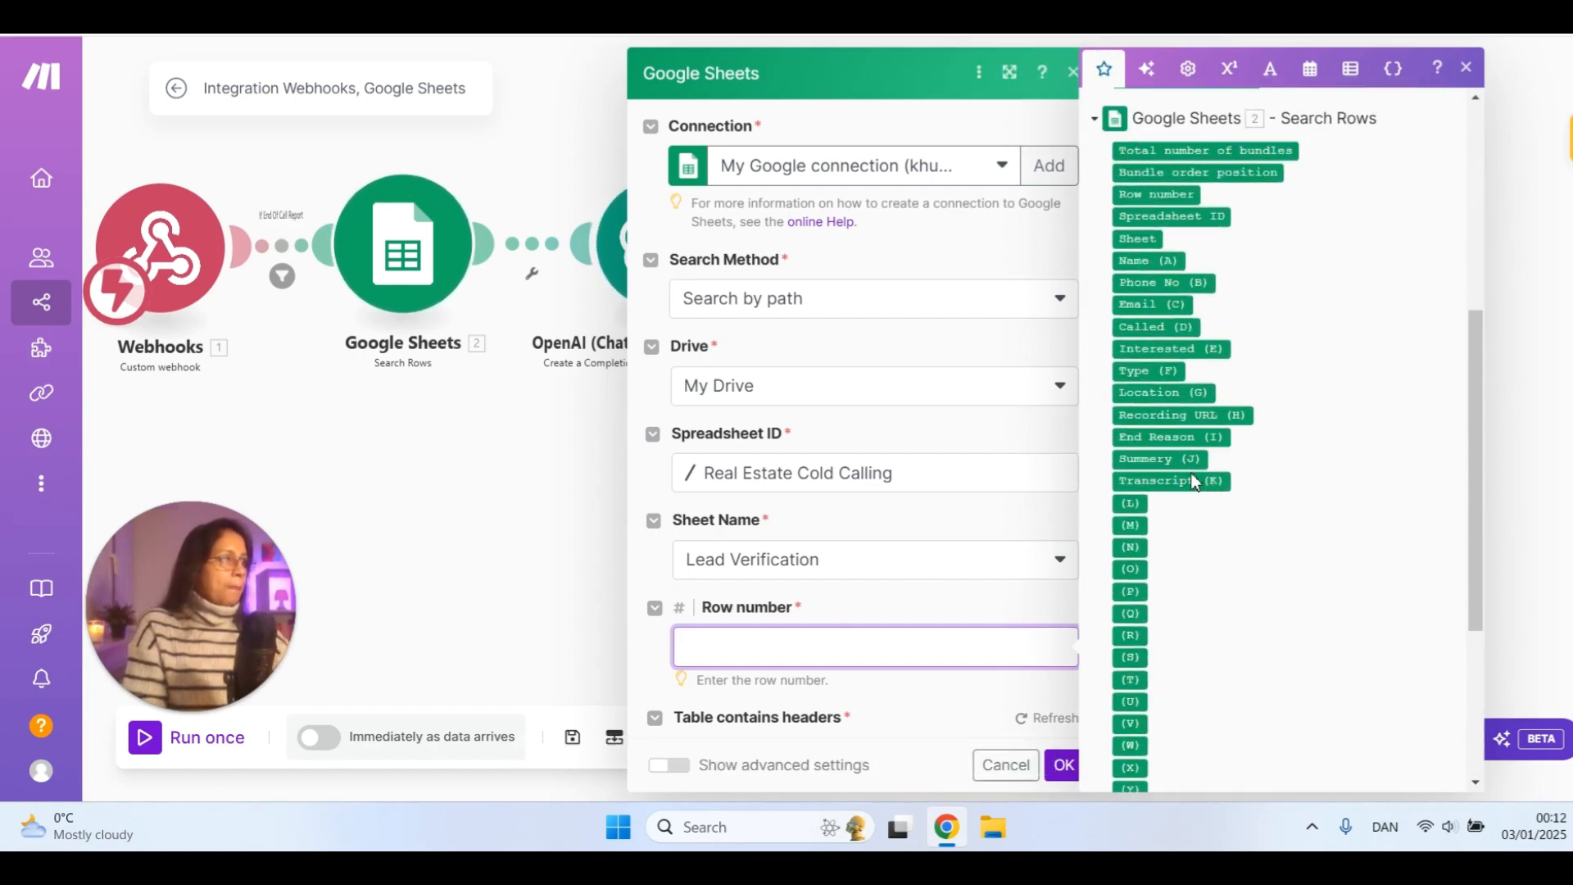
scroll(1194, 481, "up", 2)
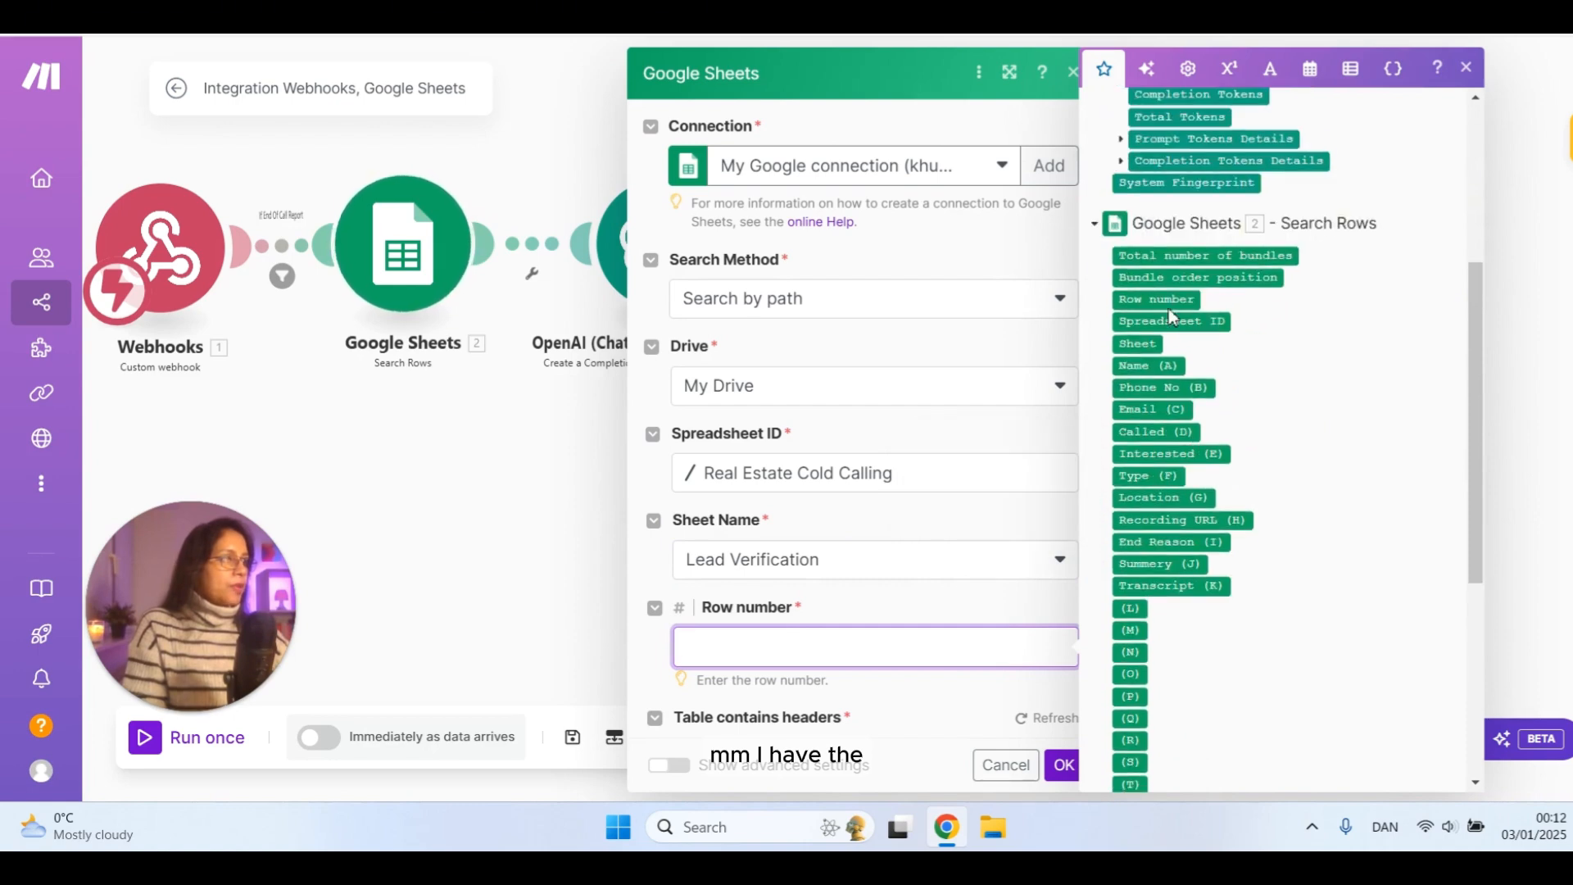
left_click_drag(1169, 304, 820, 647)
left_click(872, 593)
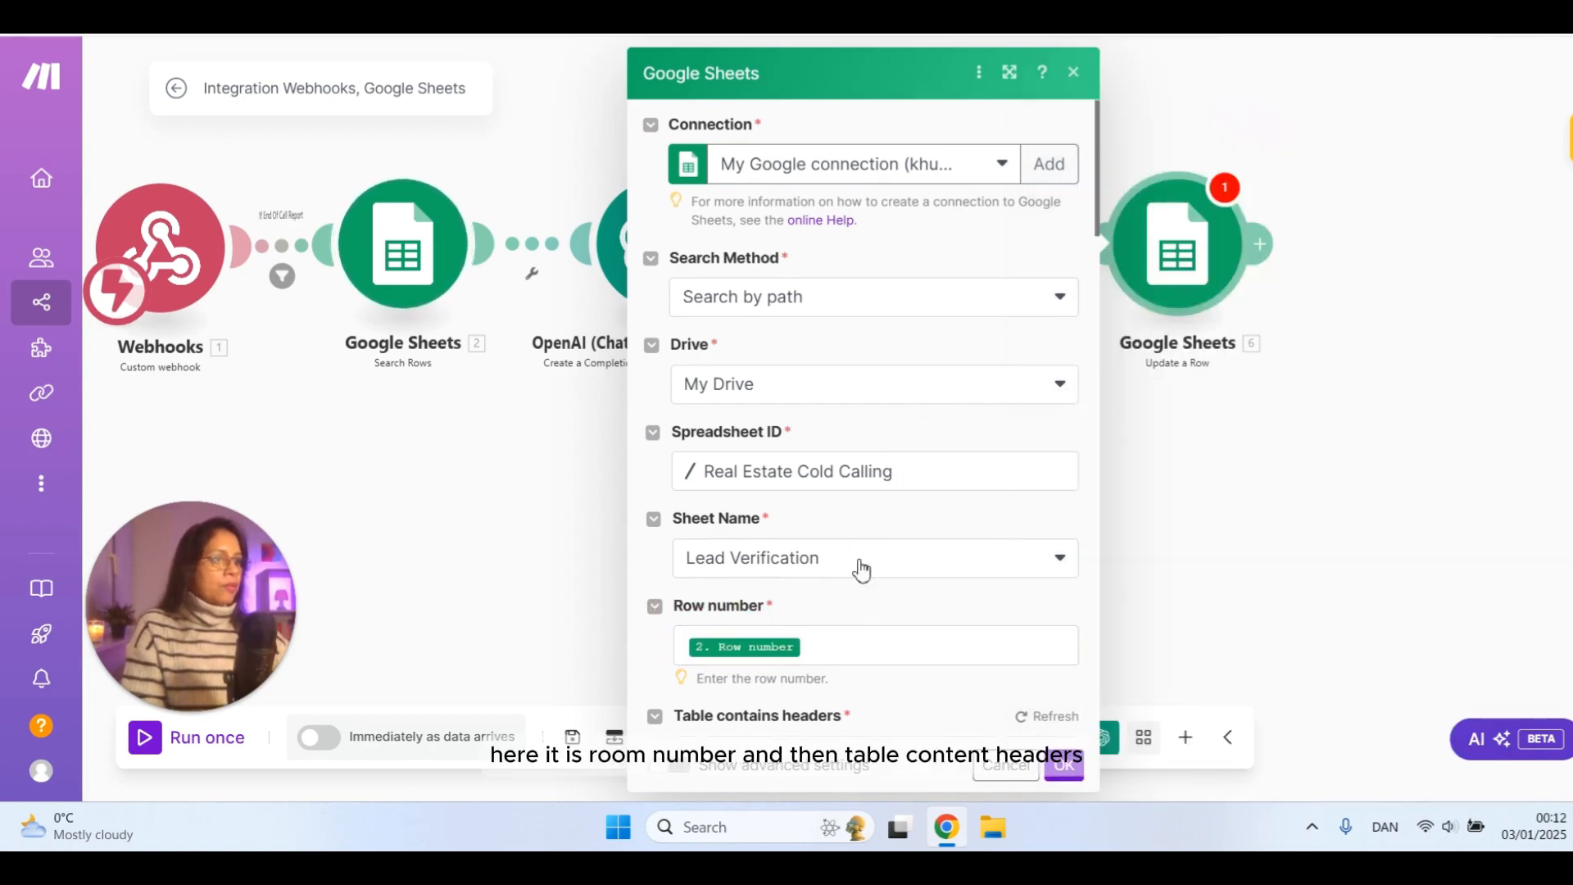
- Leave Name, Phone No, Email and Called empty, and map Interested (E), Type (F) and Location (G) to the Parse JSON outputs
scroll(820, 540, "down", 4)
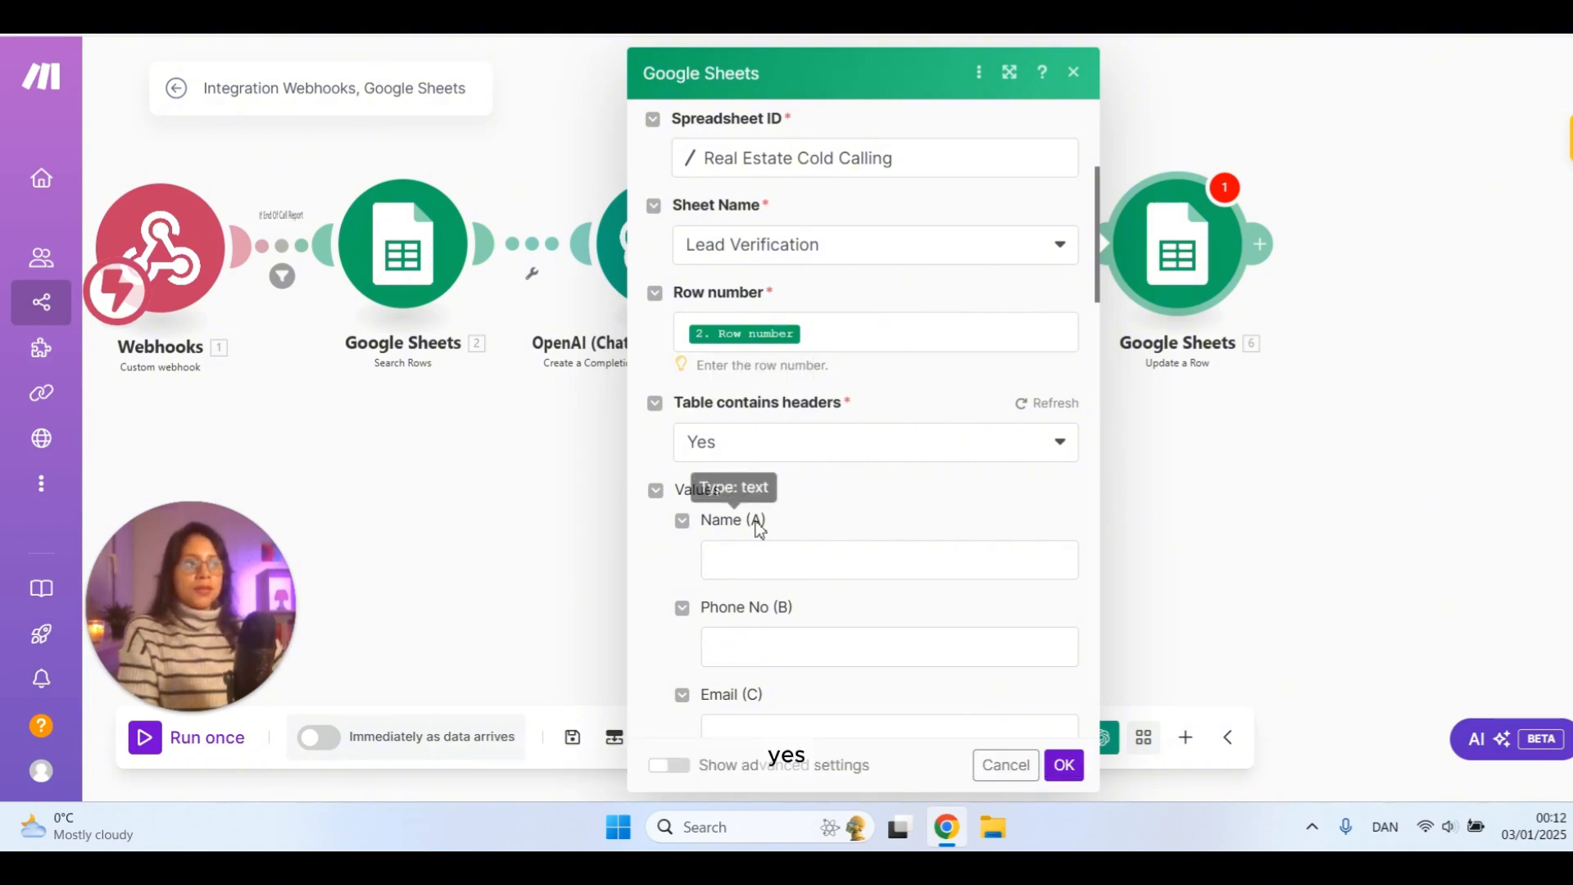
scroll(813, 489, "down", 1)
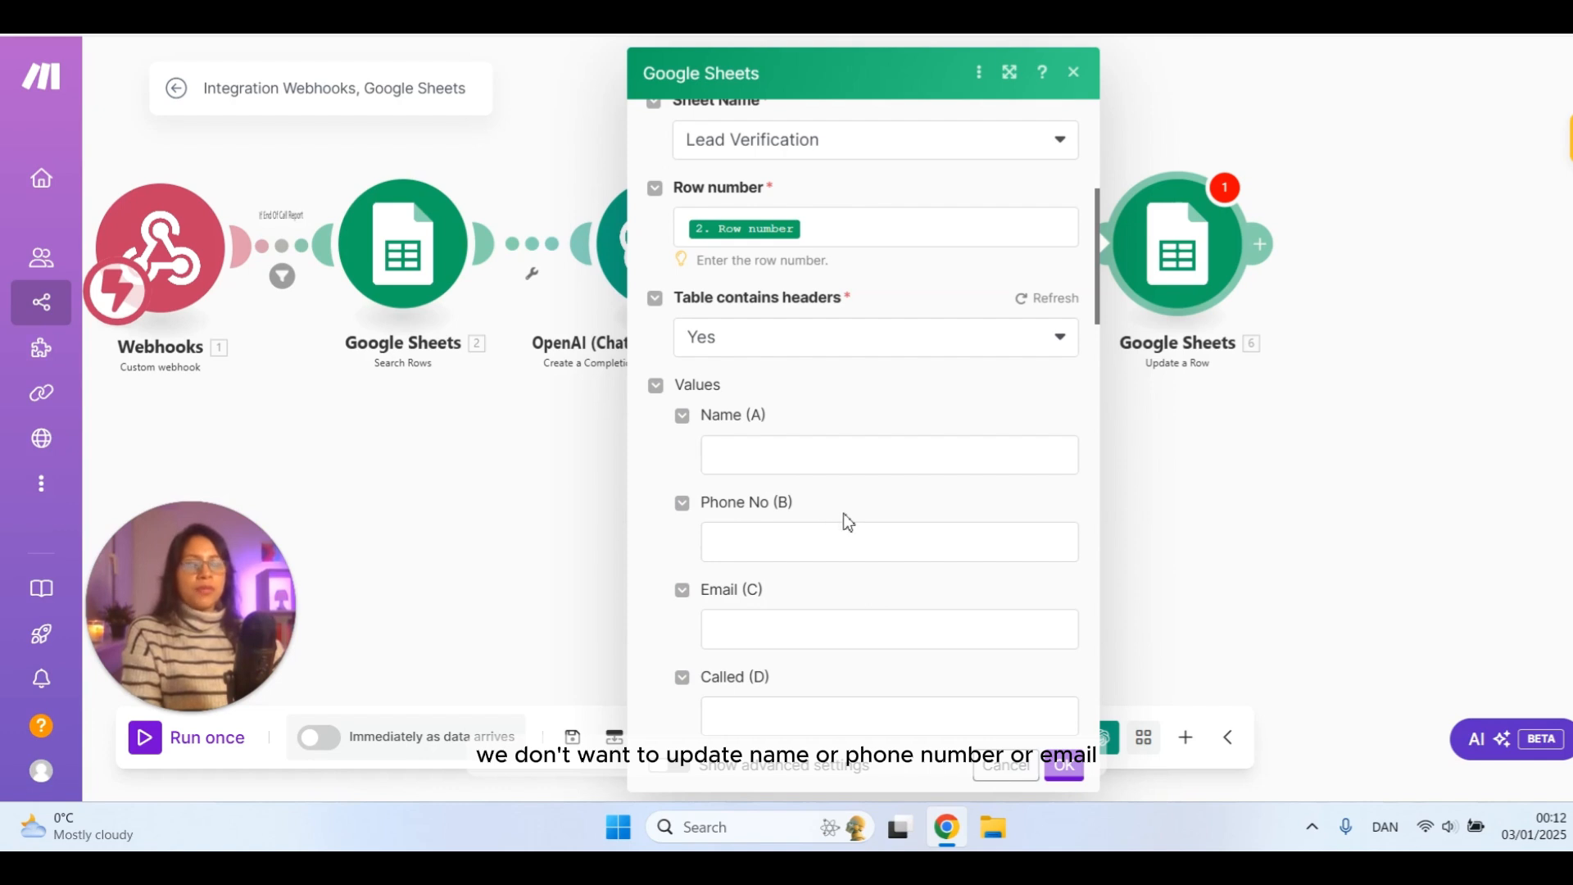
scroll(848, 522, "down", 1)
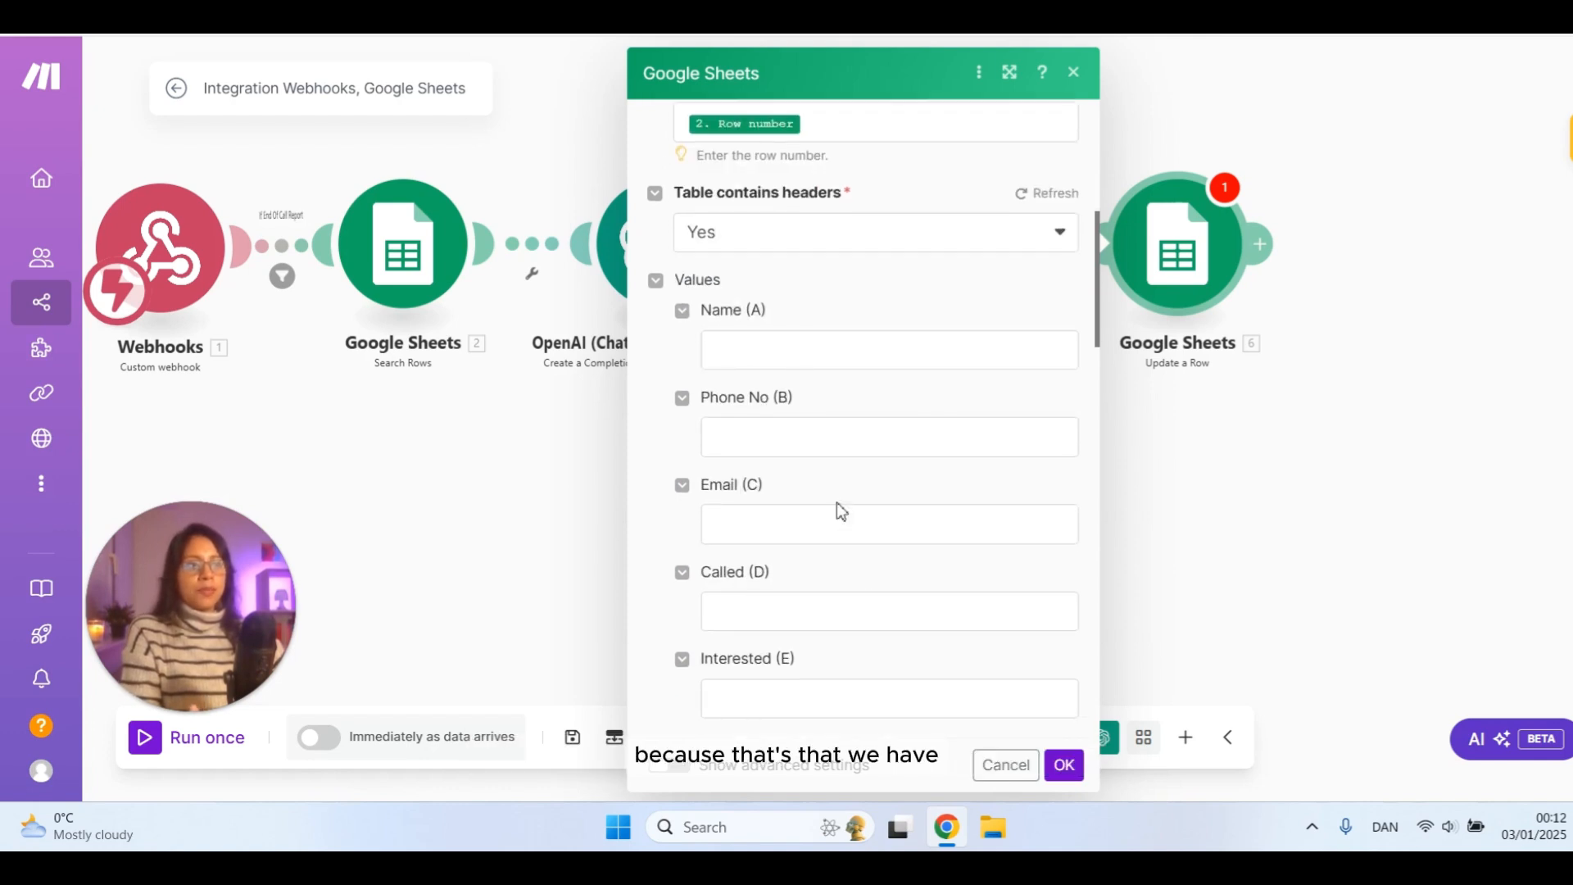
scroll(852, 498, "down", 2)
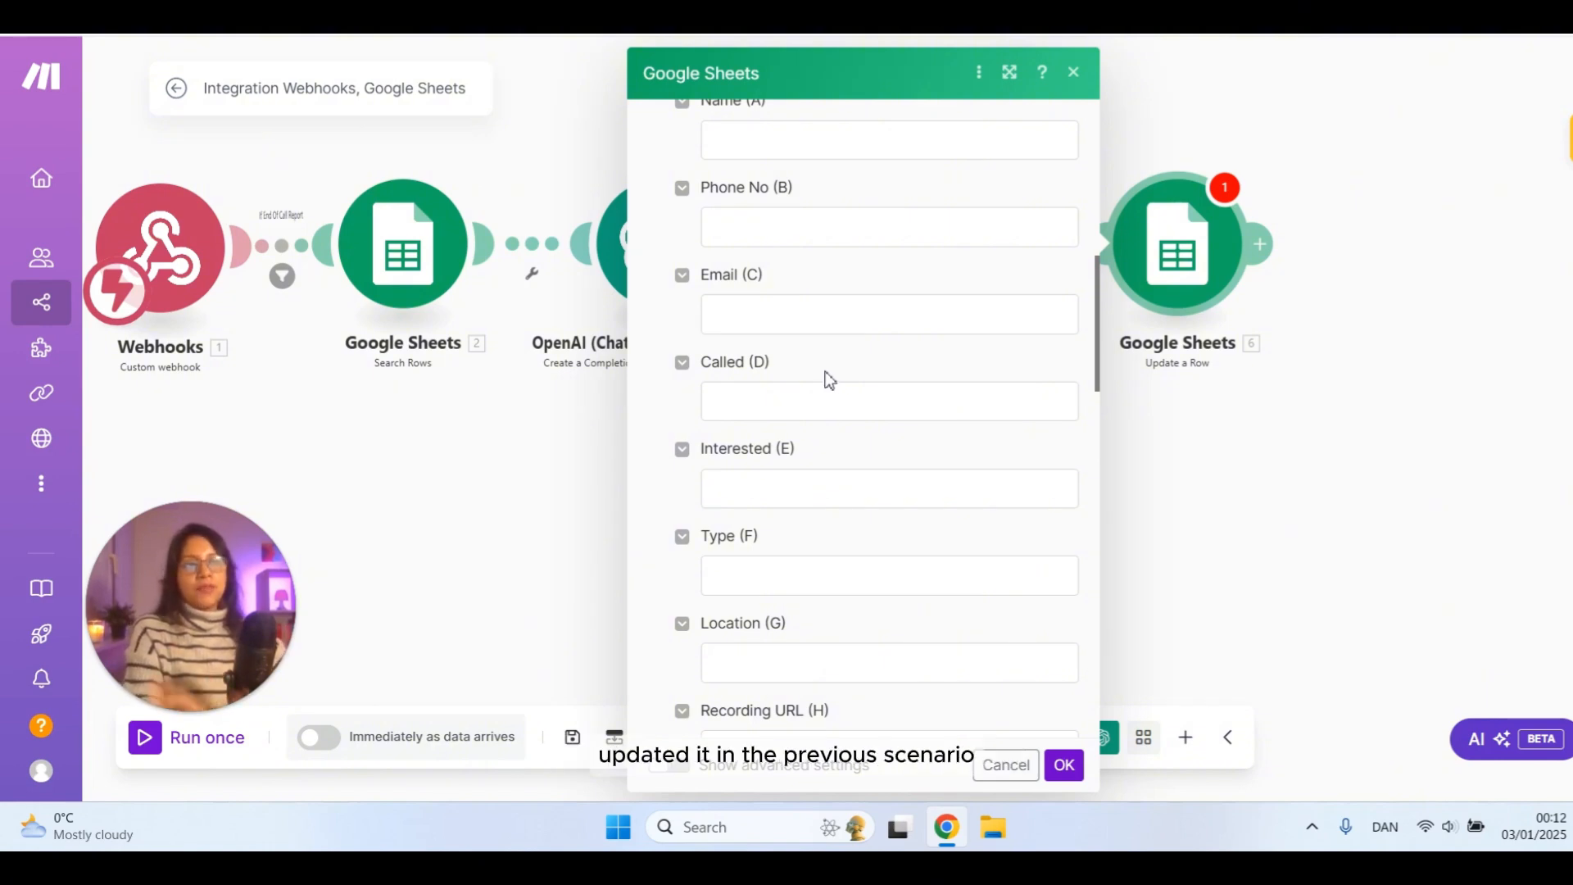
left_click(749, 488)
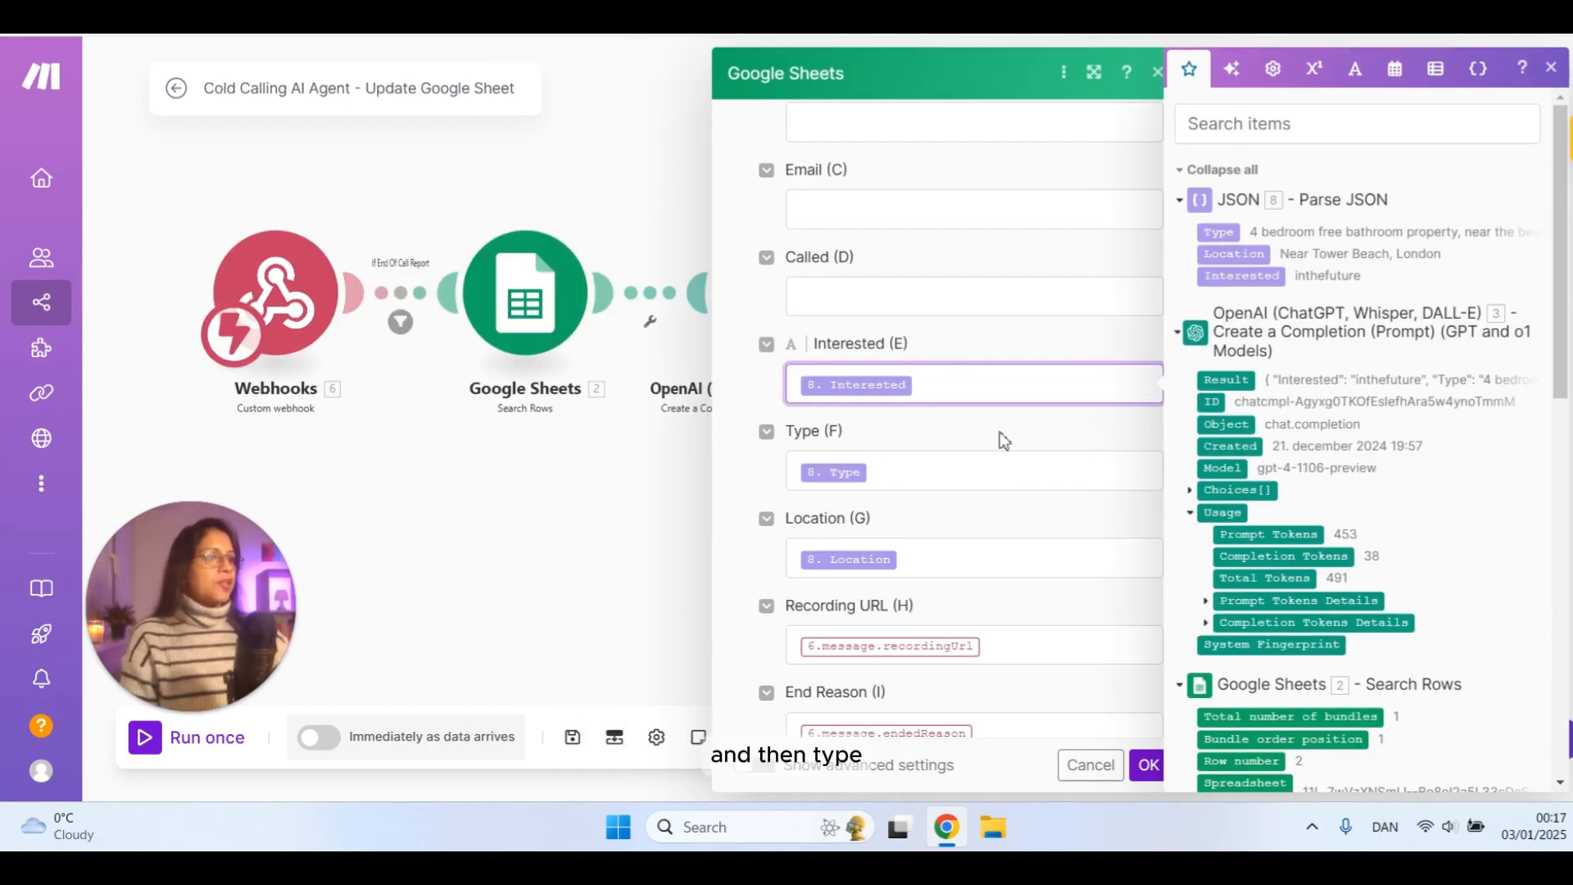
- Check the Recording URL, End Reason, Summery and Transcript mappings to the webhook message, accept the Update a Row settings and save the scenario
scroll(976, 472, "down", 1)
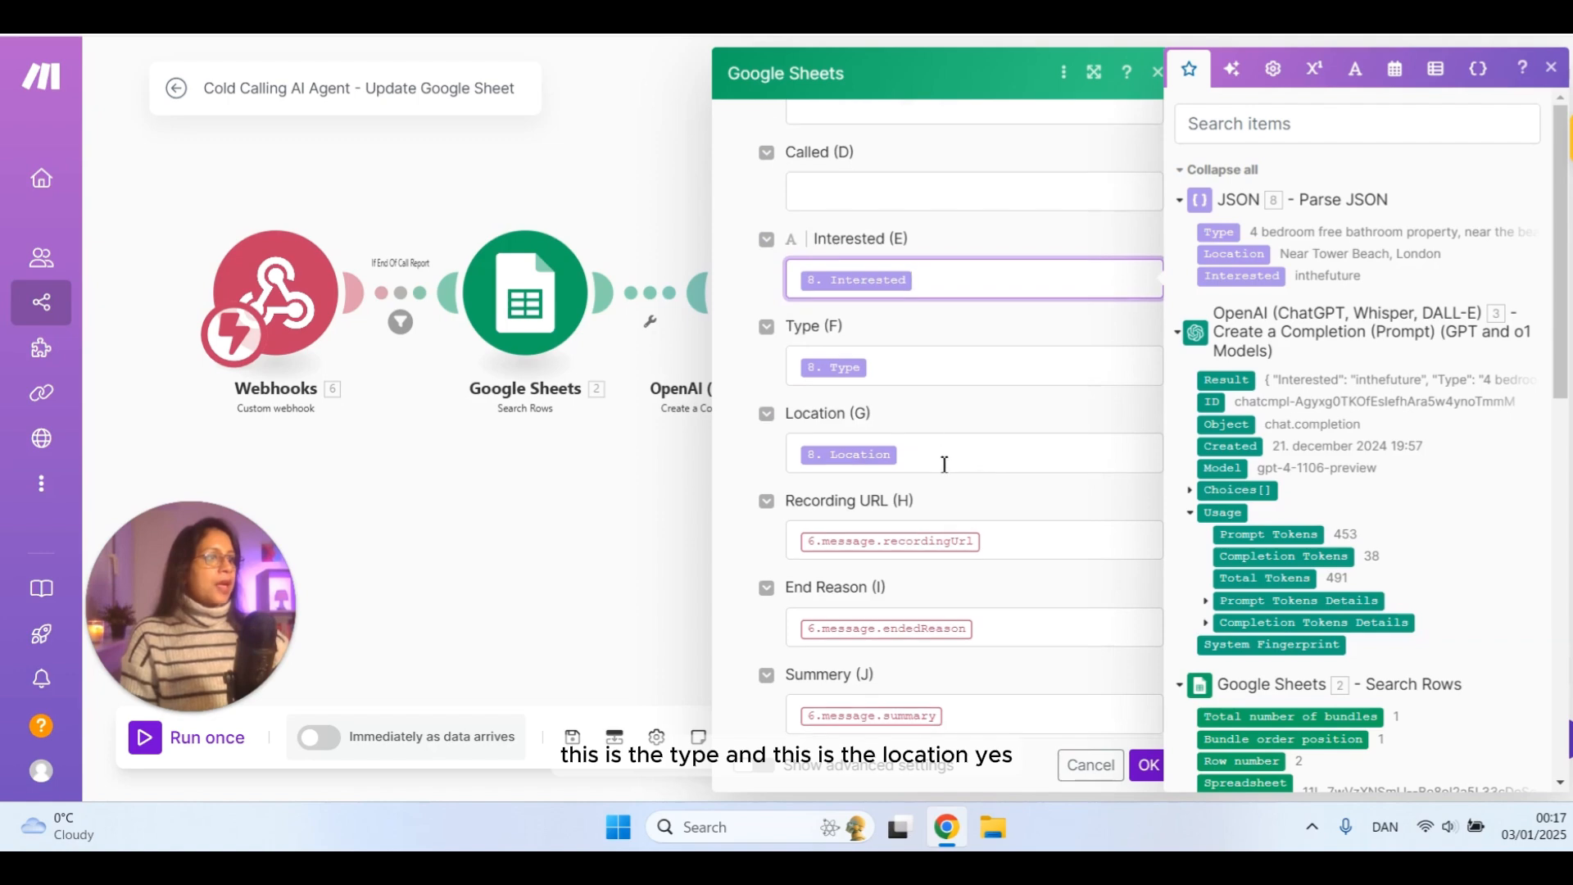
scroll(1034, 437, "down", 1)
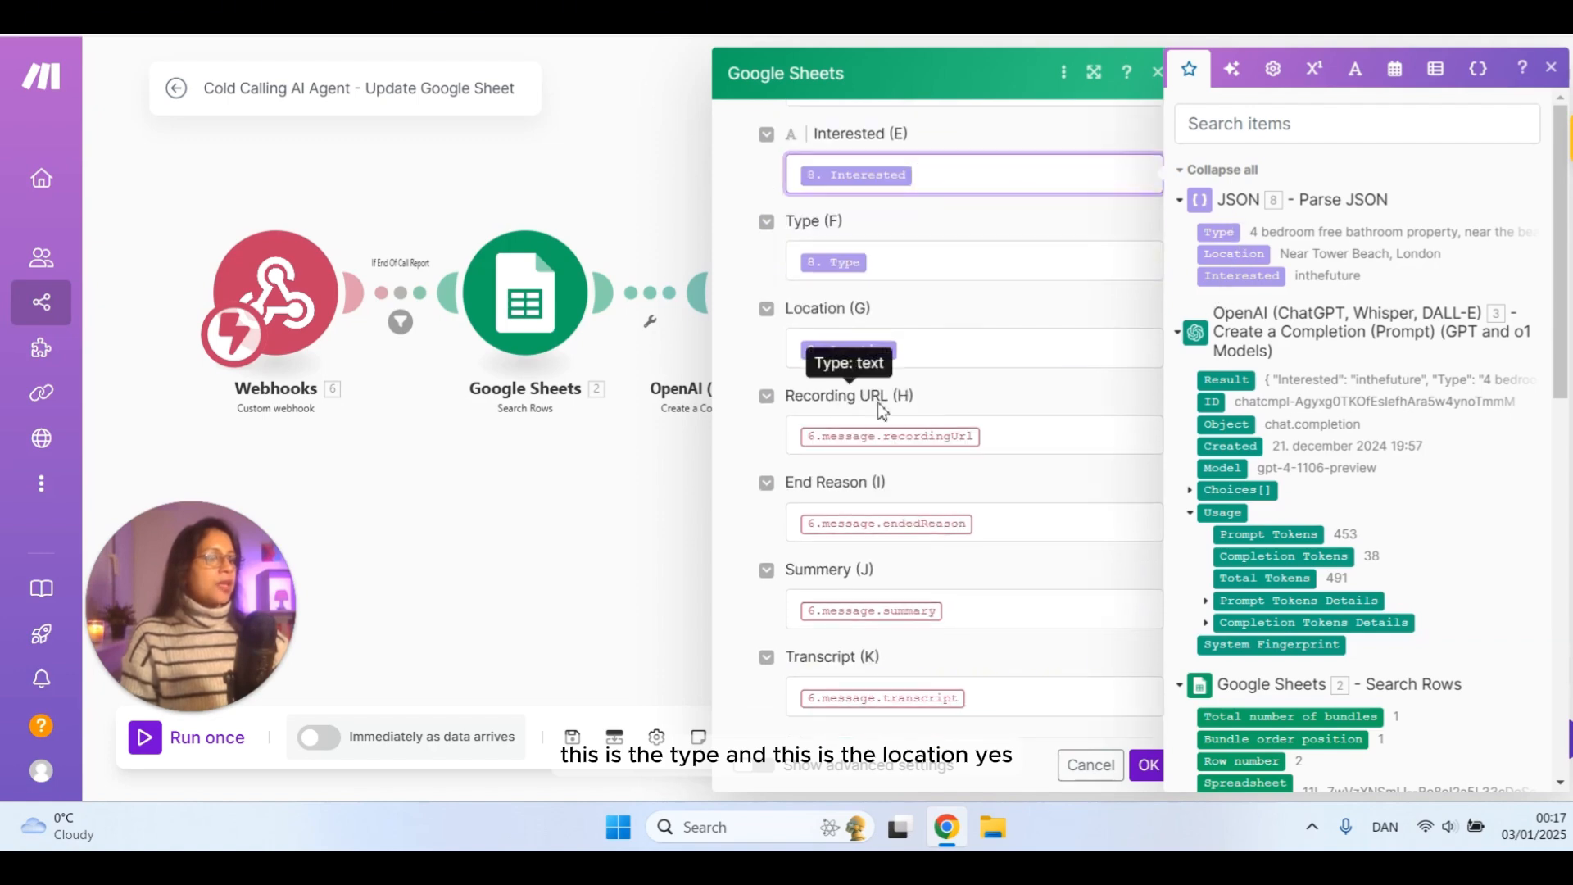
left_click(1042, 437)
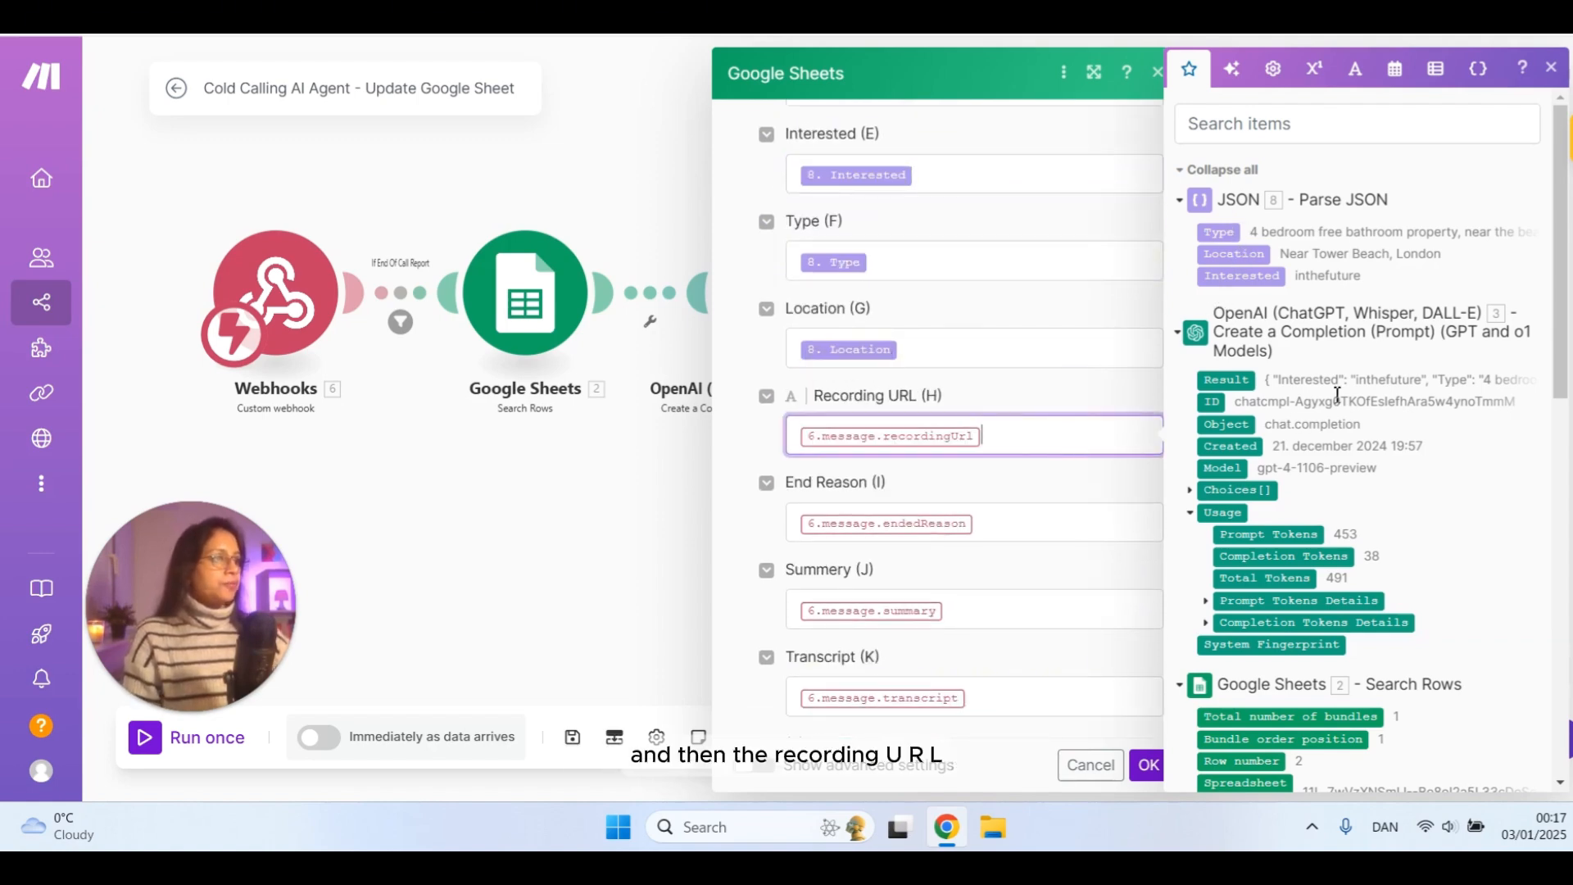
scroll(1337, 394, "down", 10)
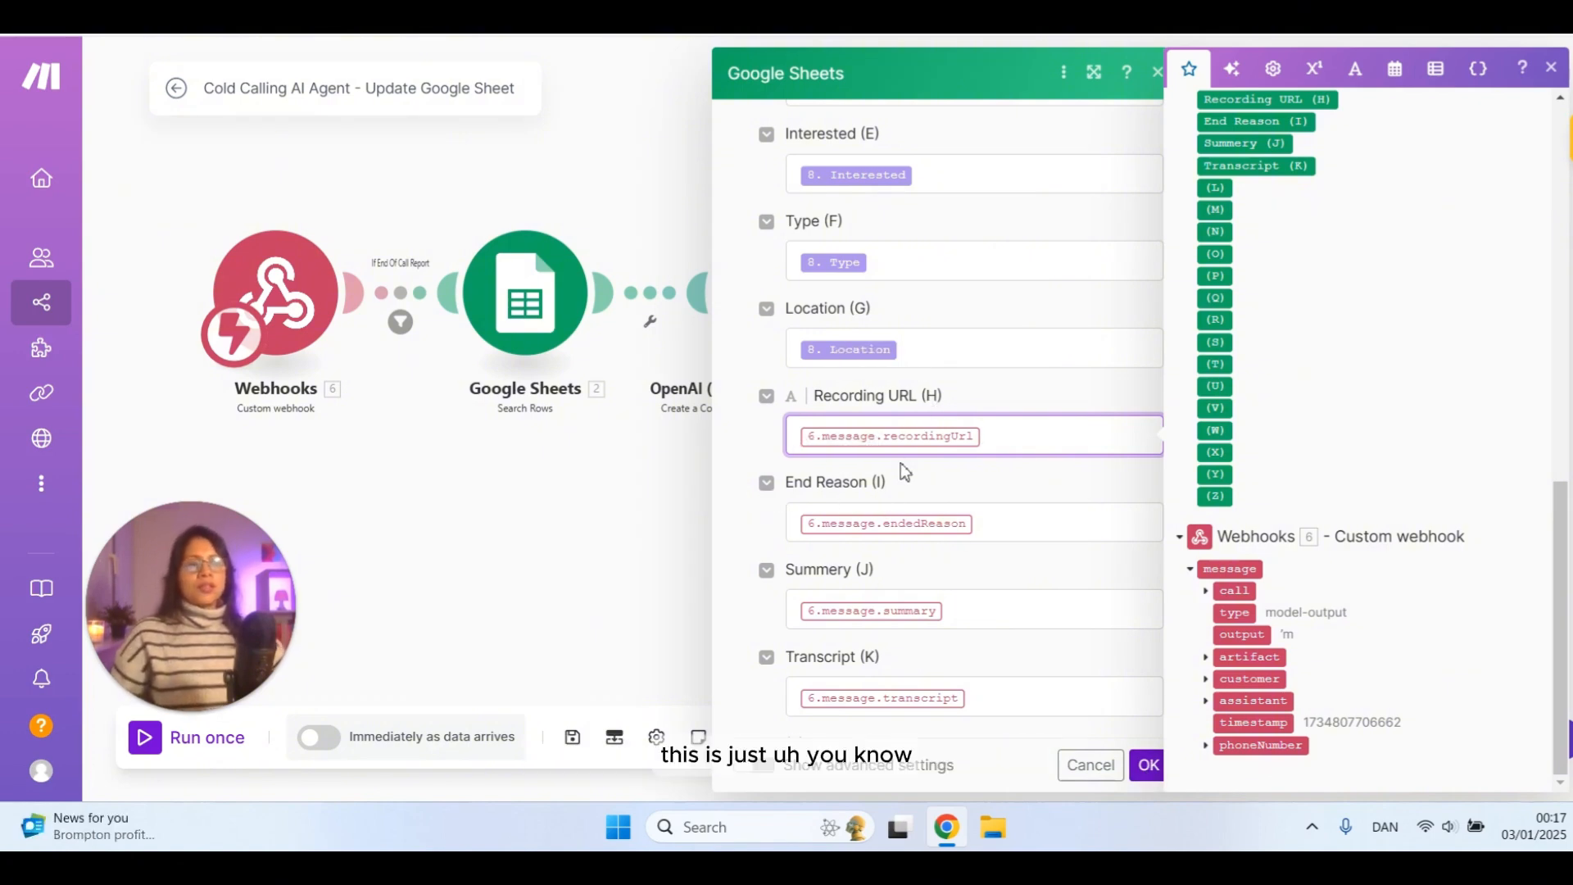
left_click(998, 320)
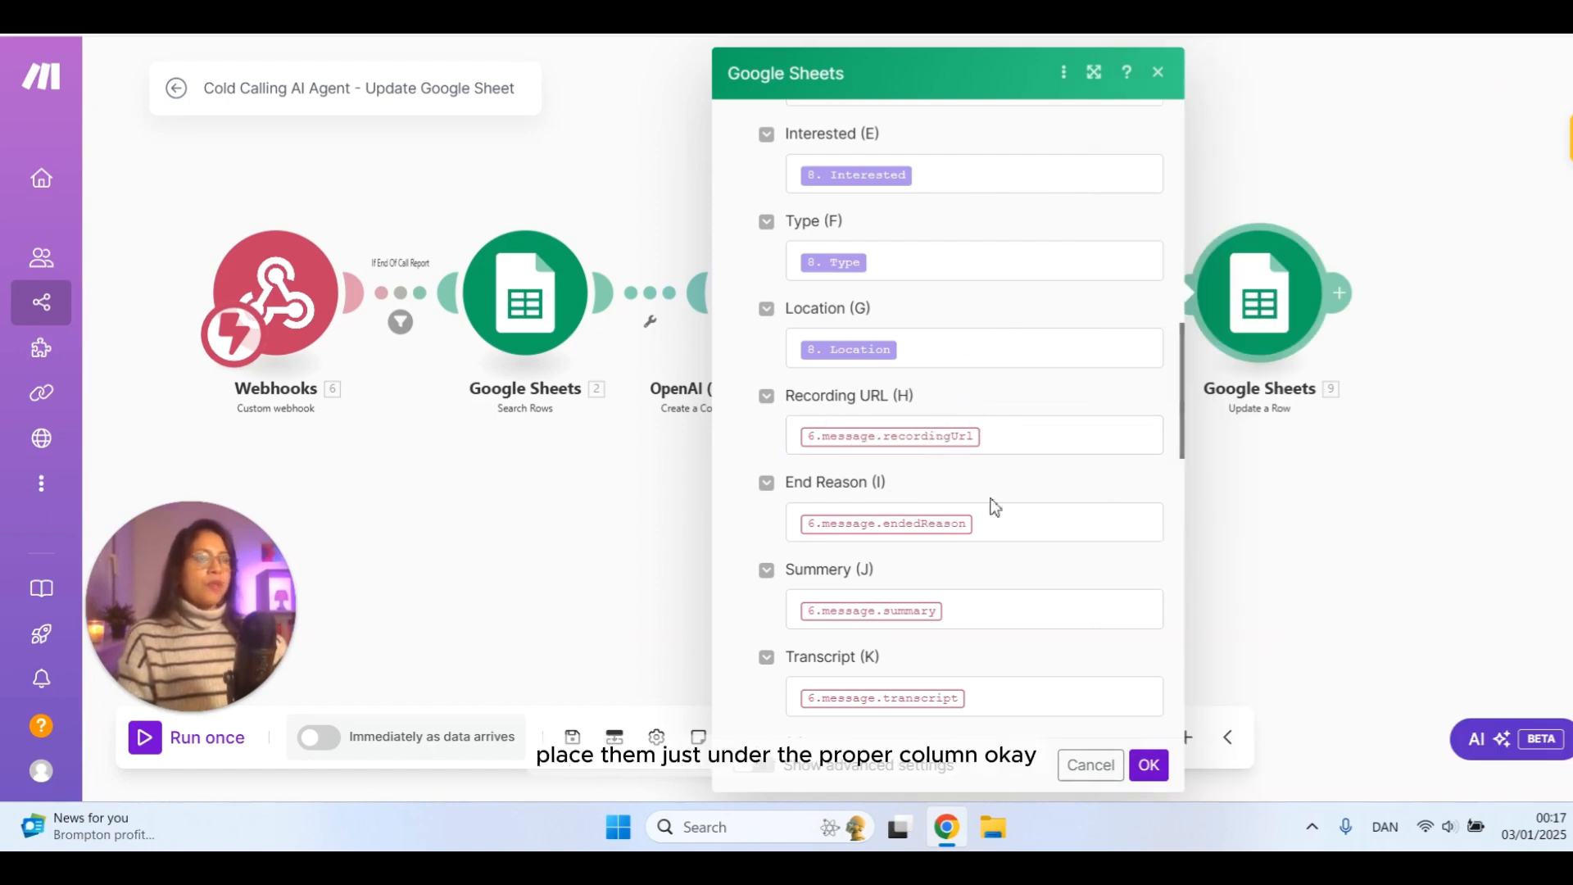
left_click(1149, 764)
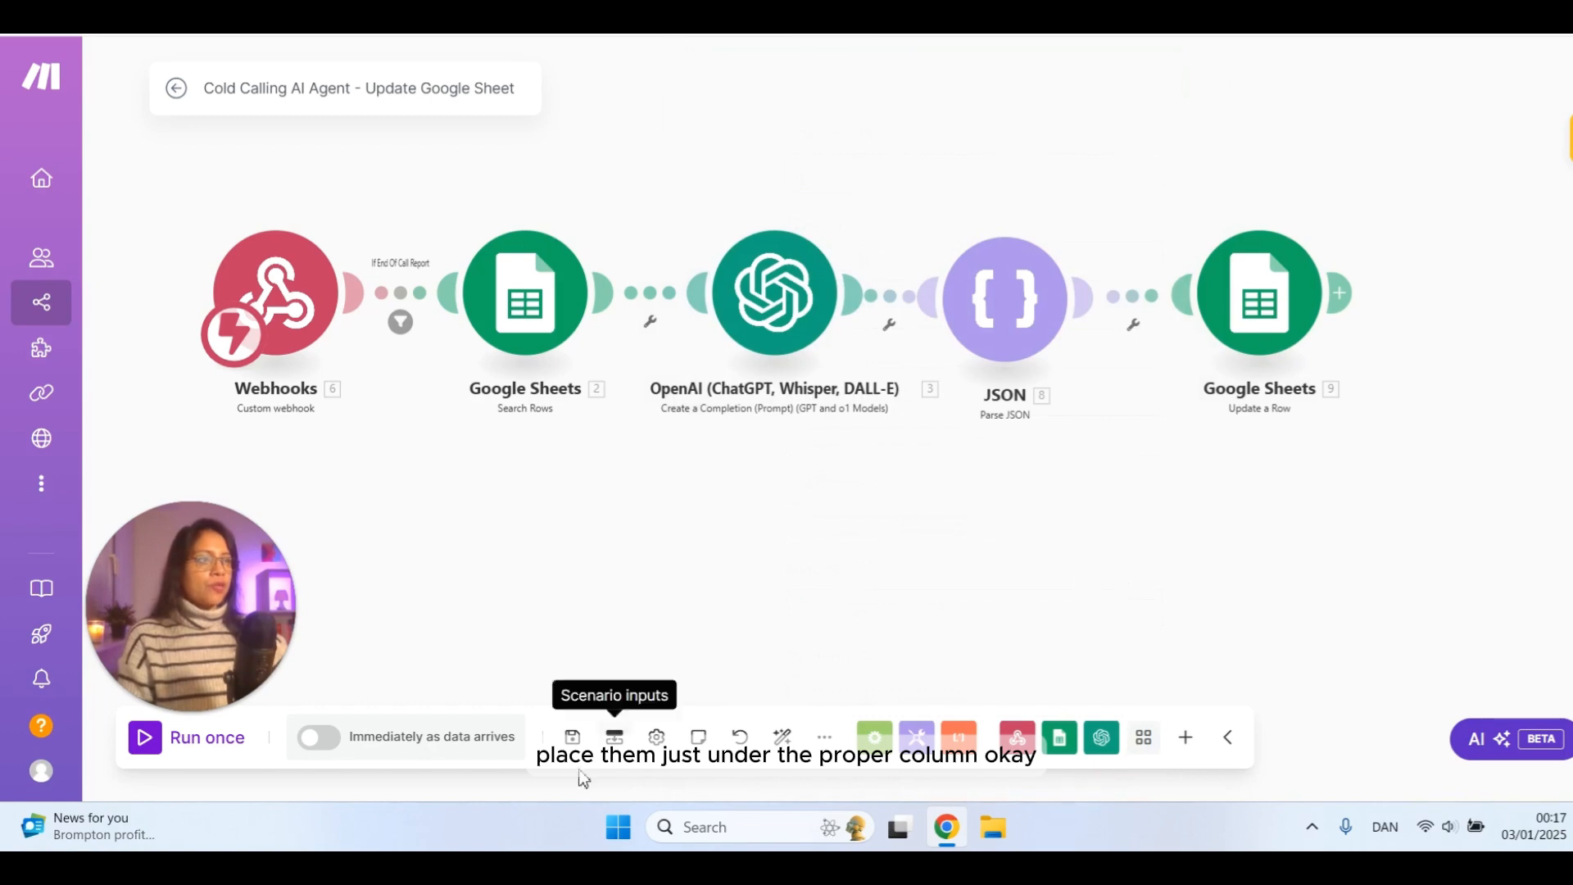
left_click(572, 736)
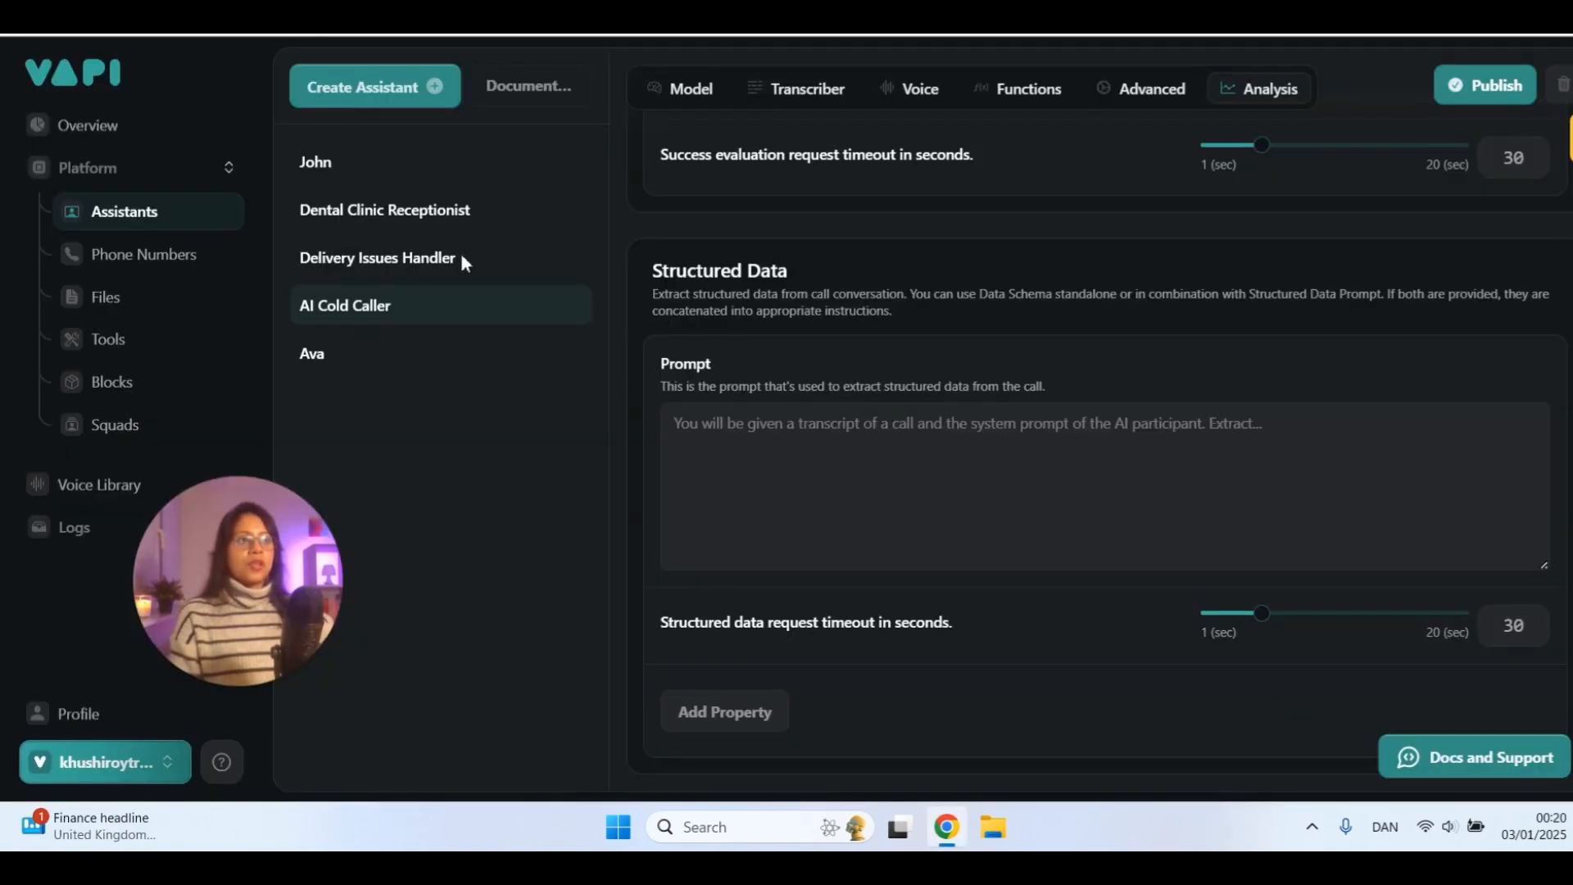
- Review the AI Cold Caller's summary prompt in its analysis settings and publish the assistant
scroll(1062, 382, "up", 5)
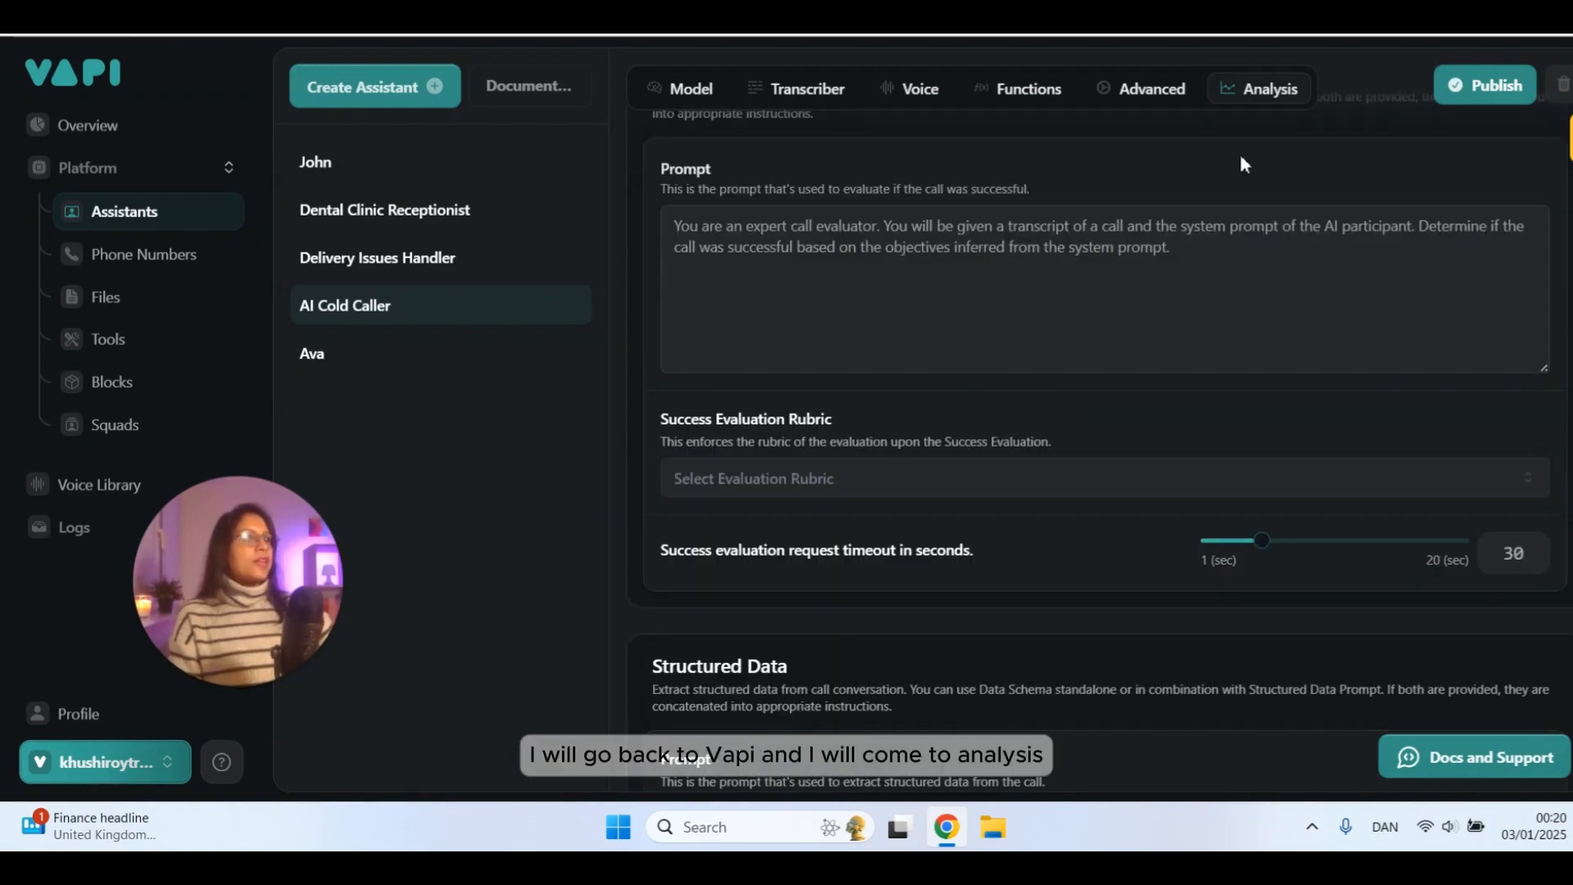
scroll(1241, 158, "up", 3)
scroll(1177, 552, "down", 4)
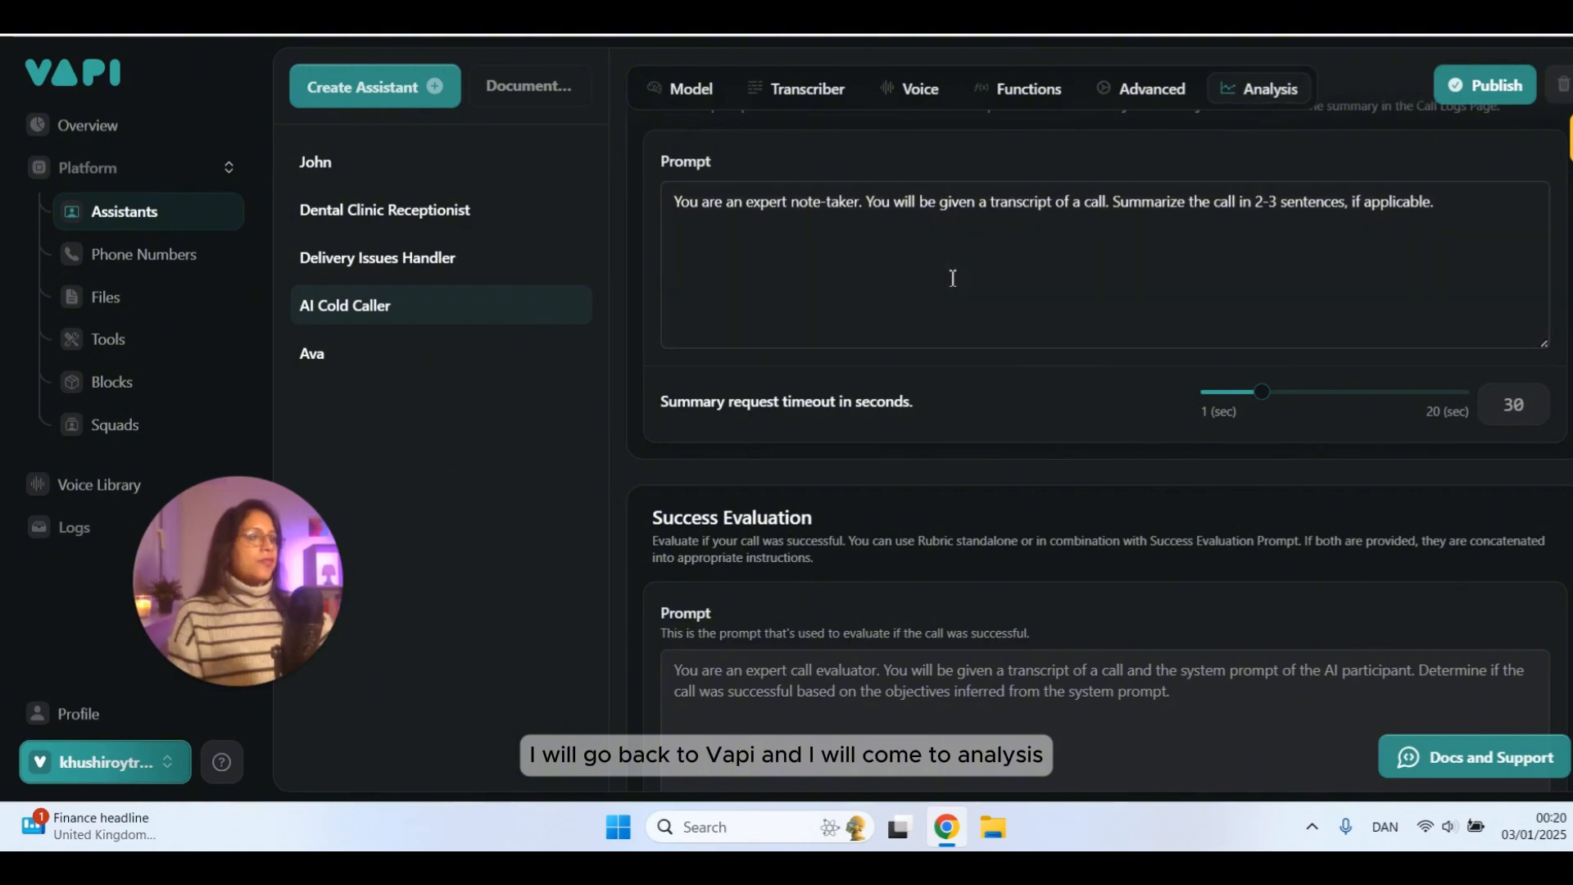
scroll(846, 295, "up", 4)
scroll(844, 359, "down", 4)
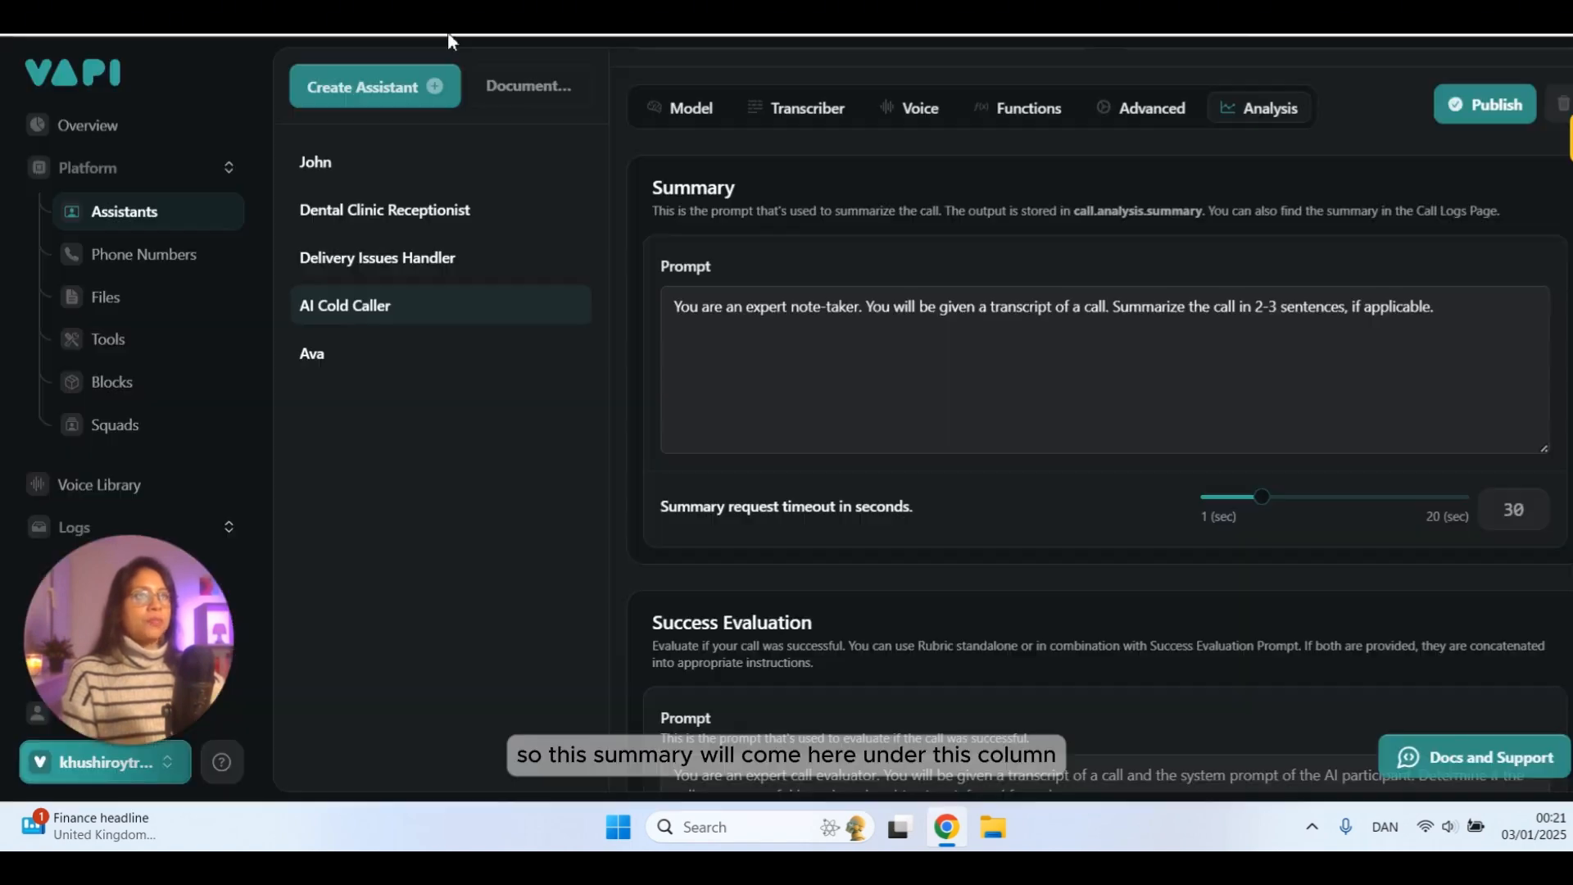
scroll(883, 353, "down", 3)
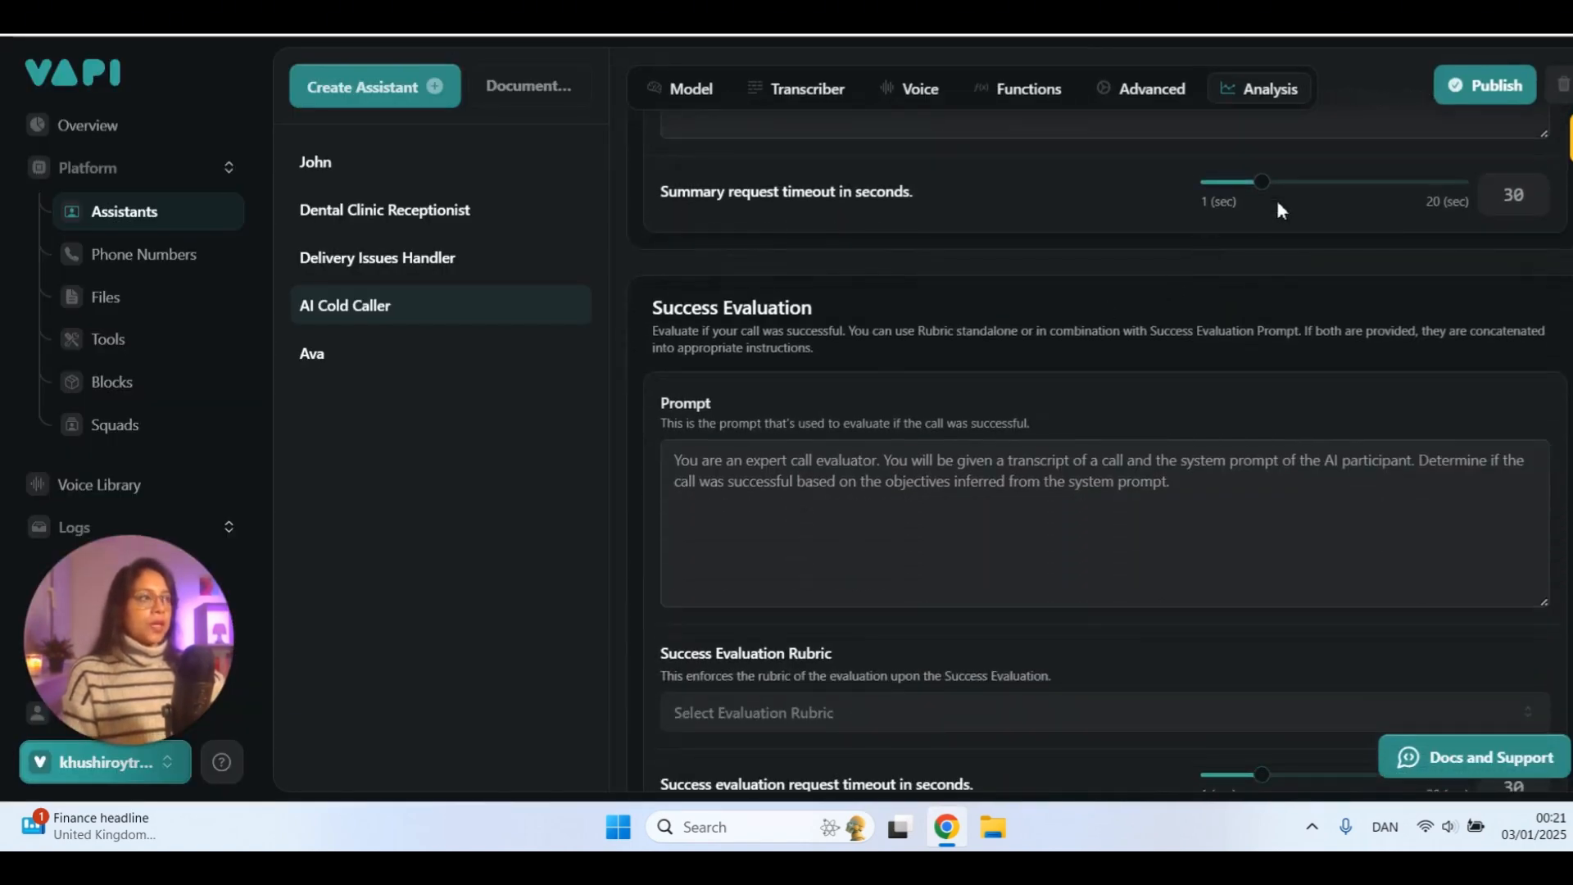
left_click(1485, 85)
scroll(808, 324, "down", 5)
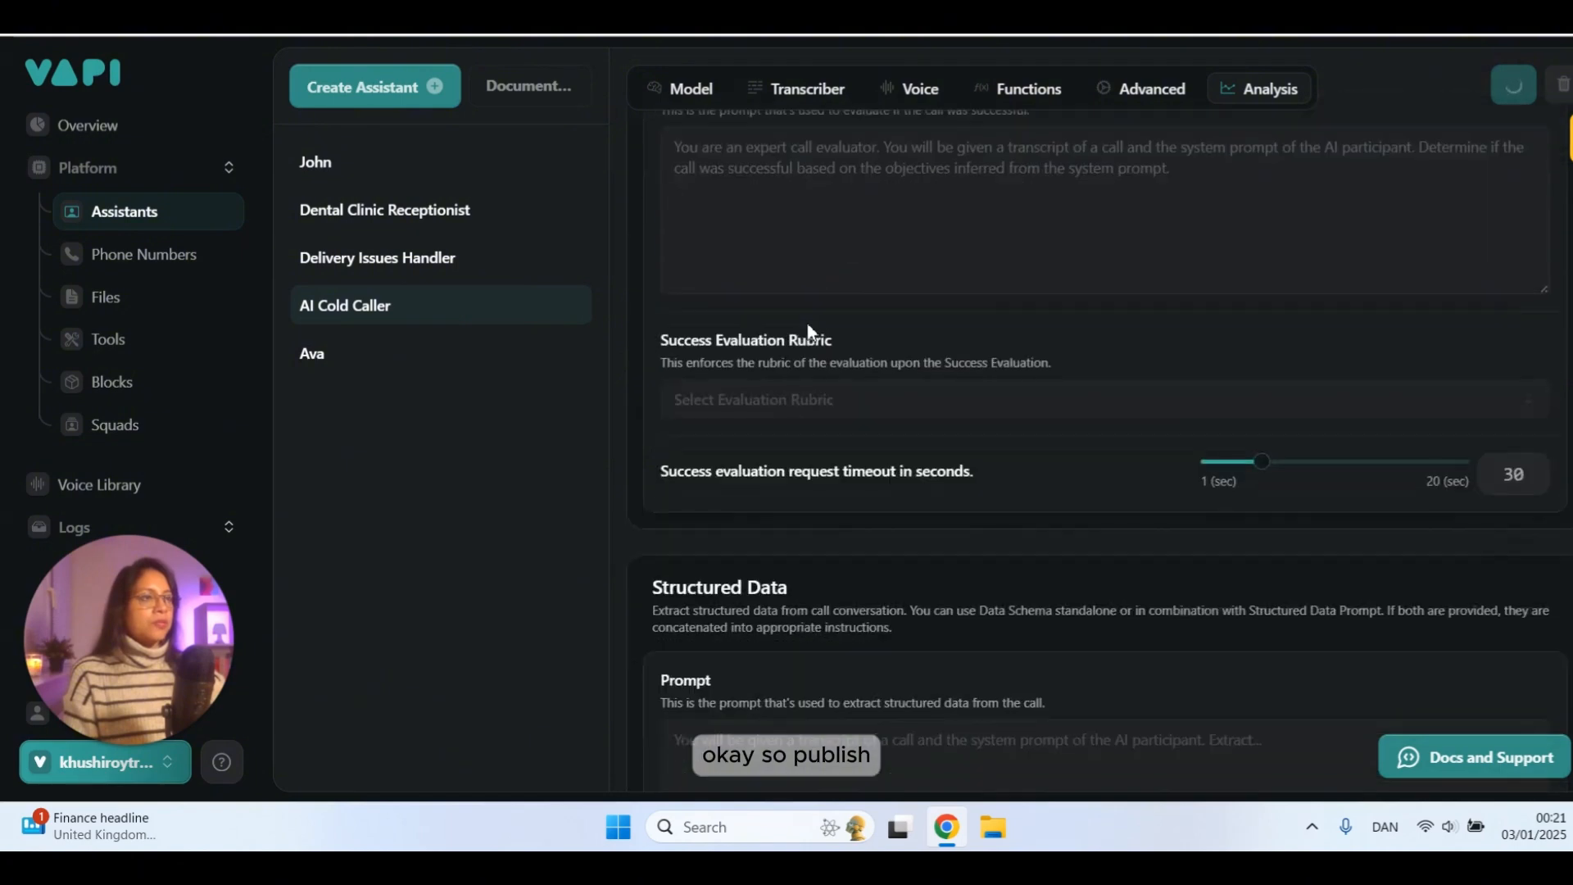
scroll(810, 327, "up", 4)
scroll(810, 327, "up", 1)
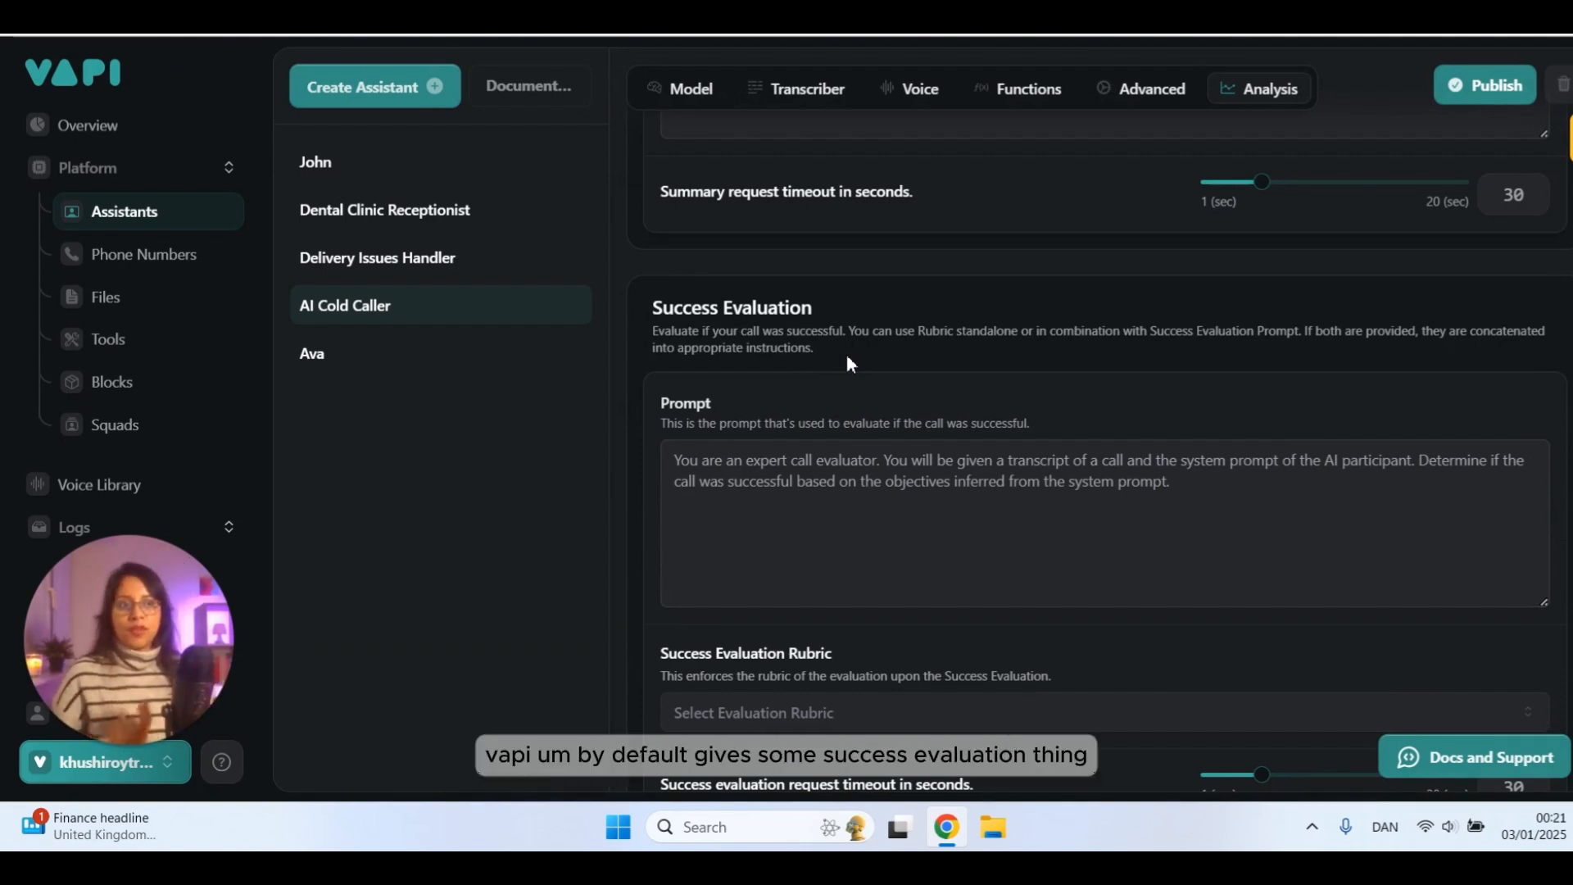
scroll(848, 354, "down", 8)
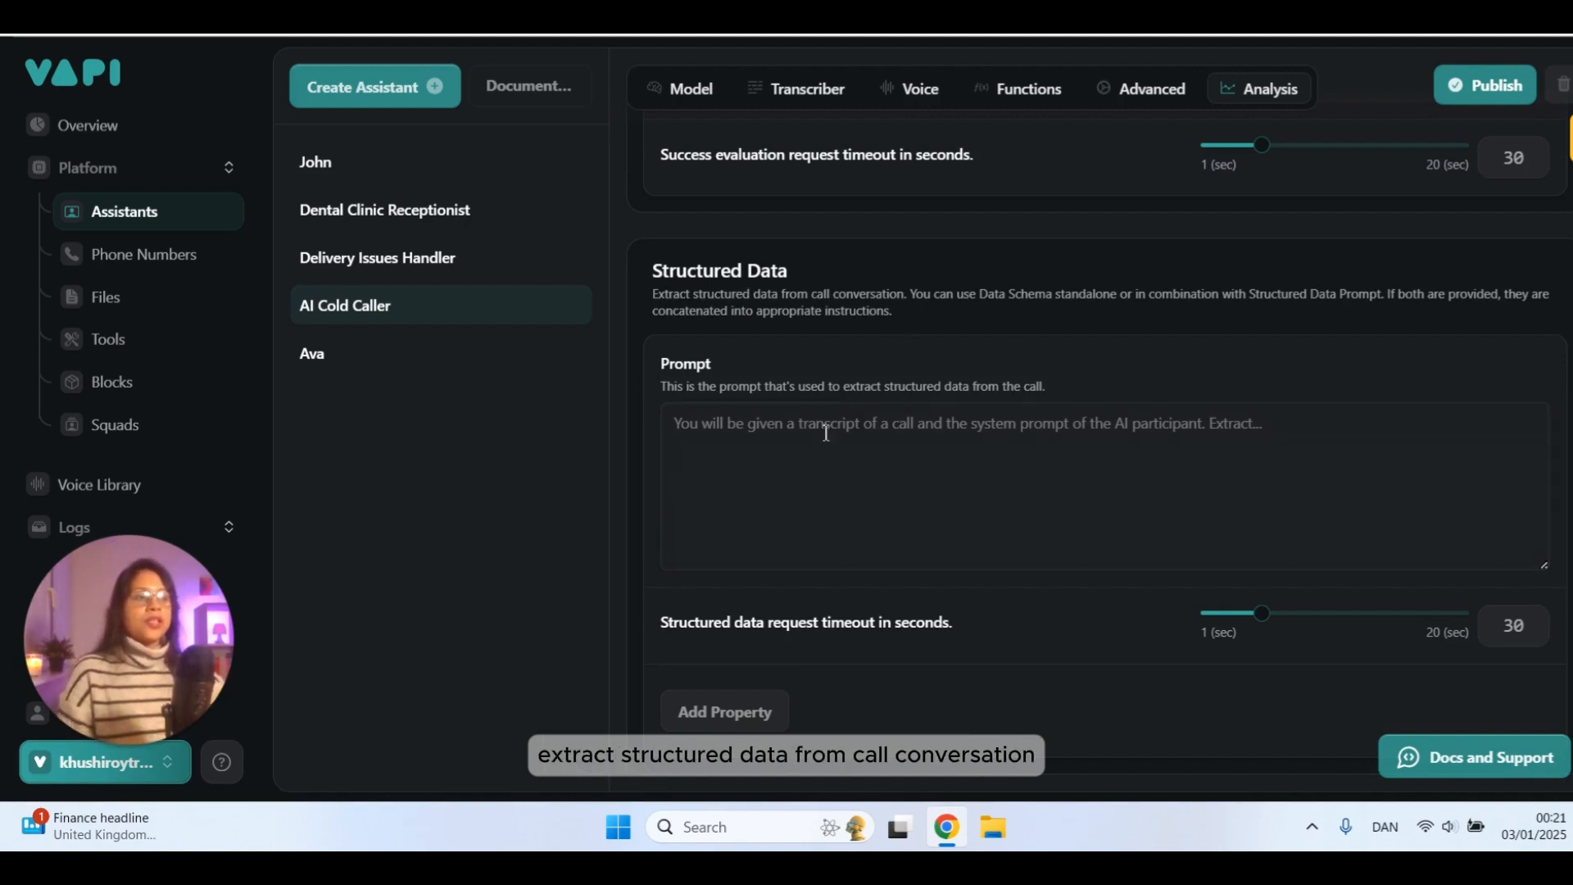
left_click(724, 712)
scroll(787, 631, "down", 2)
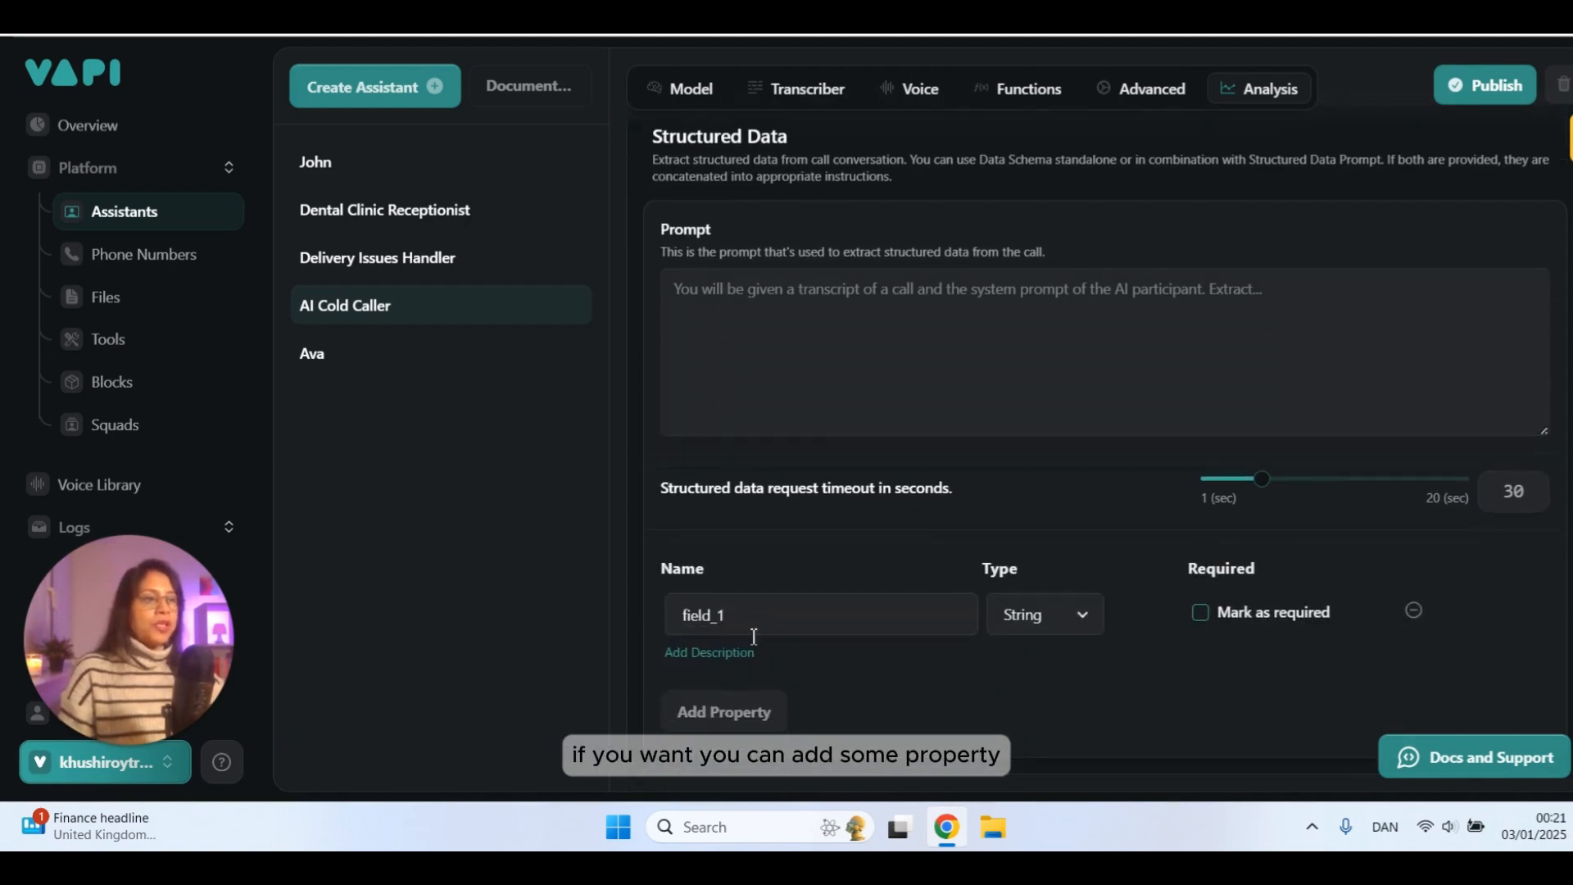
double_click(740, 623)
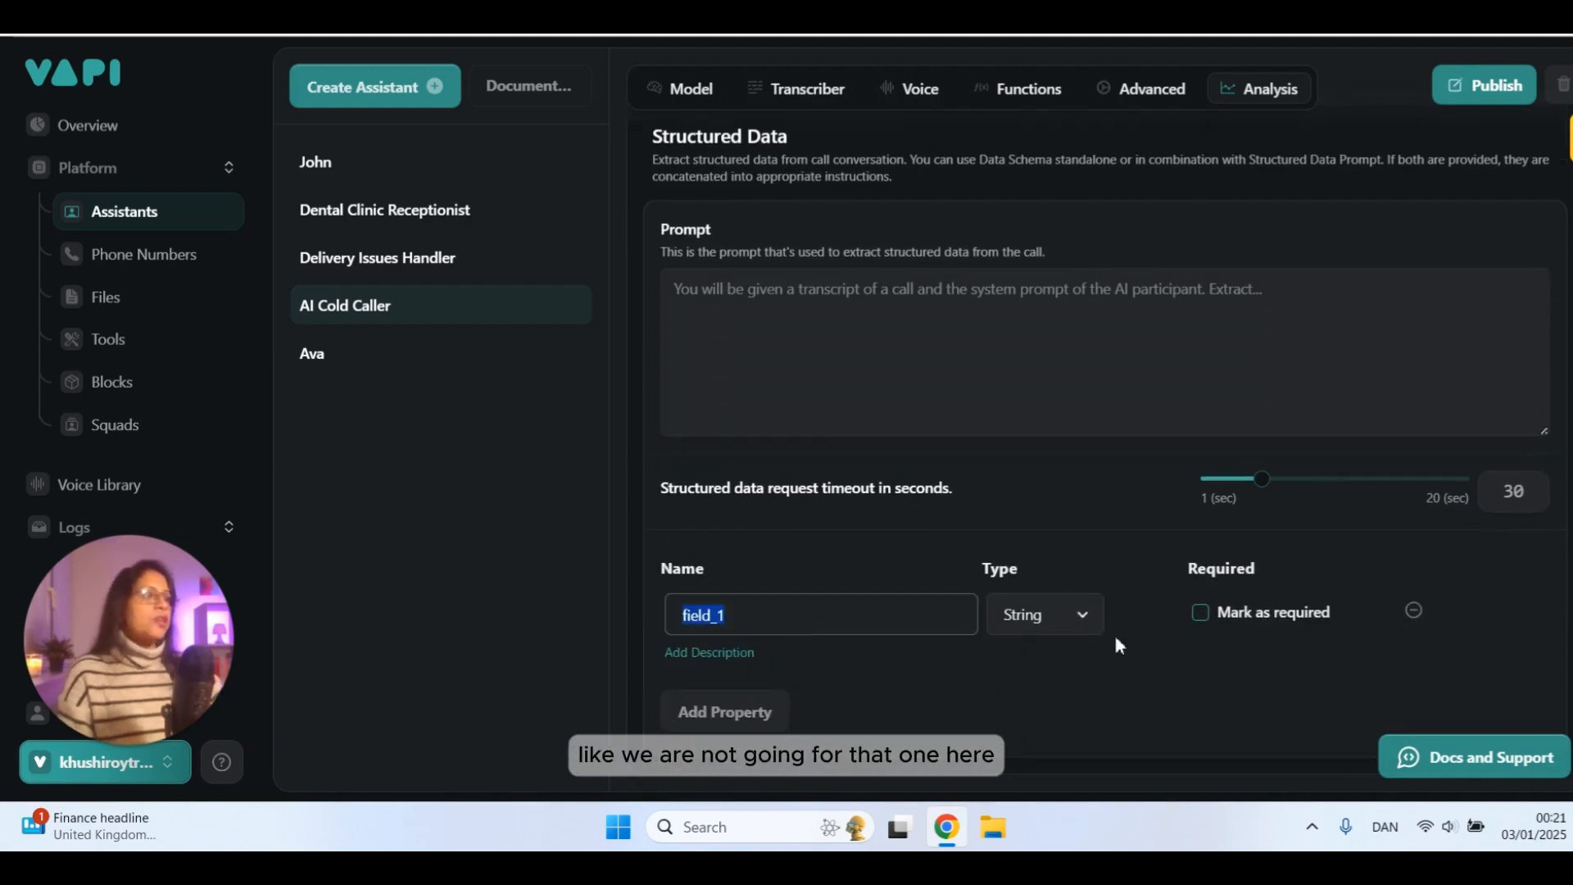
left_click(1415, 616)
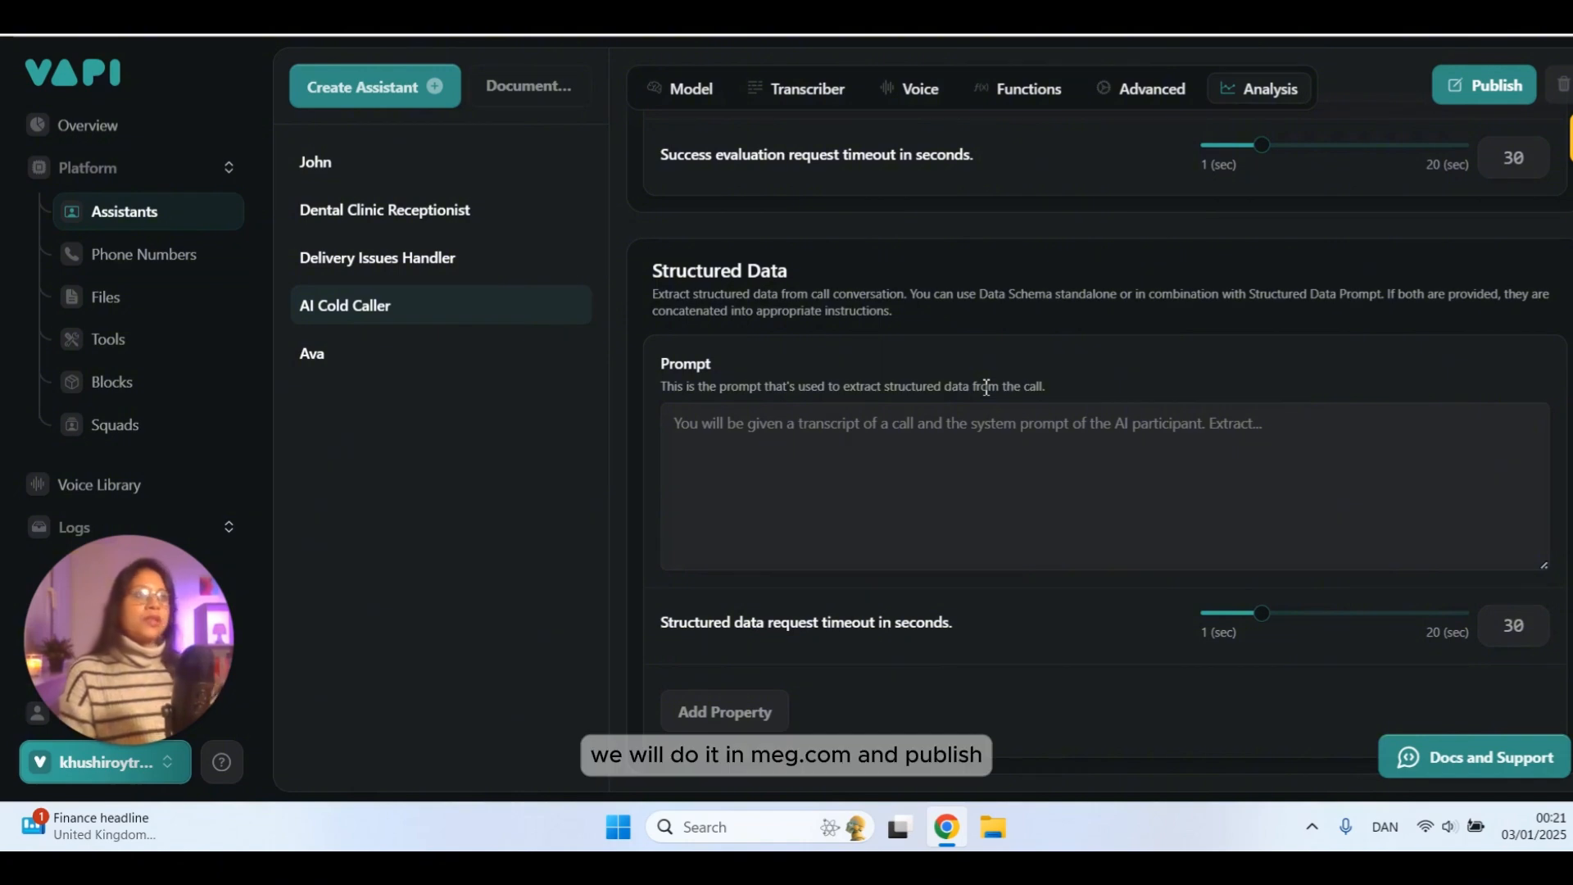
- Publish the AI Cold Caller assistant without any structured data property
left_click(1484, 85)
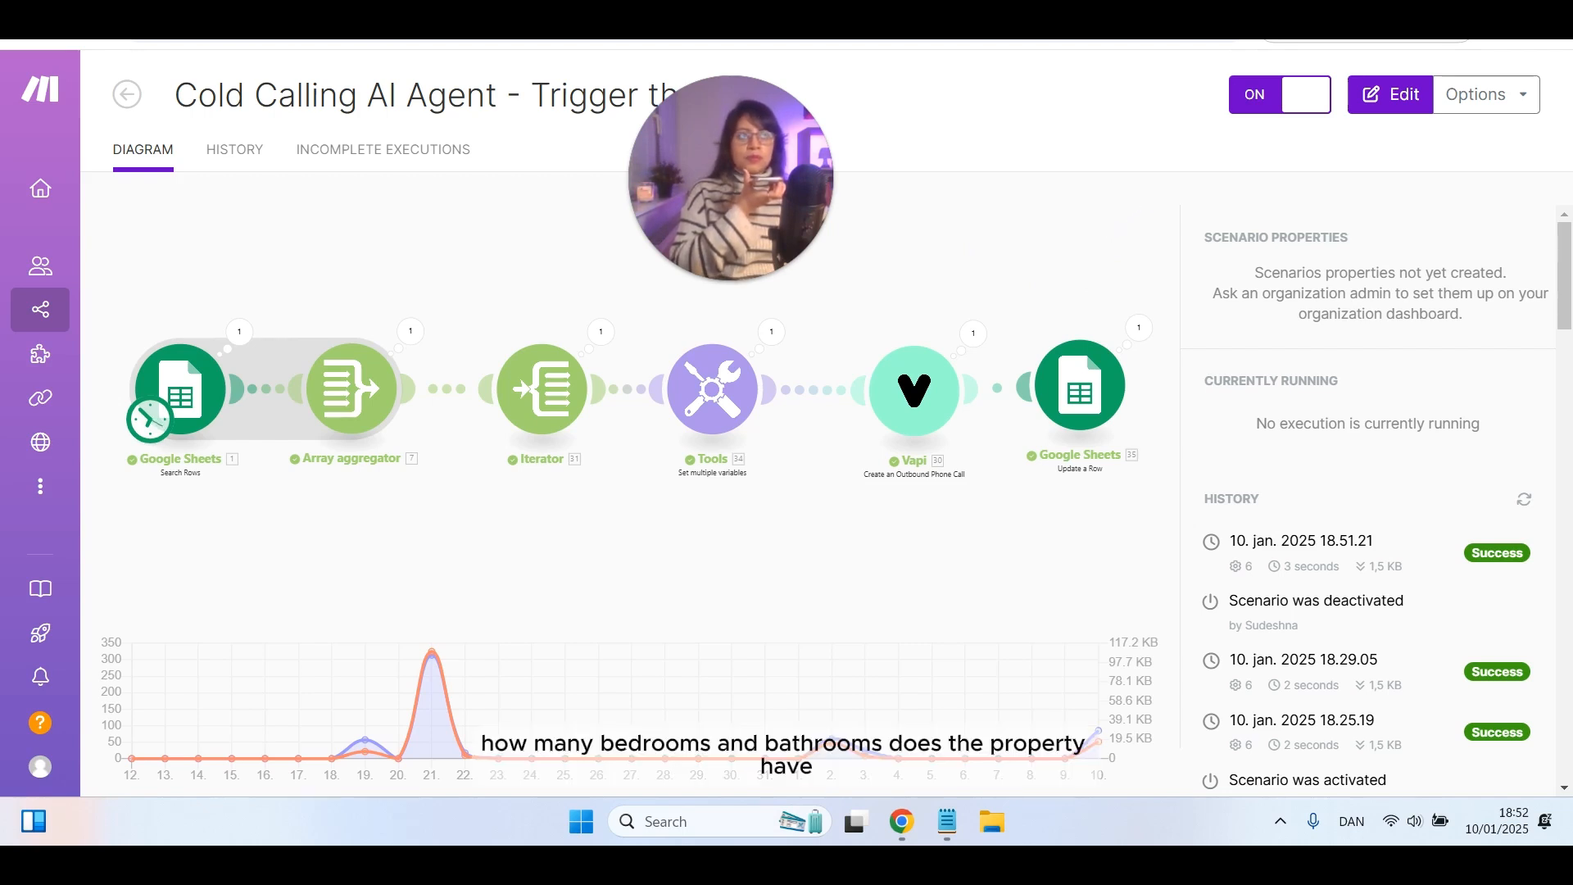
- Monitor the test call across the Real Estate Cold Calling sheet and the two Cold Calling AI Agent scenarios in Make
left_click(901, 821)
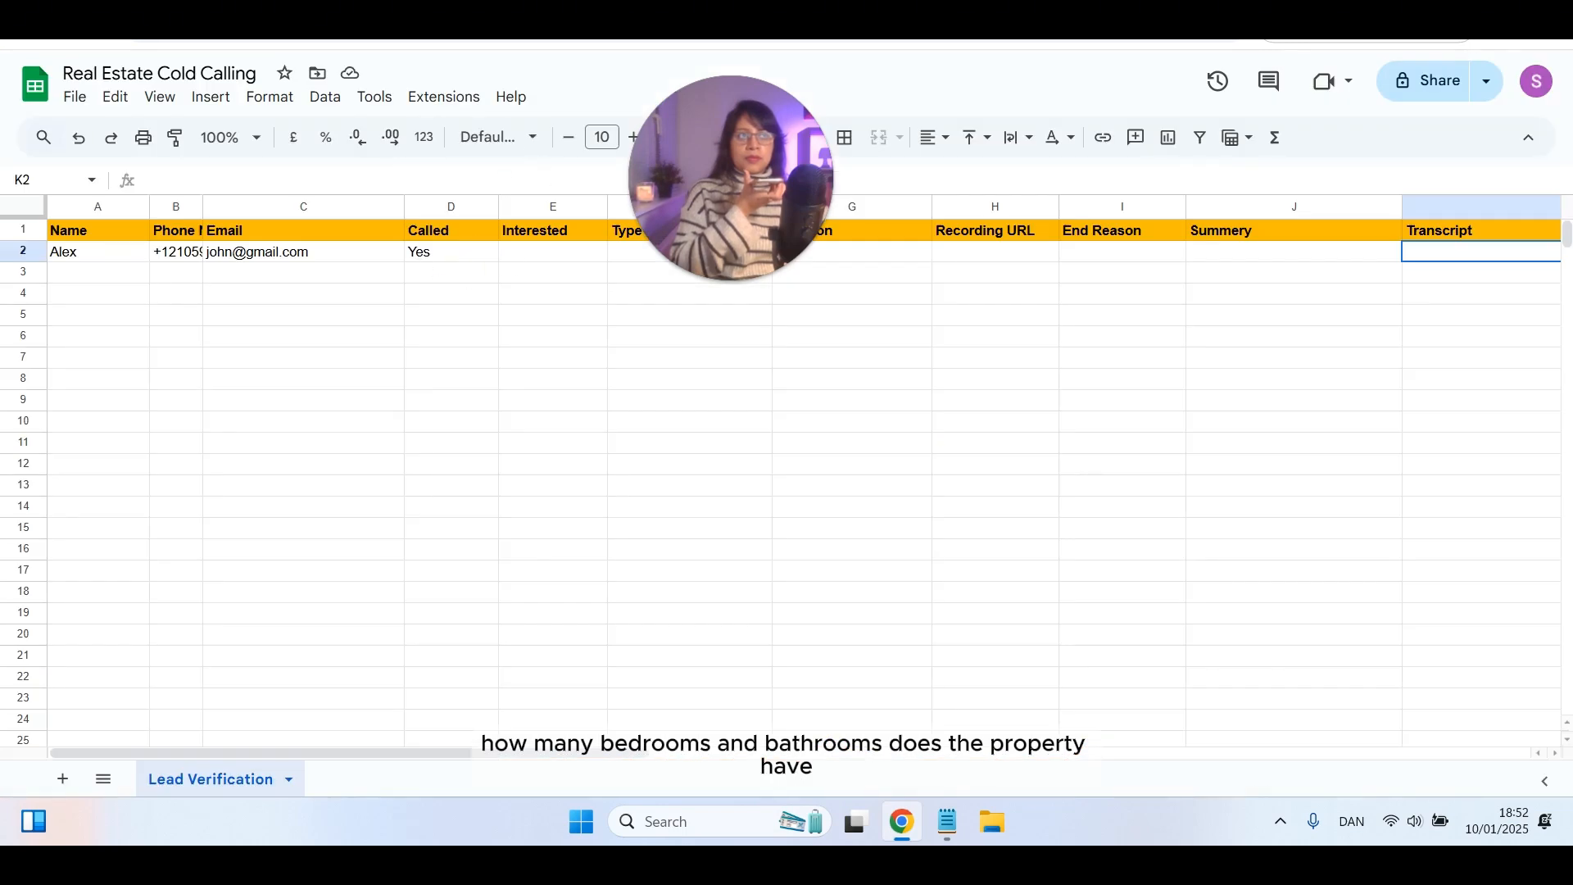
key("ctrl+shift+Tab")
key("ctrl+shift+Tab")
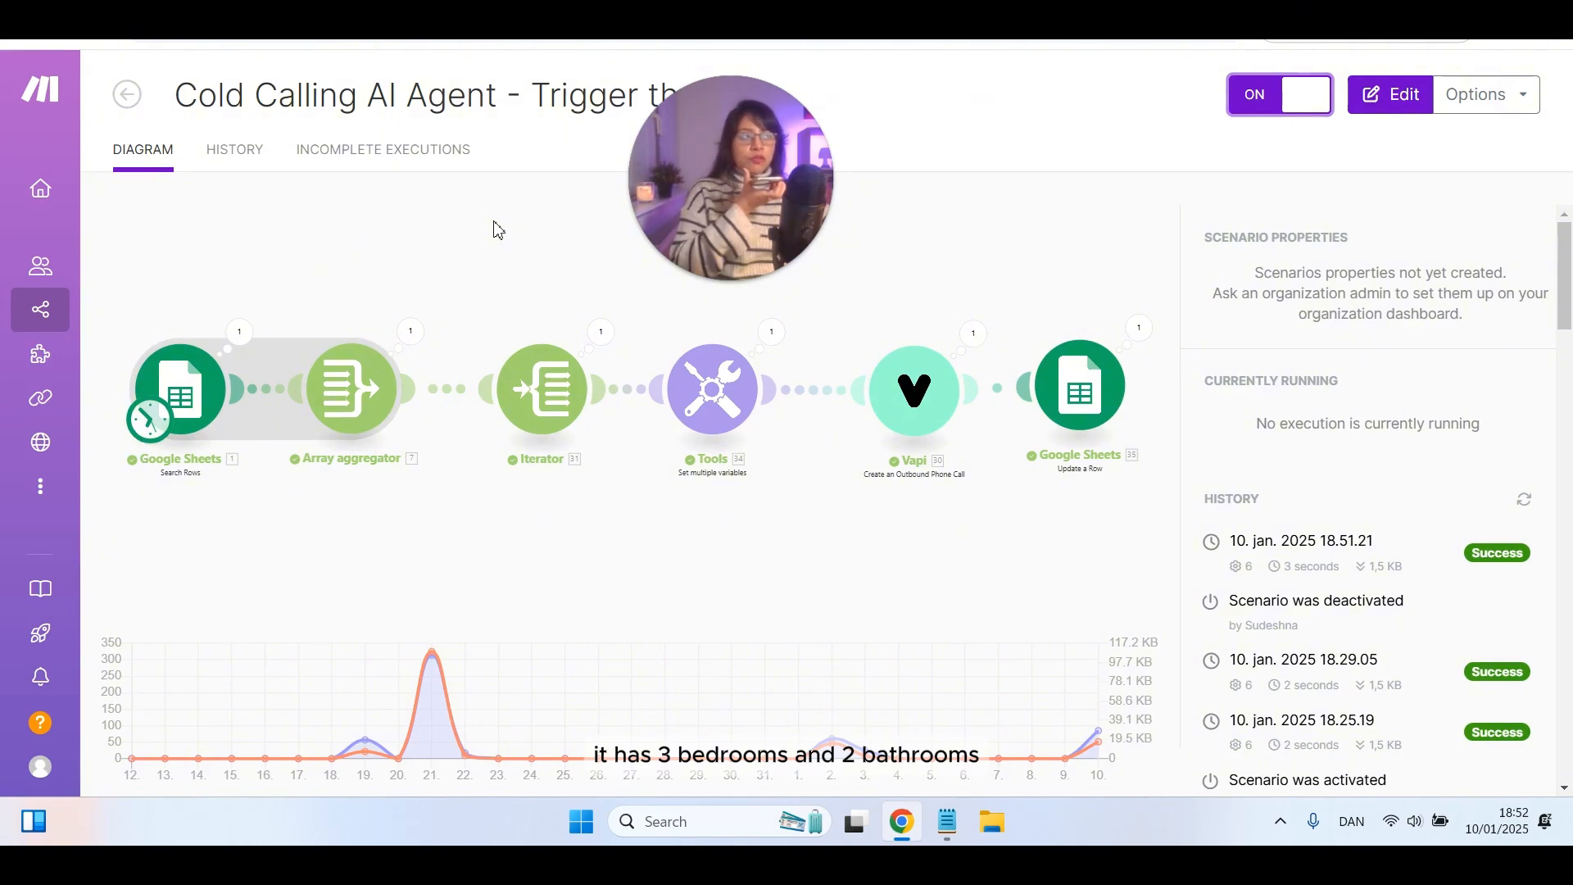
key("ctrl+Tab")
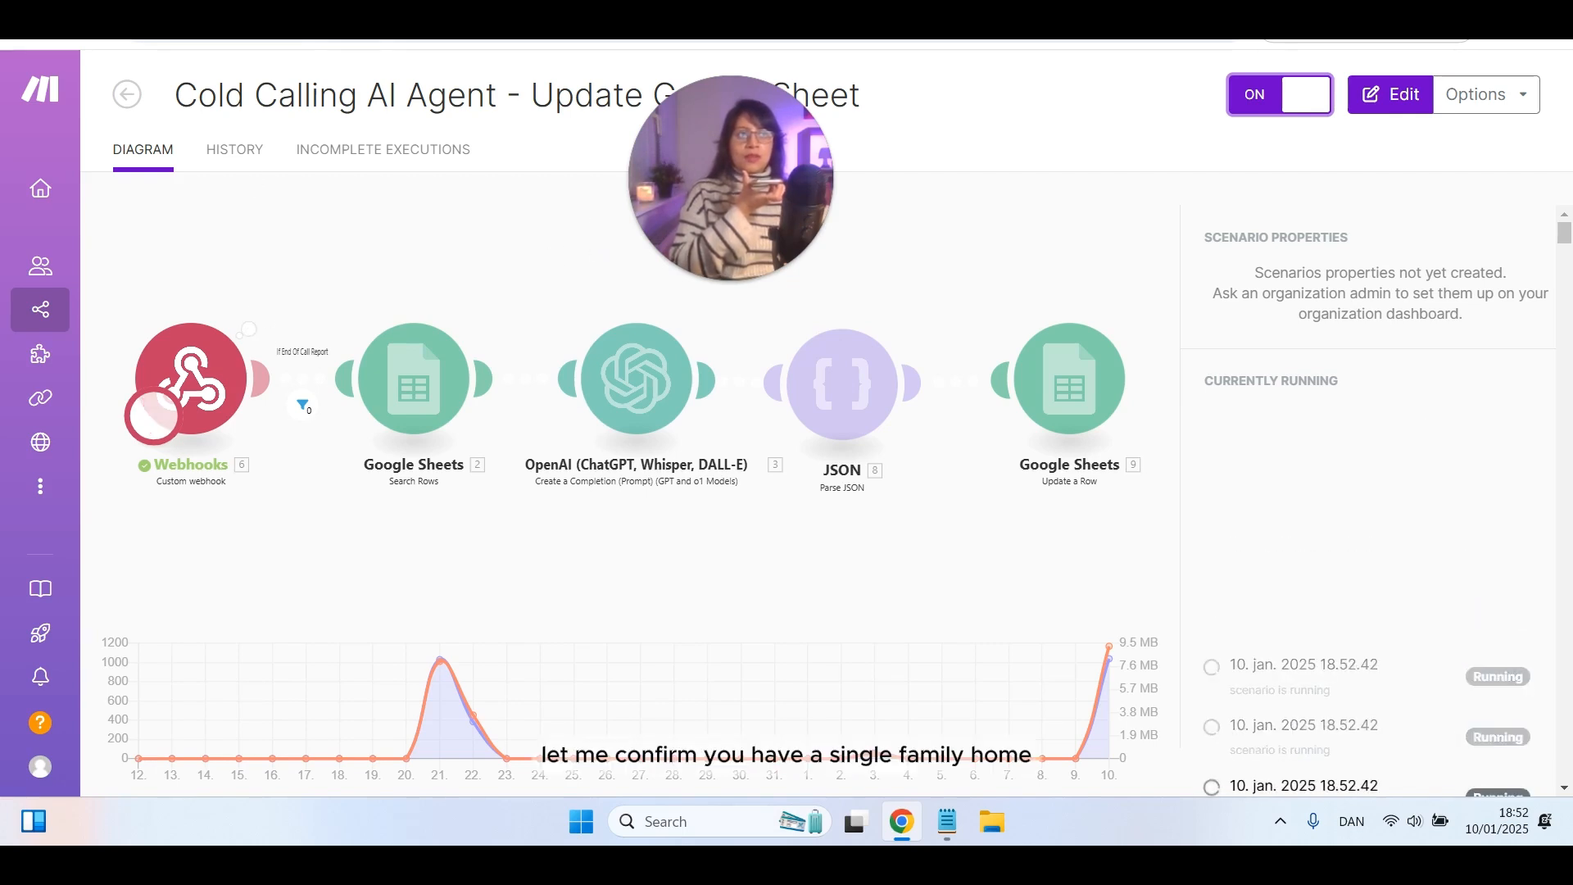
- Examine the call results in row 2 of the Lead Verification sheet, from Interested, Type and Location to Recording URL, End Reason, Summery and Transcript
left_click(369, 7)
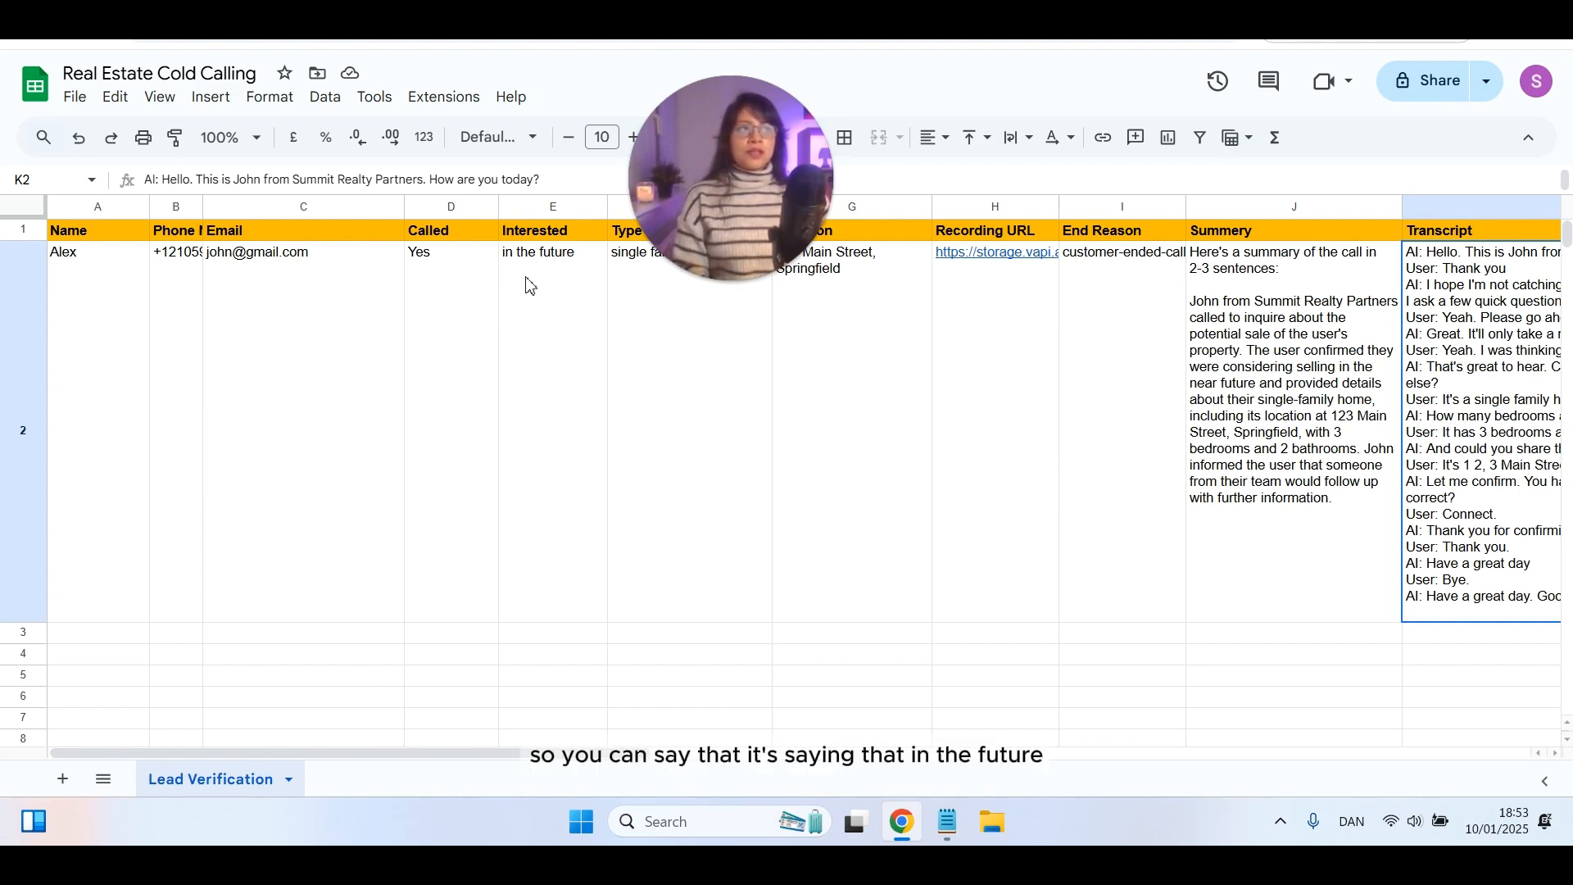
left_click_drag(722, 174, 284, 462)
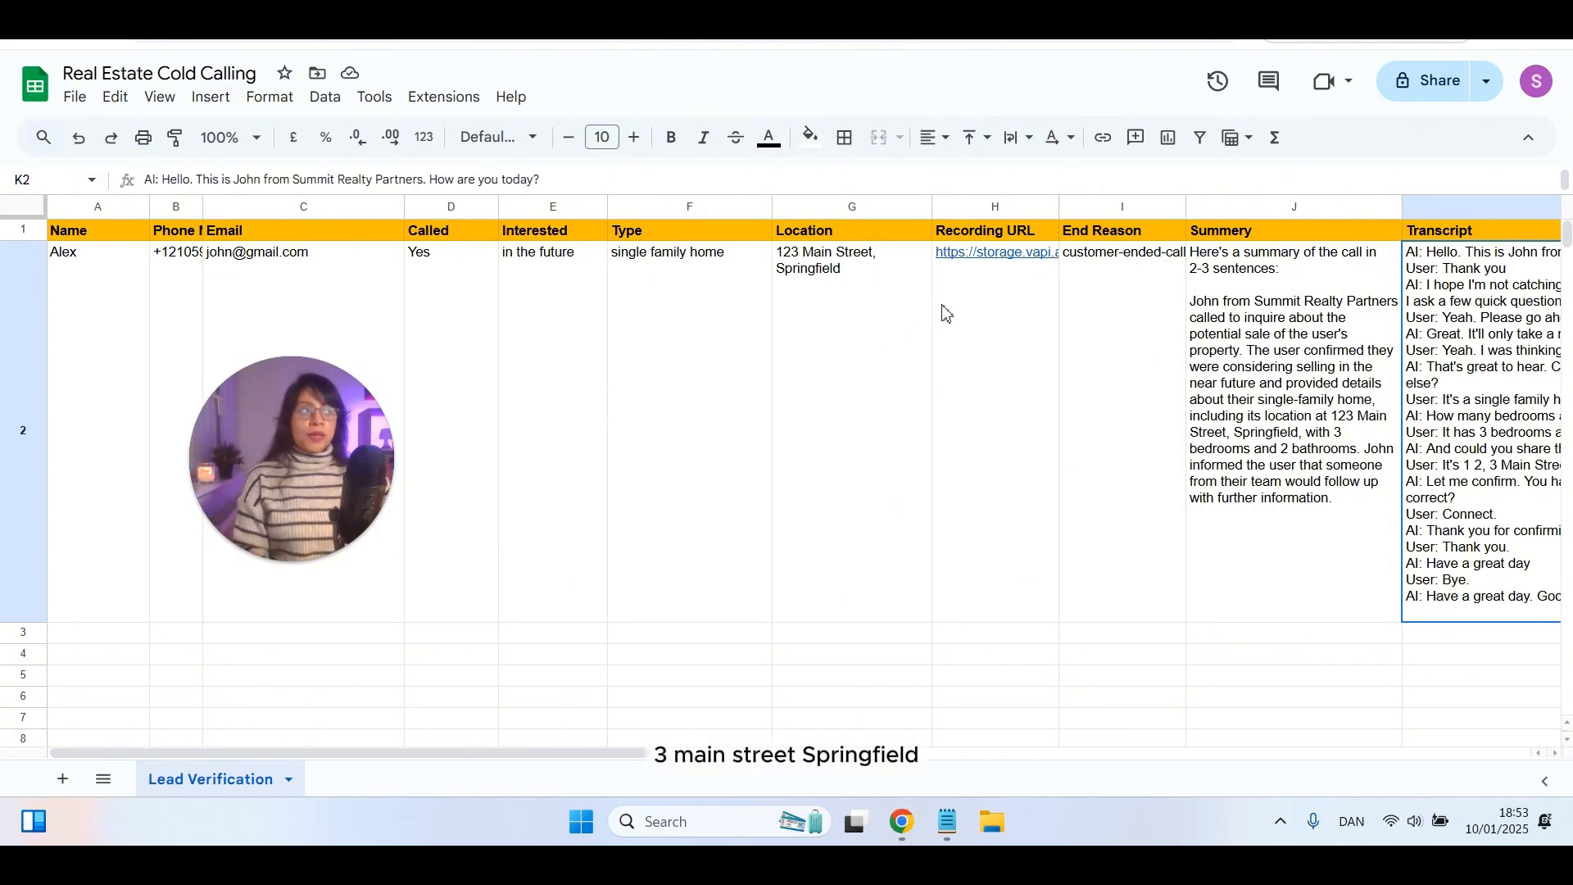
mouse_move(971, 303)
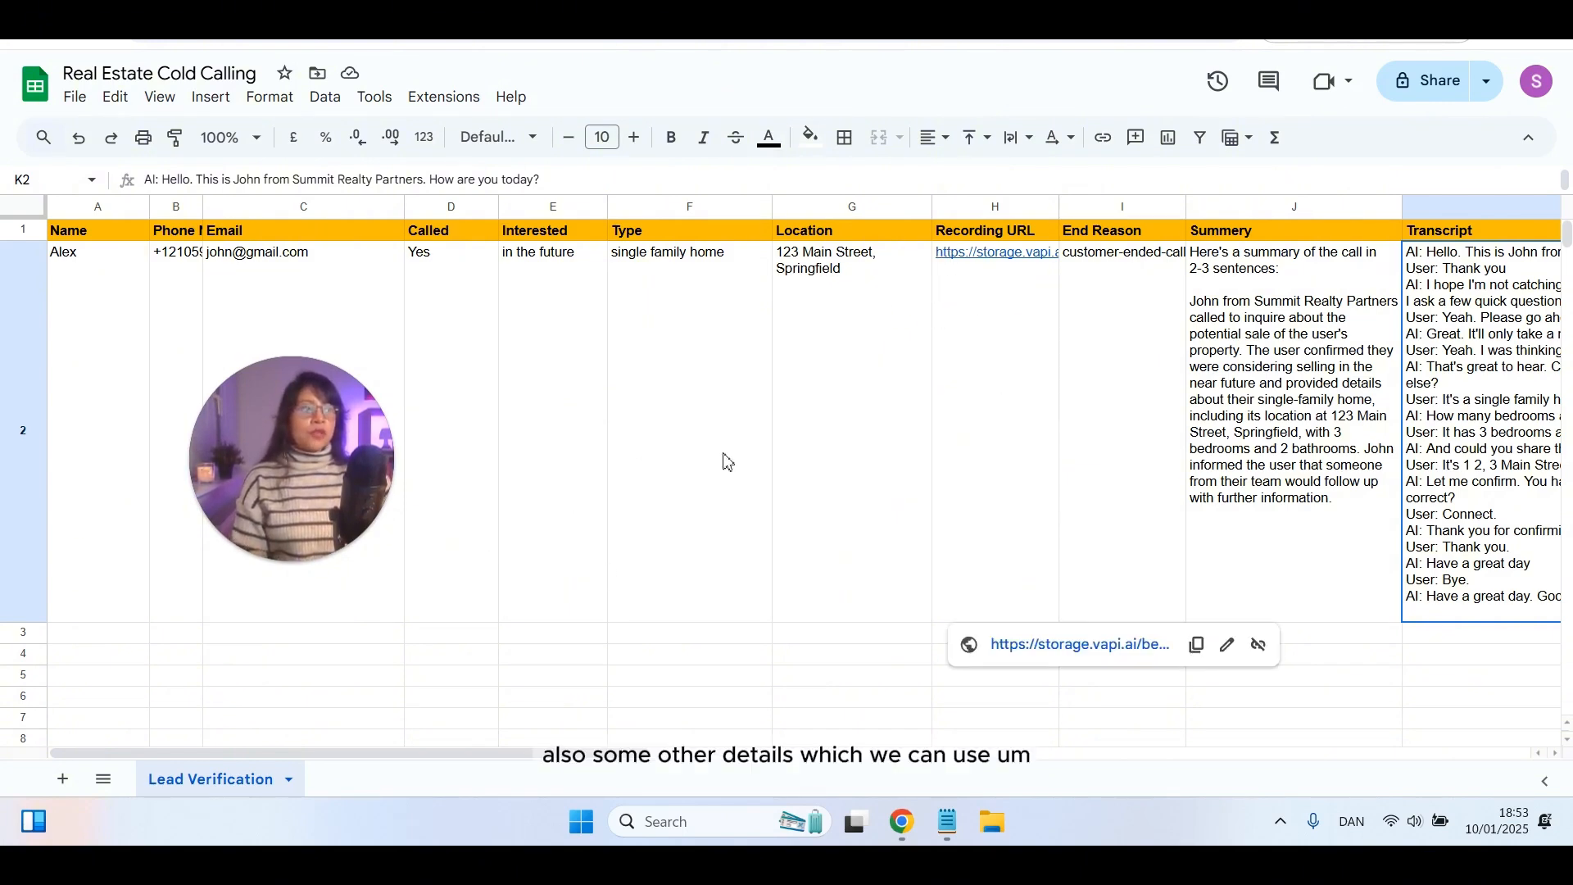
left_click(710, 659)
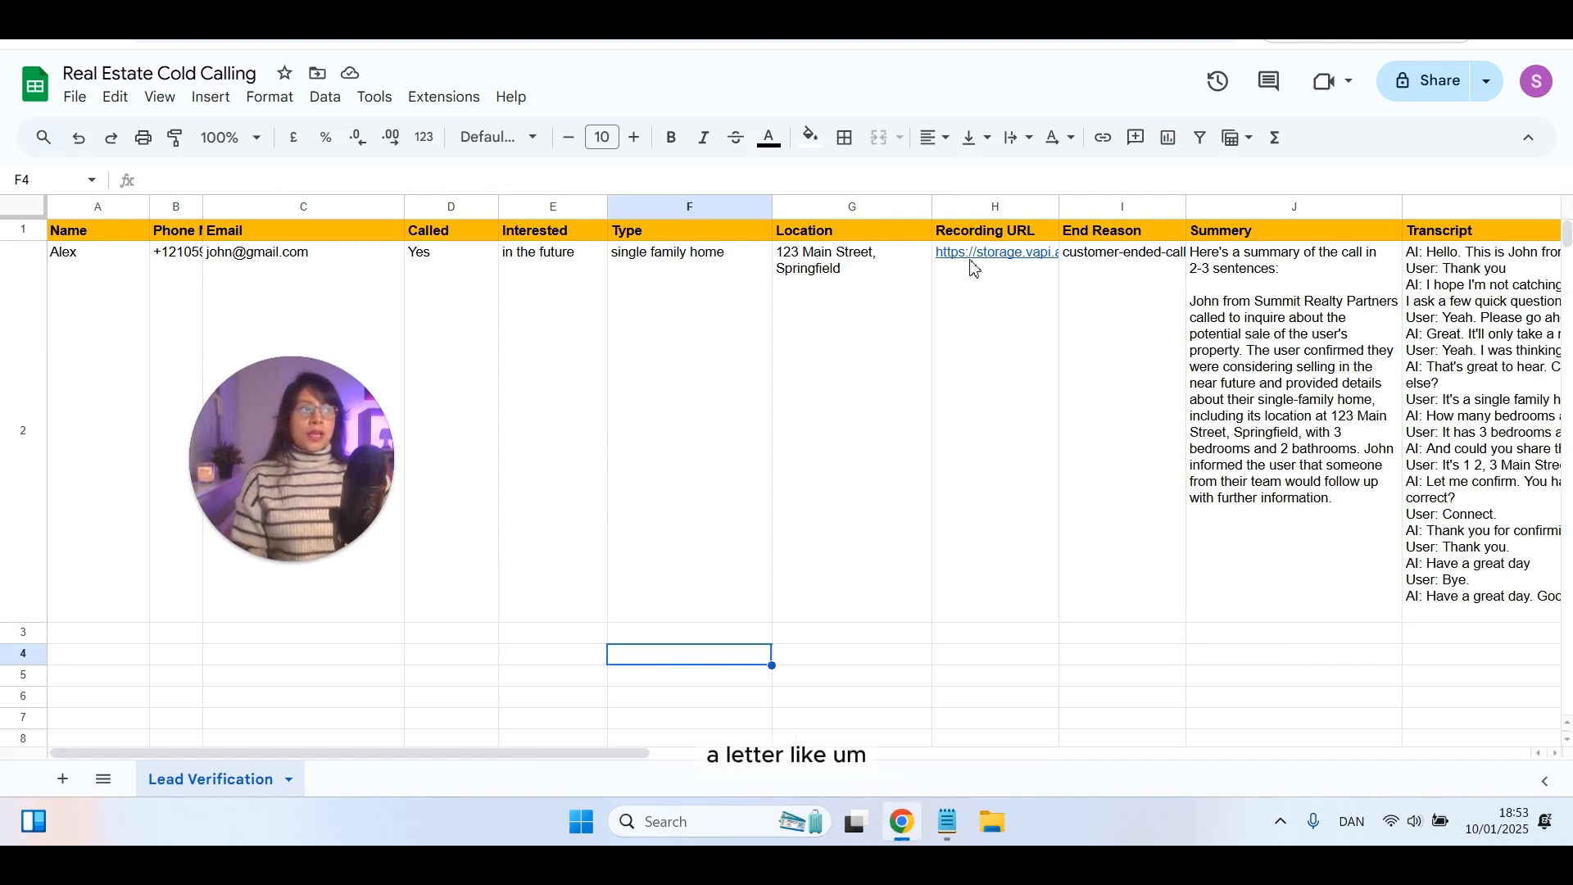
left_click(1132, 286)
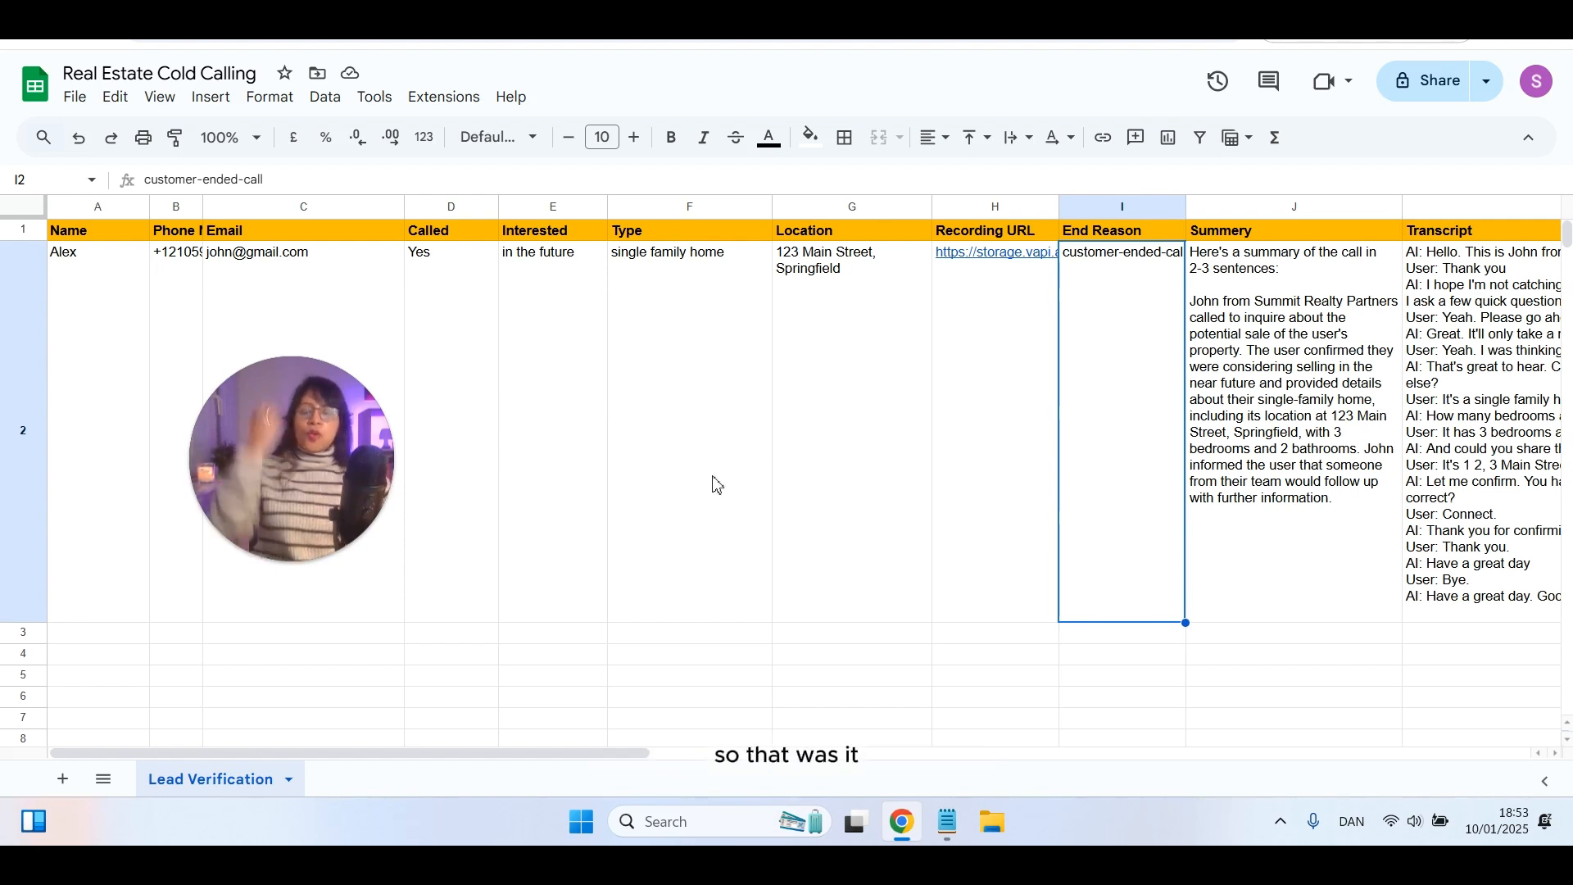
left_click(646, 468)
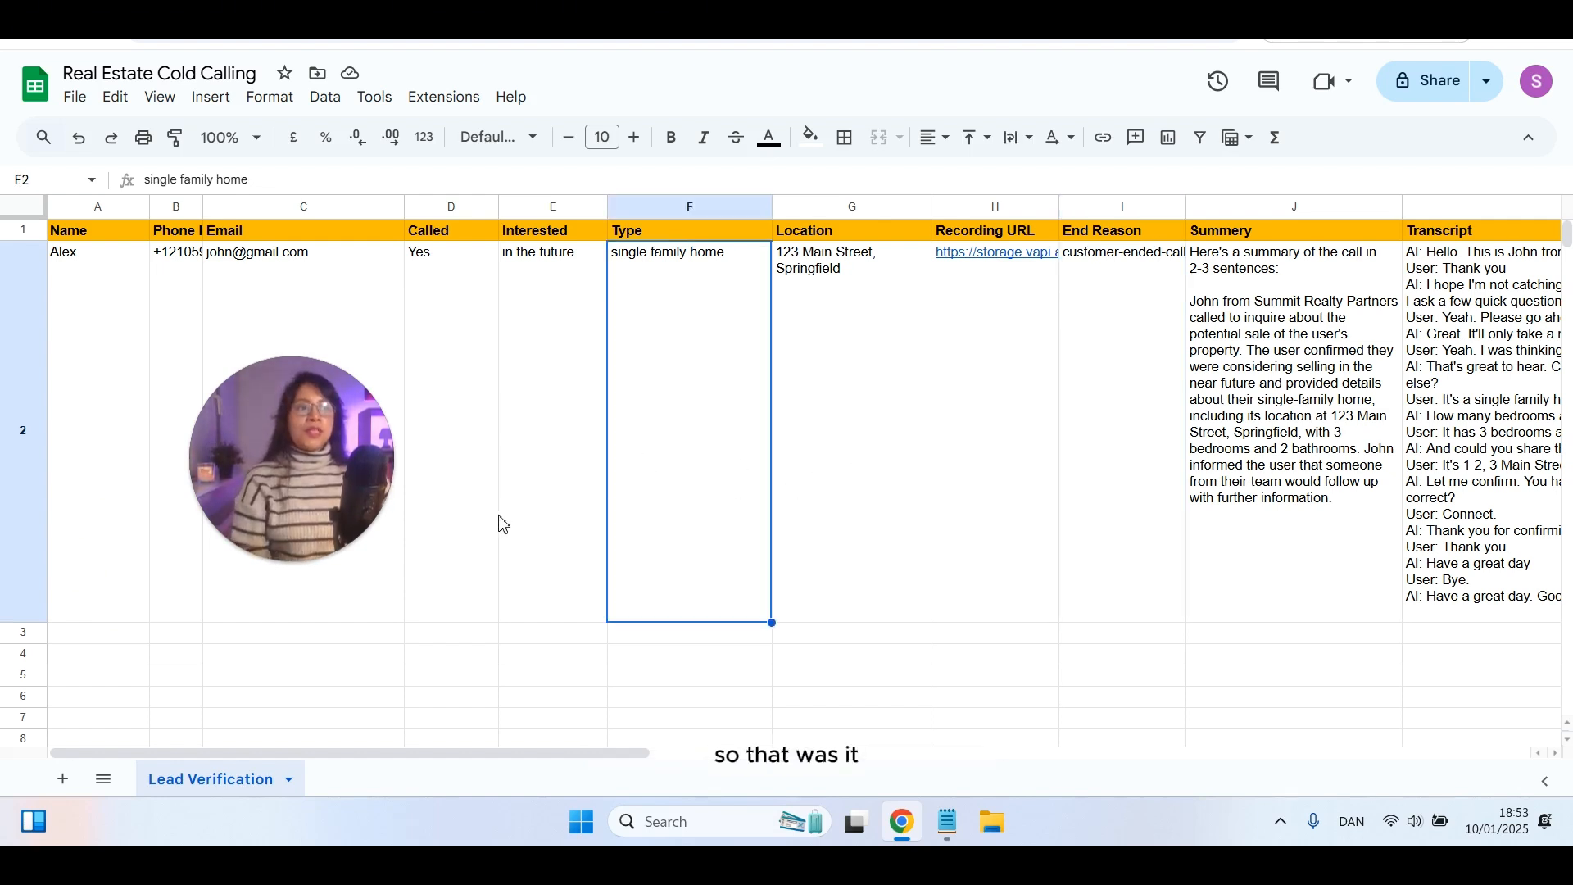